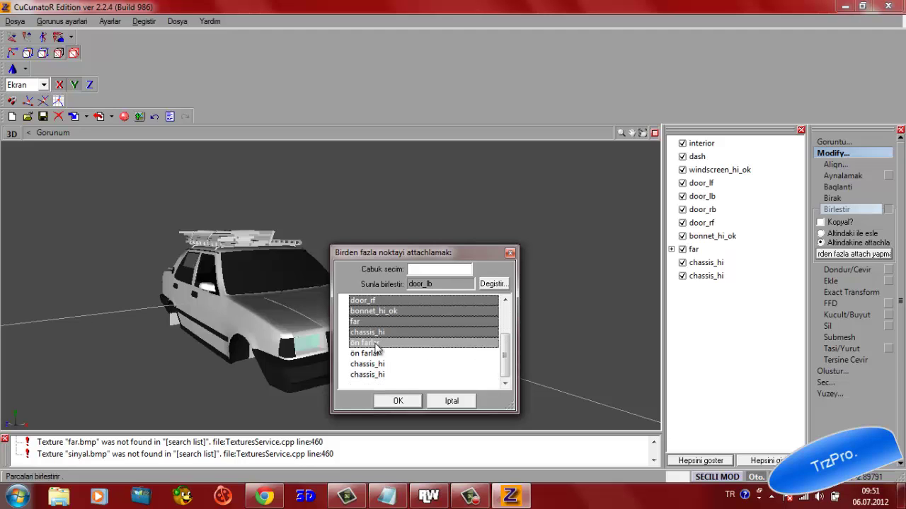
Attach the chosen parts to door_lb and confirm 9121 vertices in its Ozellikler properties.
{"action": "left_click", "coordinate": [398, 401]}
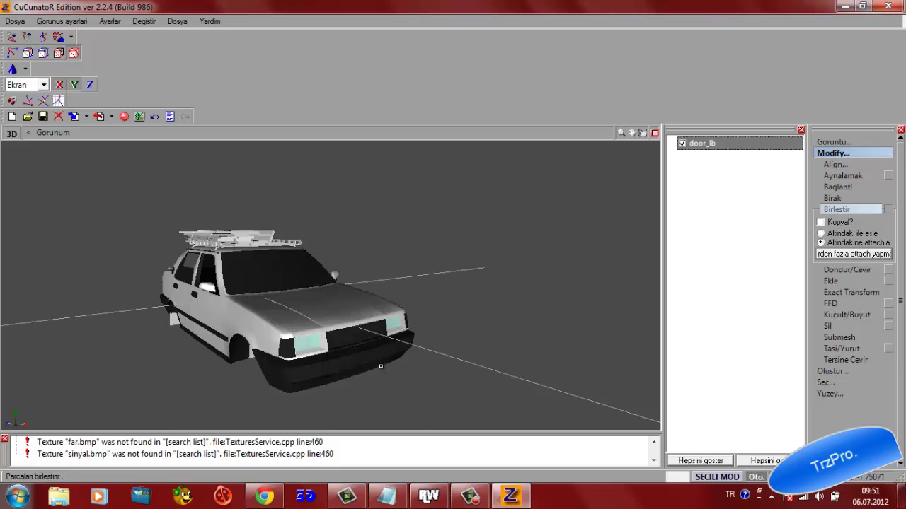
{"action": "right_click", "coordinate": [682, 142]}
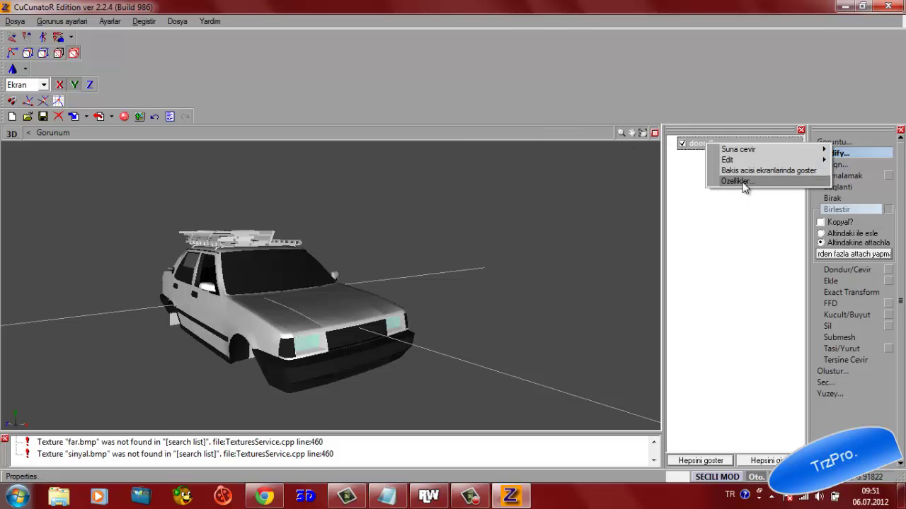
{"action": "left_click", "coordinate": [707, 177]}
{"action": "left_click", "coordinate": [548, 180]}
{"action": "left_click", "coordinate": [547, 180]}
{"action": "left_click", "coordinate": [678, 192]}
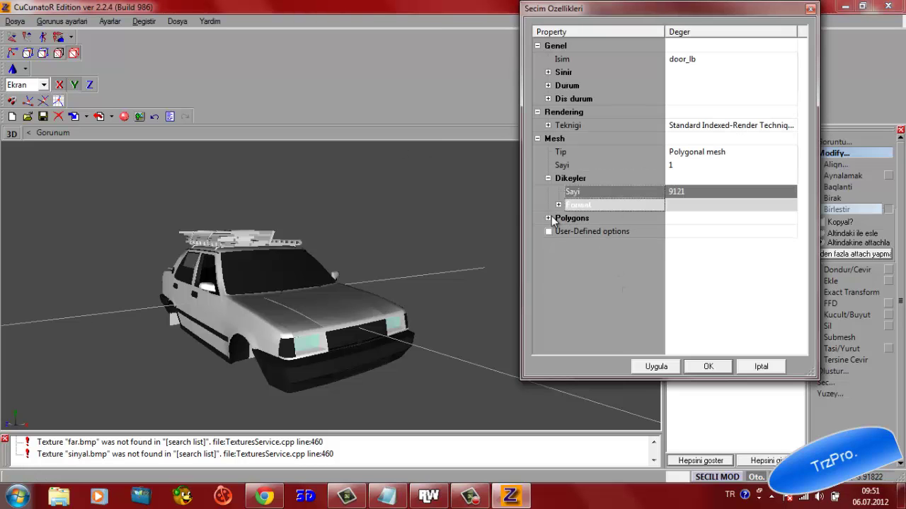
{"action": "left_click", "coordinate": [547, 218]}
{"action": "left_click", "coordinate": [547, 219]}
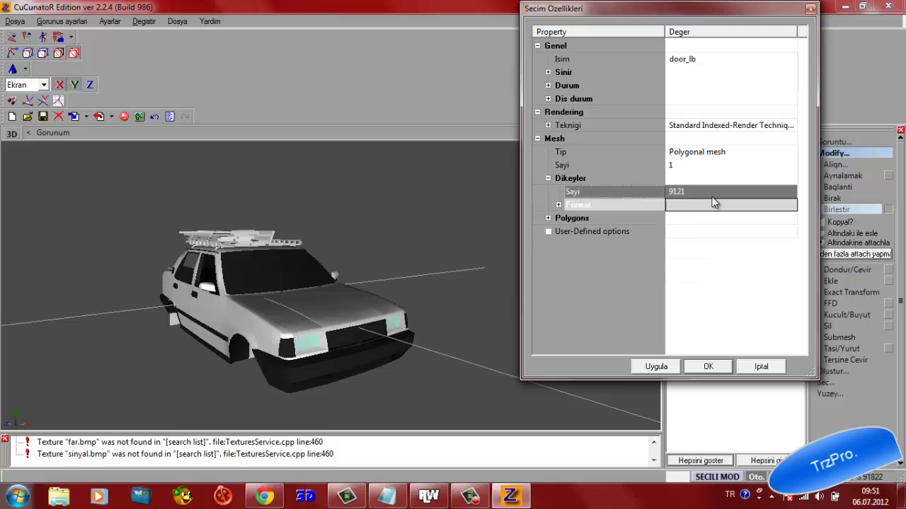
{"action": "left_click", "coordinate": [757, 367]}
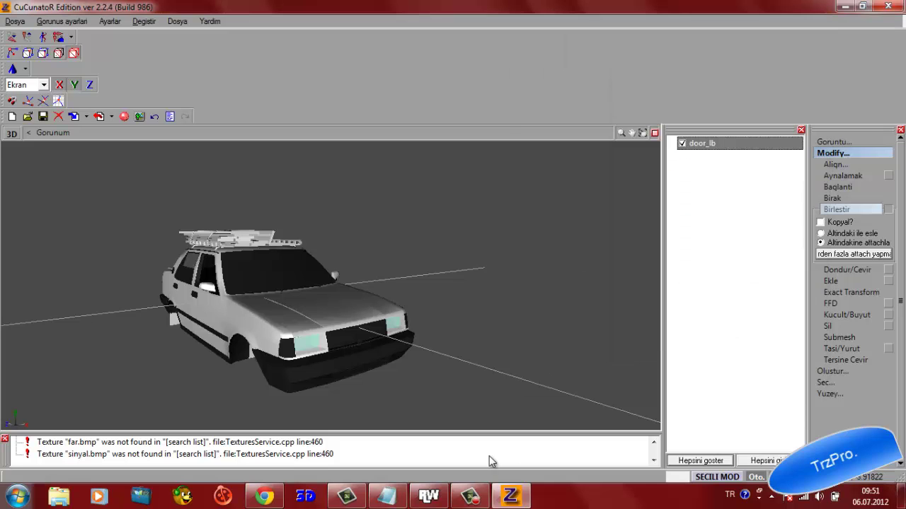
{"action": "left_click", "coordinate": [387, 497]}
Add a note line saying 9121 is fine and reverting would cause problems later.
{"action": "key", "text": "Return"}
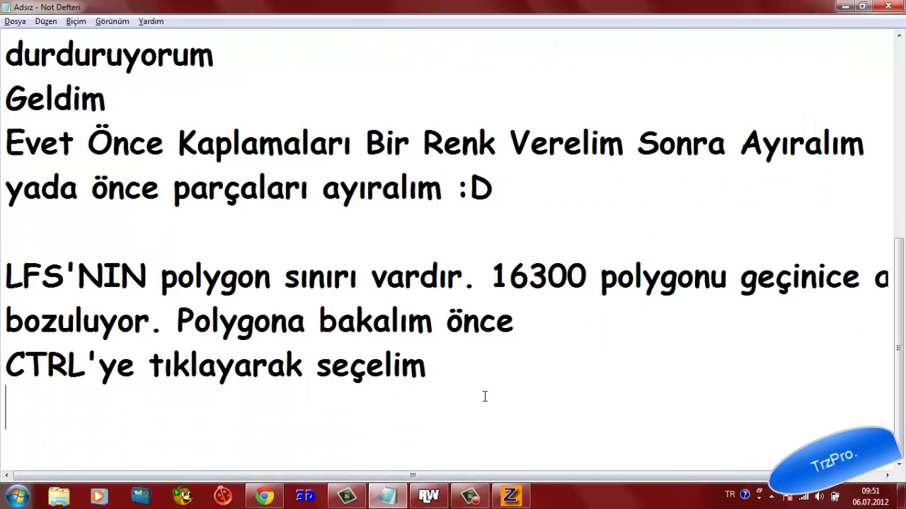
{"action": "type", "text": "9121 "}
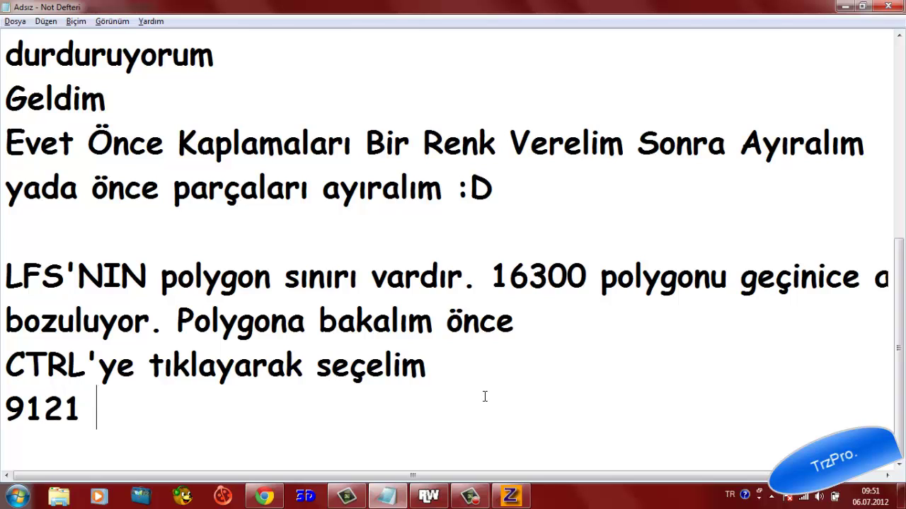
{"action": "type", "text": "güzel ş"}
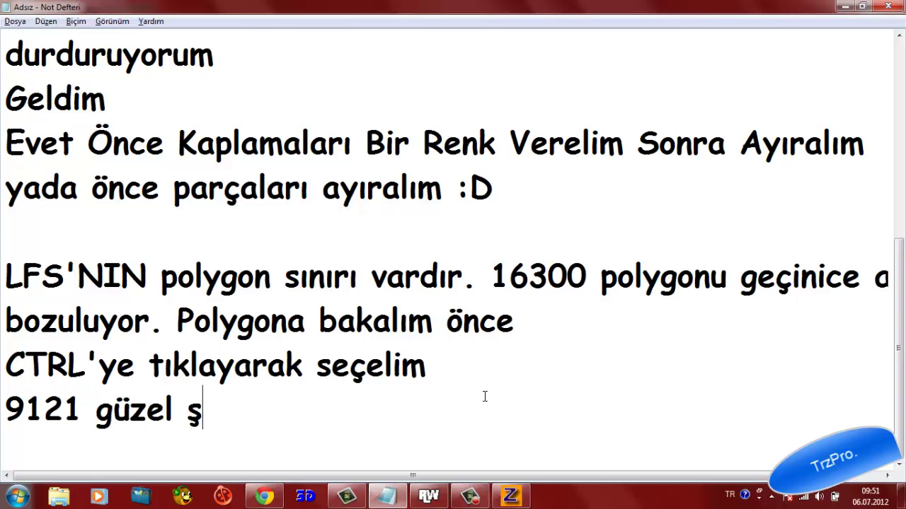
{"action": "type", "text": "imdi geri "}
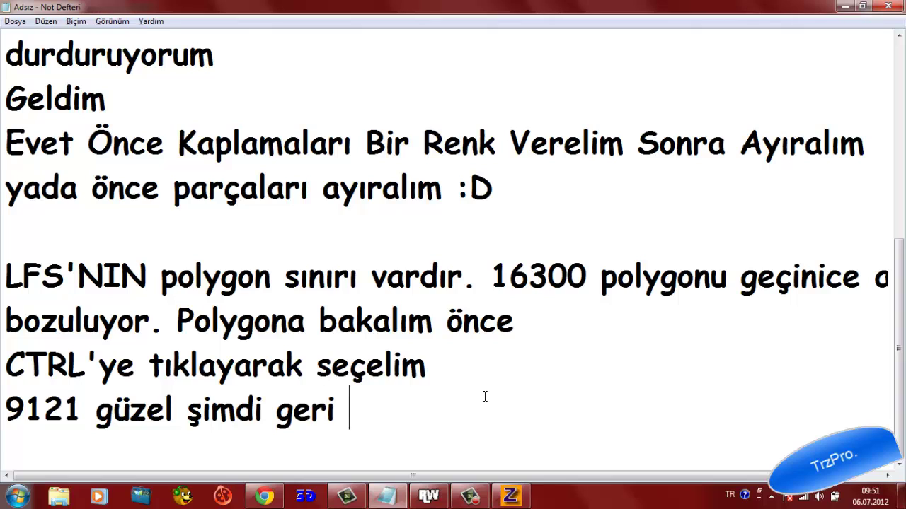
{"action": "type", "text": "alalım soru"}
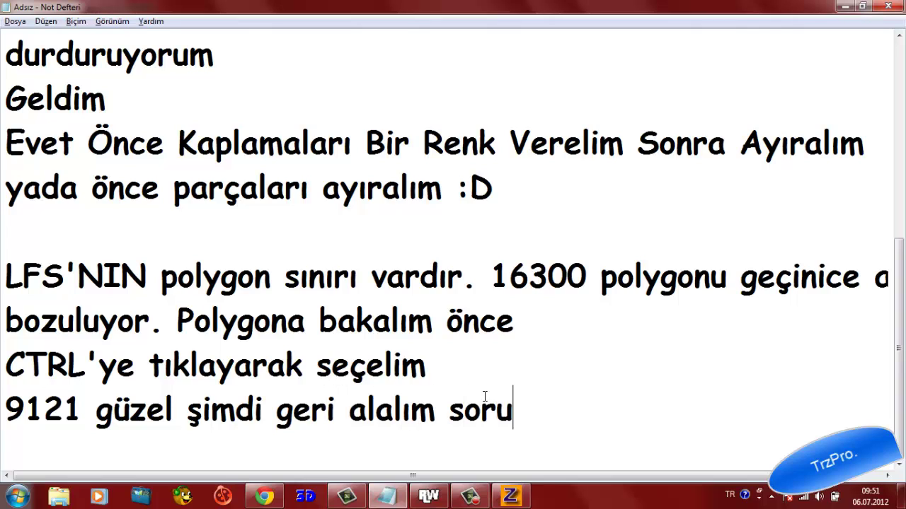
{"action": "type", "text": "n"}
{"action": "key", "text": "BackSpace"}
{"action": "key", "text": "BackSpace"}
{"action": "key", "text": "BackSpace"}
{"action": "key", "text": "BackSpace"}
{"action": "key", "text": "BackSpace"}
{"action": "type", "text": "ka"}
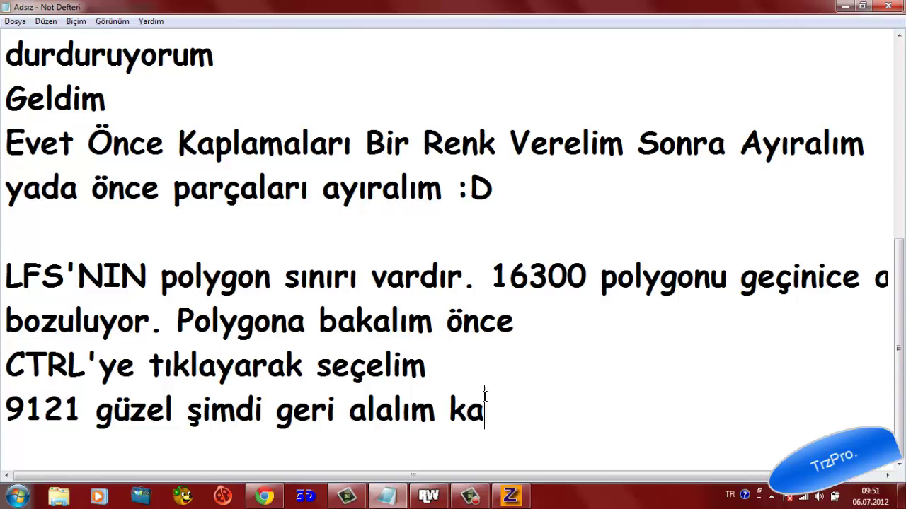
{"action": "key", "text": "BackSpace"}
{"action": "key", "text": "BackSpace"}
{"action": "type", "text": "ileride soru"}
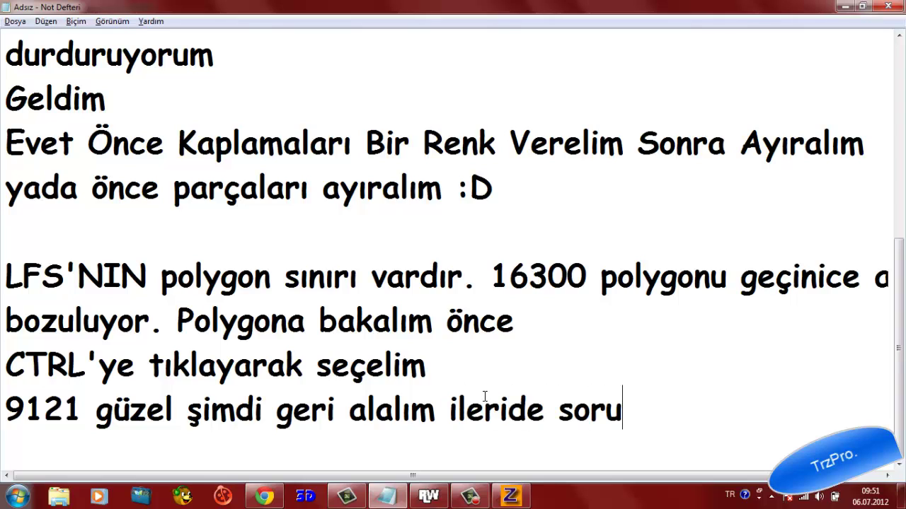
{"action": "type", "text": "n çıkar"}
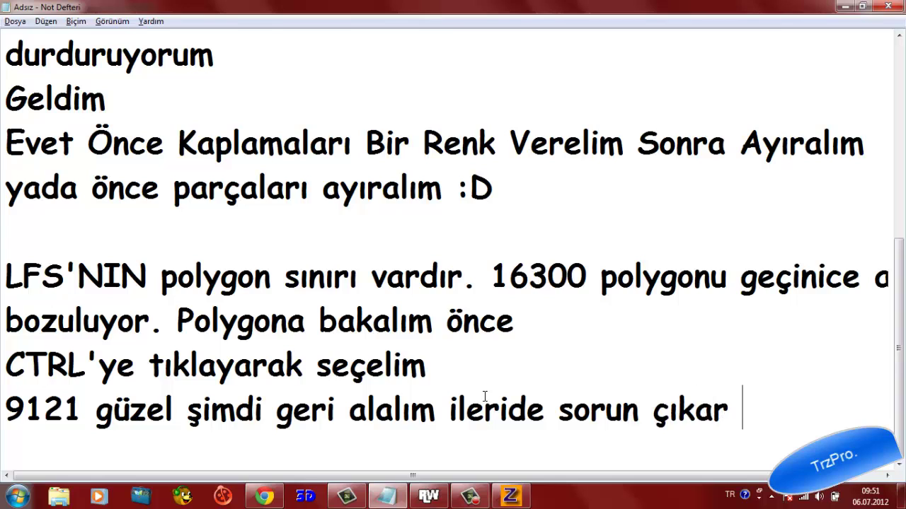
Add the note line 'Kaplama yapalım şimdi.' announcing that texturing comes next.
{"action": "key", "text": "Return"}
{"action": "key", "text": "Caps_Lock"}
{"action": "type", "text": "K"}
{"action": "key", "text": "Caps_Lock"}
{"action": "type", "text": "apl"}
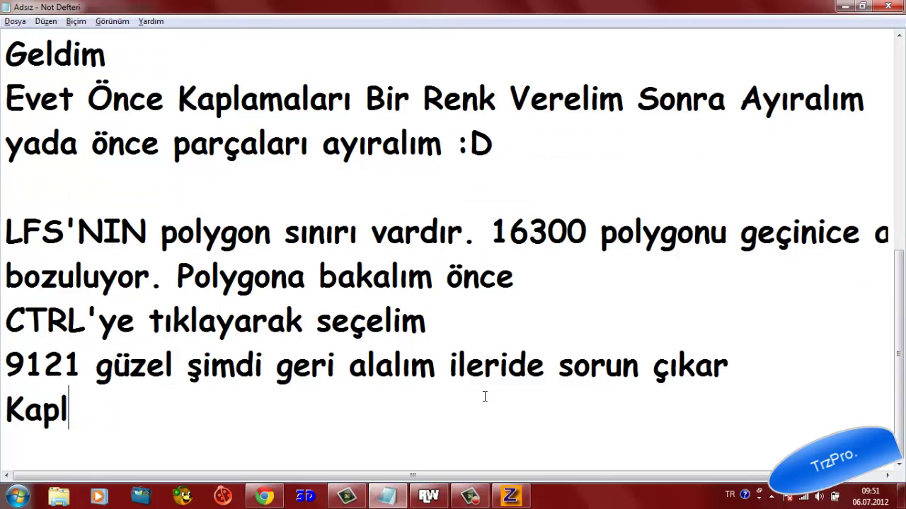
{"action": "type", "text": "ama eya"}
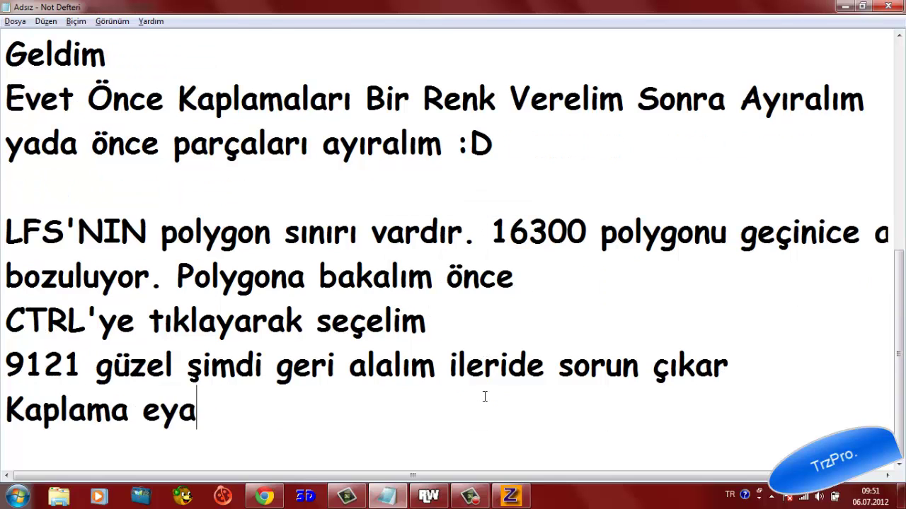
{"action": "key", "text": "BackSpace"}
{"action": "key", "text": "BackSpace"}
{"action": "key", "text": "BackSpace"}
{"action": "type", "text": "yapalım şim"}
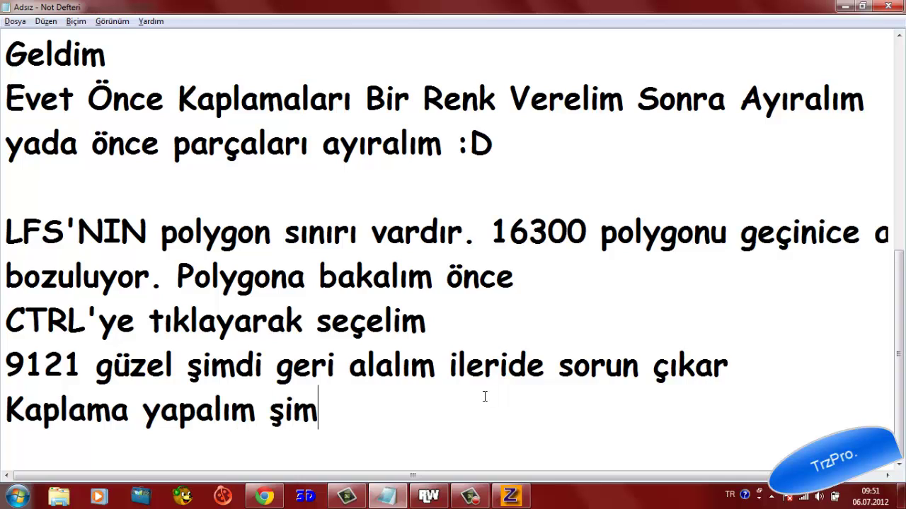
{"action": "type", "text": "di."}
Add the notes 'İmport edeceğimiz vobu açalım' and 'Car İmporterde', then minimize Notepad.
{"action": "key", "text": "Caps_Lock"}
{"action": "type", "text": "E"}
{"action": "key", "text": "BackSpace"}
{"action": "key", "text": "Caps_Lock"}
{"action": "type", "text": "İ"}
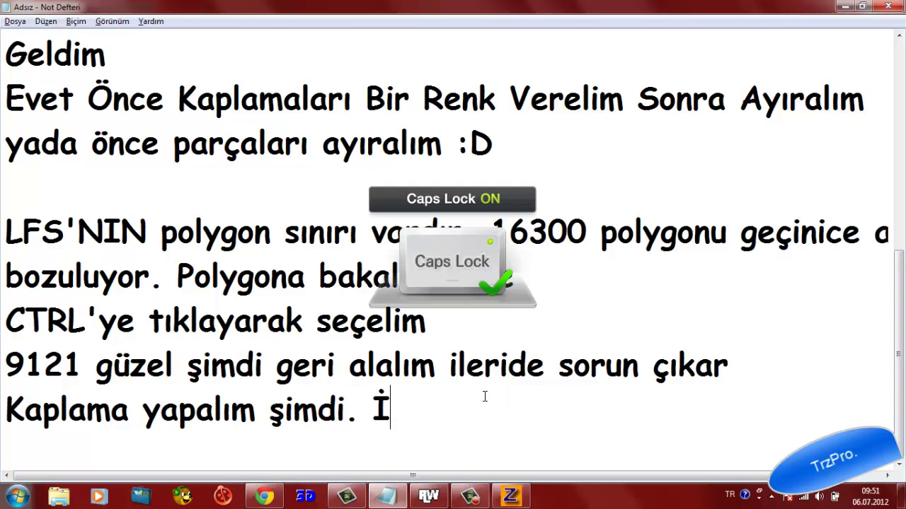
{"action": "key", "text": "Caps_Lock"}
{"action": "type", "text": "mport e"}
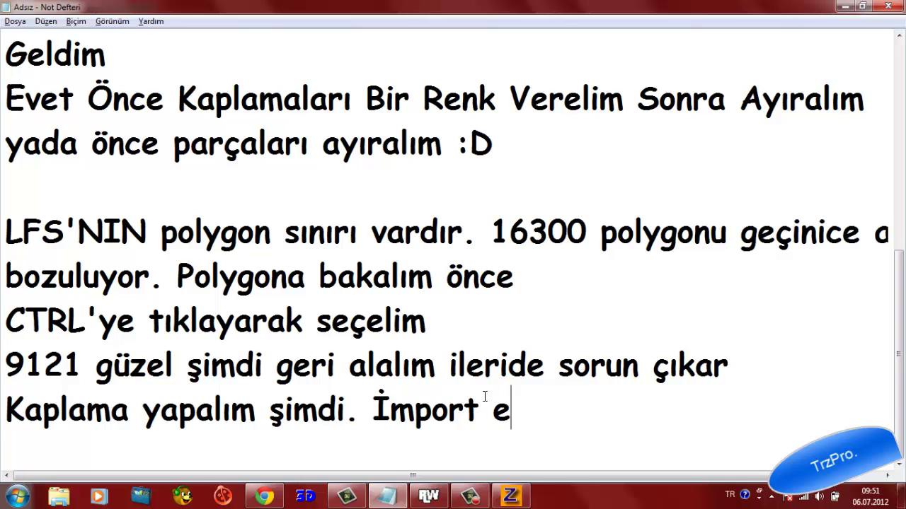
{"action": "type", "text": "deceğimiz"}
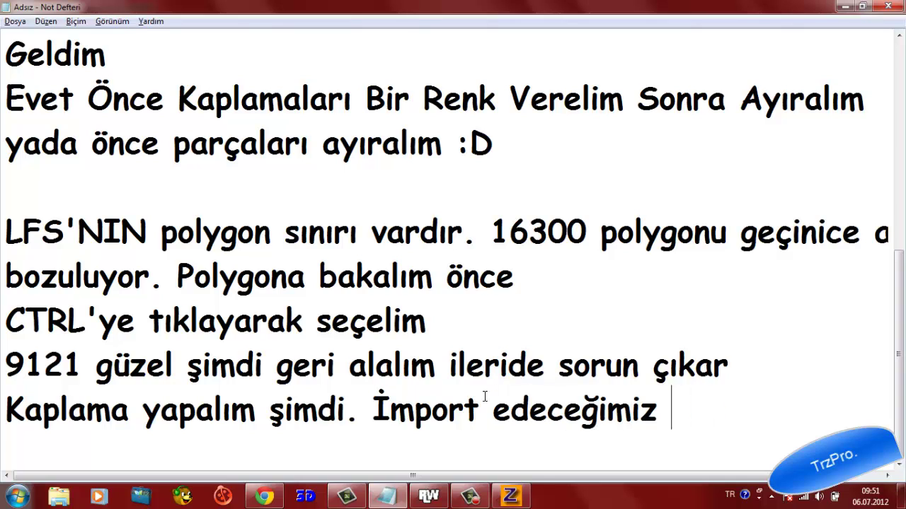
{"action": "type", "text": " vobu açalım"}
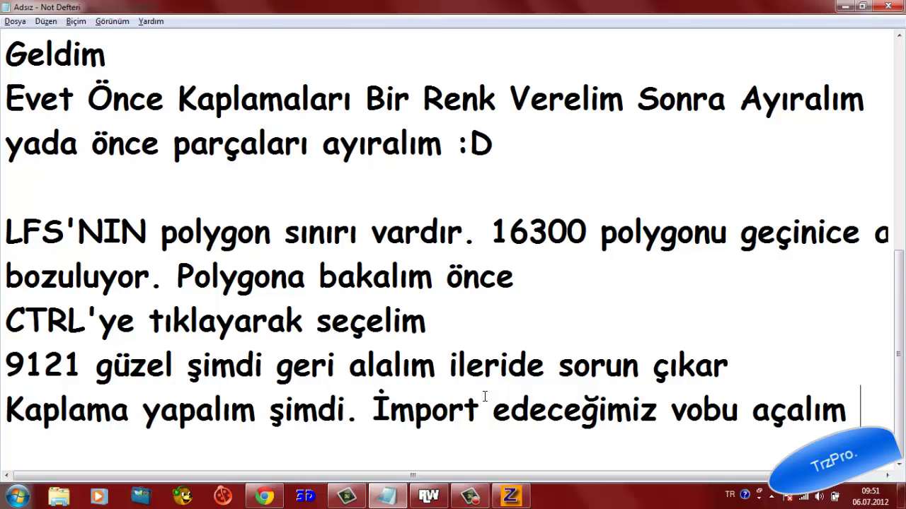
{"action": "key", "text": "Return"}
{"action": "type", "text": "Car İmp"}
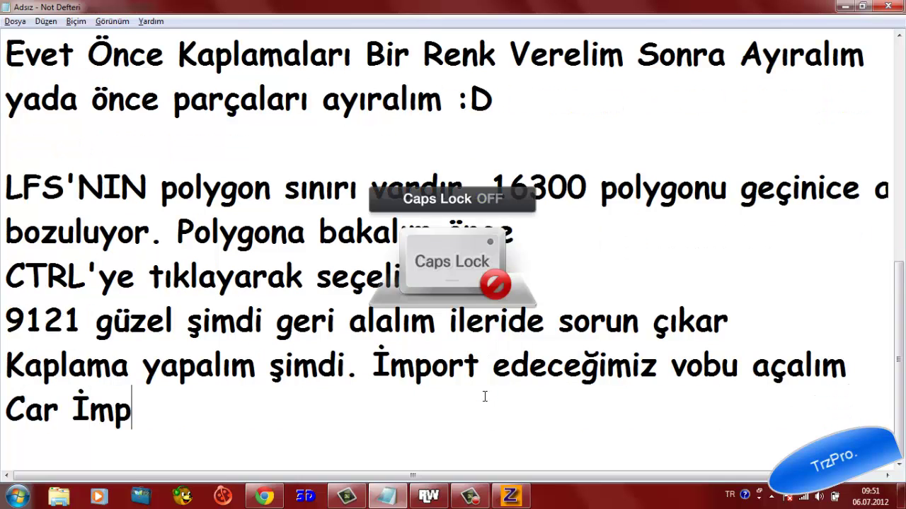
{"action": "type", "text": "orterde"}
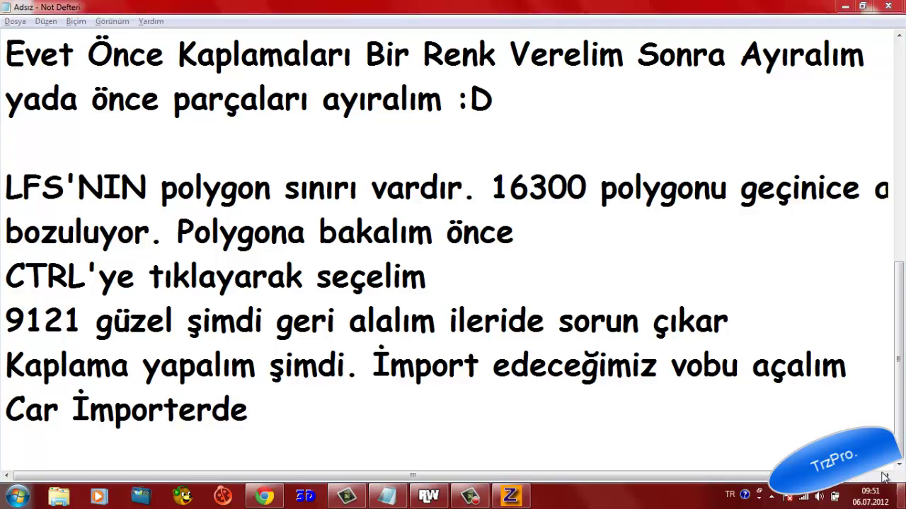
{"action": "left_click", "coordinate": [844, 5]}
Unlock the TrzPro folder and launch lfscimp from its Live for Speed folder.
{"action": "double_click", "coordinate": [872, 22]}
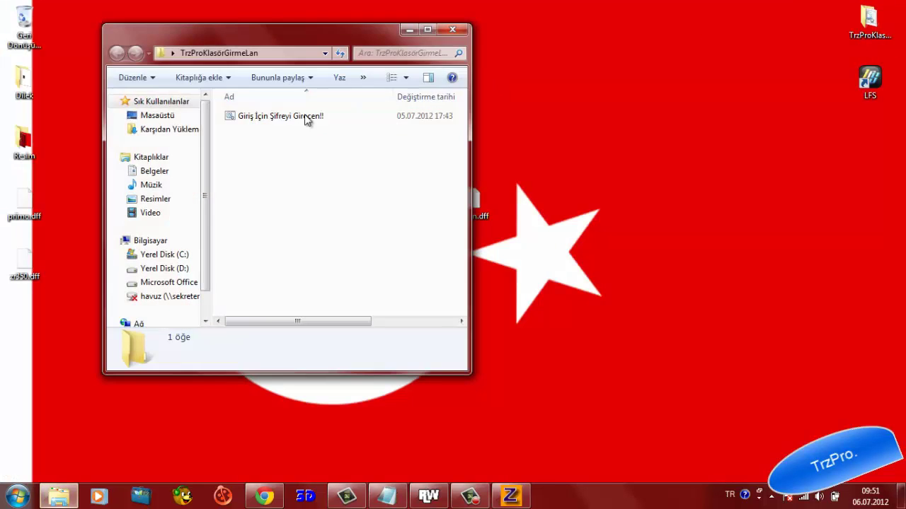
{"action": "double_click", "coordinate": [304, 118]}
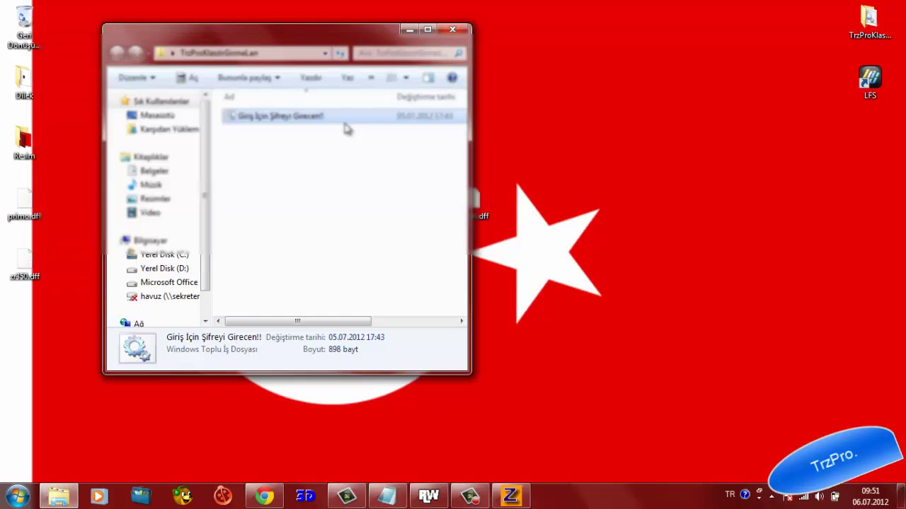
{"action": "double_click", "coordinate": [319, 117]}
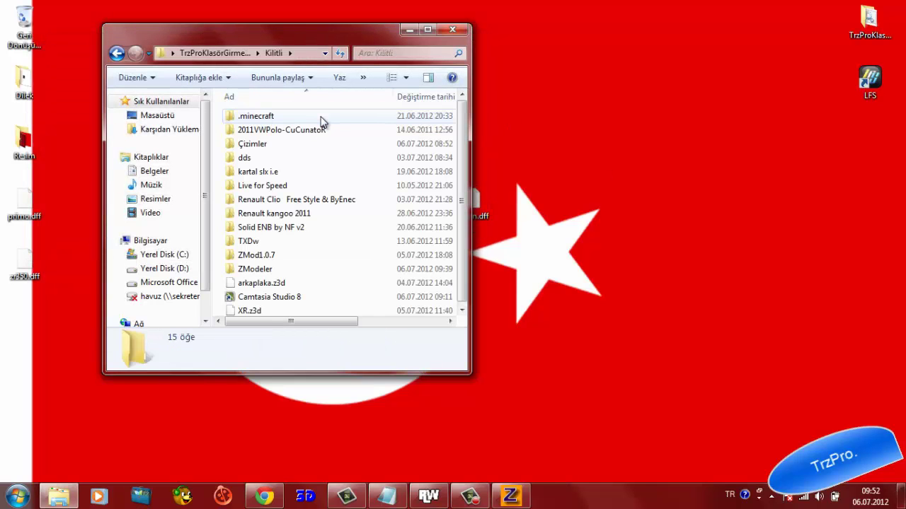
{"action": "double_click", "coordinate": [266, 185]}
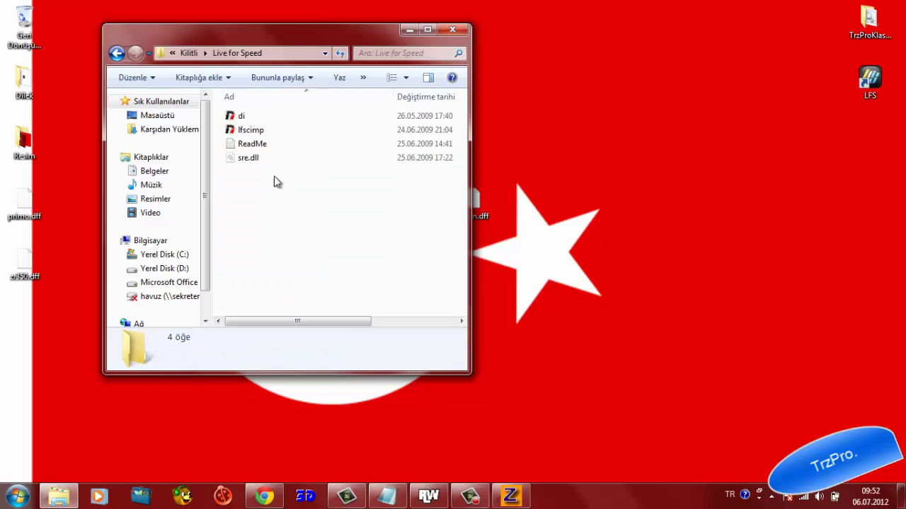
{"action": "left_click", "coordinate": [256, 130]}
{"action": "double_click", "coordinate": [256, 130]}
Return to TrzProKlasörGirmeLan and re-lock it by answering 'e' to the lock script.
{"action": "left_click", "coordinate": [116, 53]}
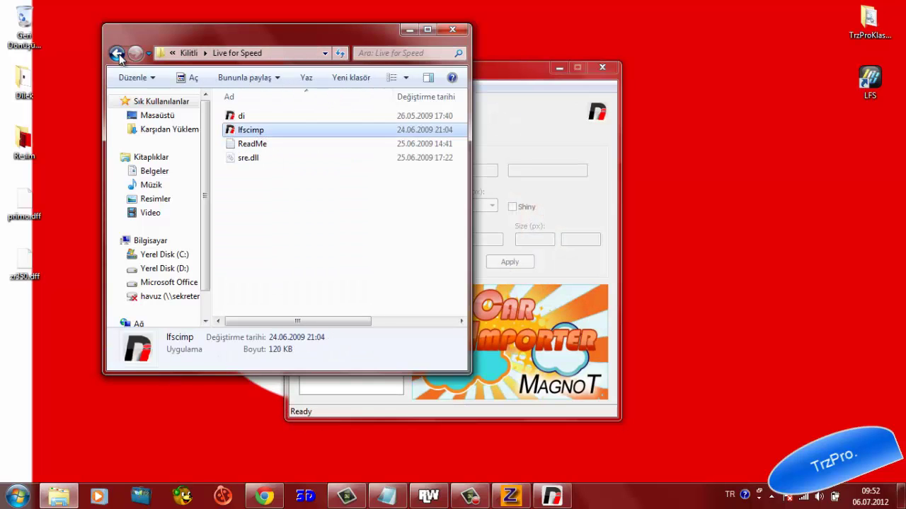
{"action": "left_click", "coordinate": [116, 54]}
{"action": "double_click", "coordinate": [280, 131]}
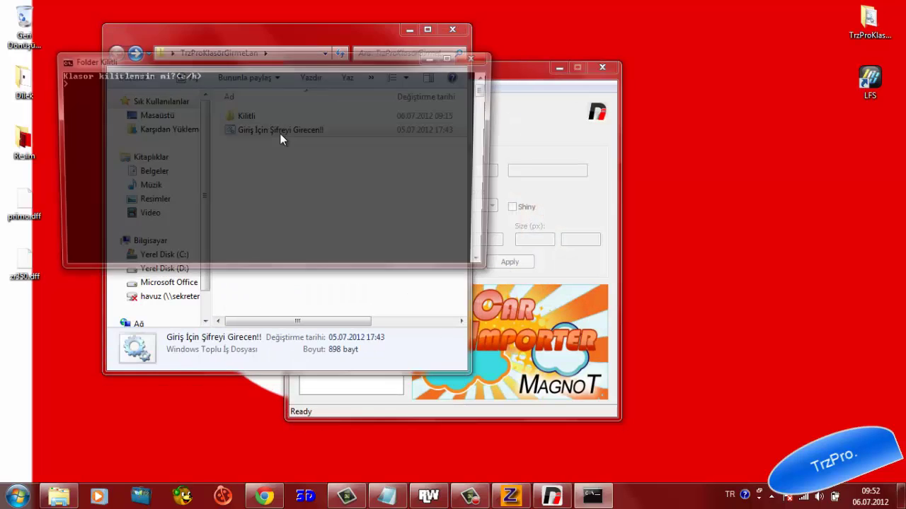
{"action": "type", "text": "e"}
{"action": "key", "text": "Return"}
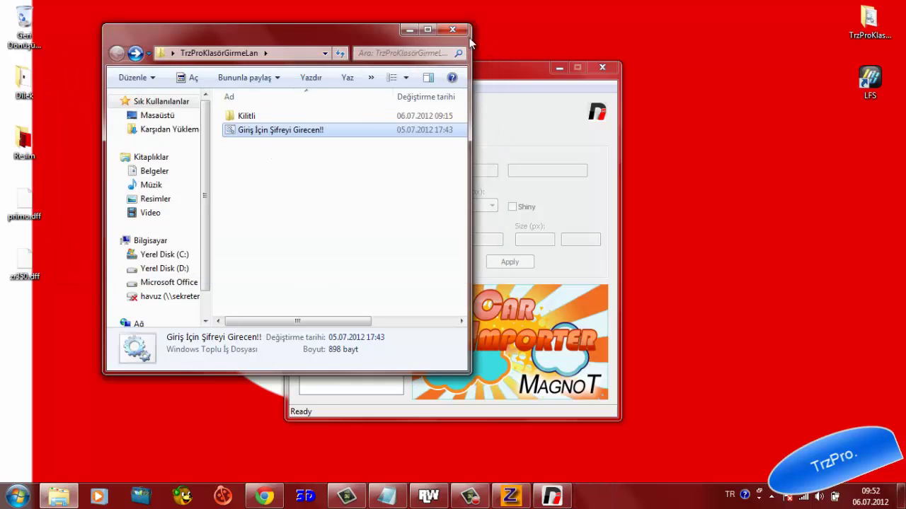
{"action": "double_click", "coordinate": [329, 129]}
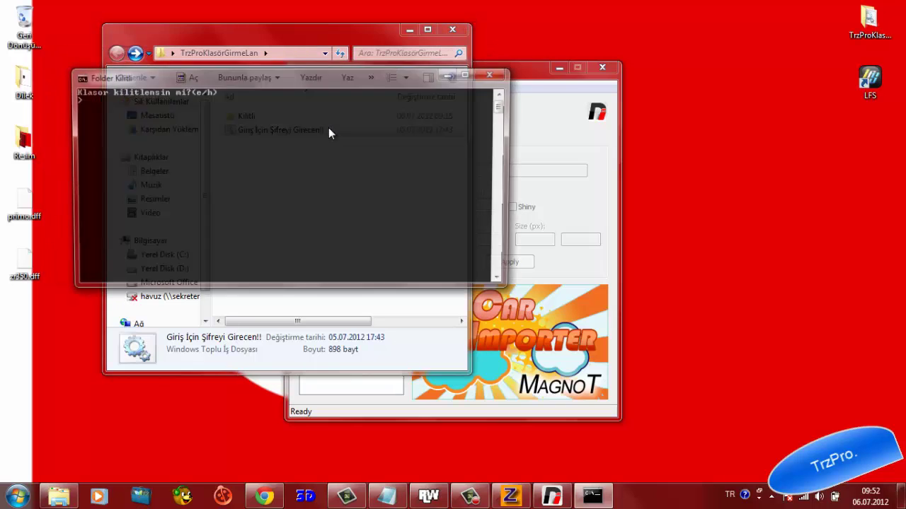
{"action": "type", "text": "e"}
{"action": "key", "text": "Return"}
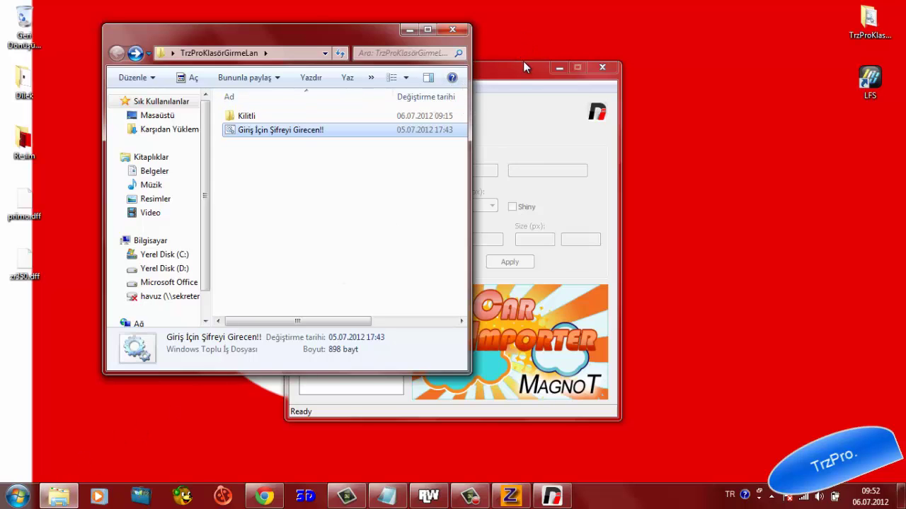
{"action": "left_click_drag", "start_coordinate": [525, 67], "coordinate": [638, 59]}
{"action": "left_click", "coordinate": [415, 76]}
{"action": "left_click", "coordinate": [425, 93]}
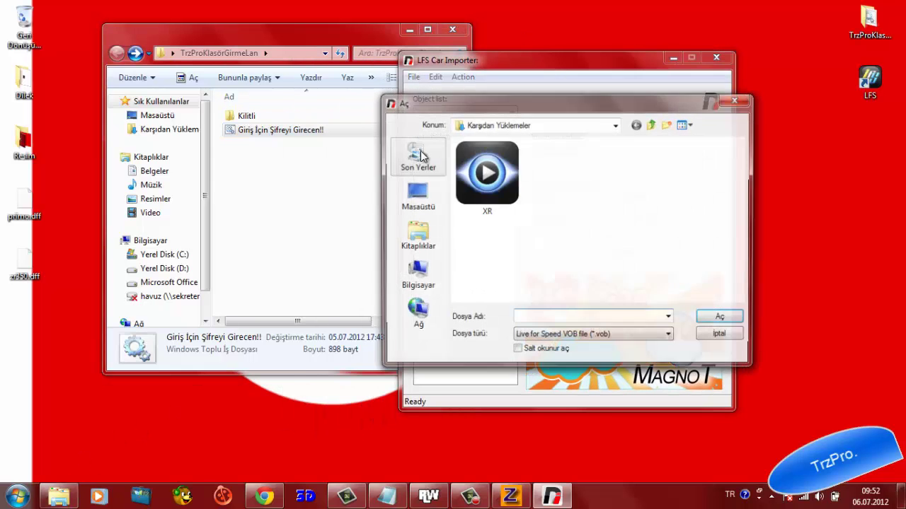
{"action": "left_click", "coordinate": [417, 194]}
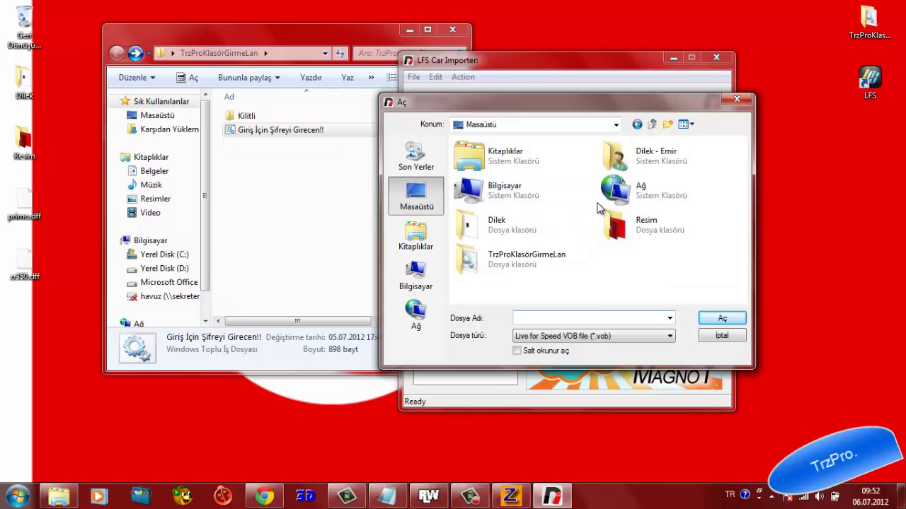
{"action": "double_click", "coordinate": [507, 259]}
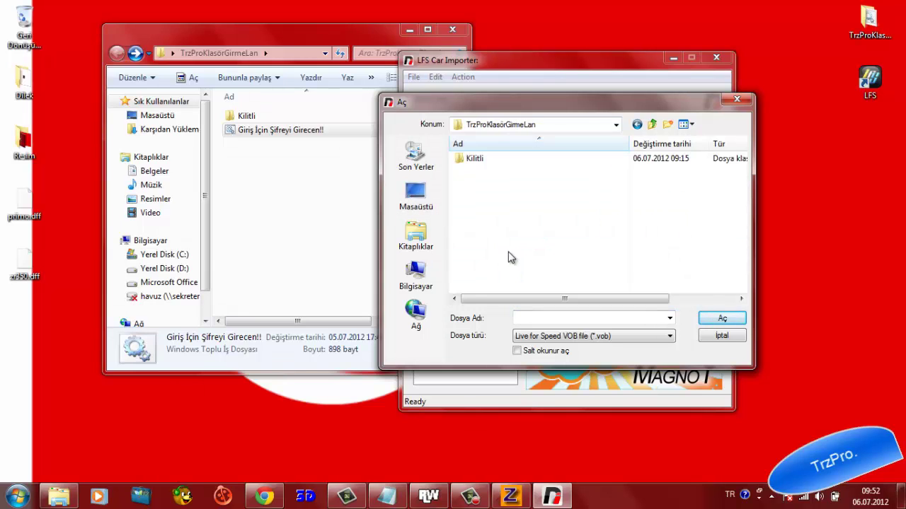
{"action": "double_click", "coordinate": [499, 159]}
{"action": "left_click", "coordinate": [722, 336]}
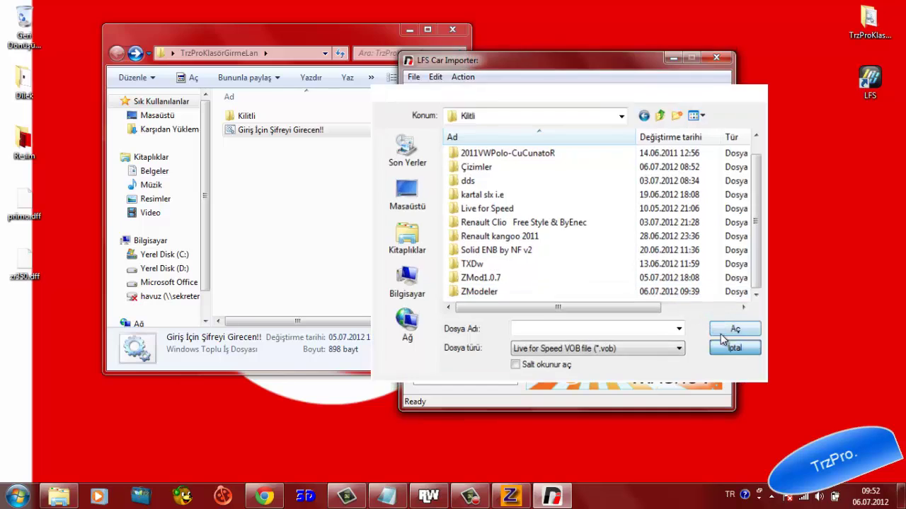
{"action": "right_click", "coordinate": [73, 499]}
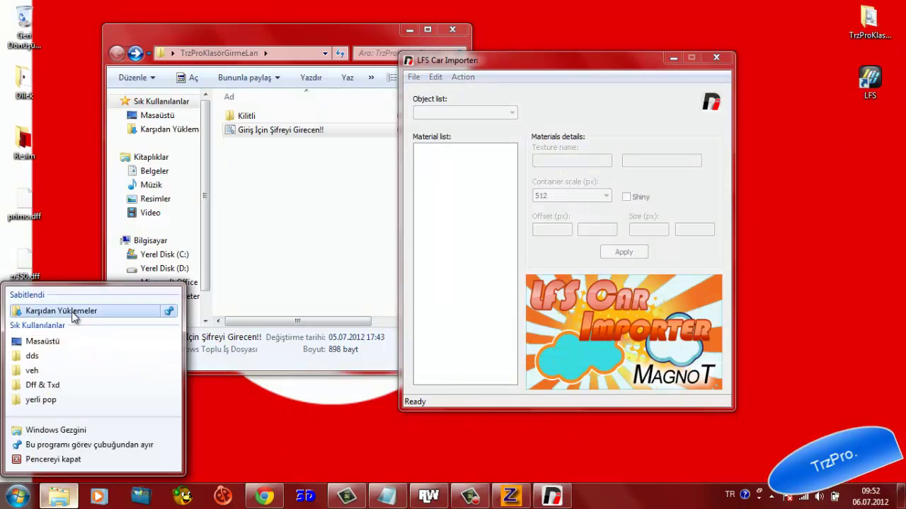
Find the XR VOB in Karşıdan Yüklemeler and drag it out onto the desktop.
{"action": "left_click", "coordinate": [70, 313]}
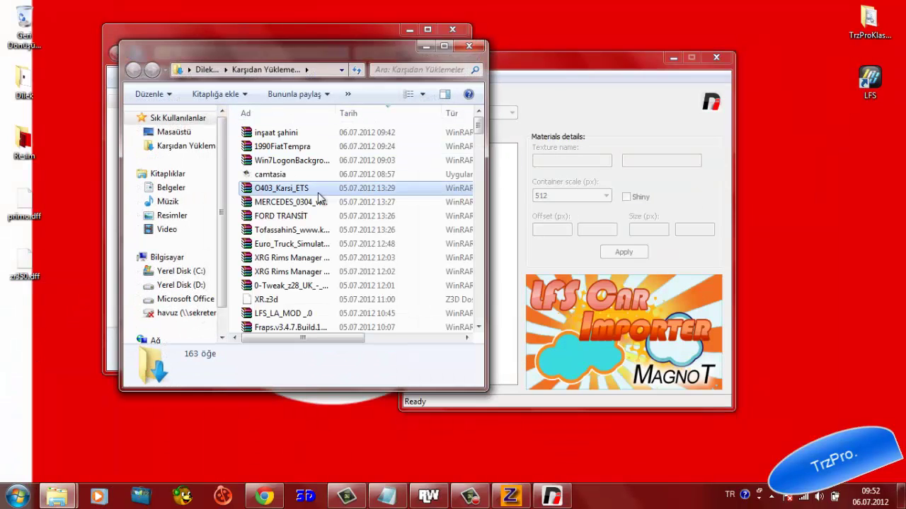
{"action": "left_click", "coordinate": [312, 186]}
{"action": "scroll", "coordinate": [306, 275], "scroll_direction": "down", "scroll_amount": 1}
{"action": "key", "text": "z"}
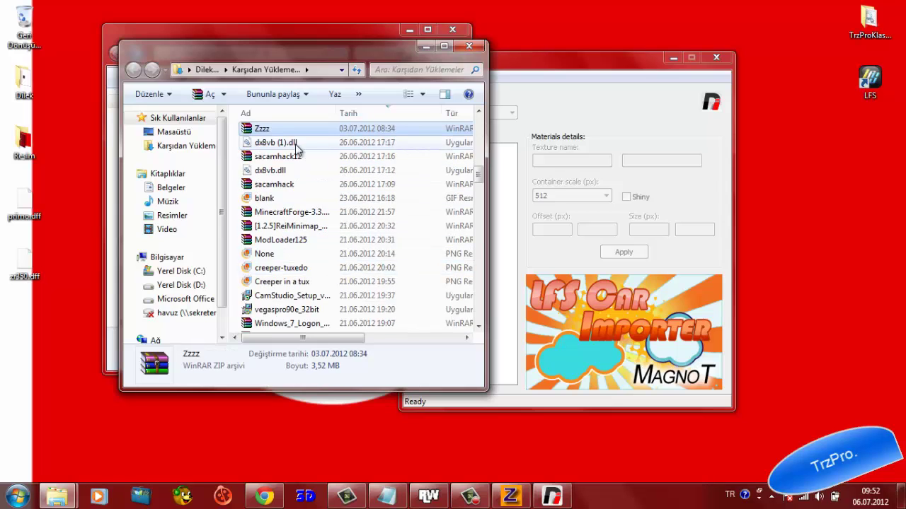
{"action": "key", "text": "z"}
{"action": "key", "text": "x"}
{"action": "key", "text": "x"}
{"action": "key", "text": "x"}
{"action": "key", "text": "x"}
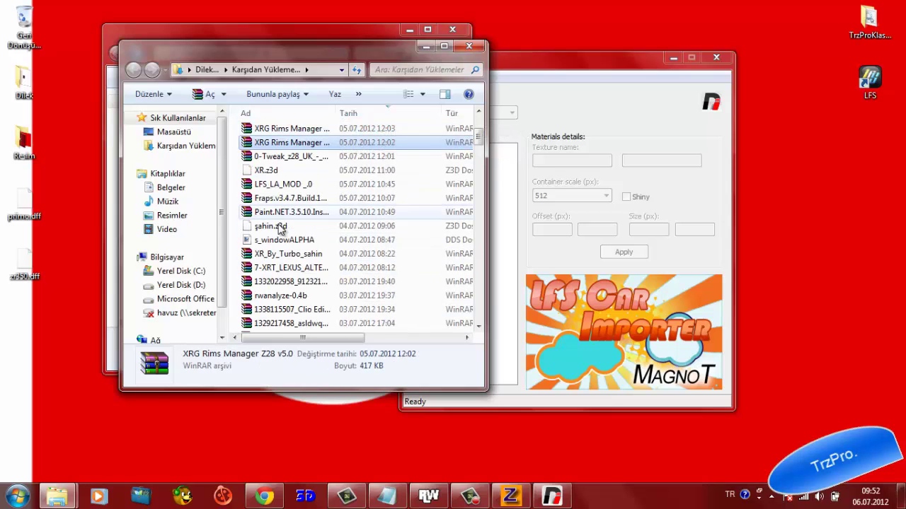
{"action": "key", "text": "x"}
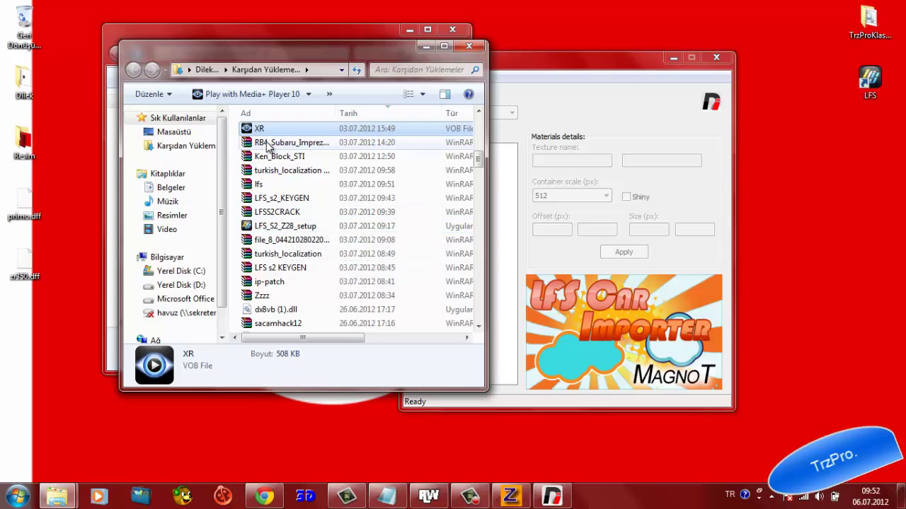
{"action": "right_click", "coordinate": [283, 130]}
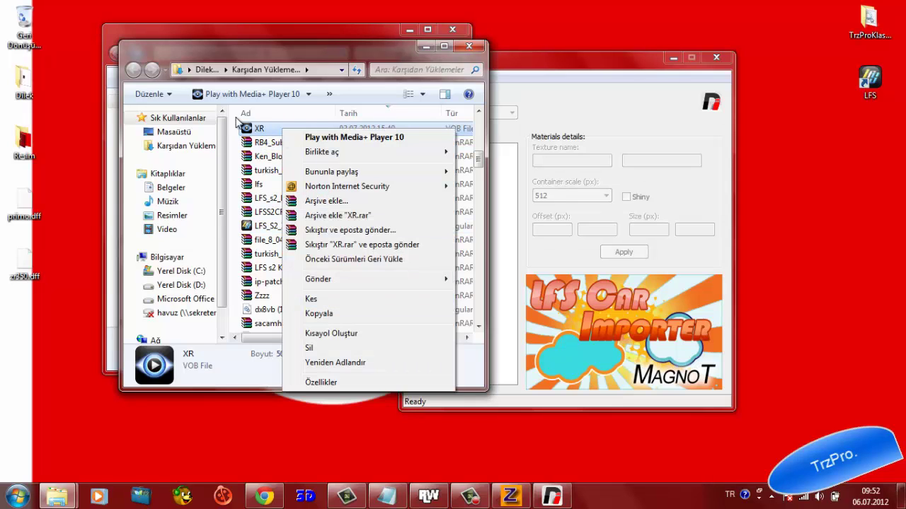
{"action": "left_click", "coordinate": [266, 130]}
{"action": "left_click_drag", "start_coordinate": [266, 130], "coordinate": [866, 152]}
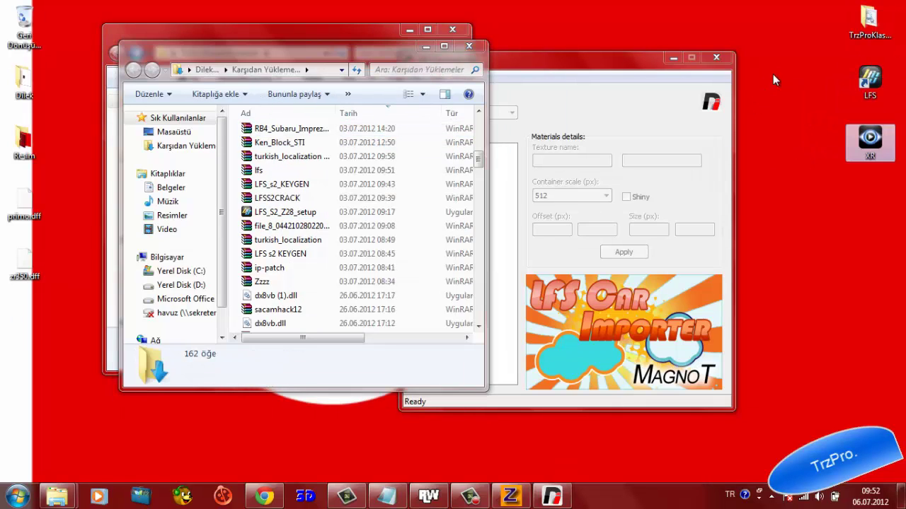
{"action": "left_click", "coordinate": [470, 47]}
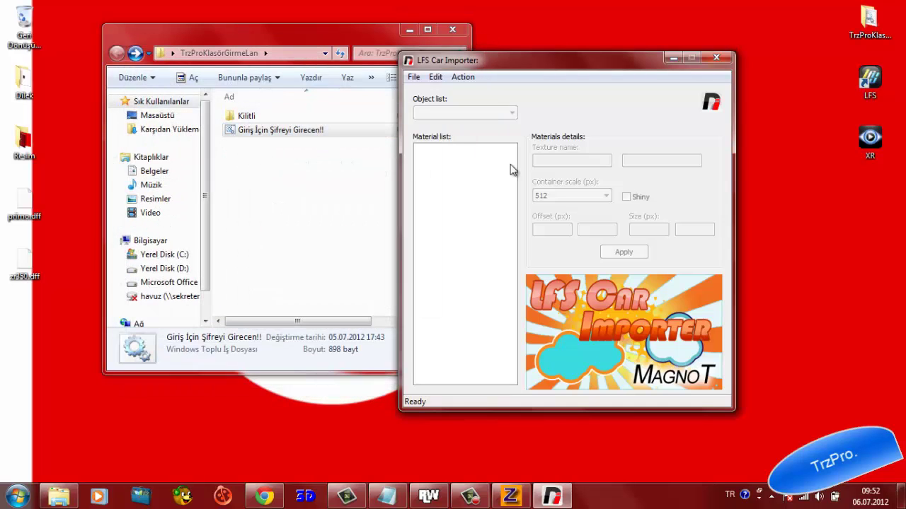
Open XR.vob from Masaüstü in LFS Car Importer using File > Open.
{"action": "left_click", "coordinate": [414, 78]}
{"action": "left_click", "coordinate": [433, 92]}
{"action": "left_click", "coordinate": [416, 196]}
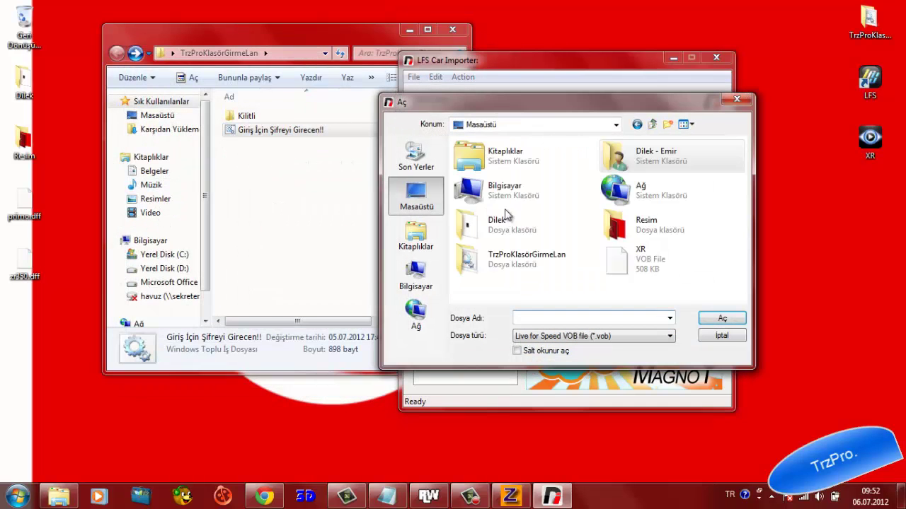
{"action": "double_click", "coordinate": [614, 259]}
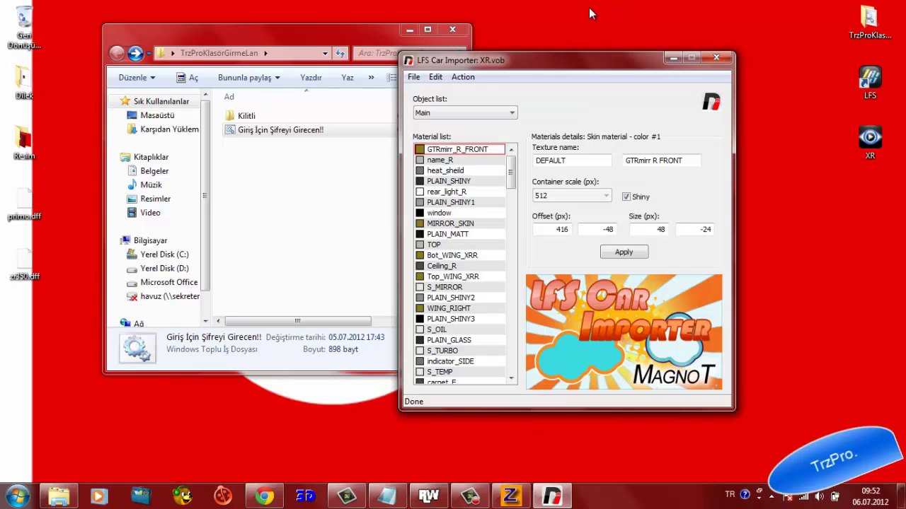
{"action": "left_click_drag", "start_coordinate": [510, 170], "coordinate": [457, 71]}
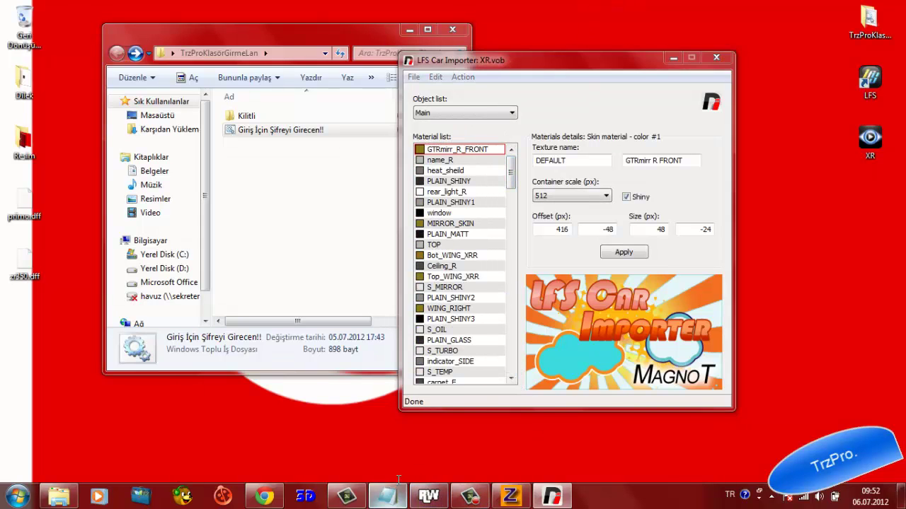
{"action": "left_click", "coordinate": [480, 410]}
Add the note line 'Evet siz genellikle LFS'de hangi araçla kksanız'.
{"action": "key", "text": "Return"}
{"action": "key", "text": "Caps_Lock"}
{"action": "type", "text": "Ev"}
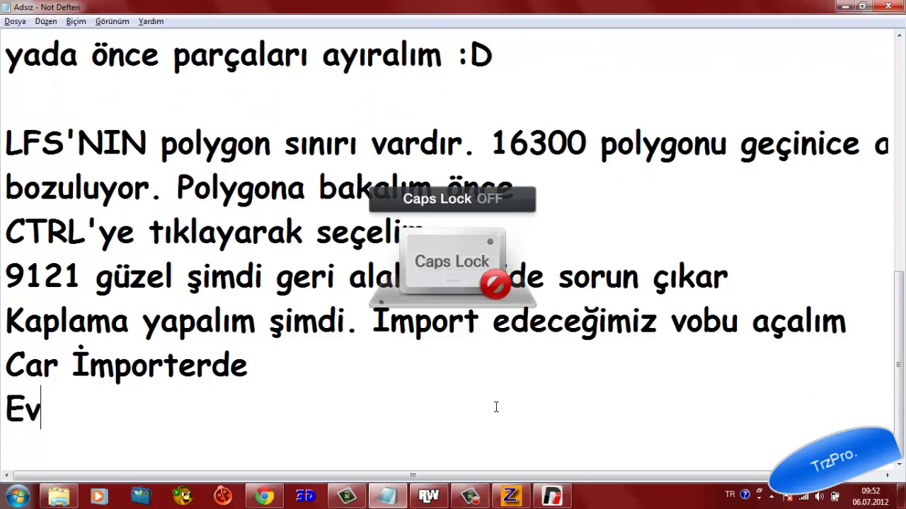
{"action": "type", "text": "et siz genellikle"}
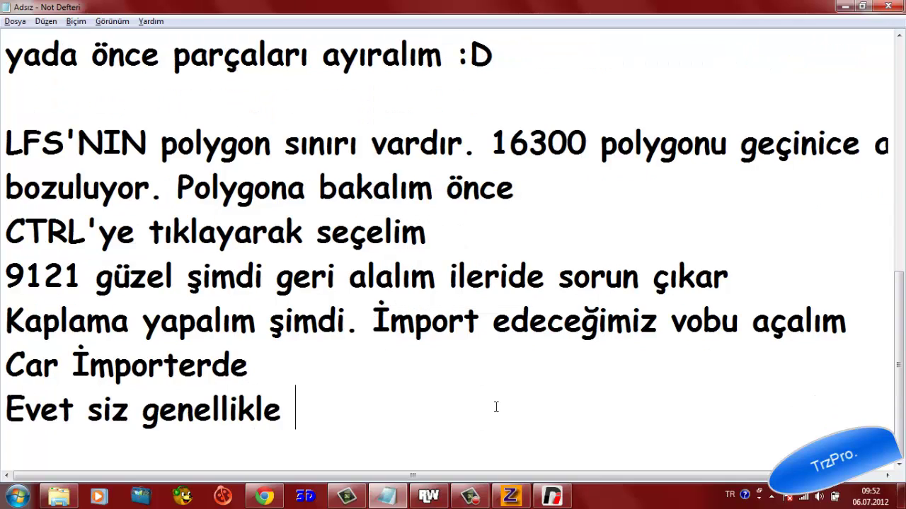
{"action": "key", "text": "Caps_Lock"}
{"action": "type", "text": "LFS"}
{"action": "key", "text": "Caps_Lock"}
{"action": "type", "text": "'d"}
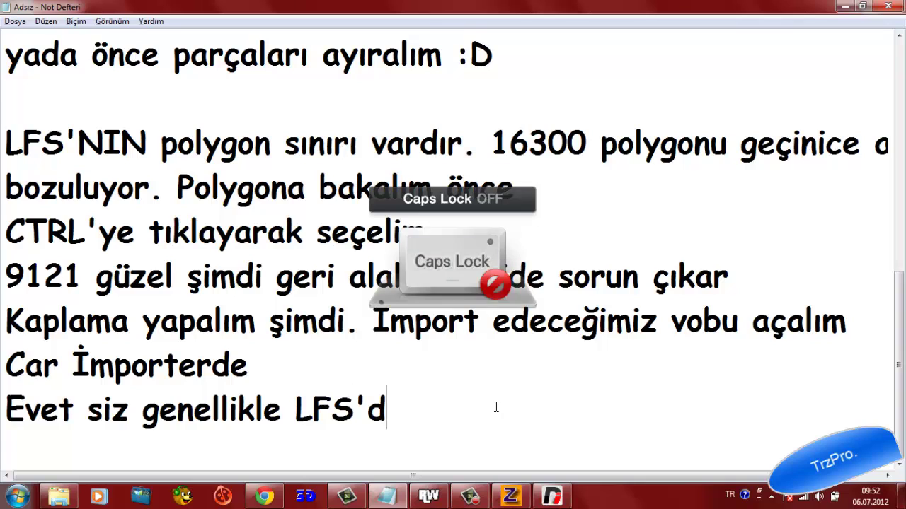
{"action": "type", "text": "e hangi araçla"}
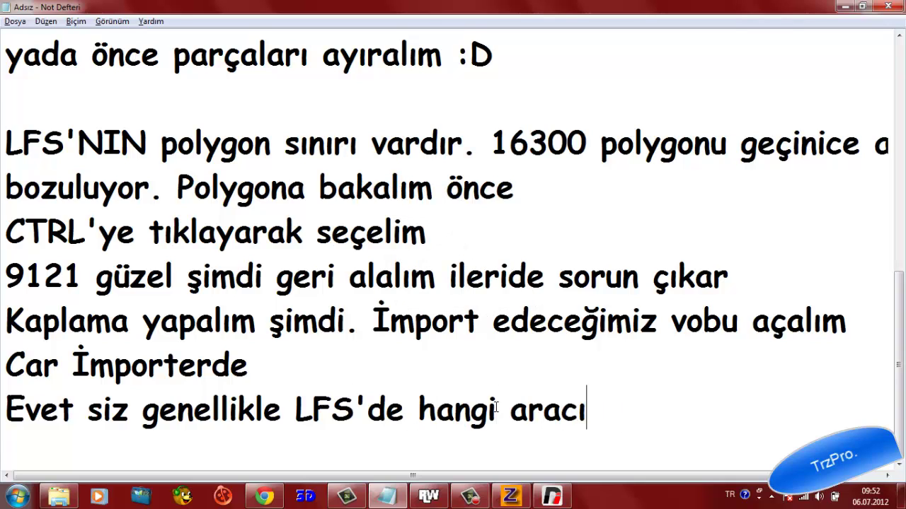
{"action": "type", "text": " kk"}
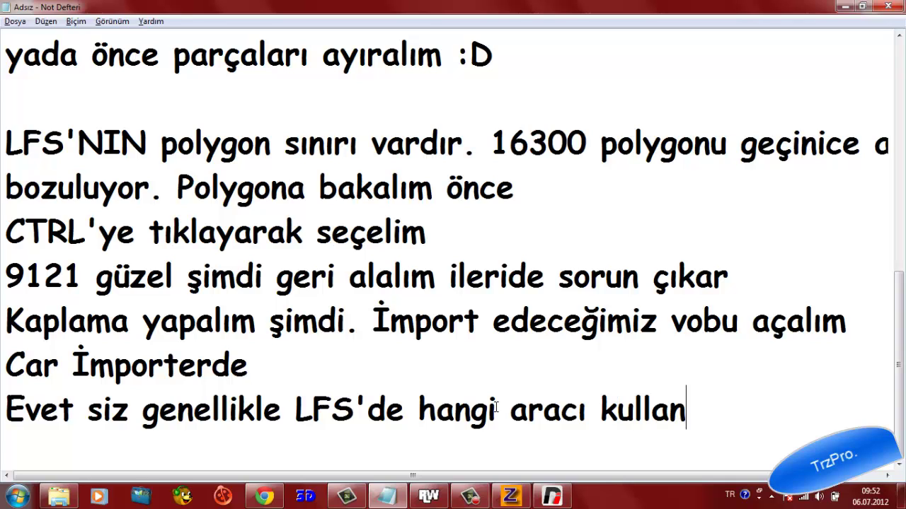
{"action": "type", "text": "sanız"}
Add the note line 'Ona import edin. ddsleri vb. bilirsiniz :)' and return to ZModeler.
{"action": "key", "text": "Return"}
{"action": "key", "text": "Caps_Lock"}
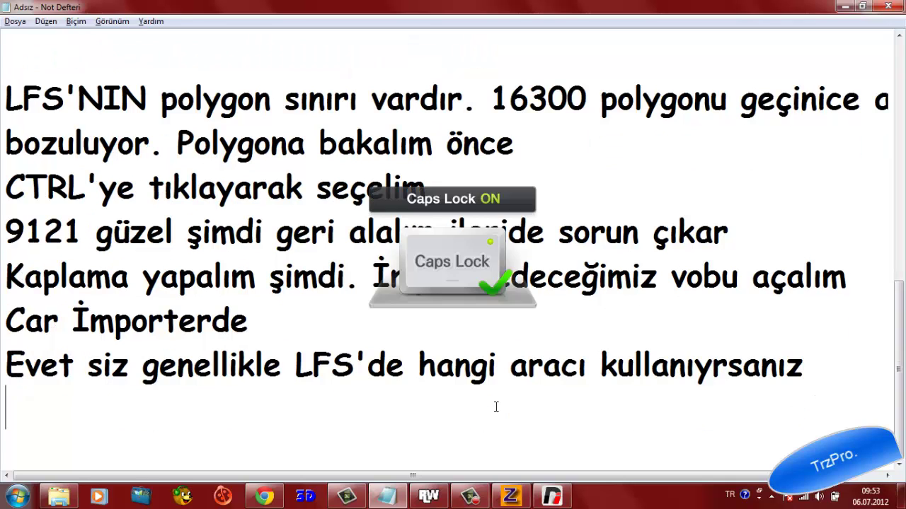
{"action": "type", "text": "O"}
{"action": "key", "text": "Caps_Lock"}
{"action": "type", "text": "na ex"}
{"action": "key", "text": "BackSpace"}
{"action": "key", "text": "BackSpace"}
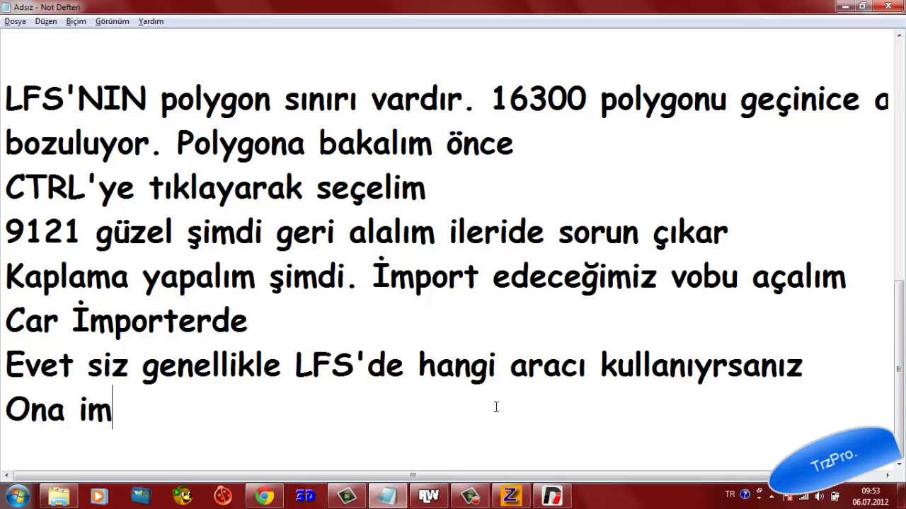
{"action": "type", "text": "import edin."}
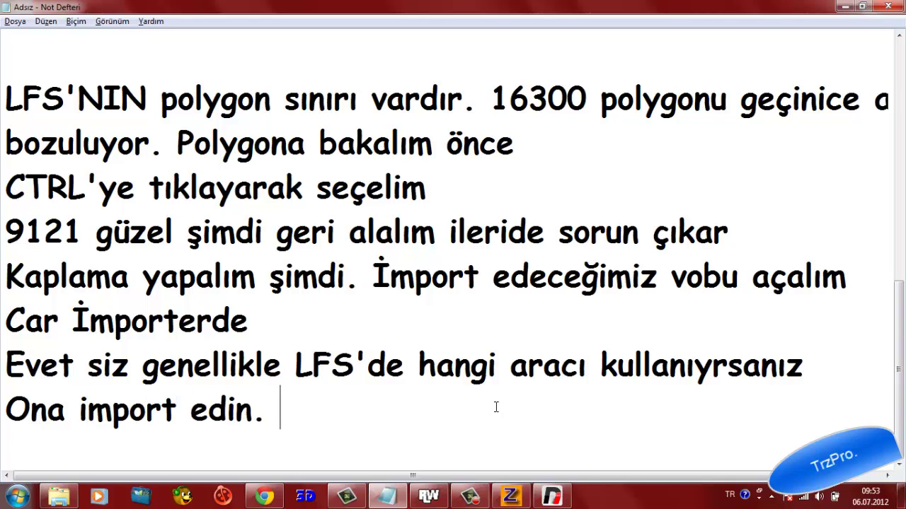
{"action": "type", "text": " ddsleri vb."}
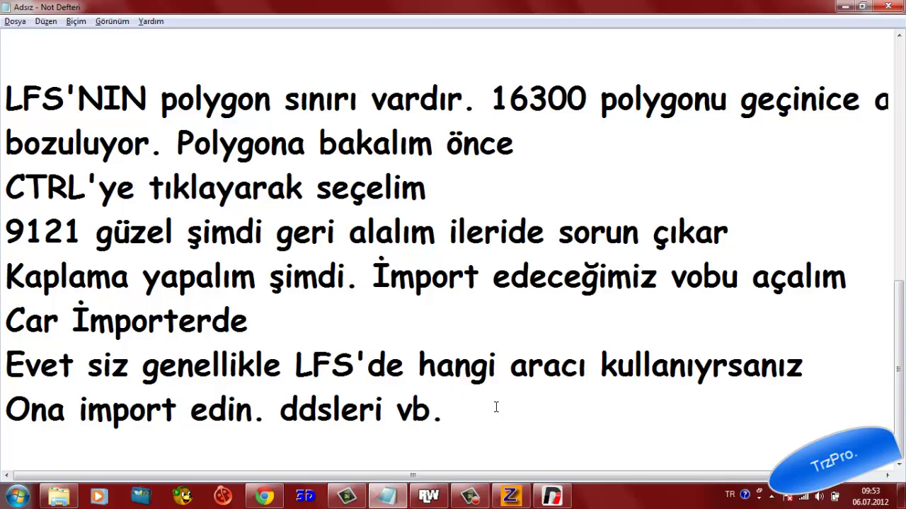
{"action": "type", "text": " bilirsiniz"}
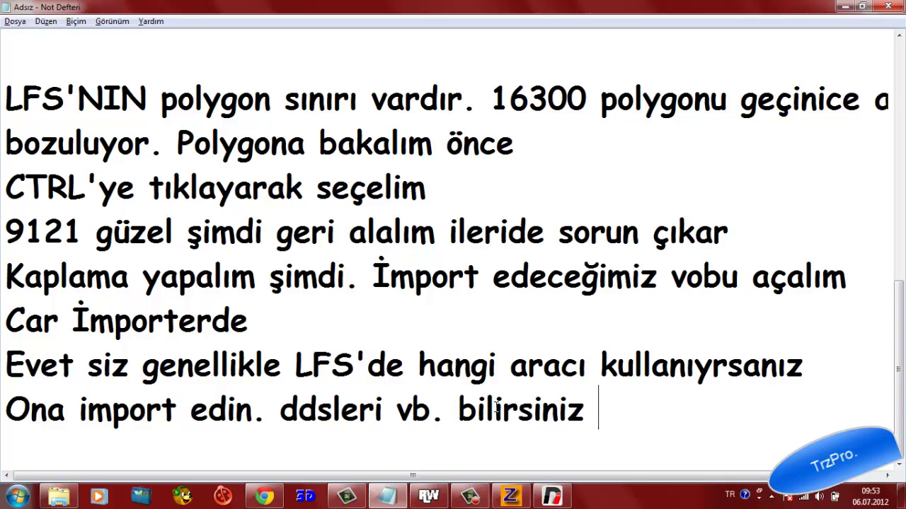
{"action": "type", "text": " :)"}
{"action": "key", "text": "Return"}
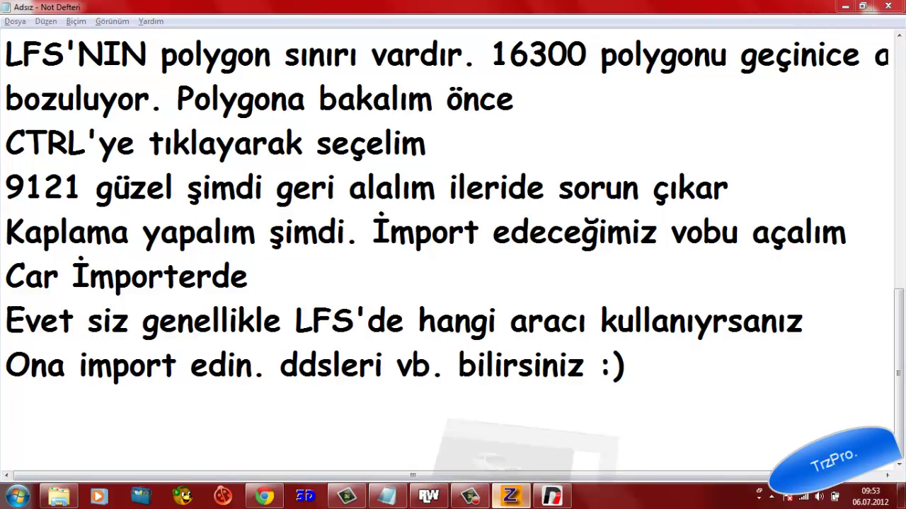
{"action": "key", "text": "alt+Tab"}
Open ZModeler's material editor and select the first dsa material.
{"action": "left_click", "coordinate": [139, 116]}
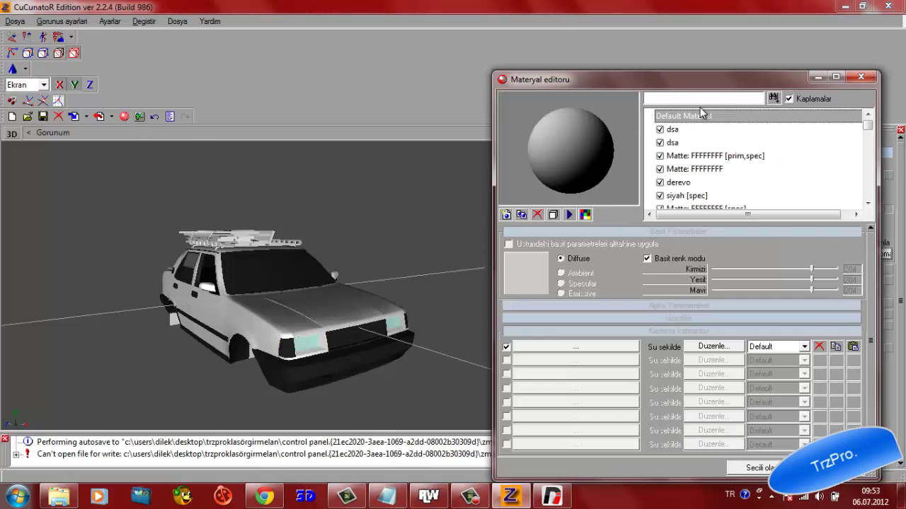
{"action": "left_click", "coordinate": [661, 131]}
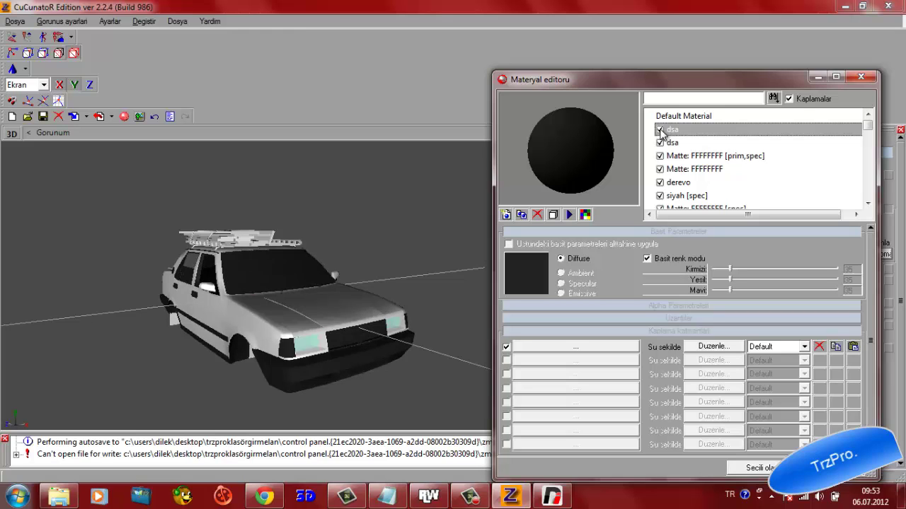
{"action": "left_click", "coordinate": [559, 497]}
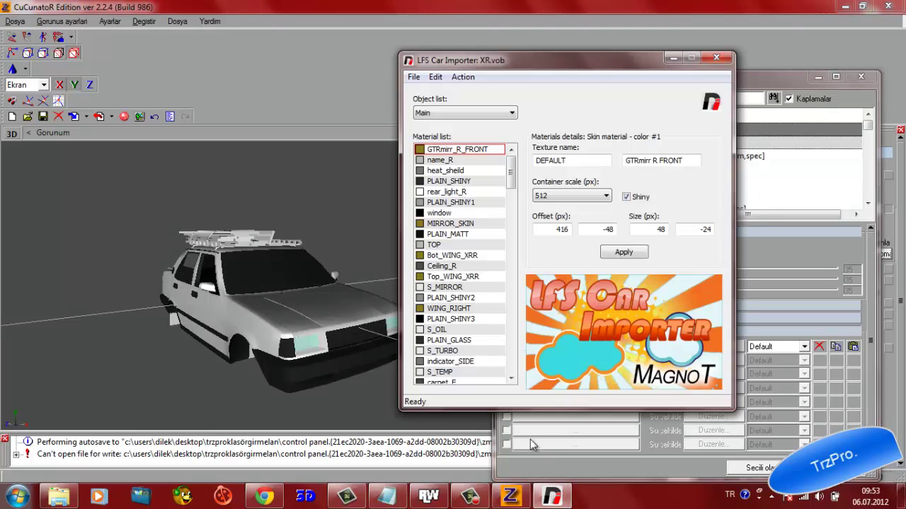
Look up the panjur material's texture name, XR_panjur, in LFS Car Importer.
{"action": "scroll", "coordinate": [487, 163], "scroll_direction": "down", "scroll_amount": 10}
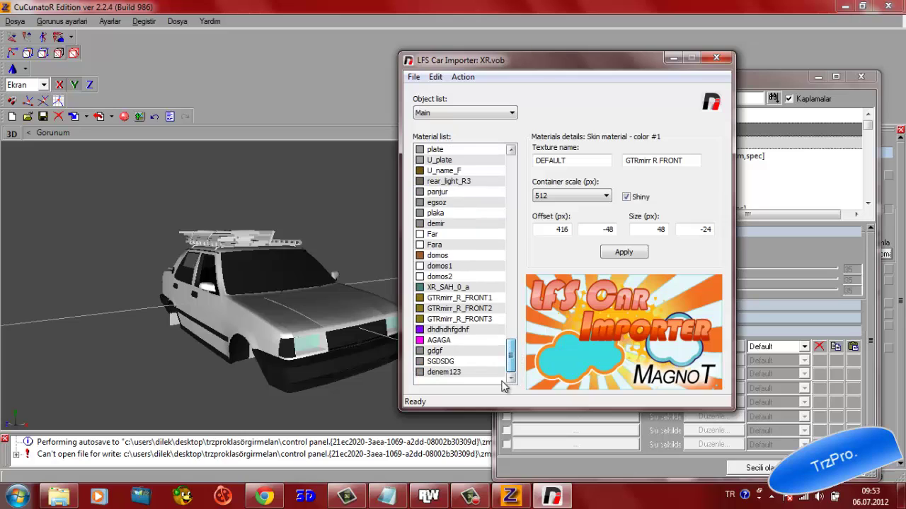
{"action": "left_click", "coordinate": [460, 193]}
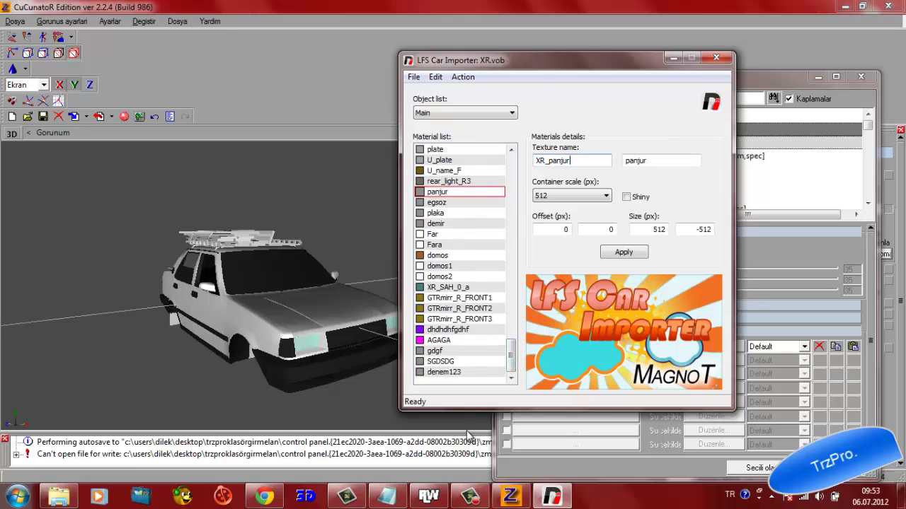
{"action": "left_click", "coordinate": [398, 501]}
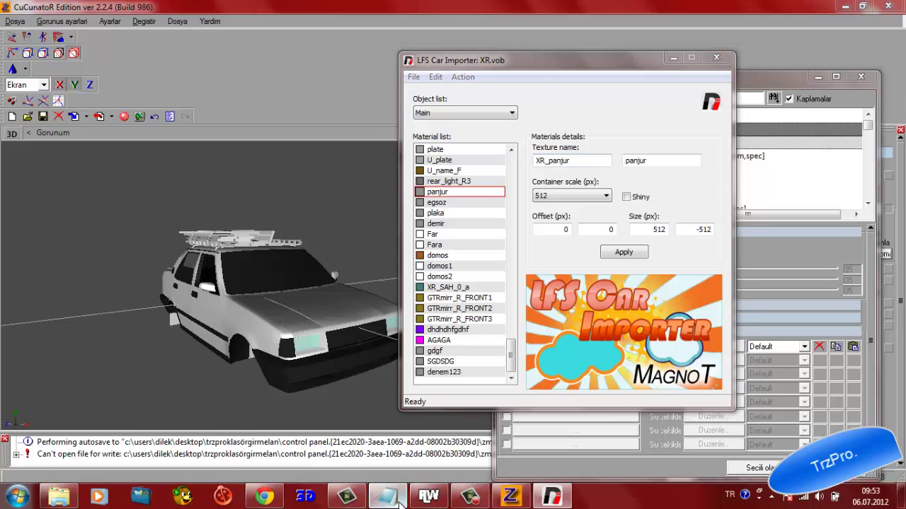
{"action": "right_click", "coordinate": [399, 501]}
{"action": "left_click", "coordinate": [603, 162]}
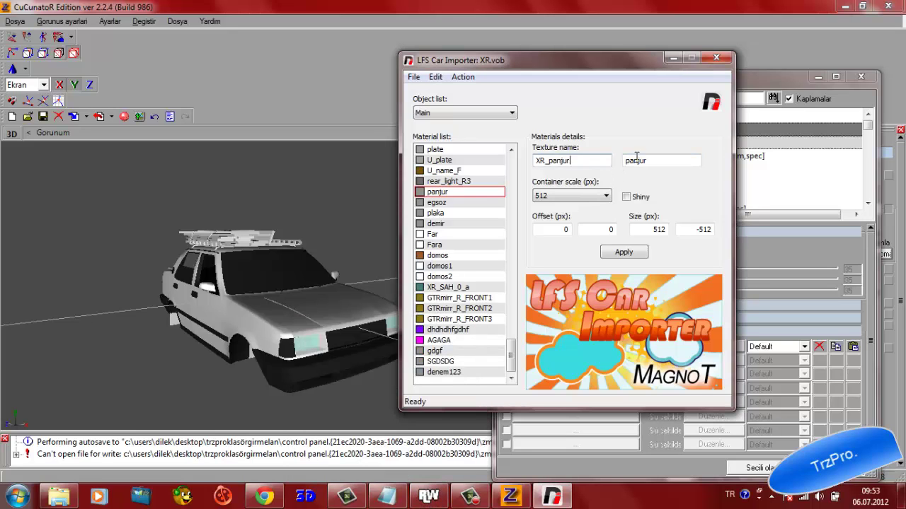
{"action": "double_click", "coordinate": [636, 157]}
{"action": "right_click", "coordinate": [646, 164]}
Rename the first dsa material to the XR panjur texture name.
{"action": "left_click", "coordinate": [669, 203]}
{"action": "left_click", "coordinate": [762, 134]}
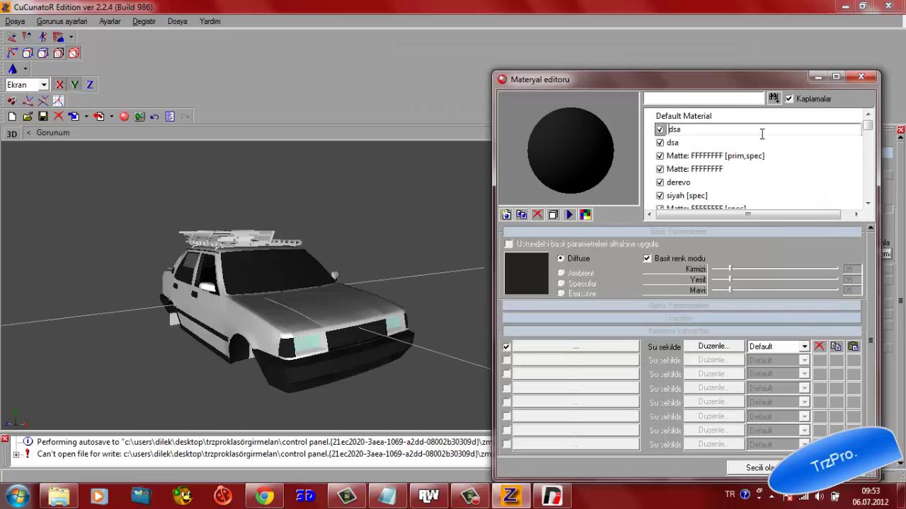
{"action": "key", "text": "Caps_Lock"}
{"action": "type", "text": "XR_"}
{"action": "key", "text": "Caps_Lock"}
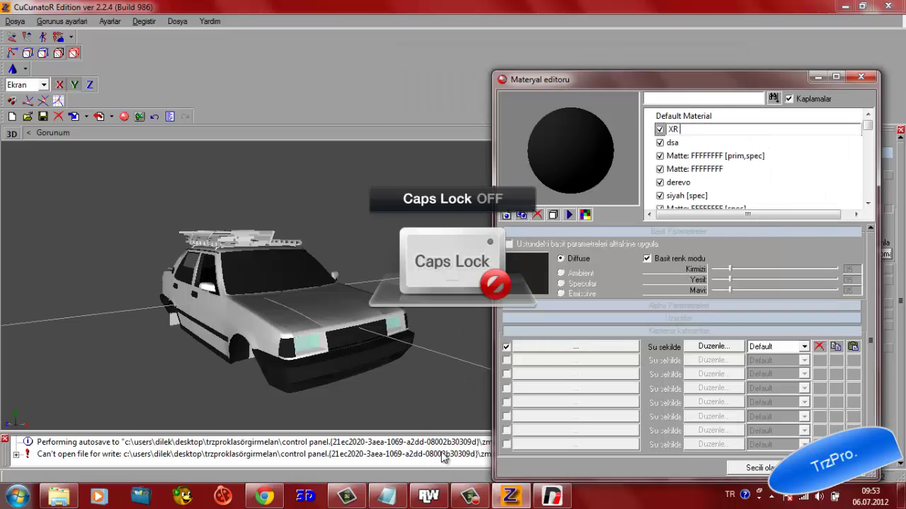
{"action": "type", "text": "panjur 0 a"}
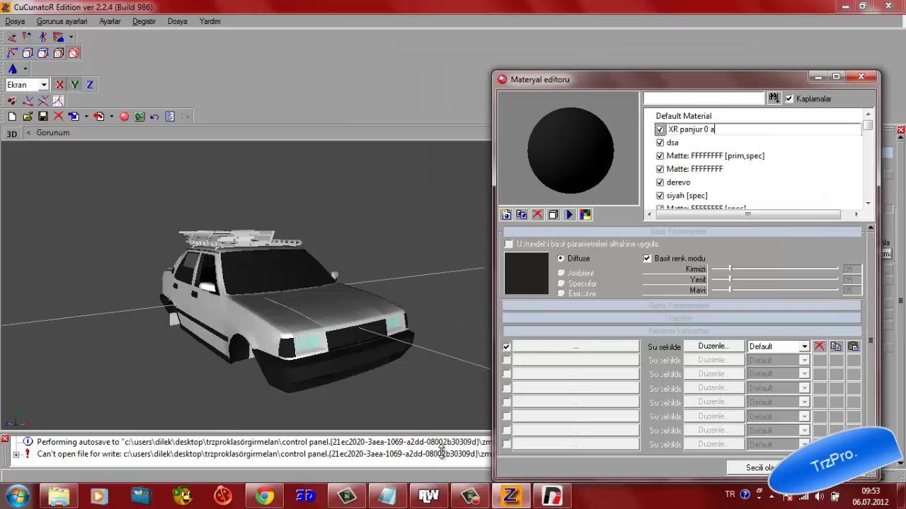
{"action": "key", "text": "Return"}
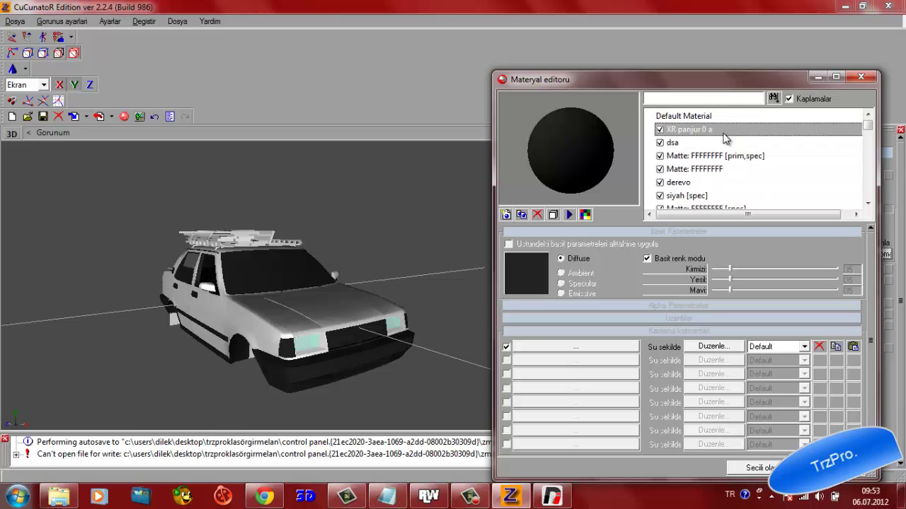
Rename the second dsa material to 'XR panjur 0 a'.
{"action": "left_click", "coordinate": [725, 141]}
{"action": "type", "text": "XR"}
{"action": "key", "text": "Caps_Lock"}
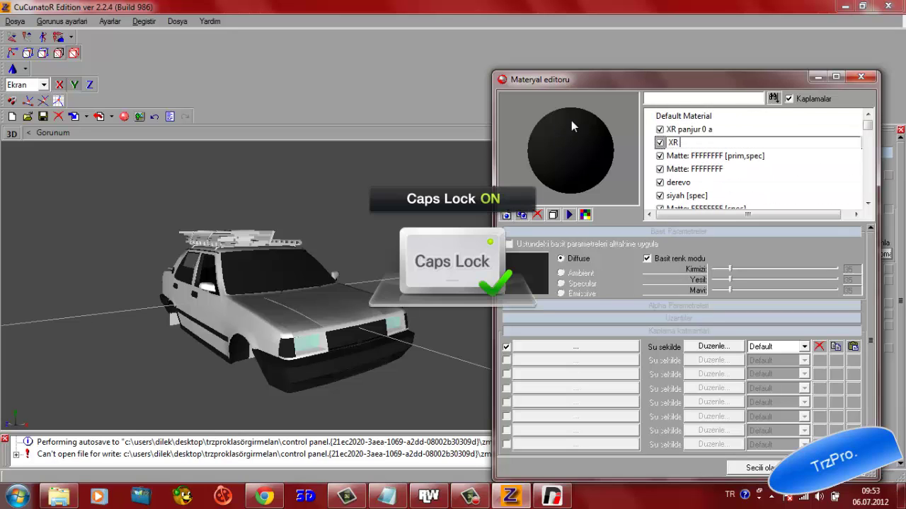
{"action": "key", "text": "Caps_Lock"}
{"action": "type", "text": "panjur 0 a"}
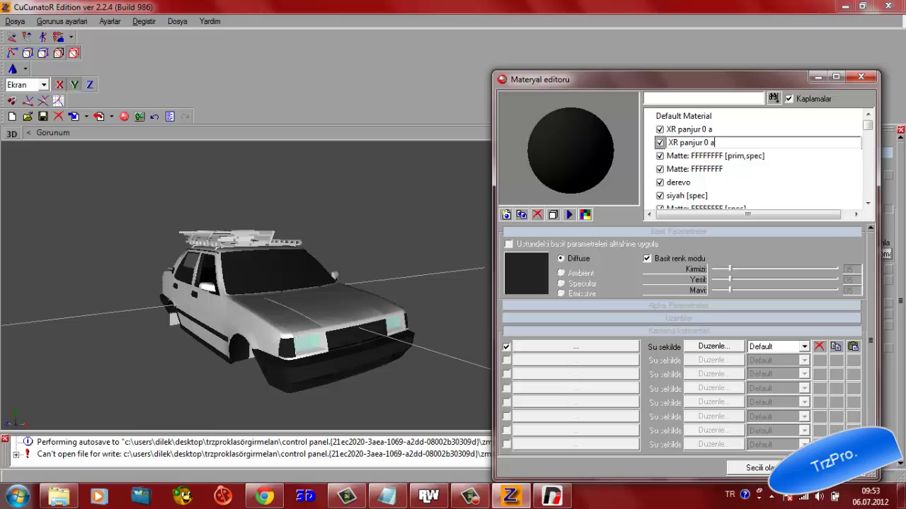
{"action": "key", "text": "Return"}
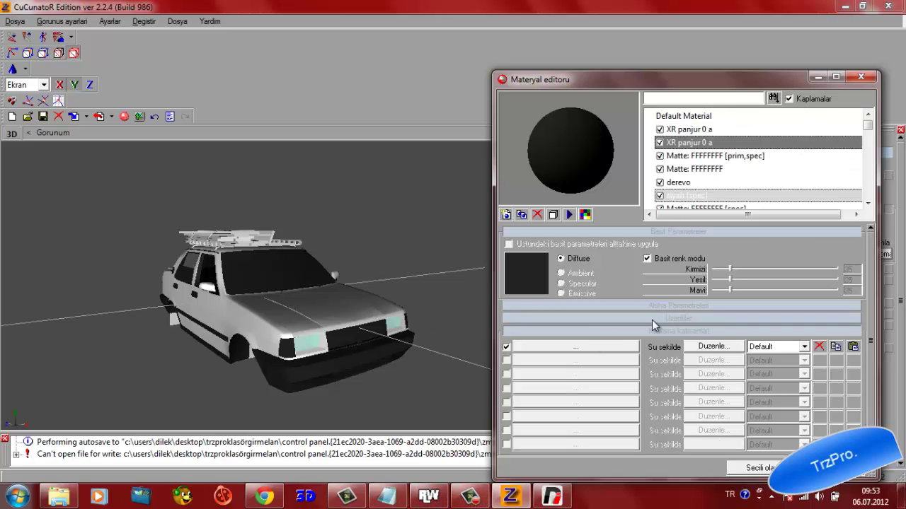
Expand the Uzantilar rollout and select the Matte: FFFFFFFF [prim,spec] material.
{"action": "left_click", "coordinate": [676, 318]}
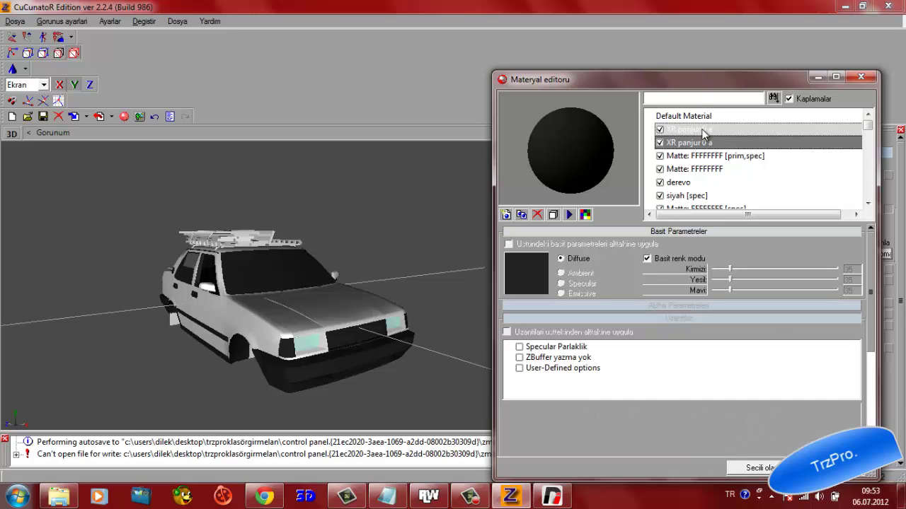
{"action": "left_click", "coordinate": [712, 155]}
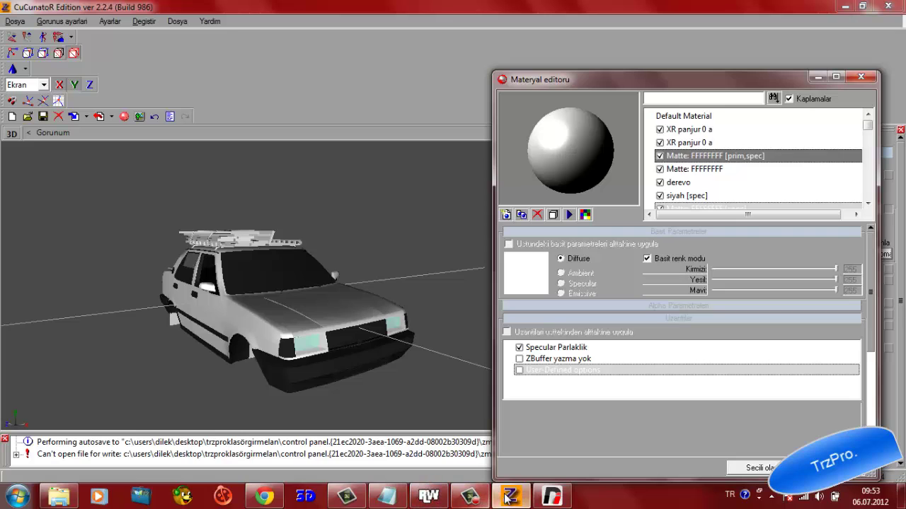
{"action": "left_click", "coordinate": [551, 497]}
Browse the XR.vob material list and settle on TOP, whose texture name is DEFAULT.
{"action": "scroll", "coordinate": [489, 213], "scroll_direction": "down", "scroll_amount": 5}
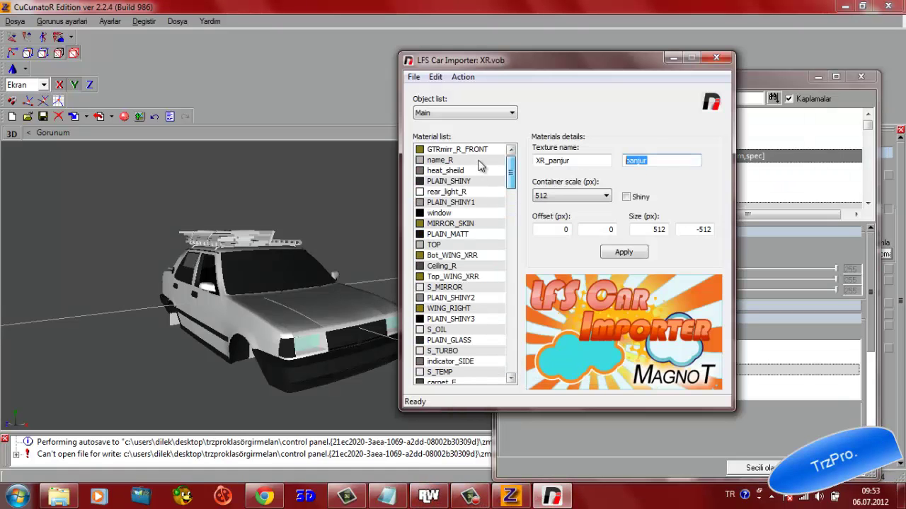
{"action": "left_click", "coordinate": [460, 150]}
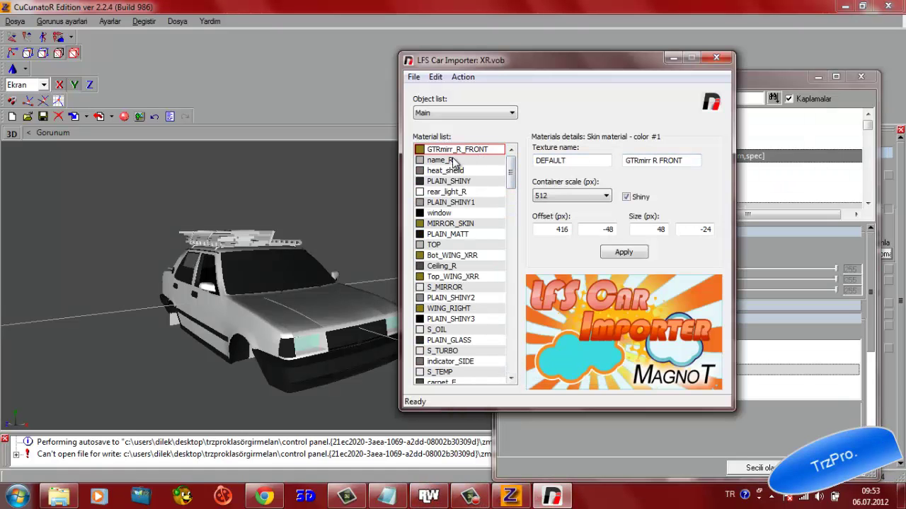
{"action": "left_click", "coordinate": [455, 164]}
{"action": "left_click", "coordinate": [458, 172]}
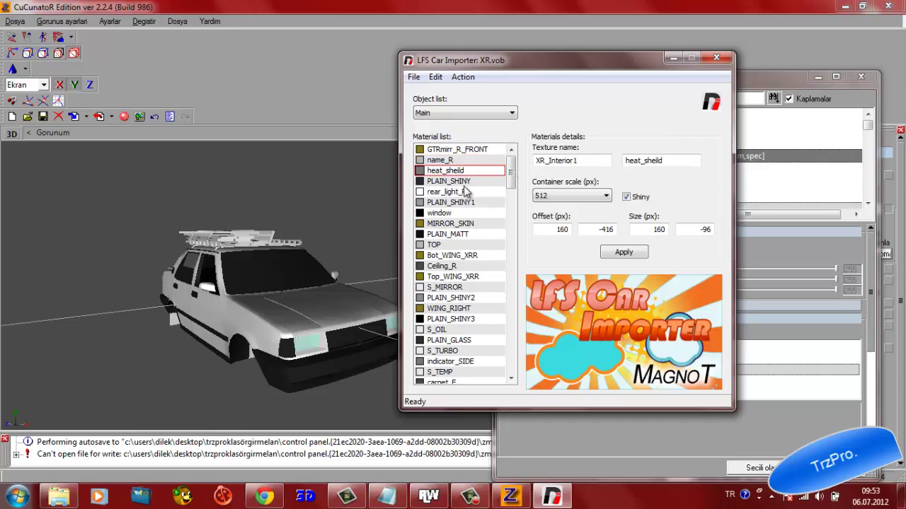
{"action": "left_click", "coordinate": [464, 192]}
{"action": "left_click", "coordinate": [470, 234]}
{"action": "left_click", "coordinate": [469, 245]}
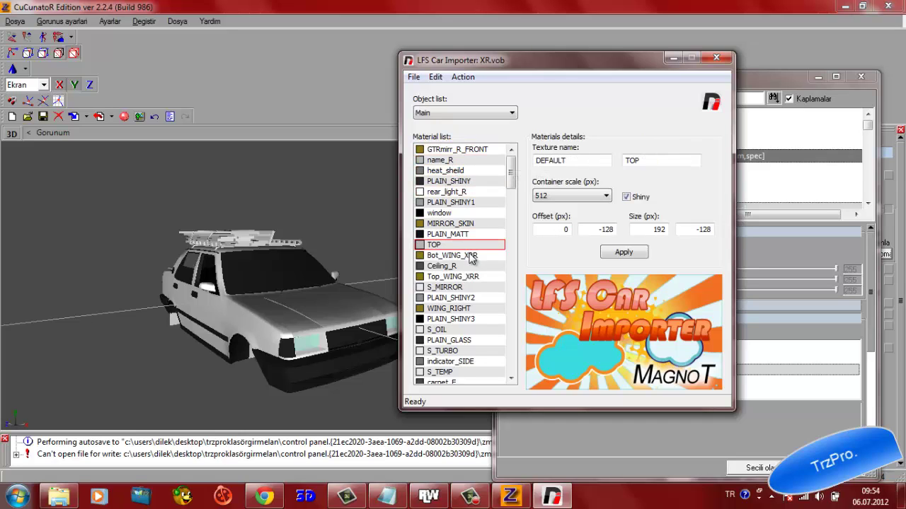
{"action": "left_click", "coordinate": [473, 256]}
{"action": "left_click", "coordinate": [474, 277]}
{"action": "left_click", "coordinate": [470, 297]}
{"action": "left_click", "coordinate": [447, 352]}
{"action": "left_click", "coordinate": [461, 244]}
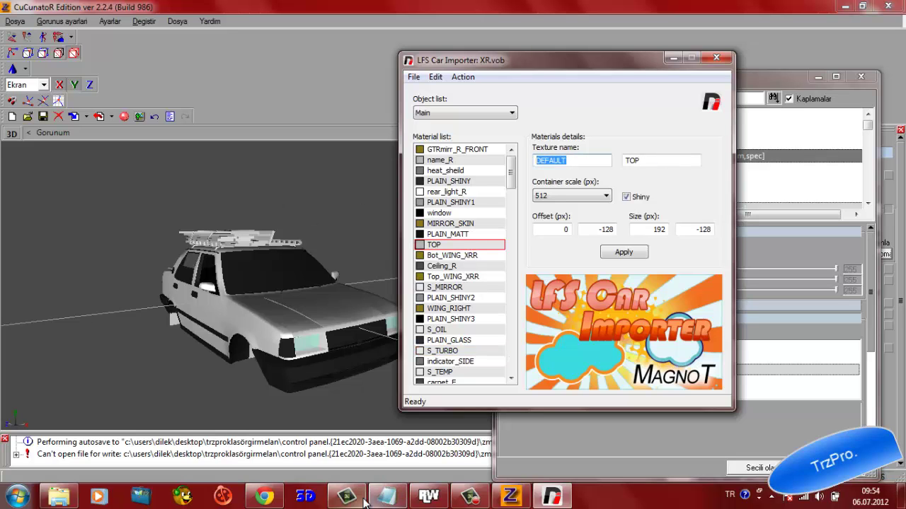
{"action": "left_click", "coordinate": [387, 497]}
On a new line, type 'DEFAULT yazanlar araç rengi oluyor' in the notes.
{"action": "key", "text": "Caps_Lock"}
{"action": "key", "text": "Return"}
{"action": "key", "text": "Return"}
{"action": "type", "text": "DEFAI"}
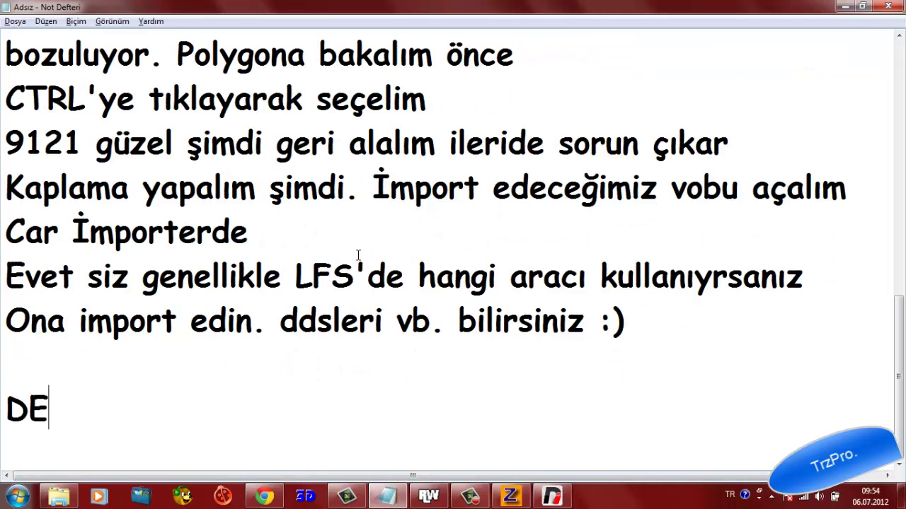
{"action": "key", "text": "BackSpace"}
{"action": "key", "text": "BackSpace"}
{"action": "key", "text": "BackSpace"}
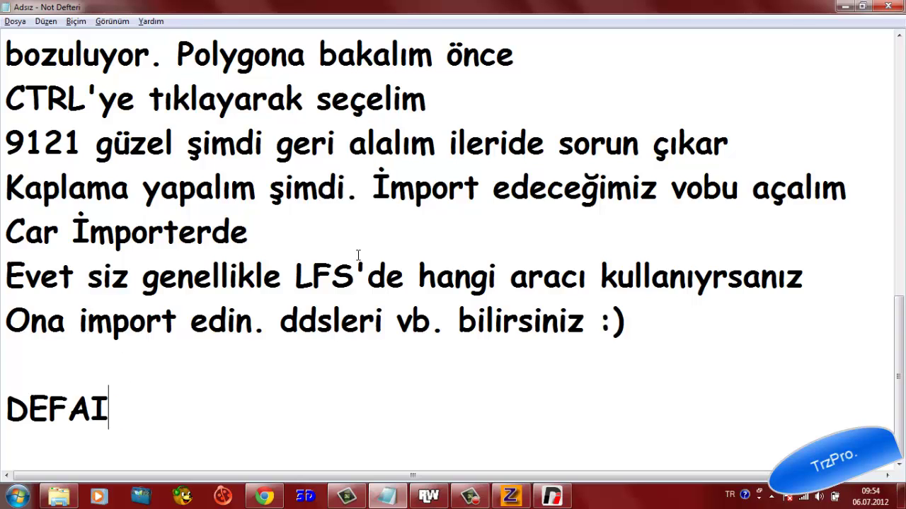
{"action": "type", "text": "ULT"}
{"action": "key", "text": "Caps_Lock"}
{"action": "type", "text": "ya"}
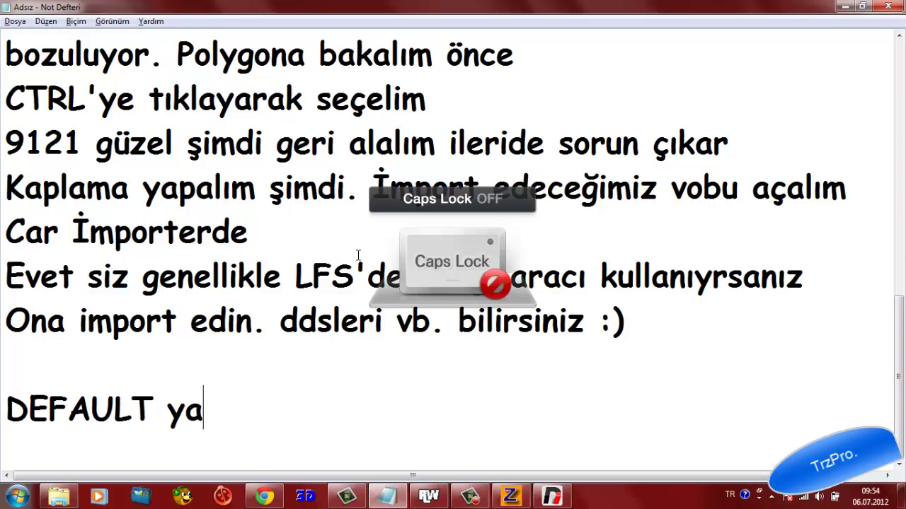
{"action": "type", "text": "zanlar araç r"}
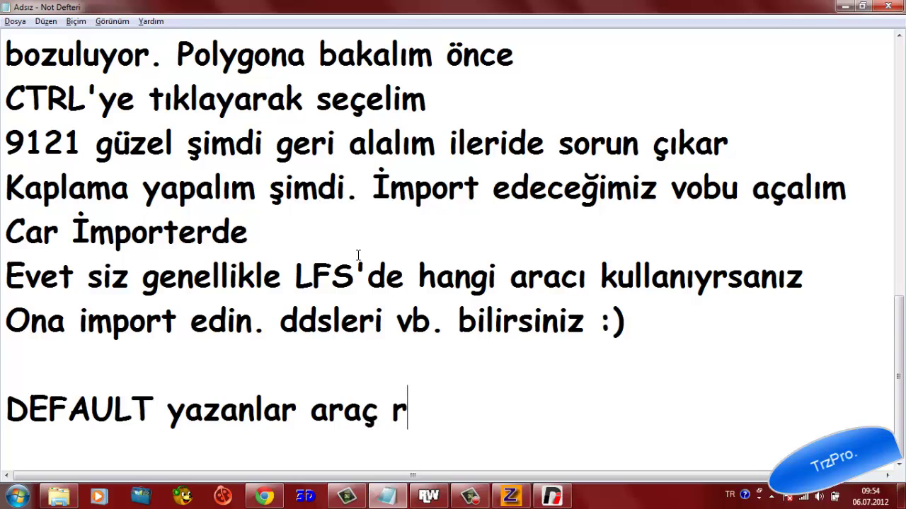
{"action": "type", "text": "engi oluyor"}
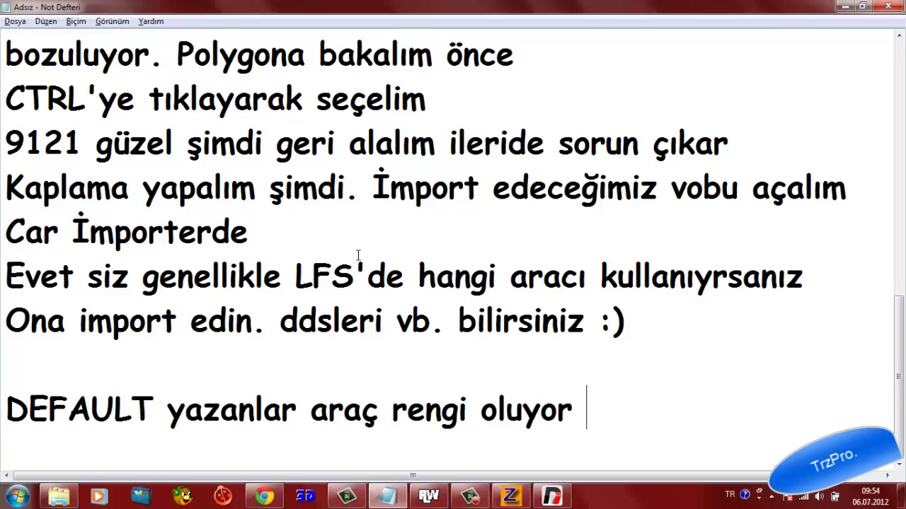
Add the line 'ben size XR RIGHT 0 a yapın m. Ayrıca kaplama'.
{"action": "key", "text": "Return"}
{"action": "type", "text": "ben size"}
{"action": "key", "text": "Caps_Lock"}
{"action": "type", "text": "X"}
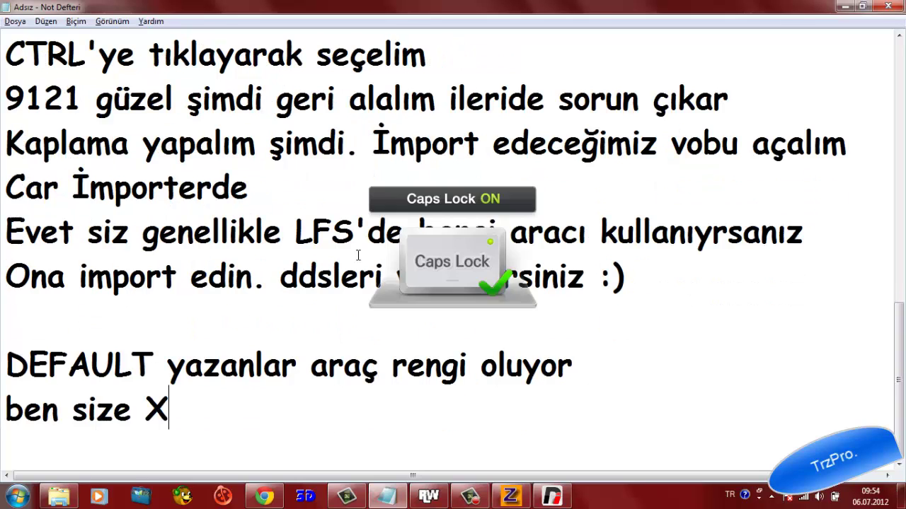
{"action": "type", "text": "R RIGHT"}
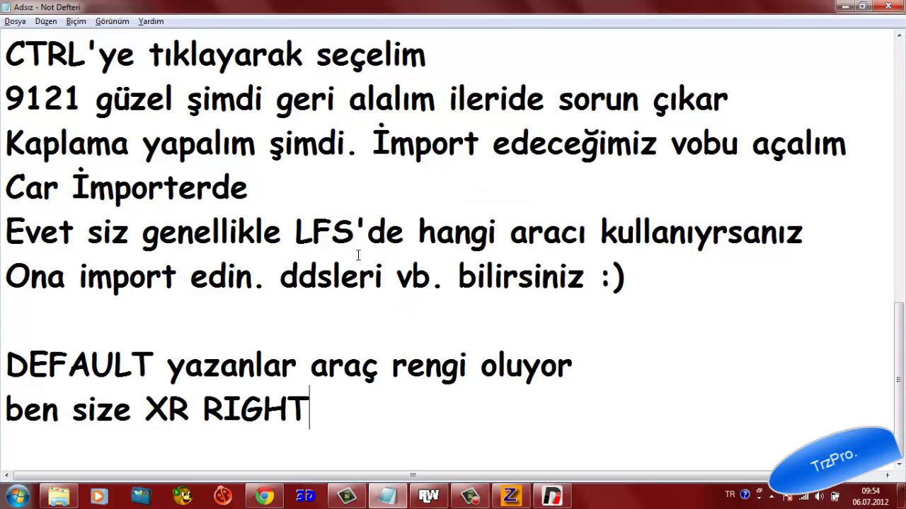
{"action": "type", "text": " 0"}
{"action": "key", "text": "Caps_Lock"}
{"action": "type", "text": "a y"}
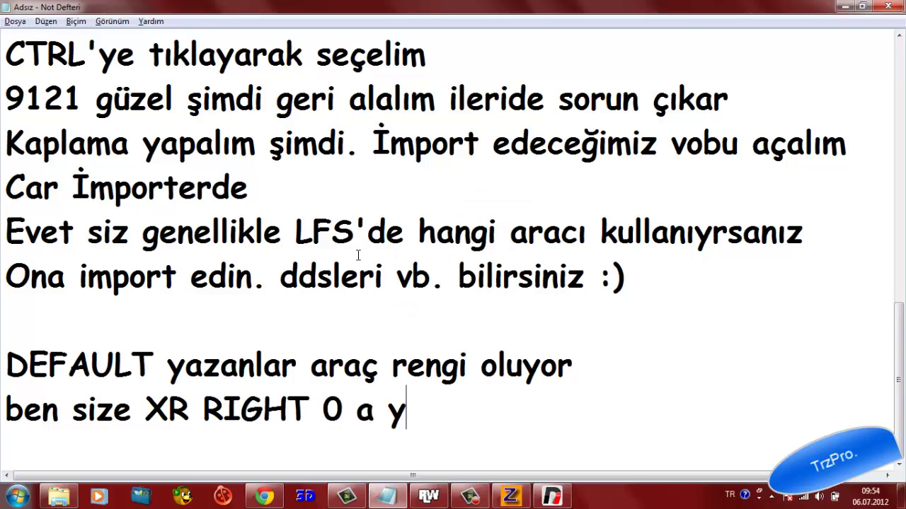
{"action": "type", "text": "apın deri"}
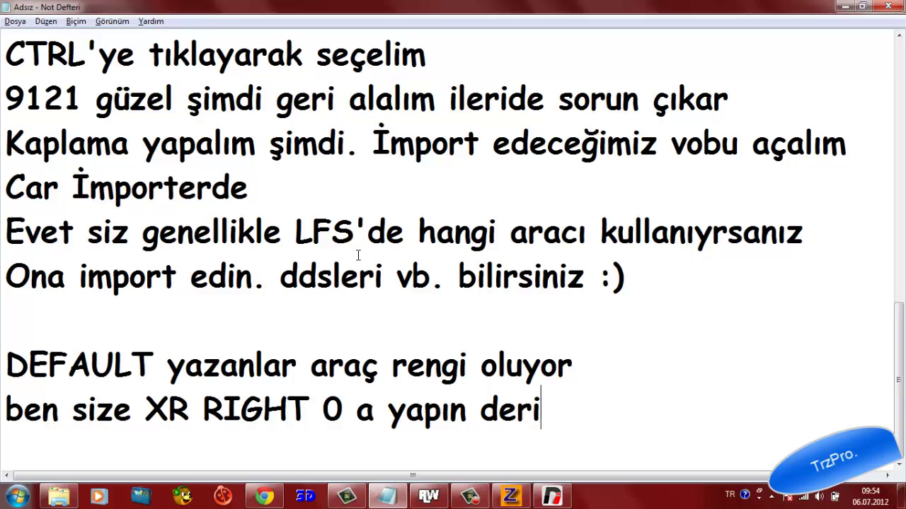
{"action": "type", "text": "m."}
{"action": "key", "text": "Caps_Lock"}
{"action": "type", "text": "A"}
{"action": "key", "text": "Caps_Lock"}
{"action": "type", "text": "yr"}
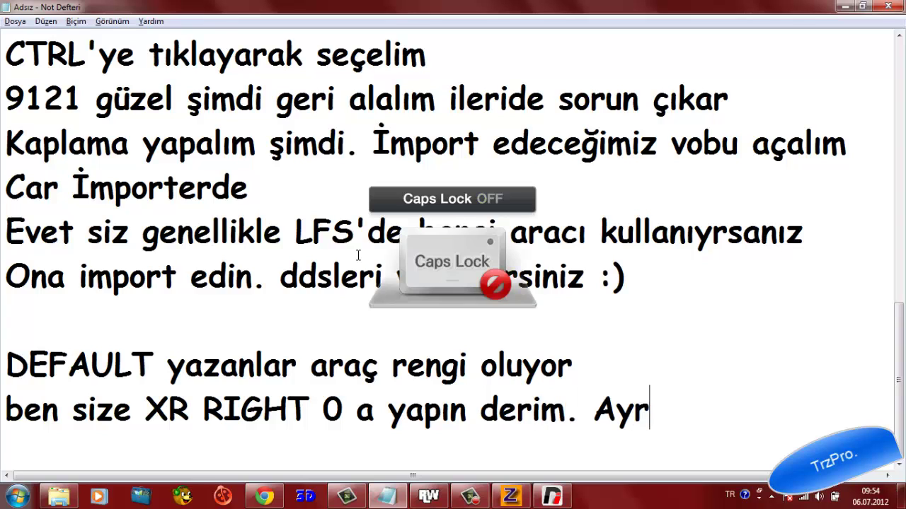
{"action": "type", "text": "ıca kaplama"}
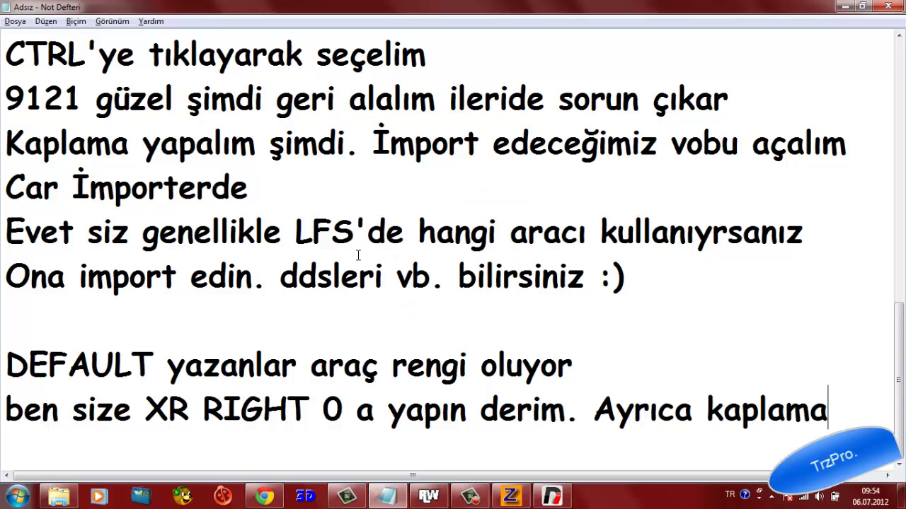
Finish the rule with lines 'XR ile başlayıp' and '0 a ile bitmesi lazım'.
{"action": "key", "text": "Return"}
{"action": "key", "text": "Caps_Lock"}
{"action": "type", "text": "XR"}
{"action": "key", "text": "Caps_Lock"}
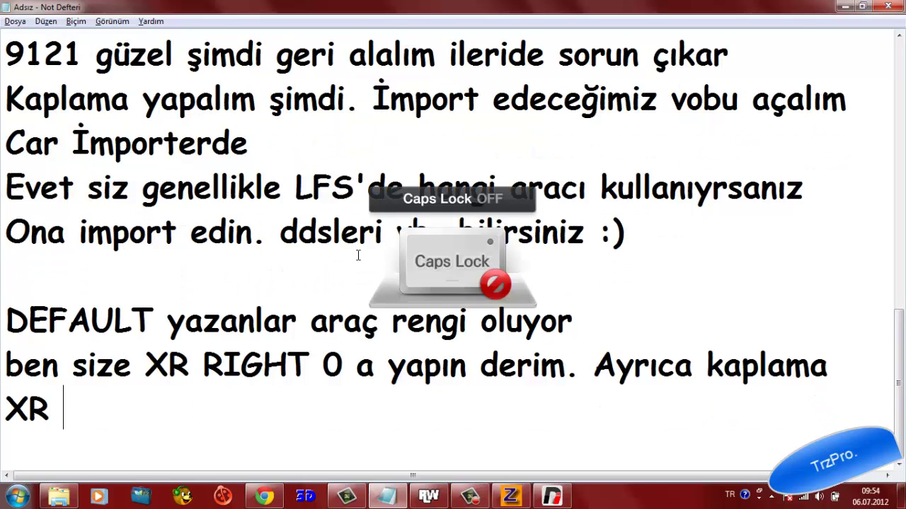
{"action": "type", "text": "ile başlayıp"}
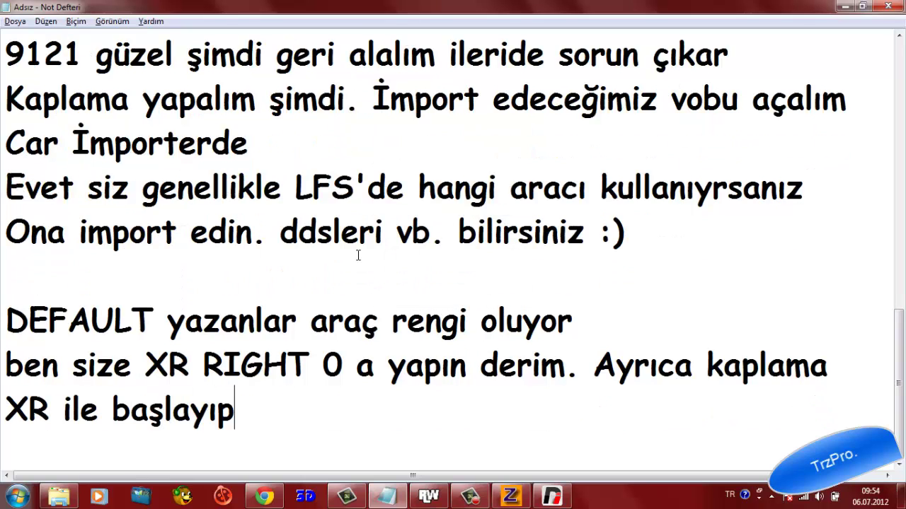
{"action": "key", "text": "Return"}
{"action": "key", "text": "Caps_Lock"}
{"action": "type", "text": "0A"}
{"action": "key", "text": "BackSpace"}
{"action": "key", "text": "Caps_Lock"}
{"action": "type", "text": "a"}
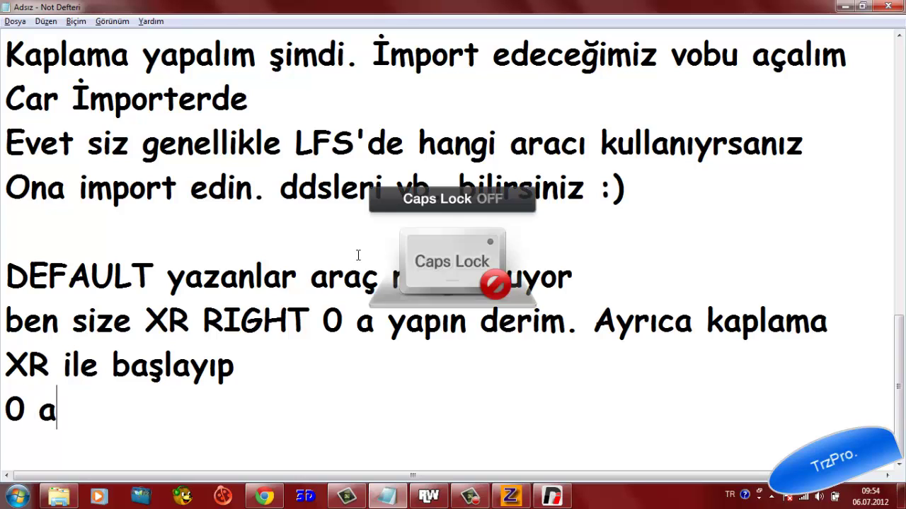
{"action": "type", "text": " ile bi"}
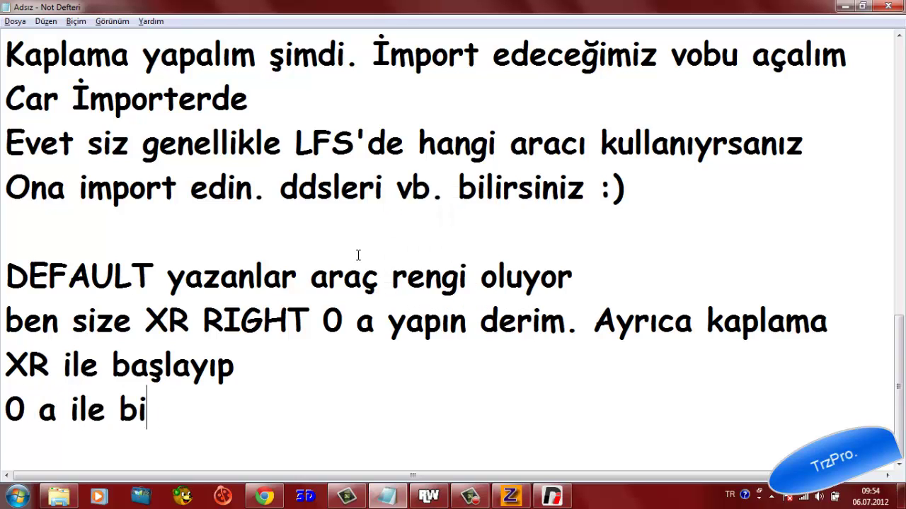
{"action": "type", "text": "tmesi lazım"}
{"action": "key", "text": "alt+Tab"}
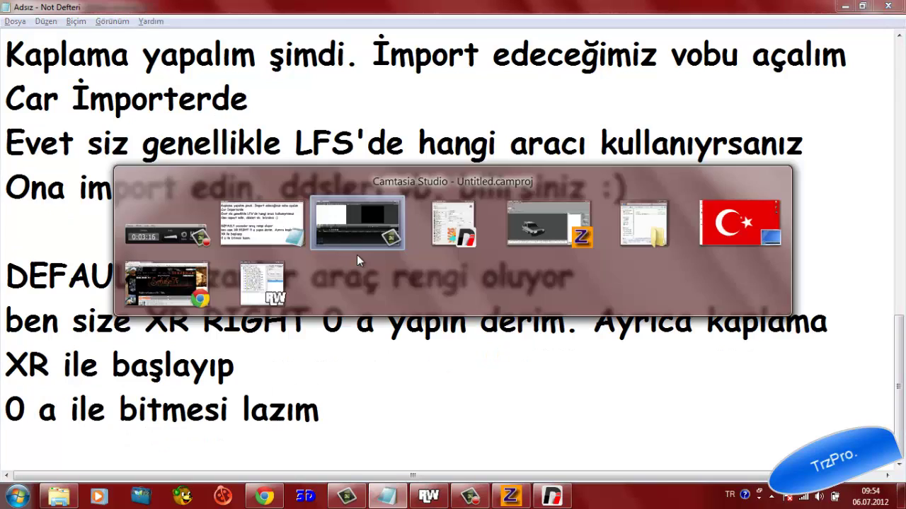
Rename the Matte: FFFFFFFF [prim,spec] material to 'XR RIGHT 0 a' and uncheck Specular Parlaklik.
{"action": "left_click", "coordinate": [510, 497]}
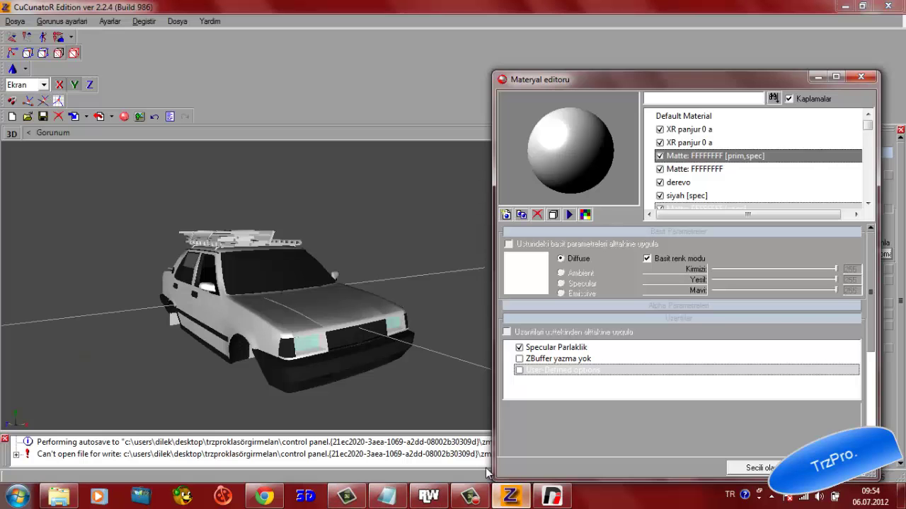
{"action": "left_click", "coordinate": [746, 155]}
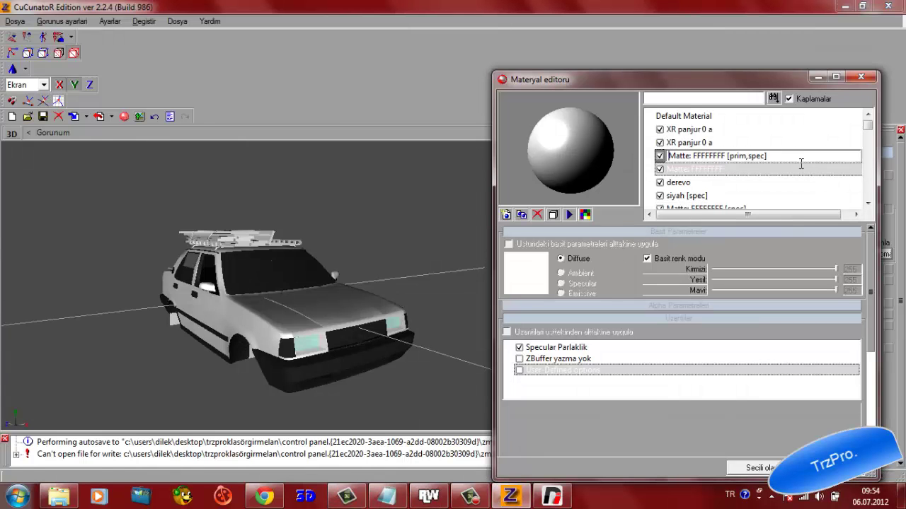
{"action": "key", "text": "Caps_Lock"}
{"action": "type", "text": "XR R"}
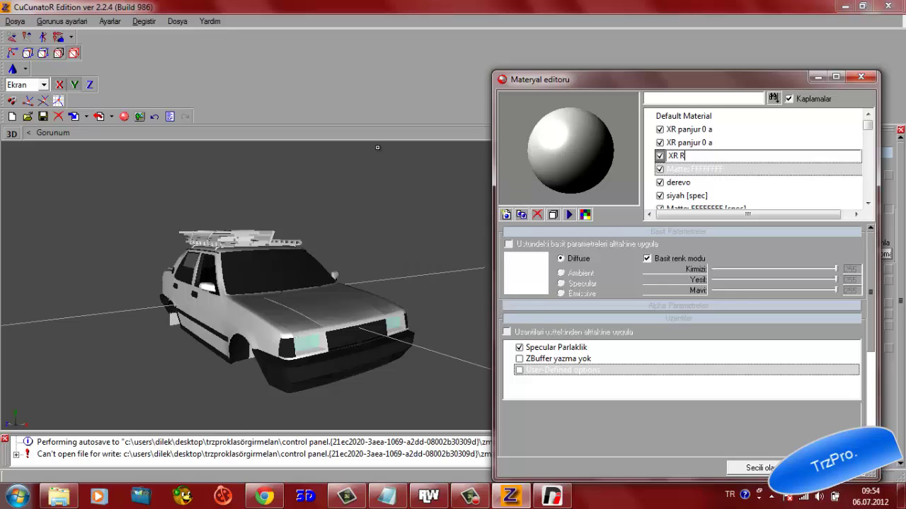
{"action": "type", "text": "IGHT 0"}
{"action": "key", "text": "Caps_Lock"}
{"action": "type", "text": "a"}
{"action": "key", "text": "Return"}
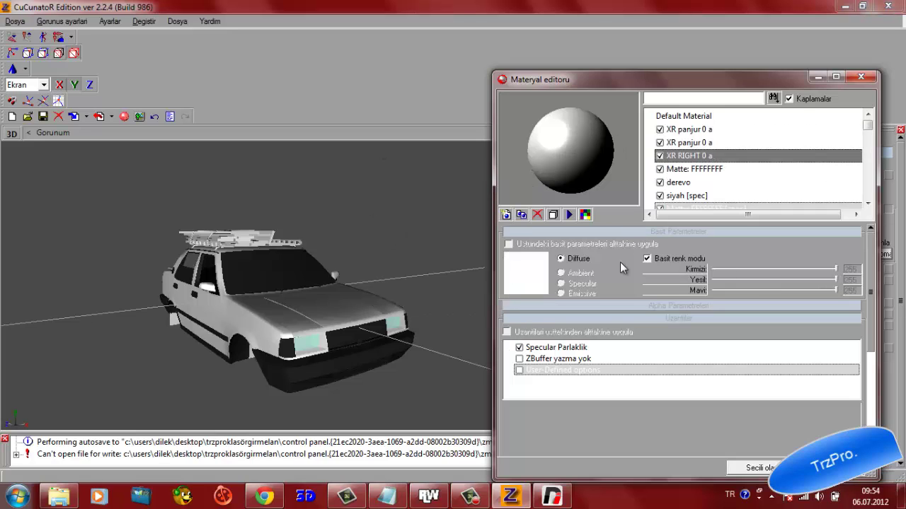
{"action": "left_click", "coordinate": [520, 348]}
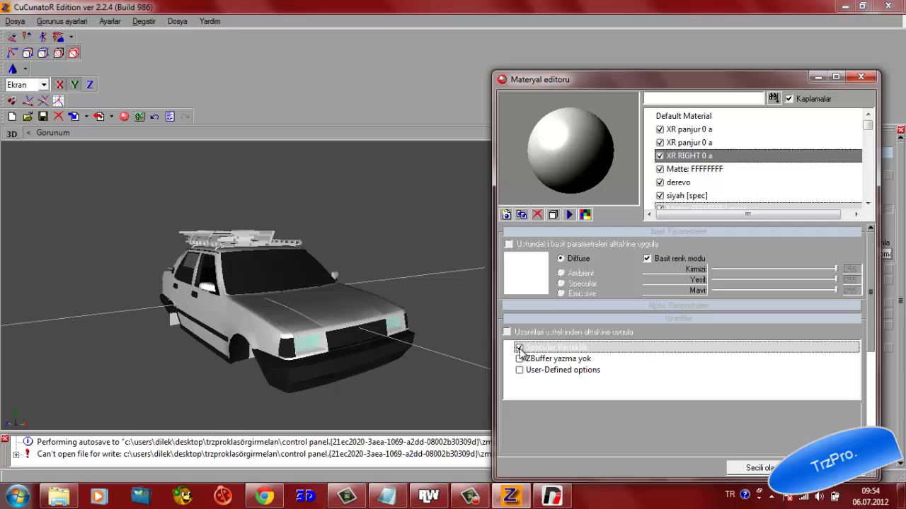
Add the note line 'Specluar Parlaklığı kapatı' in Notepad.
{"action": "left_click", "coordinate": [386, 498]}
{"action": "key", "text": "Return"}
{"action": "key", "text": "Caps_Lock"}
{"action": "type", "text": "Sp"}
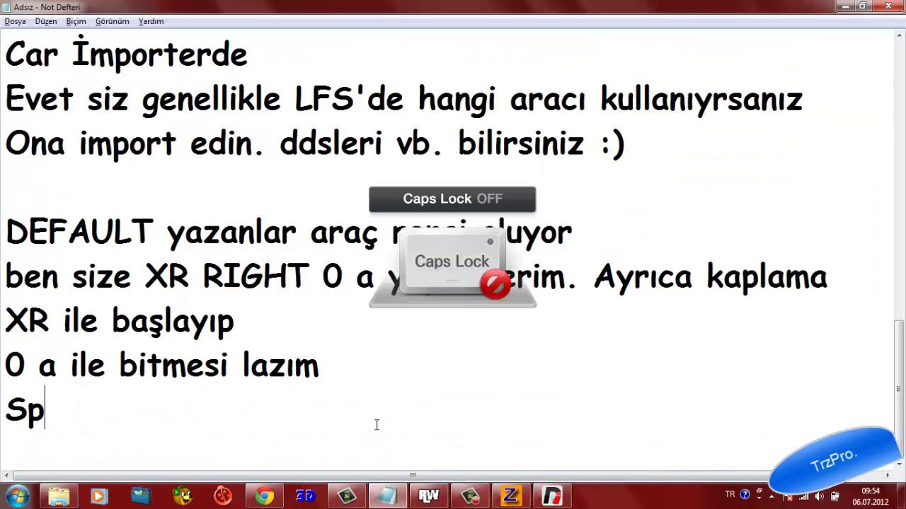
{"action": "type", "text": "ecluar"}
{"action": "key", "text": "Caps_Lock"}
{"action": "type", "text": "P"}
{"action": "key", "text": "Caps_Lock"}
{"action": "type", "text": "a"}
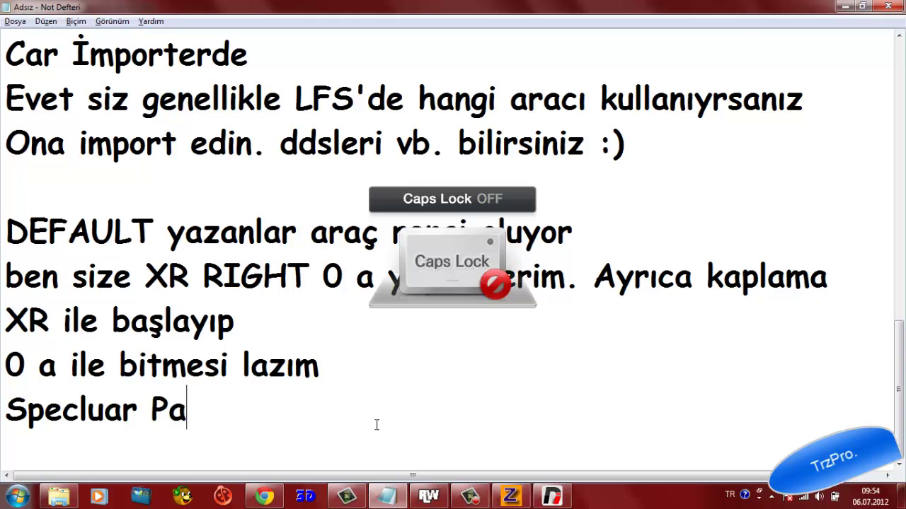
{"action": "type", "text": "rlaklığ"}
{"action": "key", "text": "BackSpace"}
{"action": "type", "text": "ı"}
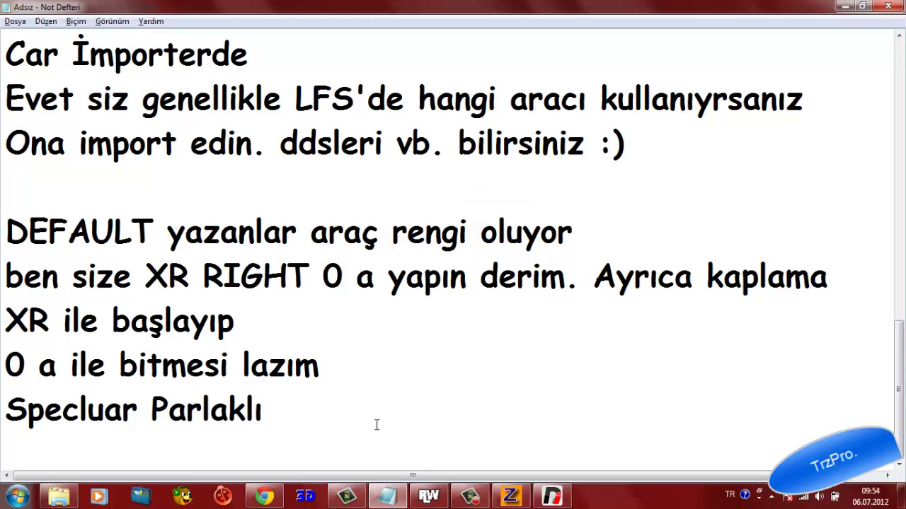
{"action": "type", "text": "ğı kapatı"}
{"action": "key", "text": "alt+Tab"}
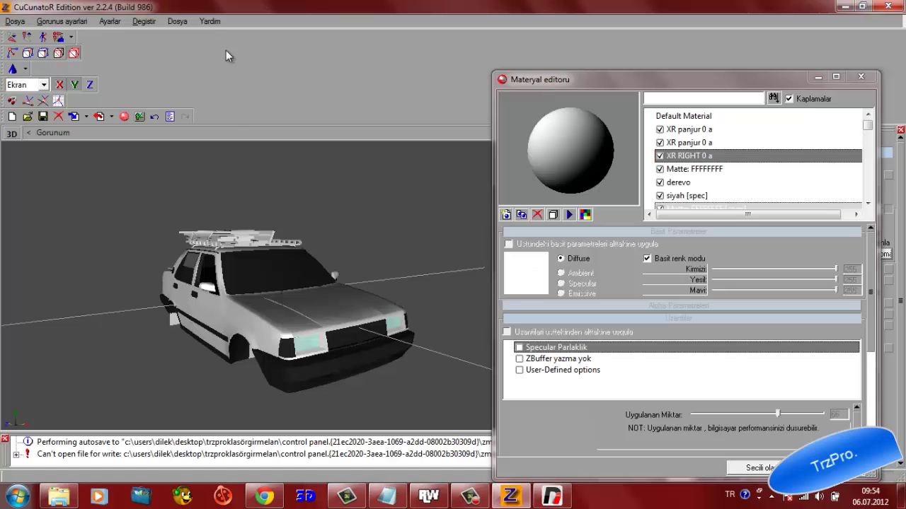
Set the Matte: FFFFFFFF diffuse colour to purple (204, 51, 255) via the sliders and Renk dialog.
{"action": "left_click", "coordinate": [647, 170]}
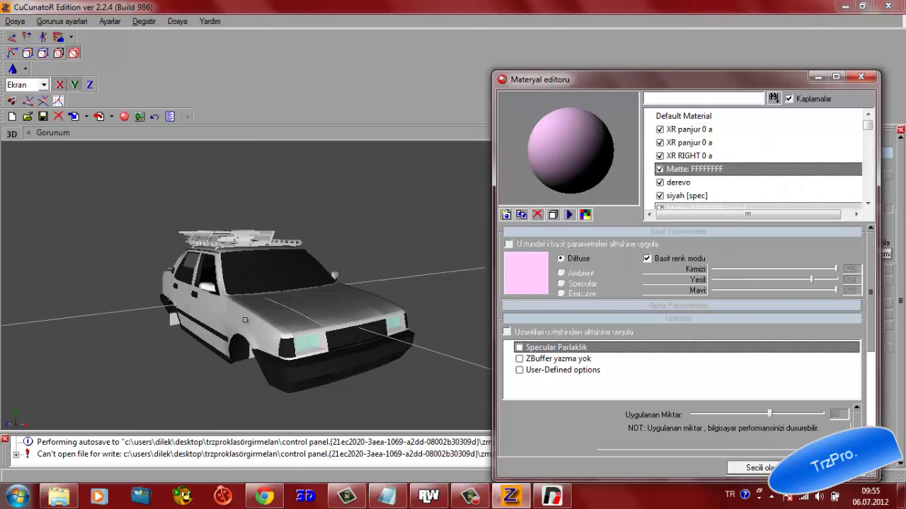
{"action": "left_click_drag", "start_coordinate": [807, 282], "coordinate": [738, 280]}
{"action": "left_click_drag", "start_coordinate": [835, 269], "coordinate": [786, 269]}
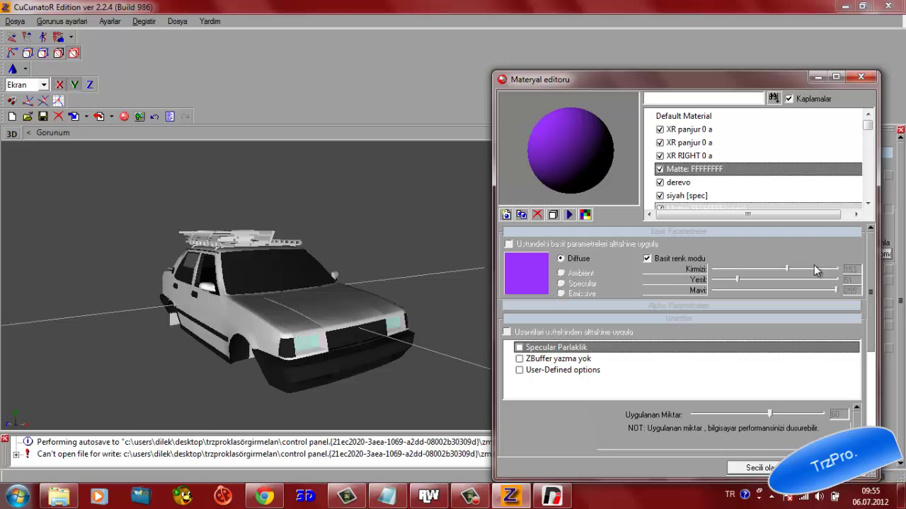
{"action": "left_click", "coordinate": [812, 270]}
{"action": "left_click", "coordinate": [526, 274]}
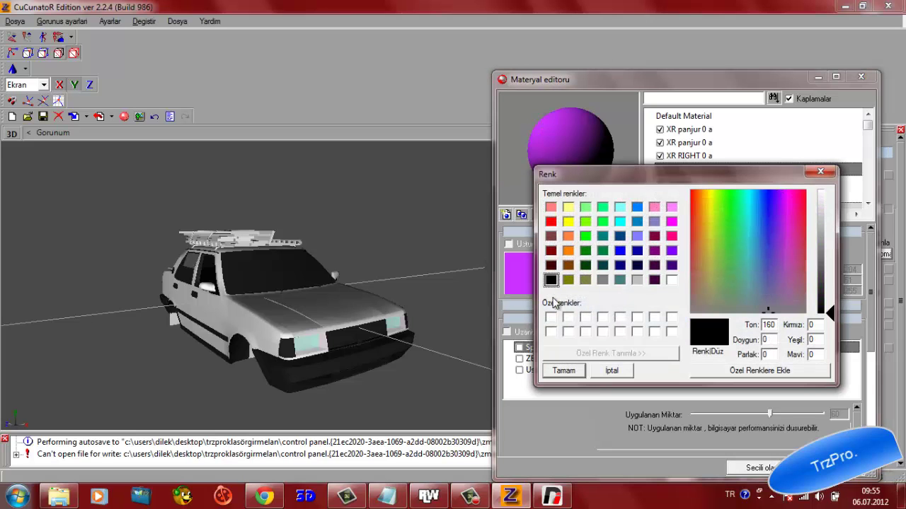
{"action": "left_click", "coordinate": [572, 375]}
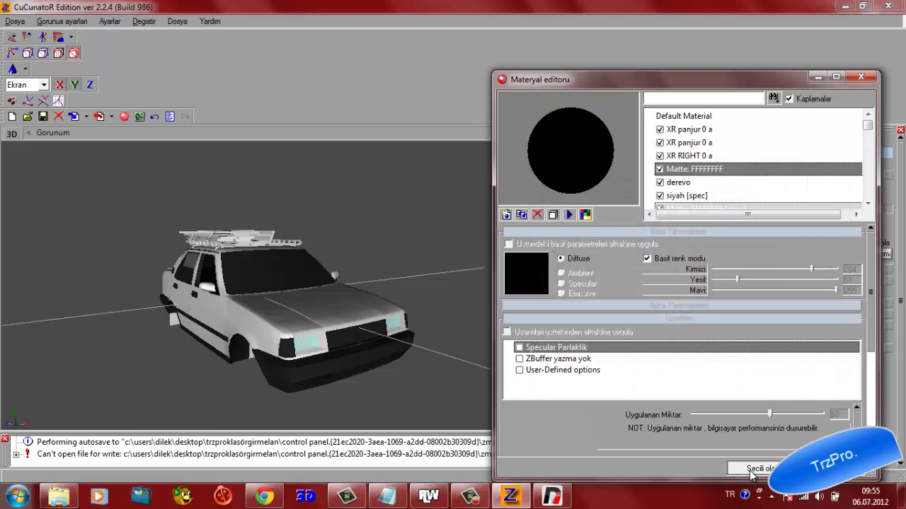
Toggle the Matte: FFFFFFFF parts' visibility and orbit the car to check the purple colour.
{"action": "middle_click_drag", "start_coordinate": [369, 341], "coordinate": [366, 345]}
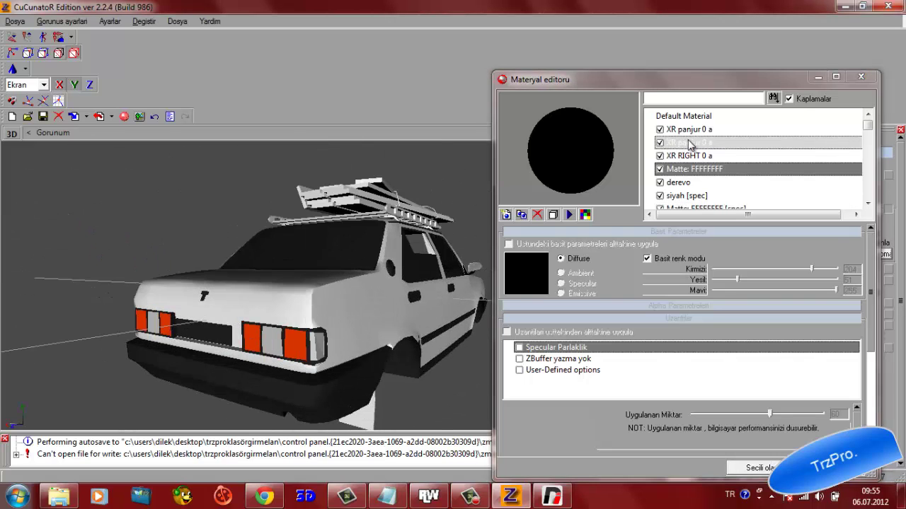
{"action": "left_click", "coordinate": [659, 169]}
{"action": "left_click", "coordinate": [659, 169]}
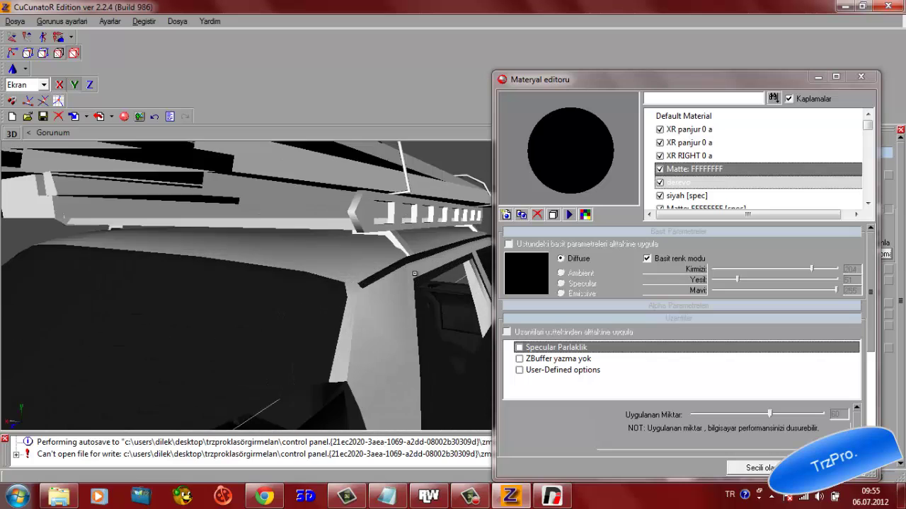
{"action": "scroll", "coordinate": [442, 329], "scroll_direction": "down", "scroll_amount": 3}
{"action": "left_click", "coordinate": [806, 307]}
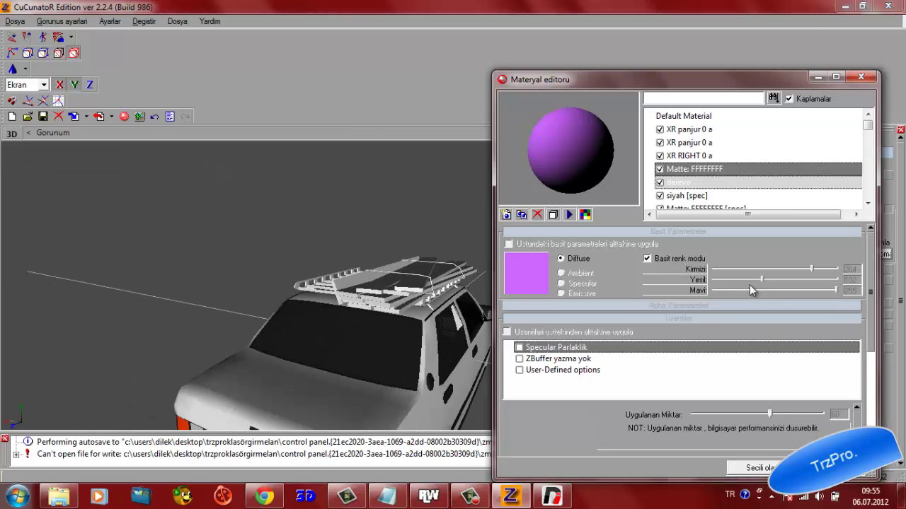
{"action": "middle_click_drag", "start_coordinate": [309, 342], "coordinate": [431, 322]}
Rename the Matte: FFFFFFFF material to 'XR panjur 0 a'.
{"action": "left_click", "coordinate": [669, 164]}
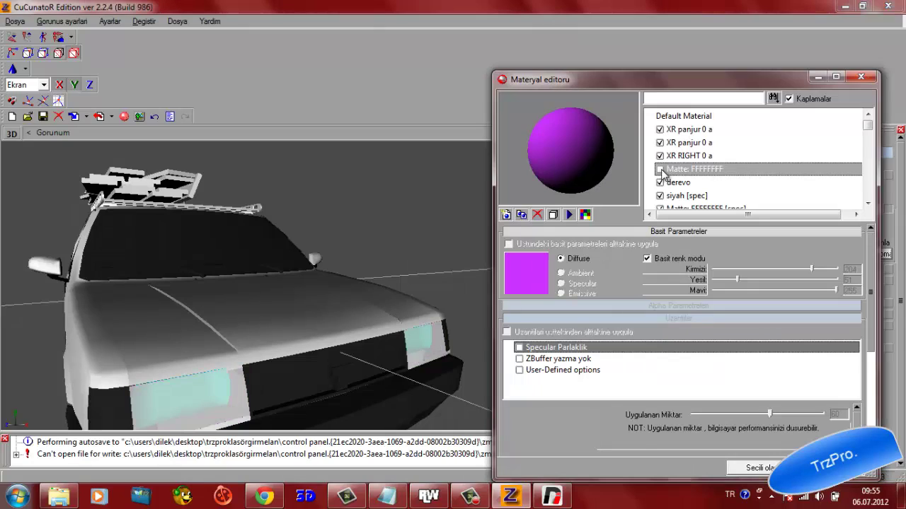
{"action": "left_click", "coordinate": [711, 169]}
{"action": "key", "text": "shift+End"}
{"action": "key", "text": "Caps_Lock"}
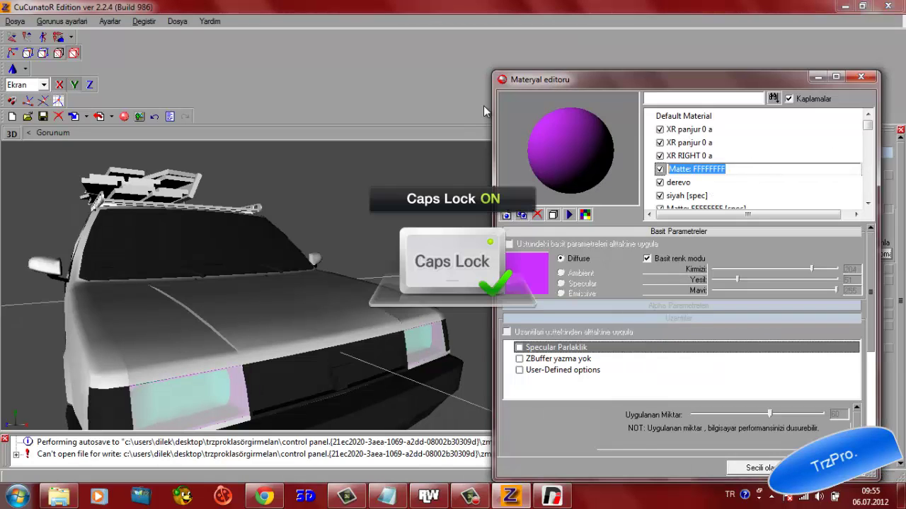
{"action": "type", "text": "XR"}
{"action": "key", "text": "Caps_Lock"}
{"action": "type", "text": "panjur 0 a"}
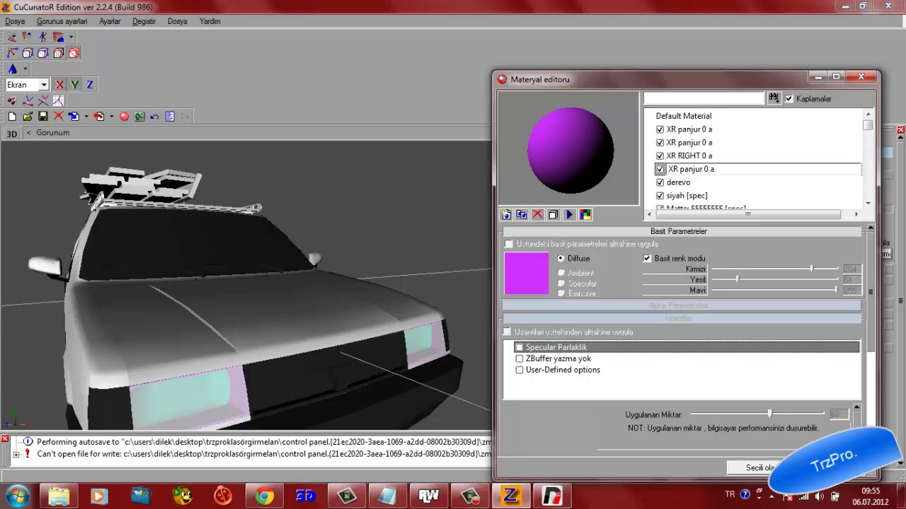
{"action": "key", "text": "Return"}
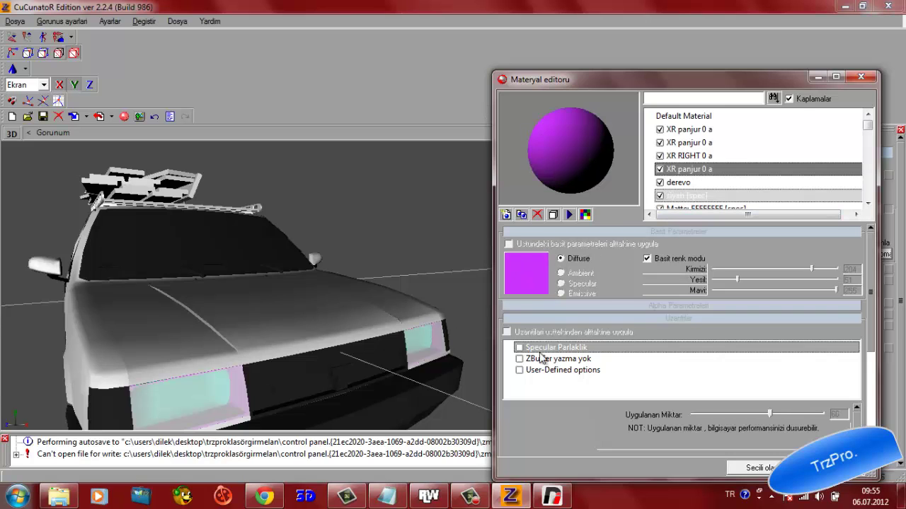
Set its diffuse colour to nearly black in the Renk dialog (values 35, 355).
{"action": "left_click", "coordinate": [526, 271]}
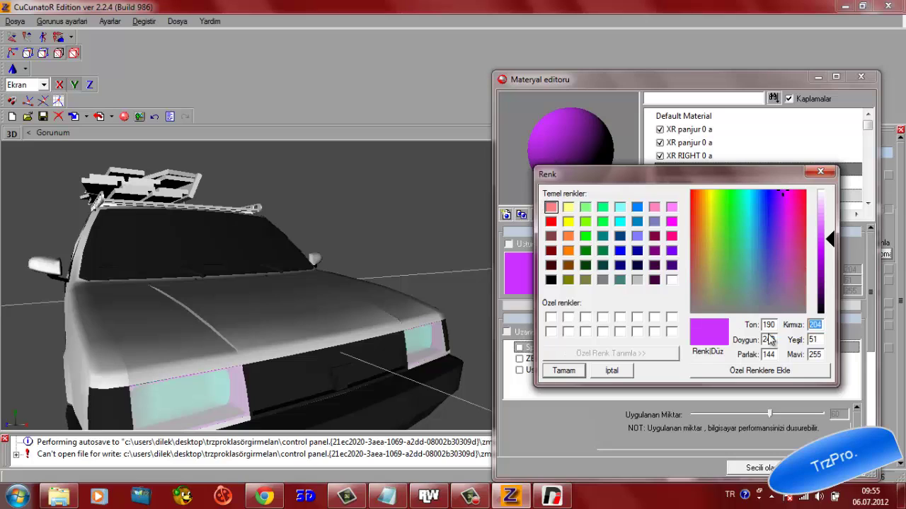
{"action": "type", "text": "35"}
{"action": "key", "text": "Tab"}
{"action": "type", "text": "35"}
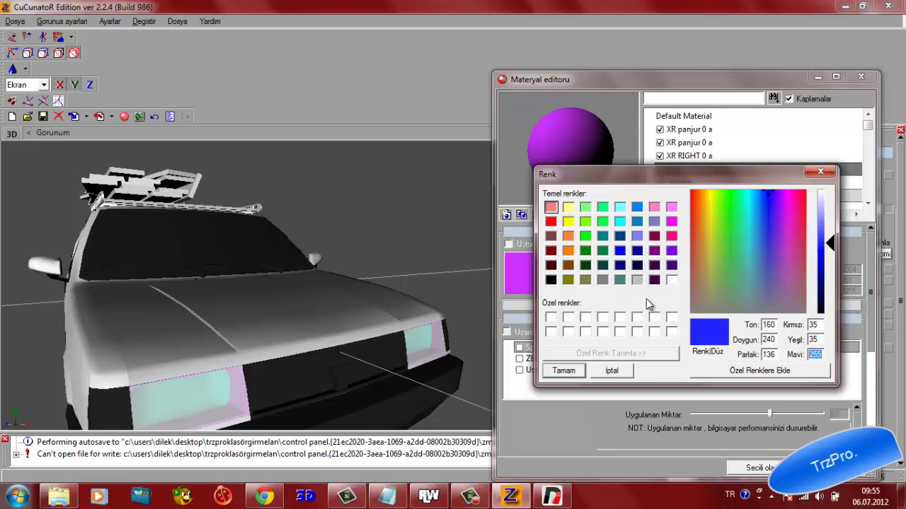
{"action": "type", "text": "5"}
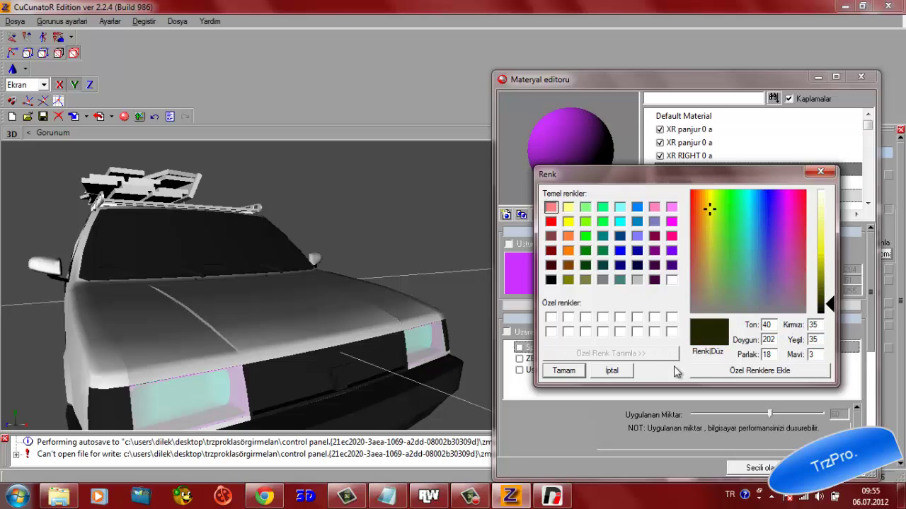
{"action": "left_click", "coordinate": [563, 370]}
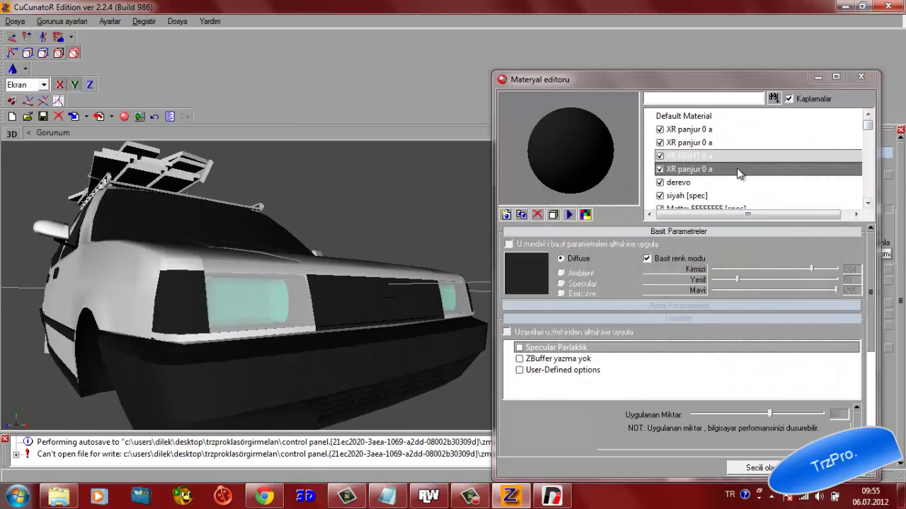
Select the derevo material and toggle its roof rack visibility, then return to Notepad.
{"action": "left_click", "coordinate": [694, 183]}
{"action": "left_click", "coordinate": [660, 184]}
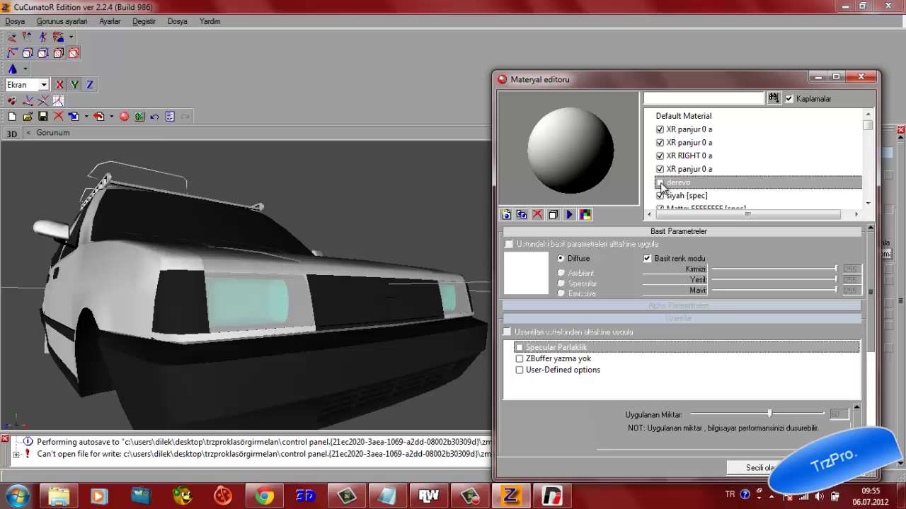
{"action": "left_click", "coordinate": [660, 184]}
{"action": "middle_click_drag", "start_coordinate": [354, 240], "coordinate": [396, 223]}
{"action": "left_click", "coordinate": [660, 183]}
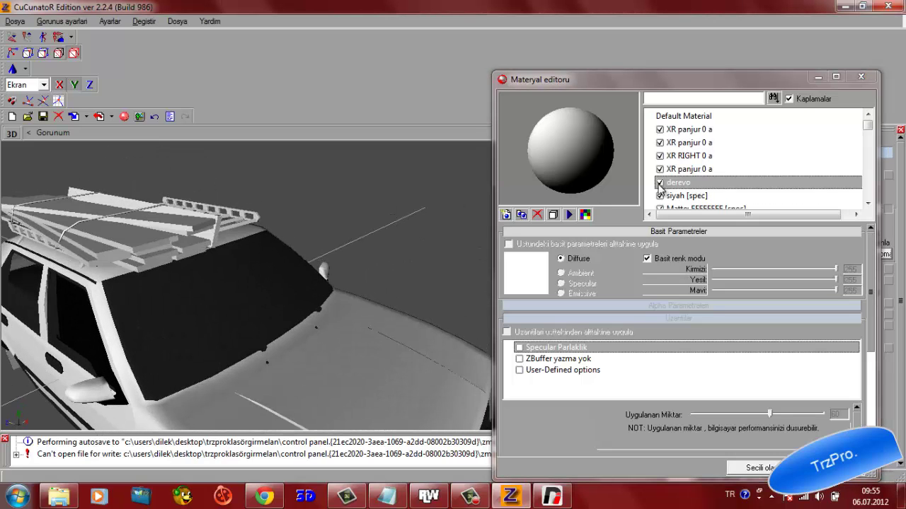
{"action": "left_click", "coordinate": [660, 183]}
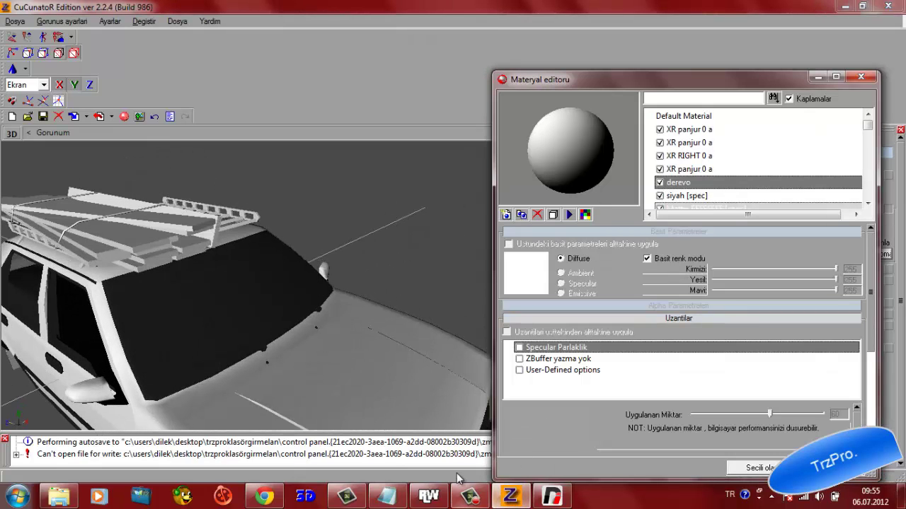
{"action": "left_click", "coordinate": [388, 493]}
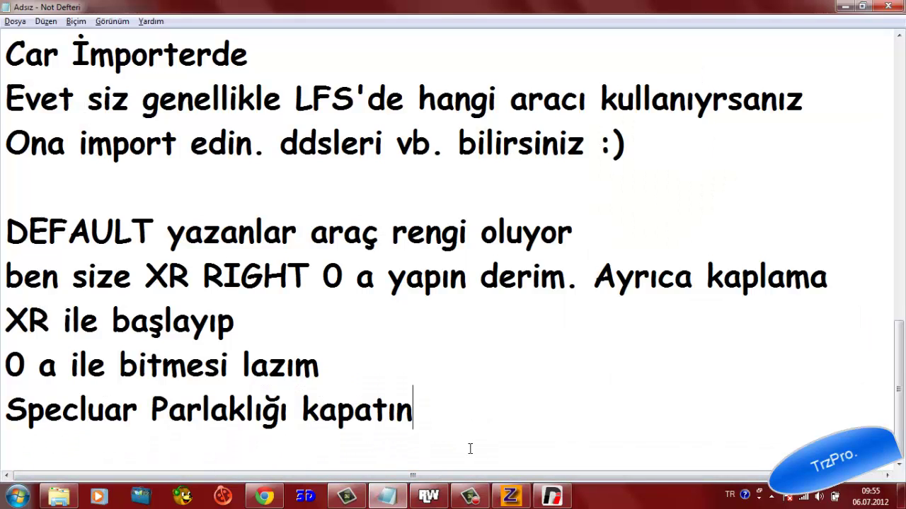
Add the note 'Yukardakine dds oluşturmak gerekli fakat ben dds', continuing with 'yapm' on the next line.
{"action": "key", "text": "Return"}
{"action": "type", "text": "Yukardak"}
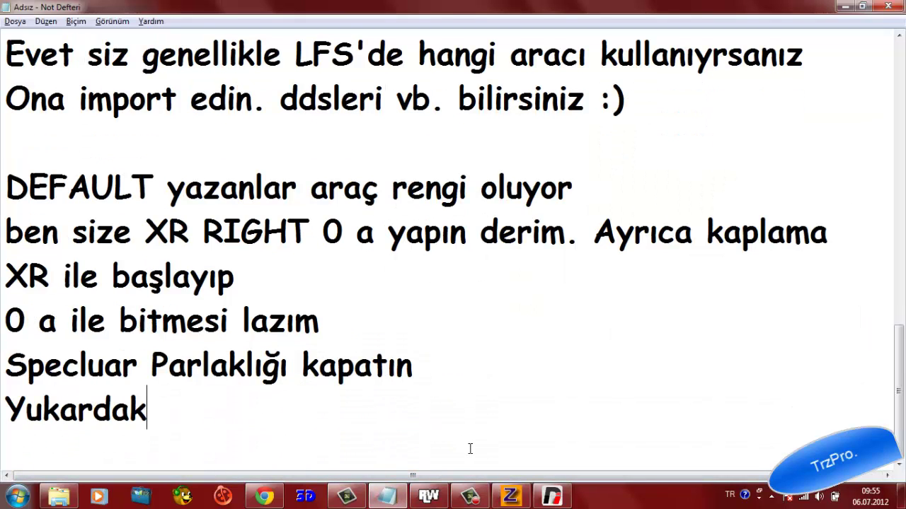
{"action": "type", "text": "ine"}
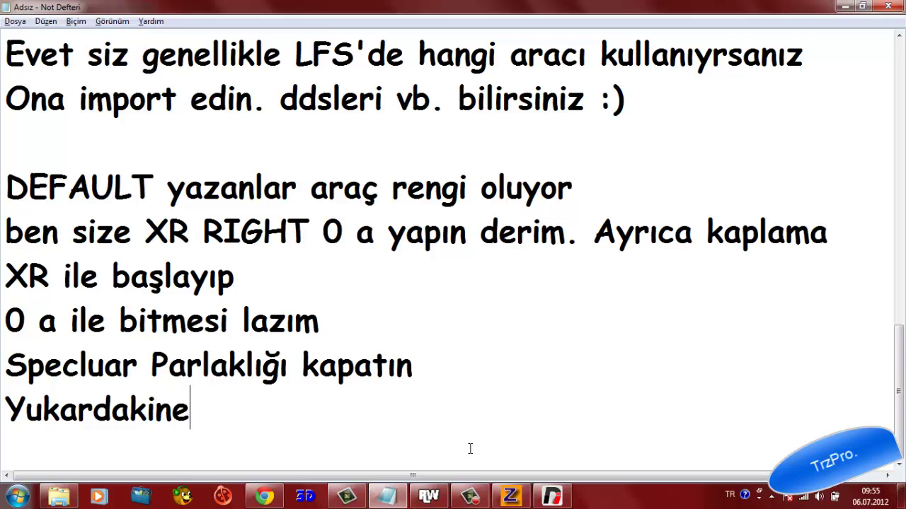
{"action": "type", "text": " dds oluşt"}
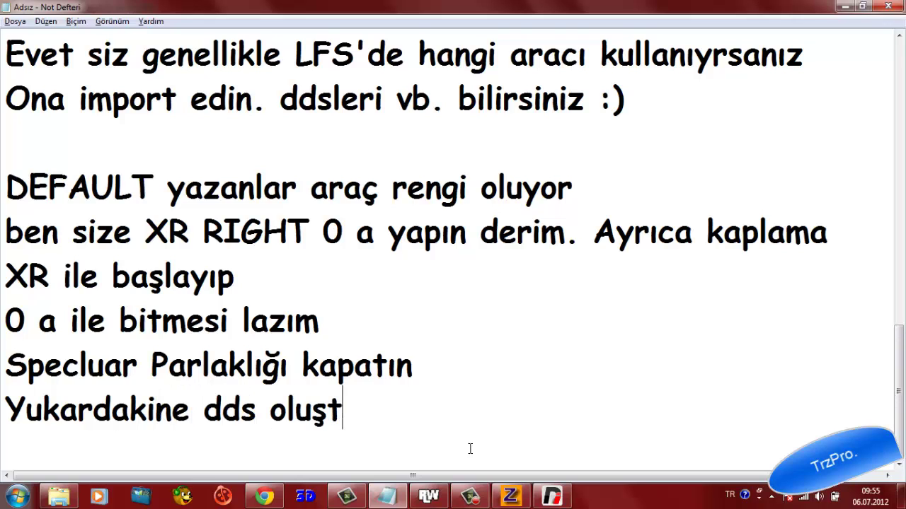
{"action": "type", "text": "urmak gerekli"}
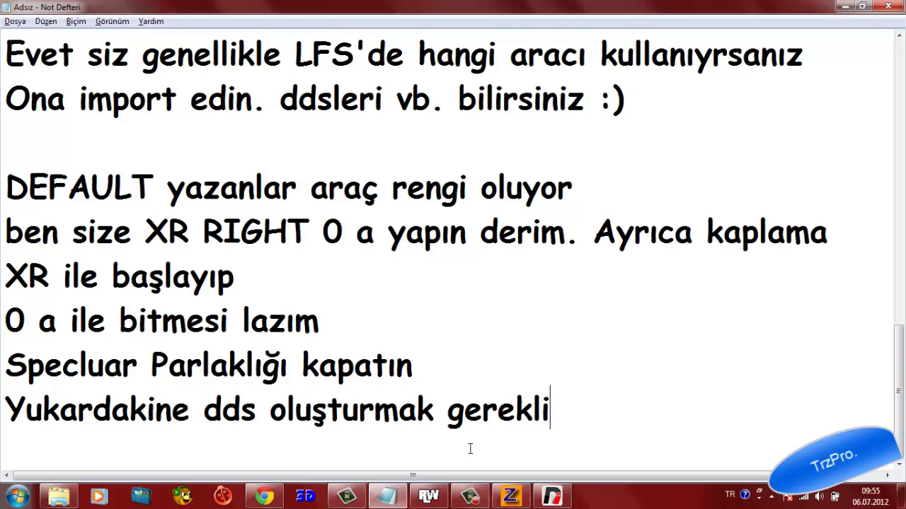
{"action": "type", "text": " fakat ben"}
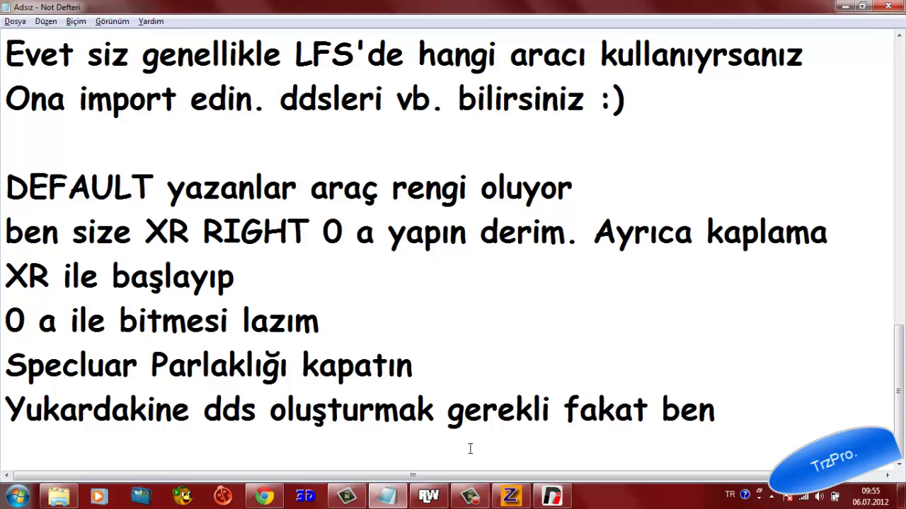
{"action": "type", "text": " dds"}
{"action": "key", "text": "Return"}
{"action": "type", "text": "yapm"}
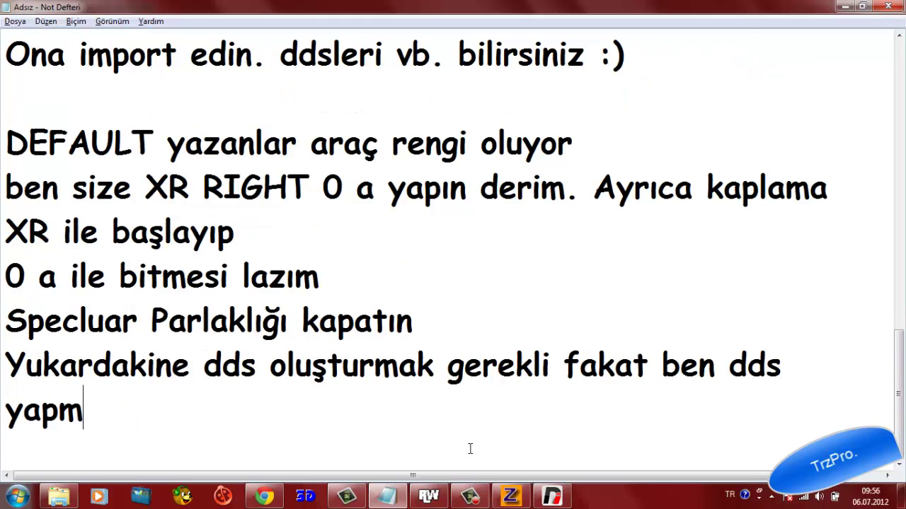
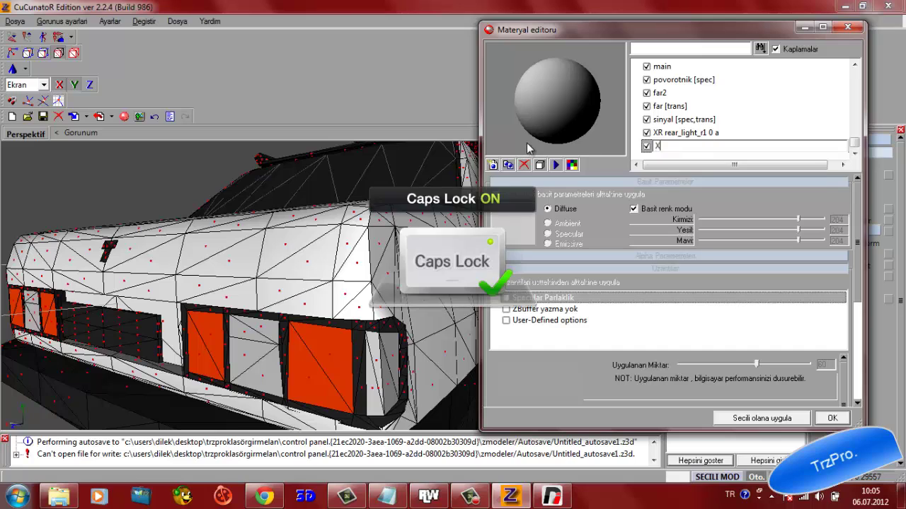
{"action": "key", "text": "Caps_Lock"}
Name the new material 'XR rear_light_R 0 a'.
{"action": "type", "text": "rear_light_"}
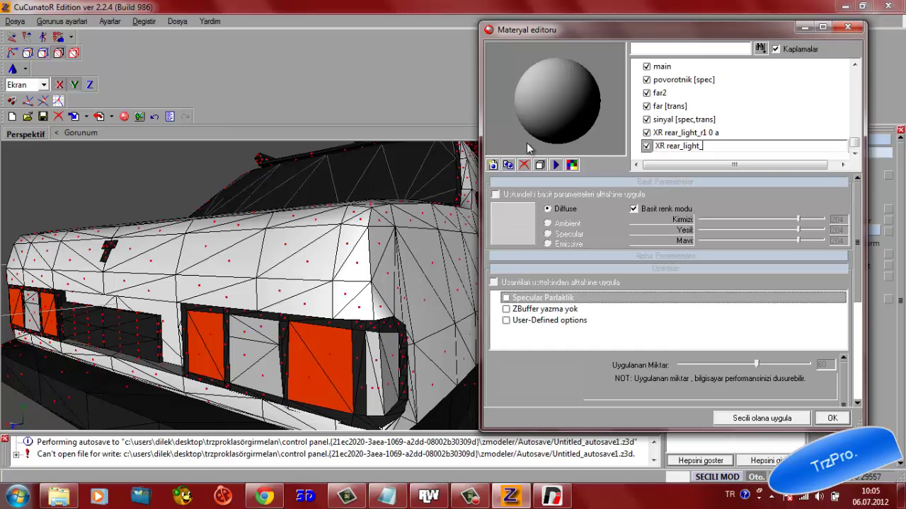
{"action": "type", "text": "R 0 a"}
{"action": "key", "text": "Return"}
Set the material's diffuse colour to pure red.
{"action": "left_click", "coordinate": [513, 221]}
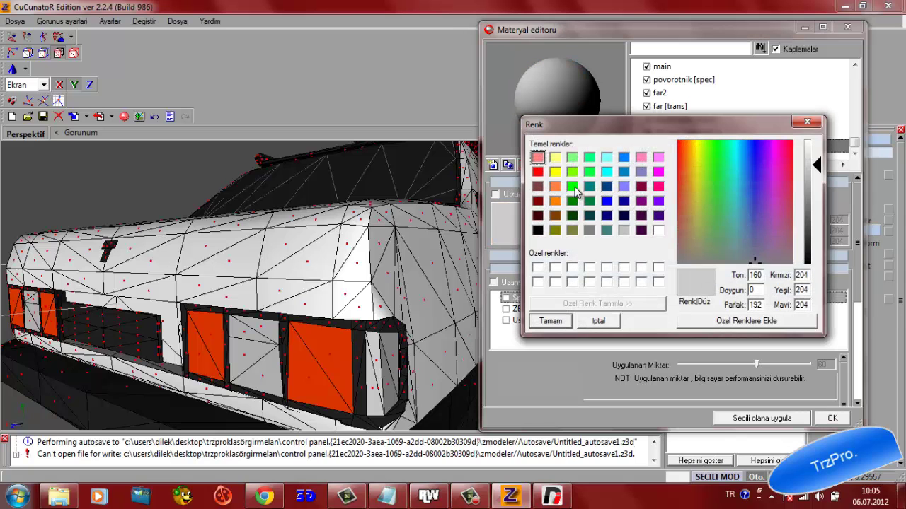
{"action": "left_click", "coordinate": [538, 173]}
{"action": "left_click", "coordinate": [551, 320]}
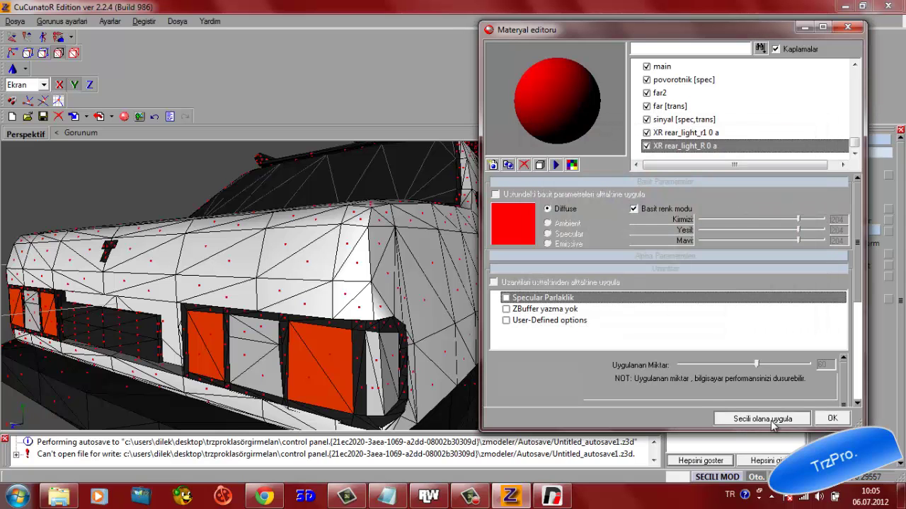
Give one tail-light face XR rear_light_R 0 a and the side face orange XR rear_light_r1 0 a.
{"action": "right_click", "coordinate": [395, 359]}
{"action": "left_click", "coordinate": [414, 357]}
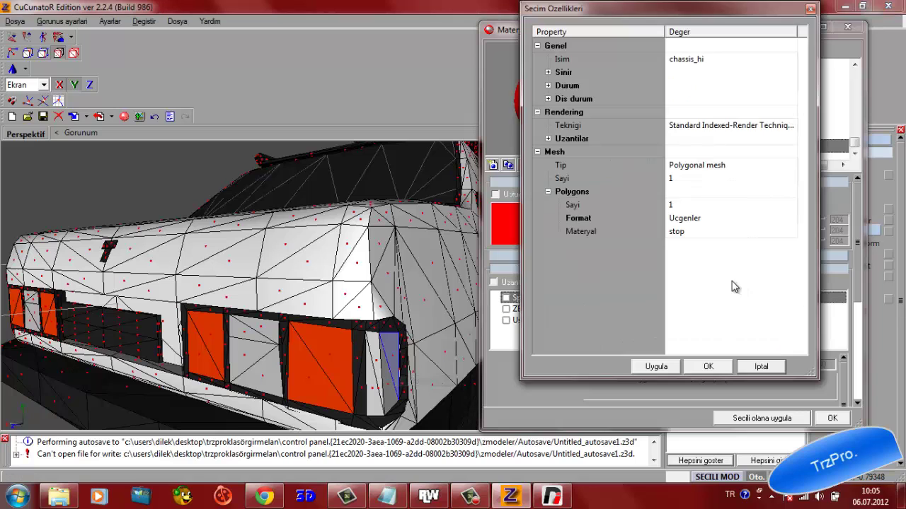
{"action": "left_click", "coordinate": [729, 232]}
{"action": "scroll", "coordinate": [781, 397], "scroll_direction": "down", "scroll_amount": 5}
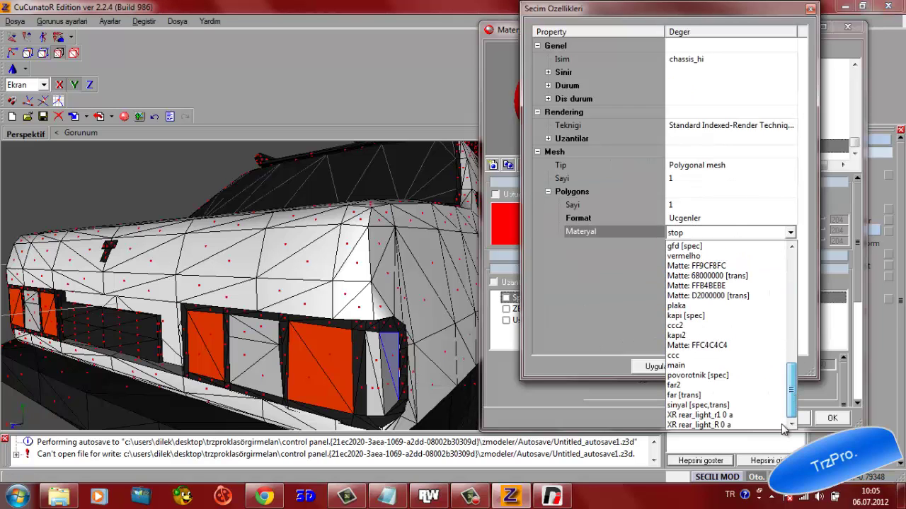
{"action": "left_click", "coordinate": [727, 424]}
{"action": "left_click", "coordinate": [707, 366]}
{"action": "right_click", "coordinate": [386, 375]}
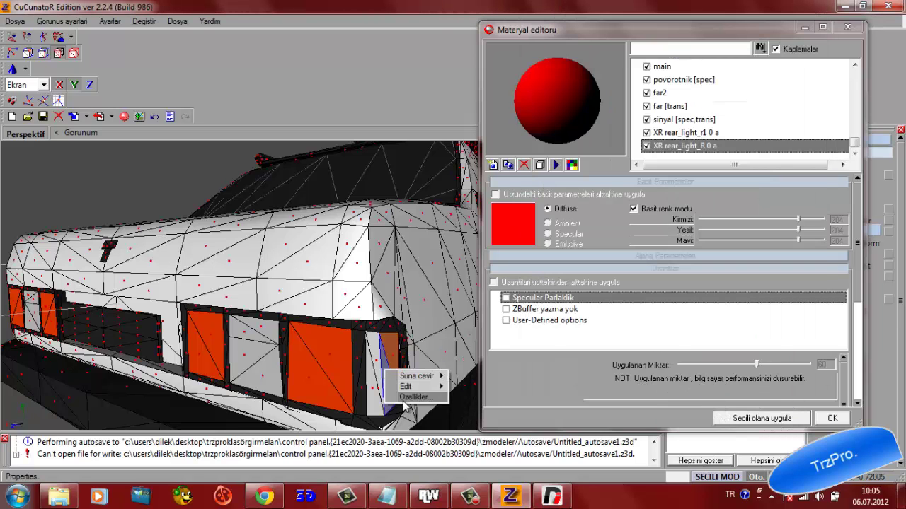
{"action": "left_click", "coordinate": [414, 374]}
{"action": "left_click", "coordinate": [790, 233]}
{"action": "scroll", "coordinate": [794, 323], "scroll_direction": "down", "scroll_amount": 5}
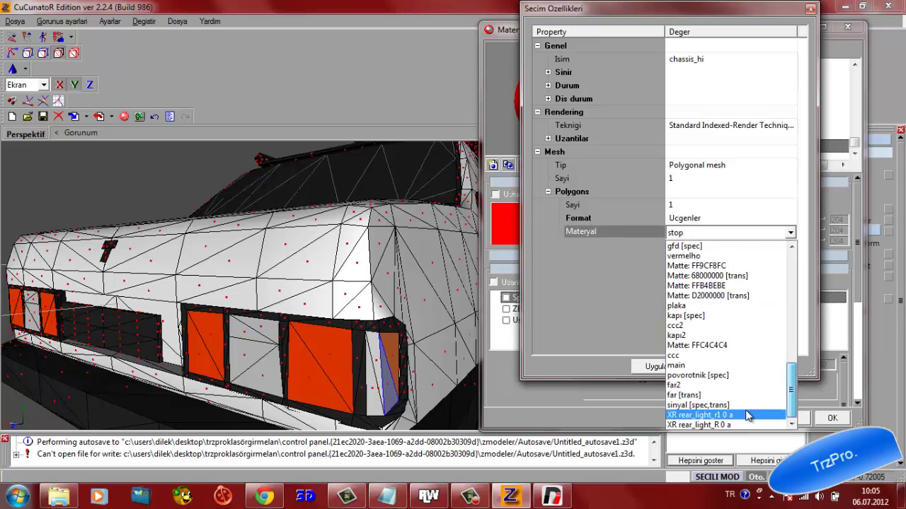
{"action": "left_click", "coordinate": [721, 416]}
{"action": "left_click", "coordinate": [708, 367]}
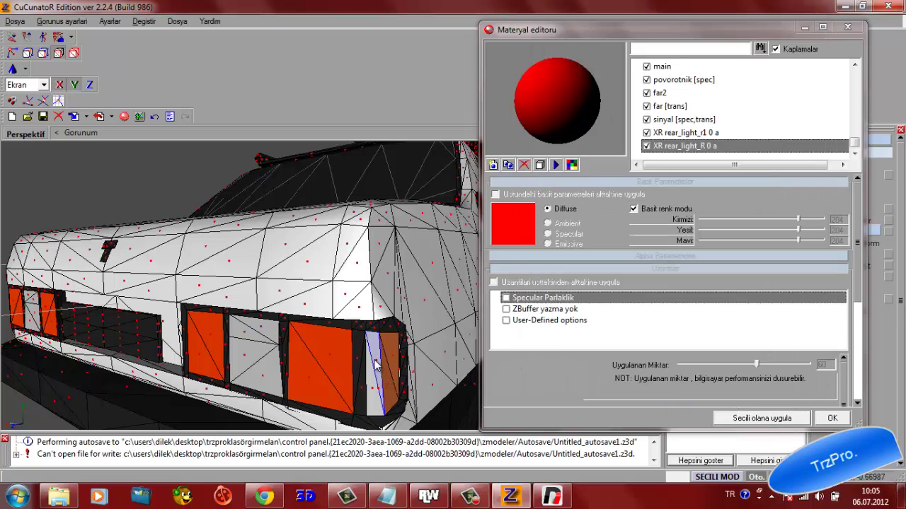
Assign XR rear_light_R 0 a to two more tail-light faces.
{"action": "right_click", "coordinate": [375, 365]}
{"action": "left_click", "coordinate": [414, 374]}
{"action": "left_click", "coordinate": [789, 233]}
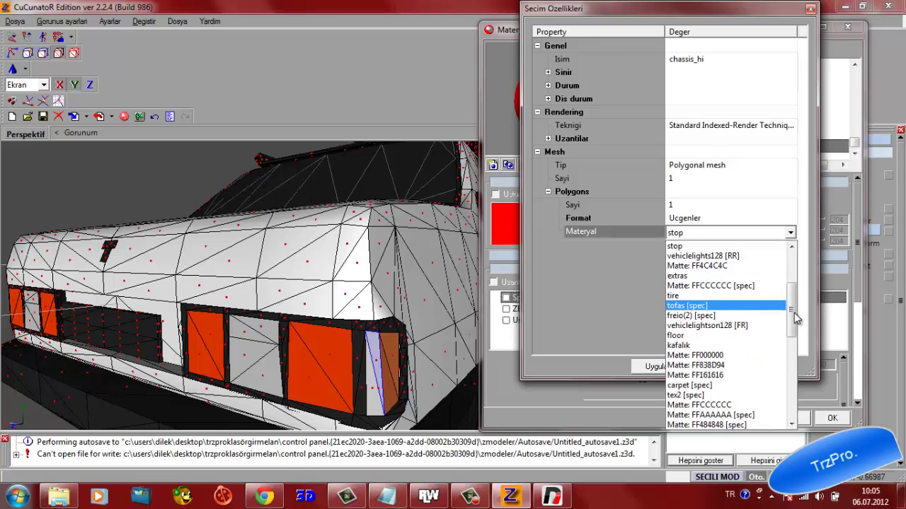
{"action": "scroll", "coordinate": [794, 318], "scroll_direction": "down", "scroll_amount": 5}
{"action": "left_click", "coordinate": [729, 422]}
{"action": "left_click", "coordinate": [709, 367]}
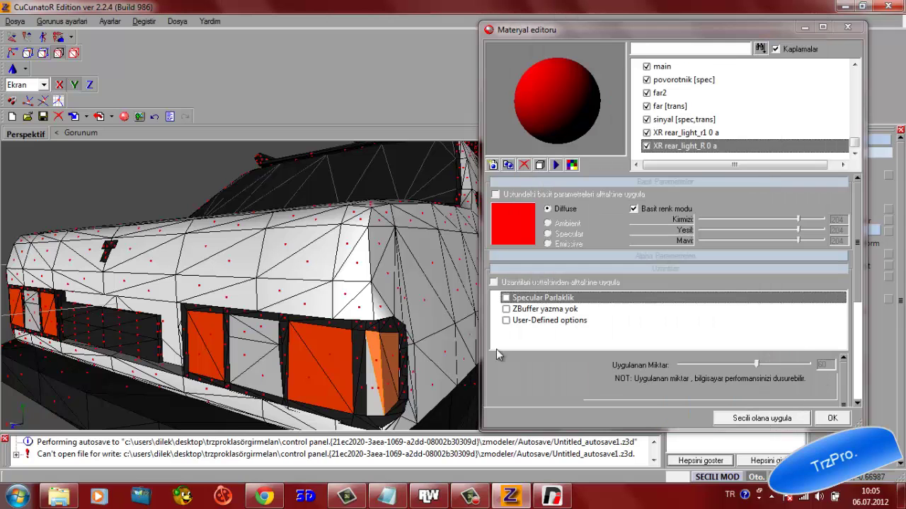
{"action": "right_click", "coordinate": [370, 380]}
{"action": "left_click", "coordinate": [409, 388]}
{"action": "left_click", "coordinate": [790, 232]}
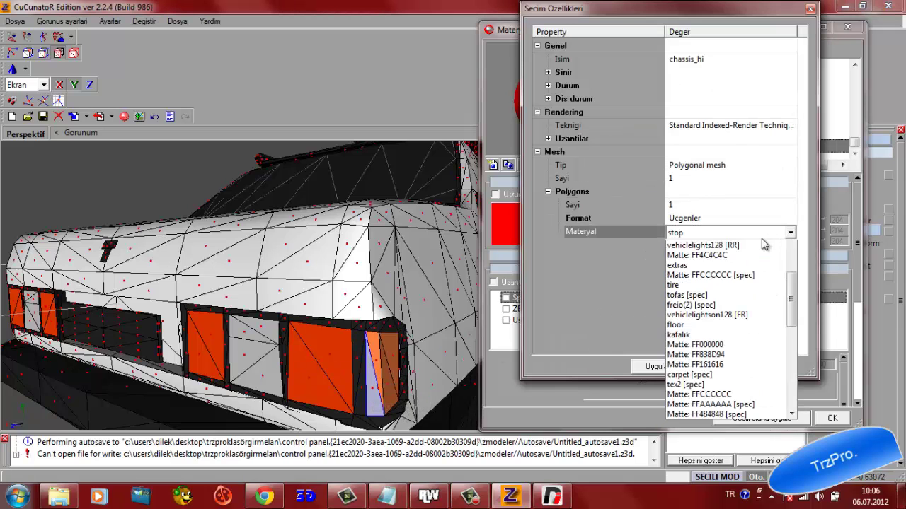
{"action": "scroll", "coordinate": [801, 330], "scroll_direction": "up", "scroll_amount": 1}
{"action": "left_click", "coordinate": [789, 233]}
{"action": "scroll", "coordinate": [790, 319], "scroll_direction": "down", "scroll_amount": 5}
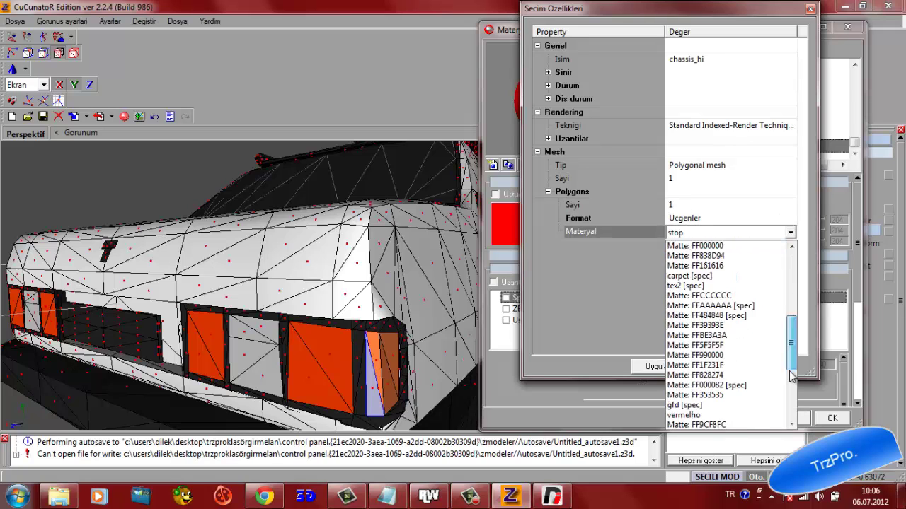
{"action": "left_click", "coordinate": [744, 424]}
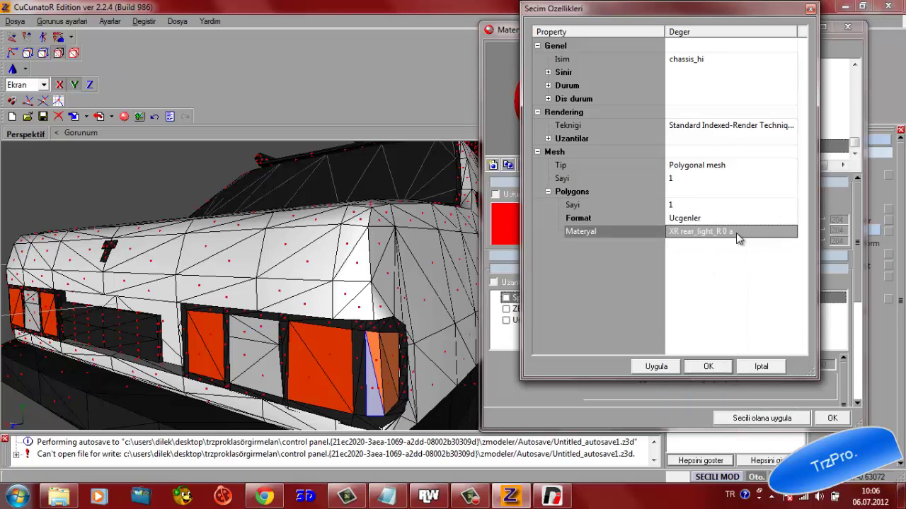
{"action": "left_click", "coordinate": [738, 233]}
{"action": "left_click", "coordinate": [711, 366]}
{"action": "left_click", "coordinate": [708, 367]}
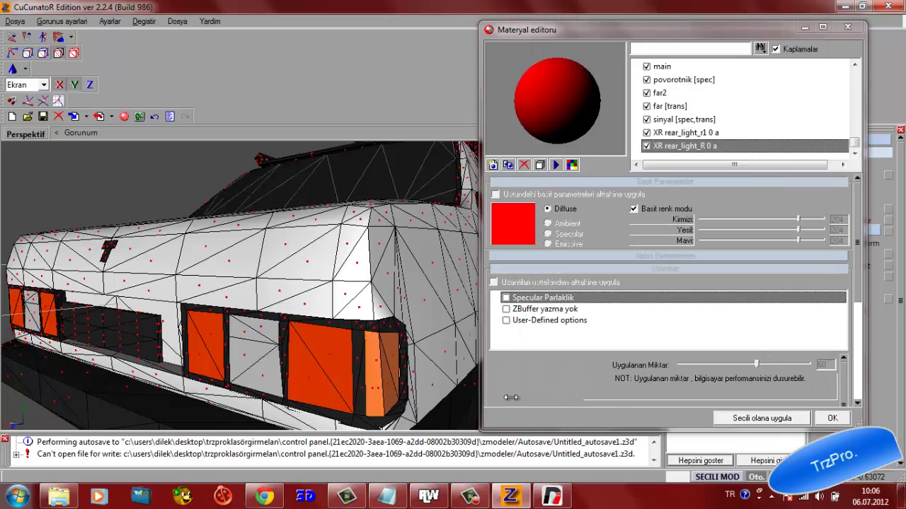
Select a triangle in the grey centre panel and make it red with XR rear_light_R 0 a.
{"action": "right_click", "coordinate": [329, 357]}
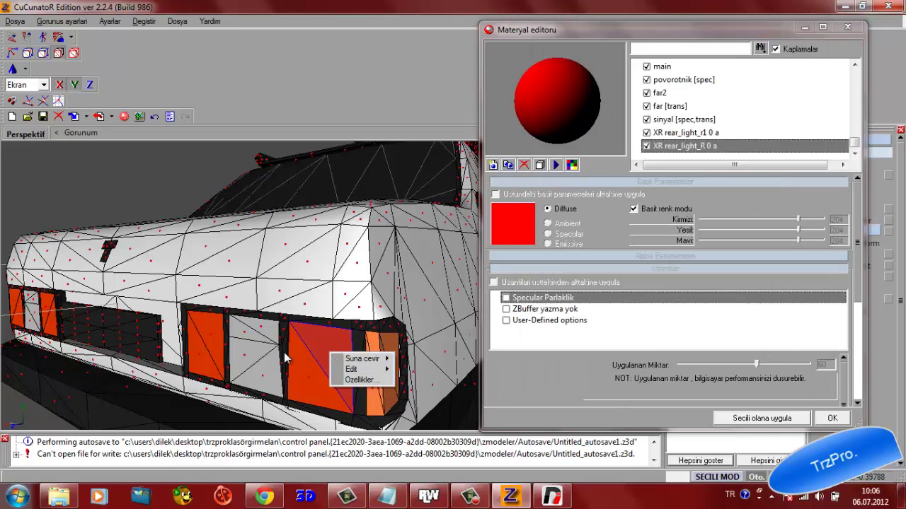
{"action": "right_click", "coordinate": [256, 332]}
{"action": "left_click", "coordinate": [247, 334]}
{"action": "right_click", "coordinate": [247, 330]}
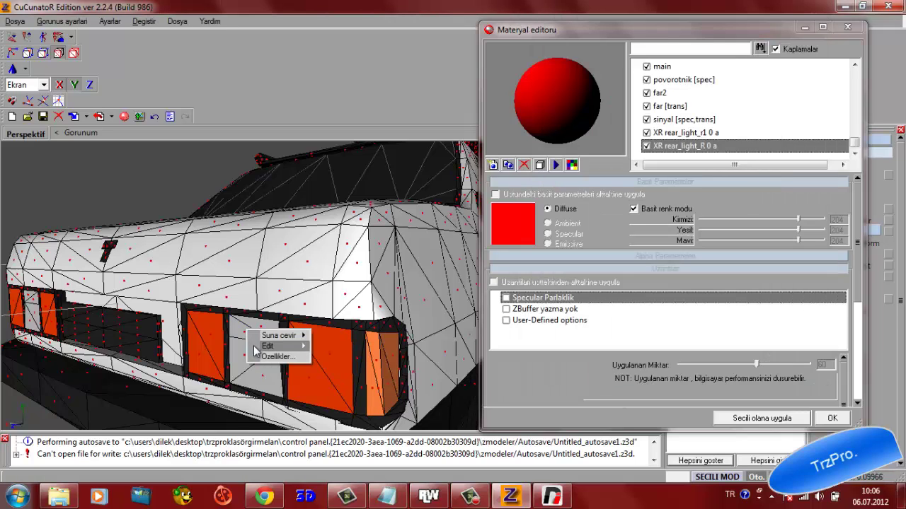
{"action": "left_click", "coordinate": [241, 333]}
{"action": "right_click", "coordinate": [245, 334]}
{"action": "left_click", "coordinate": [273, 361]}
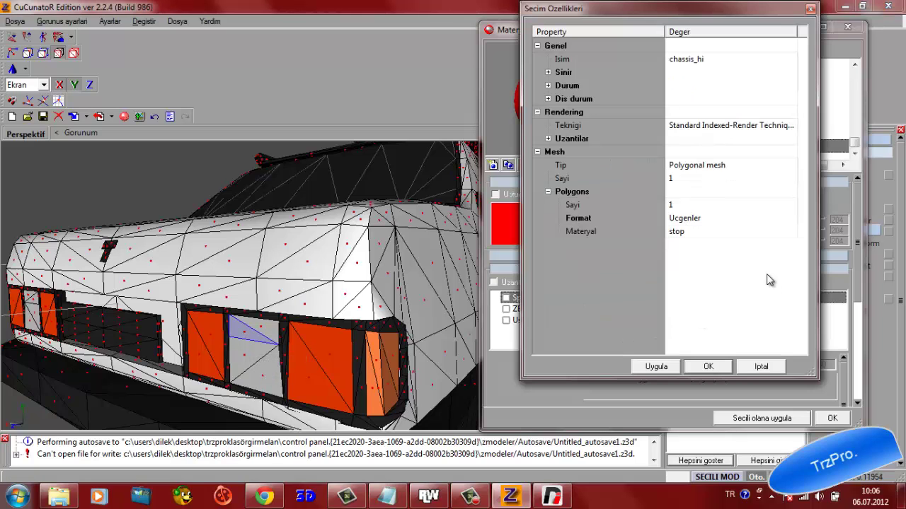
{"action": "left_click", "coordinate": [736, 234]}
{"action": "left_click", "coordinate": [790, 233]}
{"action": "scroll", "coordinate": [779, 368], "scroll_direction": "down", "scroll_amount": 5}
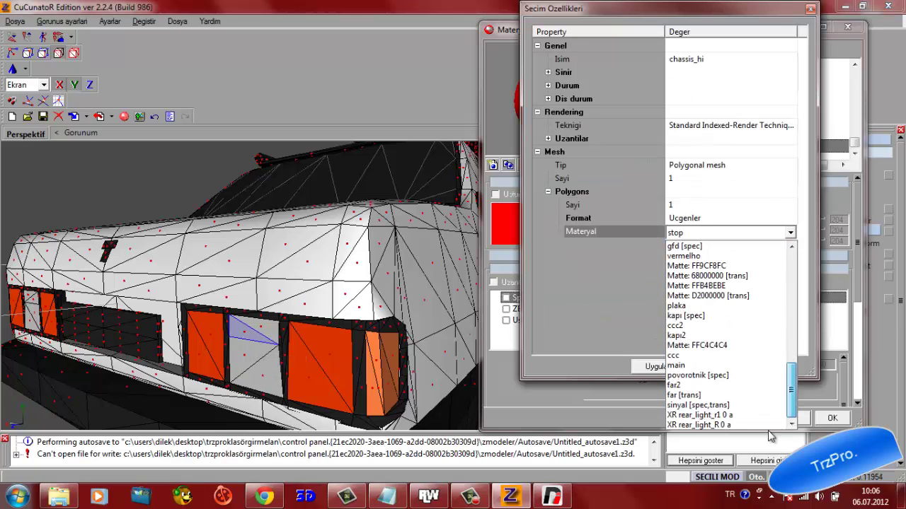
{"action": "left_click", "coordinate": [729, 425]}
{"action": "left_click", "coordinate": [707, 366]}
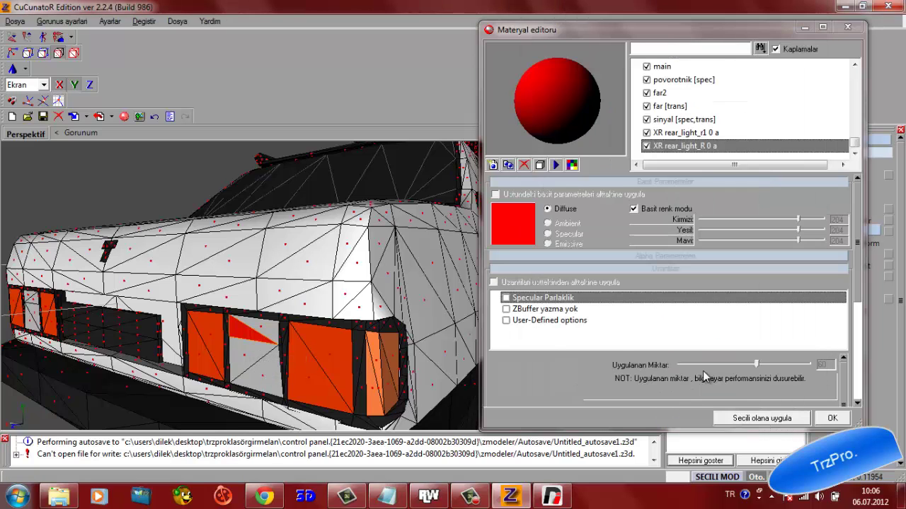
Set the next centre-panel triangle's material to XR rear_light_R 0 a.
{"action": "right_click", "coordinate": [263, 331]}
{"action": "left_click", "coordinate": [286, 361]}
{"action": "left_click", "coordinate": [729, 232]}
{"action": "left_click", "coordinate": [790, 233]}
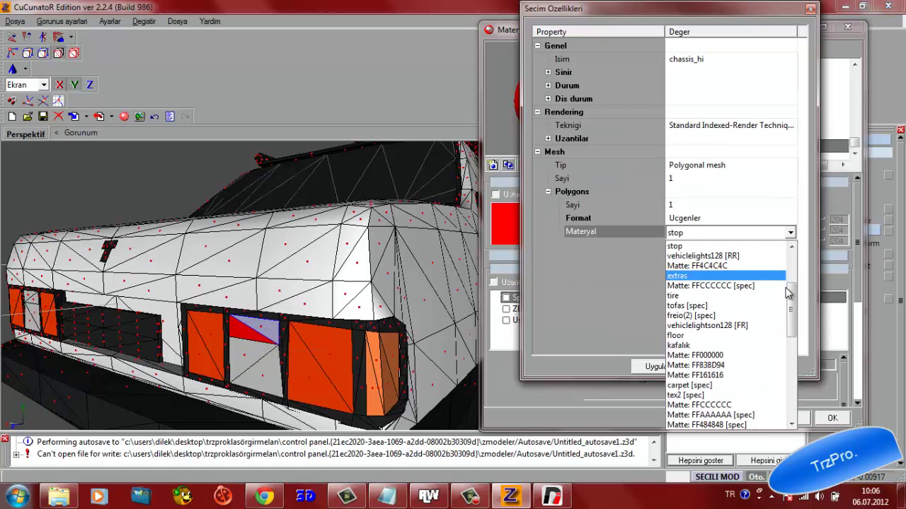
{"action": "left_click", "coordinate": [787, 293]}
{"action": "left_click", "coordinate": [718, 234]}
{"action": "left_click", "coordinate": [791, 233]}
{"action": "scroll", "coordinate": [788, 388], "scroll_direction": "down", "scroll_amount": 5}
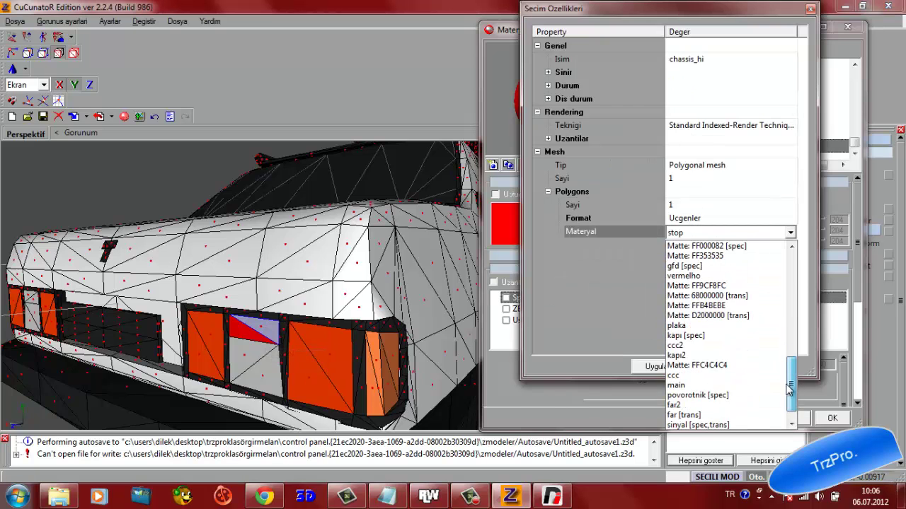
{"action": "scroll", "coordinate": [788, 388], "scroll_direction": "down", "scroll_amount": 2}
{"action": "left_click", "coordinate": [729, 420]}
{"action": "left_click", "coordinate": [708, 366]}
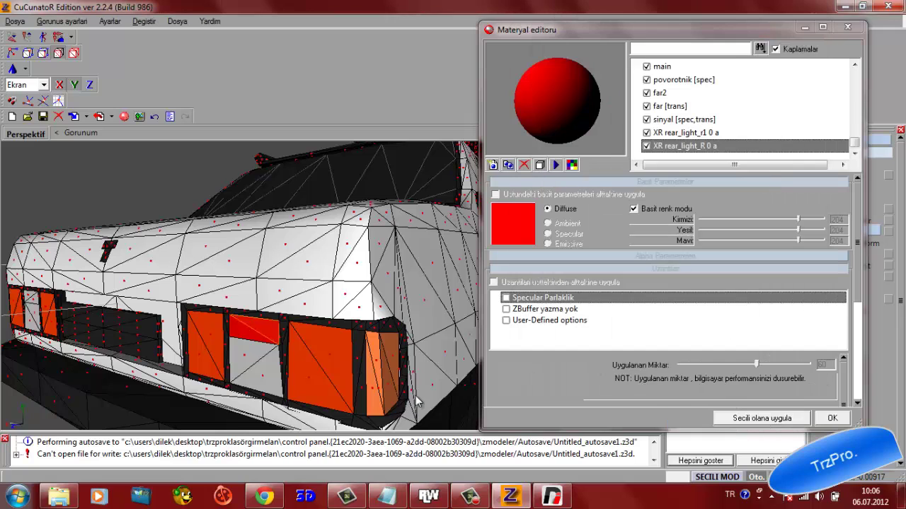
Make the lower and remaining centre-panel triangles red with XR rear_light_R 0 a.
{"action": "right_click", "coordinate": [256, 359]}
{"action": "left_click", "coordinate": [287, 388]}
{"action": "left_click", "coordinate": [728, 232]}
{"action": "left_click", "coordinate": [790, 233]}
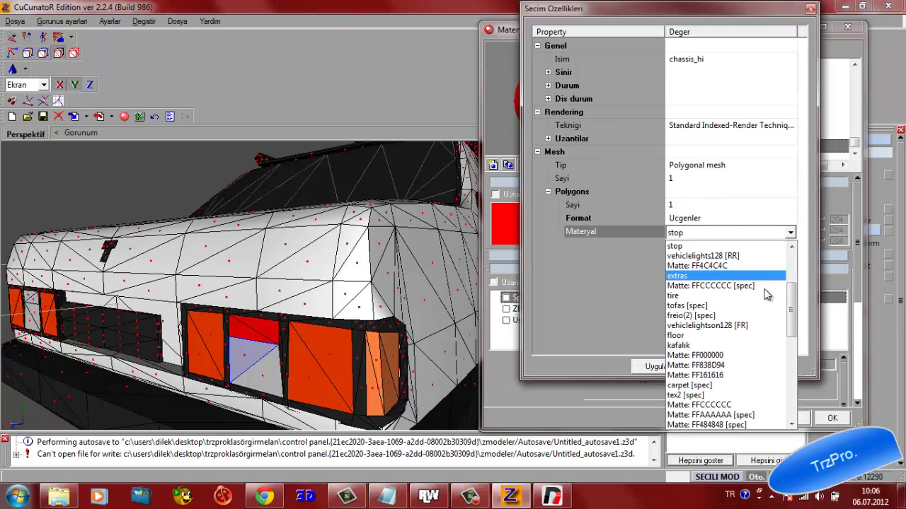
{"action": "scroll", "coordinate": [792, 322], "scroll_direction": "down", "scroll_amount": 10}
{"action": "left_click", "coordinate": [725, 416]}
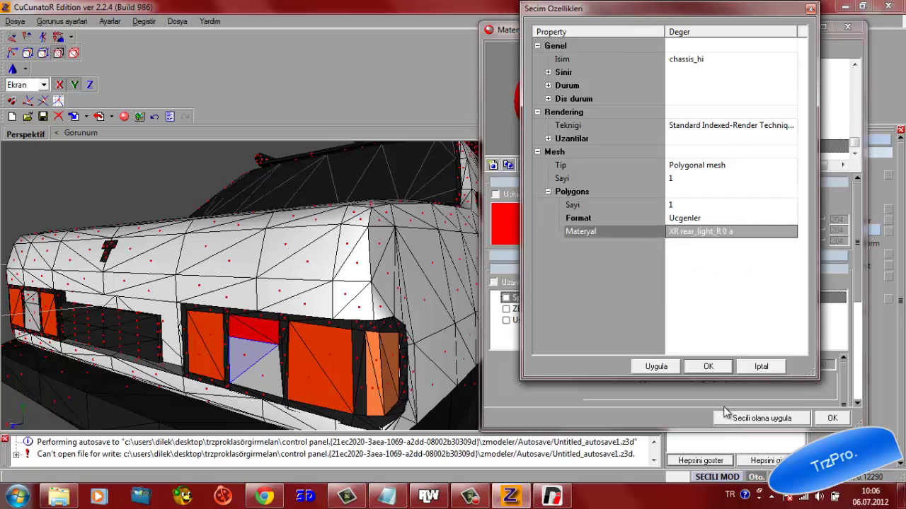
{"action": "left_click", "coordinate": [714, 366]}
{"action": "right_click", "coordinate": [266, 381]}
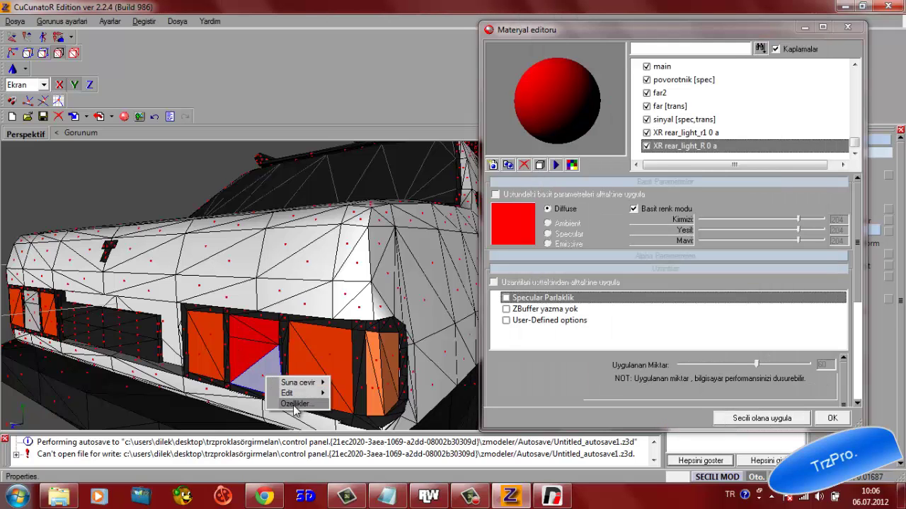
{"action": "left_click", "coordinate": [294, 407]}
{"action": "double_click", "coordinate": [726, 232]}
{"action": "scroll", "coordinate": [792, 309], "scroll_direction": "down", "scroll_amount": 5}
{"action": "scroll", "coordinate": [793, 309], "scroll_direction": "down", "scroll_amount": 5}
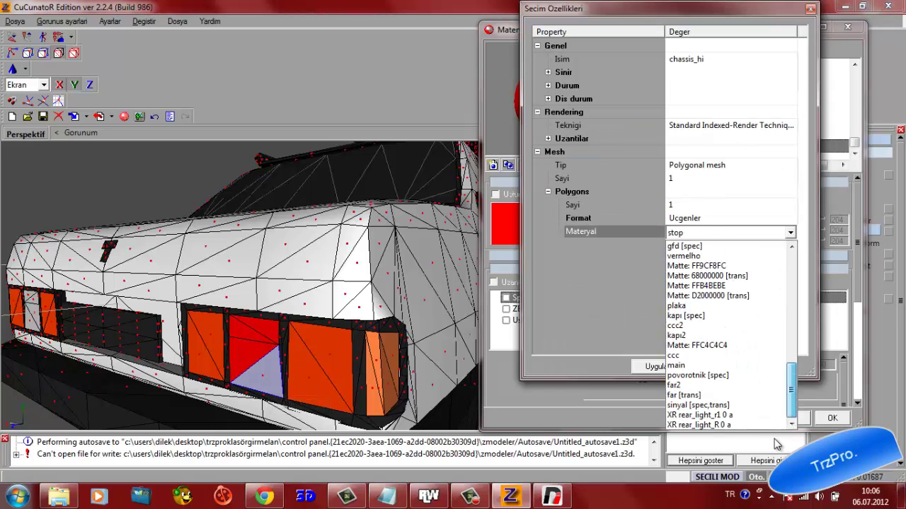
{"action": "left_click", "coordinate": [726, 418]}
{"action": "left_click", "coordinate": [709, 367]}
Turn to face the rear and assign XR rear_light_R 0 a to two middle triangles.
{"action": "scroll", "coordinate": [416, 324], "scroll_direction": "down", "scroll_amount": 3}
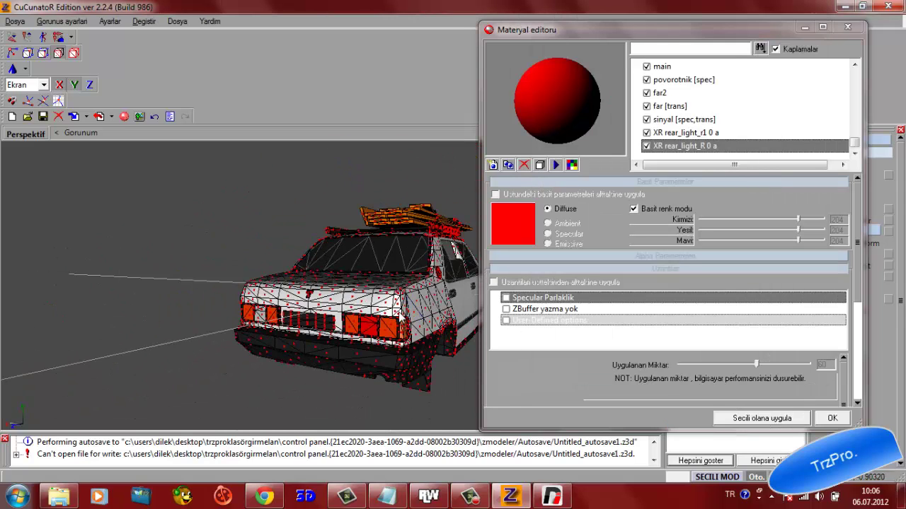
{"action": "middle_click_drag", "start_coordinate": [411, 322], "coordinate": [396, 318]}
{"action": "scroll", "coordinate": [396, 318], "scroll_direction": "up", "scroll_amount": 5}
{"action": "scroll", "coordinate": [388, 314], "scroll_direction": "up", "scroll_amount": 1}
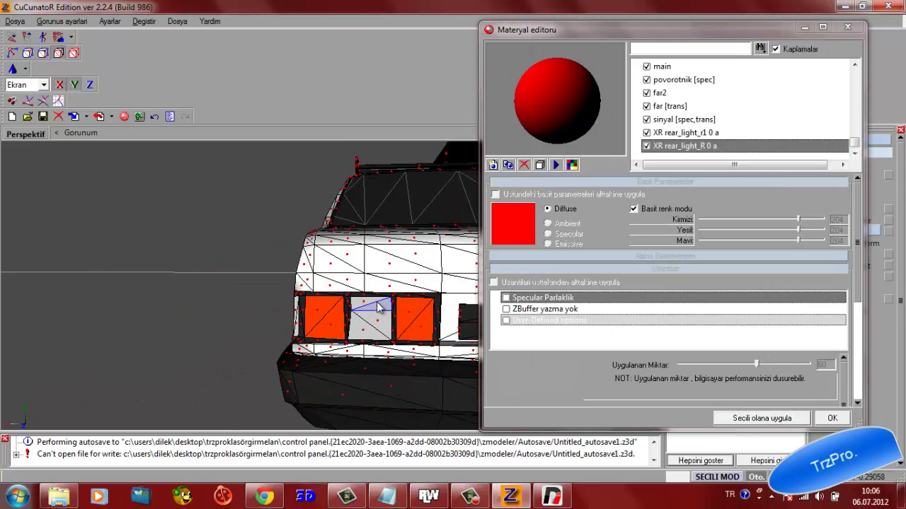
{"action": "right_click", "coordinate": [389, 315]}
{"action": "left_click", "coordinate": [409, 330]}
{"action": "left_click", "coordinate": [707, 232]}
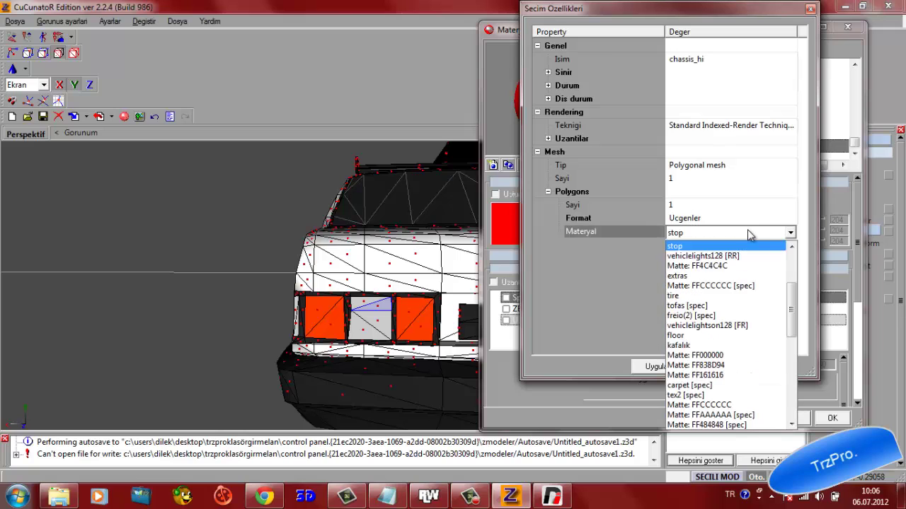
{"action": "scroll", "coordinate": [794, 330], "scroll_direction": "down", "scroll_amount": 5}
{"action": "left_click", "coordinate": [759, 425]}
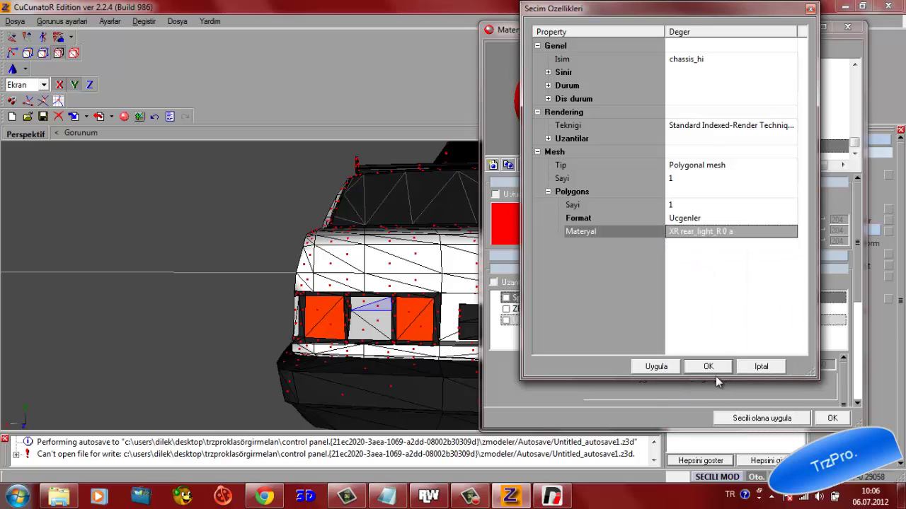
{"action": "left_click", "coordinate": [708, 366]}
{"action": "right_click", "coordinate": [375, 318]}
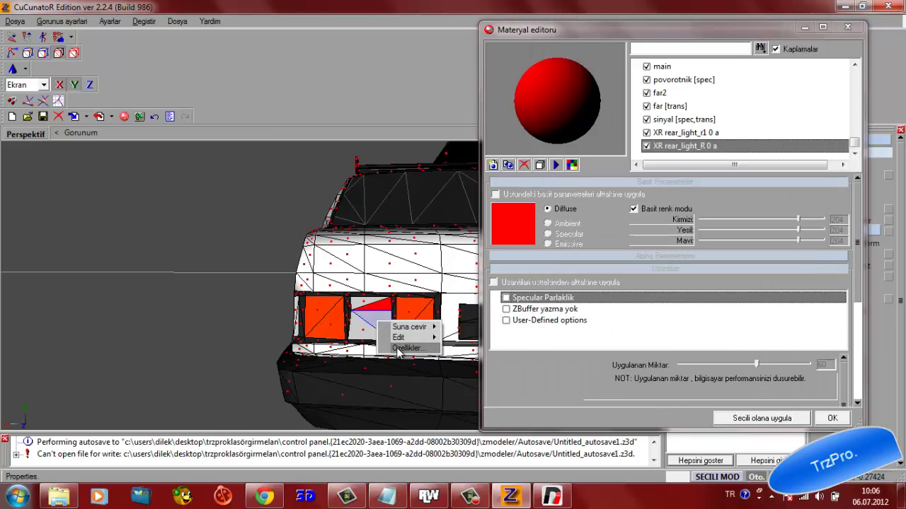
{"action": "left_click", "coordinate": [394, 334]}
{"action": "left_click", "coordinate": [708, 232]}
{"action": "scroll", "coordinate": [787, 306], "scroll_direction": "down", "scroll_amount": 5}
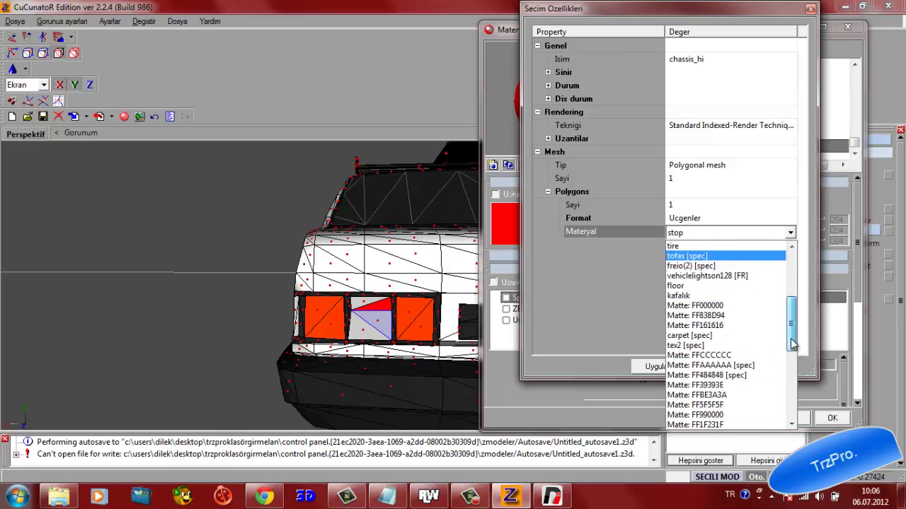
{"action": "left_click", "coordinate": [743, 426]}
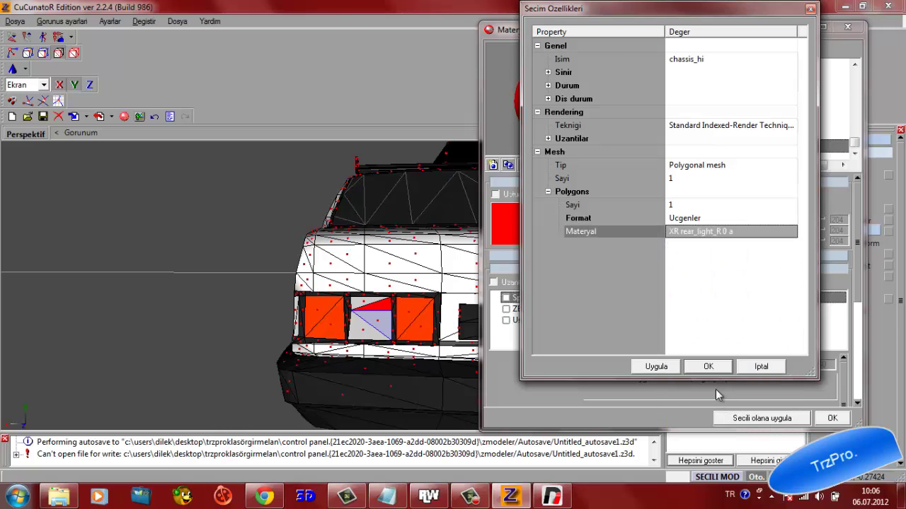
{"action": "left_click", "coordinate": [709, 365]}
Assign XR rear_light_R 0 a to the last two middle rear-light polygons.
{"action": "right_click", "coordinate": [366, 338]}
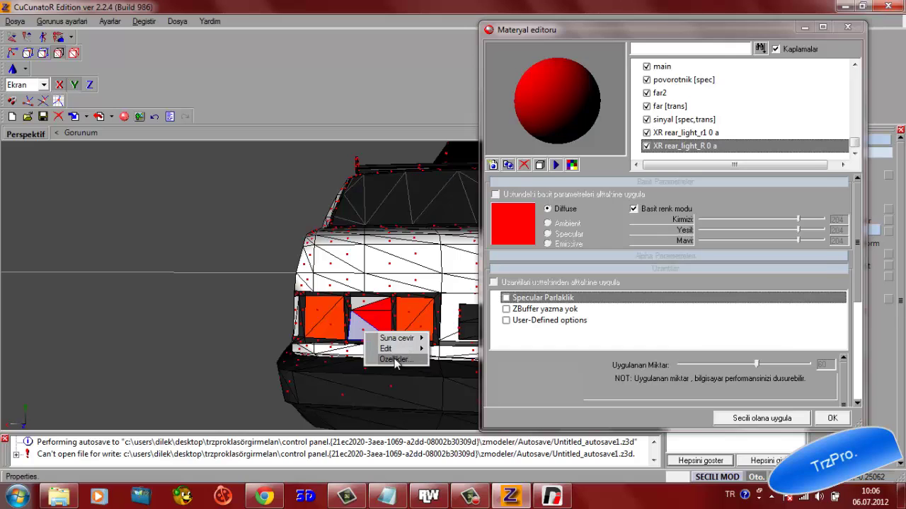
{"action": "left_click", "coordinate": [394, 337]}
{"action": "left_click", "coordinate": [761, 232]}
{"action": "scroll", "coordinate": [798, 347], "scroll_direction": "down", "scroll_amount": 5}
{"action": "scroll", "coordinate": [798, 347], "scroll_direction": "down", "scroll_amount": 6}
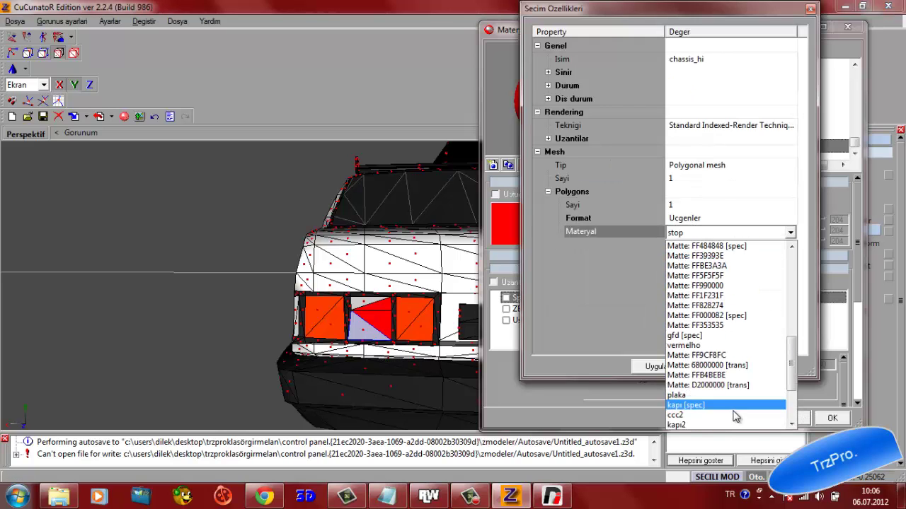
{"action": "left_click", "coordinate": [720, 424]}
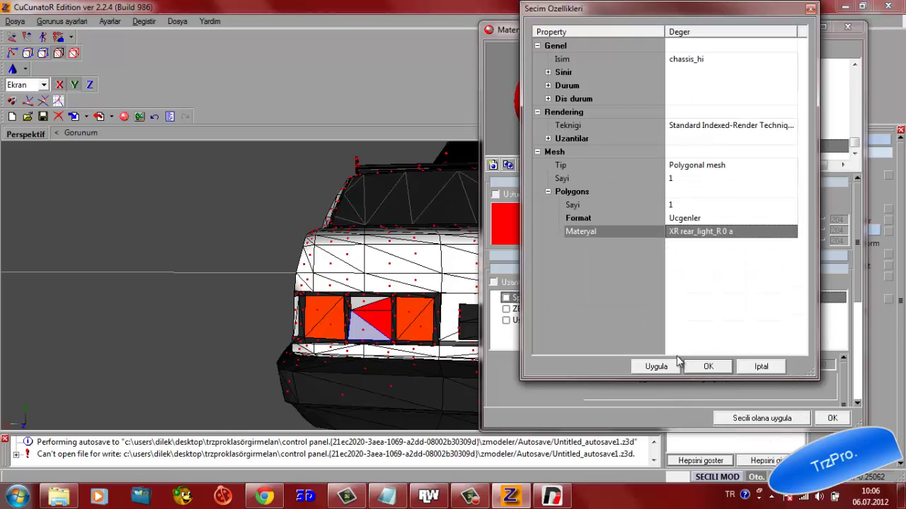
{"action": "left_click", "coordinate": [709, 365]}
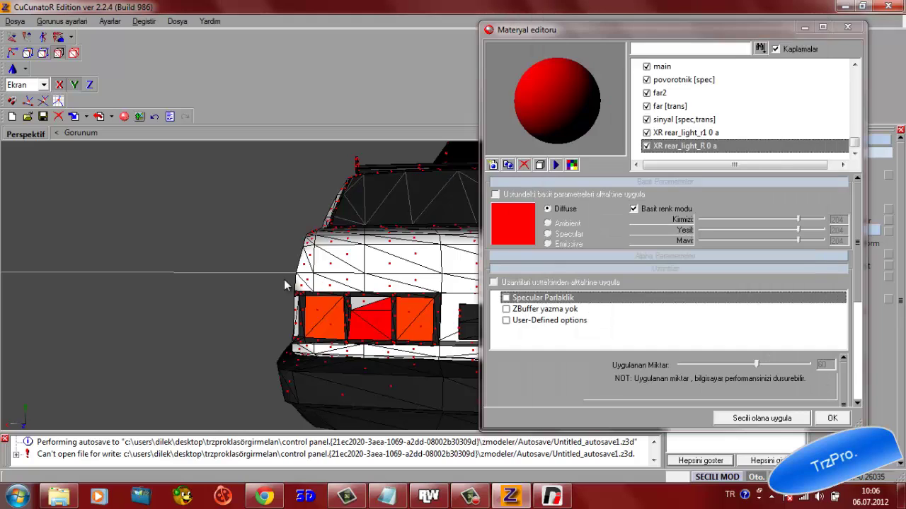
{"action": "right_click", "coordinate": [368, 309]}
{"action": "left_click", "coordinate": [394, 329]}
{"action": "left_click", "coordinate": [732, 232]}
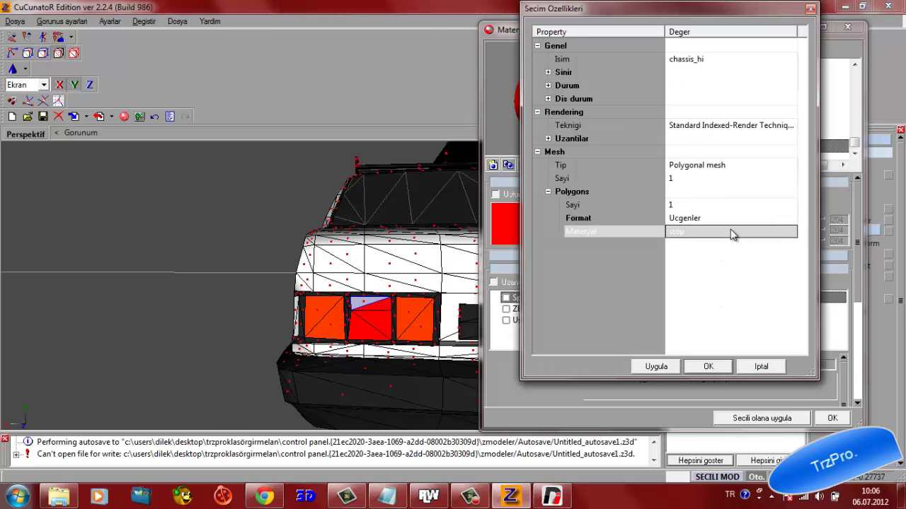
{"action": "left_click", "coordinate": [731, 232]}
{"action": "scroll", "coordinate": [773, 397], "scroll_direction": "down", "scroll_amount": 6}
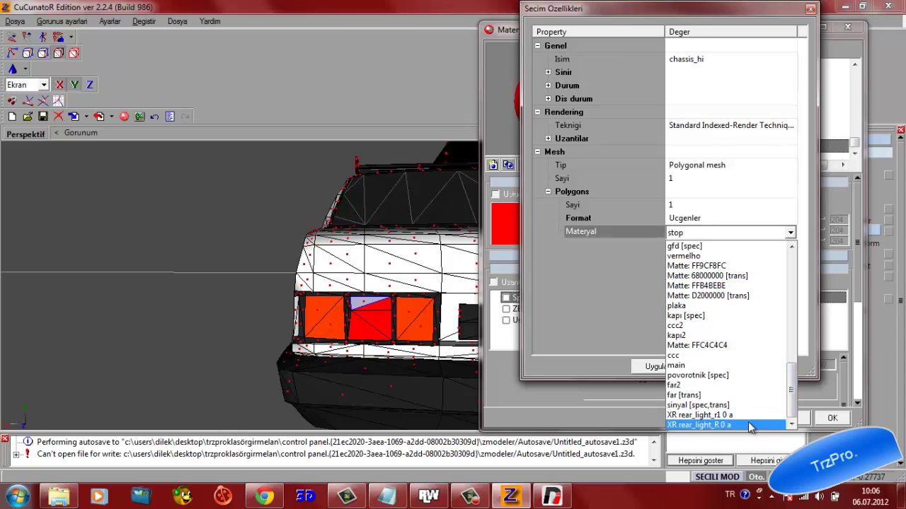
{"action": "left_click", "coordinate": [772, 425]}
{"action": "left_click", "coordinate": [709, 366]}
Orbit to the side; give one side polygon XR rear_light_r1 0 a, another XR rear_light_R 0 a.
{"action": "middle_click_drag", "start_coordinate": [300, 286], "coordinate": [401, 327]}
{"action": "right_click", "coordinate": [401, 327]}
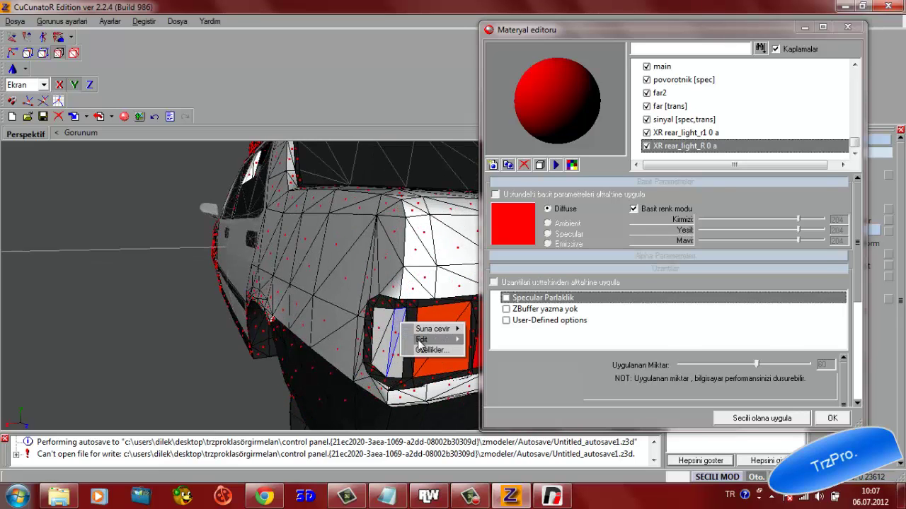
{"action": "left_click", "coordinate": [435, 346]}
{"action": "left_click", "coordinate": [733, 234]}
{"action": "left_click", "coordinate": [736, 233]}
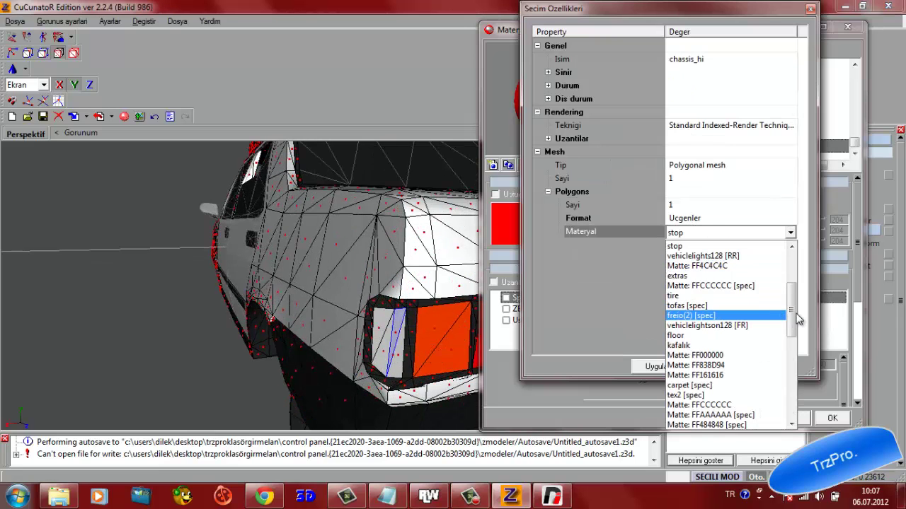
{"action": "left_click_drag", "start_coordinate": [791, 311], "coordinate": [791, 414]}
{"action": "left_click", "coordinate": [736, 425]}
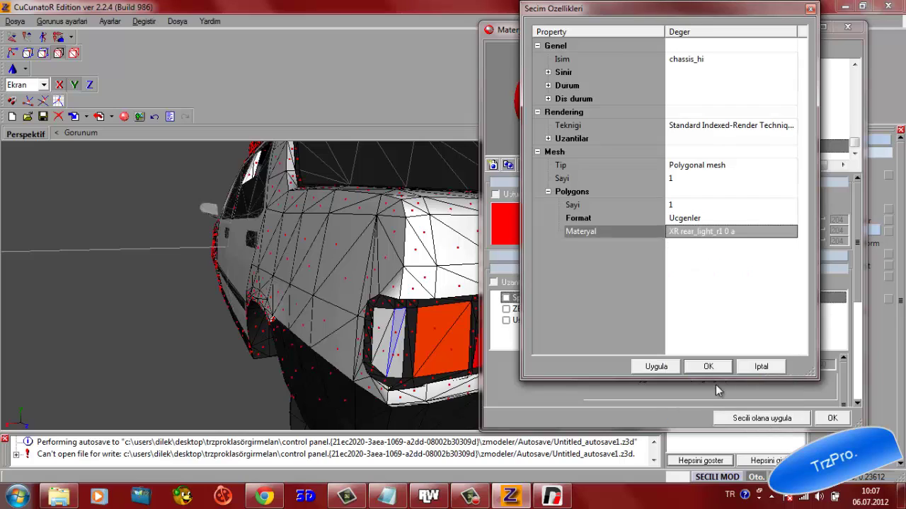
{"action": "left_click", "coordinate": [711, 365]}
{"action": "right_click", "coordinate": [396, 349]}
{"action": "left_click", "coordinate": [433, 368]}
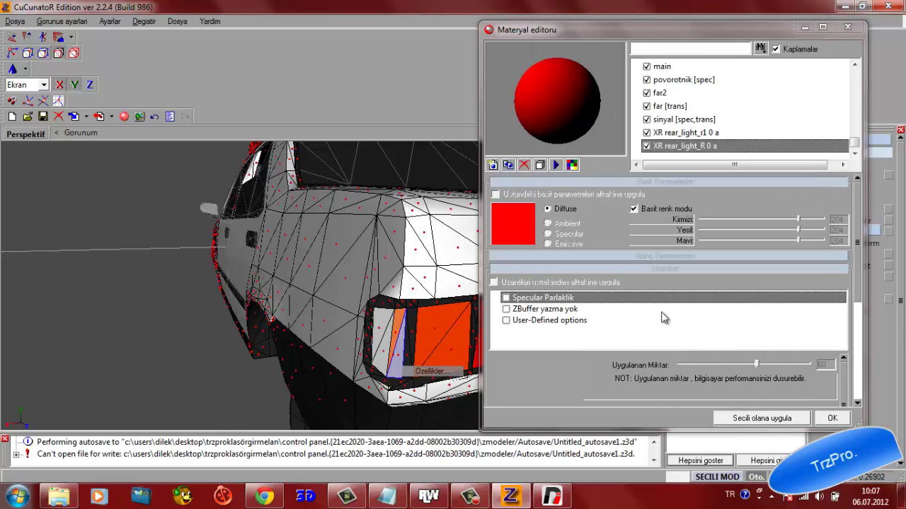
{"action": "left_click", "coordinate": [734, 233]}
{"action": "left_click", "coordinate": [790, 233]}
{"action": "left_click_drag", "start_coordinate": [791, 308], "coordinate": [793, 417]}
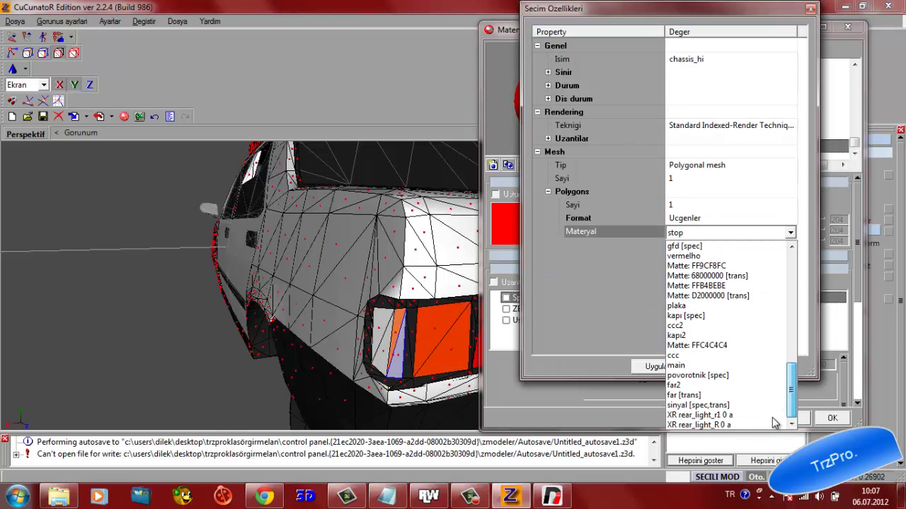
{"action": "left_click", "coordinate": [732, 426]}
{"action": "left_click", "coordinate": [709, 235]}
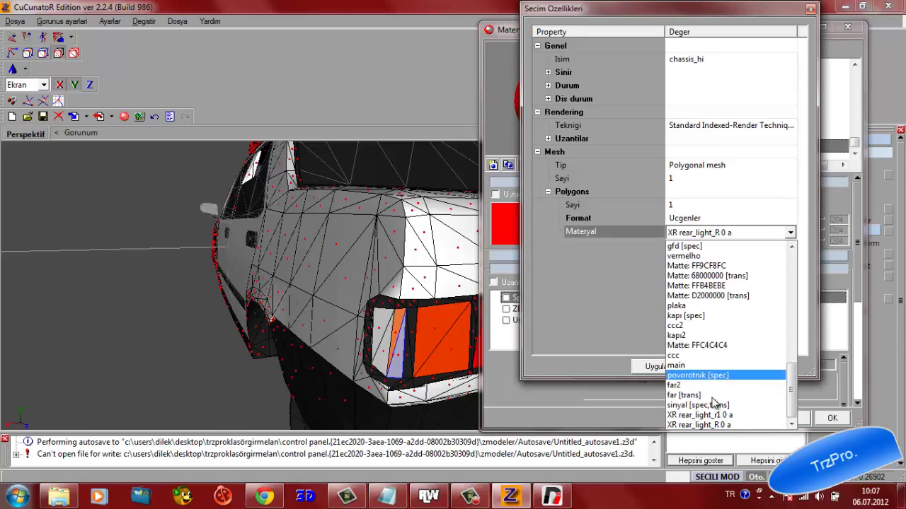
{"action": "left_click", "coordinate": [698, 374]}
{"action": "left_click", "coordinate": [701, 368]}
Assign XR rear_light_R 0 a to the remaining side polygon and XR rear_light_r1 0 a to the next.
{"action": "left_click", "coordinate": [383, 348]}
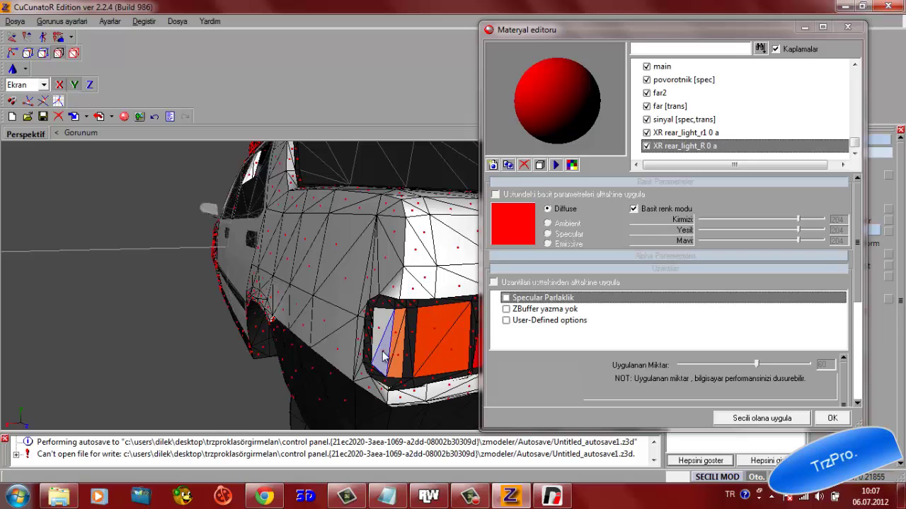
{"action": "right_click", "coordinate": [383, 351]}
{"action": "left_click", "coordinate": [410, 379]}
{"action": "left_click", "coordinate": [715, 232]}
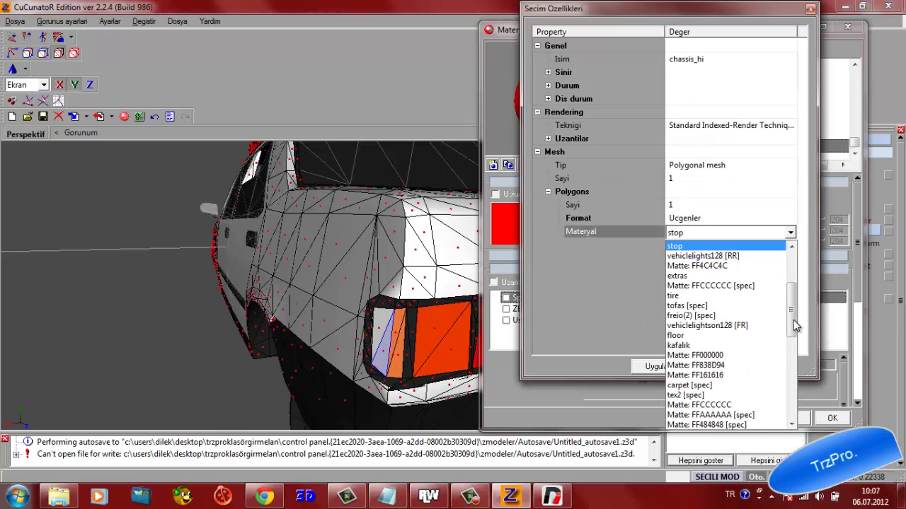
{"action": "left_click_drag", "start_coordinate": [793, 320], "coordinate": [792, 382]}
{"action": "left_click", "coordinate": [711, 424]}
{"action": "left_click", "coordinate": [702, 368]}
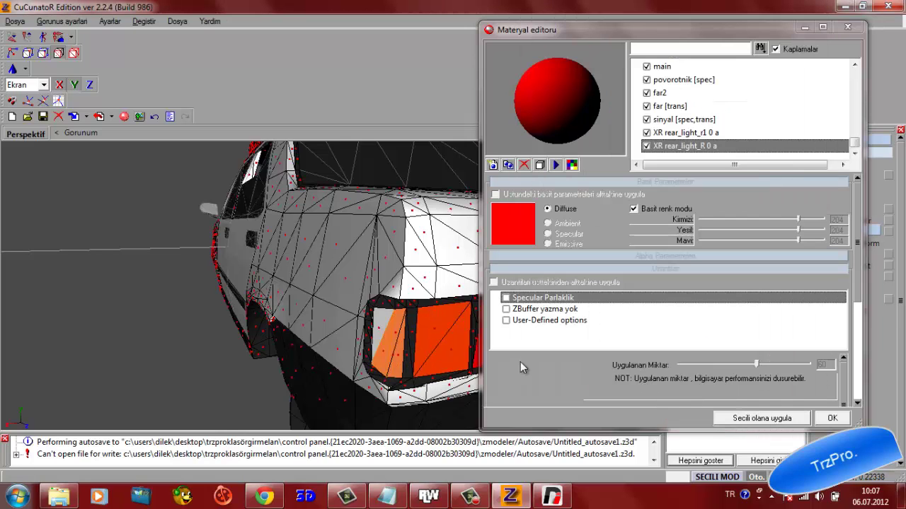
{"action": "right_click", "coordinate": [378, 327]}
{"action": "left_click", "coordinate": [409, 351]}
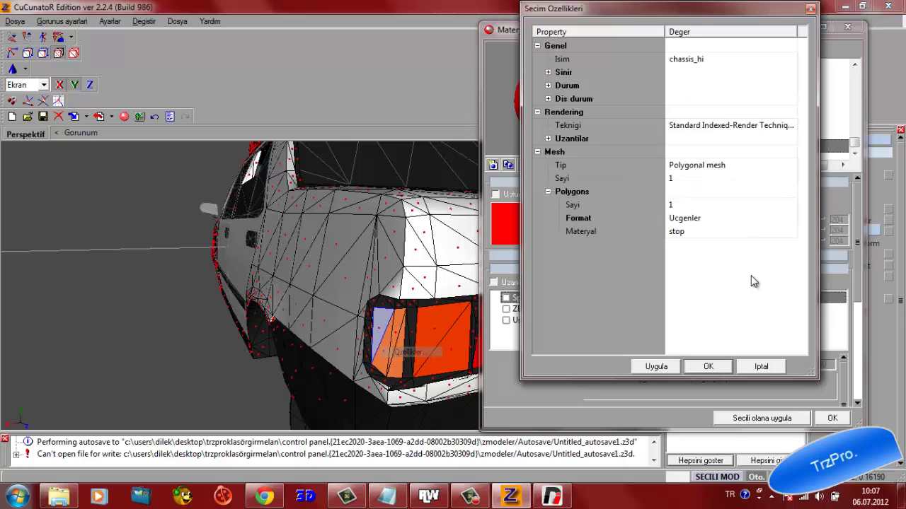
{"action": "left_click", "coordinate": [699, 236]}
{"action": "left_click_drag", "start_coordinate": [794, 311], "coordinate": [793, 416]}
{"action": "left_click", "coordinate": [704, 422]}
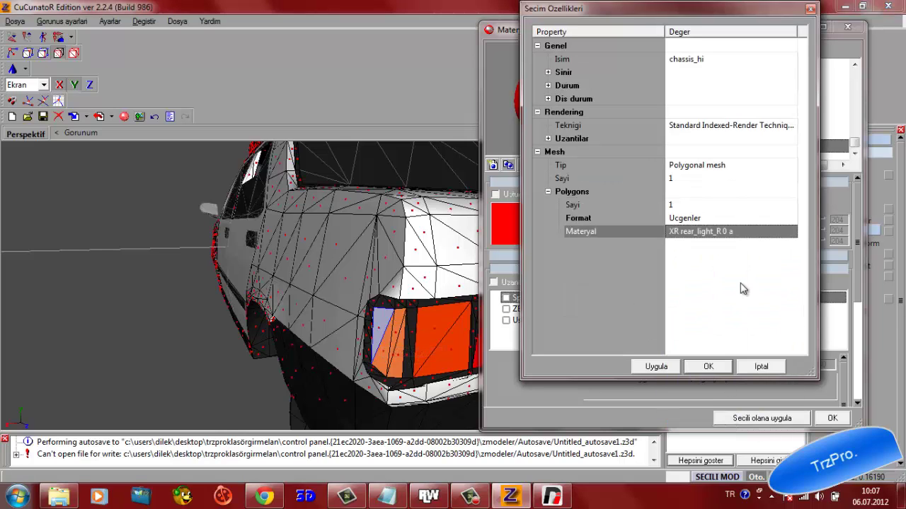
{"action": "left_click", "coordinate": [754, 236]}
{"action": "left_click", "coordinate": [710, 386]}
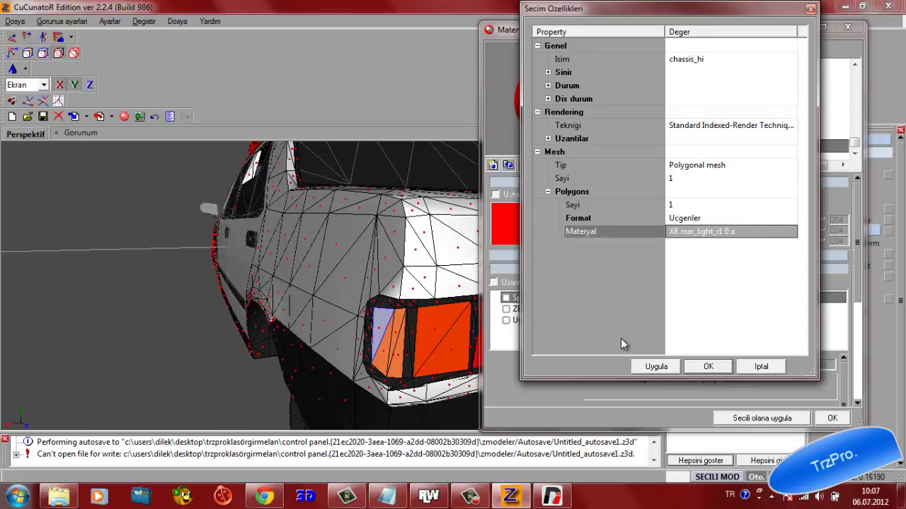
{"action": "left_click", "coordinate": [708, 366]}
Orbit back to the car's rear and switch to the Notepad notes.
{"action": "middle_click_drag", "start_coordinate": [351, 268], "coordinate": [283, 354]}
{"action": "scroll", "coordinate": [389, 236], "scroll_direction": "up", "scroll_amount": 5}
{"action": "scroll", "coordinate": [252, 401], "scroll_direction": "up", "scroll_amount": 5}
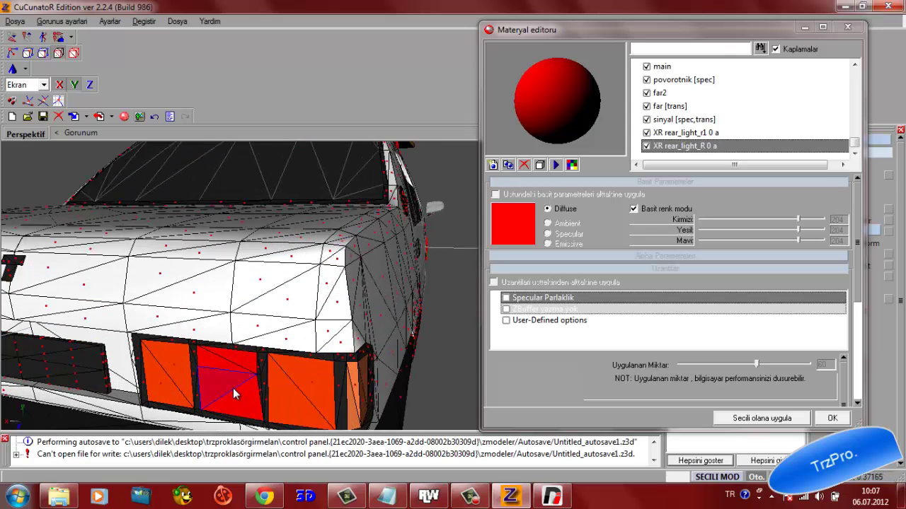
{"action": "left_click", "coordinate": [387, 497]}
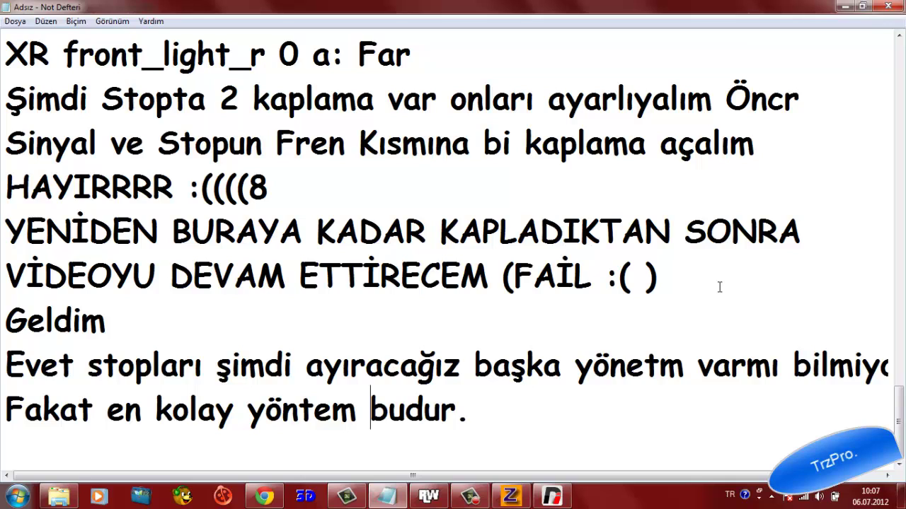
Add the Notepad line 'Hehe geri vitesi fren lambası yaptım fail :(' and return to ZModeler.
{"action": "key", "text": "Return"}
{"action": "key", "text": "Caps_Lock"}
{"action": "type", "text": "H"}
{"action": "key", "text": "Caps_Lock"}
{"action": "type", "text": "ehe"}
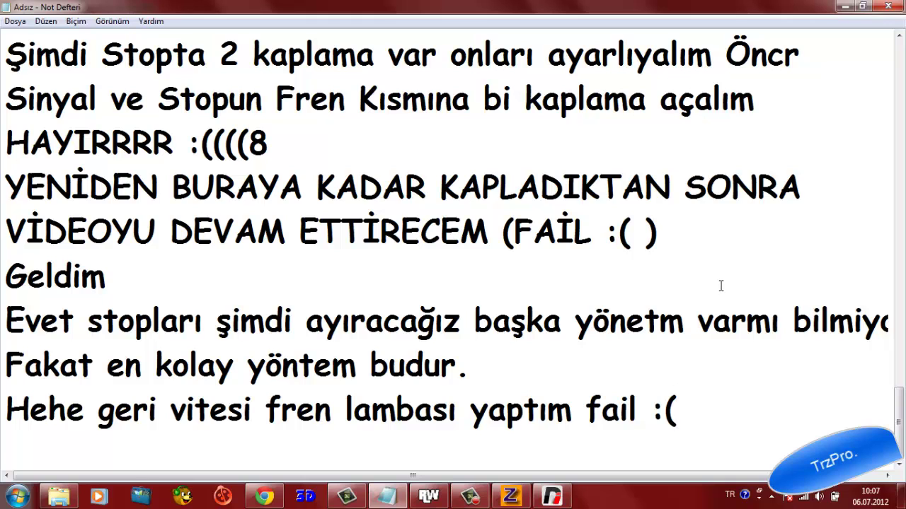
{"action": "left_click", "coordinate": [509, 495]}
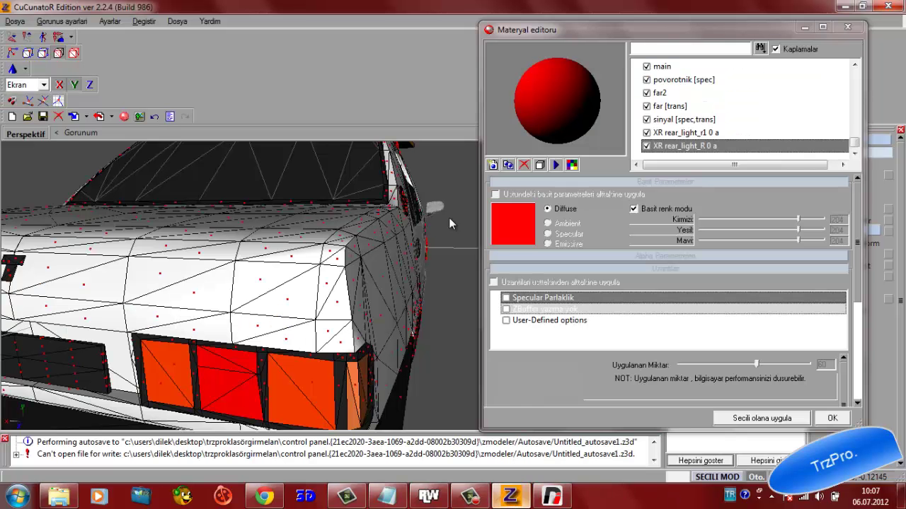
Rename the new rear-light material to XR rear_light_r3 0 a.
{"action": "left_click", "coordinate": [749, 146]}
{"action": "left_click", "coordinate": [693, 132]}
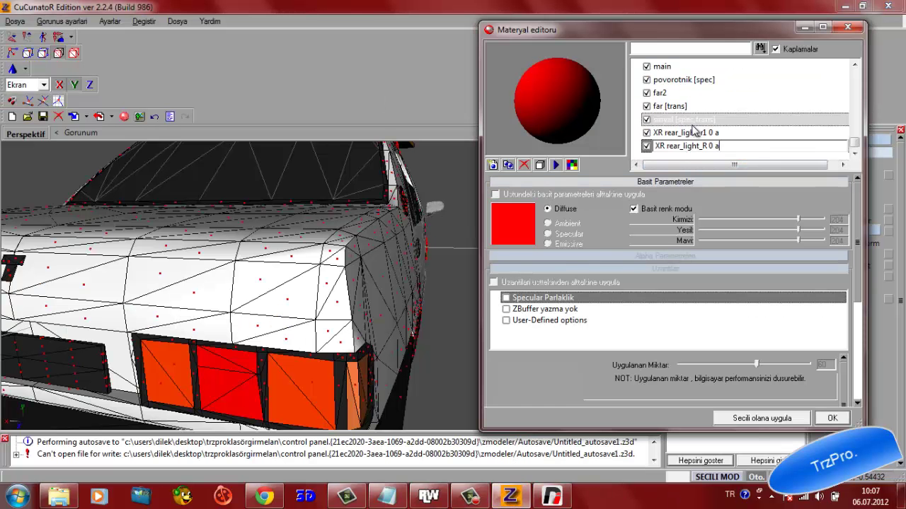
{"action": "double_click", "coordinate": [717, 146]}
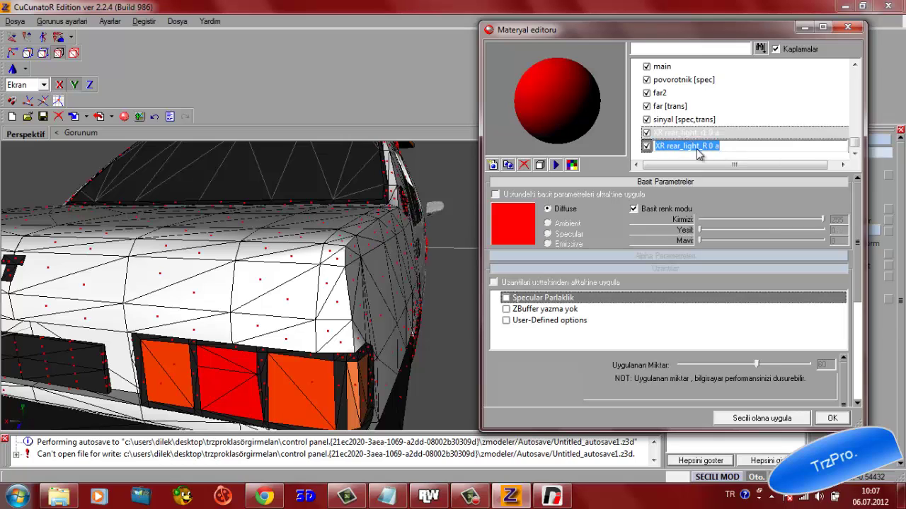
{"action": "key", "text": "Caps_Lock"}
{"action": "type", "text": "XR"}
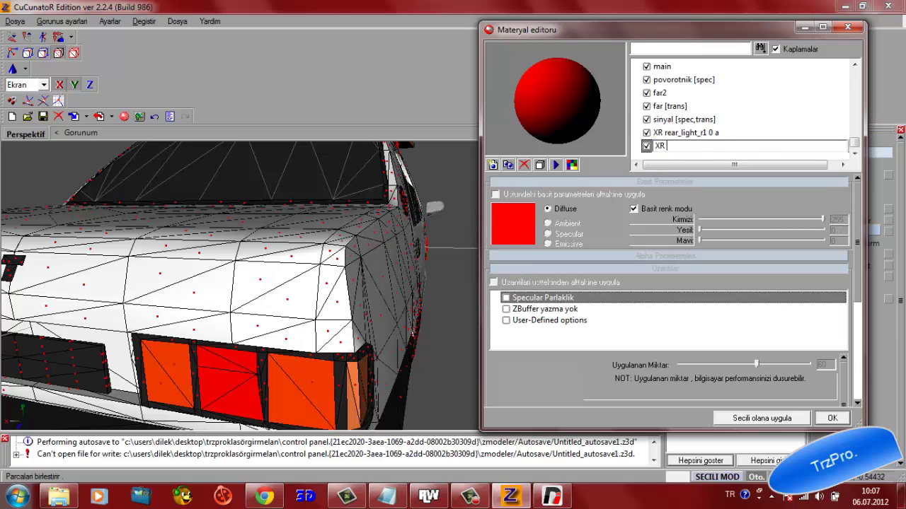
{"action": "key", "text": "Caps_Lock"}
{"action": "type", "text": "rear_light_r3 0 a"}
Give XR rear_light_r3 0 a a white diffuse colour and apply it to the selected tail-light panel.
{"action": "left_click", "coordinate": [729, 119]}
{"action": "left_click", "coordinate": [729, 132]}
{"action": "left_click", "coordinate": [708, 146]}
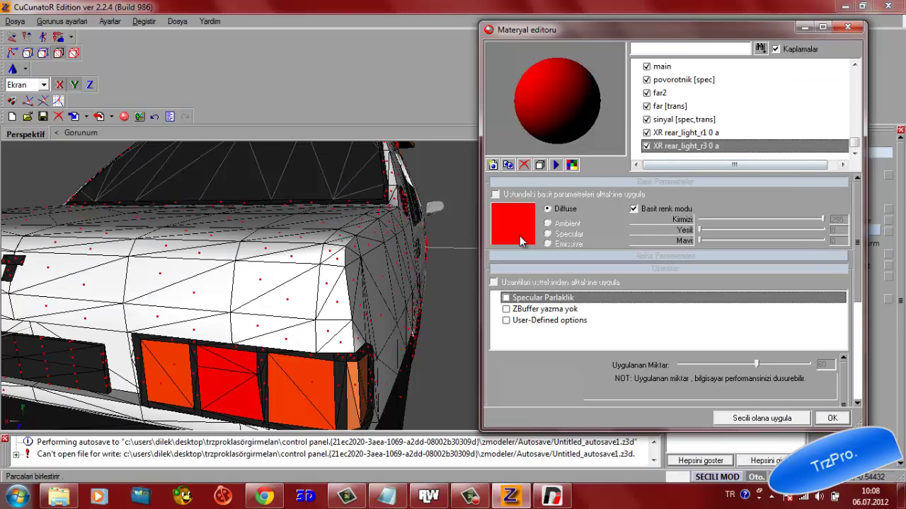
{"action": "left_click", "coordinate": [513, 224]}
{"action": "left_click", "coordinate": [658, 230]}
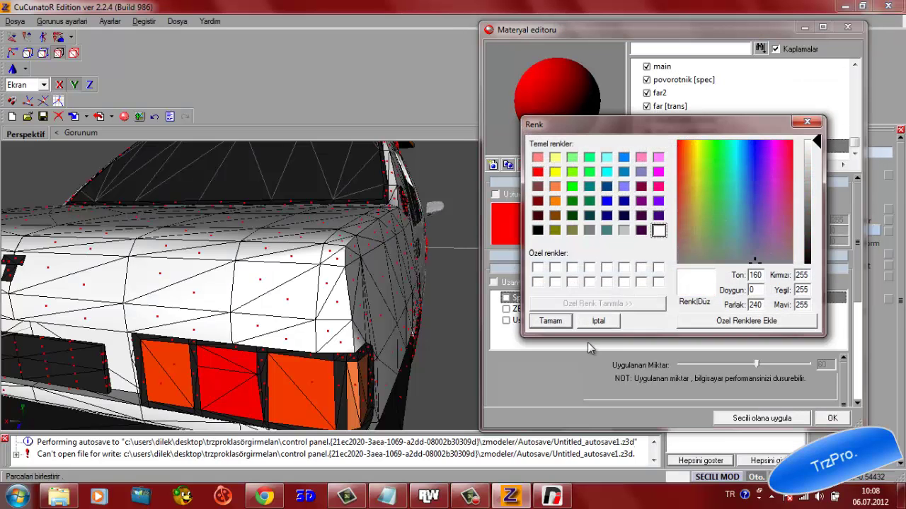
{"action": "left_click", "coordinate": [550, 321]}
{"action": "left_click", "coordinate": [786, 421]}
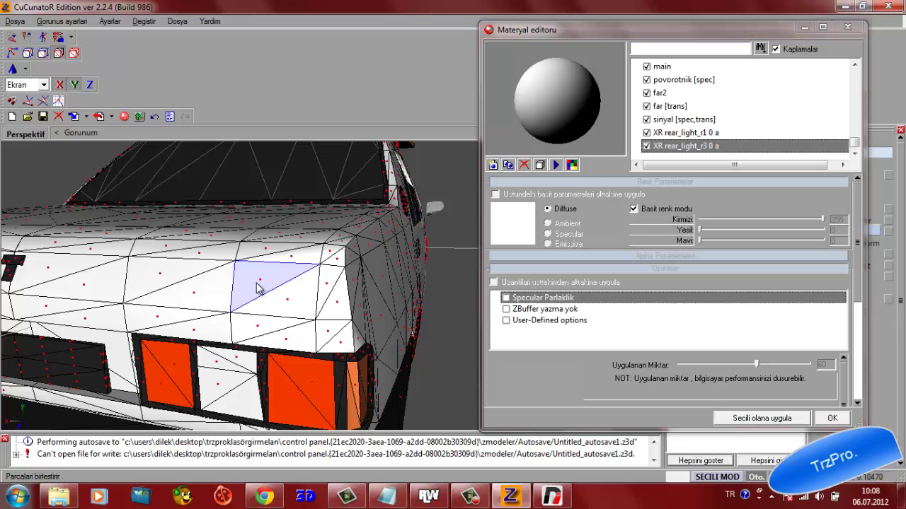
From a full rear view, check the centre panel polygon's material in Ozellikler, leaving it unchanged.
{"action": "scroll", "coordinate": [262, 286], "scroll_direction": "down", "scroll_amount": 3}
{"action": "middle_click_drag", "start_coordinate": [262, 285], "coordinate": [322, 296]}
{"action": "scroll", "coordinate": [322, 295], "scroll_direction": "up", "scroll_amount": 1}
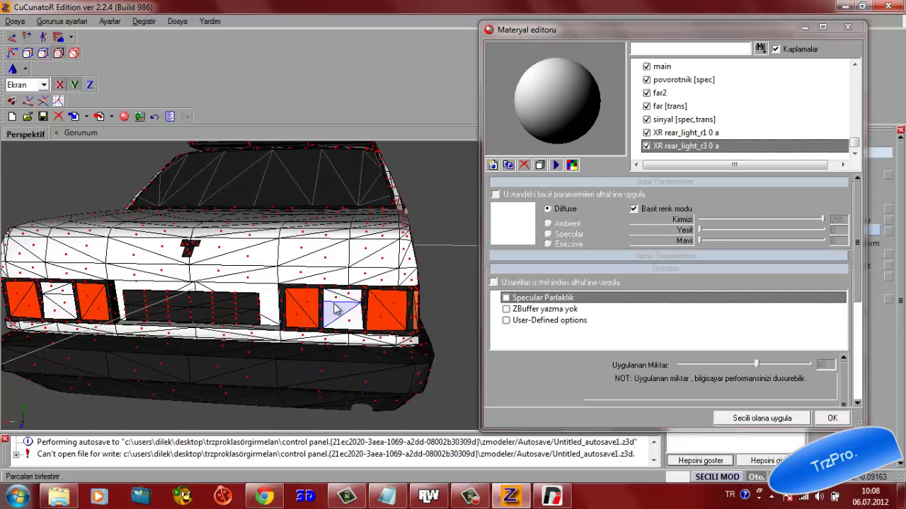
{"action": "right_click", "coordinate": [330, 297]}
{"action": "right_click", "coordinate": [348, 295]}
{"action": "left_click", "coordinate": [364, 320]}
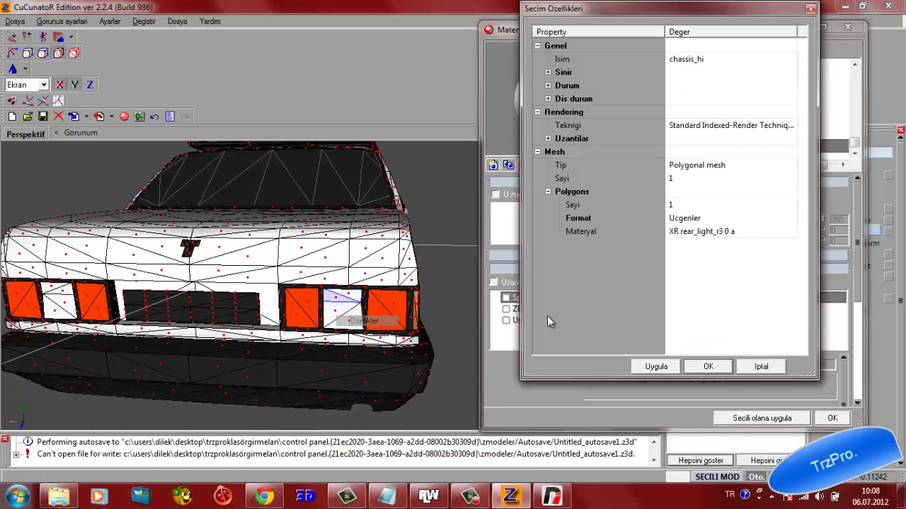
{"action": "left_click", "coordinate": [700, 233]}
{"action": "left_click", "coordinate": [700, 233]}
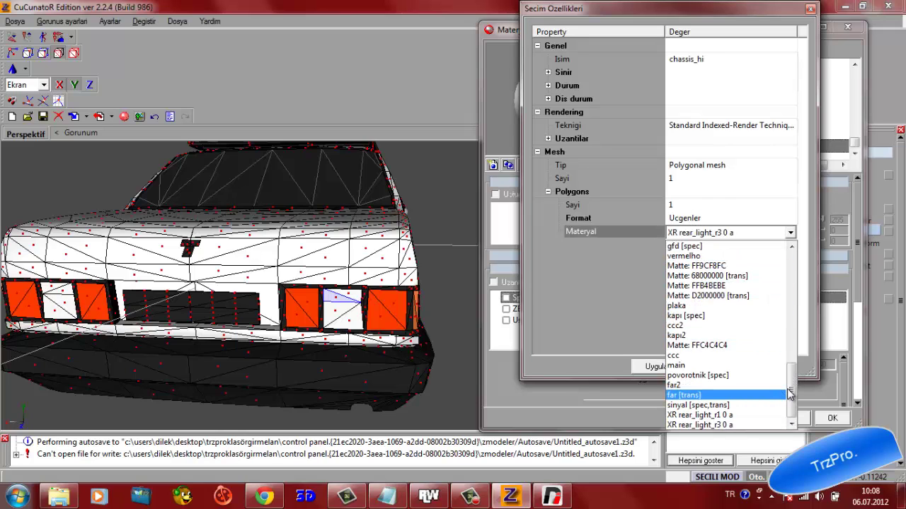
{"action": "left_click", "coordinate": [650, 336]}
{"action": "left_click", "coordinate": [761, 367]}
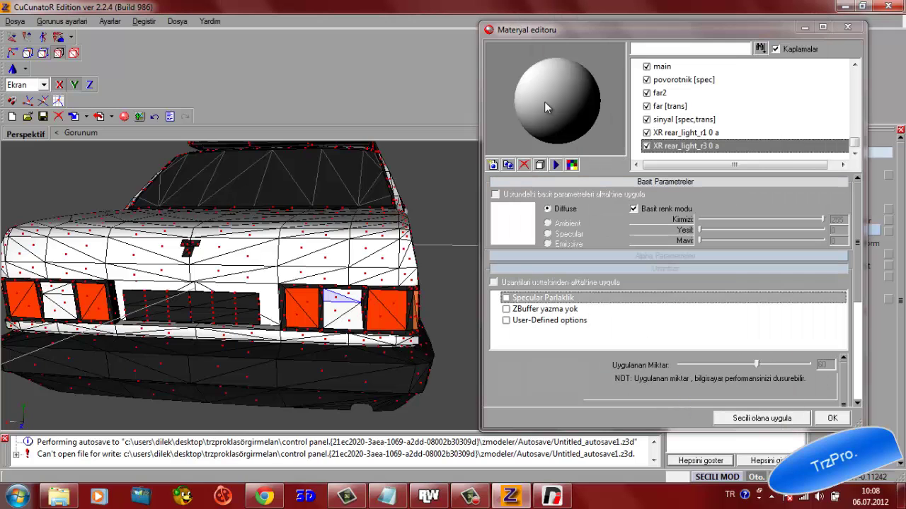
Create a material named XR rear_light_r2 0 a with a red diffuse colour.
{"action": "left_click", "coordinate": [494, 165]}
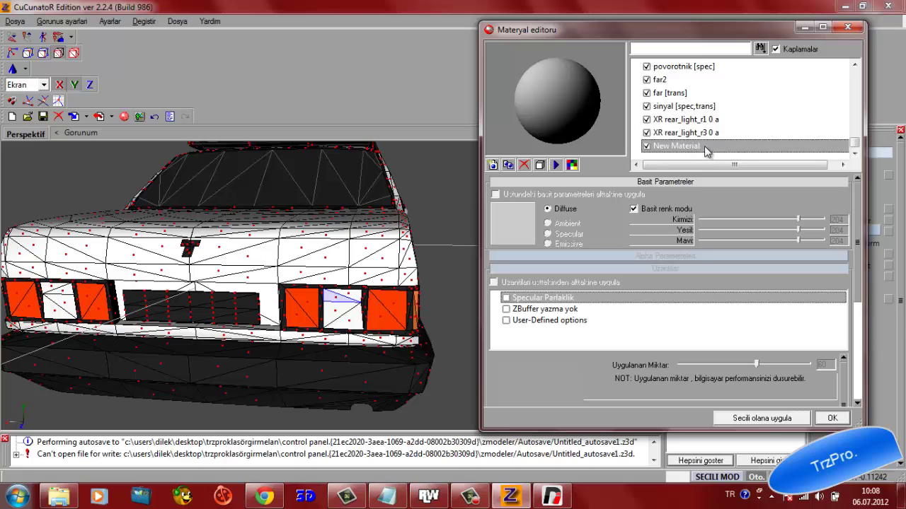
{"action": "key", "text": "Caps_Lock"}
{"action": "type", "text": "XR"}
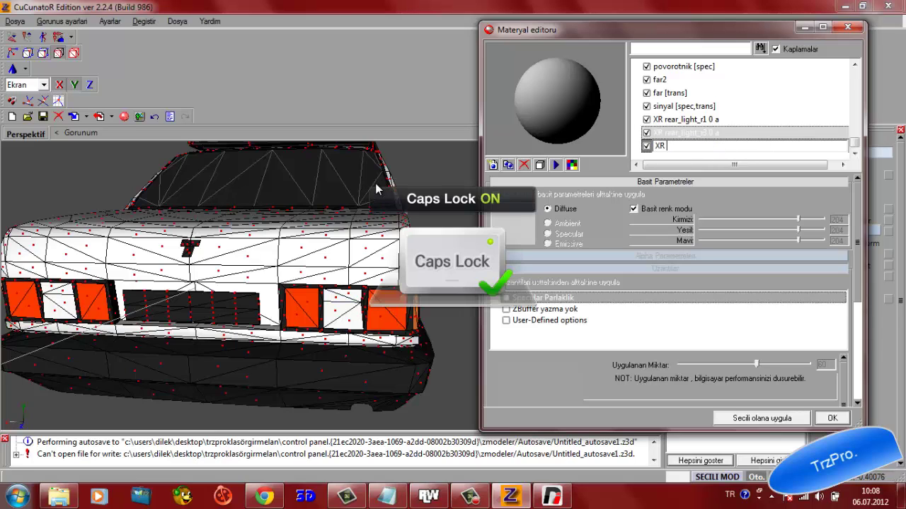
{"action": "key", "text": "Caps_Lock"}
{"action": "type", "text": "rear_"}
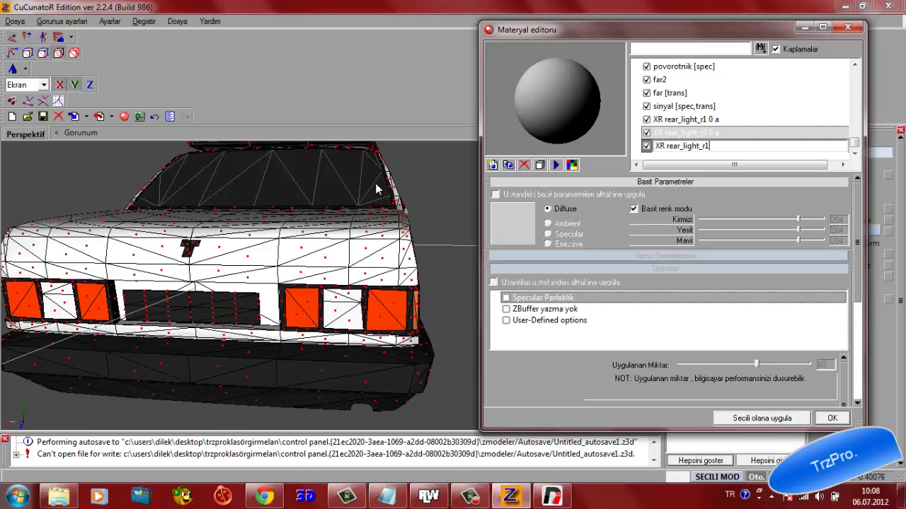
{"action": "type", "text": "light_r2 0 a"}
{"action": "key", "text": "Return"}
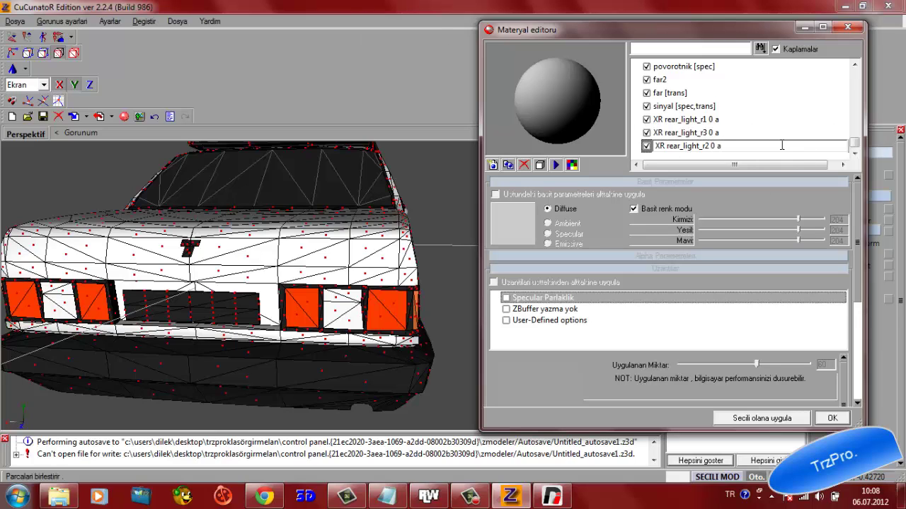
{"action": "left_click", "coordinate": [515, 208]}
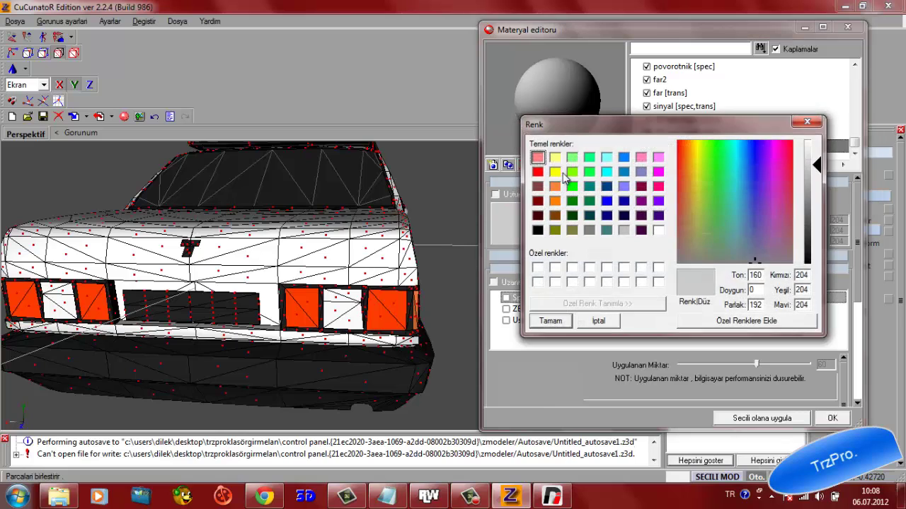
{"action": "left_click", "coordinate": [542, 178]}
{"action": "left_click", "coordinate": [552, 320]}
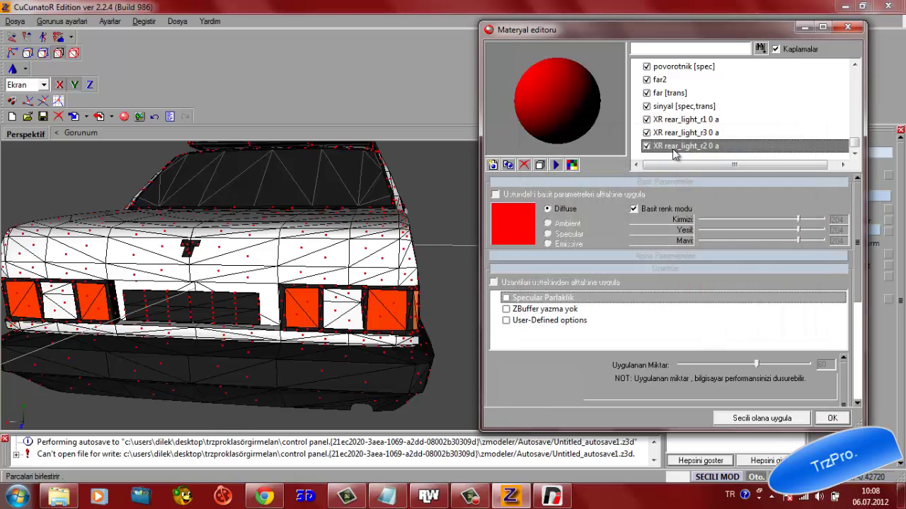
Create another material named XR rear_light_R 0 a, also with red diffuse.
{"action": "key", "text": "Insert"}
{"action": "key", "text": "Caps_Lock"}
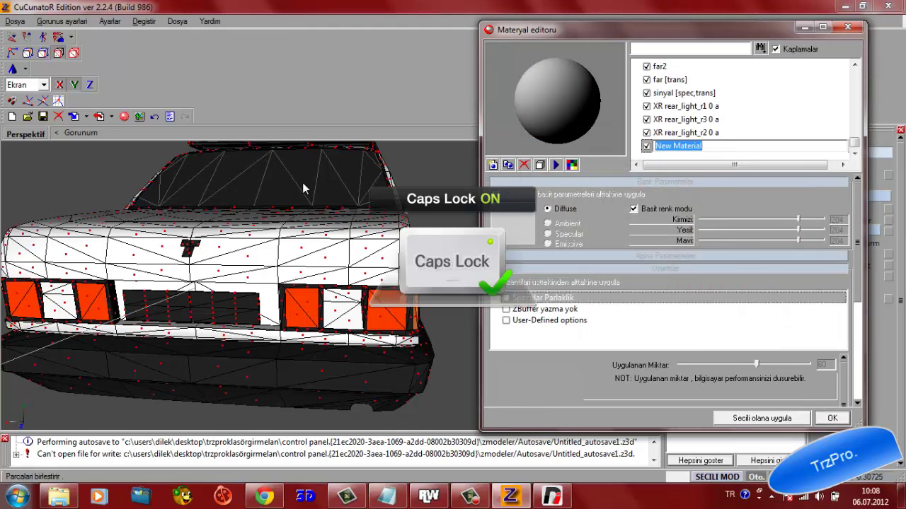
{"action": "type", "text": "XR"}
{"action": "key", "text": "Caps_Lock"}
{"action": "type", "text": "rear-"}
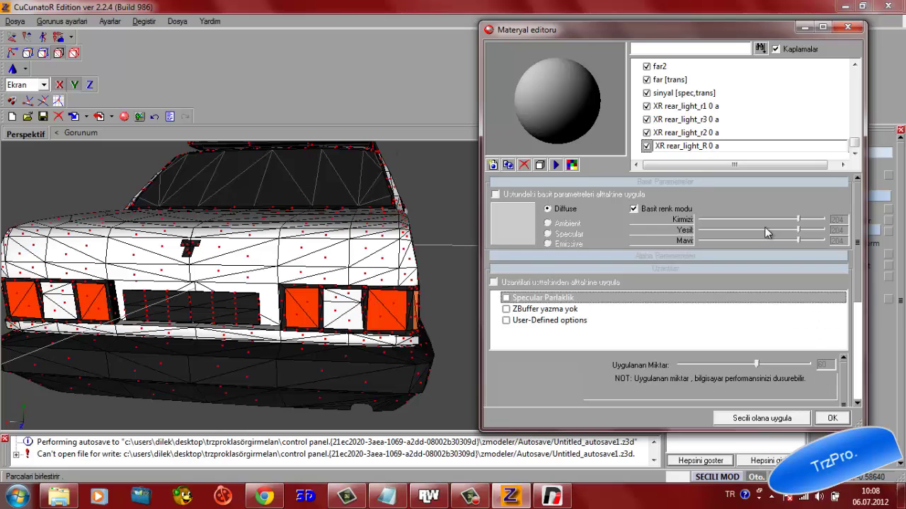
{"action": "key", "text": "Return"}
{"action": "left_click", "coordinate": [532, 236]}
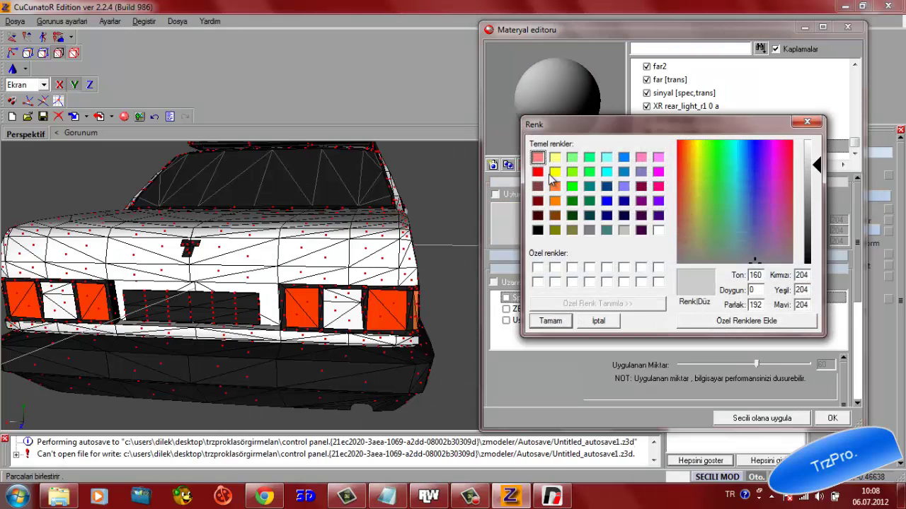
{"action": "left_click", "coordinate": [539, 177]}
{"action": "left_click", "coordinate": [548, 320]}
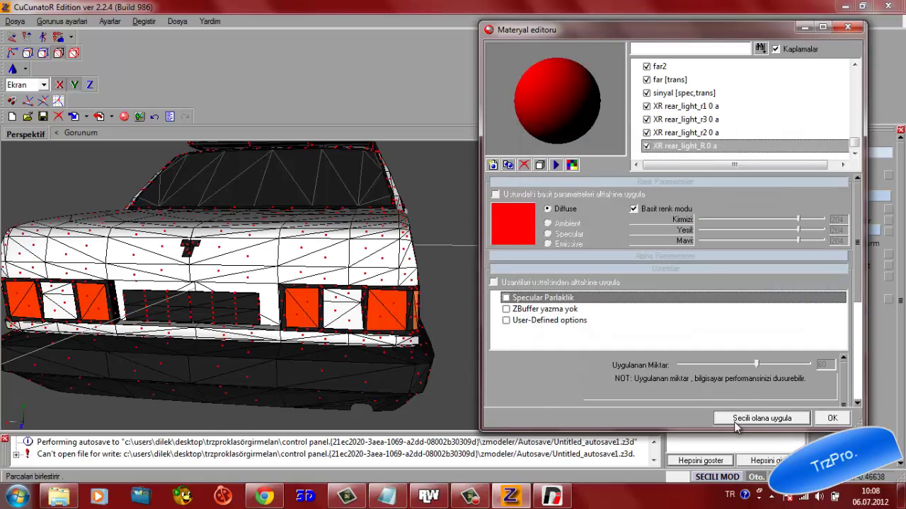
Assign XR rear_light_R 0 a to two polygons of the right tail light.
{"action": "middle_click_drag", "start_coordinate": [363, 313], "coordinate": [238, 334]}
{"action": "right_click", "coordinate": [253, 344]}
{"action": "left_click", "coordinate": [287, 369]}
{"action": "left_click", "coordinate": [729, 232]}
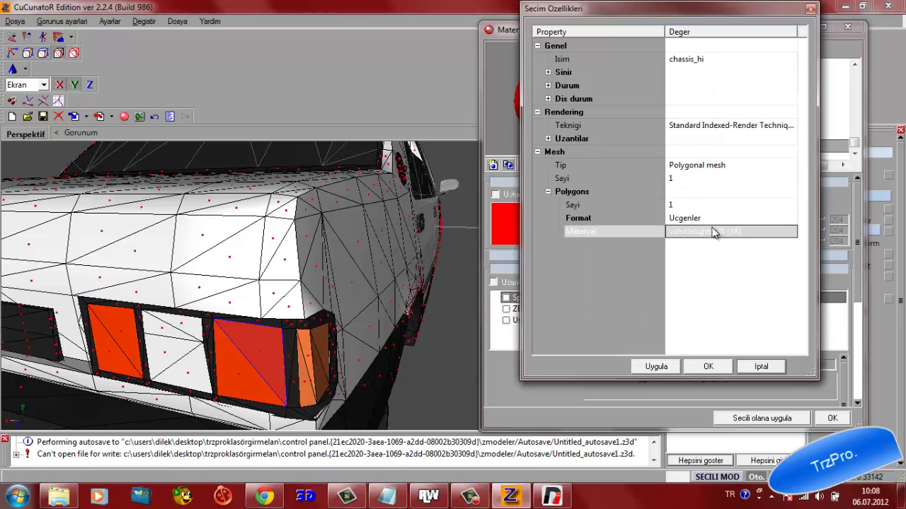
{"action": "left_click", "coordinate": [790, 232]}
{"action": "scroll", "coordinate": [762, 436], "scroll_direction": "down", "scroll_amount": 10}
{"action": "left_click", "coordinate": [699, 425]}
{"action": "left_click", "coordinate": [707, 366]}
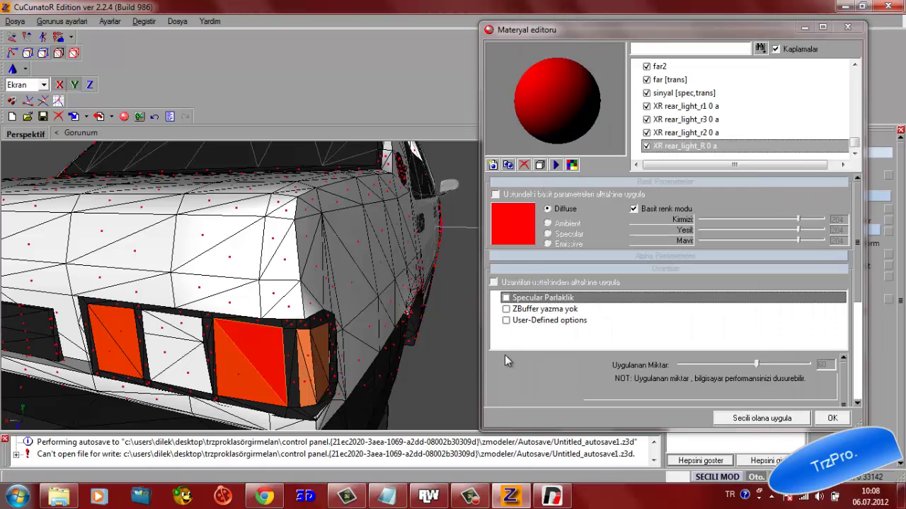
{"action": "right_click", "coordinate": [239, 370]}
{"action": "left_click", "coordinate": [269, 399]}
{"action": "left_click", "coordinate": [768, 234]}
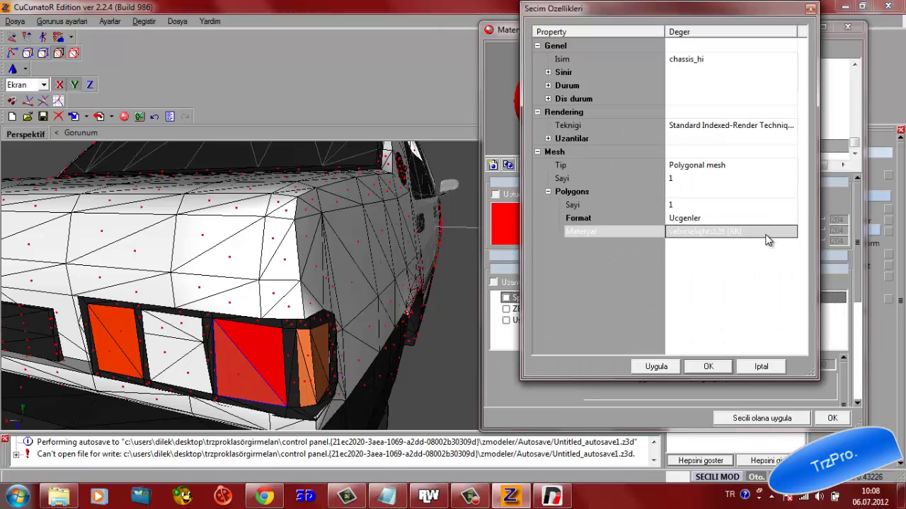
{"action": "left_click", "coordinate": [790, 232]}
{"action": "scroll", "coordinate": [790, 423], "scroll_direction": "down", "scroll_amount": 10}
{"action": "left_click", "coordinate": [707, 424]}
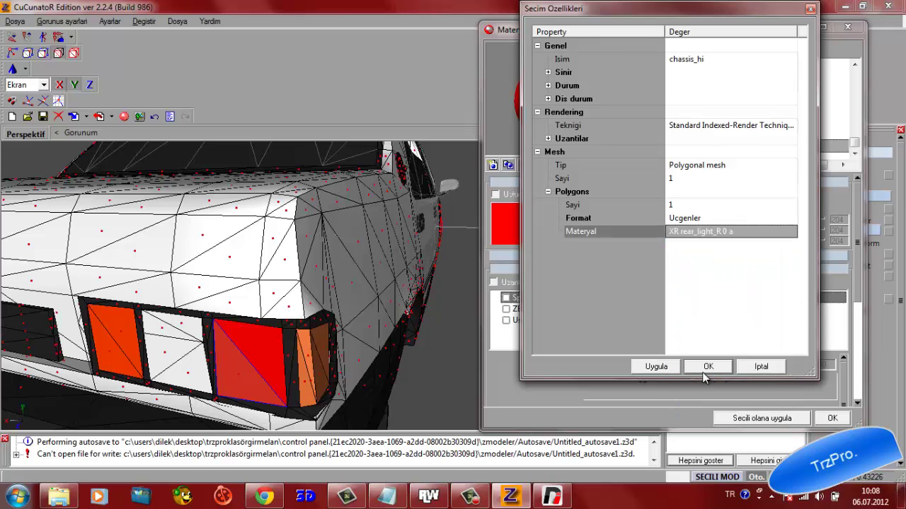
{"action": "left_click", "coordinate": [708, 366]}
Assign XR rear_light_R 0 a to two more tail-light polygons, turning them red.
{"action": "right_click", "coordinate": [121, 332]}
{"action": "left_click", "coordinate": [152, 354]}
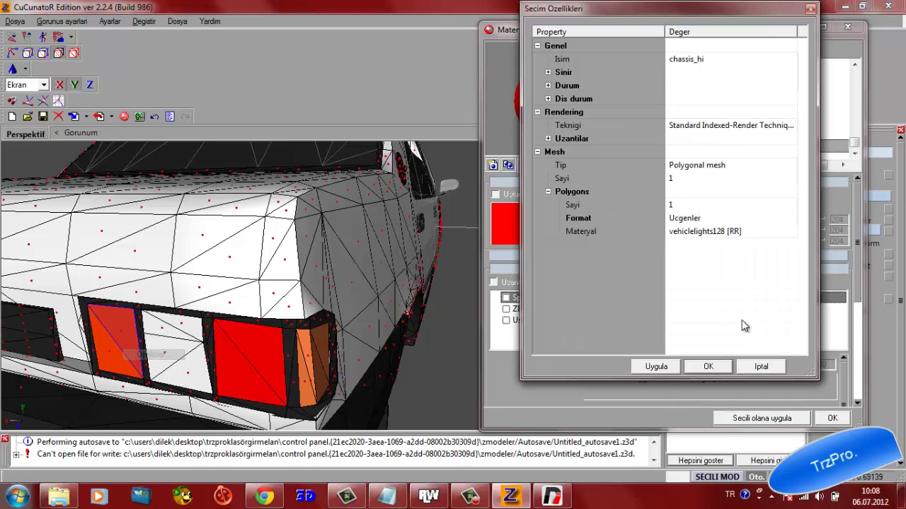
{"action": "left_click", "coordinate": [762, 233]}
{"action": "left_click", "coordinate": [790, 232]}
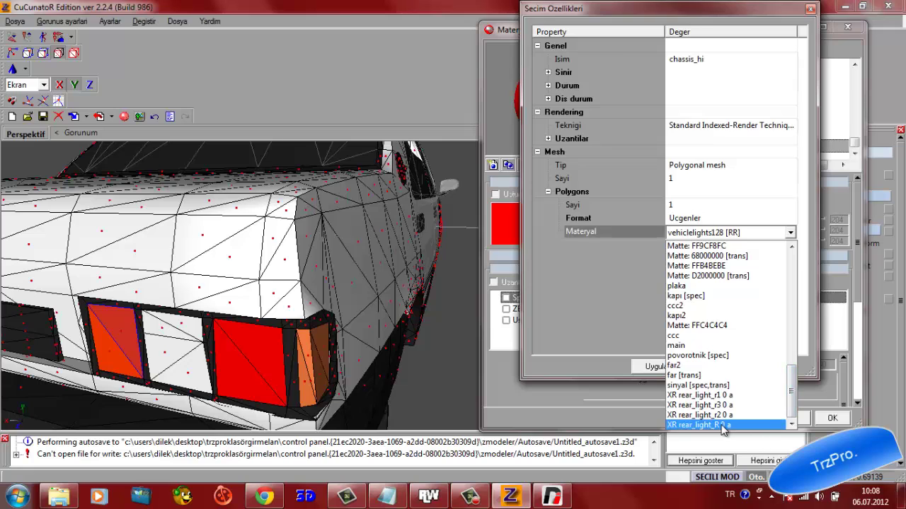
{"action": "left_click", "coordinate": [707, 425]}
{"action": "left_click", "coordinate": [701, 367]}
{"action": "right_click", "coordinate": [112, 354]}
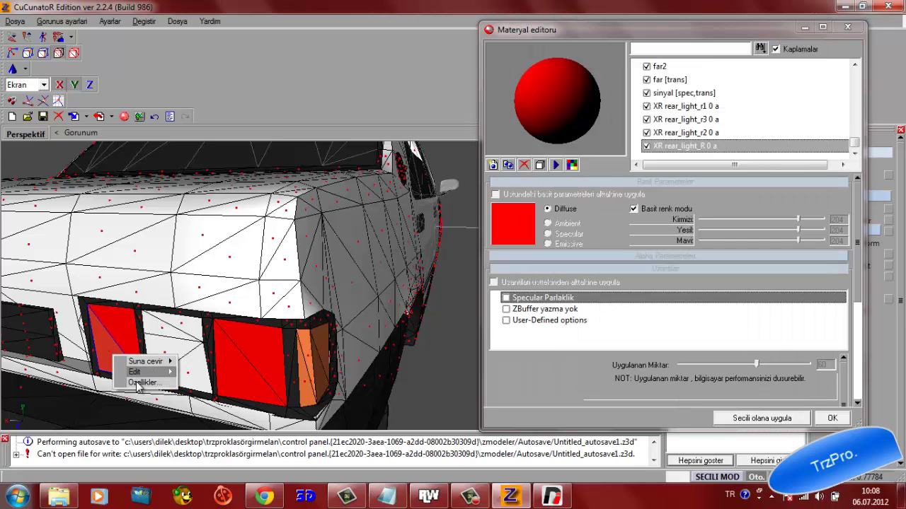
{"action": "left_click", "coordinate": [145, 375]}
{"action": "left_click", "coordinate": [722, 234]}
{"action": "left_click", "coordinate": [790, 232]}
{"action": "scroll", "coordinate": [789, 308], "scroll_direction": "down", "scroll_amount": 3}
{"action": "scroll", "coordinate": [789, 308], "scroll_direction": "down", "scroll_amount": 3}
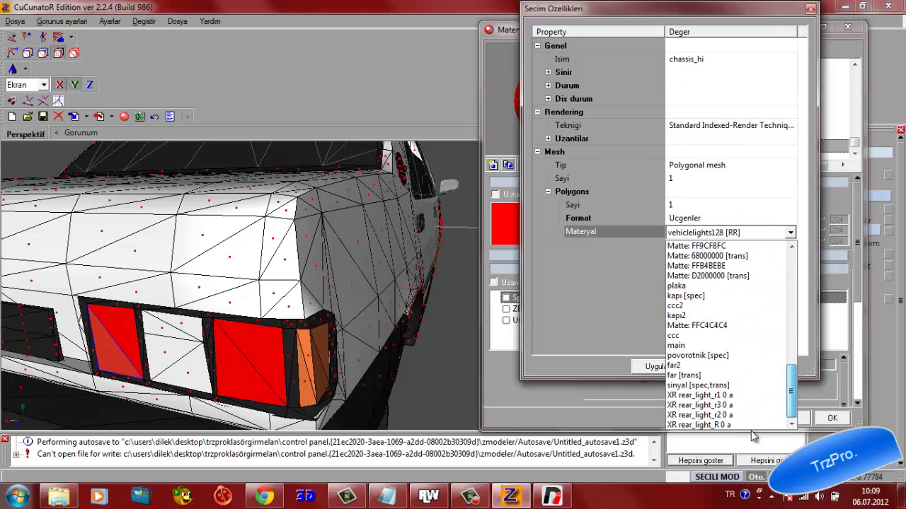
{"action": "left_click", "coordinate": [714, 425]}
{"action": "left_click", "coordinate": [704, 366]}
Facing the rear lights, set another tail-light polygon's material to XR rear_light_R 0 a.
{"action": "middle_click_drag", "start_coordinate": [304, 283], "coordinate": [276, 249]}
{"action": "right_click", "coordinate": [329, 269]}
{"action": "left_click", "coordinate": [359, 294]}
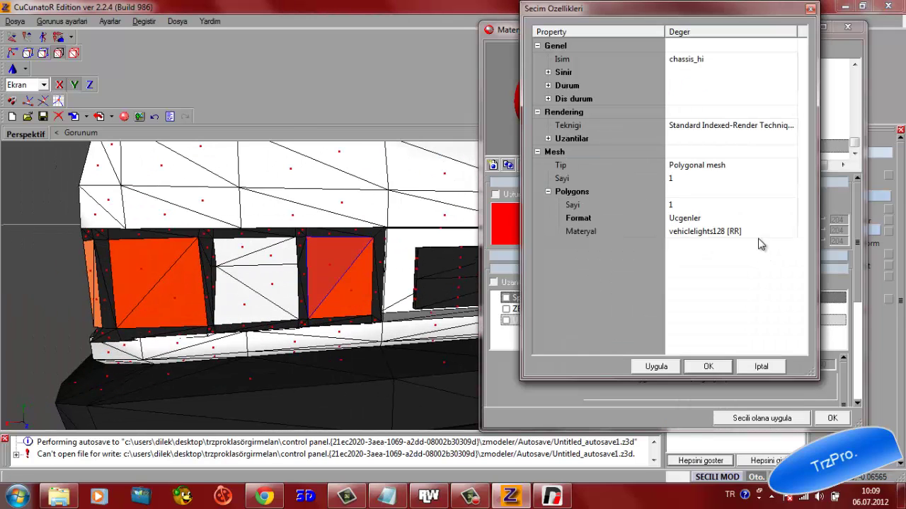
{"action": "left_click", "coordinate": [721, 232]}
{"action": "left_click", "coordinate": [791, 232]}
{"action": "scroll", "coordinate": [779, 318], "scroll_direction": "down", "scroll_amount": 5}
{"action": "left_click", "coordinate": [715, 425]}
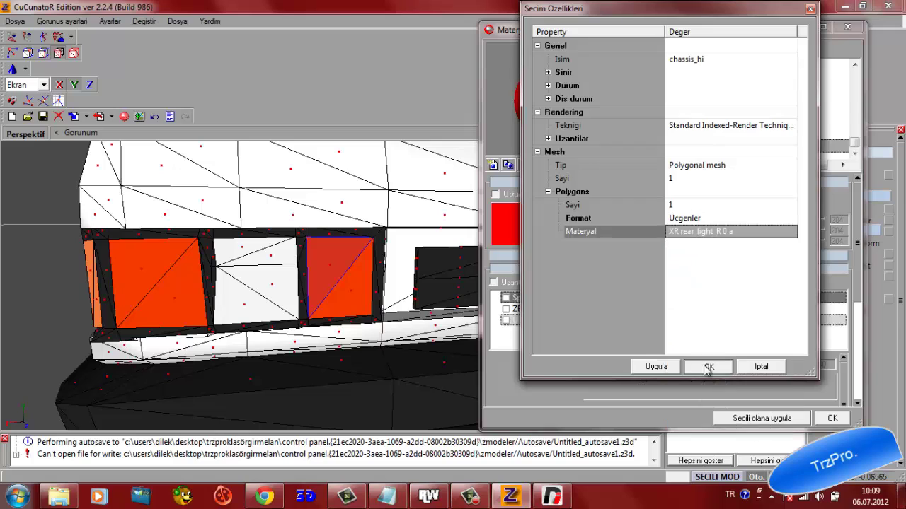
{"action": "left_click", "coordinate": [707, 367]}
{"action": "right_click", "coordinate": [352, 290]}
{"action": "left_click", "coordinate": [382, 320]}
{"action": "left_click", "coordinate": [760, 233]}
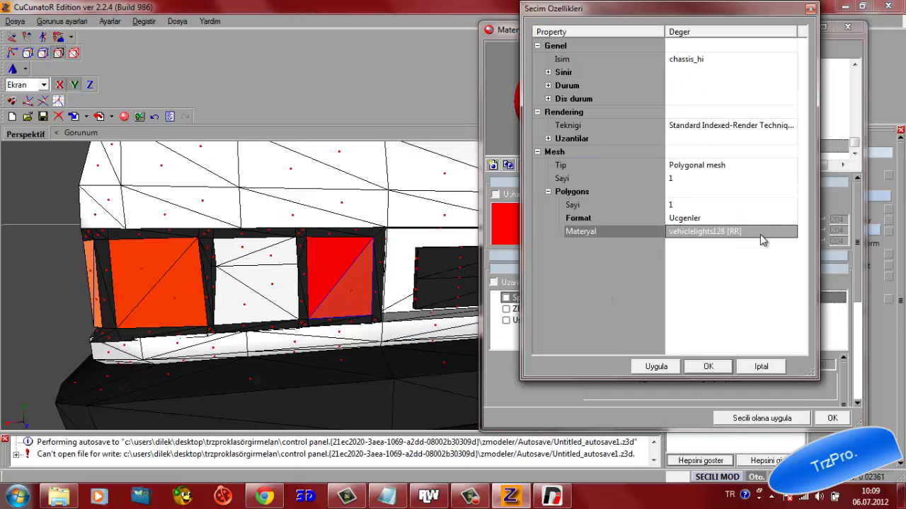
{"action": "left_click", "coordinate": [790, 232]}
{"action": "scroll", "coordinate": [778, 318], "scroll_direction": "down", "scroll_amount": 5}
{"action": "left_click", "coordinate": [715, 422]}
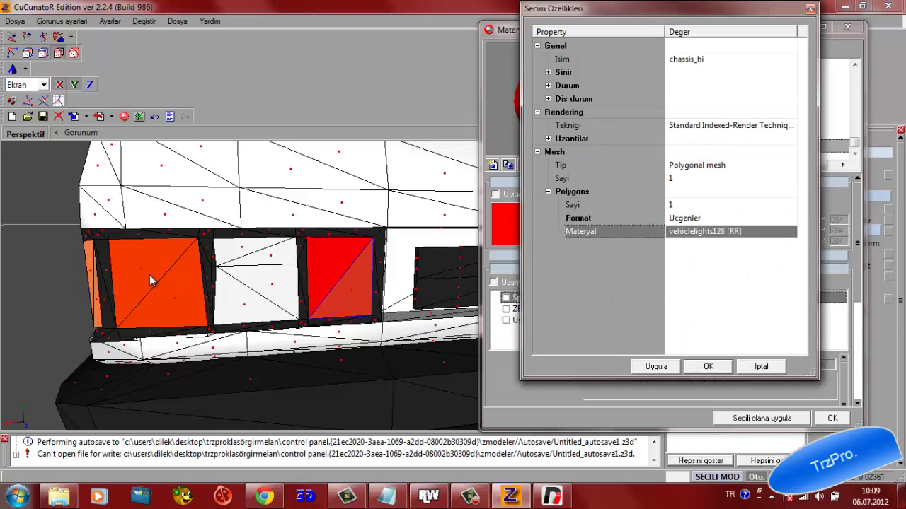
{"action": "left_click", "coordinate": [708, 367]}
Give the left and right light polygons the XR rear_light_R 0 a material.
{"action": "left_click", "coordinate": [177, 298]}
{"action": "right_click", "coordinate": [174, 295]}
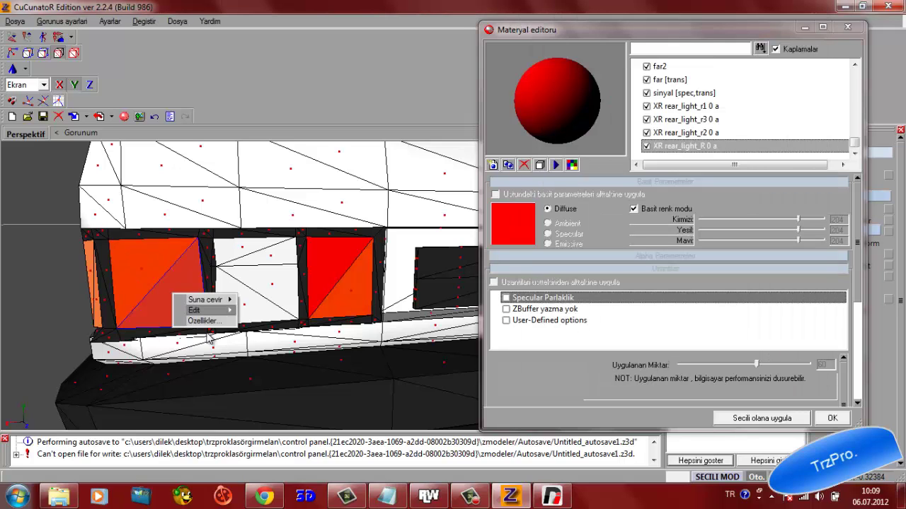
{"action": "left_click", "coordinate": [202, 321]}
{"action": "left_click", "coordinate": [752, 235]}
{"action": "left_click", "coordinate": [790, 233]}
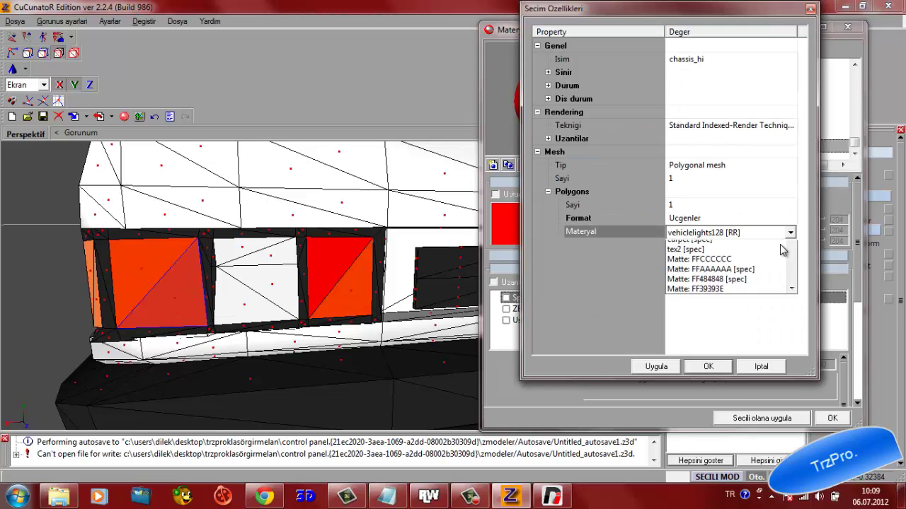
{"action": "scroll", "coordinate": [778, 318], "scroll_direction": "down", "scroll_amount": 10}
{"action": "left_click", "coordinate": [707, 425]}
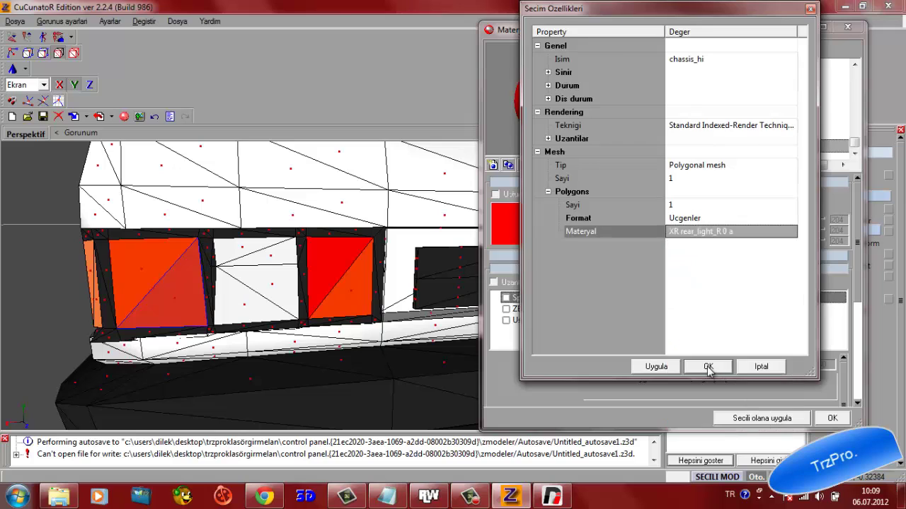
{"action": "left_click", "coordinate": [709, 367]}
{"action": "left_click", "coordinate": [340, 286]}
{"action": "right_click", "coordinate": [346, 284]}
{"action": "left_click", "coordinate": [379, 313]}
{"action": "left_click", "coordinate": [742, 234]}
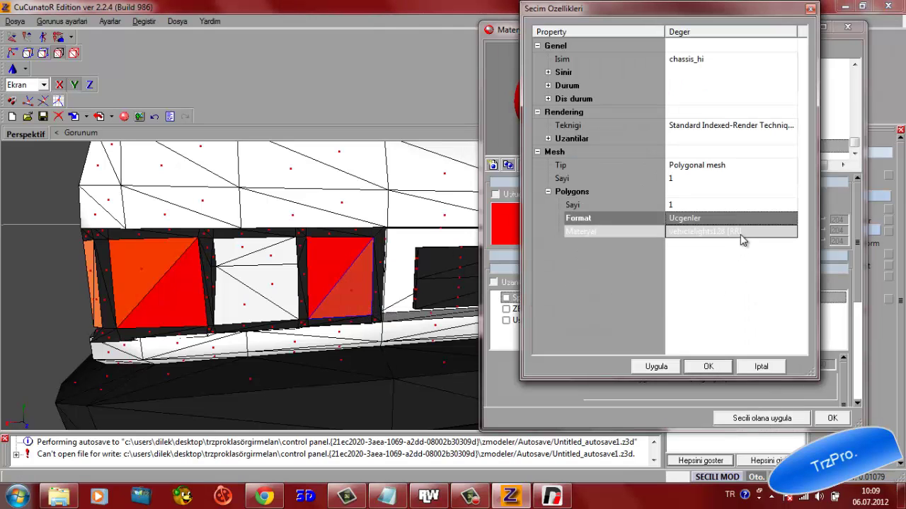
{"action": "left_click", "coordinate": [790, 232]}
{"action": "scroll", "coordinate": [801, 325], "scroll_direction": "down", "scroll_amount": 10}
{"action": "left_click", "coordinate": [762, 424]}
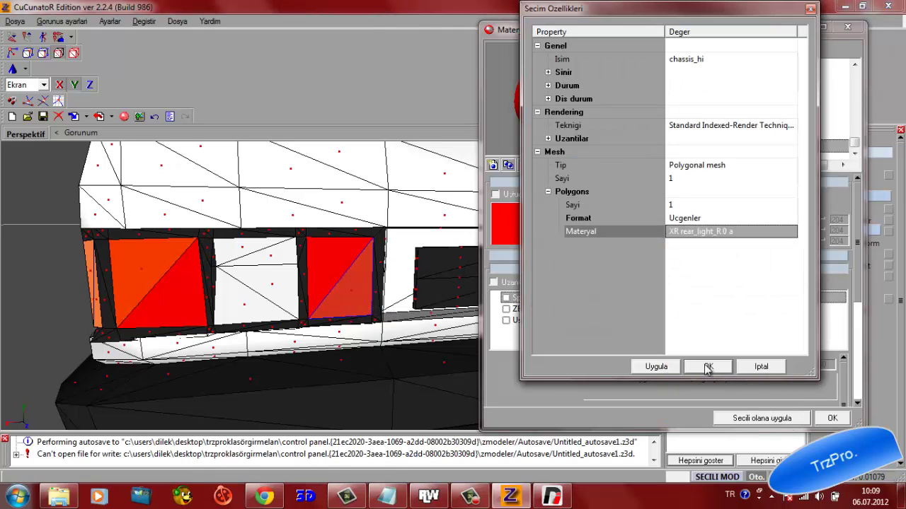
{"action": "left_click", "coordinate": [708, 365]}
Set the last left light polygon to XR rear_light_R 0 a, then switch to Notepad.
{"action": "left_click", "coordinate": [113, 267]}
{"action": "right_click", "coordinate": [135, 269]}
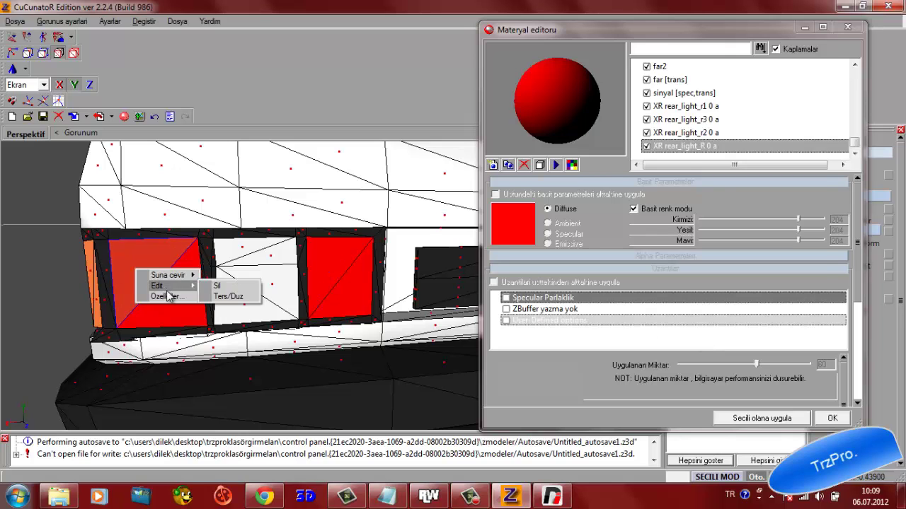
{"action": "left_click", "coordinate": [167, 297]}
{"action": "left_click", "coordinate": [707, 233]}
{"action": "scroll", "coordinate": [798, 321], "scroll_direction": "down", "scroll_amount": 10}
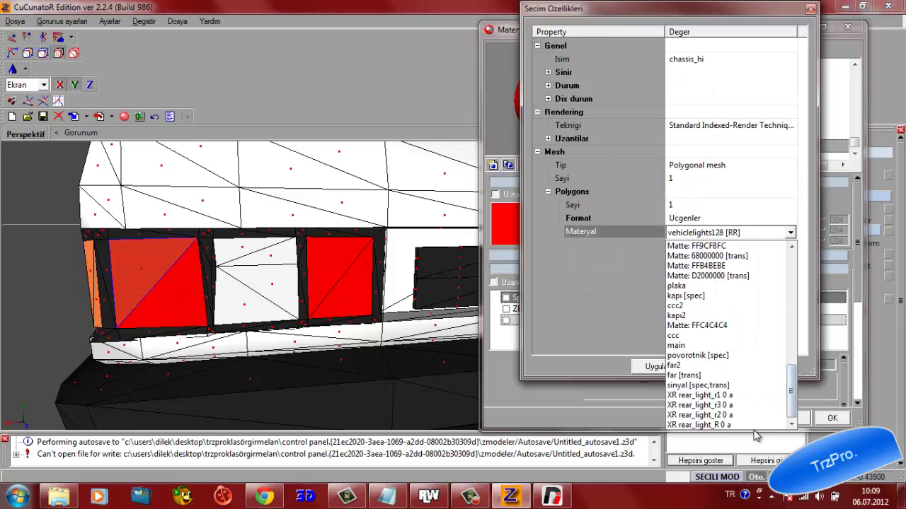
{"action": "left_click", "coordinate": [754, 424]}
{"action": "left_click", "coordinate": [708, 366]}
{"action": "scroll", "coordinate": [239, 229], "scroll_direction": "down", "scroll_amount": 10}
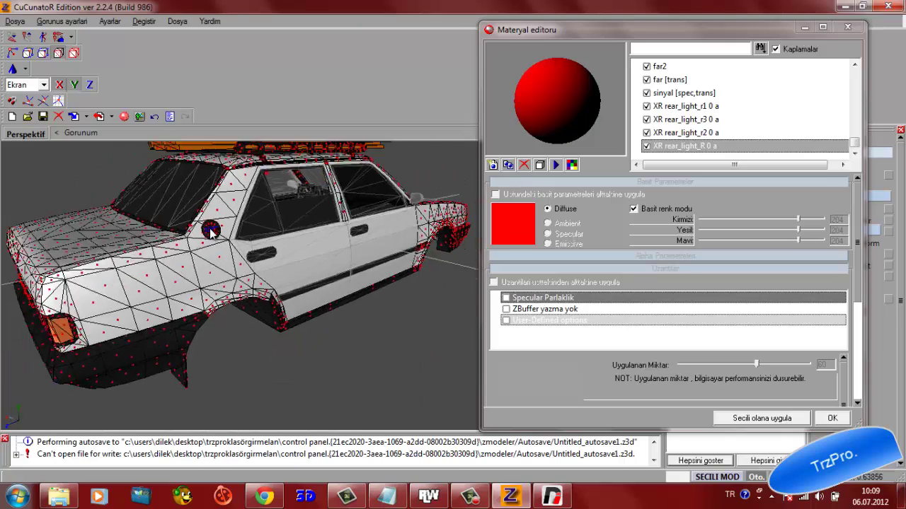
{"action": "scroll", "coordinate": [239, 229], "scroll_direction": "up", "scroll_amount": 10}
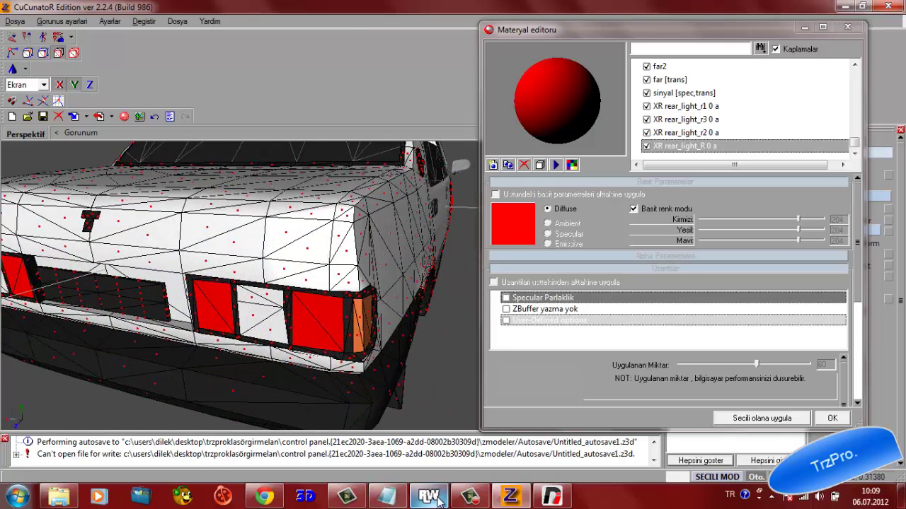
{"action": "left_click", "coordinate": [381, 499]}
Add the note line 'Stoplar biti şimdi kaplamaya devam ede' and switch back to ZModeler.
{"action": "key", "text": "Caps_Lock"}
{"action": "key", "text": "Return"}
{"action": "type", "text": "S"}
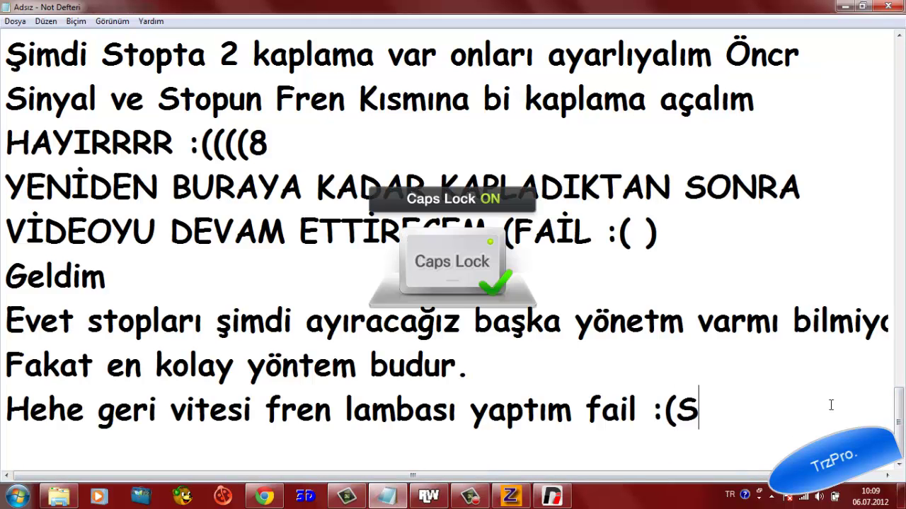
{"action": "type", "text": "T"}
{"action": "key", "text": "Caps_Lock"}
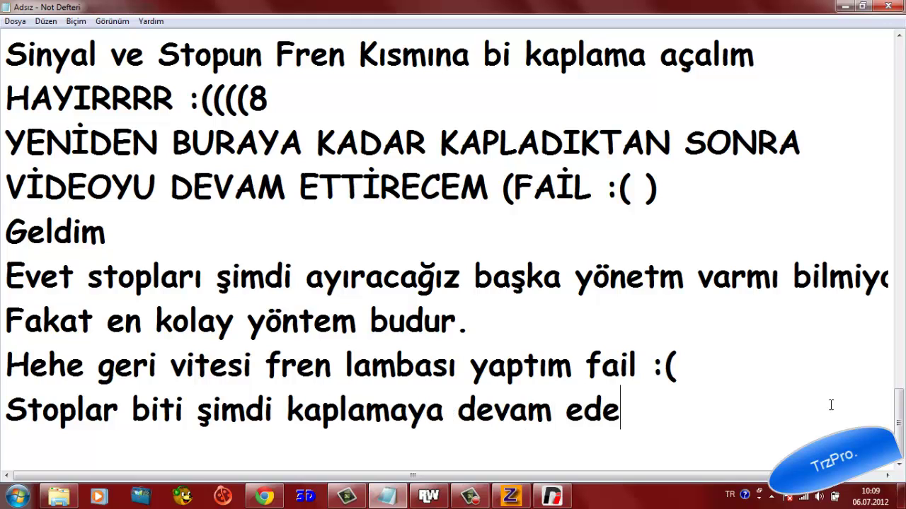
{"action": "key", "text": "alt+Tab"}
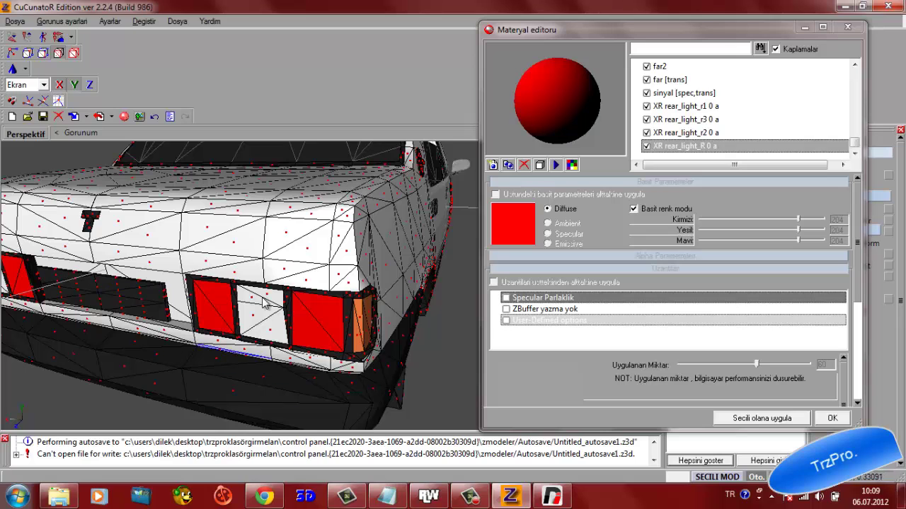
Assign XR rear-light materials to two triangles at the top of the middle lamp.
{"action": "right_click", "coordinate": [254, 302]}
{"action": "left_click", "coordinate": [276, 306]}
{"action": "left_click", "coordinate": [684, 234]}
{"action": "left_click", "coordinate": [790, 232]}
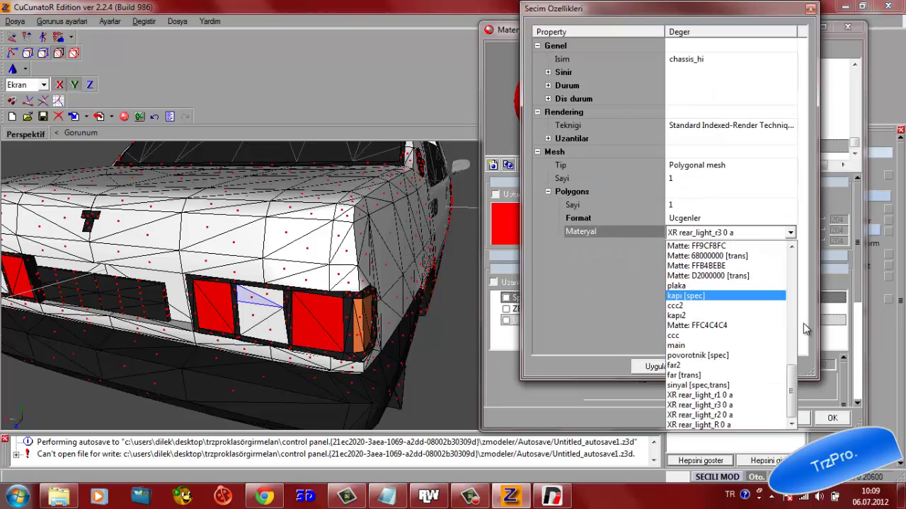
{"action": "left_click", "coordinate": [699, 425]}
{"action": "left_click", "coordinate": [711, 369]}
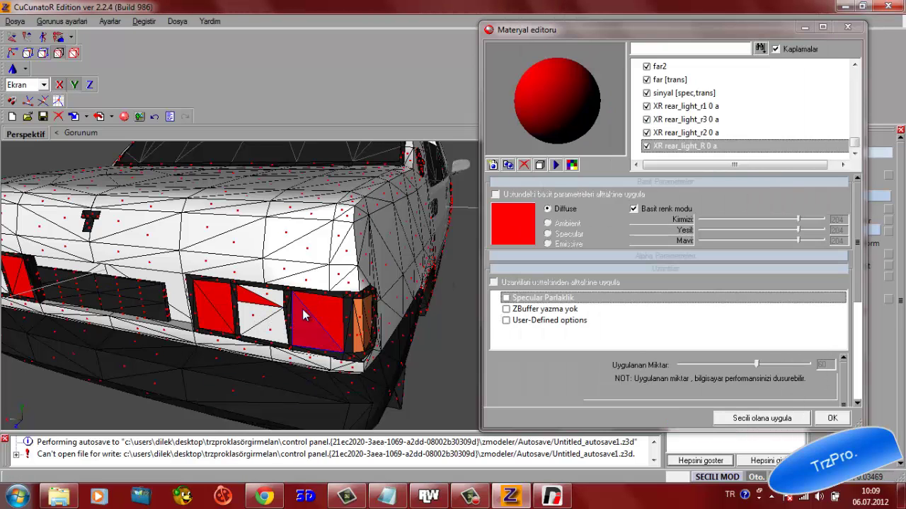
{"action": "right_click", "coordinate": [279, 305]}
{"action": "left_click", "coordinate": [290, 309]}
{"action": "left_click", "coordinate": [683, 233]}
{"action": "left_click", "coordinate": [790, 232]}
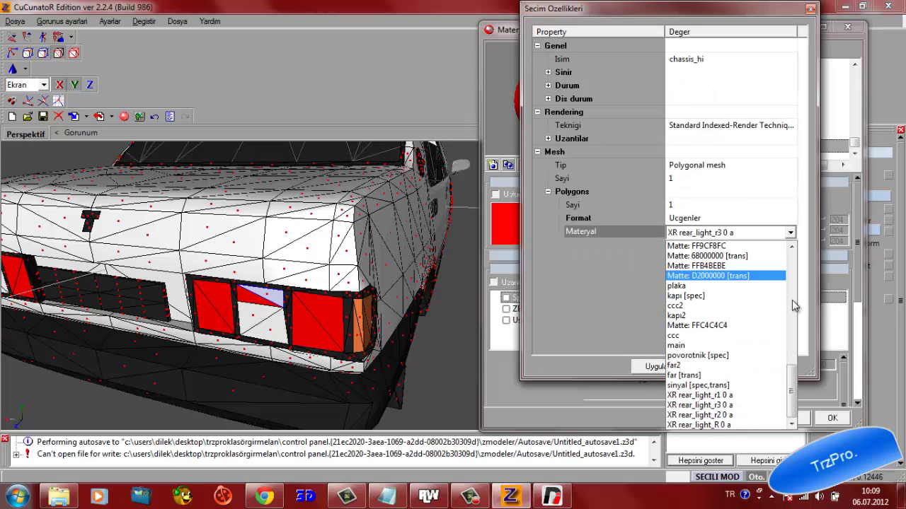
{"action": "left_click", "coordinate": [721, 425]}
{"action": "left_click", "coordinate": [704, 368]}
Turn the car to the other tail light and give one of its triangles an XR rear-light material.
{"action": "scroll", "coordinate": [332, 242], "scroll_direction": "down", "scroll_amount": 2}
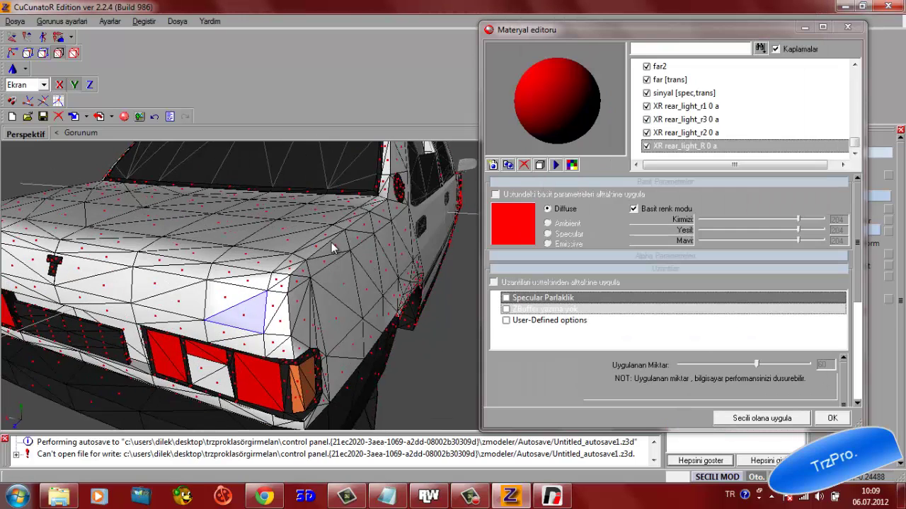
{"action": "middle_click_drag", "start_coordinate": [331, 242], "coordinate": [212, 254]}
{"action": "scroll", "coordinate": [186, 259], "scroll_direction": "up", "scroll_amount": 3}
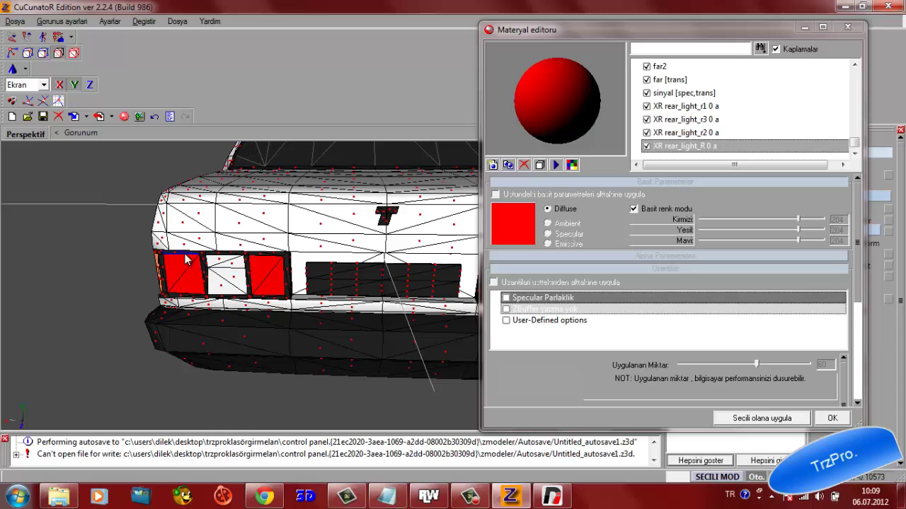
{"action": "right_click", "coordinate": [227, 263]}
{"action": "left_click", "coordinate": [237, 268]}
{"action": "left_click", "coordinate": [672, 232]}
{"action": "left_click", "coordinate": [791, 232]}
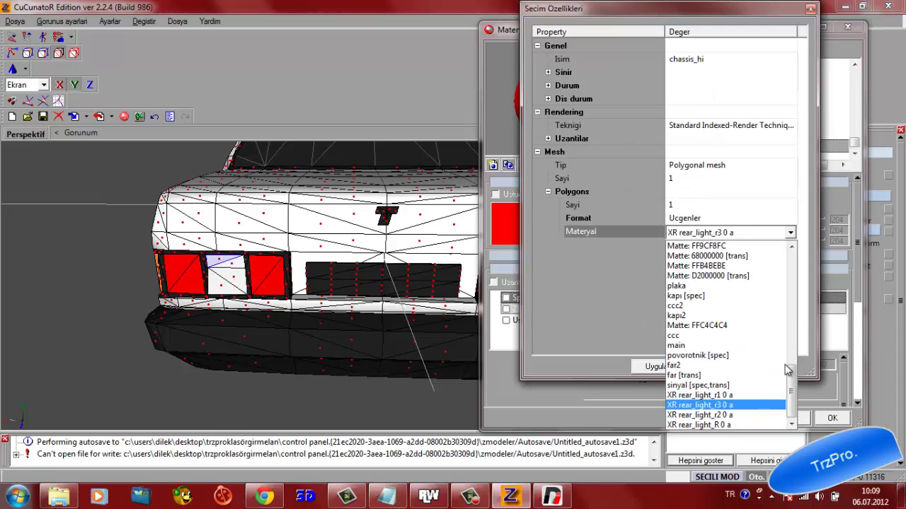
{"action": "left_click", "coordinate": [701, 425]}
{"action": "left_click", "coordinate": [704, 368]}
Reassign the next tail-light triangle to 'XR rear_light_r2 0 a' and close the material editor.
{"action": "right_click", "coordinate": [248, 265]}
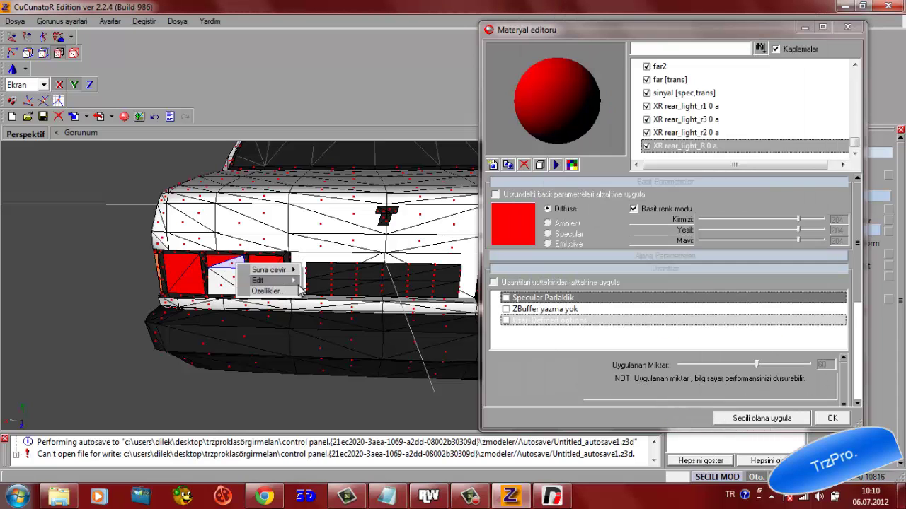
{"action": "left_click", "coordinate": [268, 291]}
{"action": "left_click", "coordinate": [734, 232]}
{"action": "left_click", "coordinate": [790, 233]}
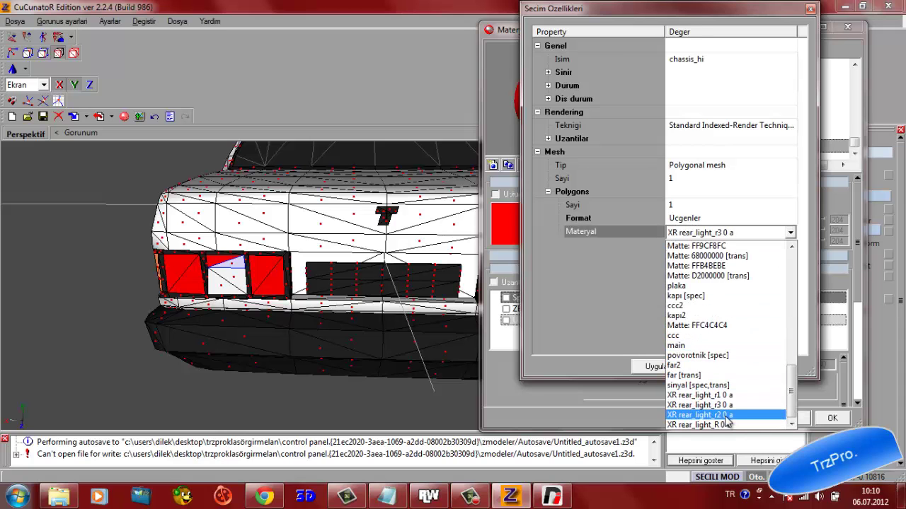
{"action": "left_click", "coordinate": [726, 423]}
{"action": "left_click", "coordinate": [704, 369]}
{"action": "left_click", "coordinate": [832, 418]}
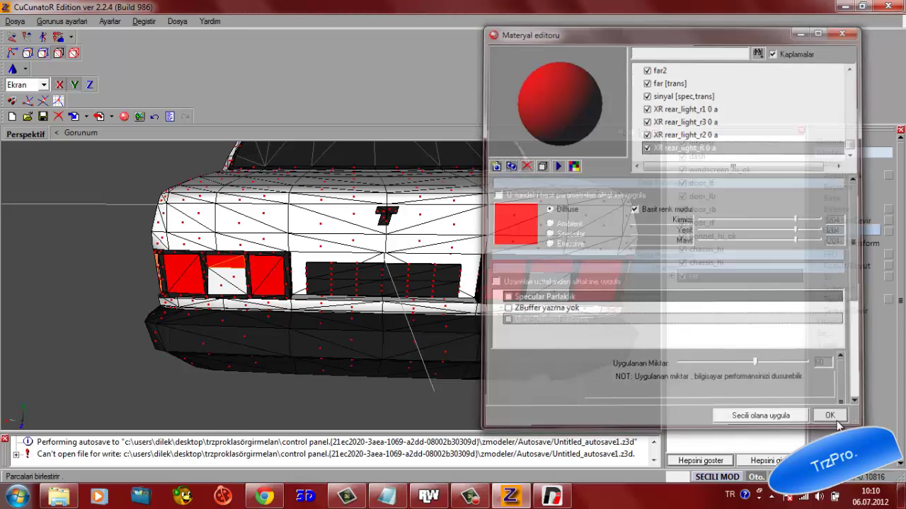
Hide the vertex markers and maximize the shaded 3D view of the car.
{"action": "middle_click_drag", "start_coordinate": [368, 304], "coordinate": [665, 108]}
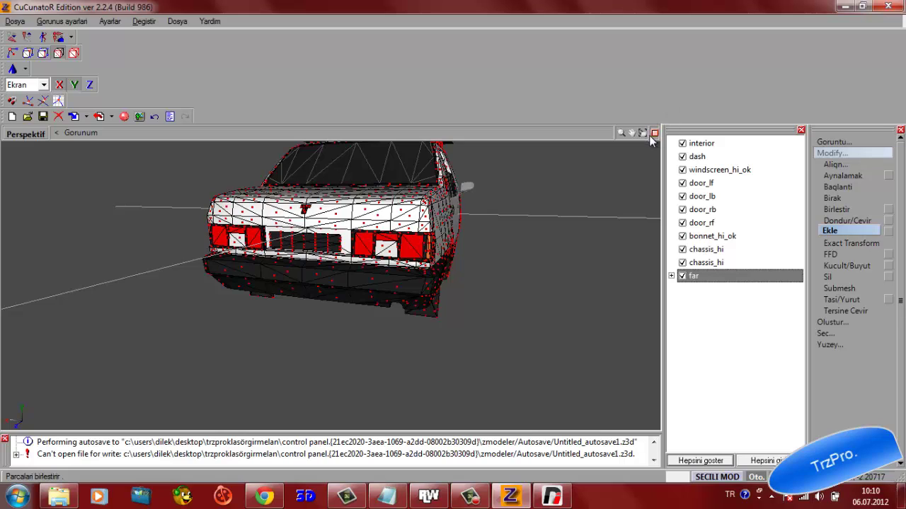
{"action": "left_click", "coordinate": [73, 53]}
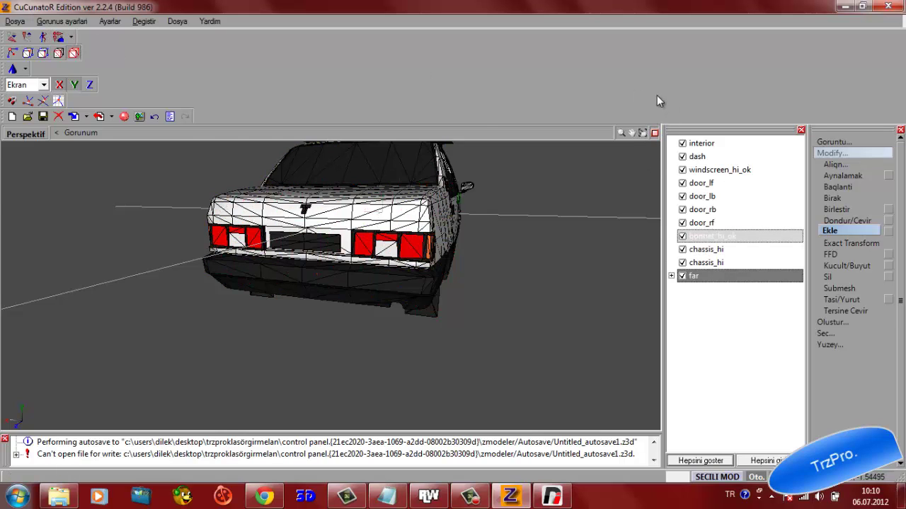
{"action": "left_click", "coordinate": [655, 133]}
{"action": "left_click", "coordinate": [654, 317]}
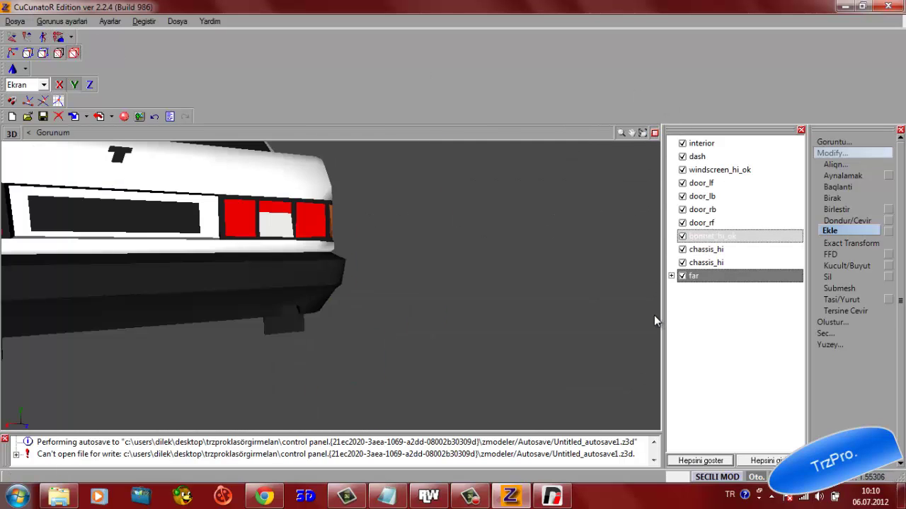
Orbit from a rear three-quarter to a front-left view, then restore the four-view layout.
{"action": "scroll", "coordinate": [660, 318], "scroll_direction": "down", "scroll_amount": 2}
{"action": "middle_click_drag", "start_coordinate": [660, 319], "coordinate": [142, 213]}
{"action": "scroll", "coordinate": [453, 409], "scroll_direction": "up", "scroll_amount": 2}
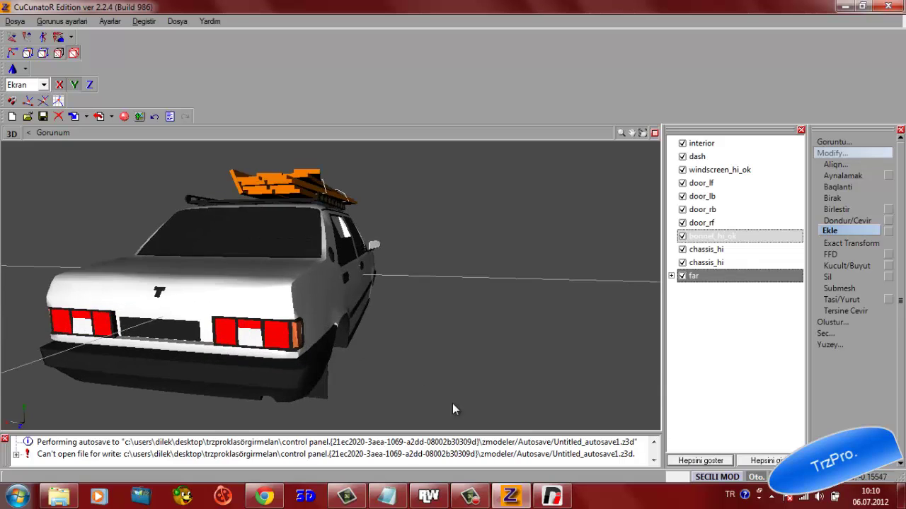
{"action": "middle_click_drag", "start_coordinate": [429, 424], "coordinate": [124, 233]}
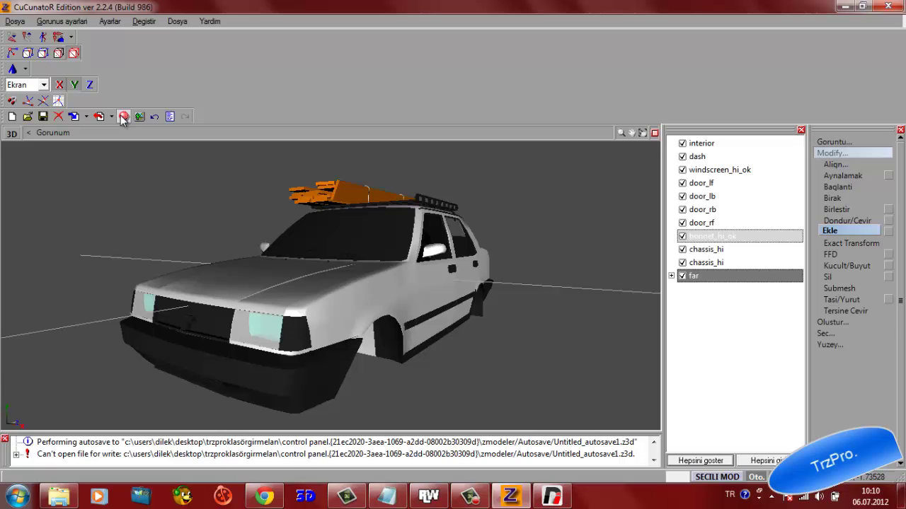
{"action": "left_click", "coordinate": [654, 133]}
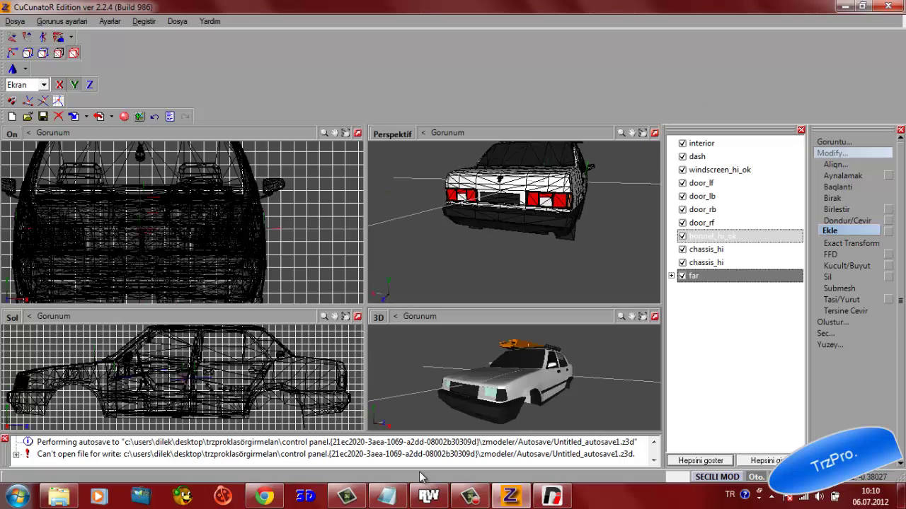
In Notepad, correct the stray characters at the end of the previous note.
{"action": "left_click", "coordinate": [387, 496]}
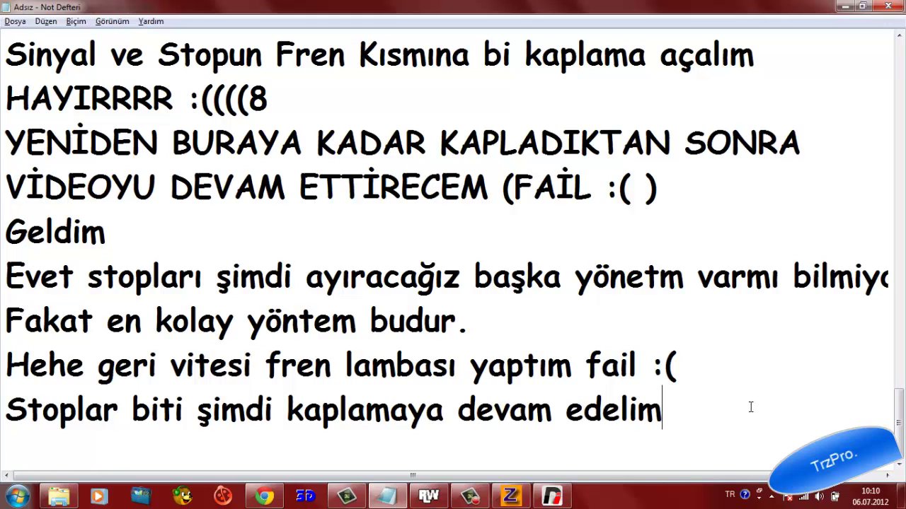
{"action": "key", "text": "Caps_Lock"}
{"action": "type", "text": "Me"}
{"action": "key", "text": "Caps_Lock"}
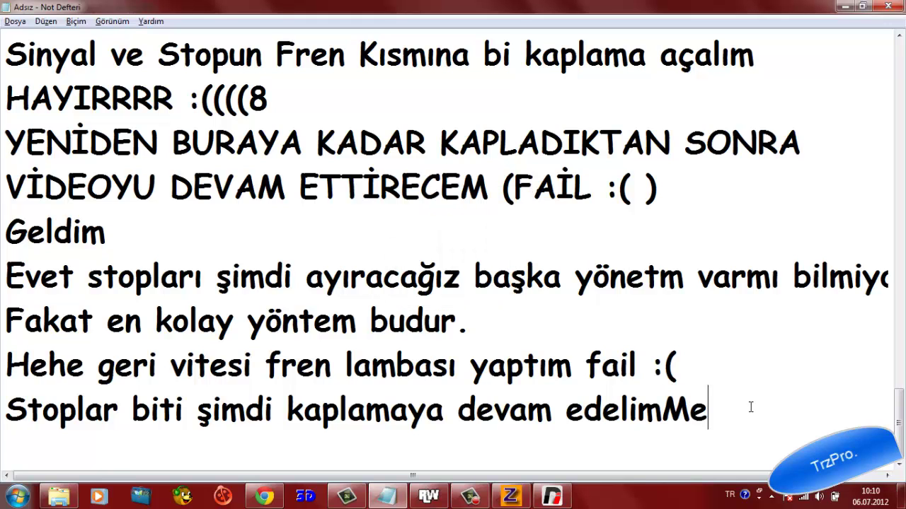
{"action": "key", "text": "BackSpace"}
{"action": "key", "text": "BackSpace"}
{"action": "type", "text": "4"}
{"action": "key", "text": "Return"}
{"action": "key", "text": "Caps_Lock"}
{"action": "key", "text": "BackSpace"}
{"action": "key", "text": "BackSpace"}
Add a new note line reading 'Mecburen panjuru araba renginde yapacağım :D'.
{"action": "key", "text": "Return"}
{"action": "type", "text": "M"}
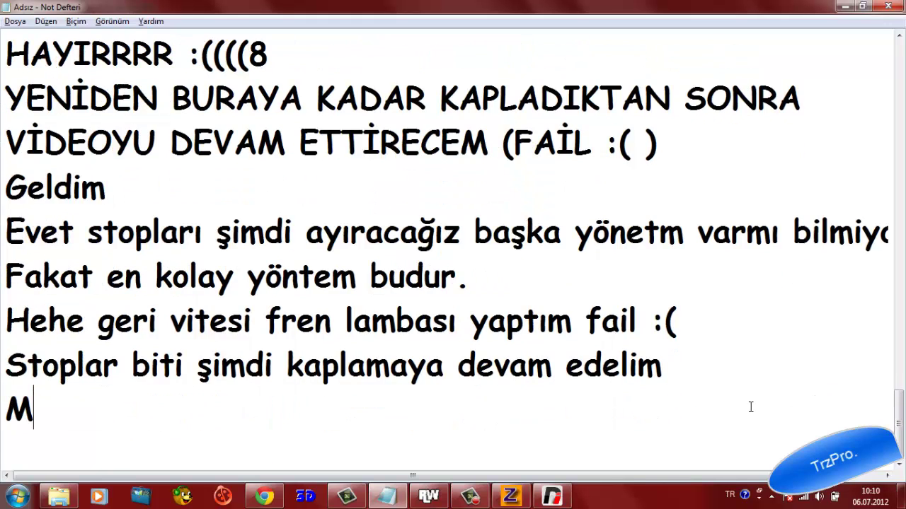
{"action": "key", "text": "Caps_Lock"}
{"action": "type", "text": "ecburen panjuru araba renginde yapacağı"}
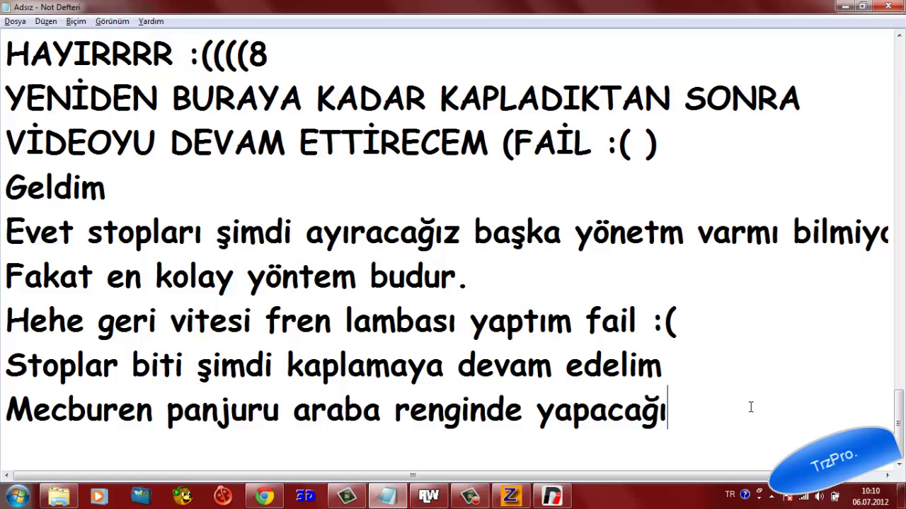
{"action": "type", "text": "m :"}
{"action": "key", "text": "Caps_Lock"}
{"action": "type", "text": "D"}
{"action": "key", "text": "Caps_Lock"}
Return to ZModeler, maximize the perspective view and orbit to face the chassis_hi front grille.
{"action": "key", "text": "alt+Tab"}
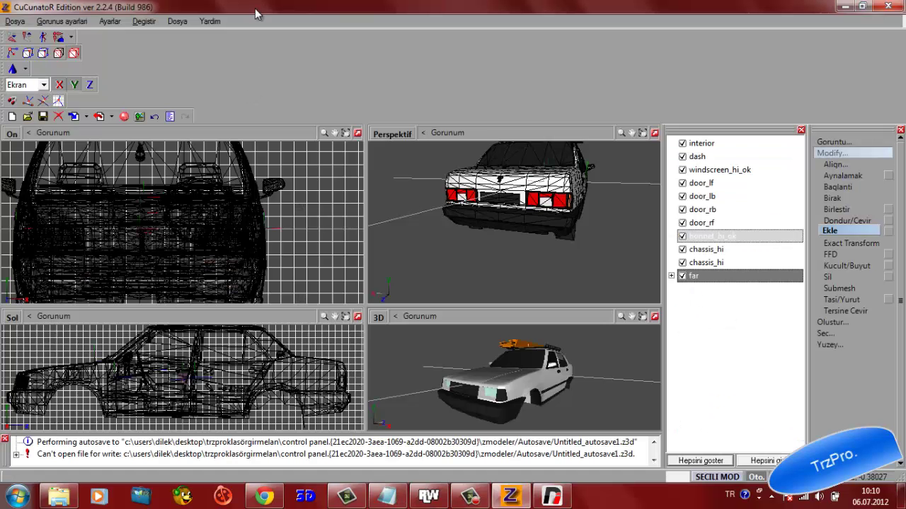
{"action": "left_click", "coordinate": [654, 133]}
{"action": "middle_click_drag", "start_coordinate": [547, 211], "coordinate": [371, 245]}
{"action": "scroll", "coordinate": [371, 245], "scroll_direction": "up", "scroll_amount": 3}
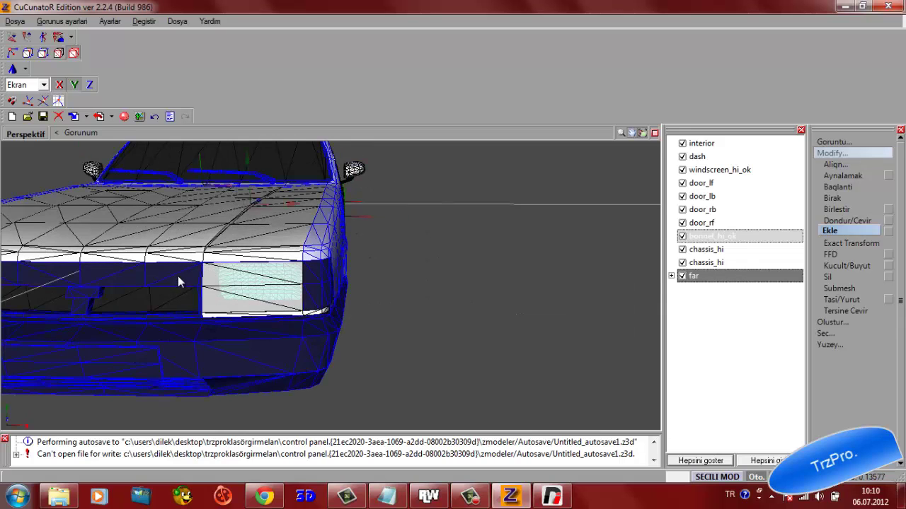
{"action": "left_click", "coordinate": [227, 353]}
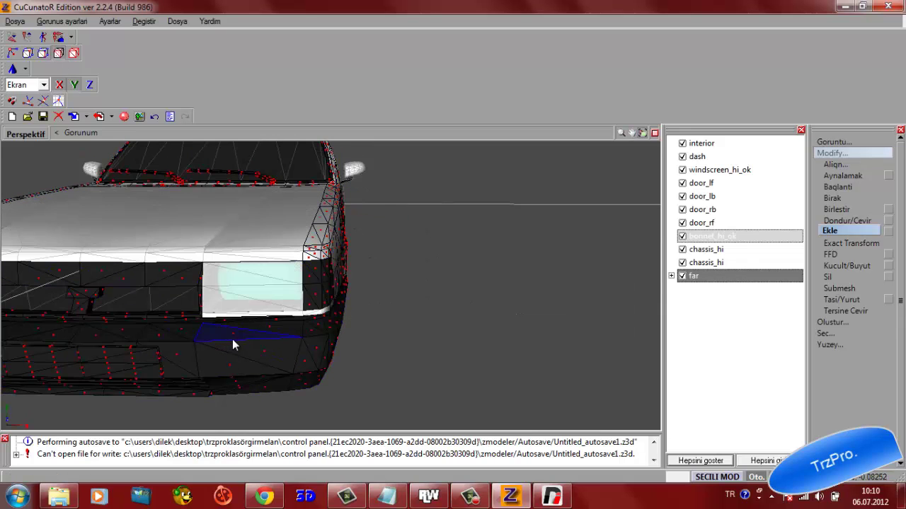
{"action": "middle_click_drag", "start_coordinate": [233, 340], "coordinate": [245, 340]}
Set the first two central grille faces to the XR RIGHT 0 a material.
{"action": "right_click", "coordinate": [312, 225]}
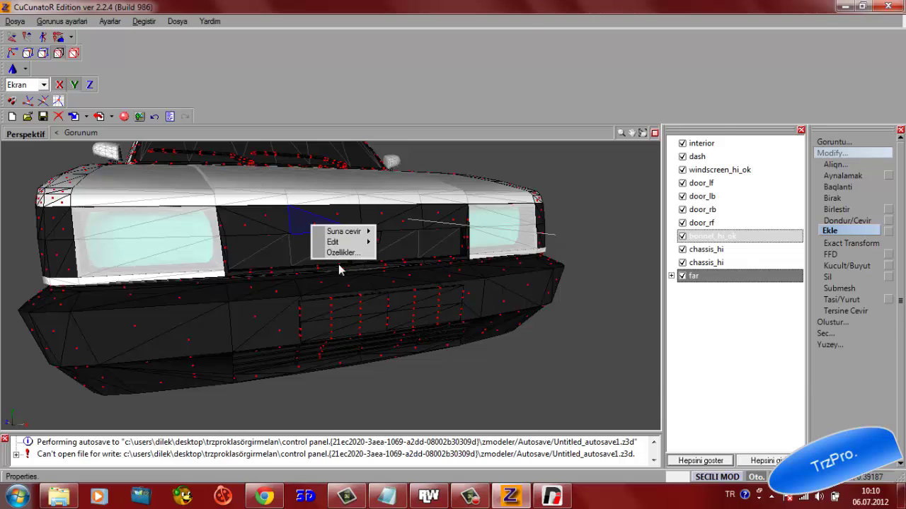
{"action": "left_click", "coordinate": [343, 253]}
{"action": "left_click", "coordinate": [736, 231]}
{"action": "left_click", "coordinate": [790, 232]}
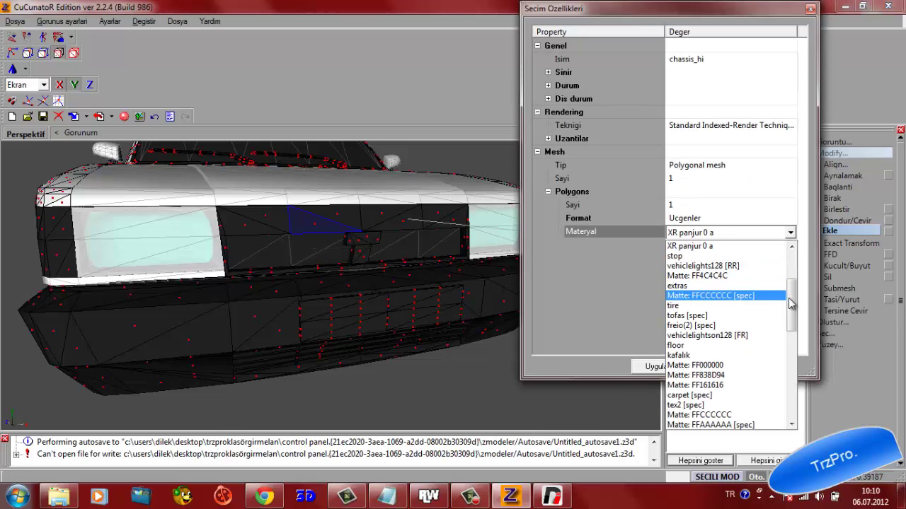
{"action": "scroll", "coordinate": [790, 303], "scroll_direction": "up", "scroll_amount": 1}
{"action": "left_click", "coordinate": [709, 285]}
{"action": "left_click", "coordinate": [710, 364]}
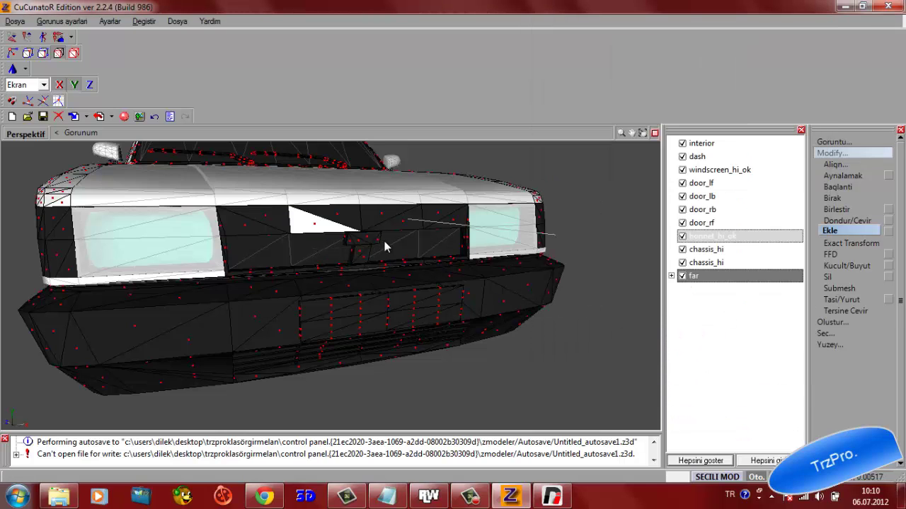
{"action": "right_click", "coordinate": [340, 220]}
{"action": "left_click", "coordinate": [364, 241]}
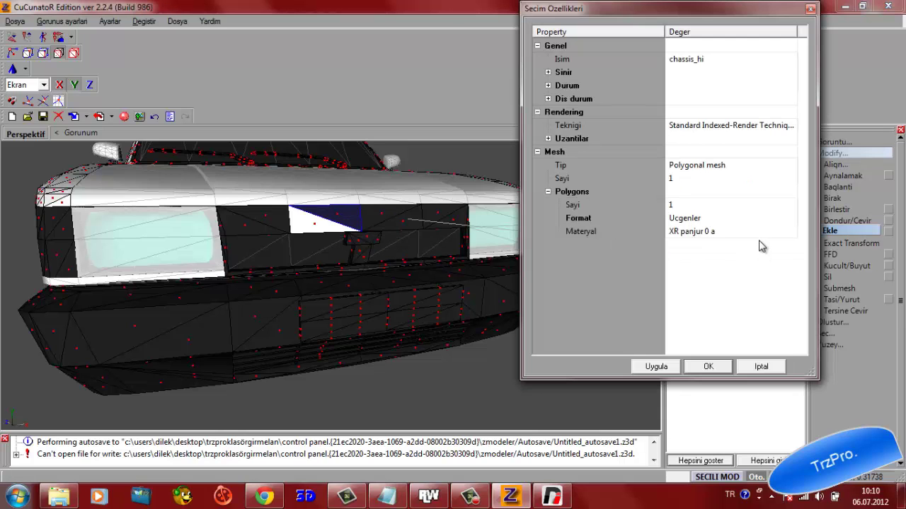
{"action": "left_click", "coordinate": [736, 232]}
{"action": "left_click", "coordinate": [790, 232]}
{"action": "scroll", "coordinate": [791, 305], "scroll_direction": "up", "scroll_amount": 3}
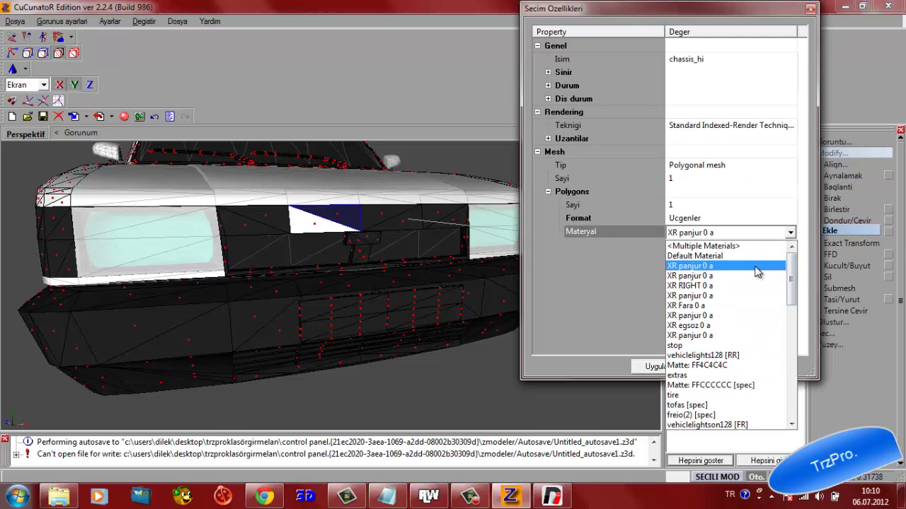
{"action": "left_click", "coordinate": [707, 285]}
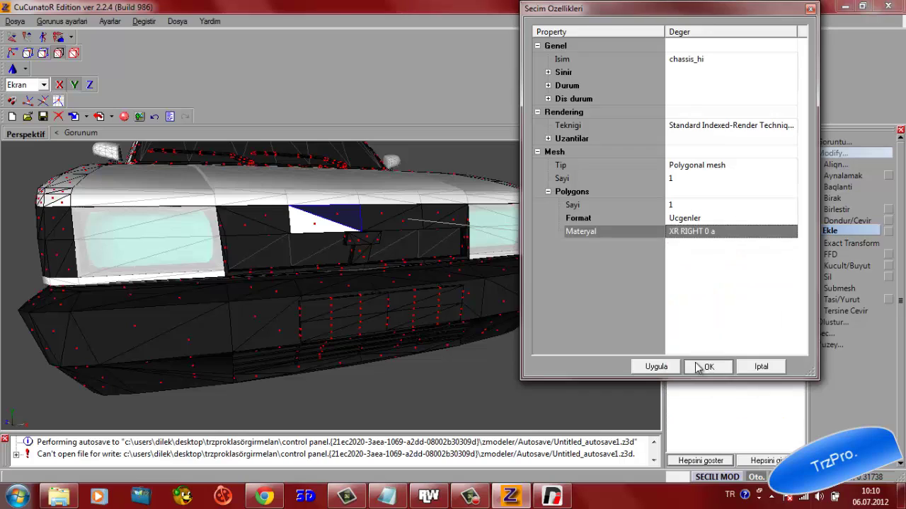
{"action": "left_click", "coordinate": [710, 365]}
{"action": "scroll", "coordinate": [360, 247], "scroll_direction": "up", "scroll_amount": 5}
Assign XR RIGHT 0 a to the next two grille faces further right.
{"action": "right_click", "coordinate": [389, 209]}
{"action": "left_click", "coordinate": [415, 229]}
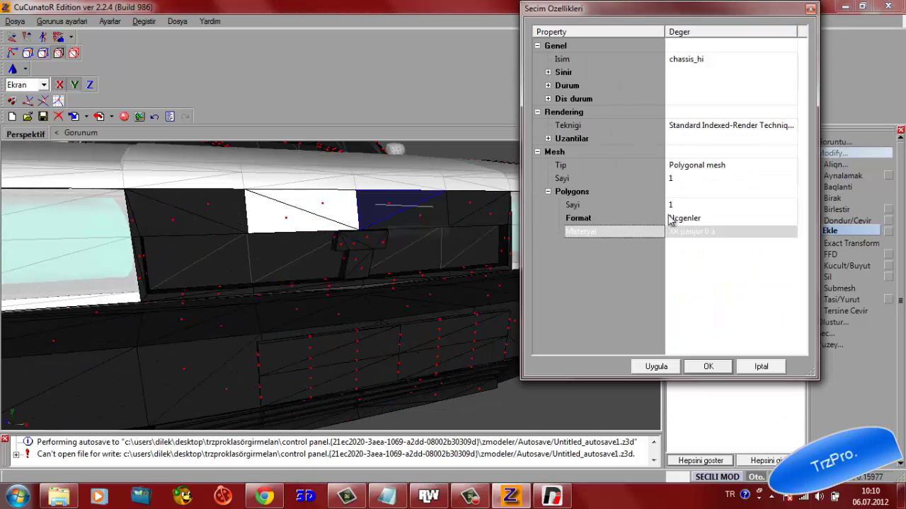
{"action": "left_click", "coordinate": [720, 232]}
{"action": "left_click", "coordinate": [752, 235]}
{"action": "scroll", "coordinate": [758, 289], "scroll_direction": "up", "scroll_amount": 3}
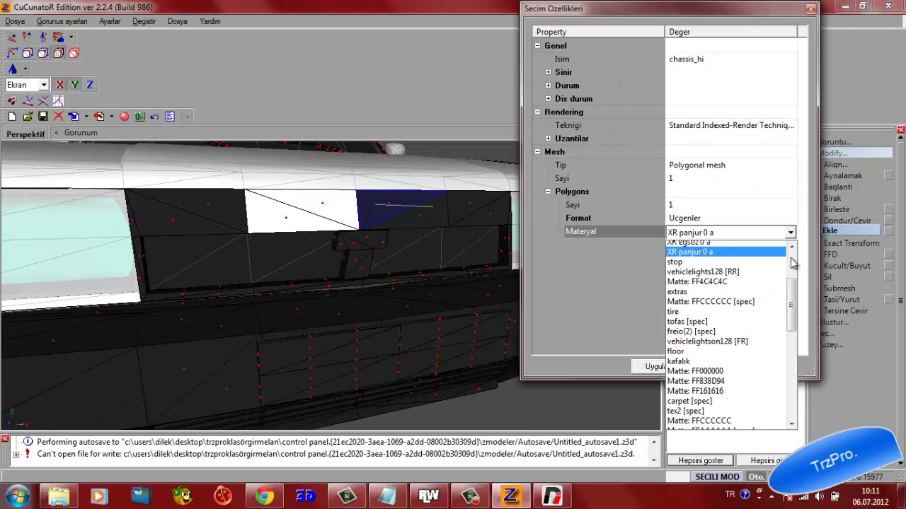
{"action": "left_click", "coordinate": [759, 286]}
{"action": "left_click", "coordinate": [710, 365]}
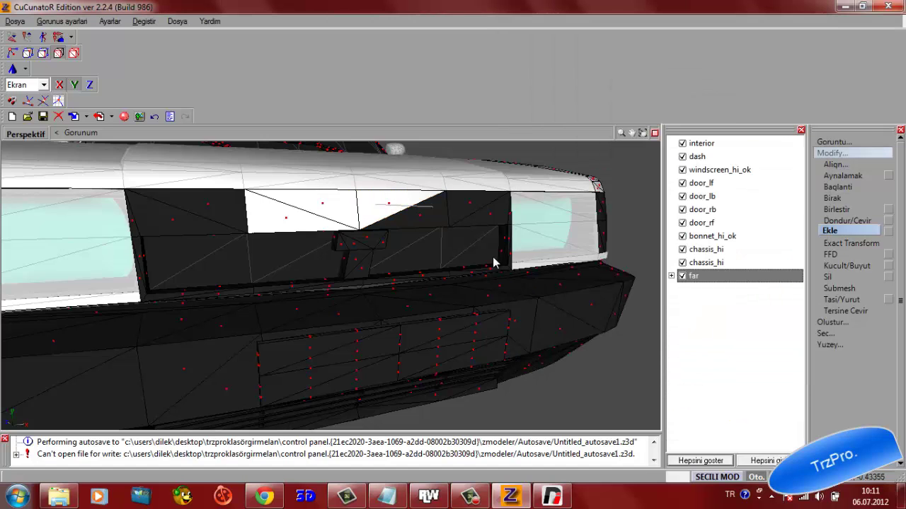
{"action": "right_click", "coordinate": [421, 222]}
{"action": "left_click", "coordinate": [467, 251]}
{"action": "left_click", "coordinate": [715, 232]}
{"action": "left_click", "coordinate": [790, 233]}
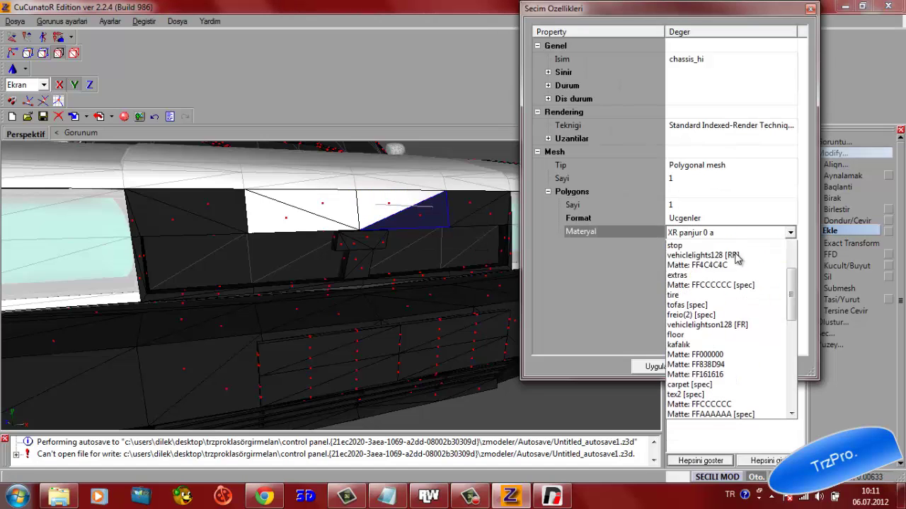
{"action": "scroll", "coordinate": [764, 306], "scroll_direction": "up", "scroll_amount": 2}
{"action": "left_click", "coordinate": [728, 286]}
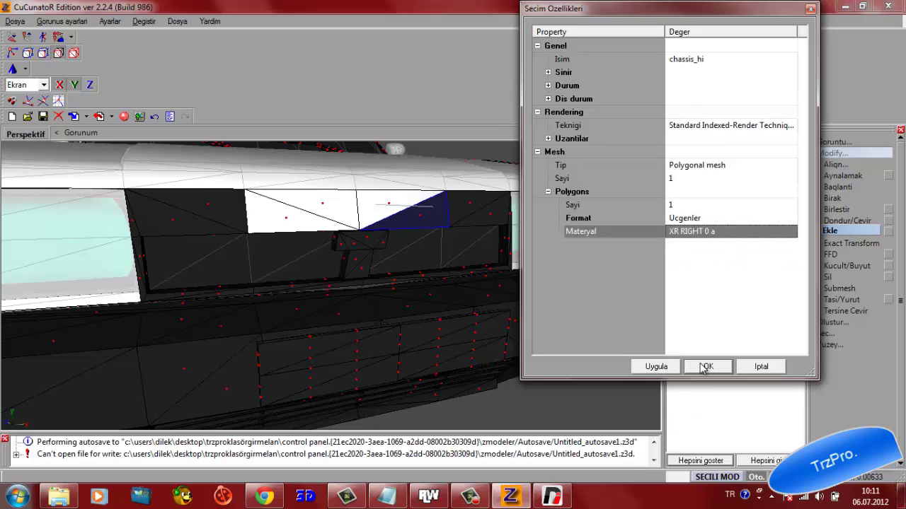
{"action": "left_click", "coordinate": [708, 365]}
Switch two more grille triangles on the right side to XR RIGHT 0 a.
{"action": "right_click", "coordinate": [467, 209]}
{"action": "left_click", "coordinate": [496, 239]}
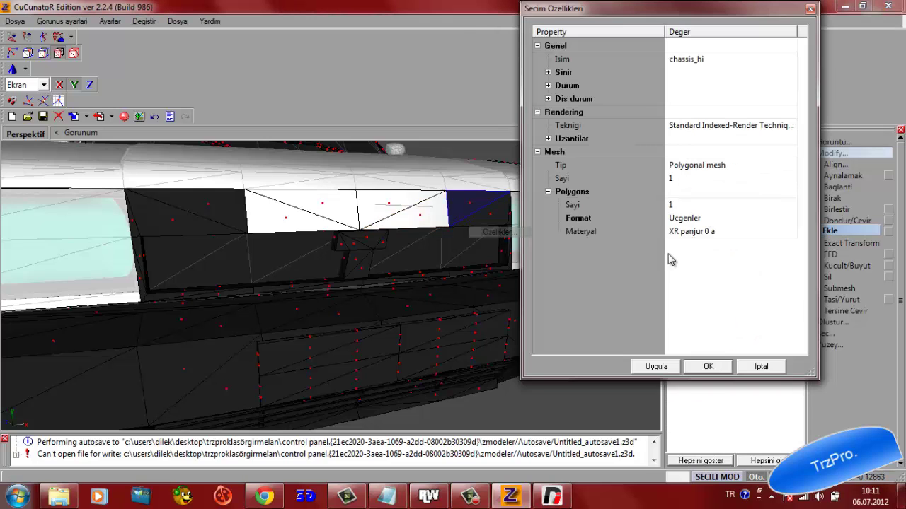
{"action": "left_click", "coordinate": [752, 233]}
{"action": "left_click", "coordinate": [790, 233]}
{"action": "scroll", "coordinate": [788, 305], "scroll_direction": "up", "scroll_amount": 3}
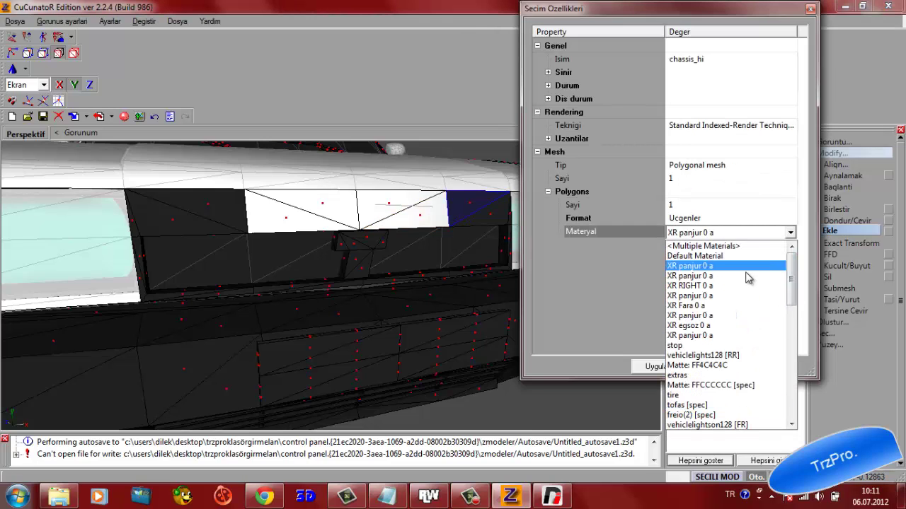
{"action": "left_click", "coordinate": [750, 285]}
{"action": "left_click", "coordinate": [704, 365]}
{"action": "left_click", "coordinate": [493, 225]}
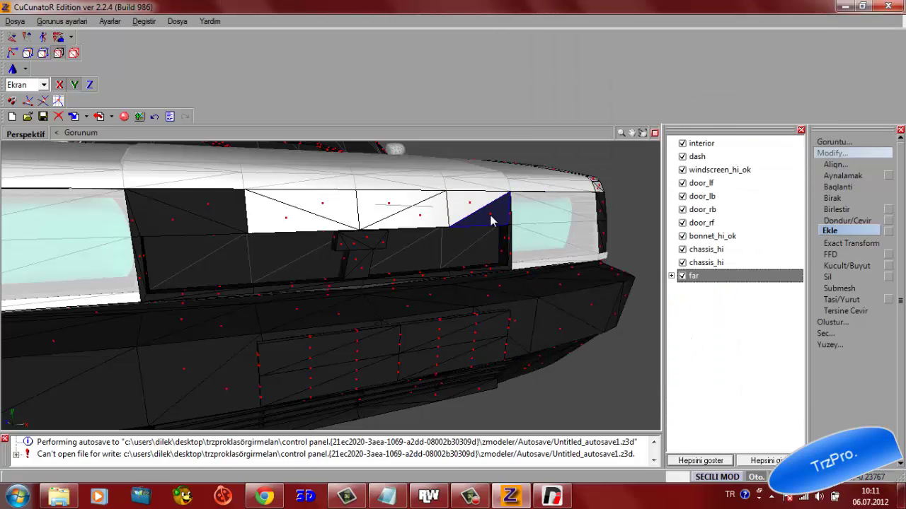
{"action": "right_click", "coordinate": [494, 223]}
{"action": "left_click", "coordinate": [499, 241]}
{"action": "left_click", "coordinate": [752, 234]}
{"action": "left_click", "coordinate": [790, 232]}
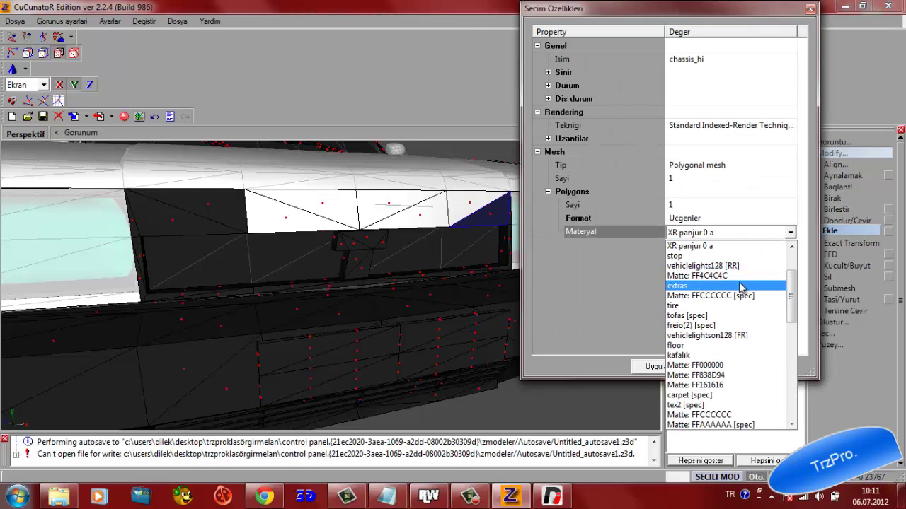
{"action": "scroll", "coordinate": [740, 287], "scroll_direction": "up", "scroll_amount": 3}
{"action": "left_click", "coordinate": [728, 285]}
{"action": "left_click", "coordinate": [706, 367]}
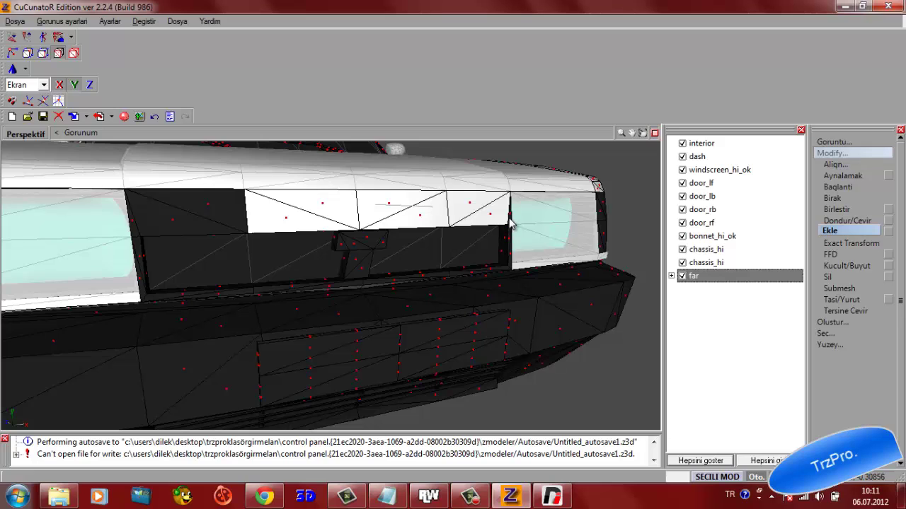
Give the rightmost selected grille face the XR RIGHT 0 a material.
{"action": "right_click", "coordinate": [510, 211]}
{"action": "left_click", "coordinate": [532, 239]}
{"action": "left_click", "coordinate": [697, 234]}
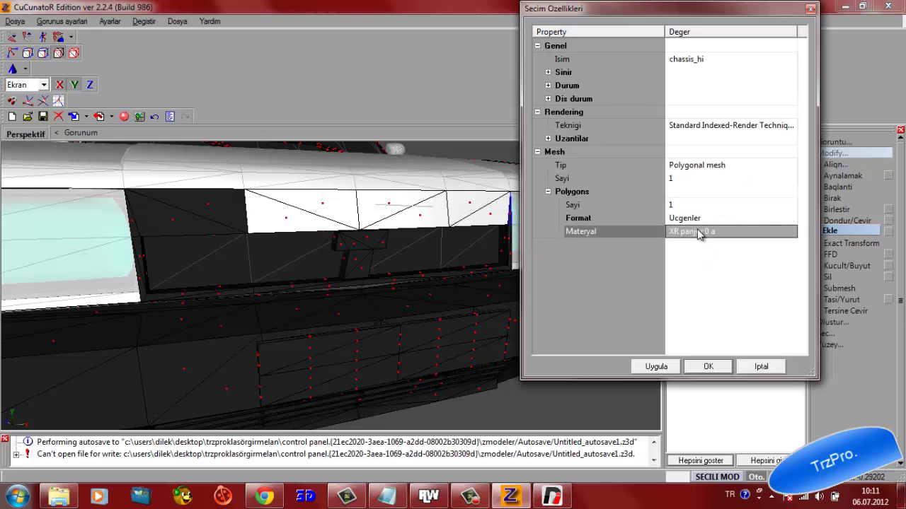
{"action": "left_click", "coordinate": [790, 233]}
{"action": "scroll", "coordinate": [729, 286], "scroll_direction": "up", "scroll_amount": 3}
{"action": "left_click", "coordinate": [729, 286]}
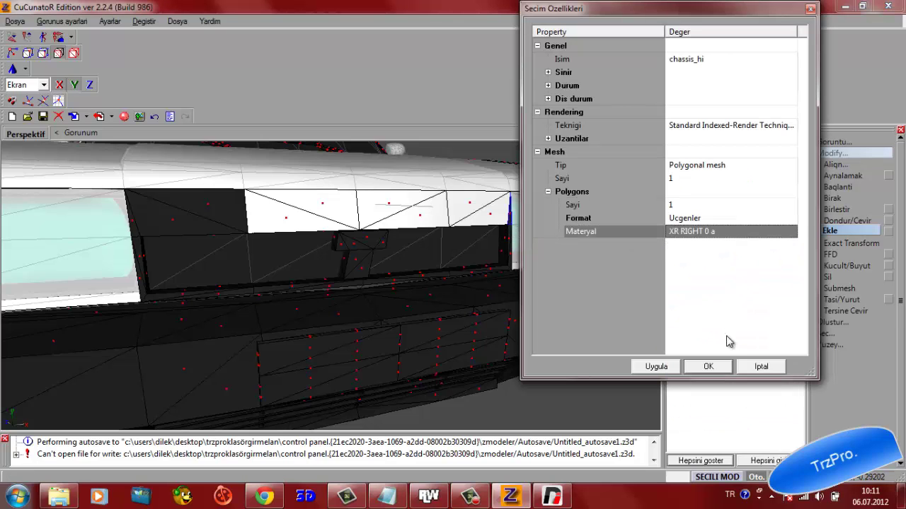
{"action": "left_click", "coordinate": [707, 366]}
Change the left grille face from XR panjur 0 a to XR RIGHT 0 a.
{"action": "right_click", "coordinate": [207, 203]}
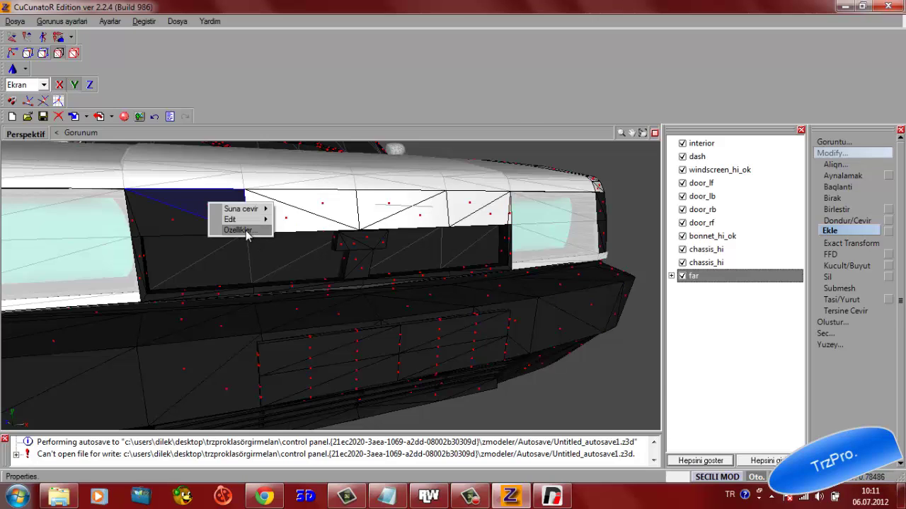
{"action": "left_click", "coordinate": [246, 230]}
{"action": "left_click", "coordinate": [698, 232]}
{"action": "left_click", "coordinate": [790, 233]}
{"action": "scroll", "coordinate": [794, 296], "scroll_direction": "up", "scroll_amount": 5}
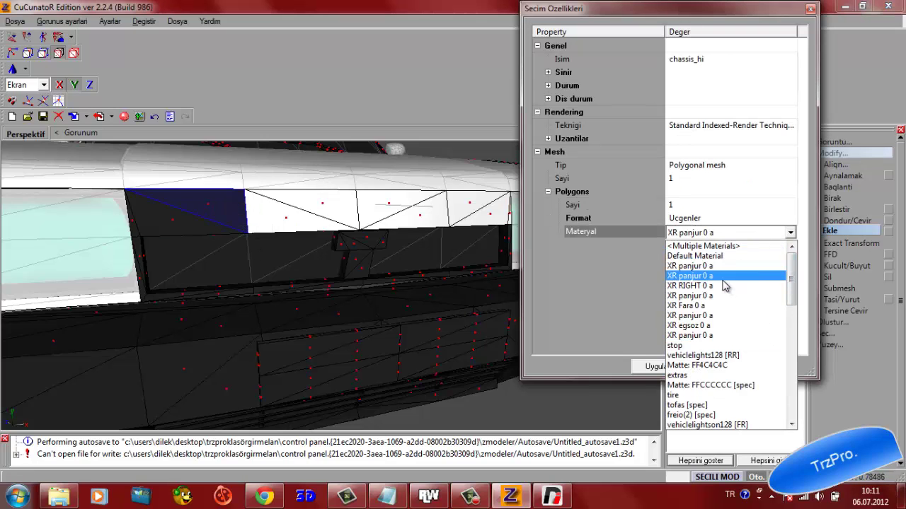
{"action": "left_click", "coordinate": [679, 277]}
{"action": "left_click", "coordinate": [706, 232]}
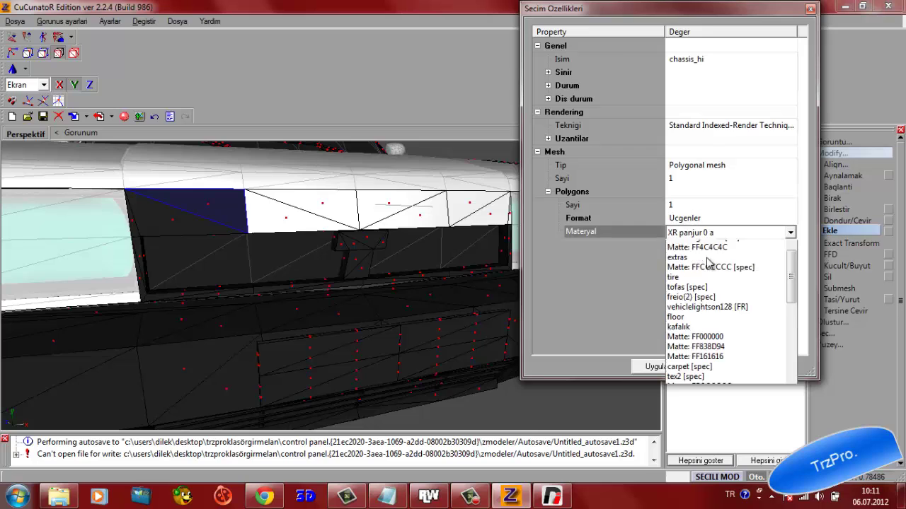
{"action": "scroll", "coordinate": [708, 265], "scroll_direction": "up", "scroll_amount": 1}
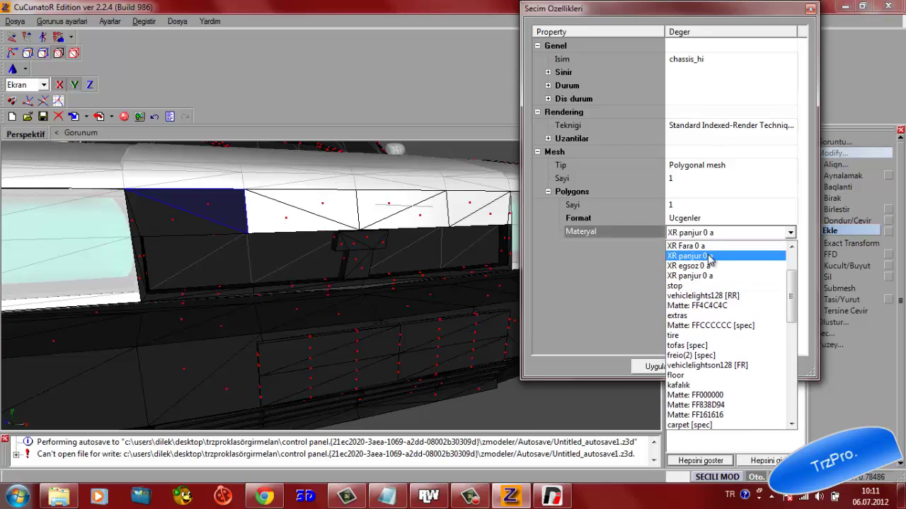
{"action": "scroll", "coordinate": [708, 268], "scroll_direction": "up", "scroll_amount": 1}
{"action": "left_click", "coordinate": [701, 285]}
{"action": "left_click", "coordinate": [707, 366]}
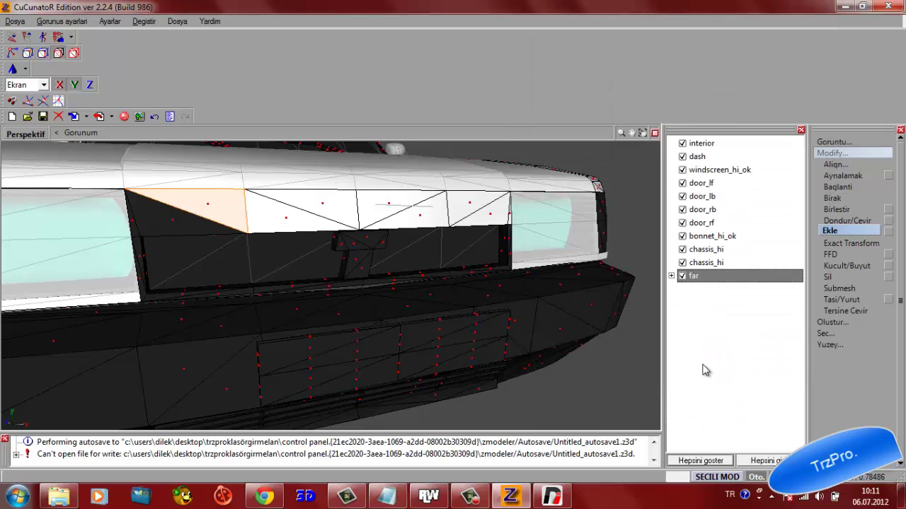
Apply XR RIGHT 0 a to two upper polygons along the grille's left edge.
{"action": "right_click", "coordinate": [184, 214]}
{"action": "left_click", "coordinate": [211, 243]}
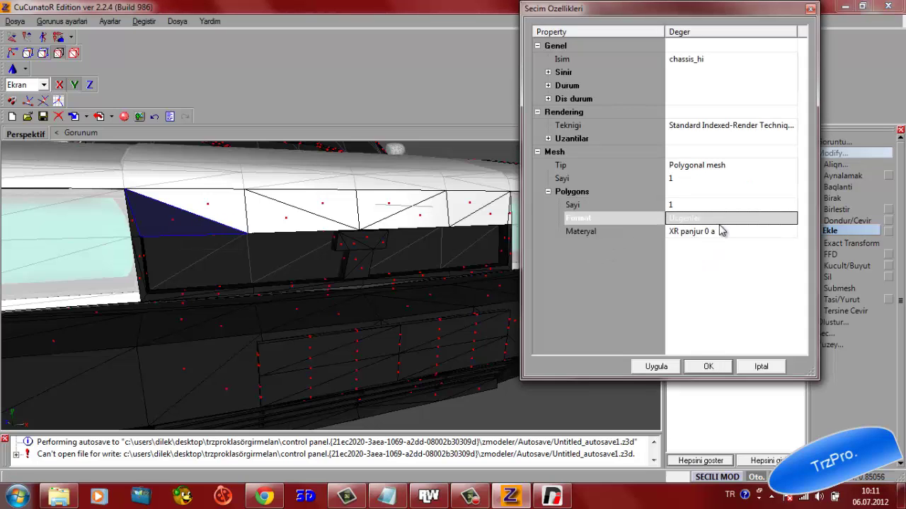
{"action": "left_click", "coordinate": [673, 233]}
{"action": "scroll", "coordinate": [798, 295], "scroll_direction": "up", "scroll_amount": 3}
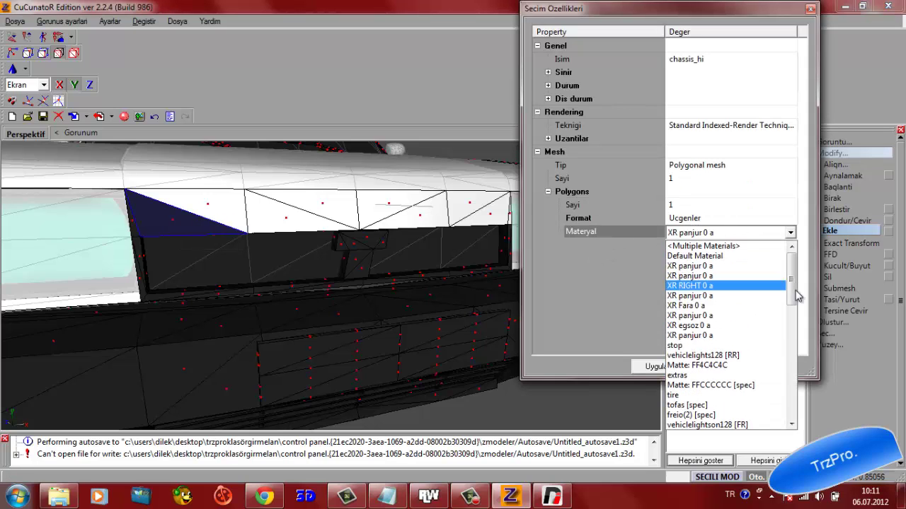
{"action": "left_click", "coordinate": [700, 285]}
{"action": "left_click", "coordinate": [708, 367]}
{"action": "right_click", "coordinate": [138, 220]}
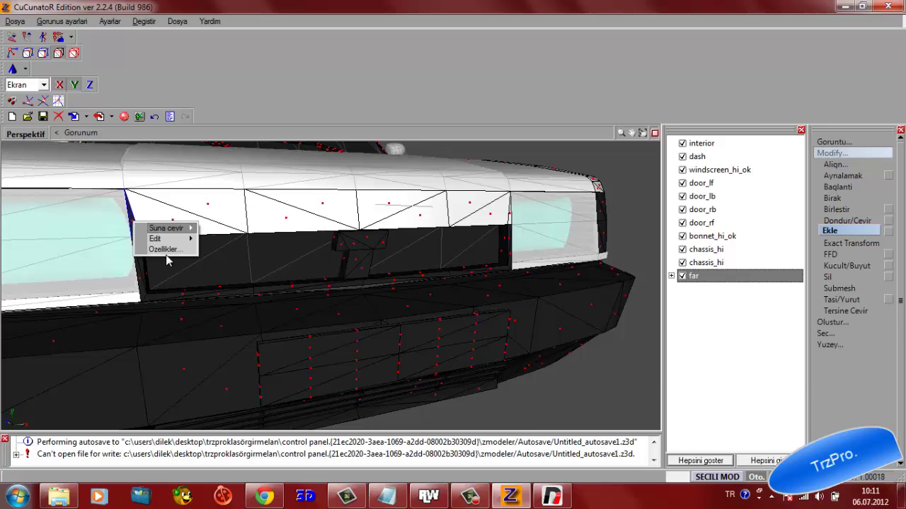
{"action": "left_click", "coordinate": [160, 228]}
{"action": "left_click", "coordinate": [708, 233]}
{"action": "left_click", "coordinate": [791, 233]}
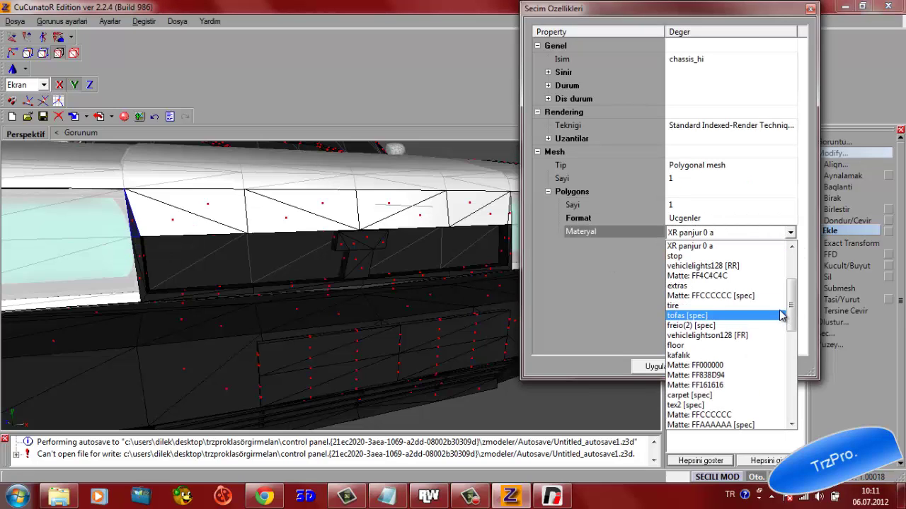
{"action": "scroll", "coordinate": [787, 304], "scroll_direction": "up", "scroll_amount": 3}
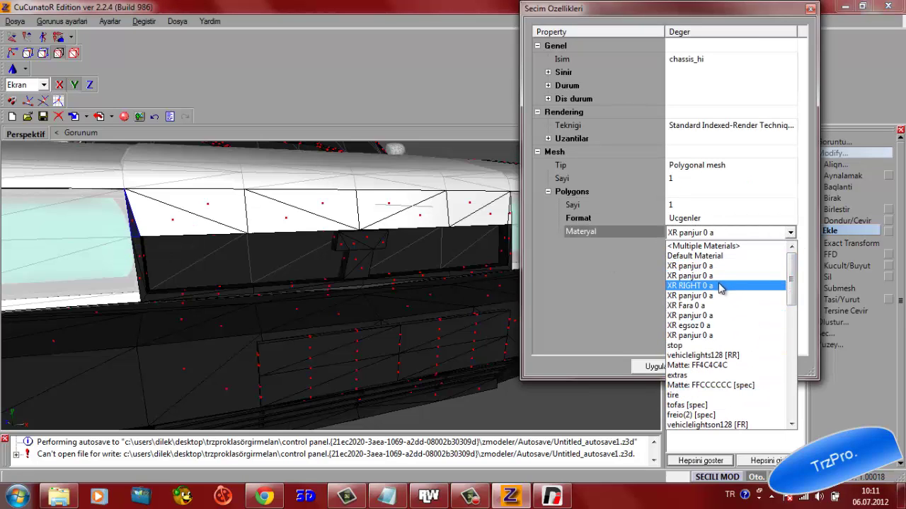
{"action": "left_click", "coordinate": [700, 285]}
{"action": "left_click", "coordinate": [708, 367]}
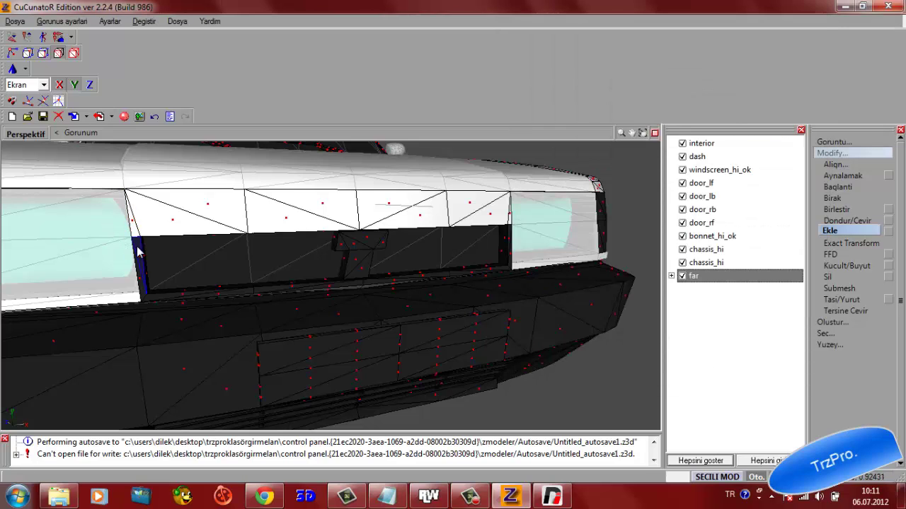
Apply XR RIGHT 0 a to two lower polygons along the grille's left edge.
{"action": "right_click", "coordinate": [138, 252]}
{"action": "left_click", "coordinate": [159, 260]}
{"action": "left_click", "coordinate": [707, 232]}
{"action": "left_click", "coordinate": [790, 233]}
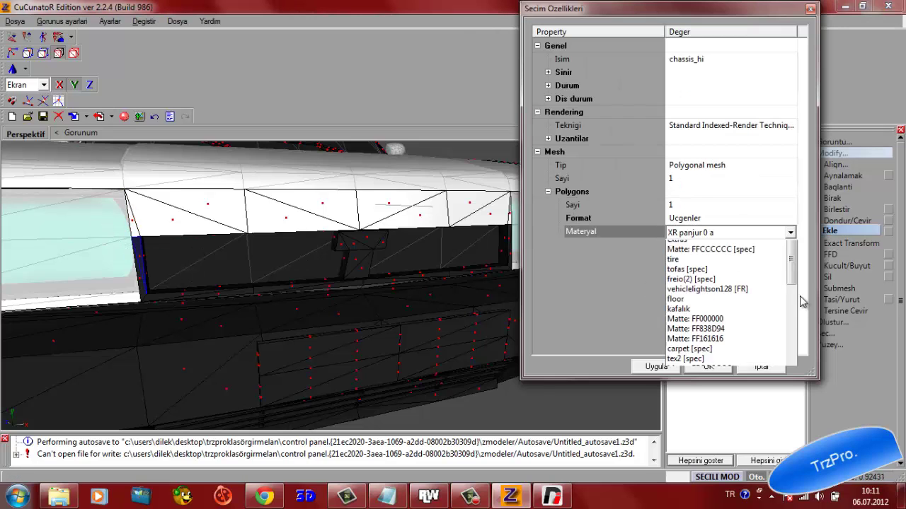
{"action": "scroll", "coordinate": [796, 311], "scroll_direction": "up", "scroll_amount": 5}
{"action": "left_click", "coordinate": [697, 286]}
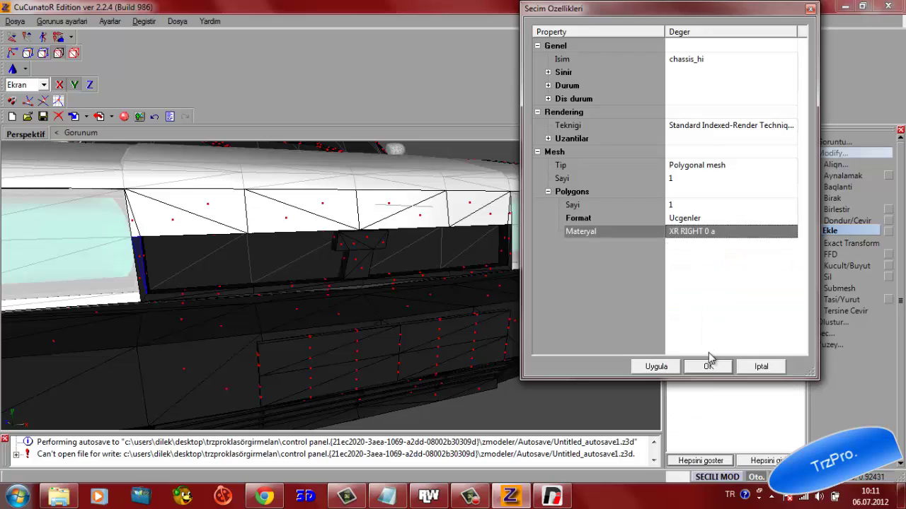
{"action": "left_click", "coordinate": [707, 365]}
{"action": "right_click", "coordinate": [137, 268]}
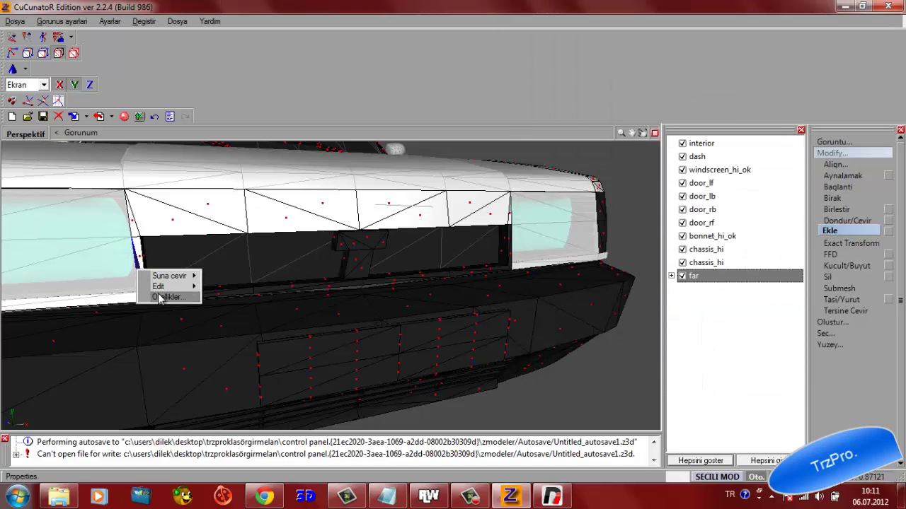
{"action": "left_click", "coordinate": [164, 298]}
{"action": "left_click", "coordinate": [707, 232]}
{"action": "left_click", "coordinate": [790, 233]}
{"action": "scroll", "coordinate": [785, 333], "scroll_direction": "up", "scroll_amount": 5}
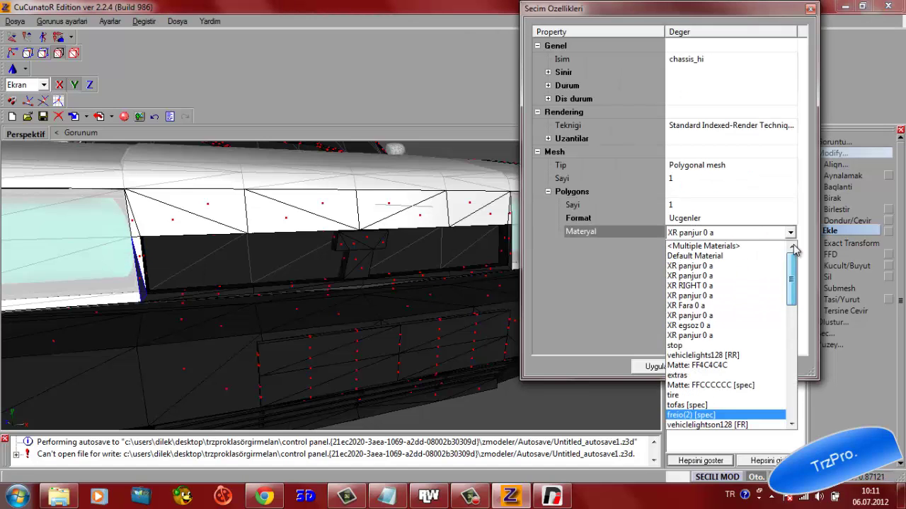
{"action": "left_click", "coordinate": [708, 285]}
{"action": "left_click", "coordinate": [708, 365]}
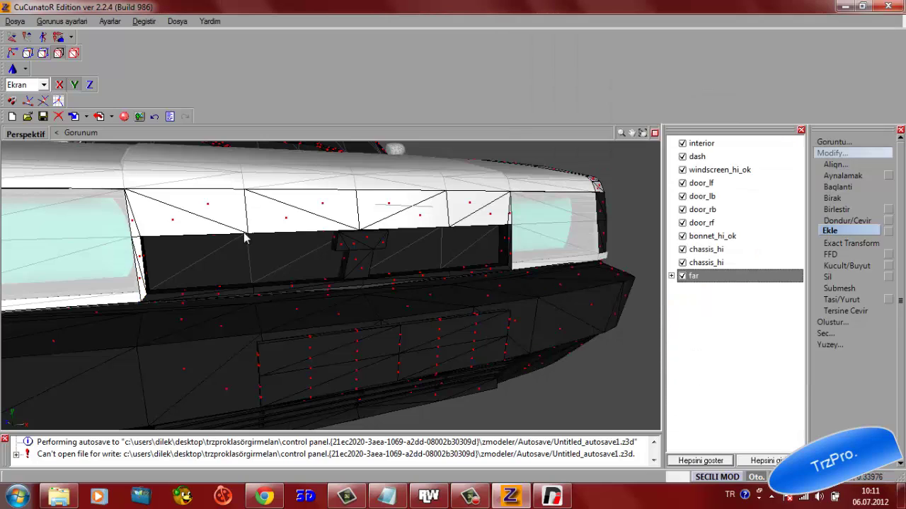
{"action": "right_click", "coordinate": [146, 300]}
Pan down to the strip under the grille and set its first polygon to XR RIGHT 0 a.
{"action": "left_click", "coordinate": [177, 303]}
{"action": "middle_click_drag", "start_coordinate": [202, 301], "coordinate": [187, 267]}
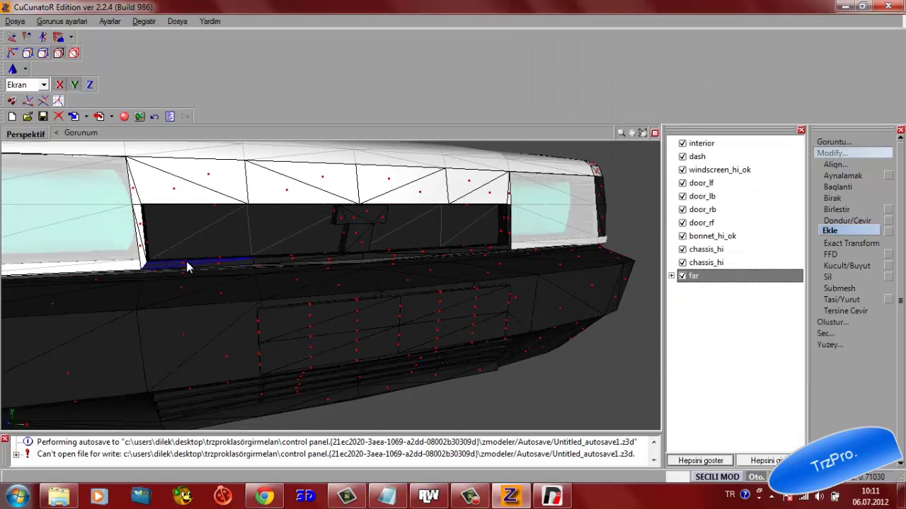
{"action": "right_click", "coordinate": [188, 267]}
{"action": "left_click", "coordinate": [210, 290]}
{"action": "left_click", "coordinate": [722, 232]}
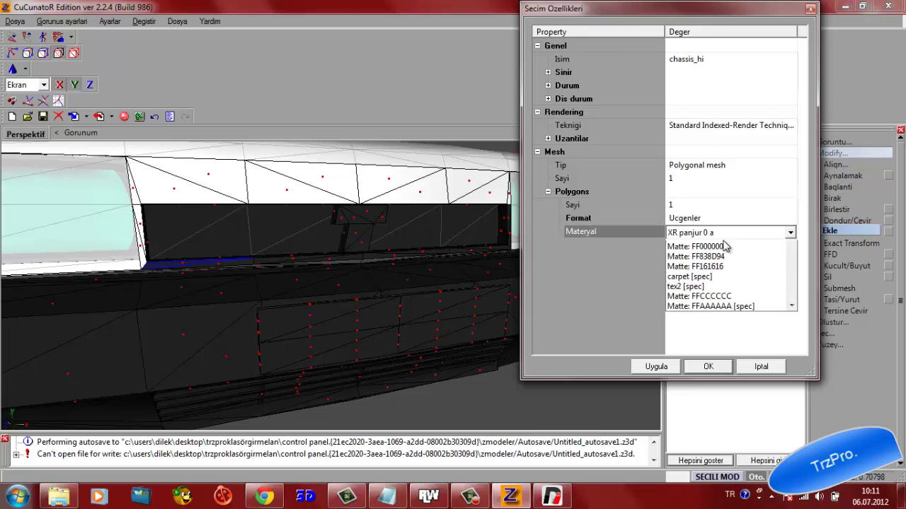
{"action": "left_click_drag", "start_coordinate": [797, 306], "coordinate": [798, 262]}
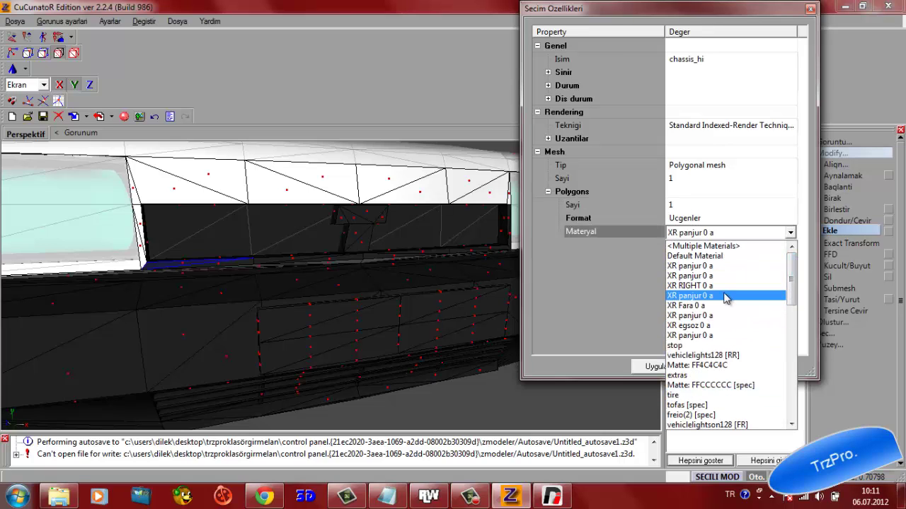
{"action": "left_click", "coordinate": [754, 293]}
{"action": "left_click", "coordinate": [709, 366]}
Assign XR RIGHT 0 a to the second polygon in the strip.
{"action": "right_click", "coordinate": [224, 268]}
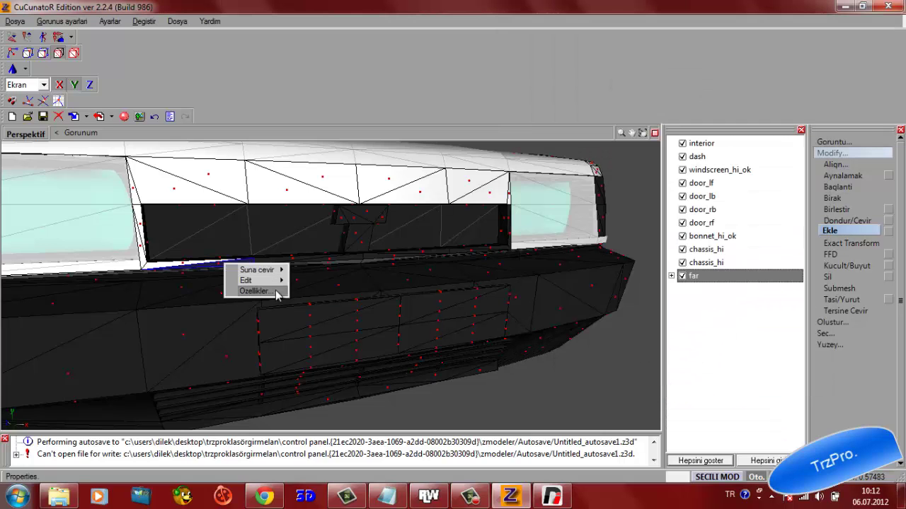
{"action": "left_click", "coordinate": [275, 290]}
{"action": "left_click", "coordinate": [741, 237]}
{"action": "left_click", "coordinate": [735, 233]}
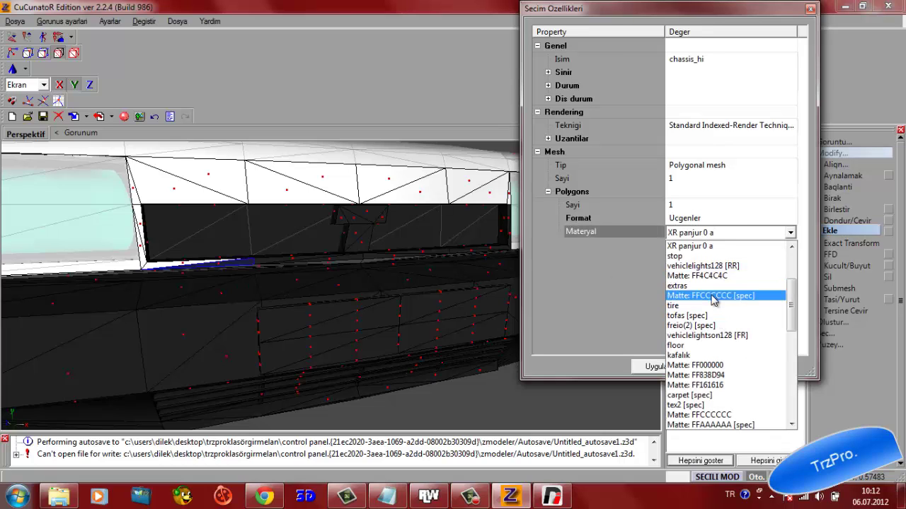
{"action": "scroll", "coordinate": [731, 283], "scroll_direction": "up", "scroll_amount": 3}
{"action": "left_click", "coordinate": [714, 297]}
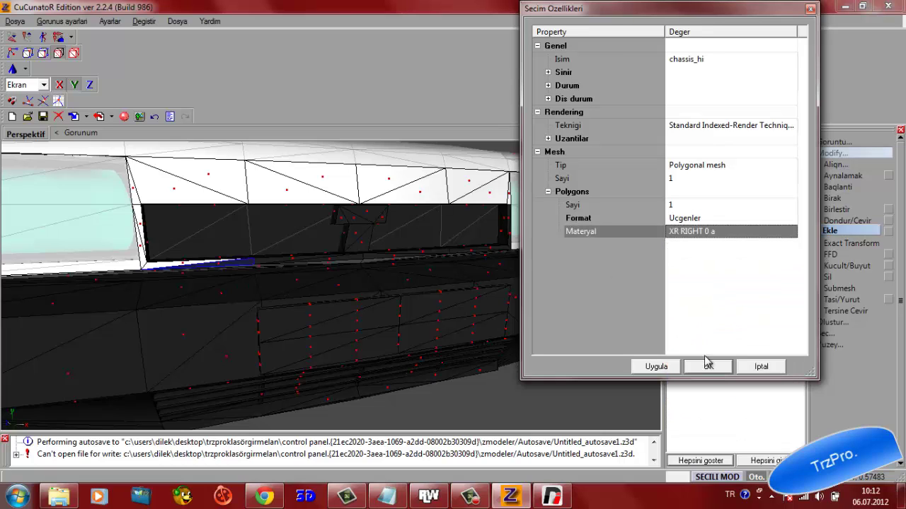
{"action": "left_click", "coordinate": [708, 366]}
Shift the view along the strip and give the third polygon XR RIGHT 0 a.
{"action": "right_click", "coordinate": [274, 262]}
{"action": "middle_click_drag", "start_coordinate": [276, 263], "coordinate": [280, 265]}
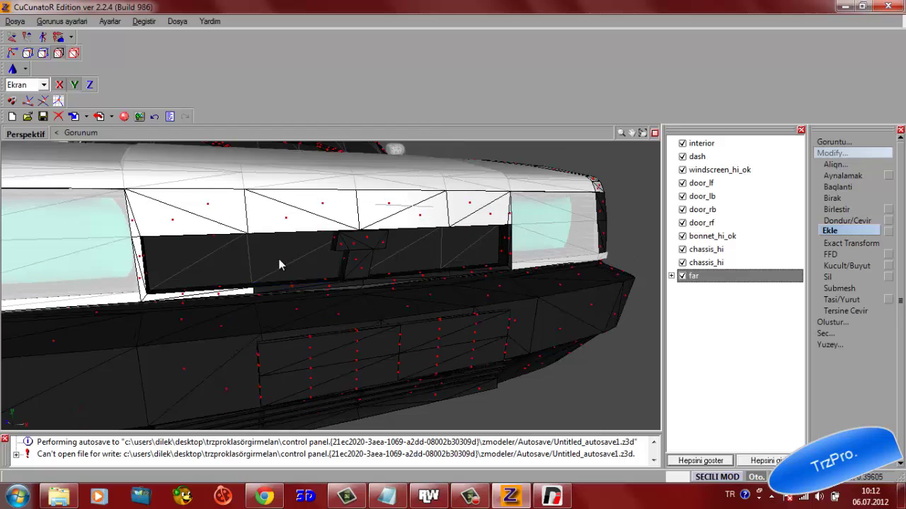
{"action": "right_click", "coordinate": [283, 291]}
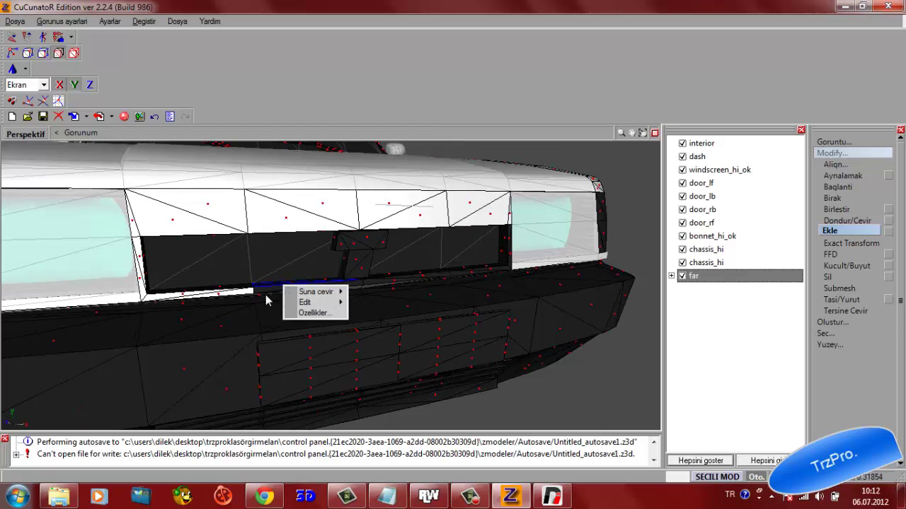
{"action": "right_click", "coordinate": [267, 299]}
{"action": "right_click", "coordinate": [267, 291]}
{"action": "left_click", "coordinate": [292, 317]}
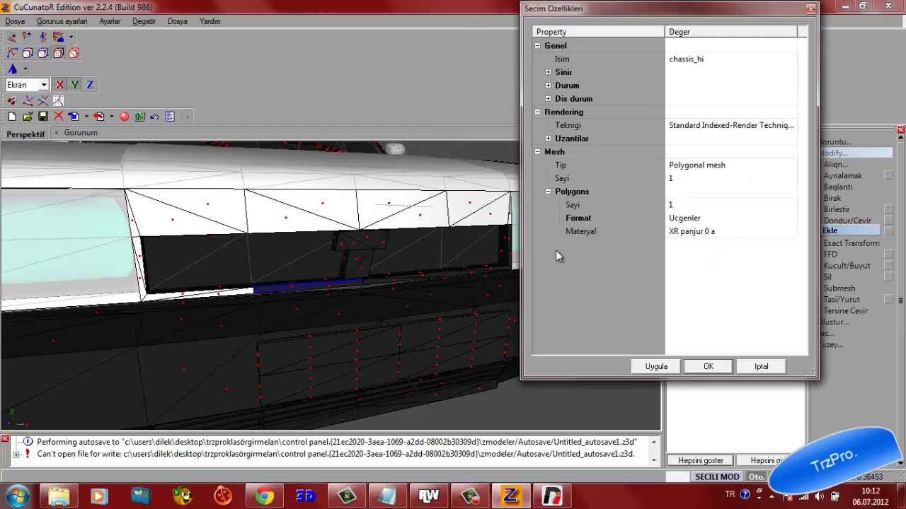
{"action": "left_click", "coordinate": [679, 232]}
{"action": "left_click", "coordinate": [700, 233]}
{"action": "scroll", "coordinate": [796, 318], "scroll_direction": "up", "scroll_amount": 5}
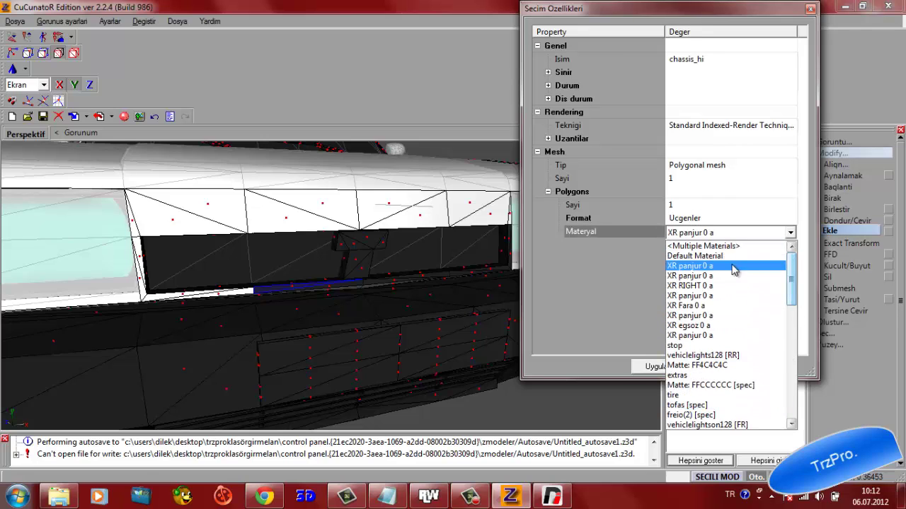
{"action": "left_click", "coordinate": [731, 285]}
{"action": "left_click", "coordinate": [707, 366]}
Set the fourth strip polygon to the XR RIGHT 0 a material.
{"action": "right_click", "coordinate": [325, 290]}
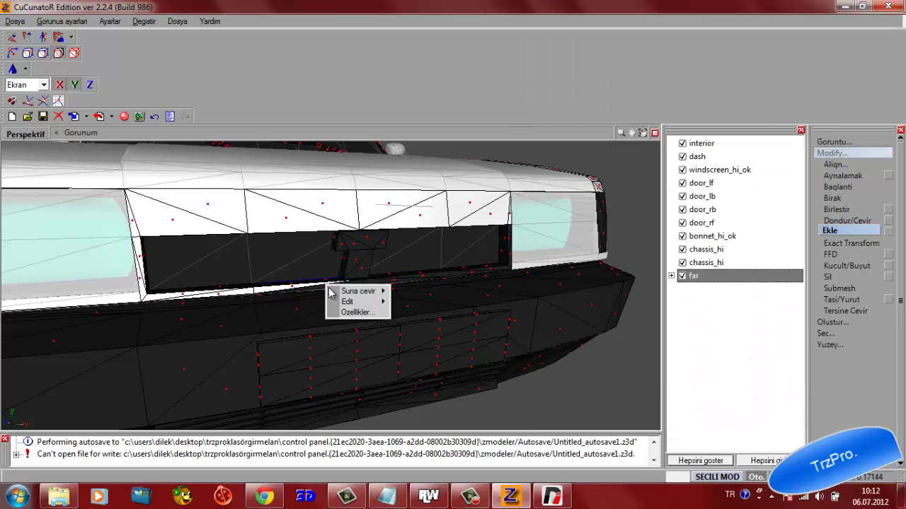
{"action": "left_click", "coordinate": [328, 297]}
{"action": "left_click", "coordinate": [366, 313]}
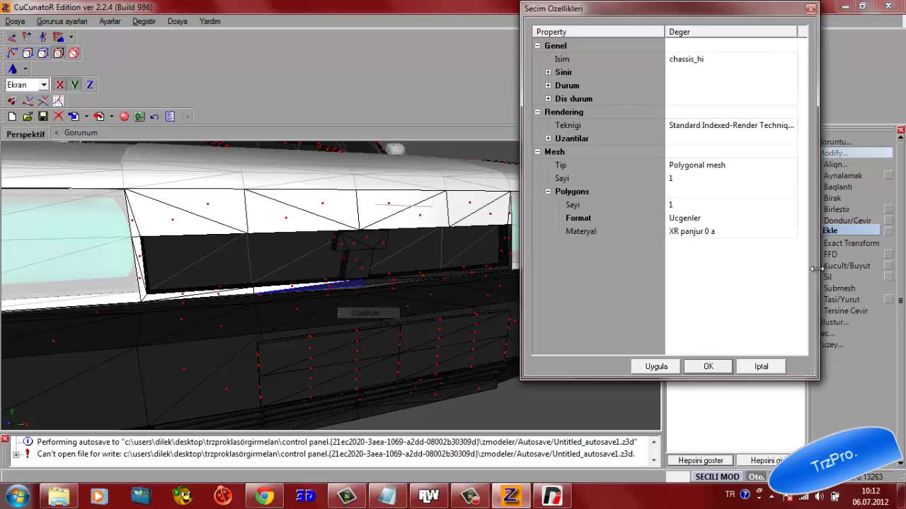
{"action": "left_click", "coordinate": [690, 232]}
{"action": "left_click", "coordinate": [791, 231]}
{"action": "key", "text": "Escape"}
{"action": "left_click", "coordinate": [778, 231]}
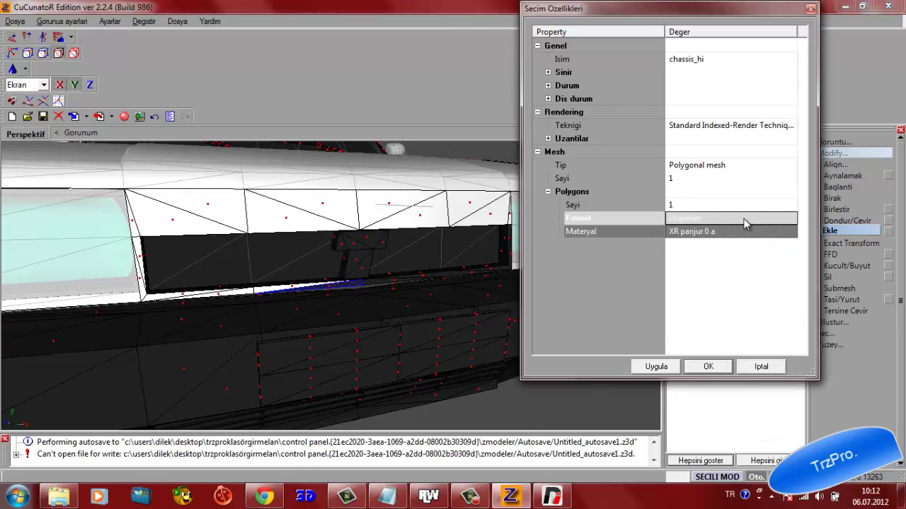
{"action": "left_click", "coordinate": [790, 232]}
{"action": "left_click", "coordinate": [712, 295]}
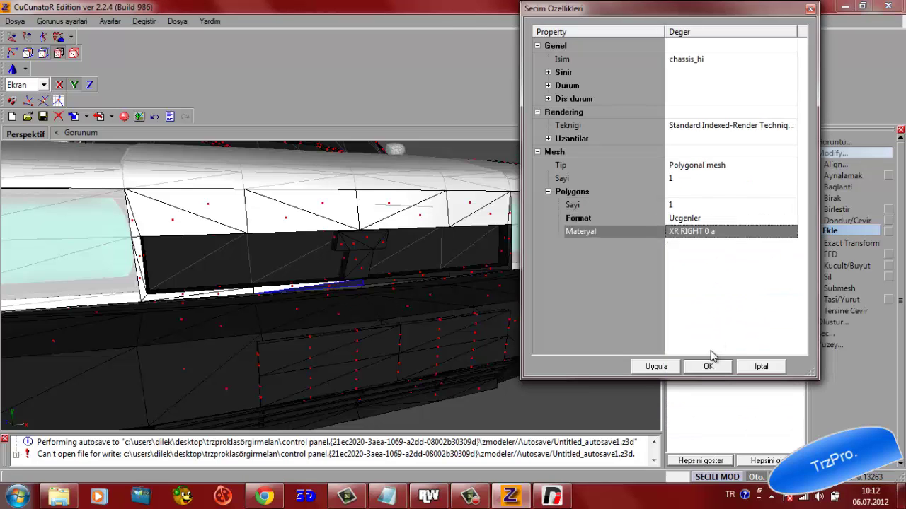
{"action": "left_click", "coordinate": [710, 368]}
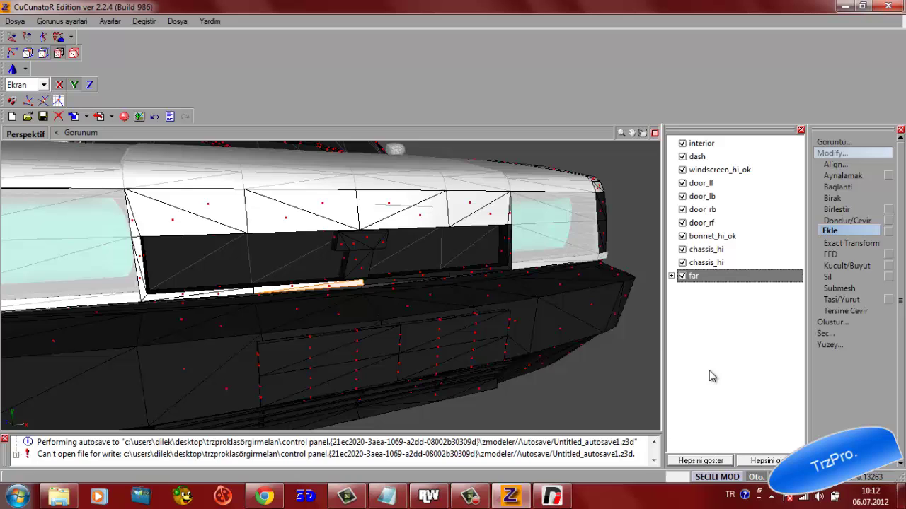
{"action": "left_click", "coordinate": [377, 284]}
{"action": "middle_click_drag", "start_coordinate": [379, 286], "coordinate": [253, 382]}
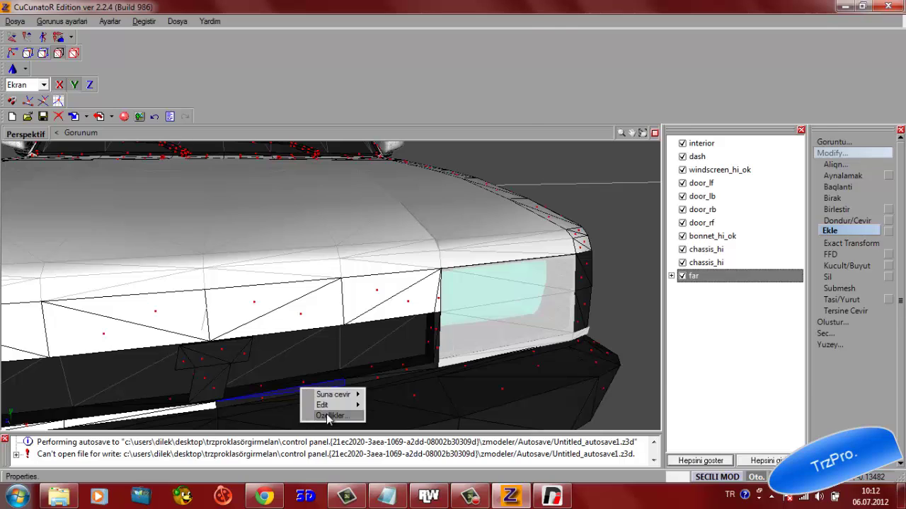
Give the first two polygons under the grille XR materials, including XR panjur 0 a.
{"action": "left_click", "coordinate": [327, 416]}
{"action": "left_click", "coordinate": [729, 232]}
{"action": "left_click", "coordinate": [790, 232]}
{"action": "scroll", "coordinate": [707, 297], "scroll_direction": "up", "scroll_amount": 3}
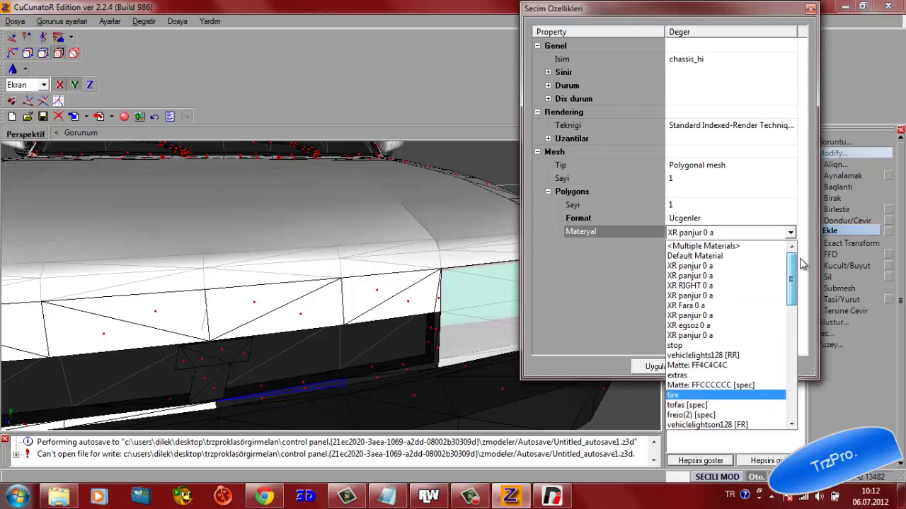
{"action": "left_click", "coordinate": [704, 295]}
{"action": "left_click", "coordinate": [706, 369]}
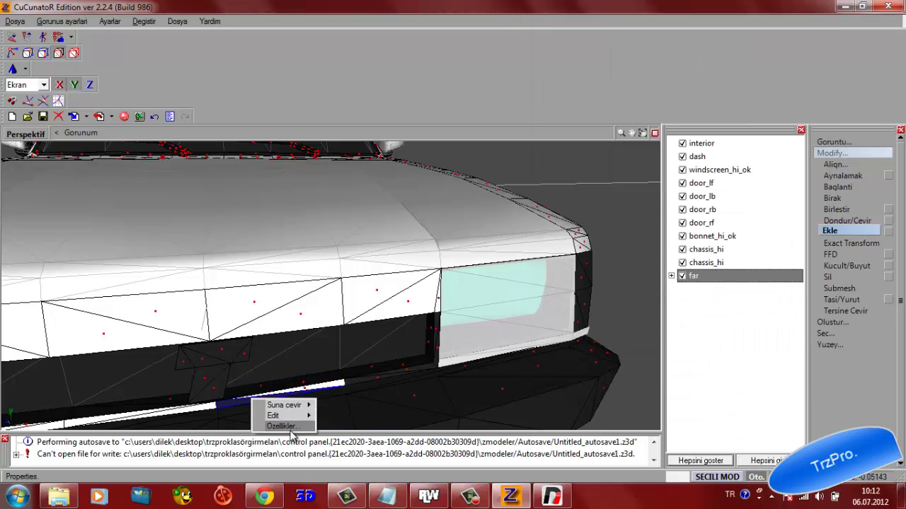
{"action": "left_click", "coordinate": [281, 426]}
{"action": "left_click", "coordinate": [703, 234]}
{"action": "left_click", "coordinate": [790, 232]}
{"action": "scroll", "coordinate": [792, 258], "scroll_direction": "up", "scroll_amount": 3}
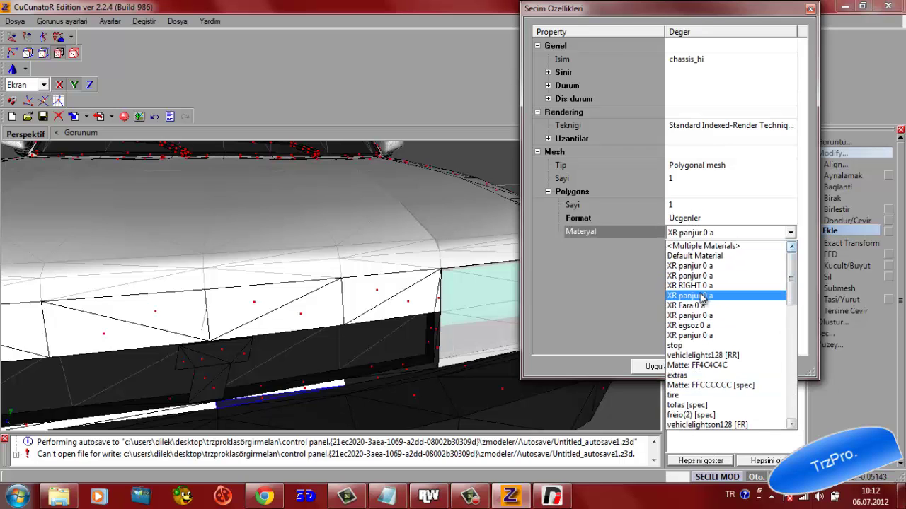
{"action": "left_click", "coordinate": [703, 296]}
{"action": "left_click", "coordinate": [704, 365]}
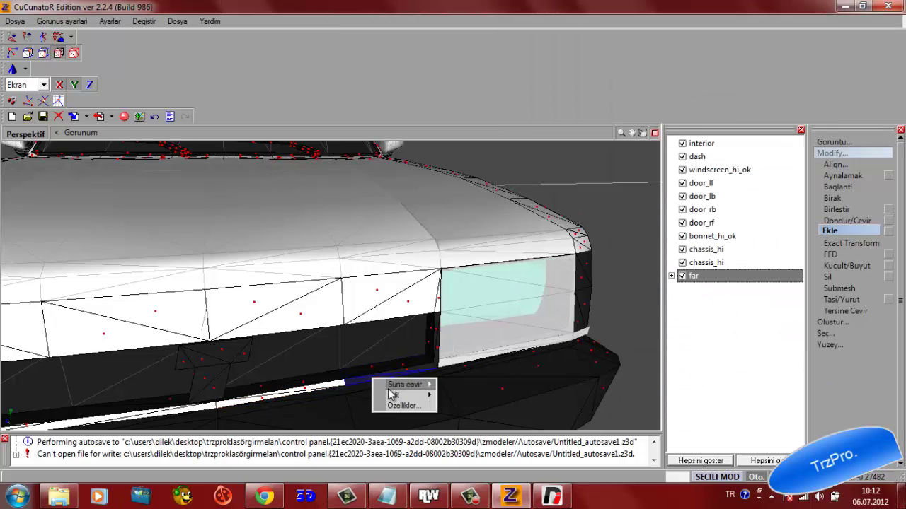
Set the next part's material to XR RIGHT 0 a after briefly trying Matte: FFCCCCCC [spec].
{"action": "left_click", "coordinate": [402, 405]}
{"action": "left_click", "coordinate": [702, 232]}
{"action": "left_click", "coordinate": [790, 232]}
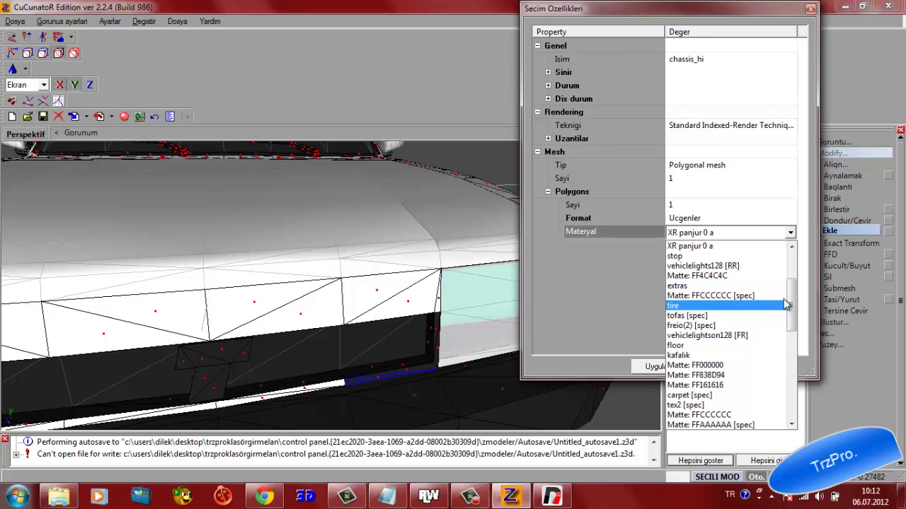
{"action": "left_click", "coordinate": [782, 296]}
{"action": "left_click", "coordinate": [754, 241]}
{"action": "scroll", "coordinate": [792, 283], "scroll_direction": "up", "scroll_amount": 5}
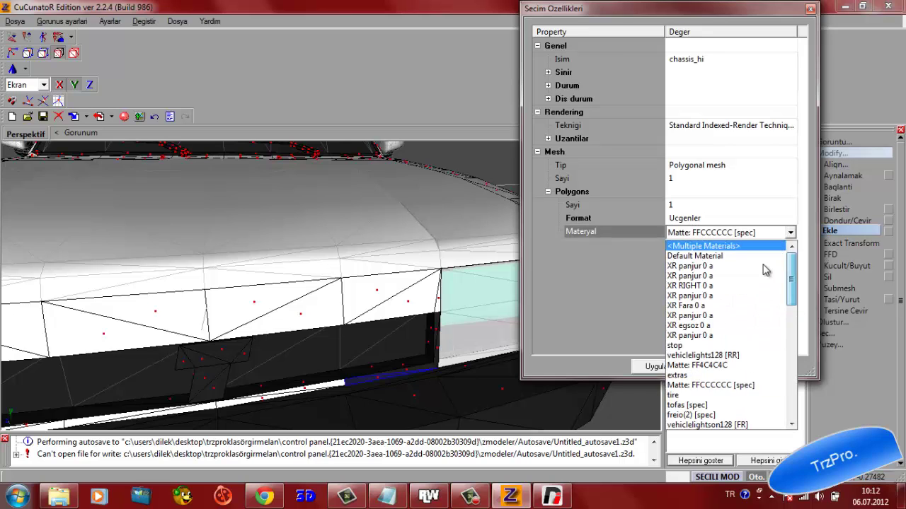
{"action": "left_click", "coordinate": [786, 285]}
{"action": "left_click", "coordinate": [708, 368]}
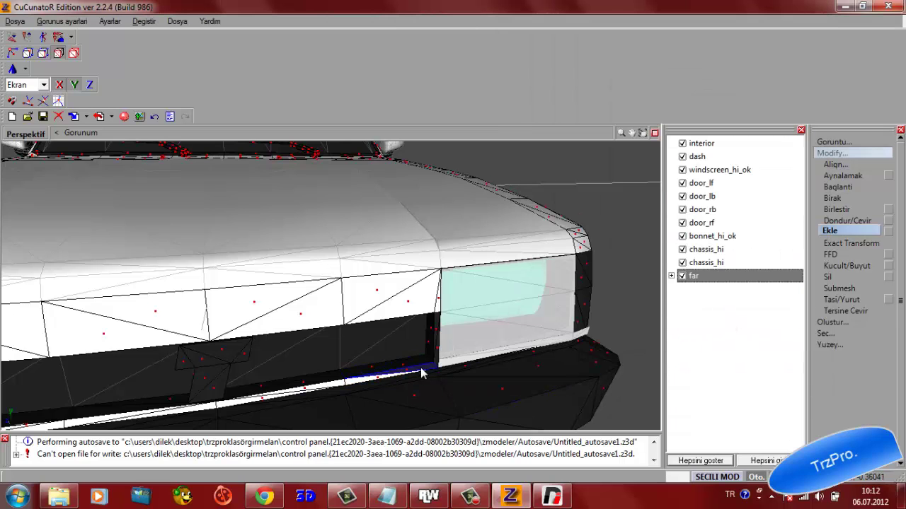
Give the front strip the XR RIGHT 0 a material and orbit the enlarged 3D view to check it.
{"action": "left_click", "coordinate": [454, 397]}
{"action": "left_click", "coordinate": [716, 233]}
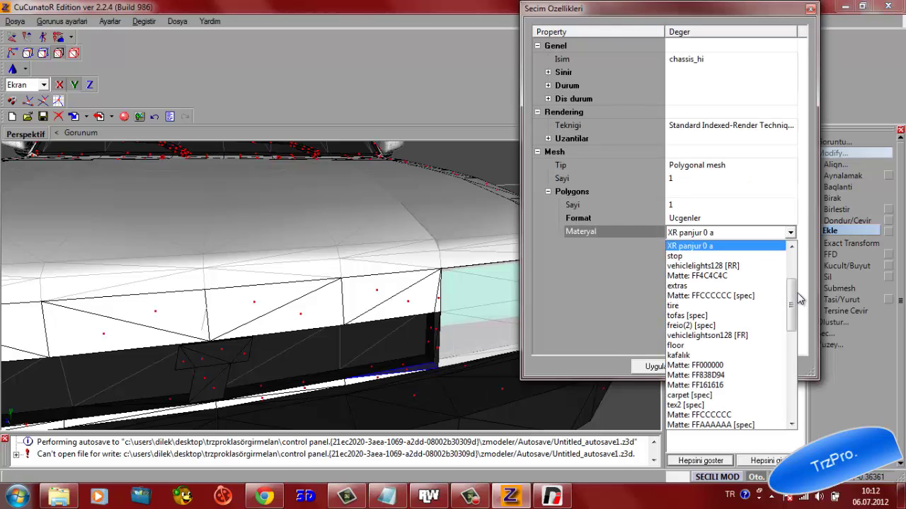
{"action": "scroll", "coordinate": [792, 291], "scroll_direction": "up", "scroll_amount": 3}
{"action": "left_click", "coordinate": [707, 330]}
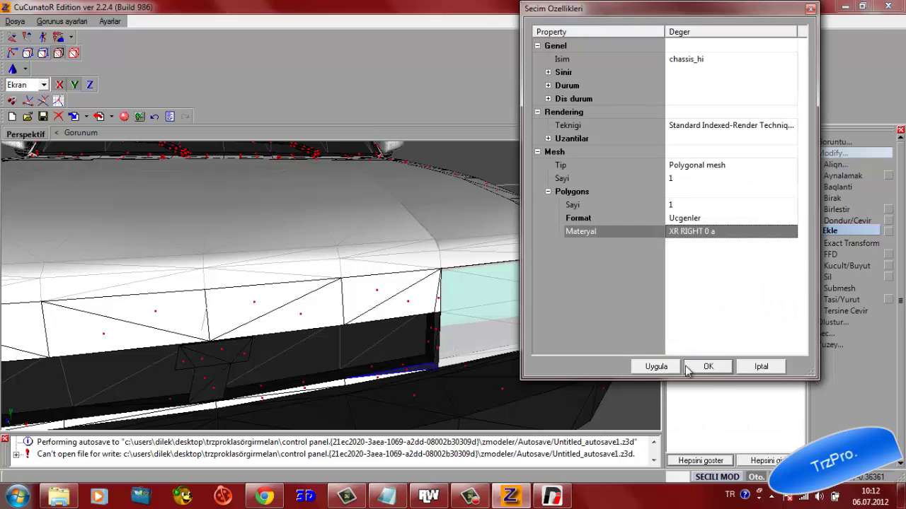
{"action": "left_click", "coordinate": [711, 366]}
{"action": "middle_click_drag", "start_coordinate": [423, 292], "coordinate": [568, 192]}
{"action": "left_click", "coordinate": [643, 132]}
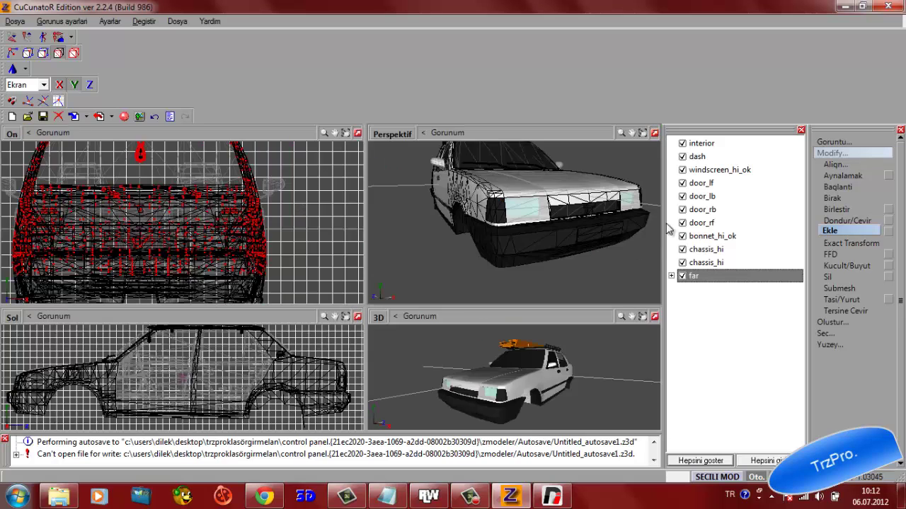
{"action": "left_click", "coordinate": [644, 316]}
{"action": "middle_click_drag", "start_coordinate": [650, 321], "coordinate": [605, 318]}
{"action": "scroll", "coordinate": [604, 315], "scroll_direction": "up", "scroll_amount": 2}
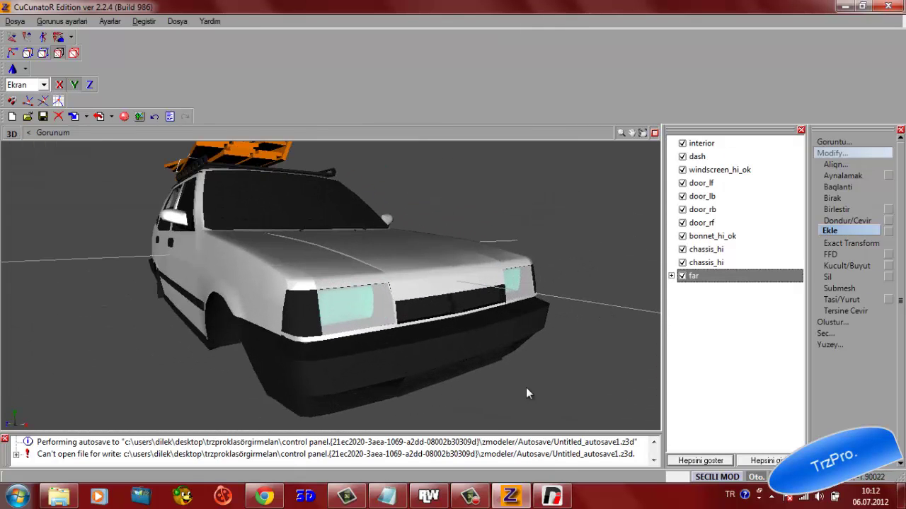
Add 'Güzel oldu' on a new Notepad line, then return to ZModeler.
{"action": "left_click", "coordinate": [386, 499]}
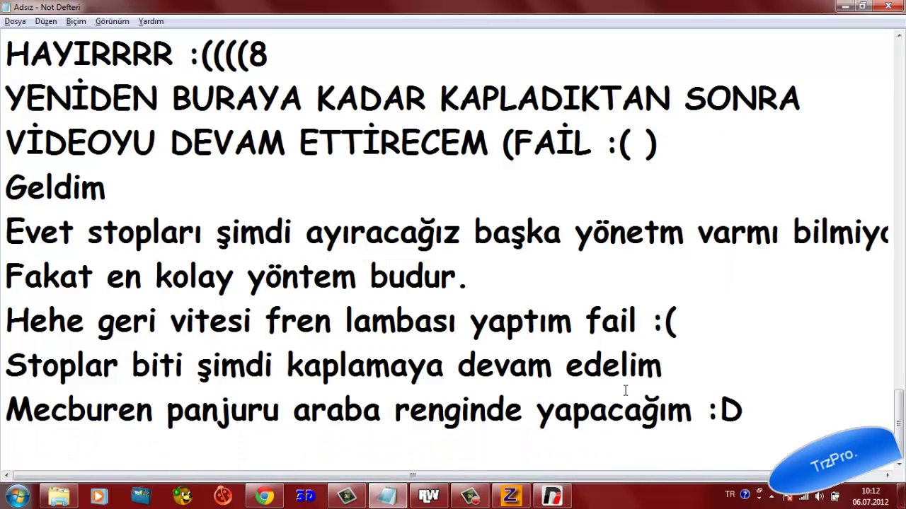
{"action": "key", "text": "Return"}
{"action": "key", "text": "Caps_Lock"}
{"action": "type", "text": "Güzel "}
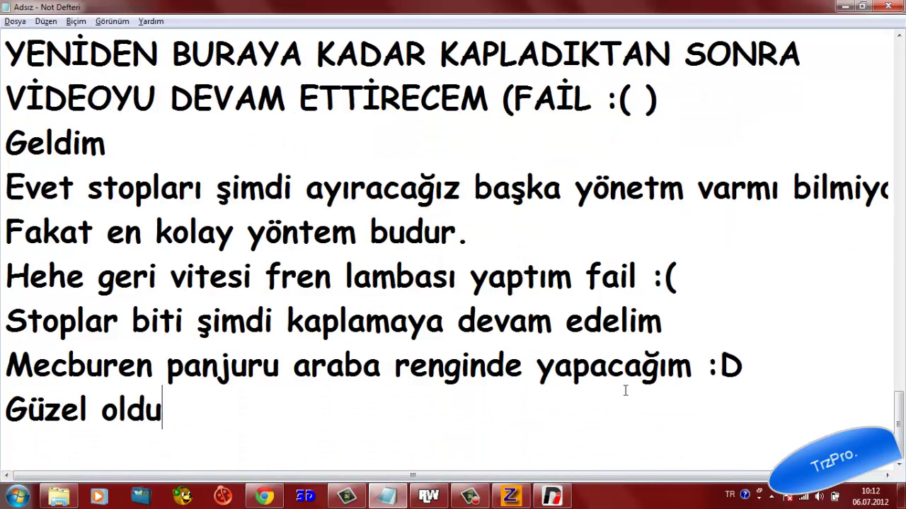
{"action": "type", "text": "oldu"}
{"action": "key", "text": "Return"}
{"action": "key", "text": "alt+Tab"}
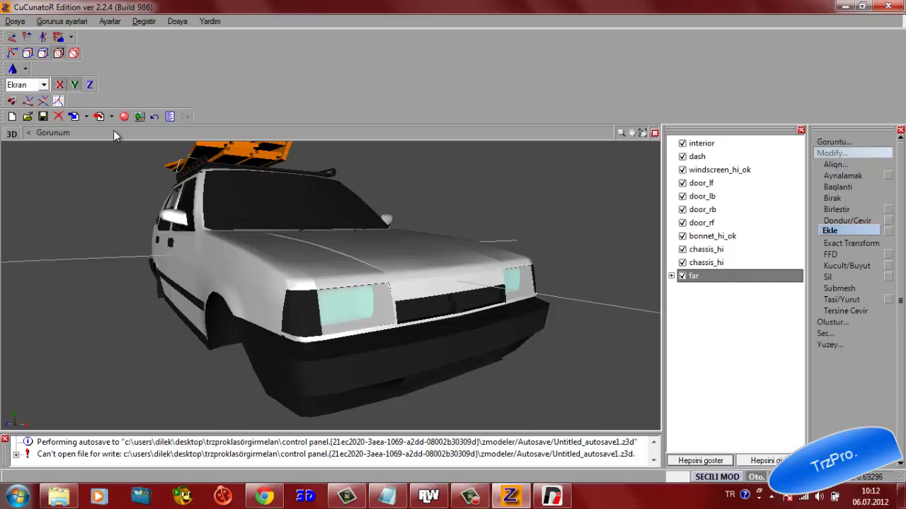
Open the material editor with M and compare the XR panjur 0 a materials' colours.
{"action": "key", "text": "m"}
{"action": "scroll", "coordinate": [675, 106], "scroll_direction": "down", "scroll_amount": 2}
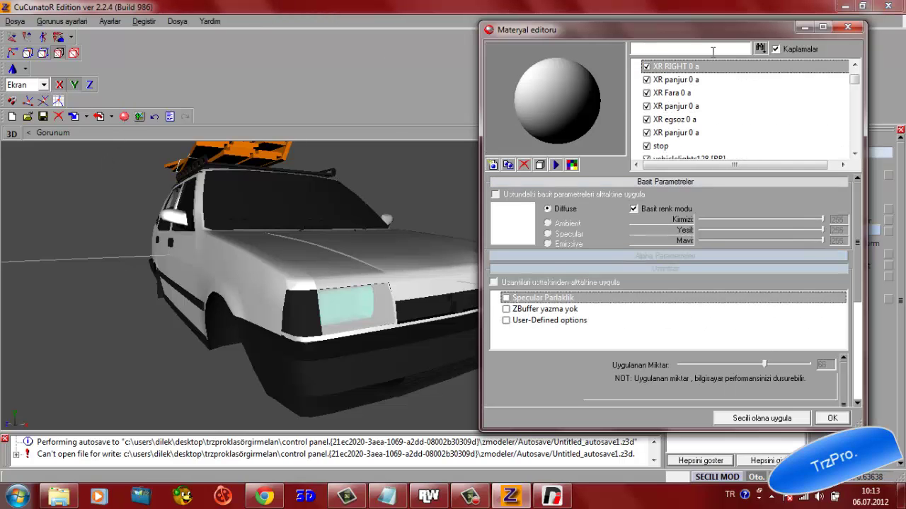
{"action": "left_click", "coordinate": [701, 80]}
{"action": "scroll", "coordinate": [695, 102], "scroll_direction": "up", "scroll_amount": 3}
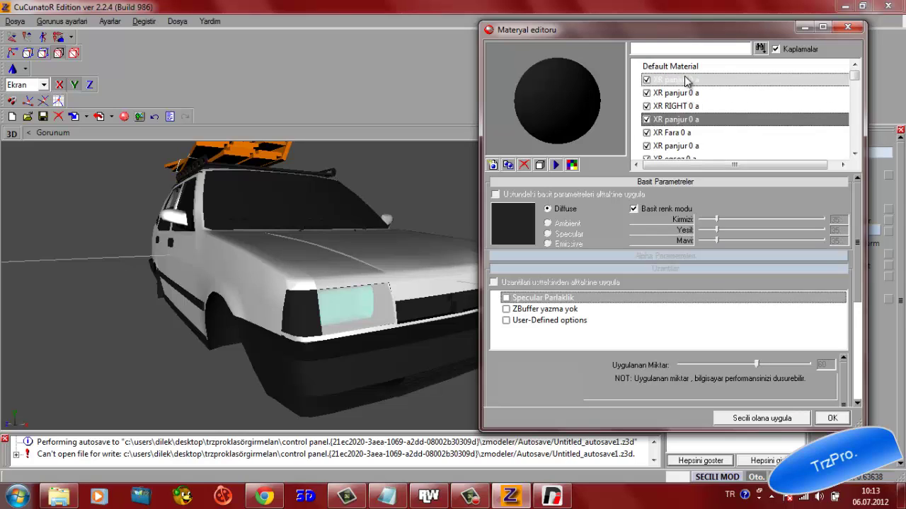
{"action": "left_click", "coordinate": [690, 106]}
{"action": "left_click", "coordinate": [686, 145]}
{"action": "scroll", "coordinate": [686, 150], "scroll_direction": "down", "scroll_amount": 3}
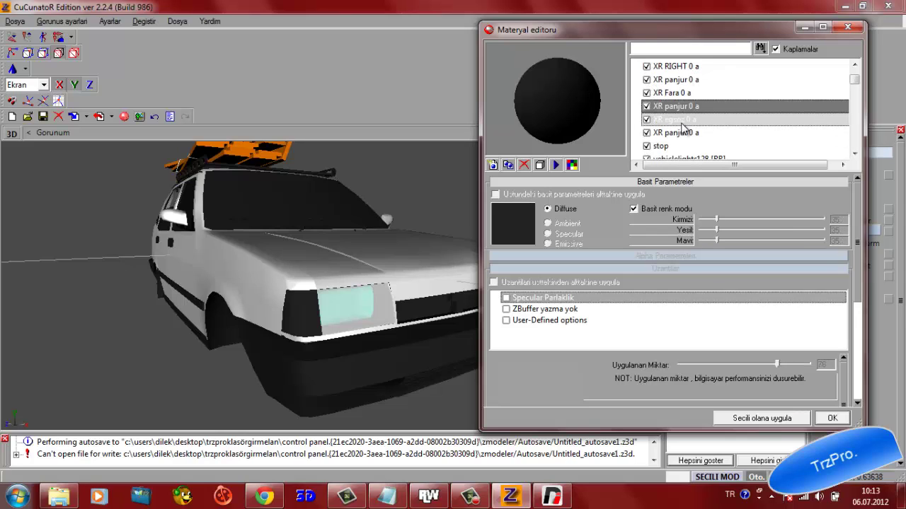
{"action": "left_click", "coordinate": [683, 133]}
Hide the stop material, check the rear lights, and delete it.
{"action": "left_click", "coordinate": [647, 146]}
{"action": "left_click", "coordinate": [646, 147]}
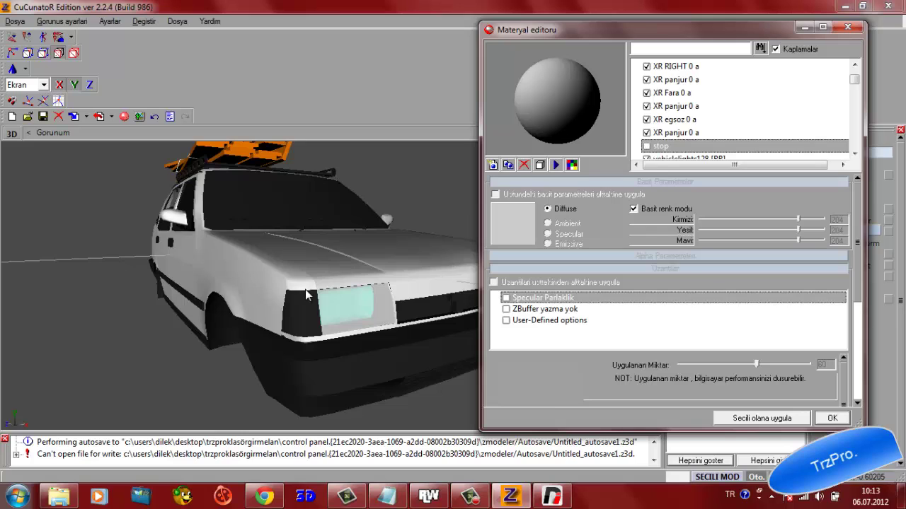
{"action": "middle_click_drag", "start_coordinate": [325, 283], "coordinate": [385, 265]}
{"action": "scroll", "coordinate": [422, 231], "scroll_direction": "up", "scroll_amount": 10}
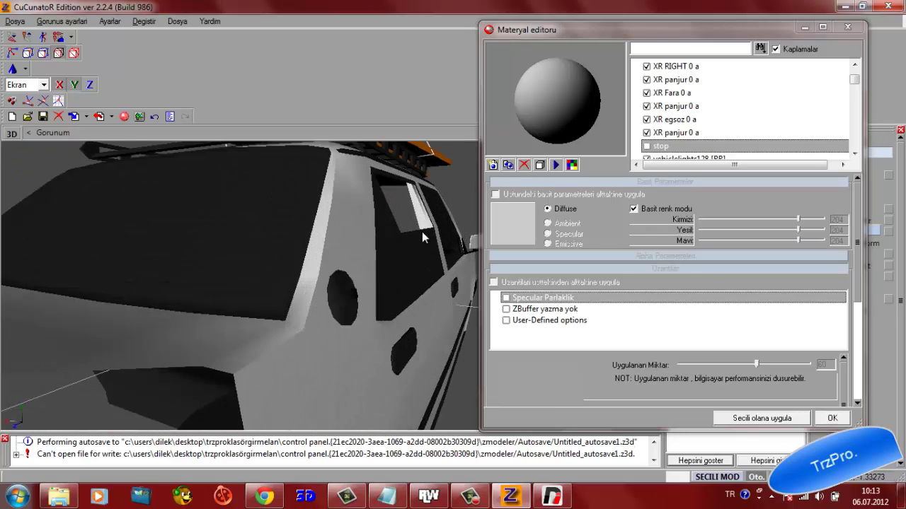
{"action": "scroll", "coordinate": [422, 231], "scroll_direction": "down", "scroll_amount": 8}
{"action": "left_click", "coordinate": [524, 164]}
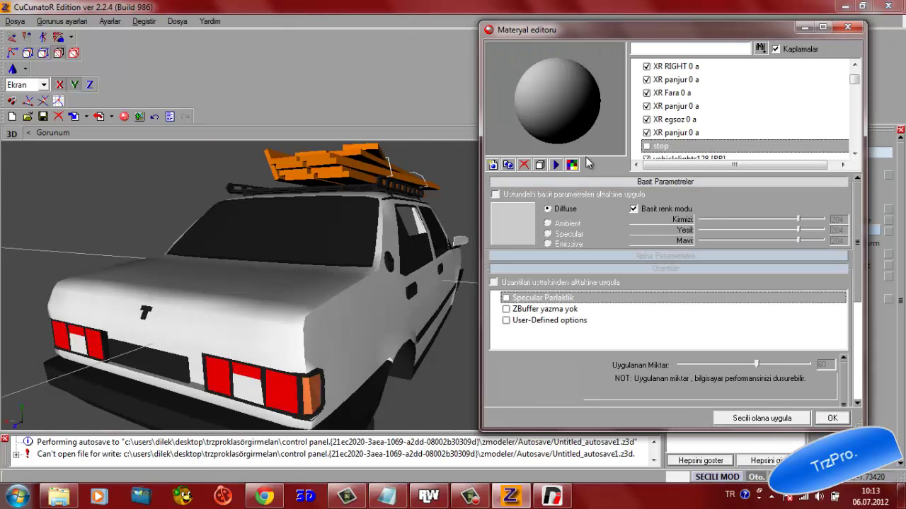
{"action": "left_click", "coordinate": [664, 147]}
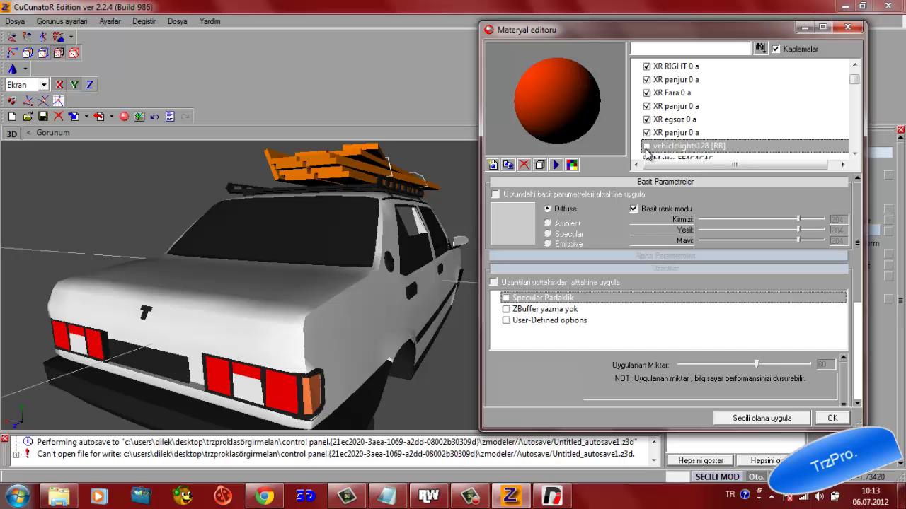
Make vehiclelights128 [RR] visible again and delete that material.
{"action": "mouse_move", "coordinate": [276, 240]}
{"action": "middle_mouse_down"}
{"action": "mouse_move", "coordinate": [322, 244]}
{"action": "mouse_move", "coordinate": [283, 242]}
{"action": "middle_mouse_up"}
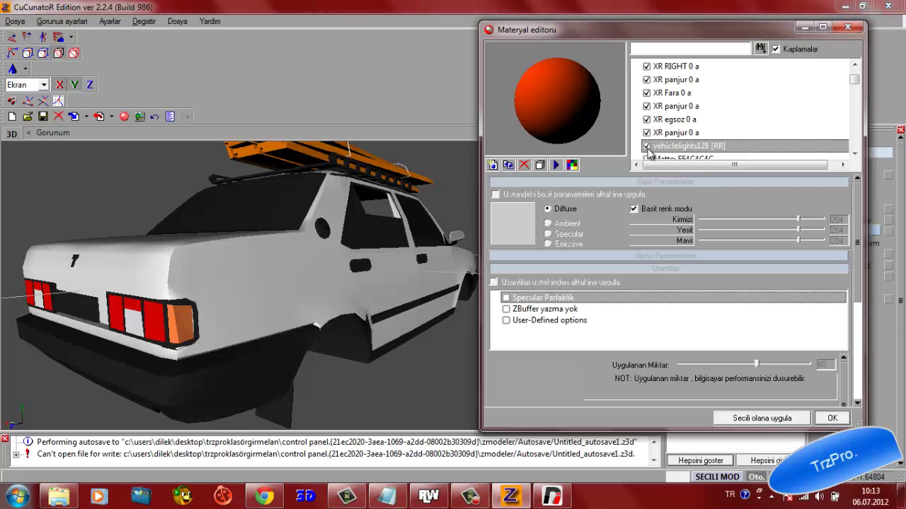
{"action": "left_click", "coordinate": [646, 145]}
{"action": "middle_click_drag", "start_coordinate": [318, 180], "coordinate": [321, 179]}
{"action": "left_click", "coordinate": [524, 164]}
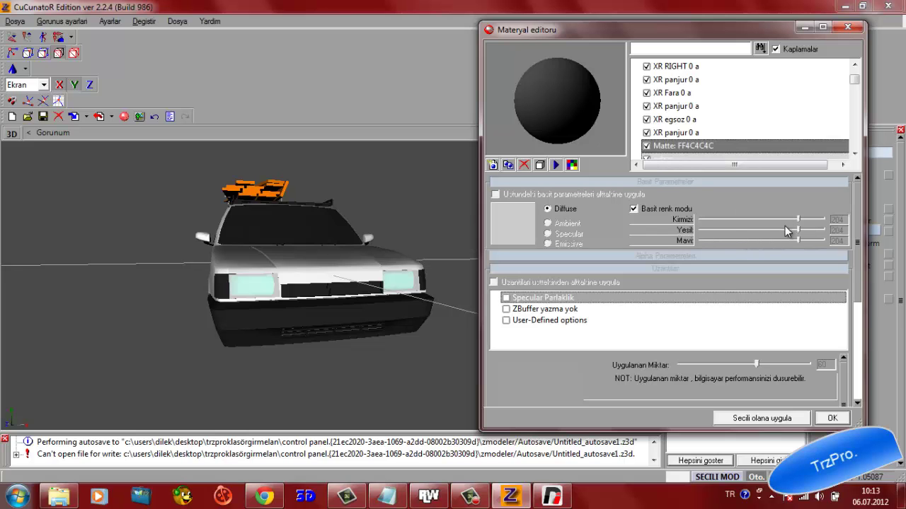
Change Matte: FF4C4C4C's diffuse colour to cyan, then delete the material.
{"action": "left_click", "coordinate": [512, 224]}
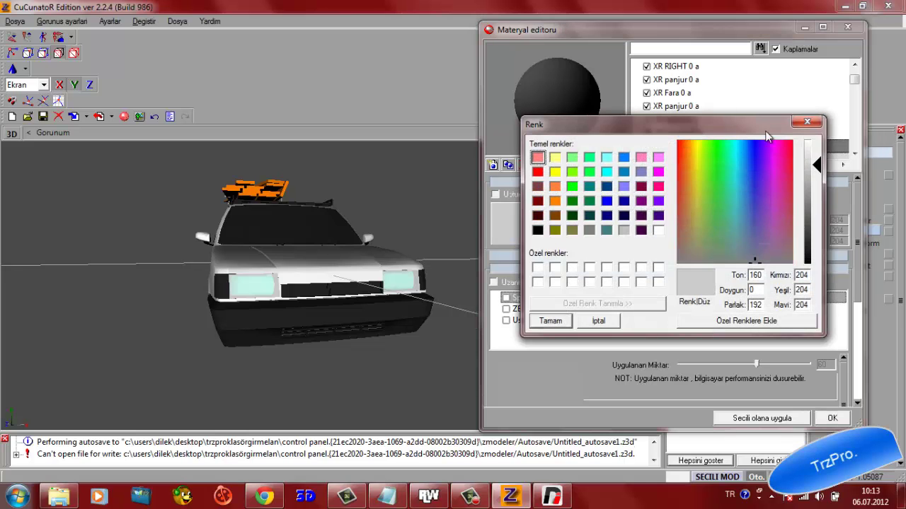
{"action": "left_click", "coordinate": [807, 122]}
{"action": "left_click", "coordinate": [717, 133]}
{"action": "left_click", "coordinate": [716, 146]}
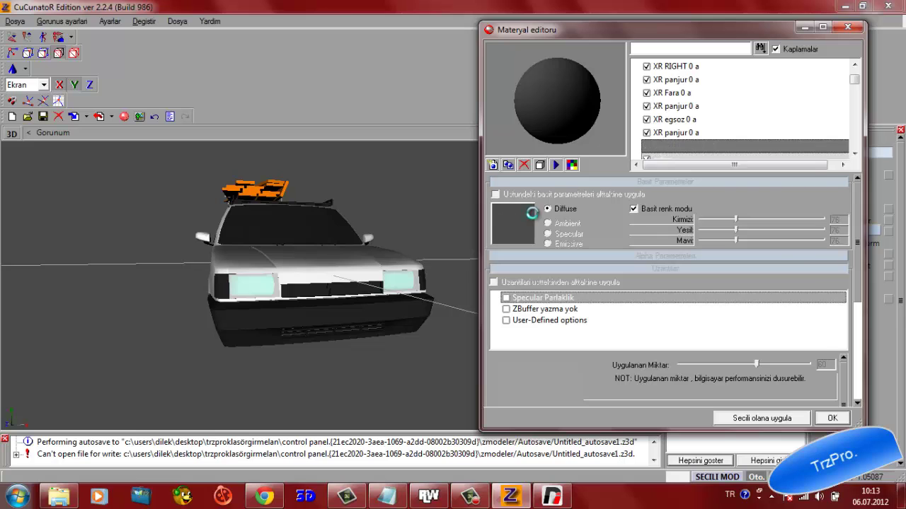
{"action": "left_click", "coordinate": [532, 213]}
{"action": "left_click", "coordinate": [606, 173]}
{"action": "left_click", "coordinate": [551, 322]}
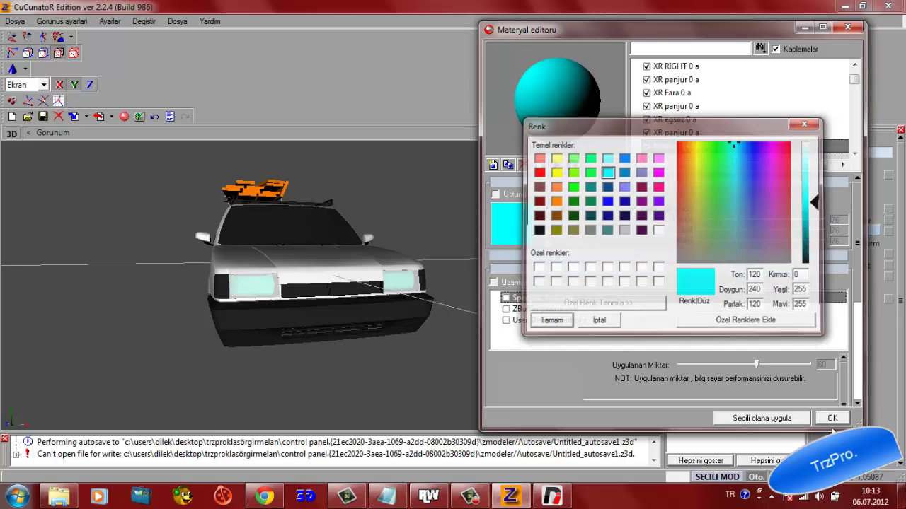
{"action": "middle_click_drag", "start_coordinate": [367, 271], "coordinate": [177, 240]}
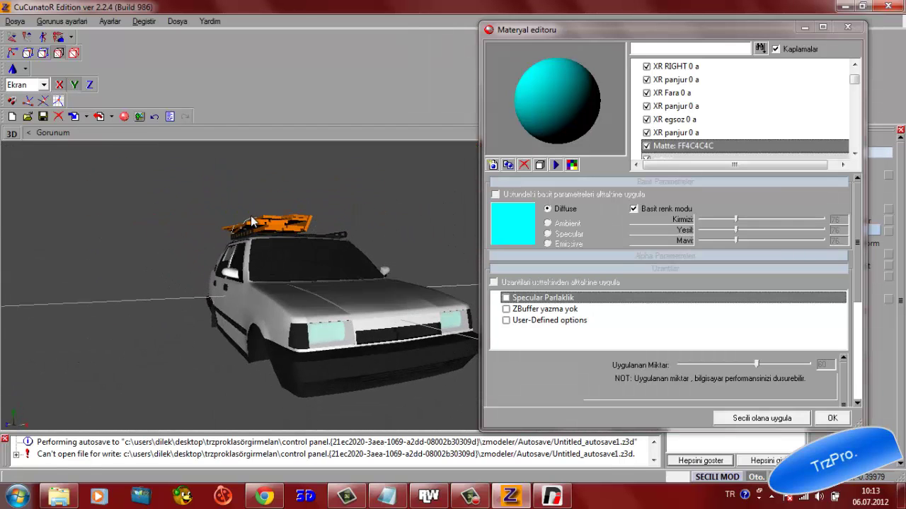
{"action": "left_click", "coordinate": [524, 164]}
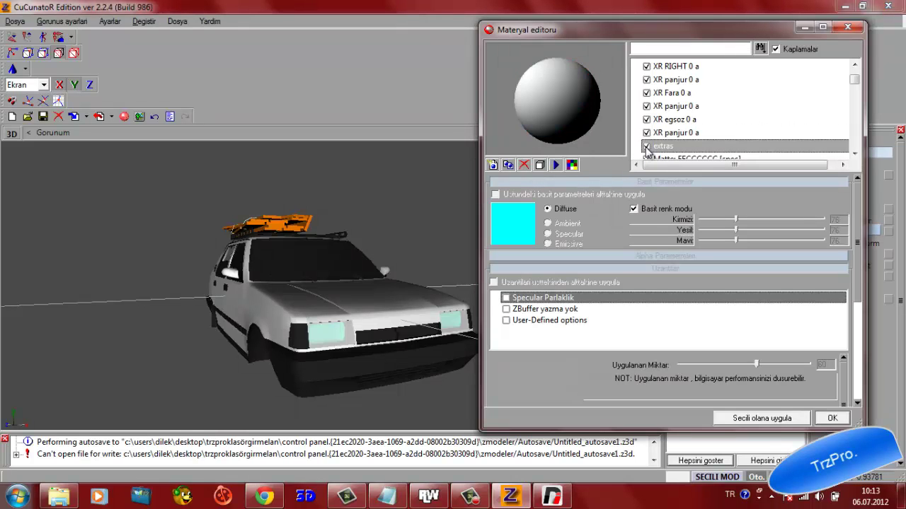
Play the first track on the browser music page and return to ZModeler.
{"action": "left_click", "coordinate": [280, 495]}
{"action": "scroll", "coordinate": [209, 274], "scroll_direction": "down", "scroll_amount": 1}
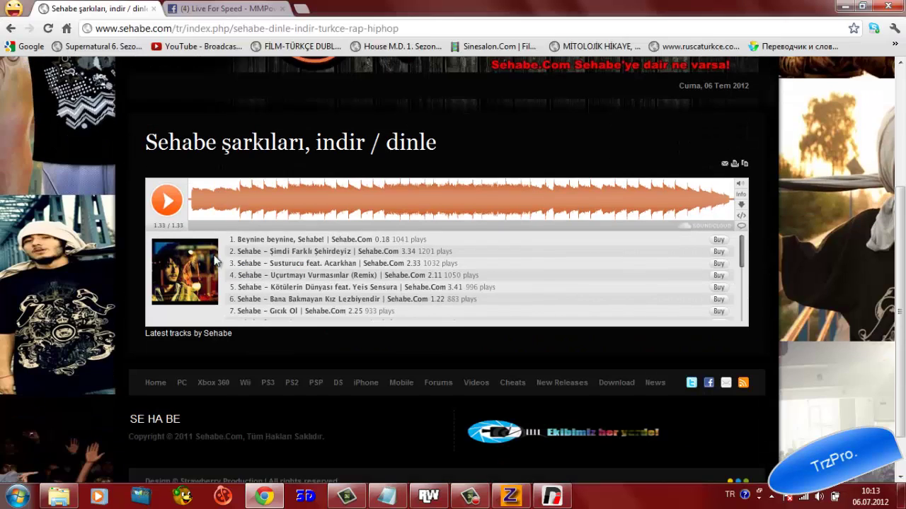
{"action": "left_click", "coordinate": [289, 246]}
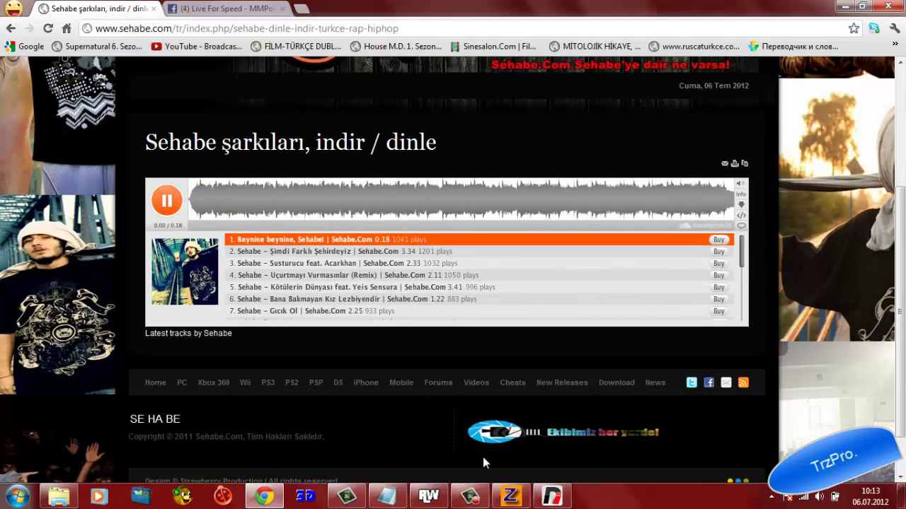
{"action": "left_click", "coordinate": [546, 499]}
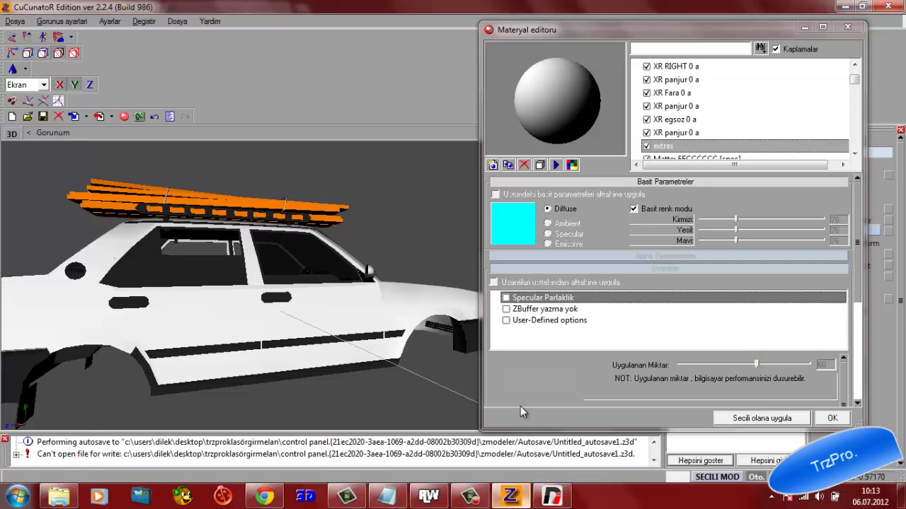
Hide the extras material and select Matte: FFCCCCCC [spec] in the list.
{"action": "left_click", "coordinate": [645, 146]}
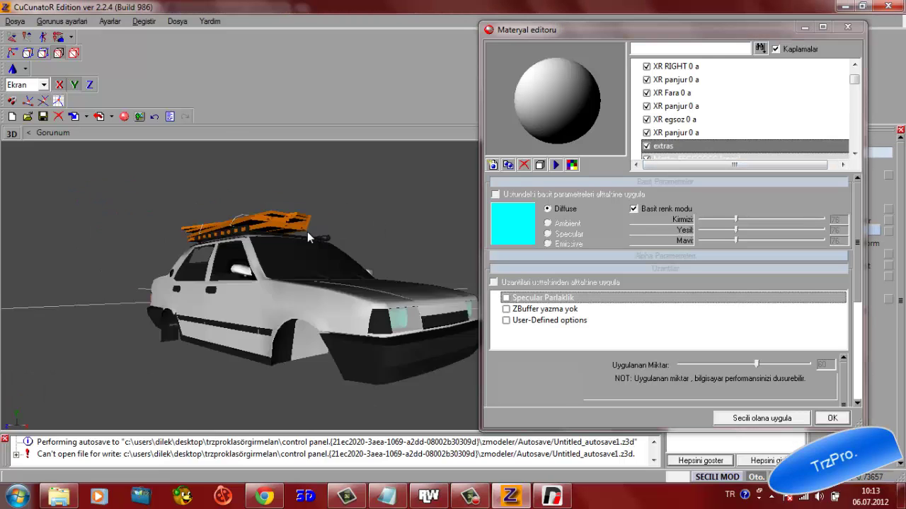
{"action": "left_click", "coordinate": [646, 147]}
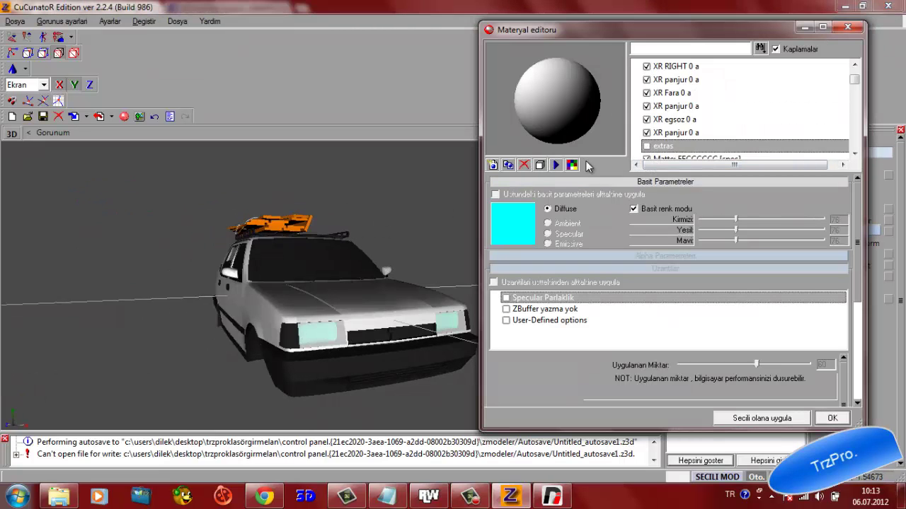
{"action": "left_click", "coordinate": [649, 156]}
{"action": "middle_click_drag", "start_coordinate": [409, 247], "coordinate": [477, 253]}
Close the material editor and redo to restore the air freshener.
{"action": "left_click", "coordinate": [832, 418]}
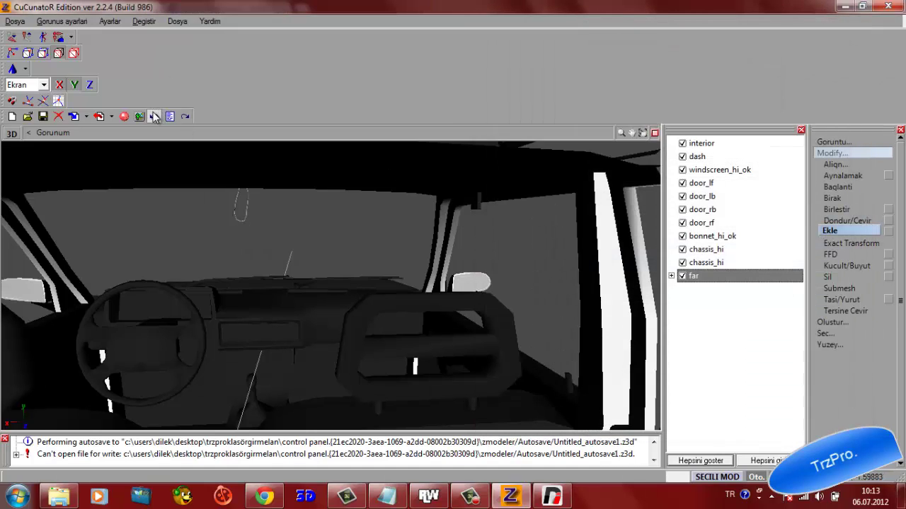
{"action": "left_click", "coordinate": [184, 116]}
{"action": "middle_click_drag", "start_coordinate": [268, 219], "coordinate": [212, 226]}
Maximize the front view and zoom in on the air freshener by the windshield.
{"action": "left_click", "coordinate": [652, 133]}
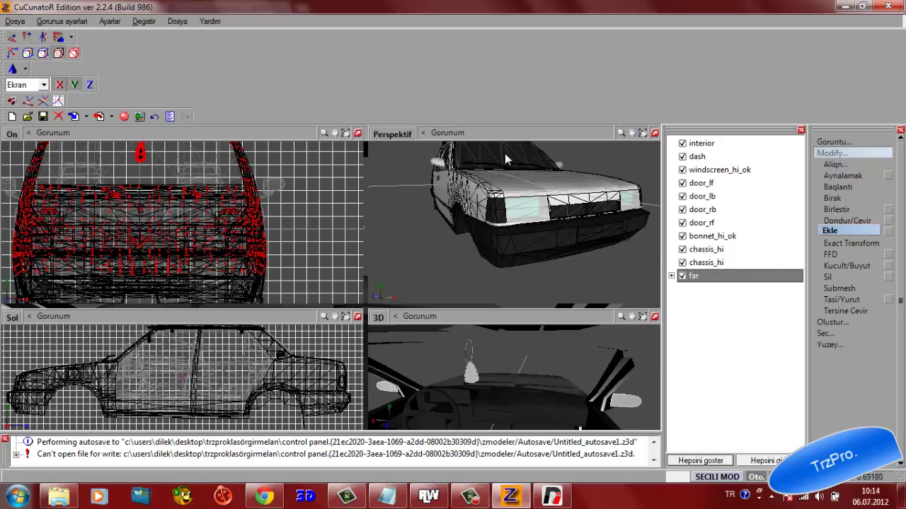
{"action": "left_click", "coordinate": [357, 133]}
{"action": "scroll", "coordinate": [298, 243], "scroll_direction": "up", "scroll_amount": 3}
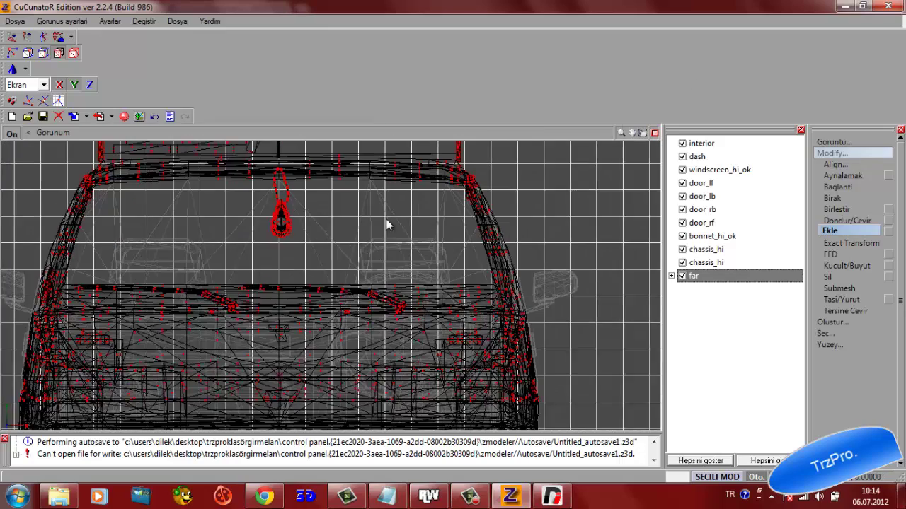
{"action": "left_click", "coordinate": [281, 218]}
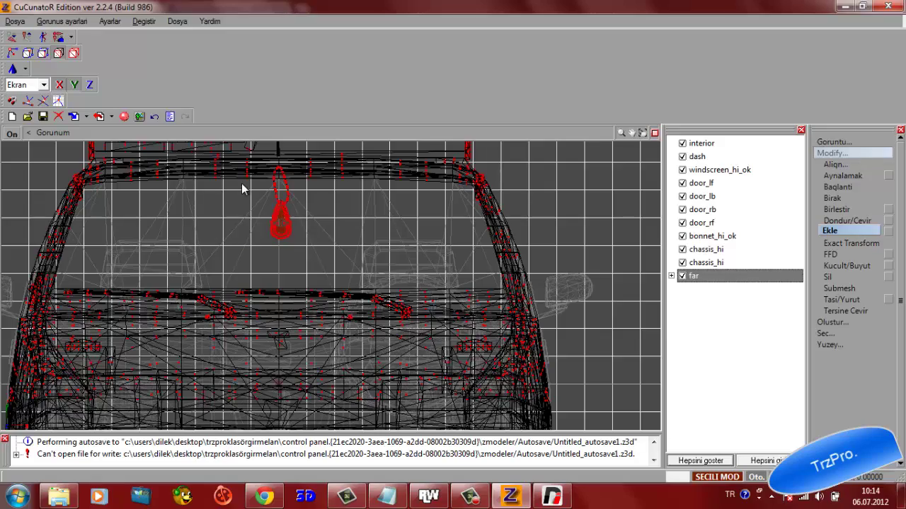
{"action": "right_click", "coordinate": [242, 183]}
{"action": "mouse_move", "coordinate": [296, 202]}
{"action": "left_click", "coordinate": [324, 202]}
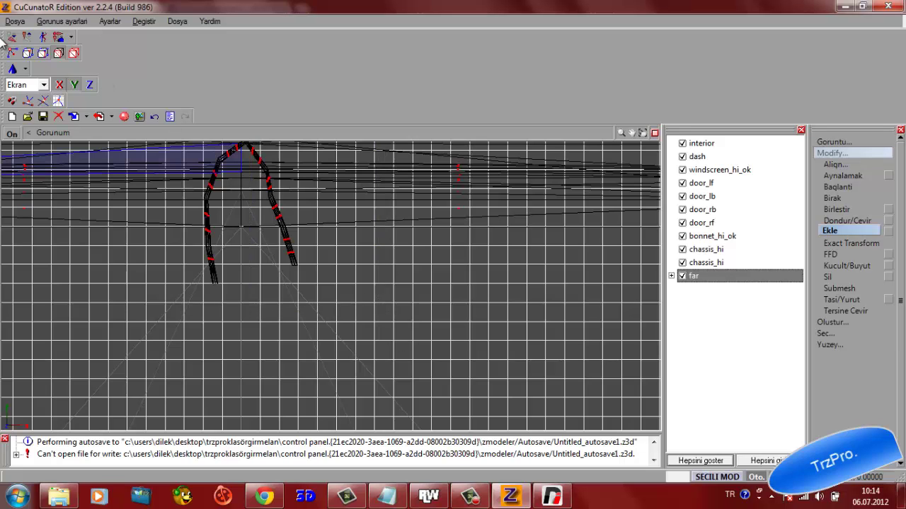
{"action": "middle_click_drag", "start_coordinate": [397, 284], "coordinate": [398, 348]}
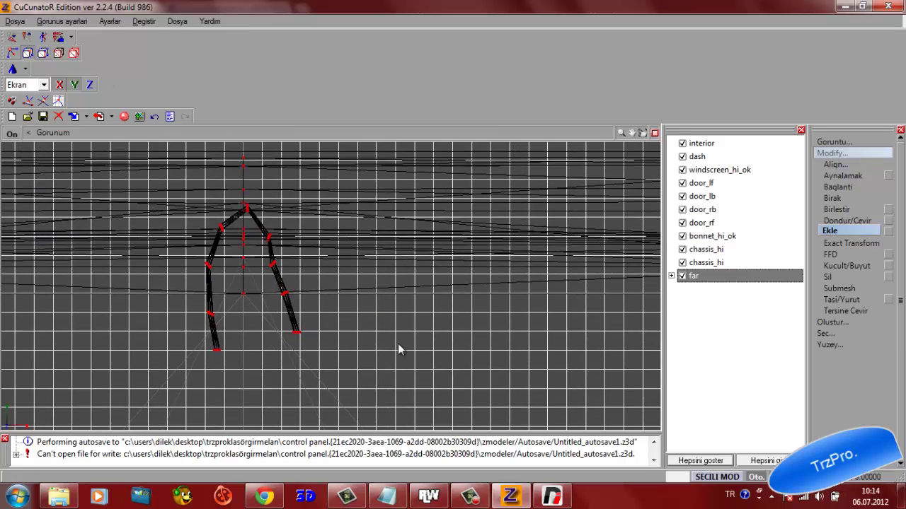
Delete both air-freshener legs, then go back to the four-view layout.
{"action": "left_click", "coordinate": [247, 185]}
{"action": "right_click", "coordinate": [266, 208]}
{"action": "mouse_move", "coordinate": [289, 208]}
{"action": "left_click", "coordinate": [347, 208]}
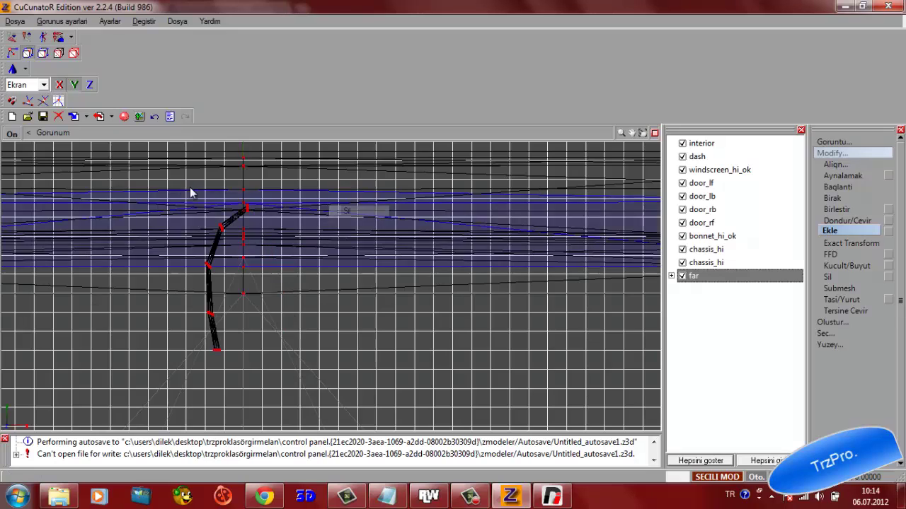
{"action": "left_click", "coordinate": [212, 319]}
{"action": "right_click", "coordinate": [186, 231]}
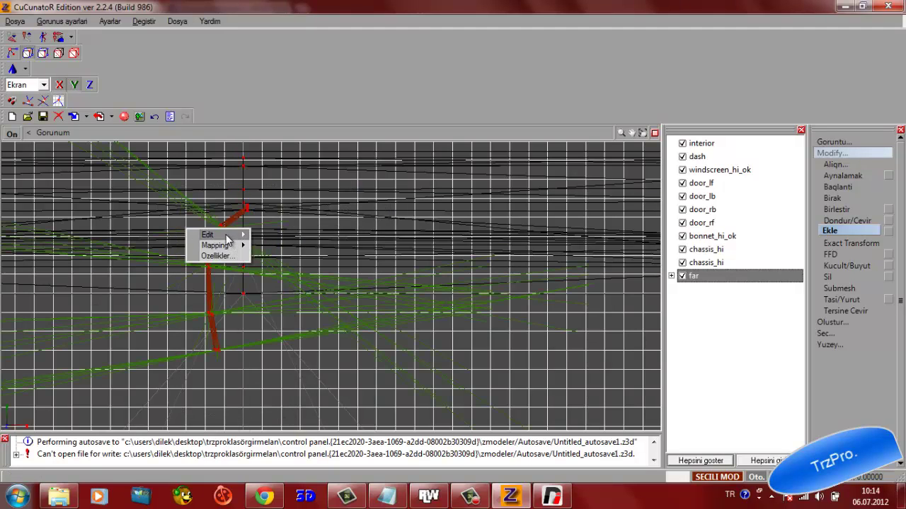
{"action": "left_click", "coordinate": [266, 236]}
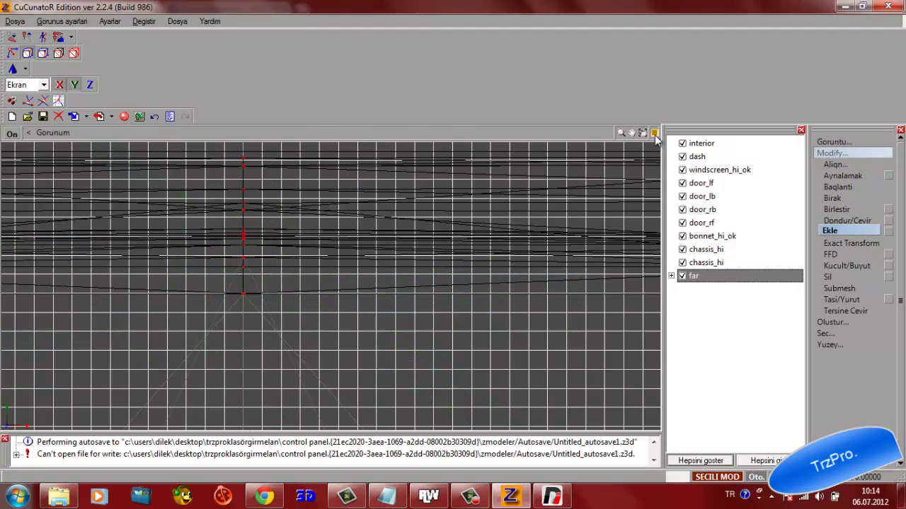
{"action": "left_click", "coordinate": [654, 133]}
{"action": "left_click_drag", "start_coordinate": [538, 395], "coordinate": [666, 316]}
Open the material editor and delete the Matte: FFCCCCCC [spec] and tire materials.
{"action": "left_click_drag", "start_coordinate": [590, 400], "coordinate": [477, 371]}
{"action": "left_click", "coordinate": [124, 117]}
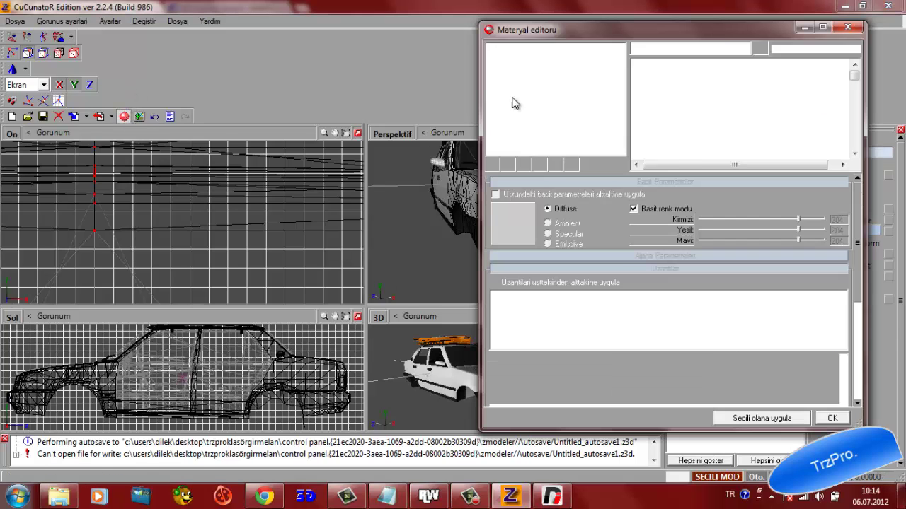
{"action": "left_click", "coordinate": [680, 79]}
{"action": "left_click", "coordinate": [692, 133]}
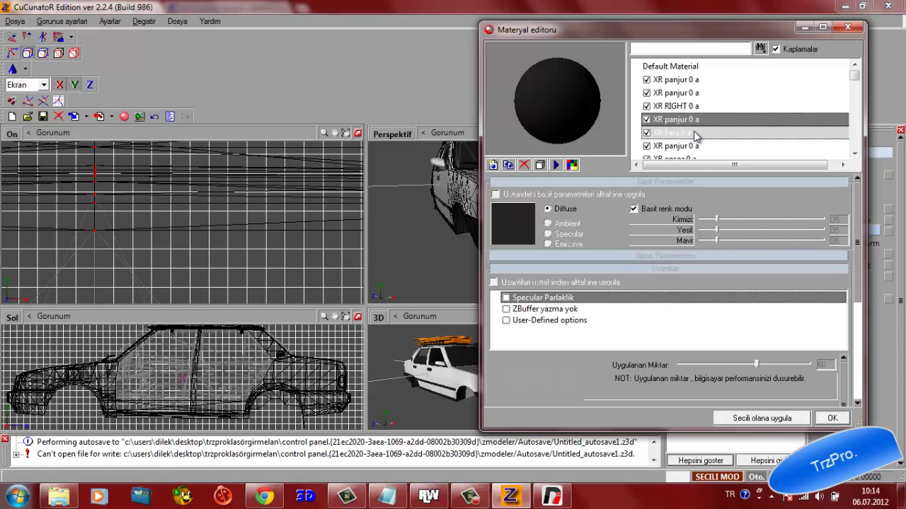
{"action": "scroll", "coordinate": [693, 134], "scroll_direction": "down", "scroll_amount": 1}
{"action": "left_click", "coordinate": [696, 119]}
{"action": "left_click", "coordinate": [696, 133]}
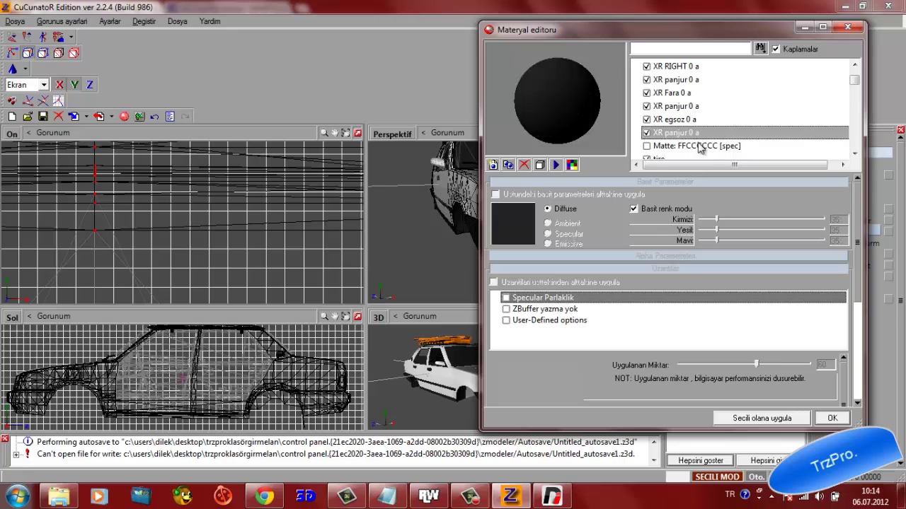
{"action": "left_click", "coordinate": [707, 146]}
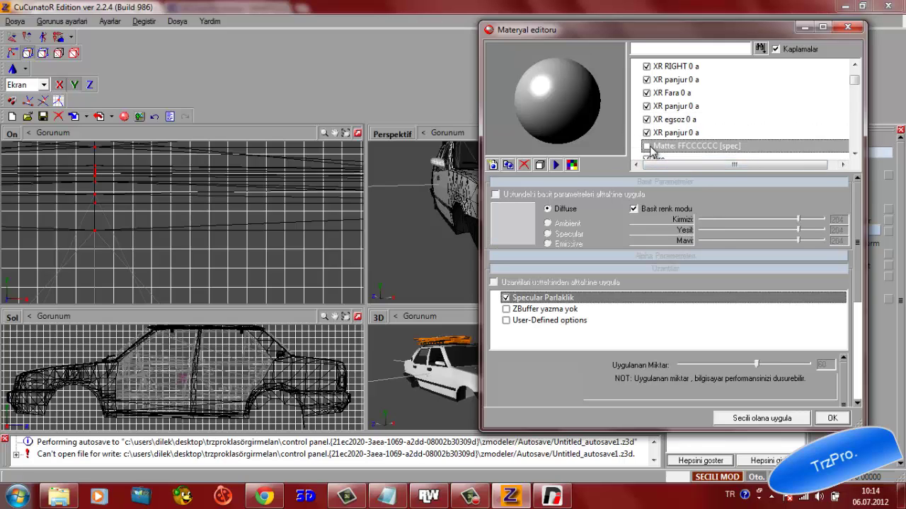
{"action": "left_click", "coordinate": [525, 165]}
{"action": "left_click", "coordinate": [525, 165]}
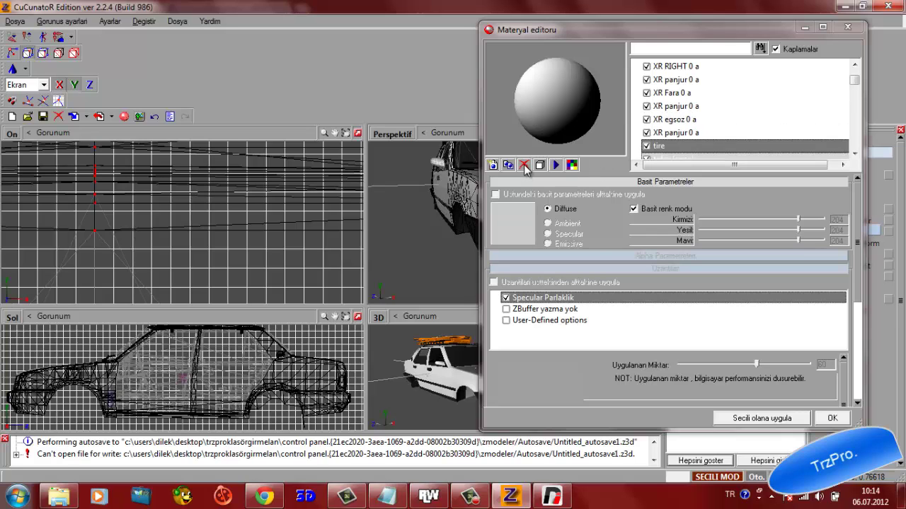
Resize the viewport panes, maximize the 3D view, and move the material editor to the middle.
{"action": "left_click_drag", "start_coordinate": [536, 30], "coordinate": [635, 12]}
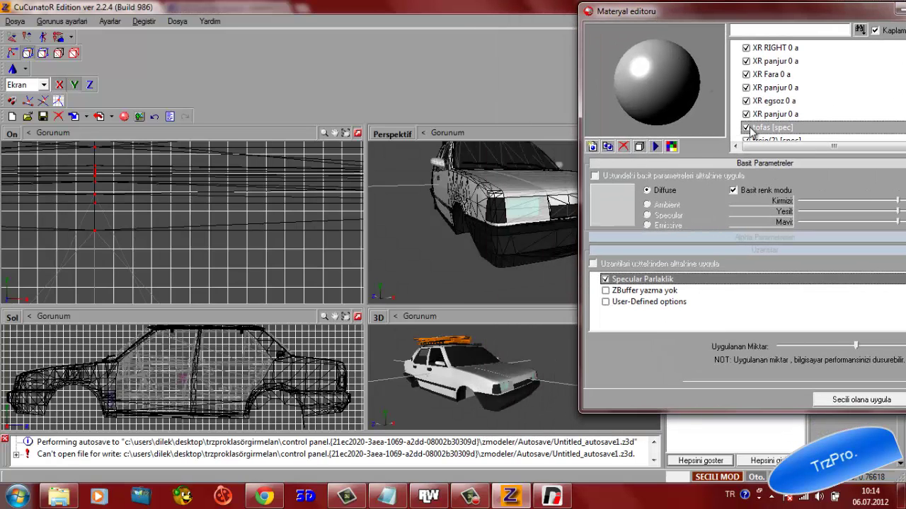
{"action": "scroll", "coordinate": [537, 356], "scroll_direction": "up", "scroll_amount": 5}
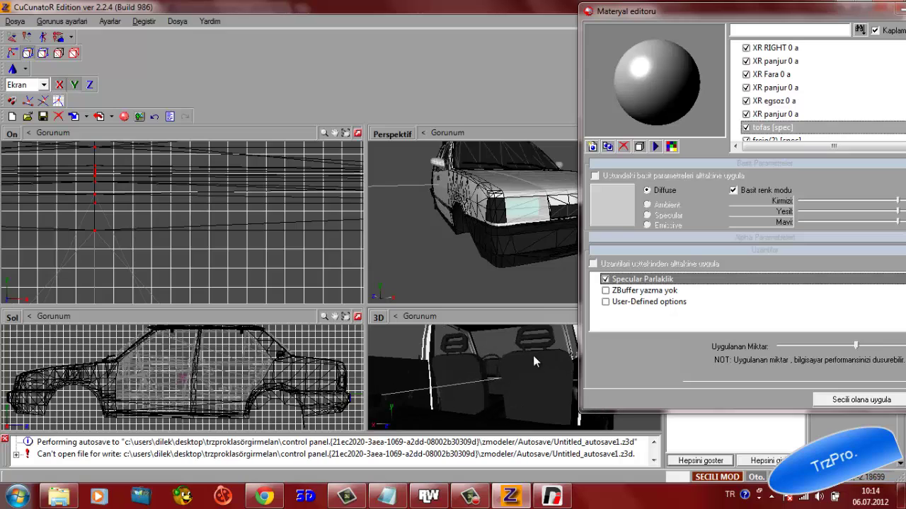
{"action": "scroll", "coordinate": [509, 360], "scroll_direction": "down", "scroll_amount": 2}
{"action": "scroll", "coordinate": [516, 378], "scroll_direction": "up", "scroll_amount": 4}
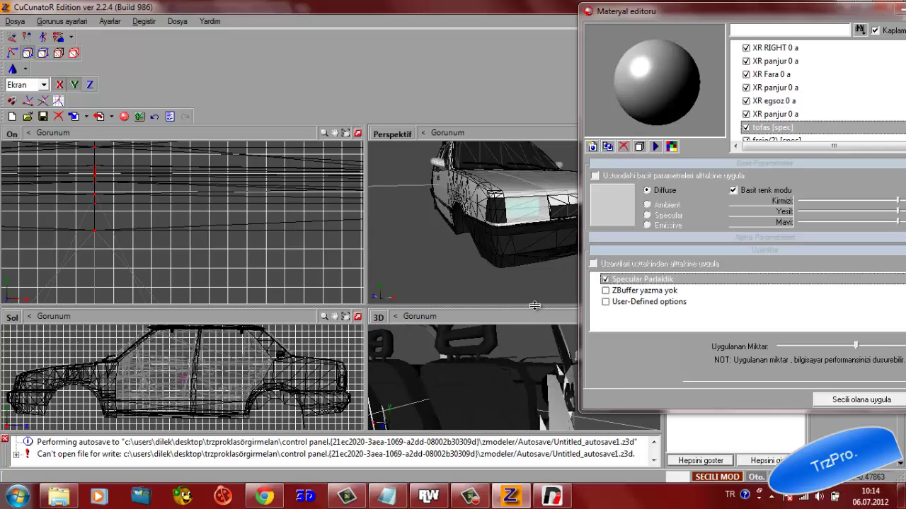
{"action": "left_click_drag", "start_coordinate": [534, 306], "coordinate": [317, 258]}
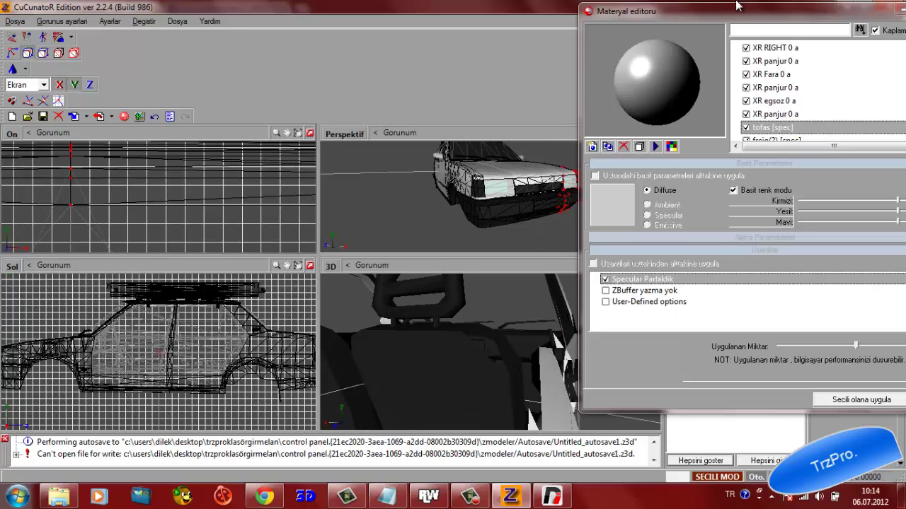
{"action": "left_click_drag", "start_coordinate": [637, 10], "coordinate": [815, 11]}
{"action": "left_click", "coordinate": [654, 265]}
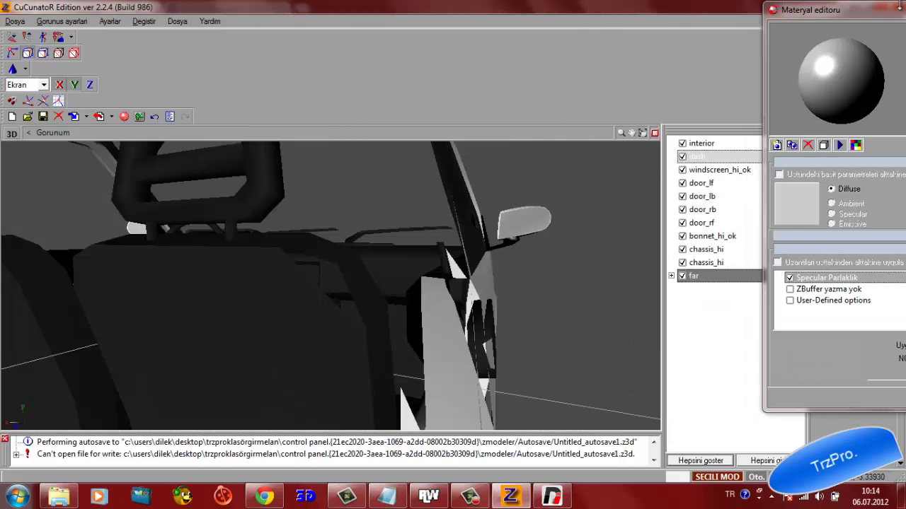
{"action": "middle_click_drag", "start_coordinate": [519, 330], "coordinate": [517, 333]}
{"action": "left_click_drag", "start_coordinate": [798, 16], "coordinate": [470, 29]}
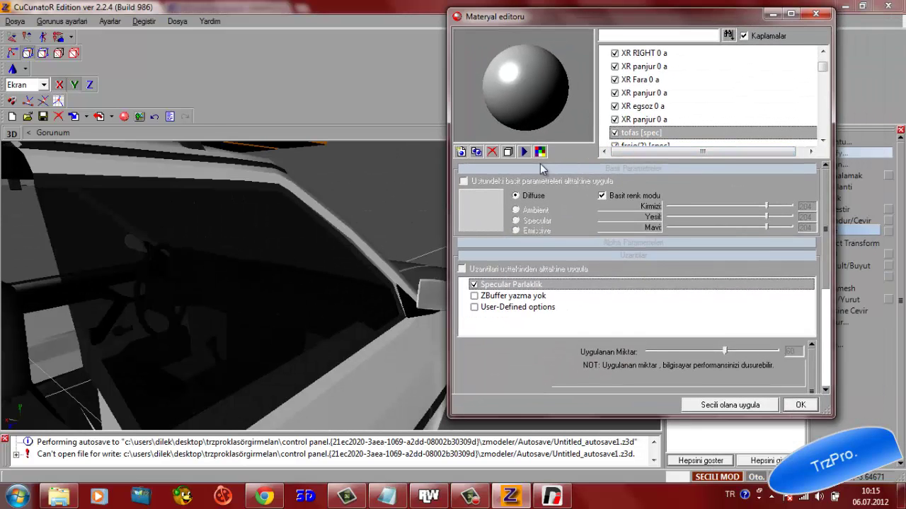
Delete the tofas [spec] and frejo(2) [spec] materials.
{"action": "left_click", "coordinate": [492, 152]}
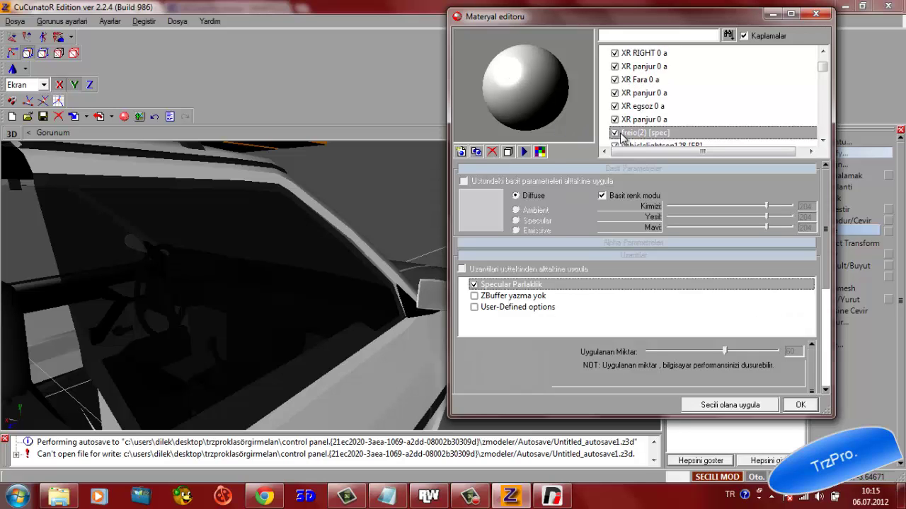
{"action": "left_click", "coordinate": [622, 134]}
{"action": "left_click", "coordinate": [539, 152]}
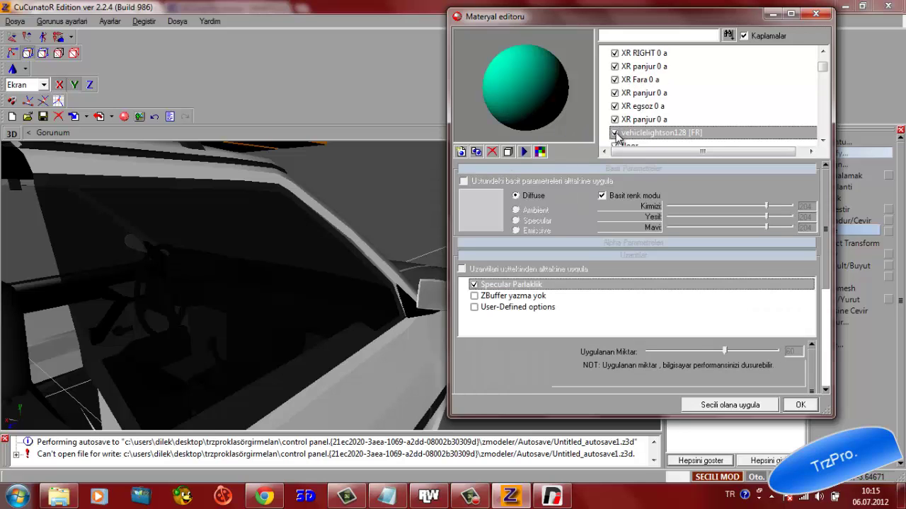
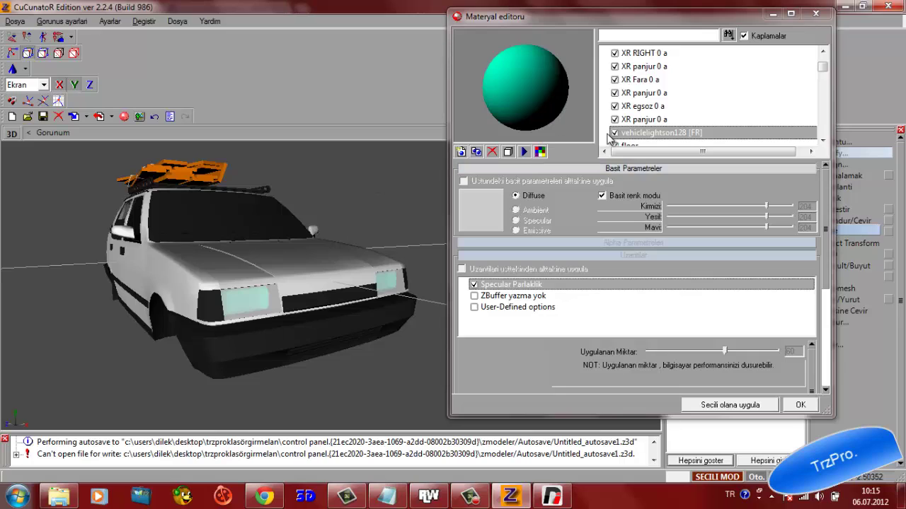
Rename the vehiclelightson128 [FR] material to 'XR front_light_r 0 a'.
{"action": "left_click", "coordinate": [614, 133]}
{"action": "left_click", "coordinate": [614, 134]}
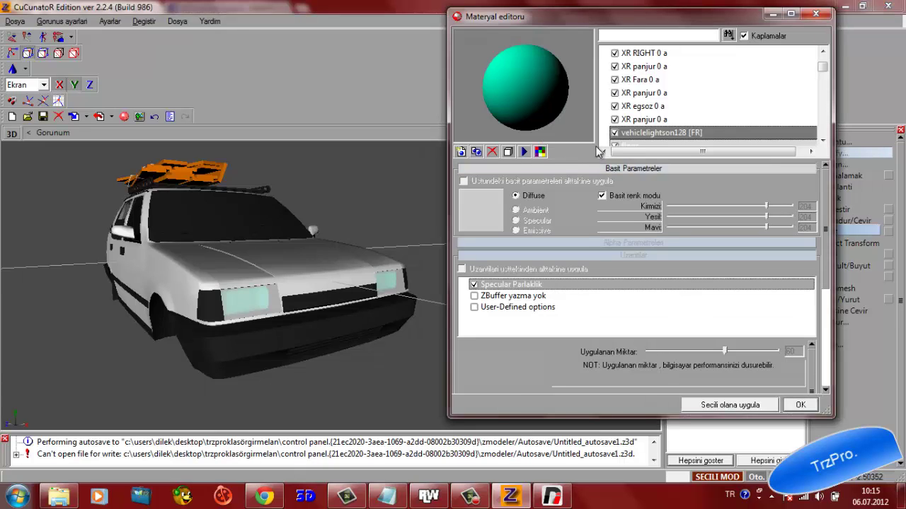
{"action": "left_click", "coordinate": [629, 133]}
{"action": "key", "text": "Caps_Lock"}
{"action": "type", "text": "XR "}
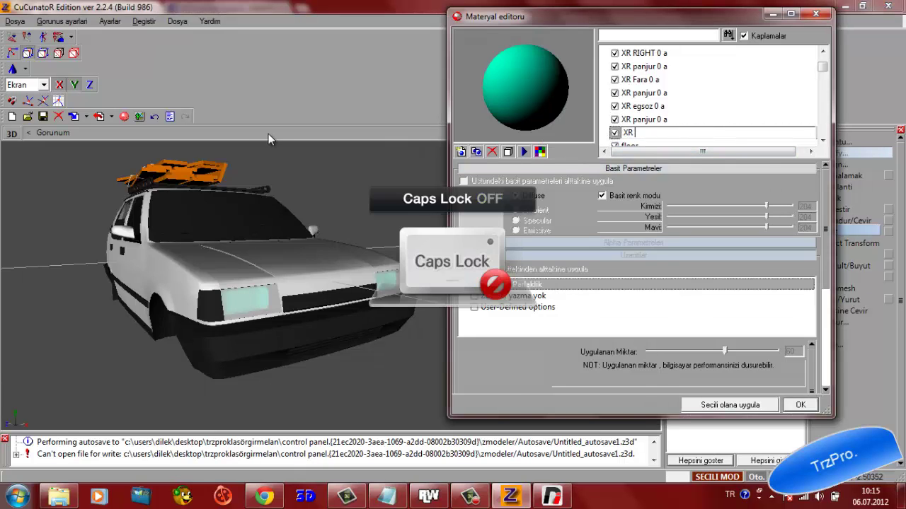
{"action": "type", "text": "front_"}
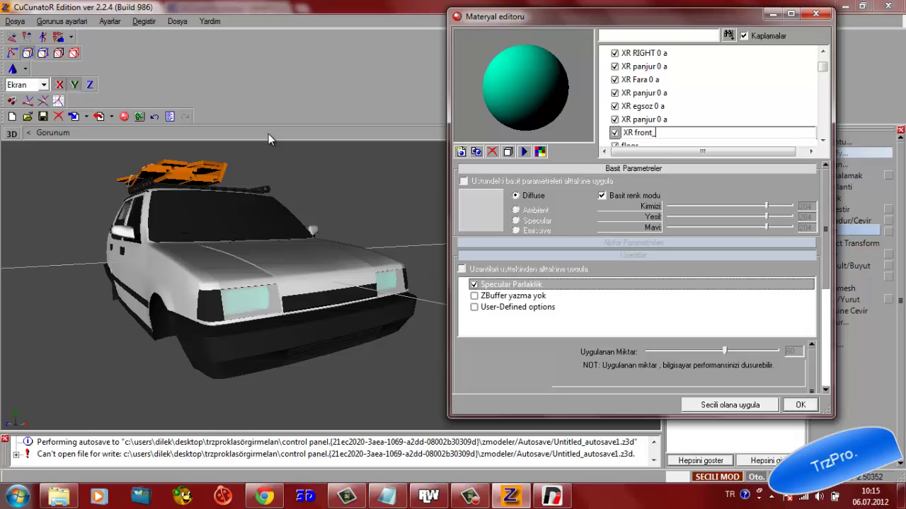
{"action": "type", "text": "light_r 0 a"}
{"action": "key", "text": "Return"}
Give XR front_light_r 0 a a pure blue diffuse colour (0, 0, 255) and apply it to the headlights.
{"action": "left_click", "coordinate": [606, 134]}
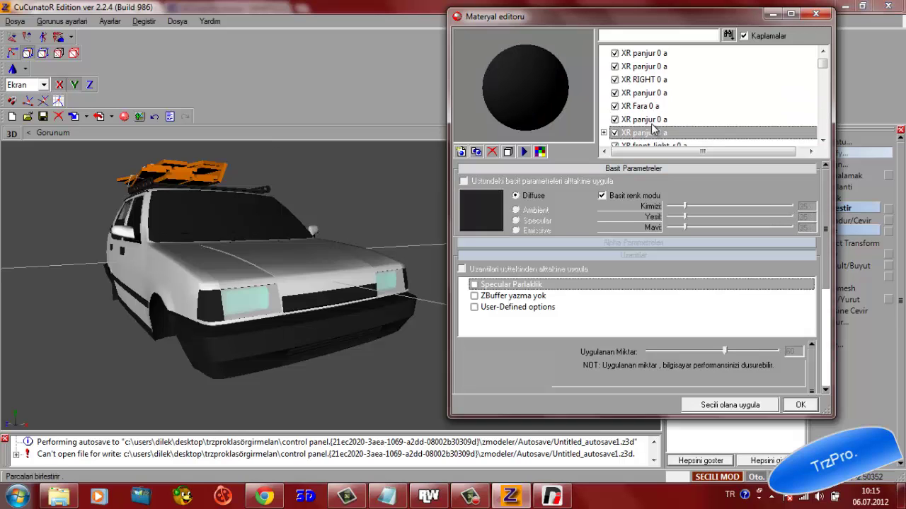
{"action": "scroll", "coordinate": [606, 138], "scroll_direction": "down", "scroll_amount": 3}
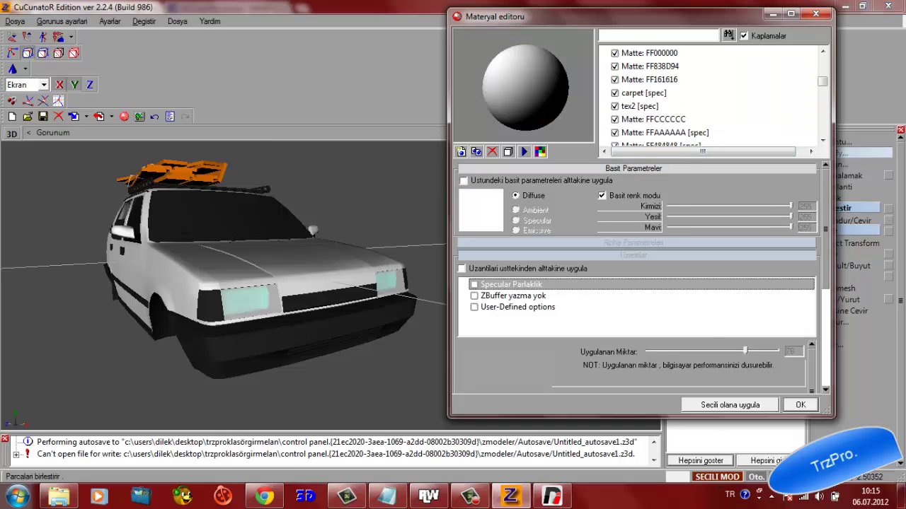
{"action": "scroll", "coordinate": [707, 96], "scroll_direction": "up", "scroll_amount": 5}
{"action": "left_click", "coordinate": [693, 93]}
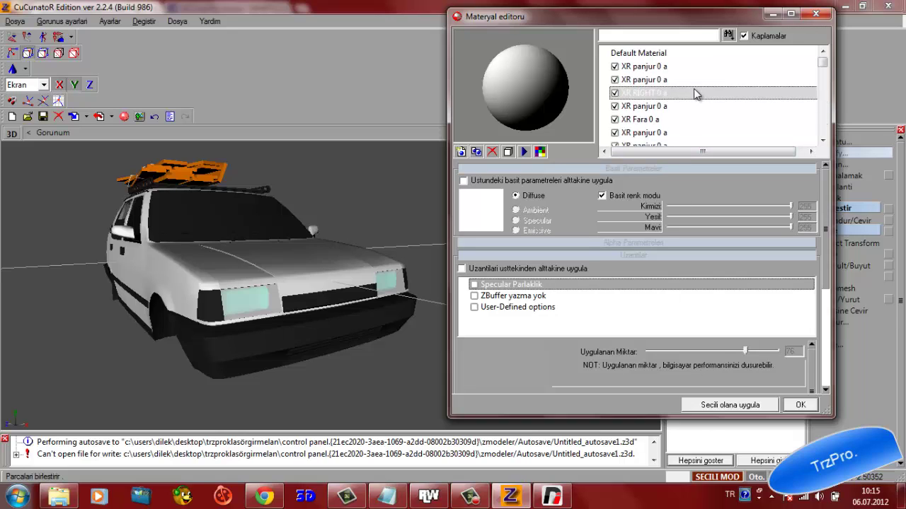
{"action": "left_click_drag", "start_coordinate": [822, 63], "coordinate": [823, 79]}
{"action": "left_click", "coordinate": [737, 119]}
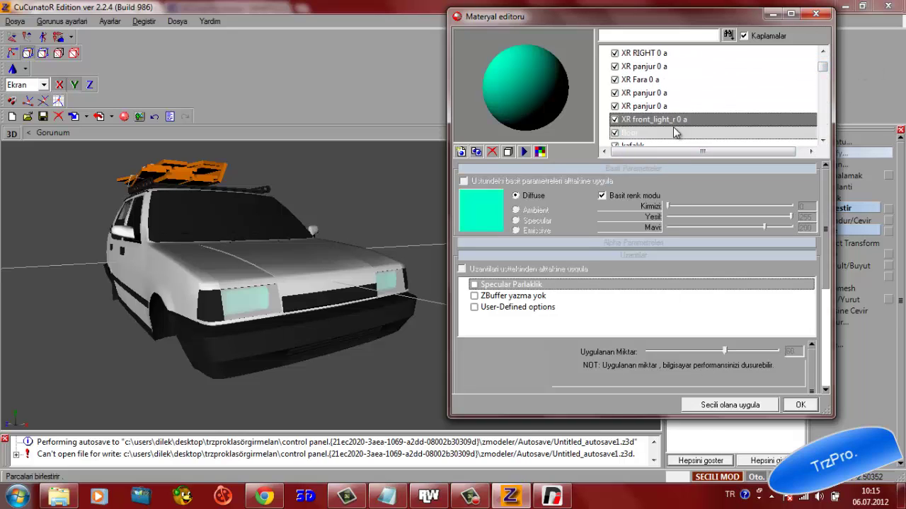
{"action": "left_click", "coordinate": [487, 213]}
{"action": "left_click", "coordinate": [577, 188]}
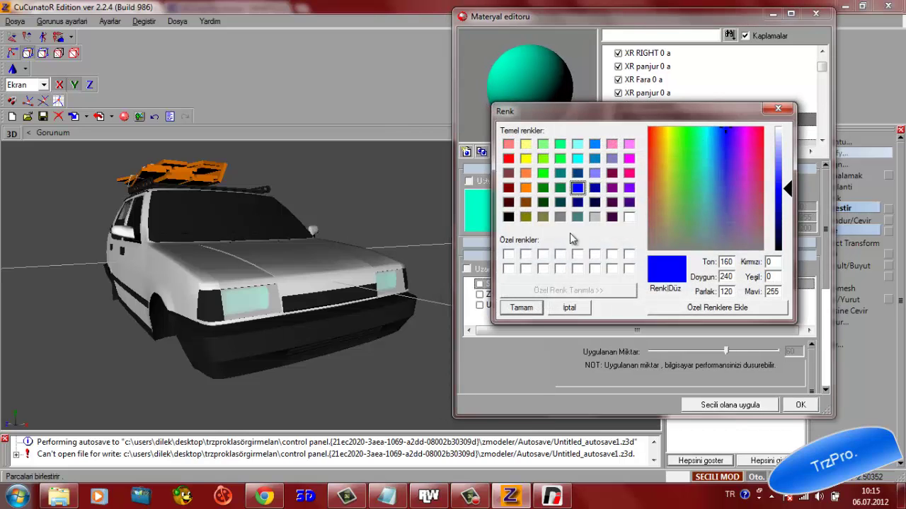
{"action": "left_click", "coordinate": [518, 308]}
{"action": "left_click", "coordinate": [714, 407]}
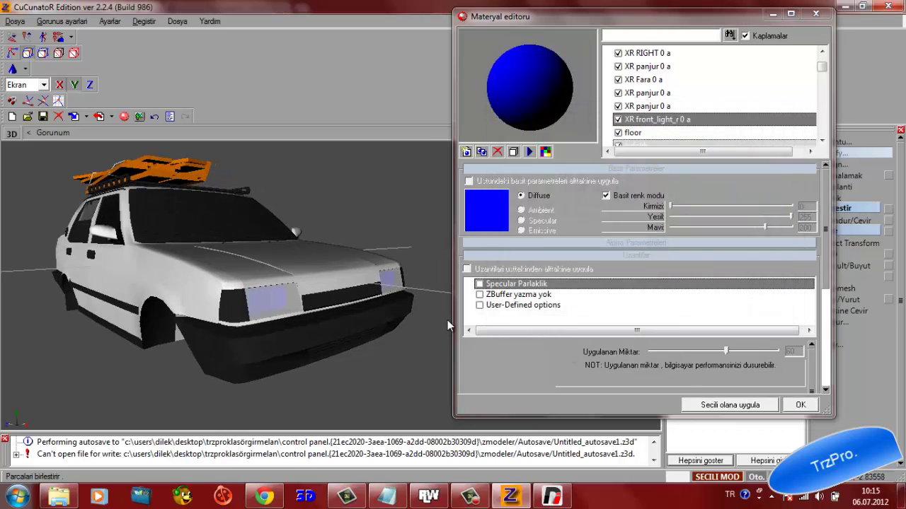
{"action": "left_click", "coordinate": [631, 133]}
{"action": "left_click", "coordinate": [618, 133]}
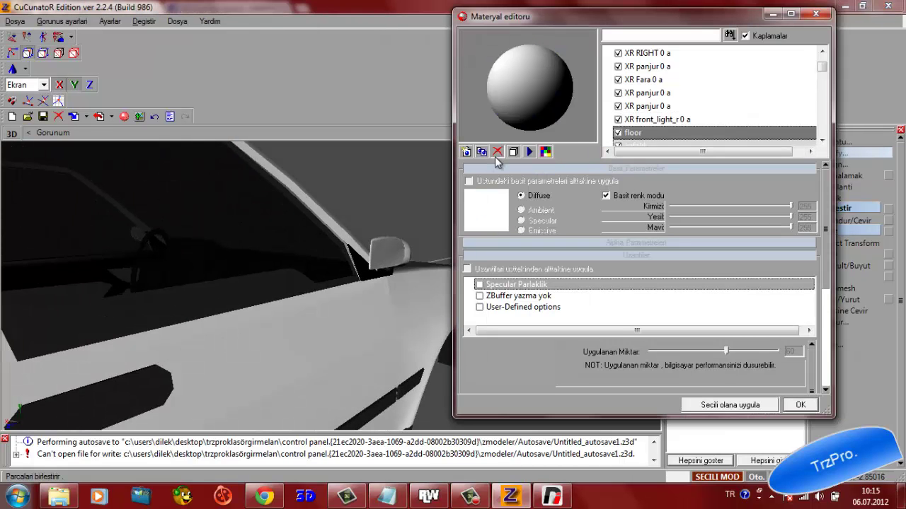
Delete the floor, kafalık, Matte: FF000000, Matte: FF838D94 and Matte: FF161616 materials.
{"action": "left_click", "coordinate": [498, 151]}
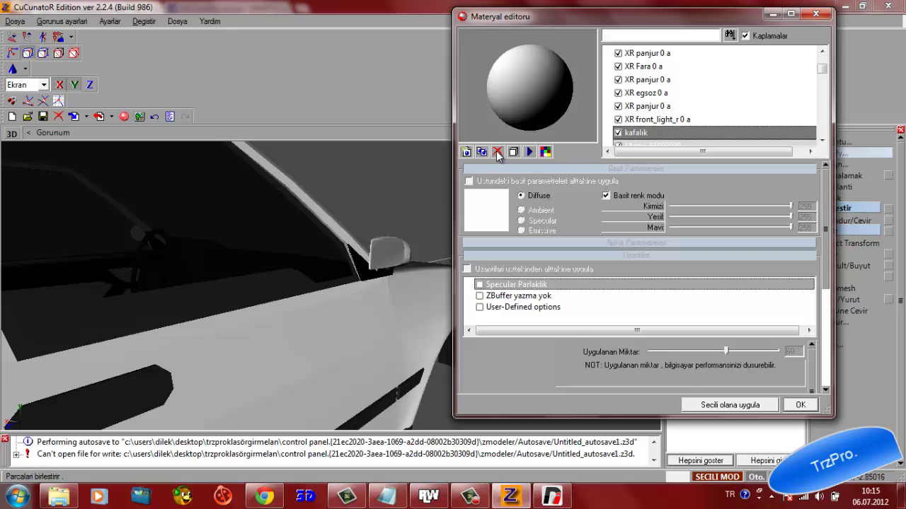
{"action": "left_click", "coordinate": [497, 153]}
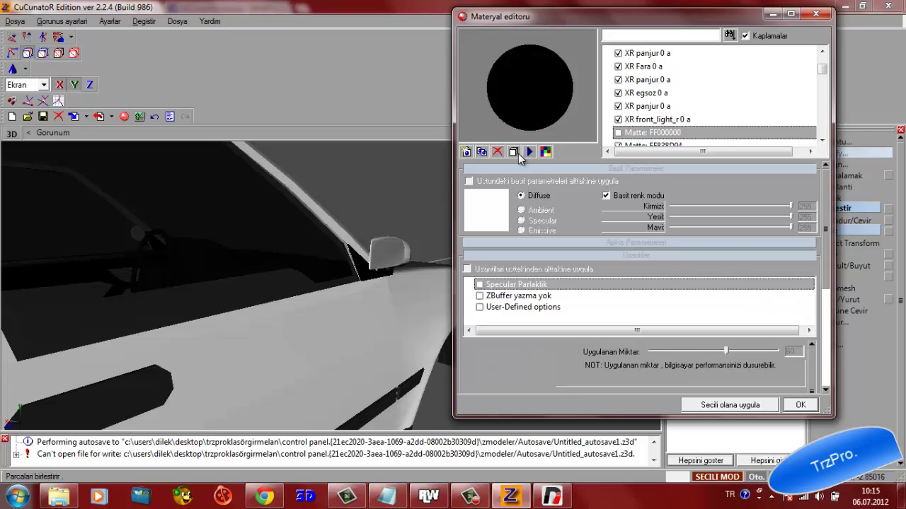
{"action": "left_click", "coordinate": [497, 153]}
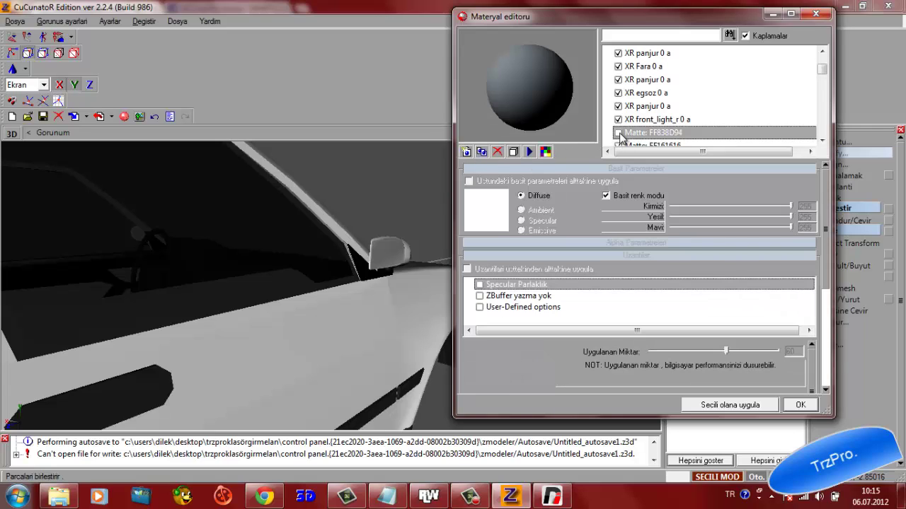
{"action": "left_click", "coordinate": [497, 153]}
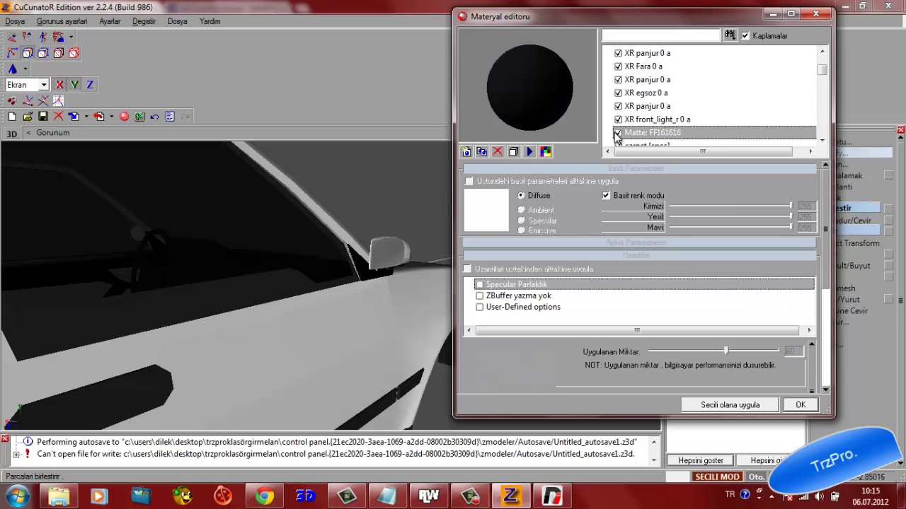
{"action": "left_click", "coordinate": [499, 152]}
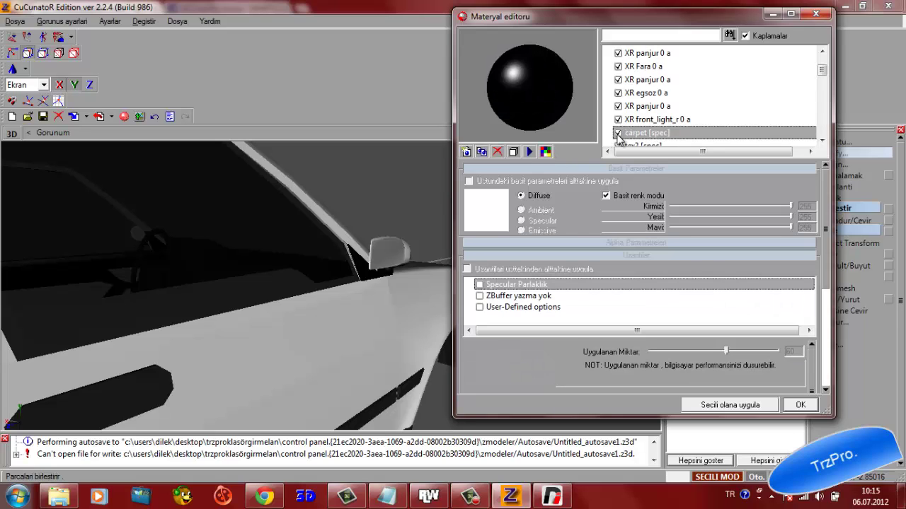
Rename the carpet [spec] material to 'XR panjur 0 a'.
{"action": "left_click", "coordinate": [618, 134]}
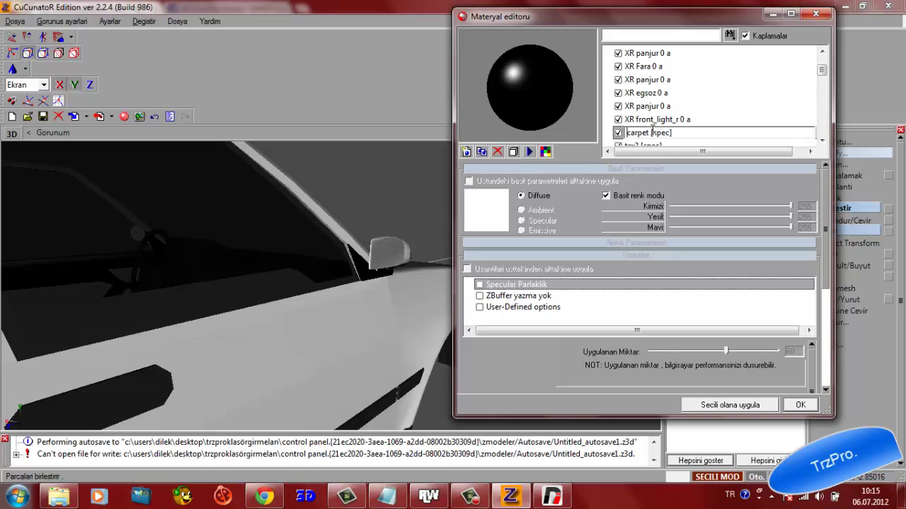
{"action": "key", "text": "Caps_Lock"}
{"action": "type", "text": "XR"}
{"action": "key", "text": "Caps_Lock"}
{"action": "type", "text": "r 0anjur 0 a"}
{"action": "key", "text": "Return"}
Set XR panjur 0 a's diffuse colour to RGB 35, 35, 35, turn off specular, and apply it.
{"action": "left_click", "coordinate": [687, 121]}
{"action": "left_click", "coordinate": [646, 133]}
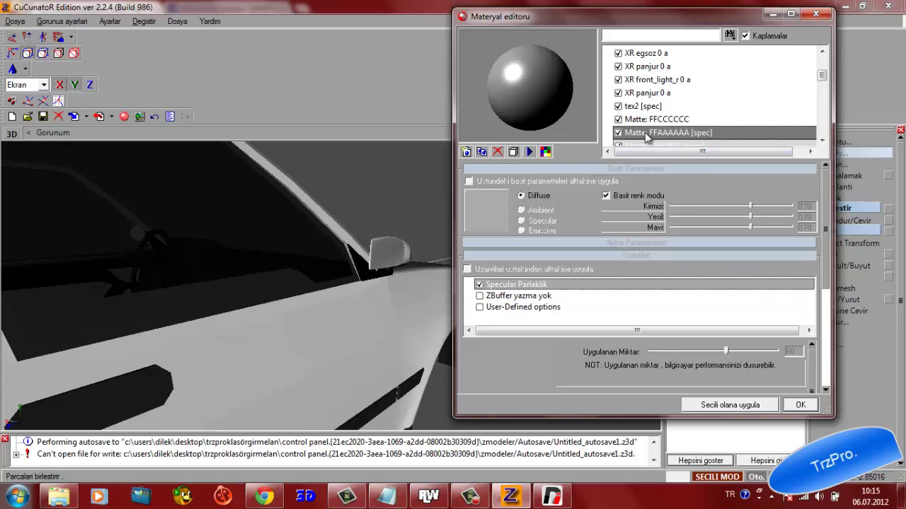
{"action": "left_click", "coordinate": [647, 92]}
{"action": "left_click", "coordinate": [805, 227]}
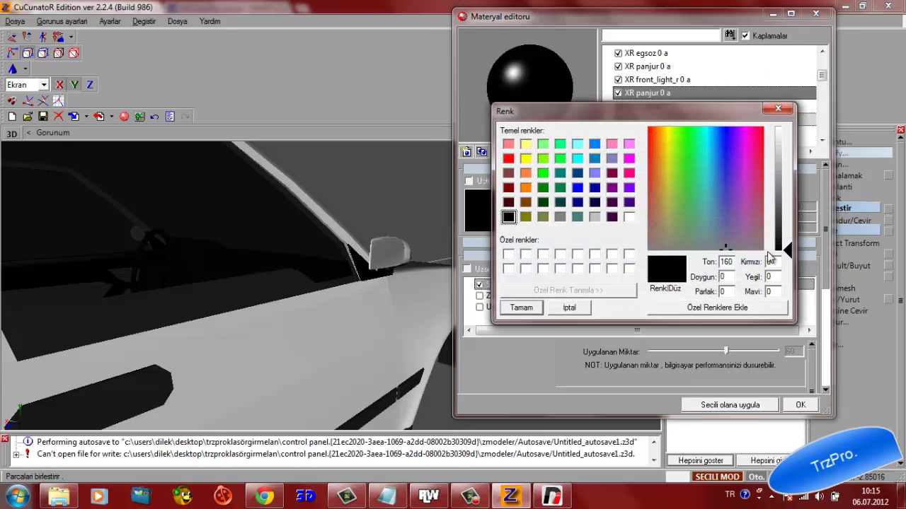
{"action": "type", "text": "35"}
{"action": "key", "text": "Tab"}
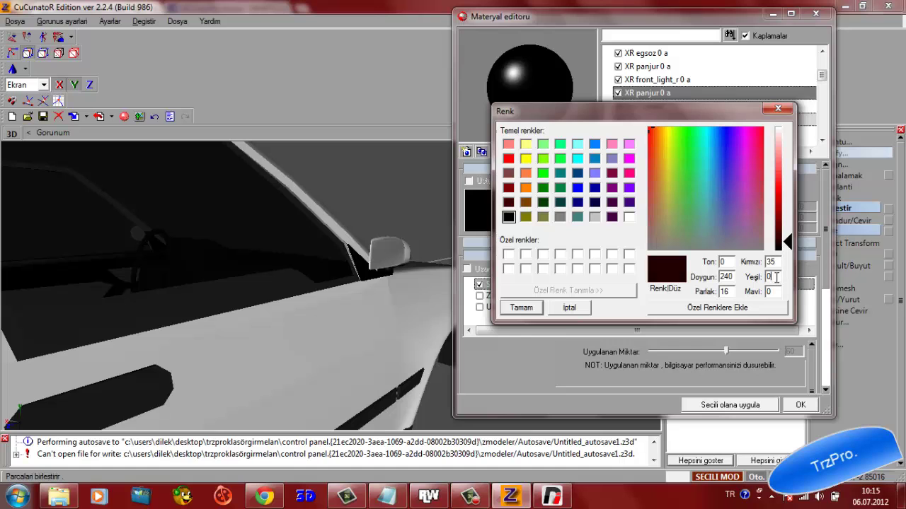
{"action": "type", "text": "35"}
{"action": "key", "text": "Tab"}
{"action": "type", "text": "35"}
{"action": "left_click", "coordinate": [521, 308]}
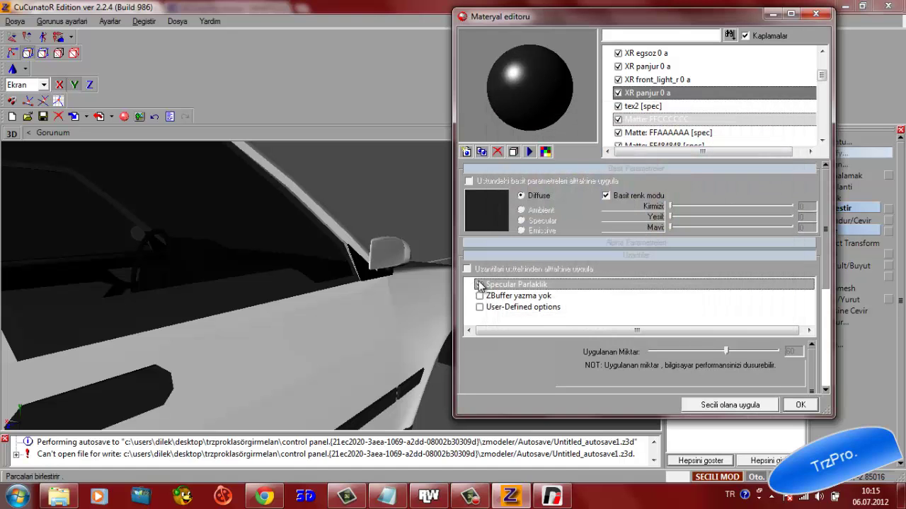
{"action": "left_click", "coordinate": [479, 285]}
{"action": "left_click", "coordinate": [731, 404]}
{"action": "middle_click_drag", "start_coordinate": [408, 308], "coordinate": [421, 307]}
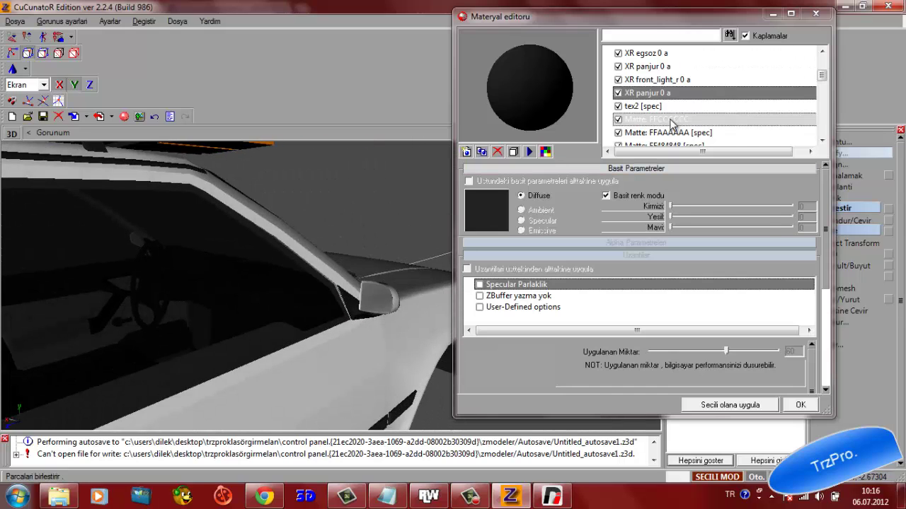
Delete the tex2 [spec], Matte: FFCCCCCC, Matte: FFAAAAAA [spec] and Matte: FF484848 [spec] materials.
{"action": "left_click", "coordinate": [620, 106]}
{"action": "left_click", "coordinate": [620, 118], "text": "ctrl"}
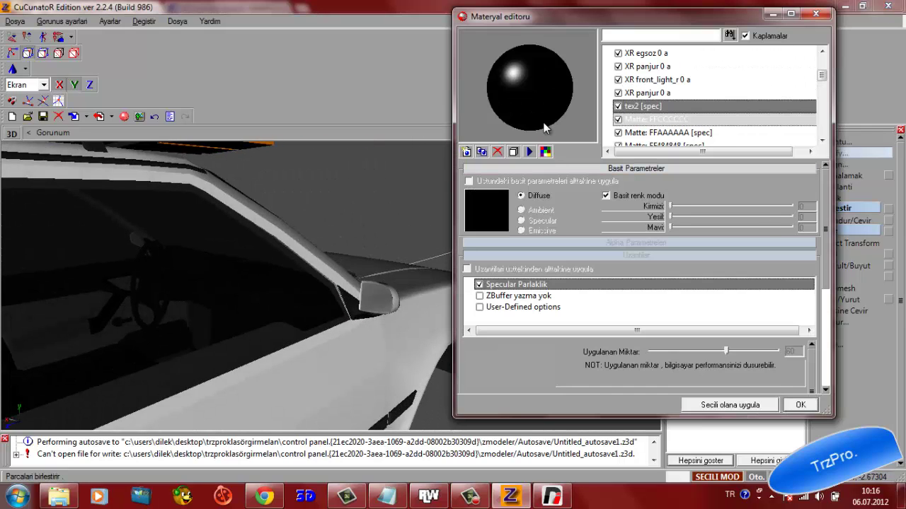
{"action": "left_click", "coordinate": [498, 152]}
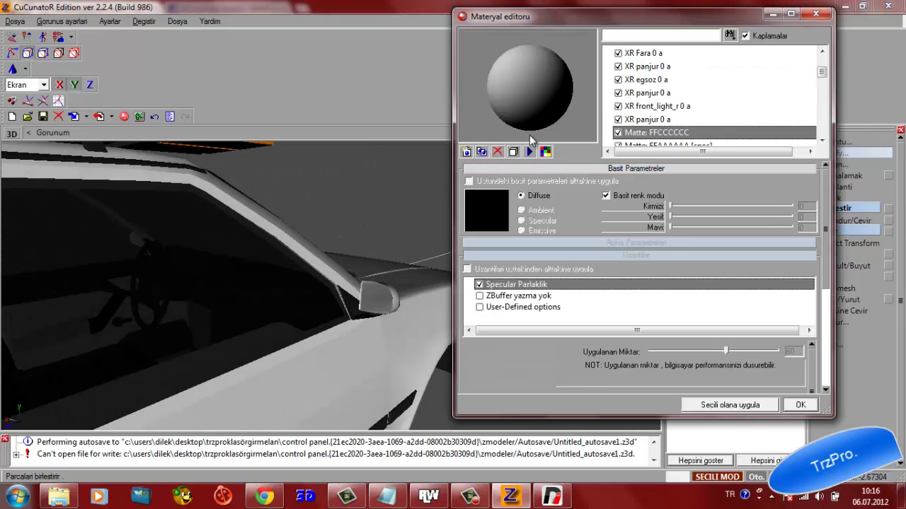
{"action": "left_click", "coordinate": [621, 134]}
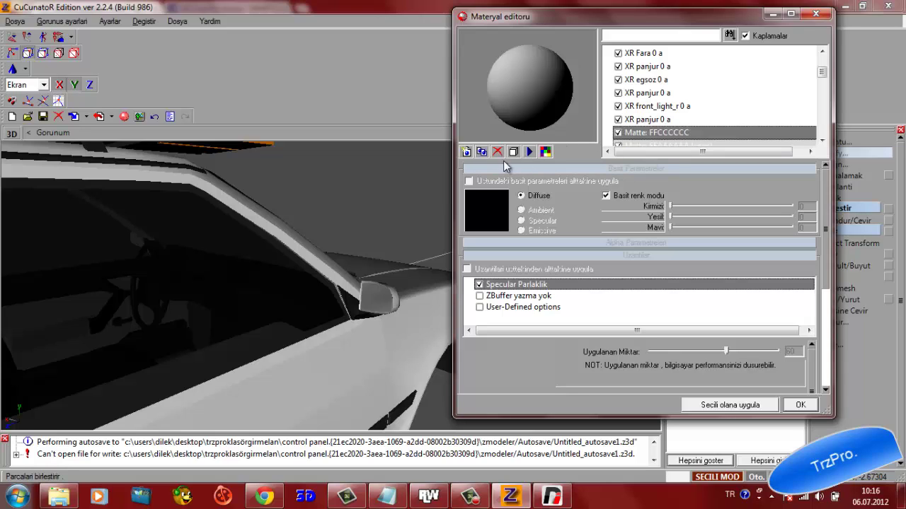
{"action": "left_click", "coordinate": [498, 152]}
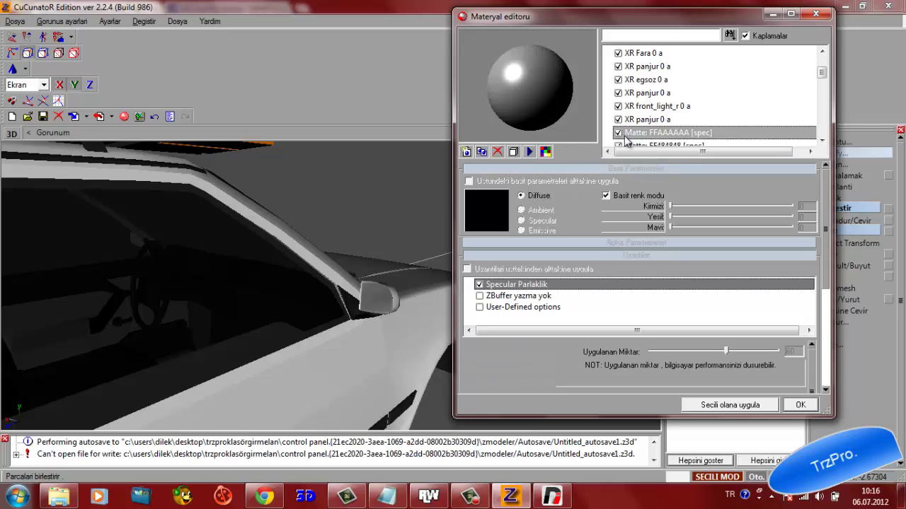
{"action": "left_click", "coordinate": [498, 152]}
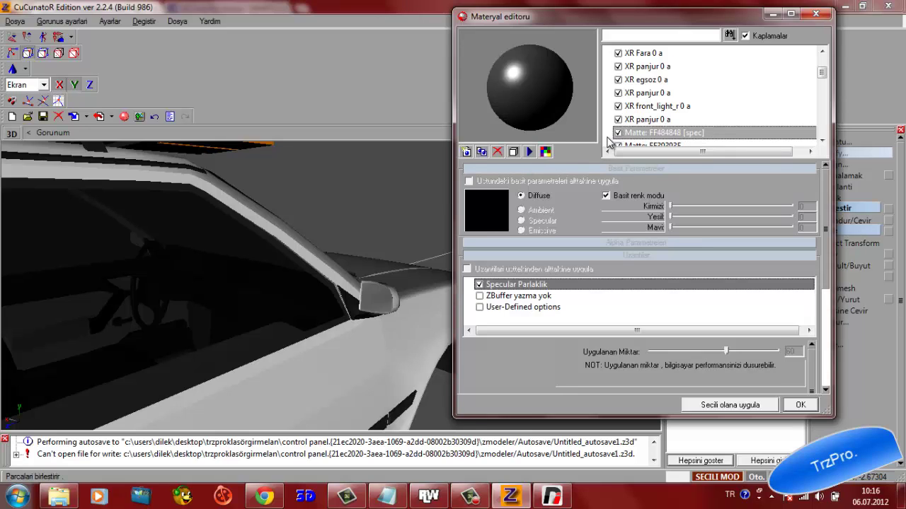
{"action": "left_click", "coordinate": [619, 133]}
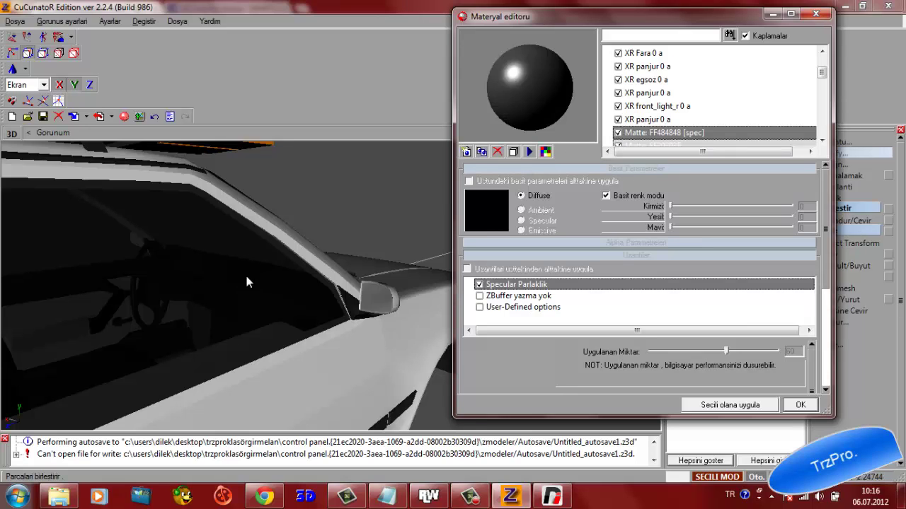
{"action": "left_click", "coordinate": [617, 135]}
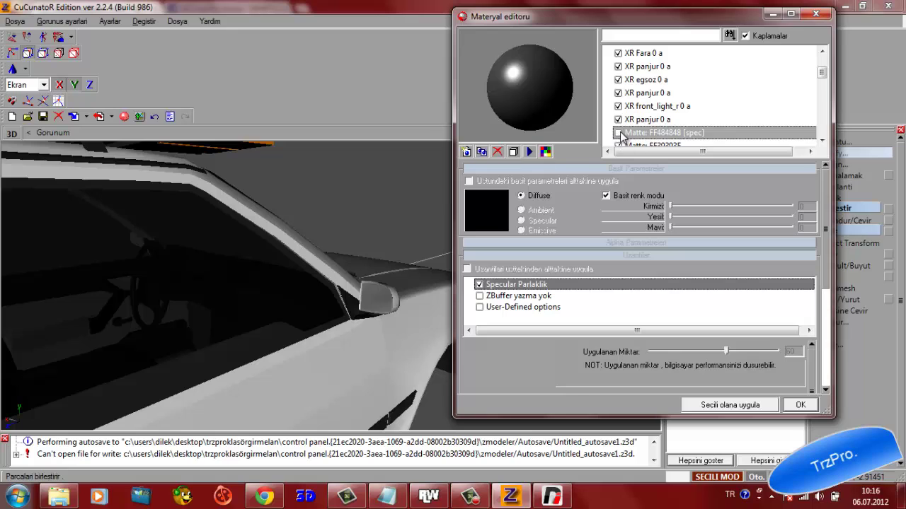
{"action": "left_click", "coordinate": [499, 152]}
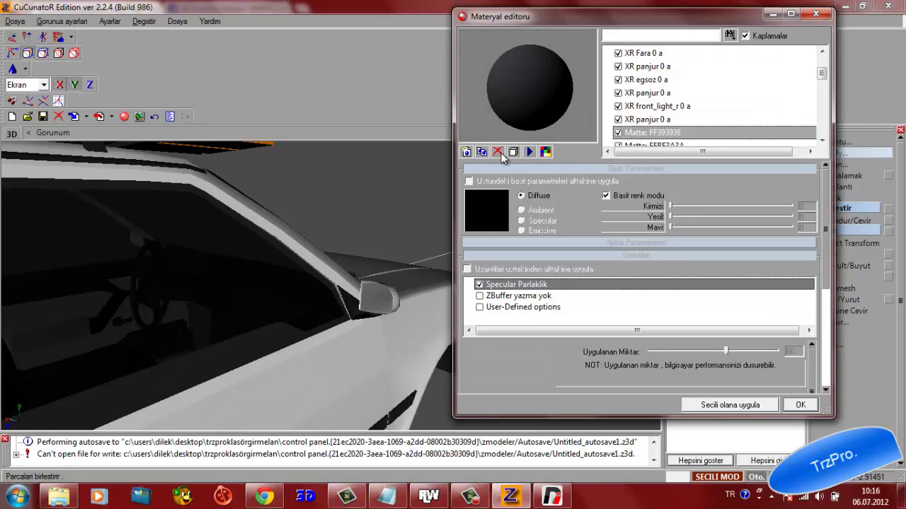
Delete Matte materials FF39393E, FF5F5F5F, FF990000, FF1F231F, FF828274 and FF000082 [spec].
{"action": "left_click", "coordinate": [616, 143]}
{"action": "left_click", "coordinate": [498, 152]}
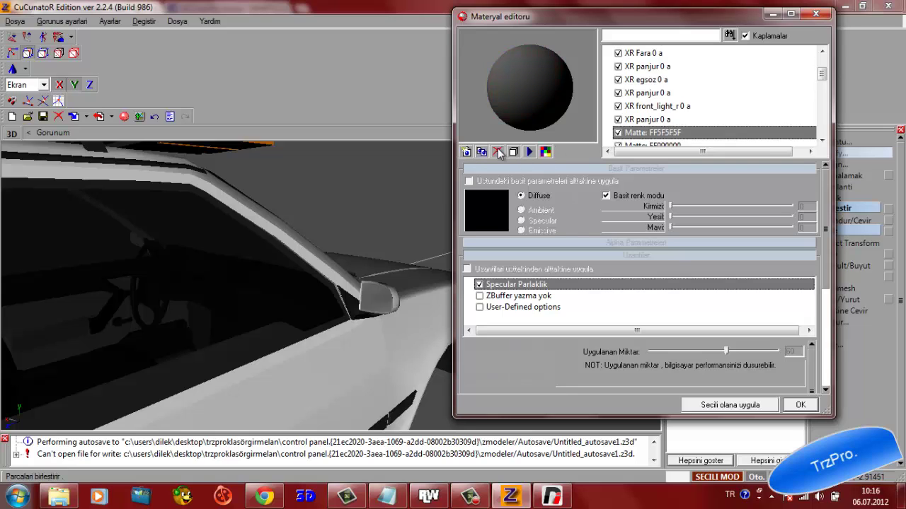
{"action": "left_click", "coordinate": [499, 152]}
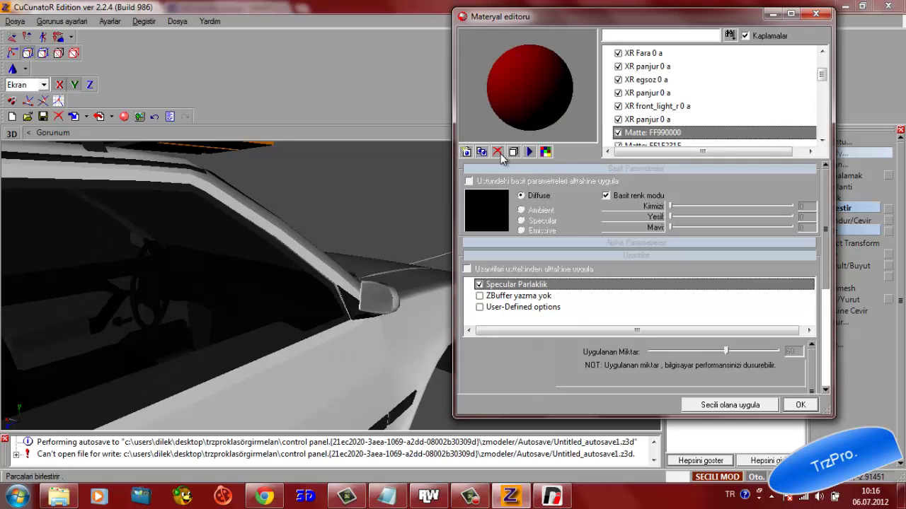
{"action": "left_click", "coordinate": [498, 152]}
{"action": "left_click", "coordinate": [499, 152]}
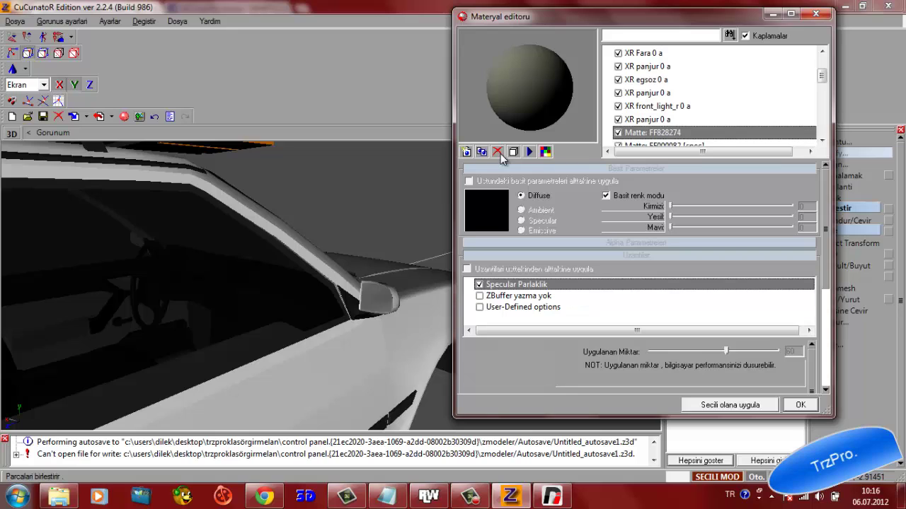
{"action": "left_click", "coordinate": [498, 152]}
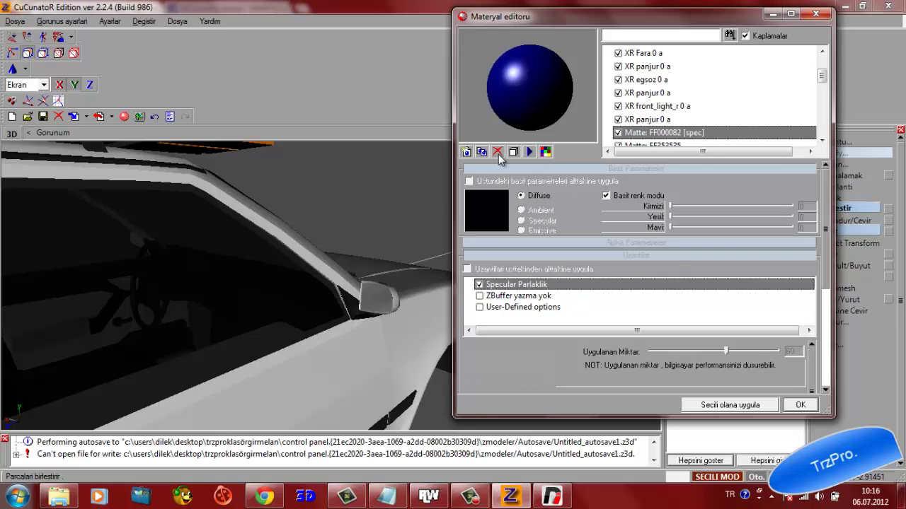
{"action": "left_click", "coordinate": [498, 152]}
{"action": "left_click", "coordinate": [498, 152]}
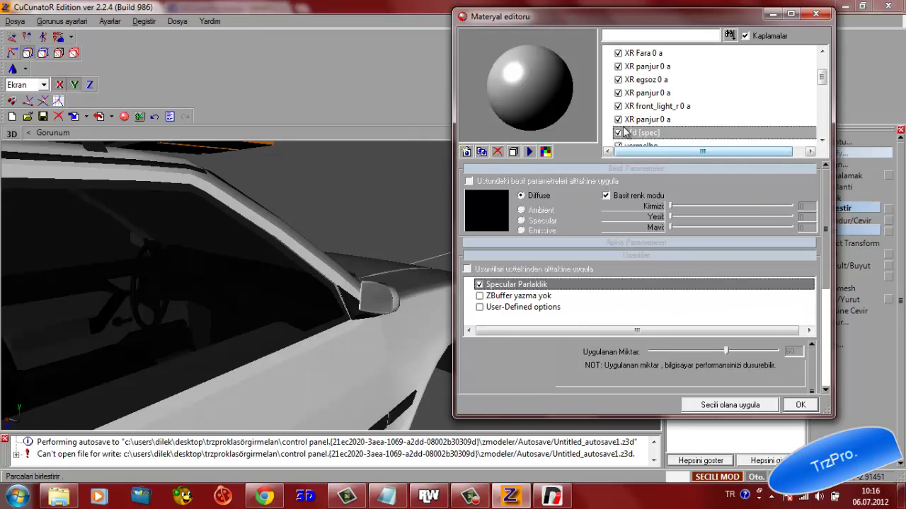
Delete the gfd [spec], vermelho, Matte: FF9CF8FC and Matte: 68000000 [trans] materials.
{"action": "left_click", "coordinate": [618, 133]}
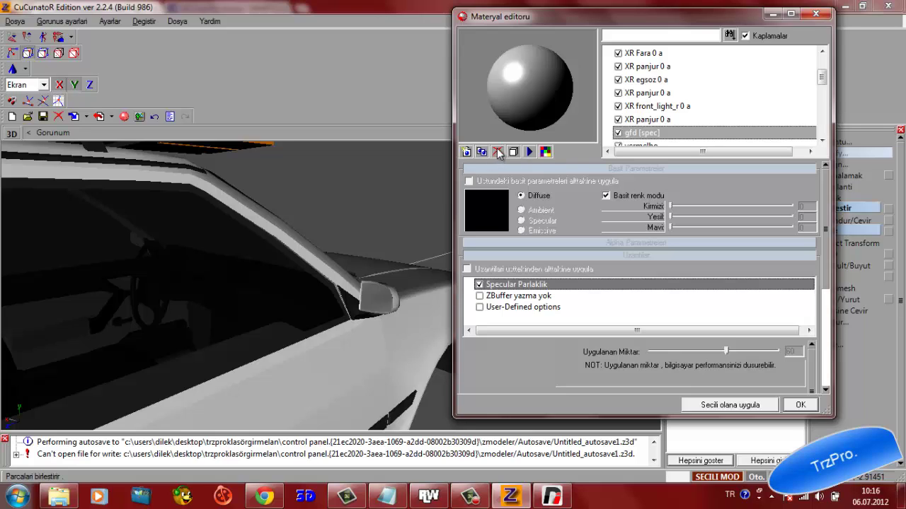
{"action": "left_click", "coordinate": [498, 152]}
{"action": "left_click", "coordinate": [498, 152]}
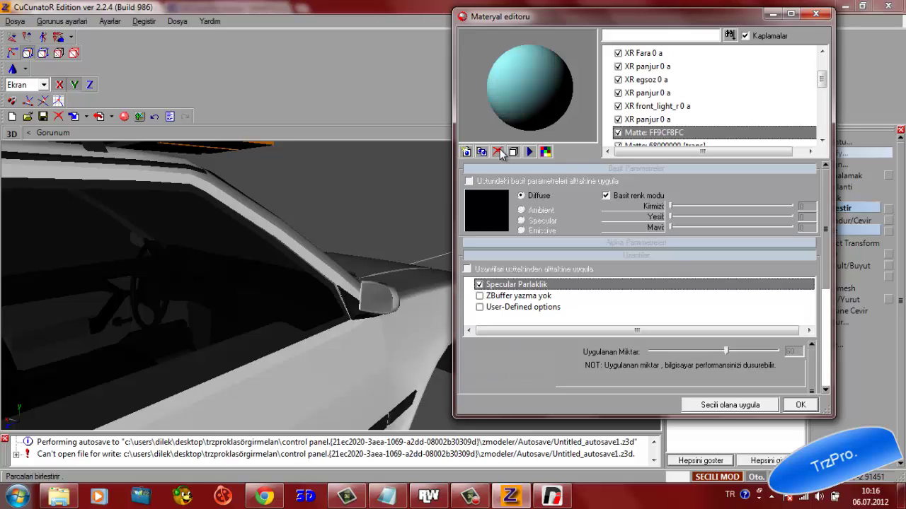
{"action": "left_click", "coordinate": [498, 152]}
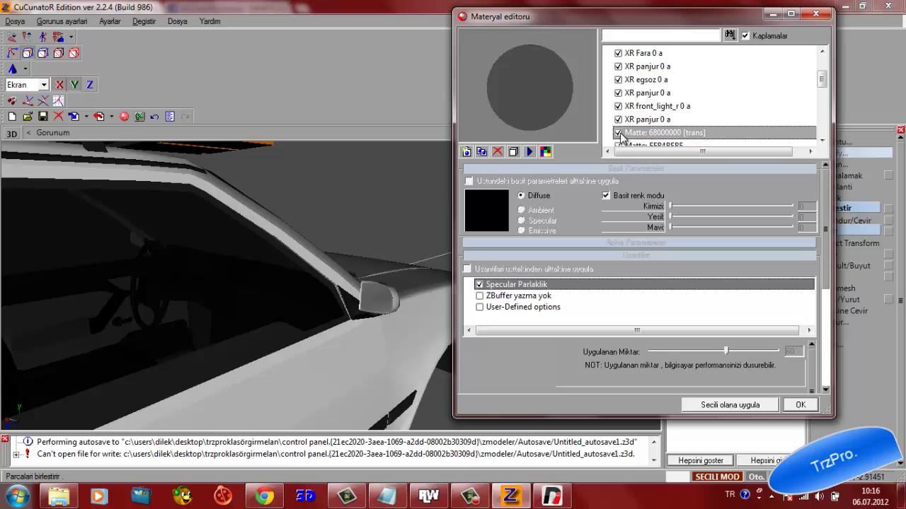
{"action": "left_click", "coordinate": [498, 152]}
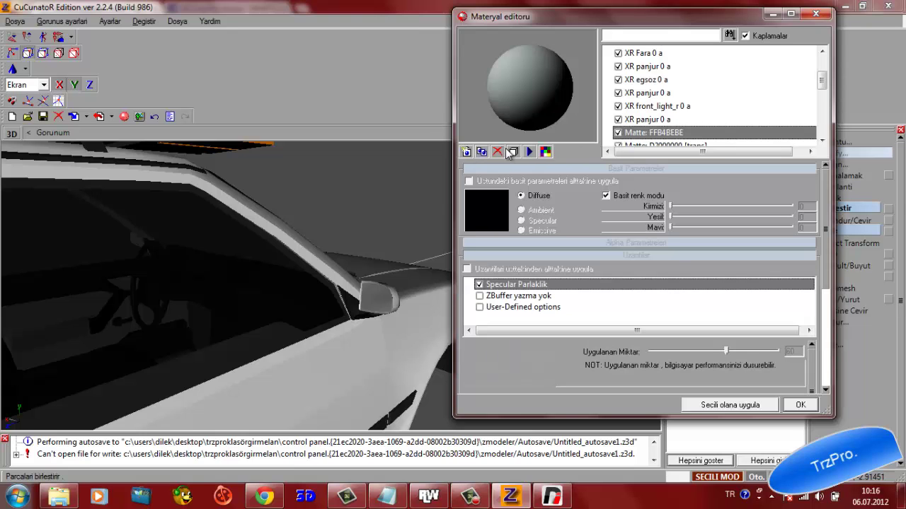
Rotate the car to a front three-quarter view and delete the Matte: FFB4BEBE material.
{"action": "scroll", "coordinate": [353, 211], "scroll_direction": "down", "scroll_amount": 3}
{"action": "scroll", "coordinate": [320, 225], "scroll_direction": "up", "scroll_amount": 3}
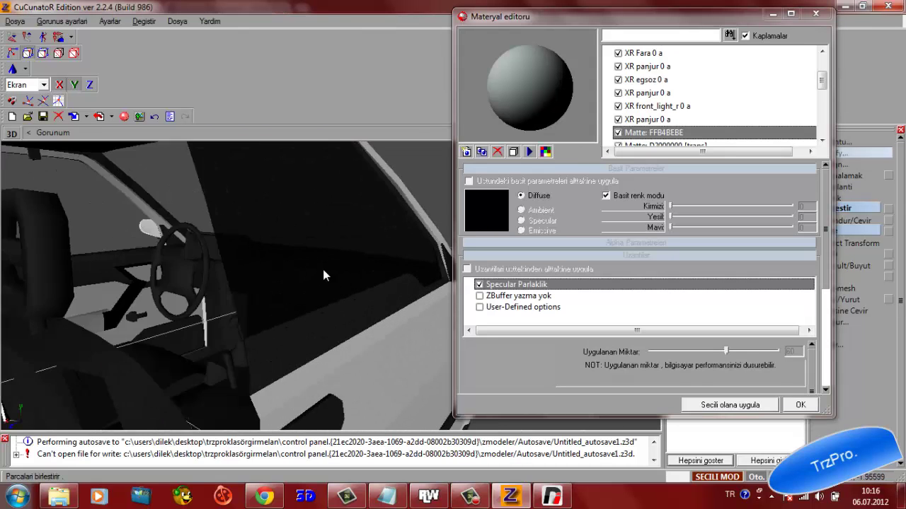
{"action": "scroll", "coordinate": [303, 272], "scroll_direction": "down", "scroll_amount": 4}
{"action": "scroll", "coordinate": [220, 256], "scroll_direction": "up", "scroll_amount": 3}
{"action": "scroll", "coordinate": [210, 301], "scroll_direction": "up", "scroll_amount": 5}
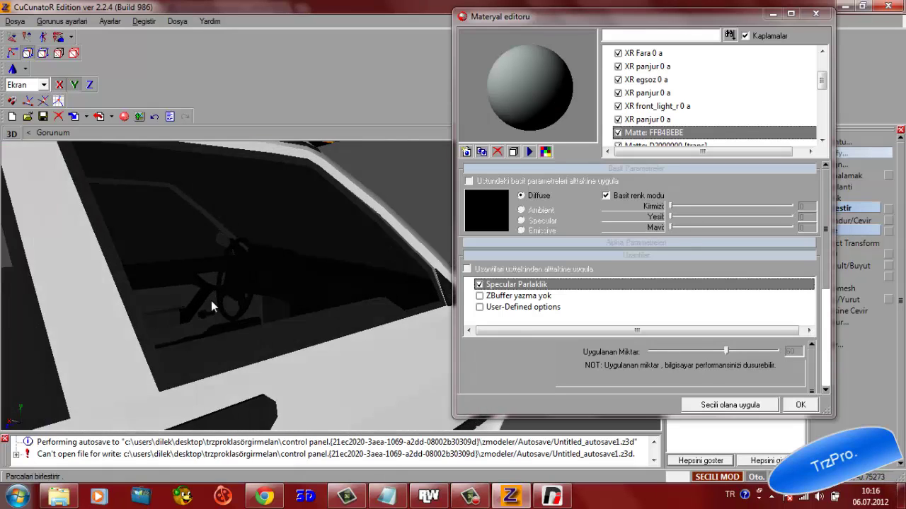
{"action": "scroll", "coordinate": [356, 301], "scroll_direction": "down", "scroll_amount": 5}
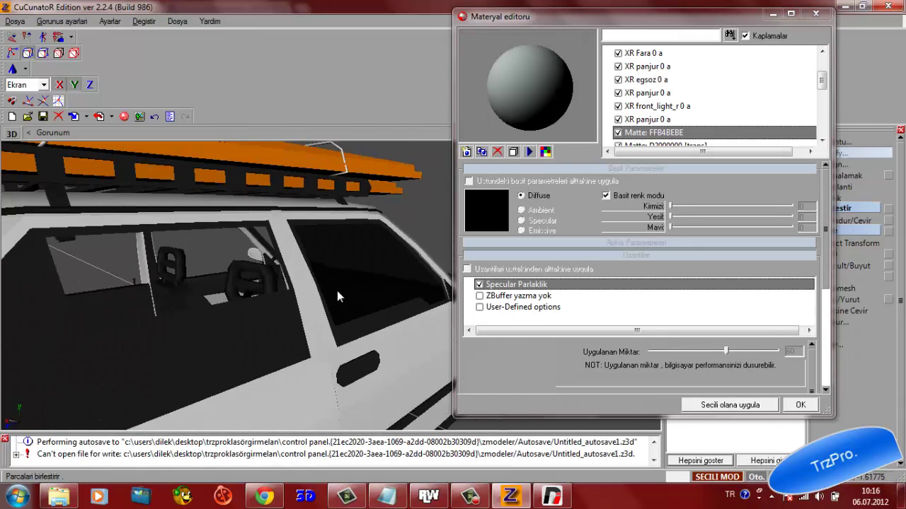
{"action": "mouse_move", "coordinate": [337, 291]}
{"action": "middle_mouse_down"}
{"action": "mouse_move", "coordinate": [293, 295]}
{"action": "mouse_move", "coordinate": [338, 291]}
{"action": "middle_mouse_up"}
{"action": "scroll", "coordinate": [341, 289], "scroll_direction": "up", "scroll_amount": 3}
{"action": "scroll", "coordinate": [337, 291], "scroll_direction": "up", "scroll_amount": 2}
{"action": "left_click", "coordinate": [618, 133]}
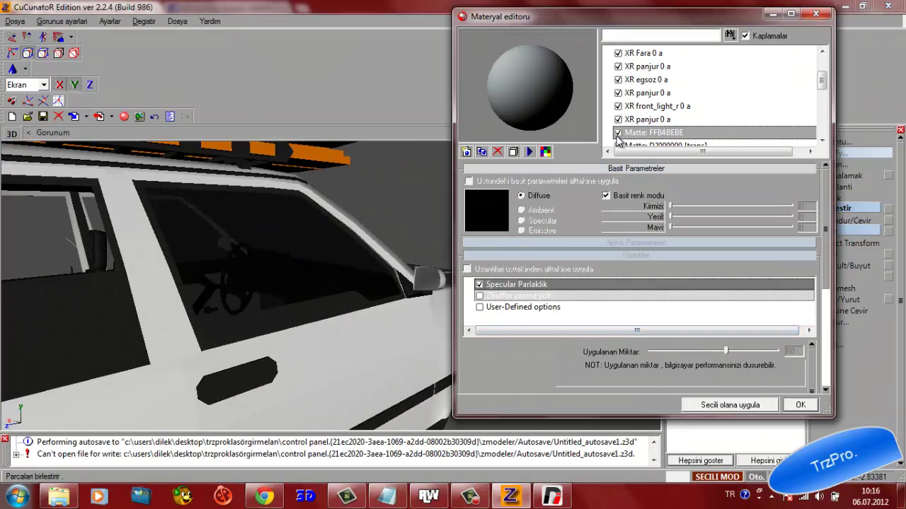
{"action": "left_click", "coordinate": [497, 151]}
Check which windows use Matte: D2000000 [trans] and start renaming it with 'XR'.
{"action": "scroll", "coordinate": [299, 208], "scroll_direction": "down", "scroll_amount": 6}
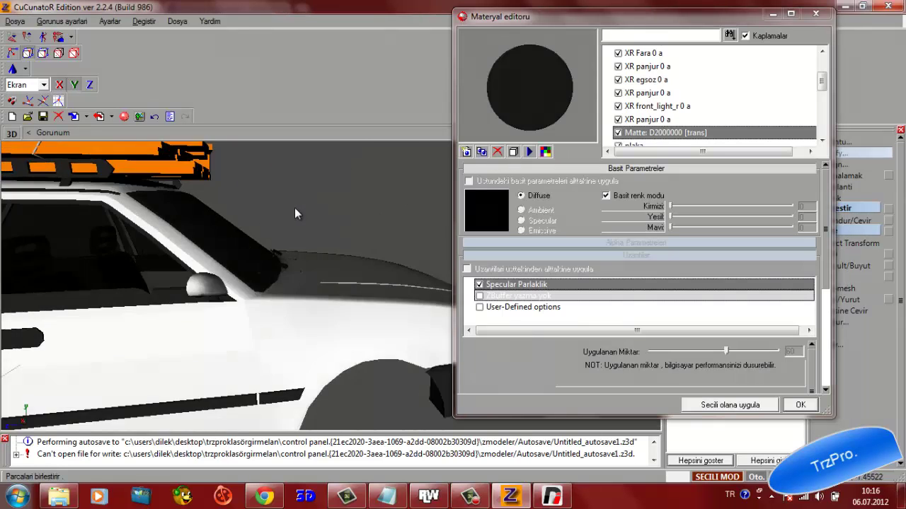
{"action": "left_click", "coordinate": [619, 133]}
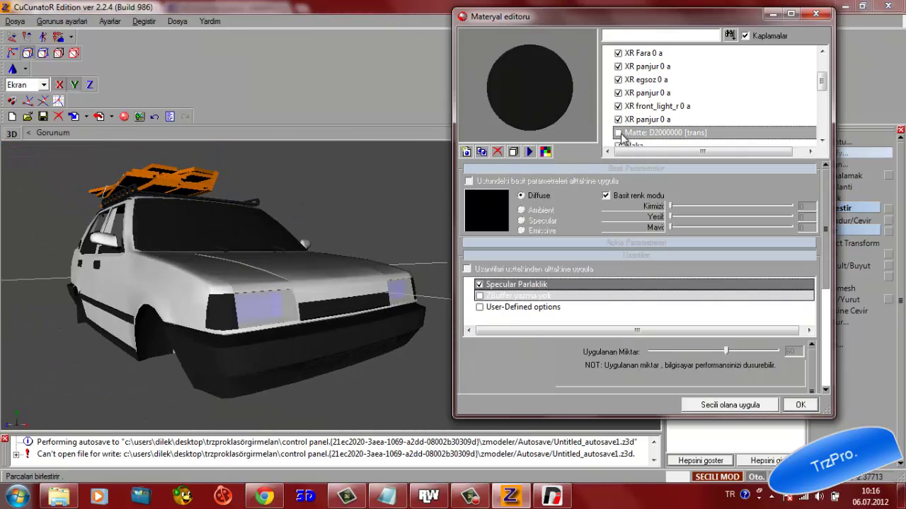
{"action": "left_click", "coordinate": [621, 135]}
{"action": "scroll", "coordinate": [309, 208], "scroll_direction": "up", "scroll_amount": 6}
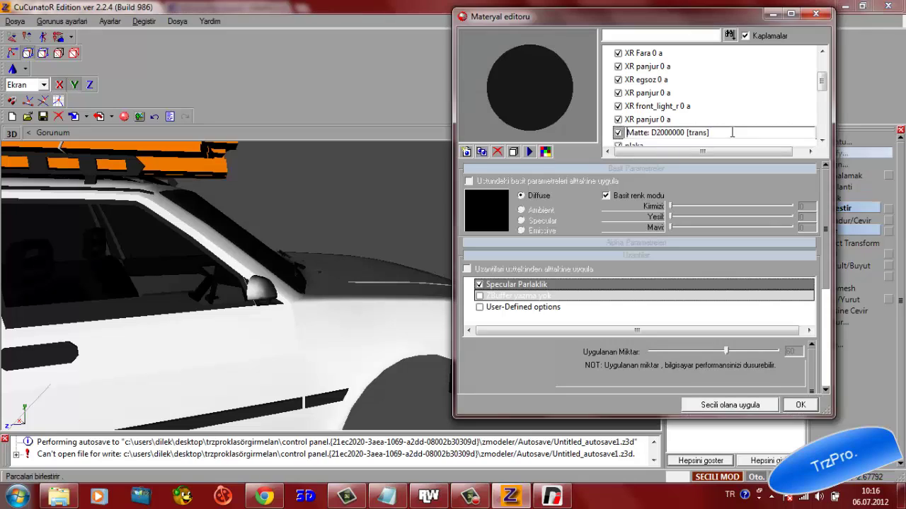
{"action": "key", "text": "Caps_Lock"}
{"action": "type", "text": "XR"}
{"action": "key", "text": "Caps_Lock"}
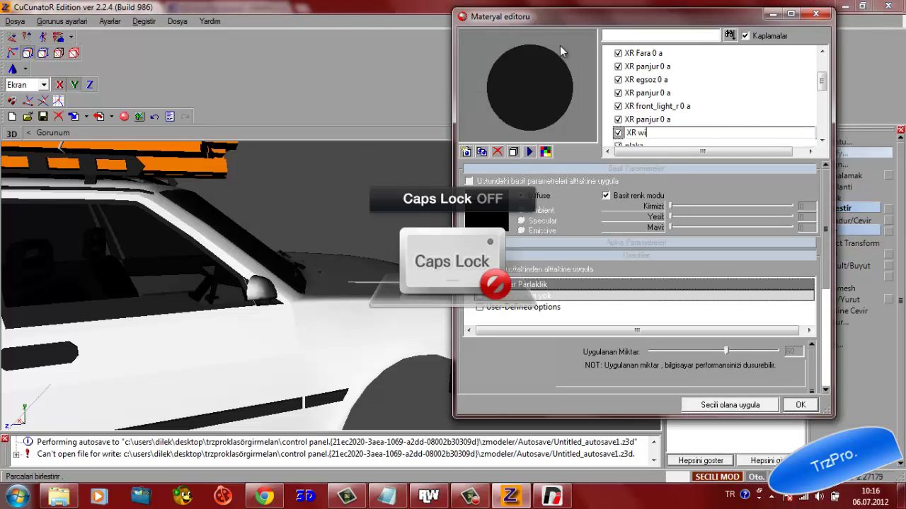
Check the window material's details in LFS Car Importer, then continue the name with 'wi'.
{"action": "left_click", "coordinate": [552, 496]}
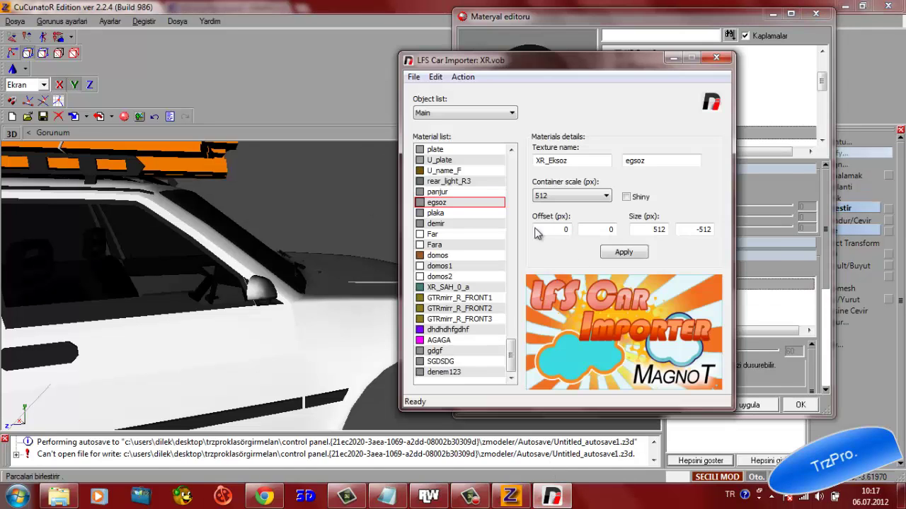
{"action": "left_click_drag", "start_coordinate": [510, 354], "coordinate": [511, 154]}
{"action": "left_click", "coordinate": [470, 214]}
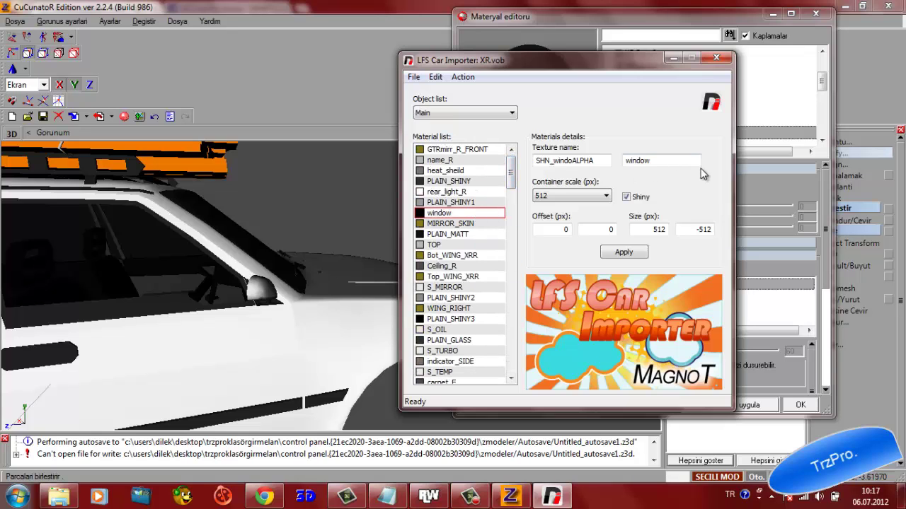
{"action": "left_click", "coordinate": [780, 128]}
{"action": "type", "text": "window 0 a"}
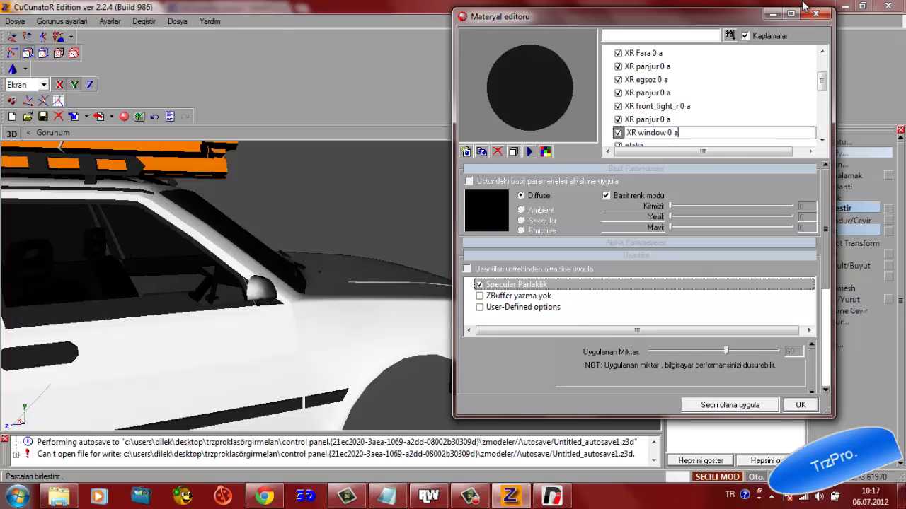
Confirm the name 'XR window 0 a', review its alpha settings, and apply it to the selected polygons.
{"action": "left_click", "coordinate": [703, 133]}
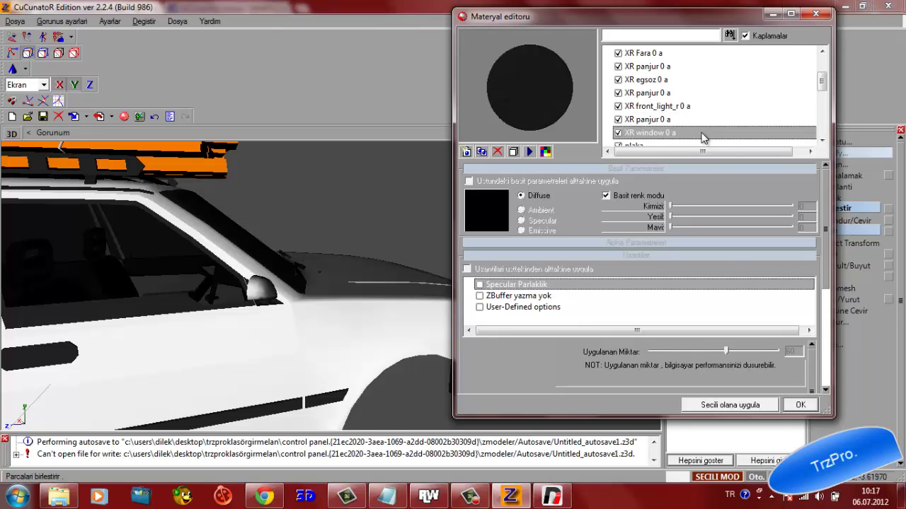
{"action": "left_click", "coordinate": [537, 254]}
{"action": "left_click", "coordinate": [551, 245]}
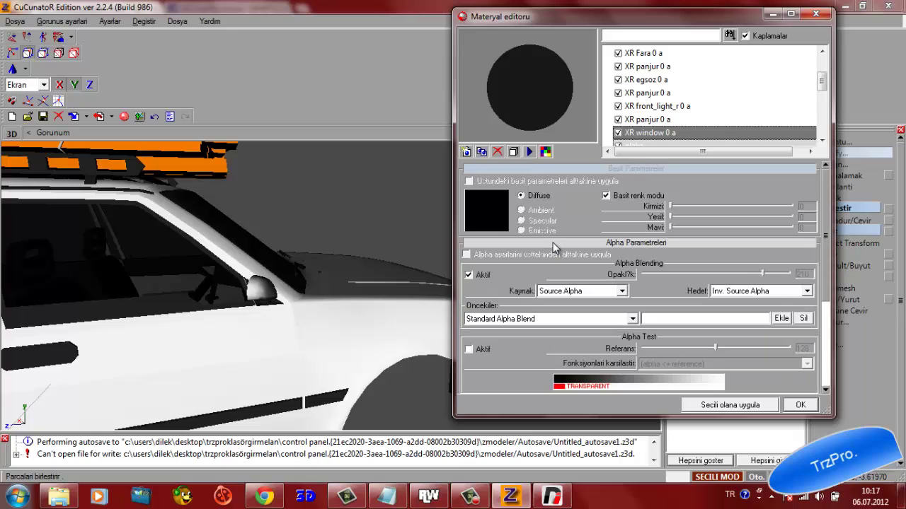
{"action": "left_click", "coordinate": [554, 244]}
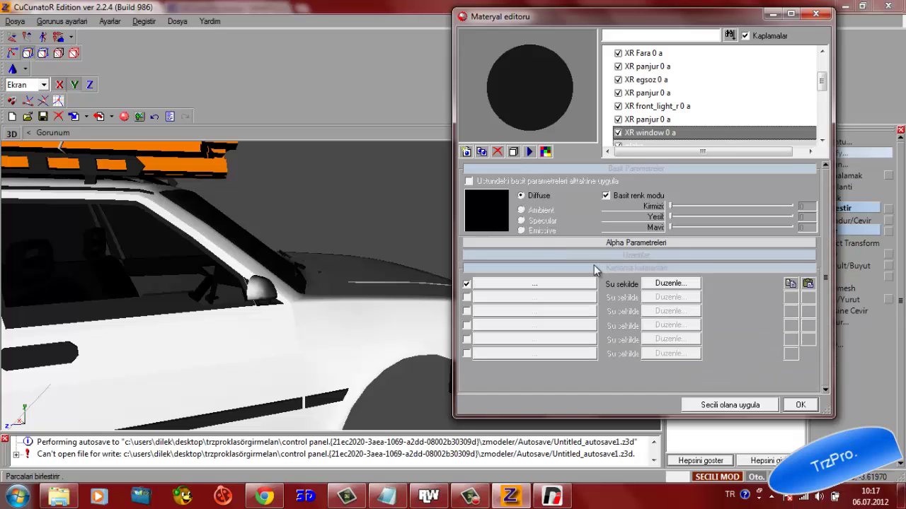
{"action": "left_click", "coordinate": [722, 406]}
Delete the plaka material.
{"action": "left_click", "coordinate": [630, 145]}
{"action": "scroll", "coordinate": [619, 108], "scroll_direction": "down", "scroll_amount": 1}
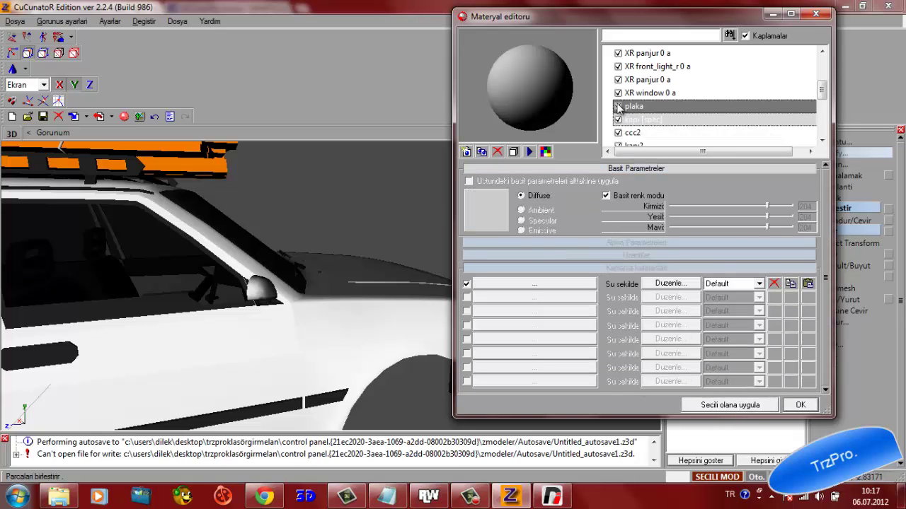
{"action": "left_click", "coordinate": [618, 107]}
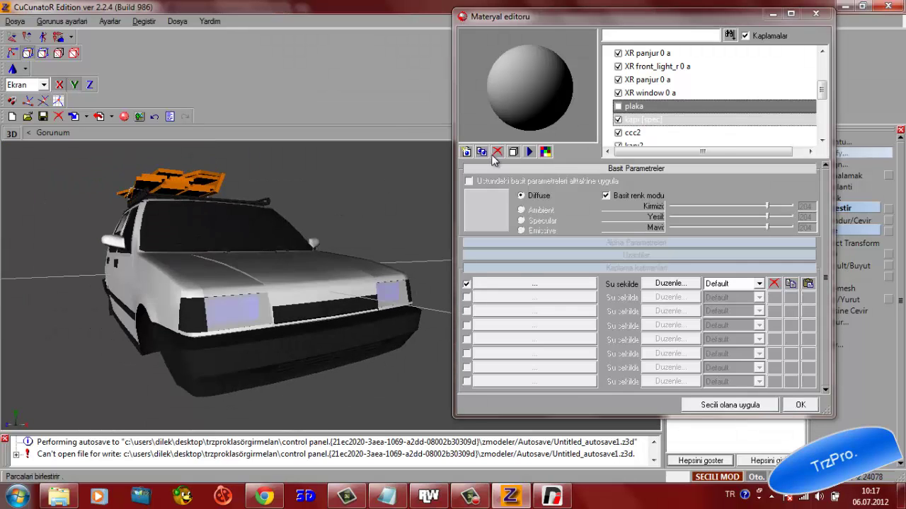
{"action": "left_click", "coordinate": [497, 152]}
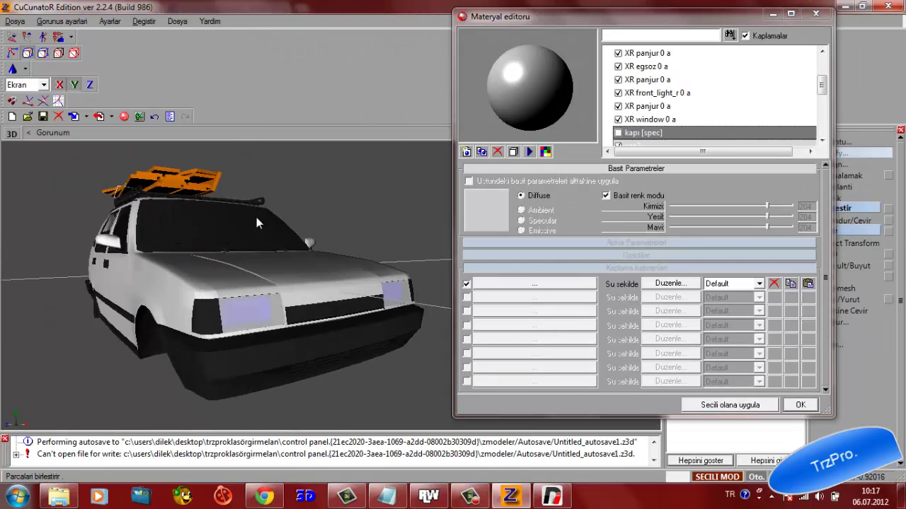
{"action": "scroll", "coordinate": [257, 218], "scroll_direction": "up", "scroll_amount": 5}
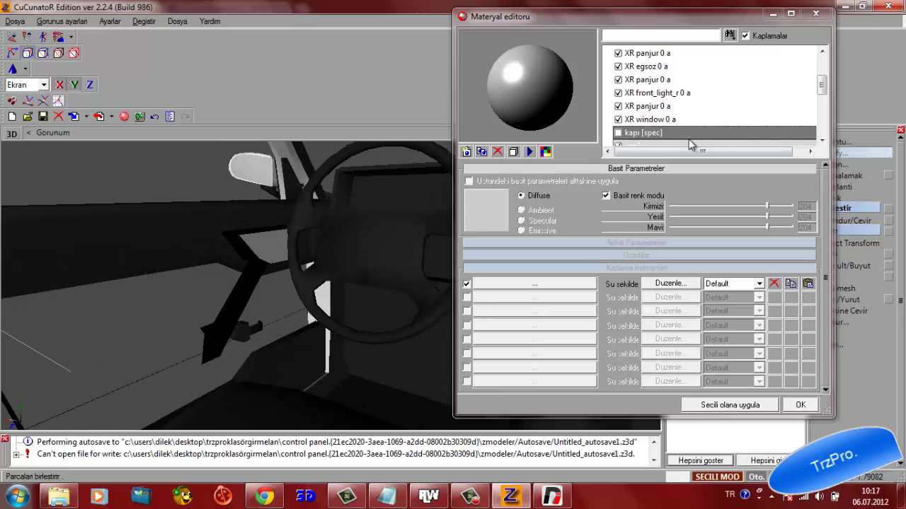
Rename the kapı [spec] material to 'XR deri1' and bring Notepad forward.
{"action": "left_click", "coordinate": [618, 132]}
{"action": "left_click", "coordinate": [670, 134]}
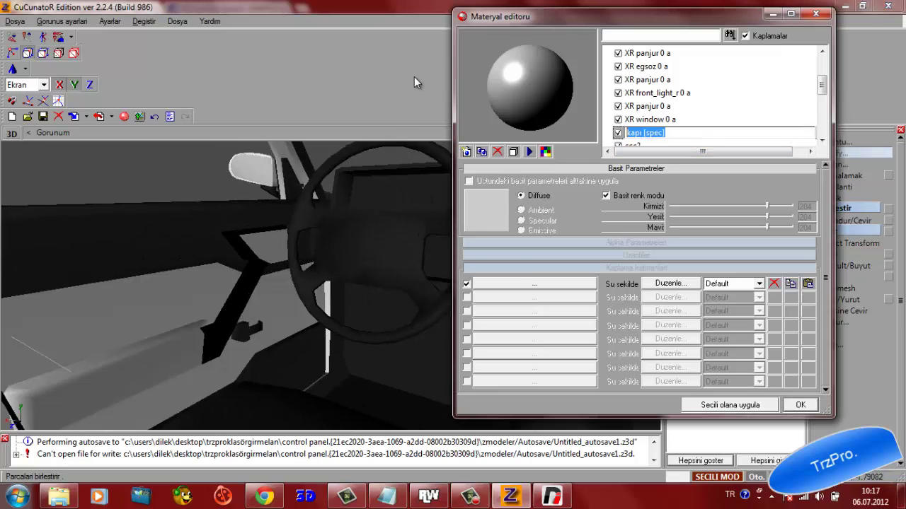
{"action": "key", "text": "Caps_Lock"}
{"action": "type", "text": "XR"}
{"action": "key", "text": "Caps_Lock"}
{"action": "type", "text": "deri1 0 a"}
{"action": "left_click", "coordinate": [551, 497]}
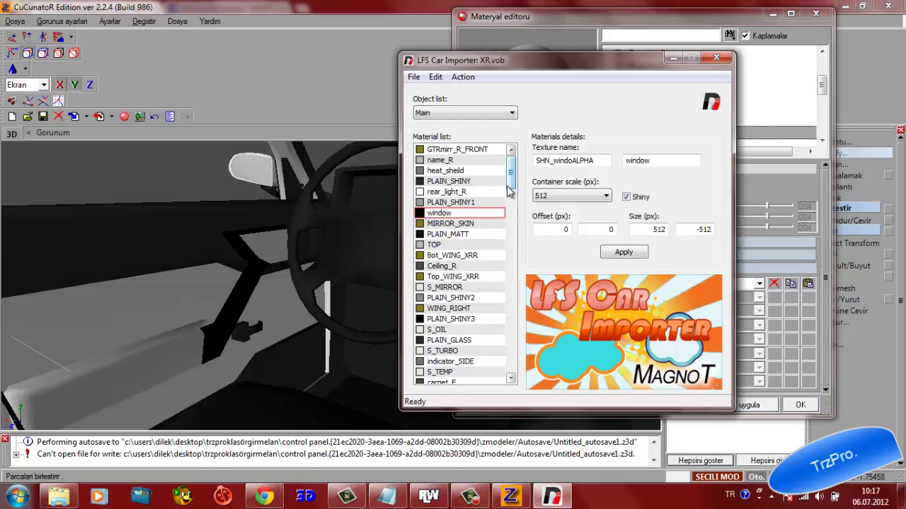
{"action": "left_click", "coordinate": [387, 497]}
Type the note 'Benim vobumda deri1 var' in Notepad.
{"action": "key", "text": "Caps_Lock"}
{"action": "type", "text": "B"}
{"action": "key", "text": "Caps_Lock"}
{"action": "type", "text": "enim vobumda"}
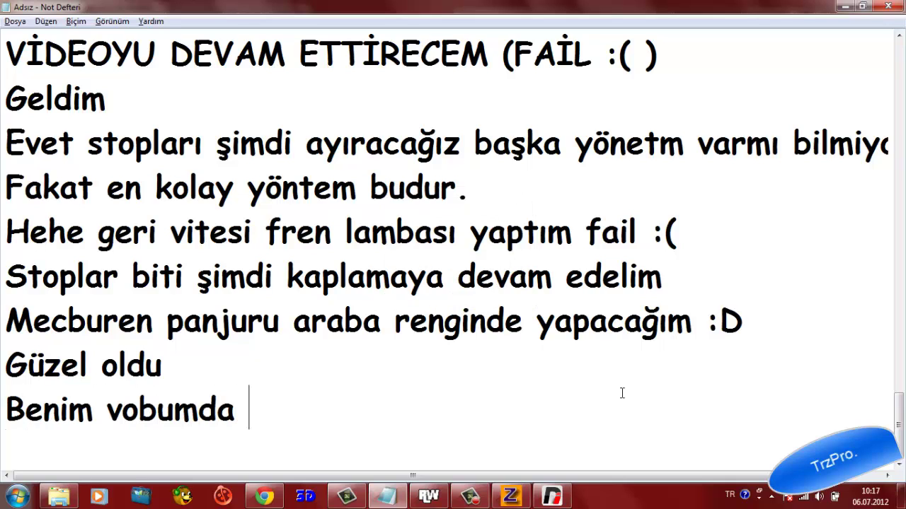
{"action": "key", "text": "Caps_Lock"}
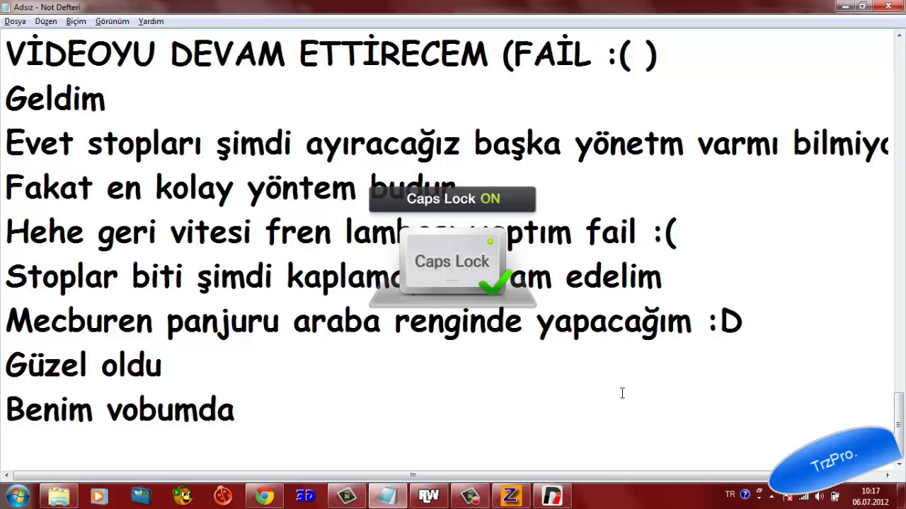
{"action": "key", "text": "Caps_Lock"}
{"action": "type", "text": "deri1 var"}
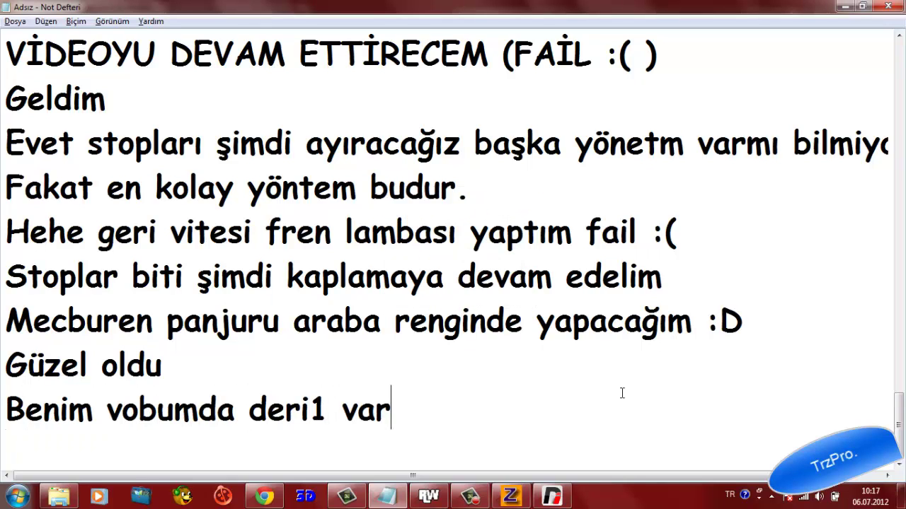
{"action": "key", "text": "Return"}
Add the line 'Sizin vobunuzda Muhtemelemen Texture_B'dir'.
{"action": "key", "text": "Caps_Lock"}
{"action": "type", "text": "S"}
{"action": "key", "text": "Caps_Lock"}
{"action": "type", "text": "izin c"}
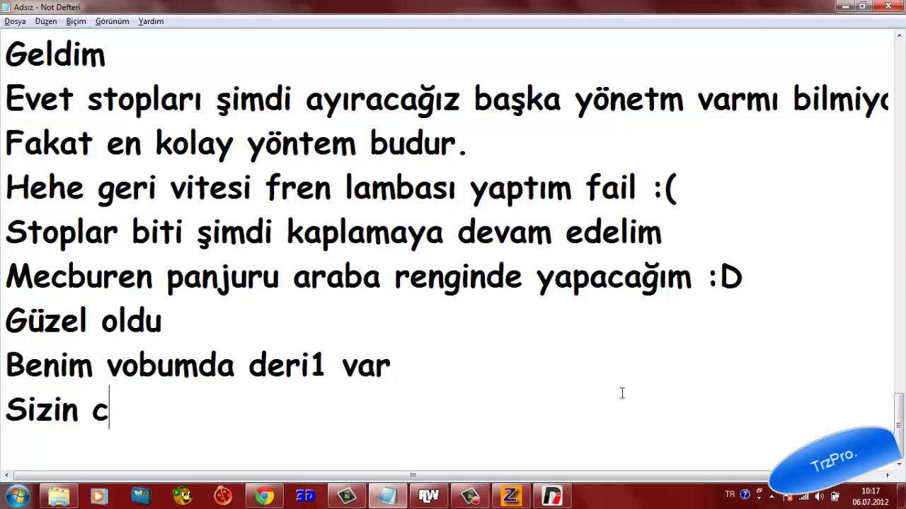
{"action": "key", "text": "BackSpace"}
{"action": "type", "text": "vobunuzda"}
{"action": "key", "text": "Caps_Lock"}
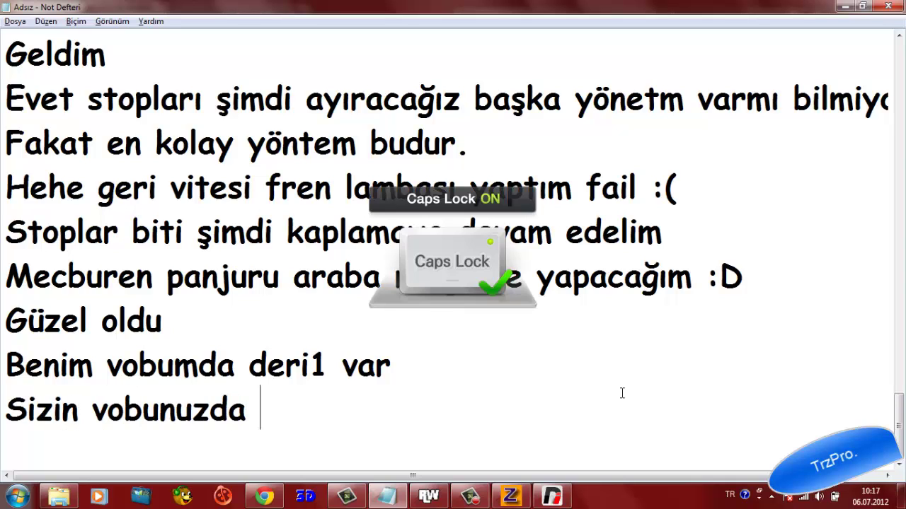
{"action": "type", "text": "M"}
{"action": "key", "text": "Caps_Lock"}
{"action": "type", "text": "uhtemelen"}
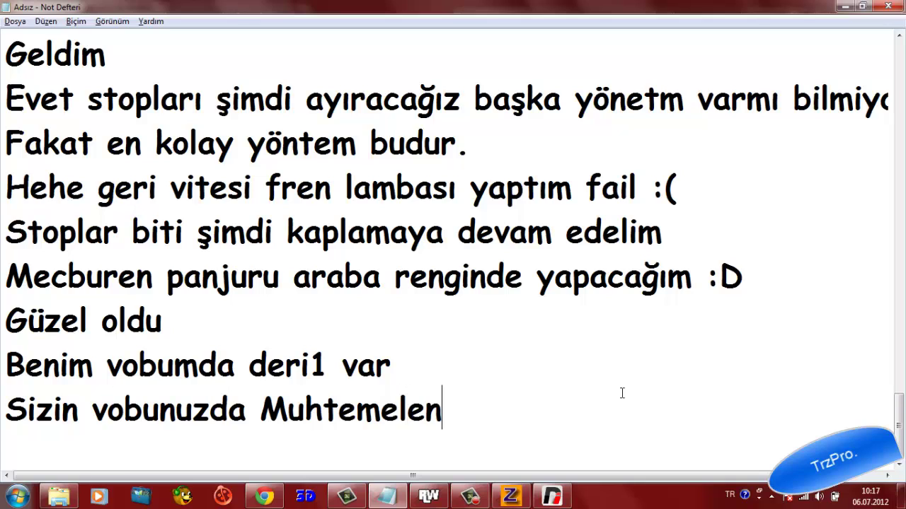
{"action": "key", "text": "BackSpace"}
{"action": "type", "text": "men"}
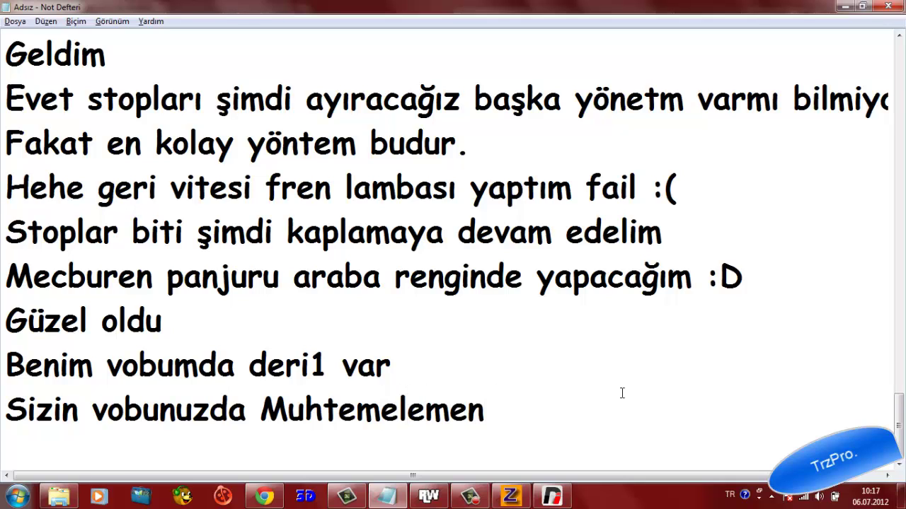
{"action": "key", "text": "Caps_Lock"}
{"action": "type", "text": "T"}
{"action": "key", "text": "Caps_Lock"}
{"action": "type", "text": "extru"}
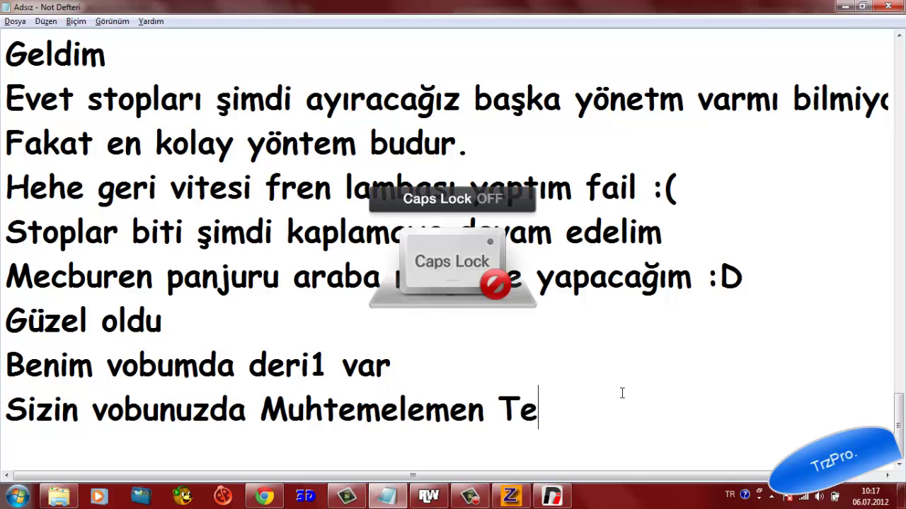
{"action": "key", "text": "BackSpace"}
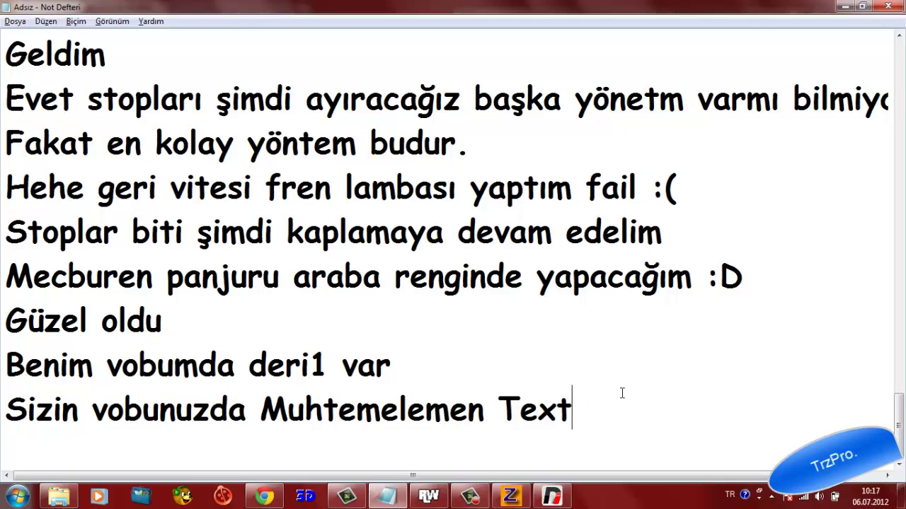
{"action": "type", "text": "ure_"}
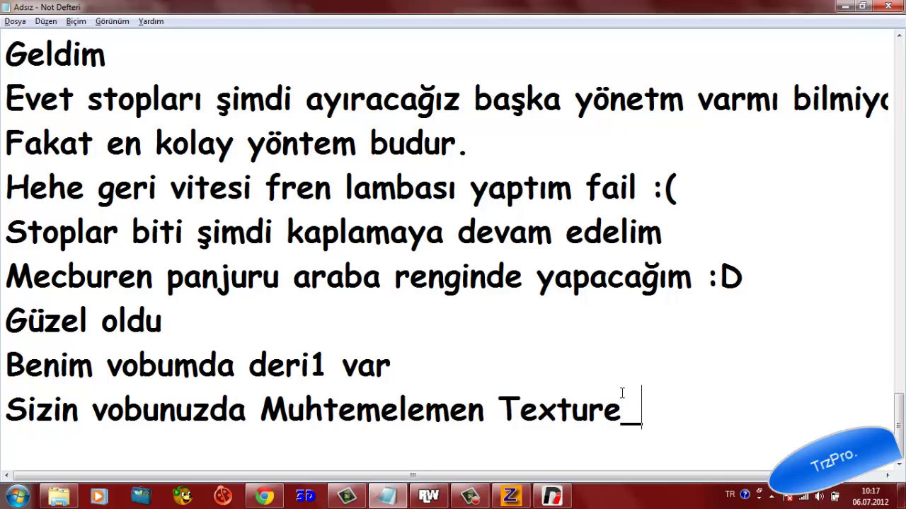
{"action": "type", "text": "B"}
{"action": "key", "text": "Caps_Lock"}
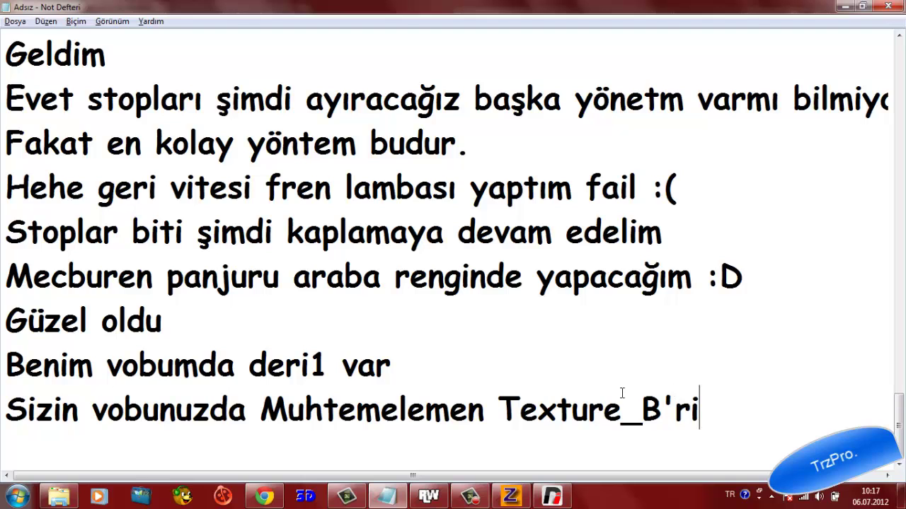
{"action": "type", "text": "'dir"}
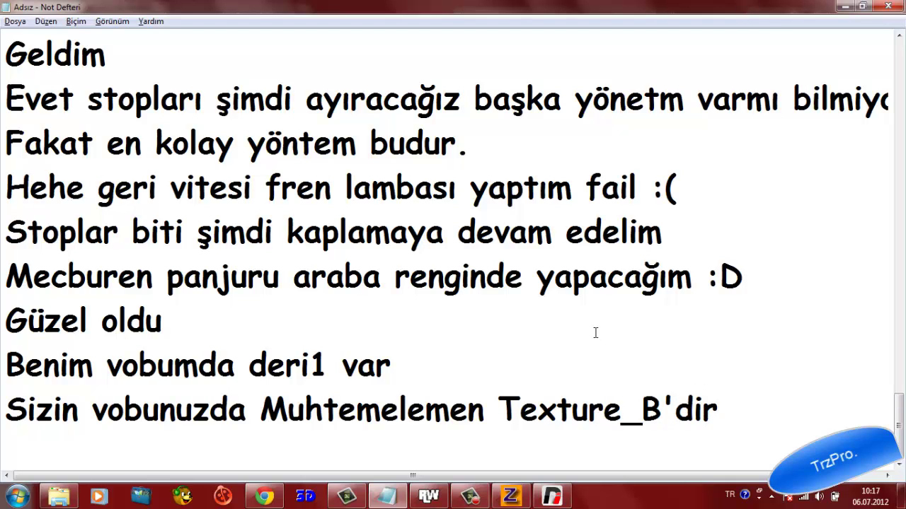
Back in ZModeler, give XR deri1 0 a a light-yellow diffuse colour and apply it to the selection.
{"action": "left_click", "coordinate": [510, 496]}
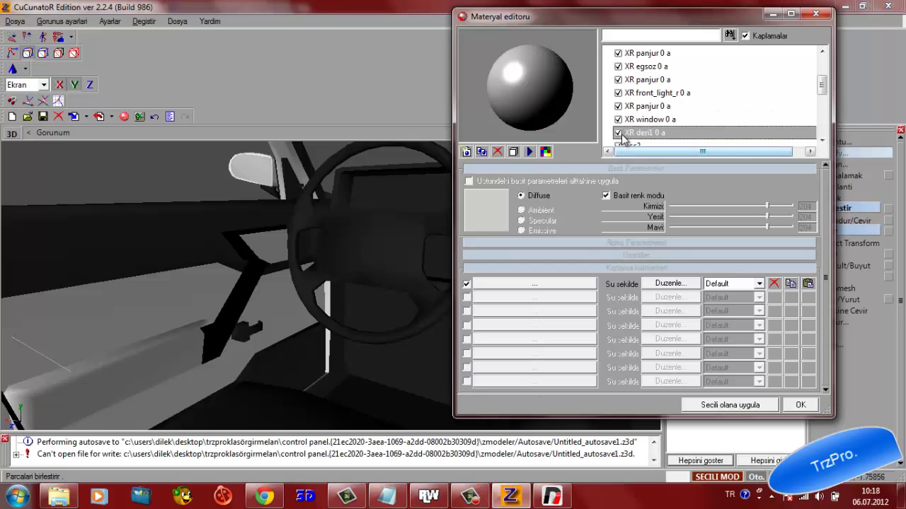
{"action": "left_click", "coordinate": [483, 202]}
{"action": "left_click", "coordinate": [526, 144]}
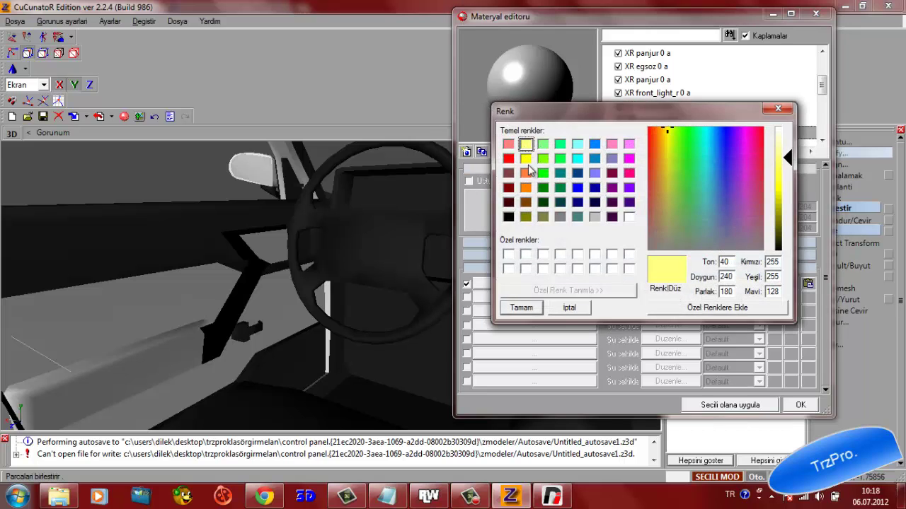
{"action": "left_click", "coordinate": [520, 309]}
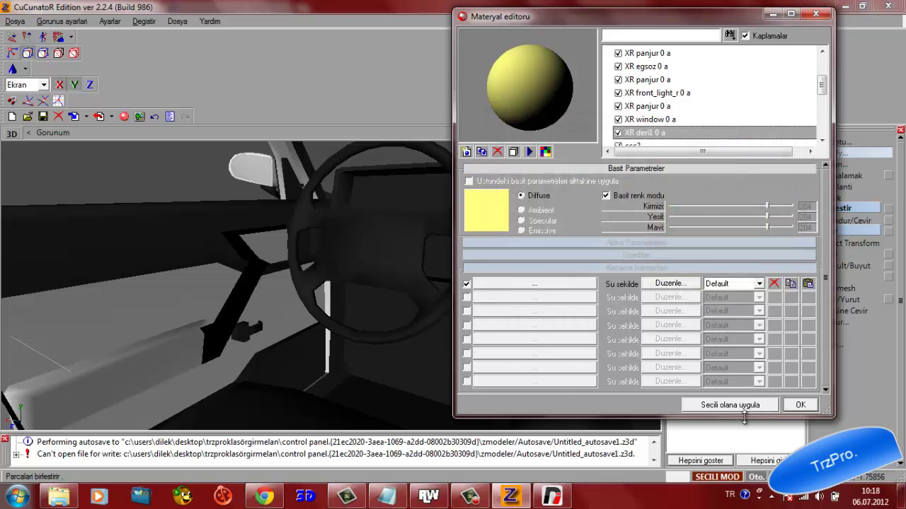
{"action": "left_click", "coordinate": [746, 405]}
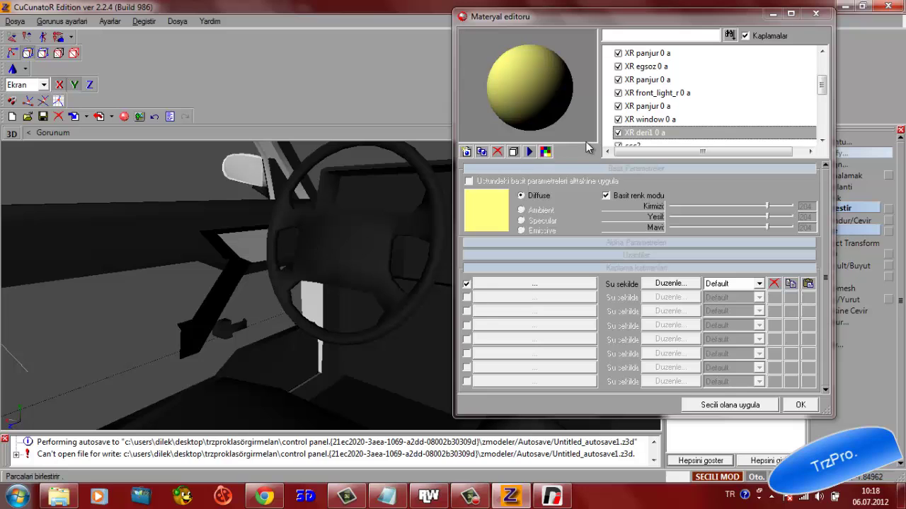
{"action": "middle_click_drag", "start_coordinate": [368, 226], "coordinate": [336, 245]}
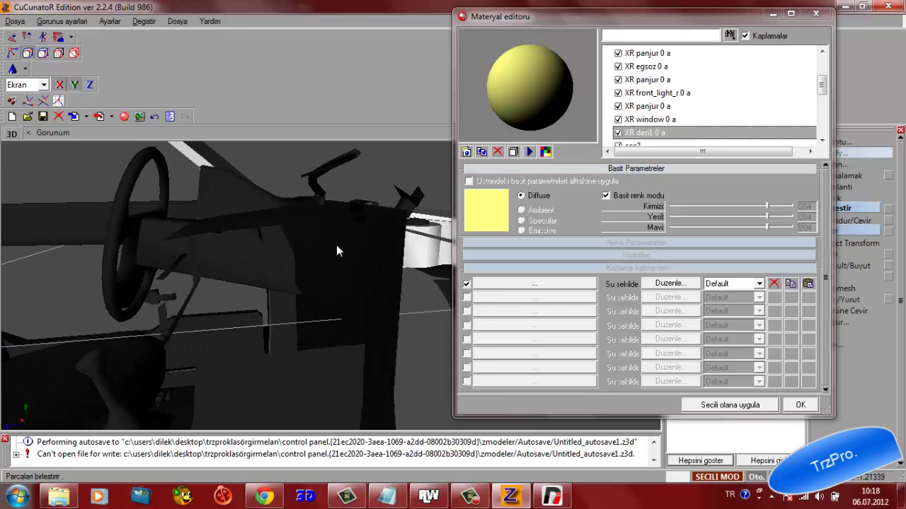
Close the material editor with XR deri1 0 a focused, then reopen it.
{"action": "left_click", "coordinate": [626, 133]}
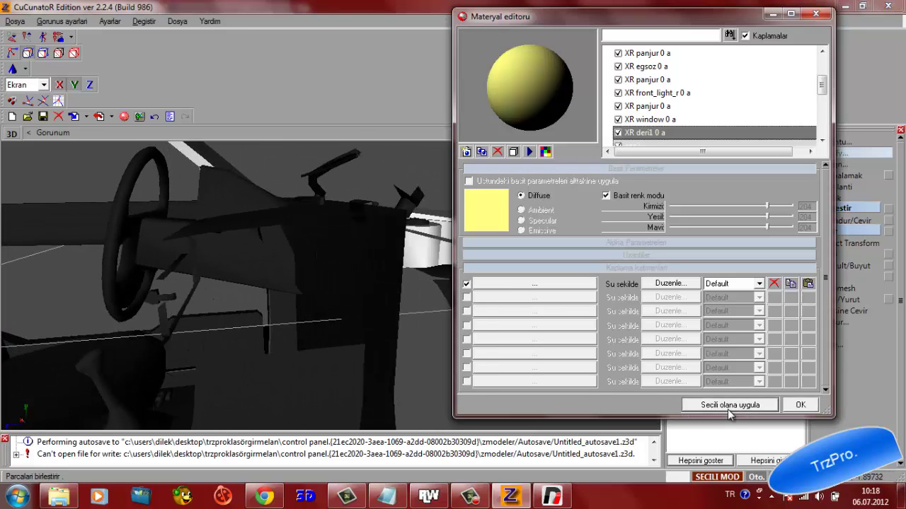
{"action": "left_click", "coordinate": [800, 405]}
{"action": "scroll", "coordinate": [368, 324], "scroll_direction": "down", "scroll_amount": 5}
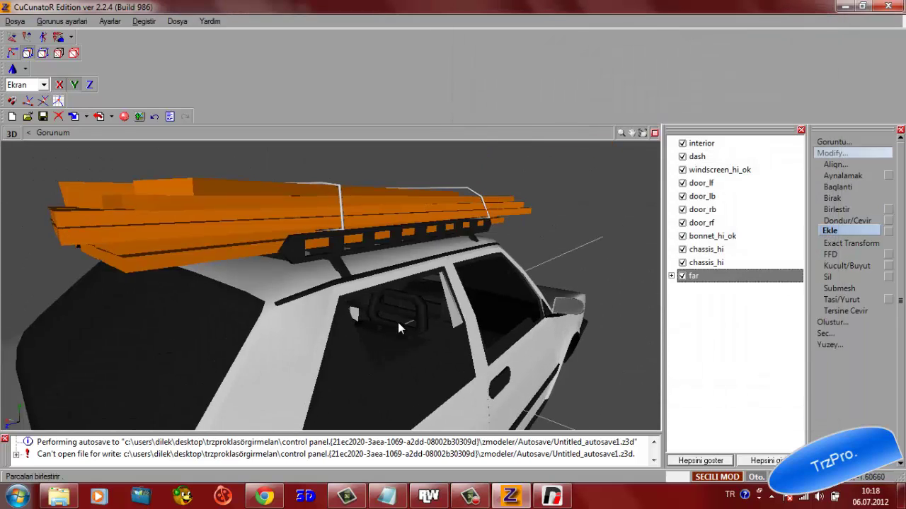
{"action": "scroll", "coordinate": [409, 323], "scroll_direction": "up", "scroll_amount": 5}
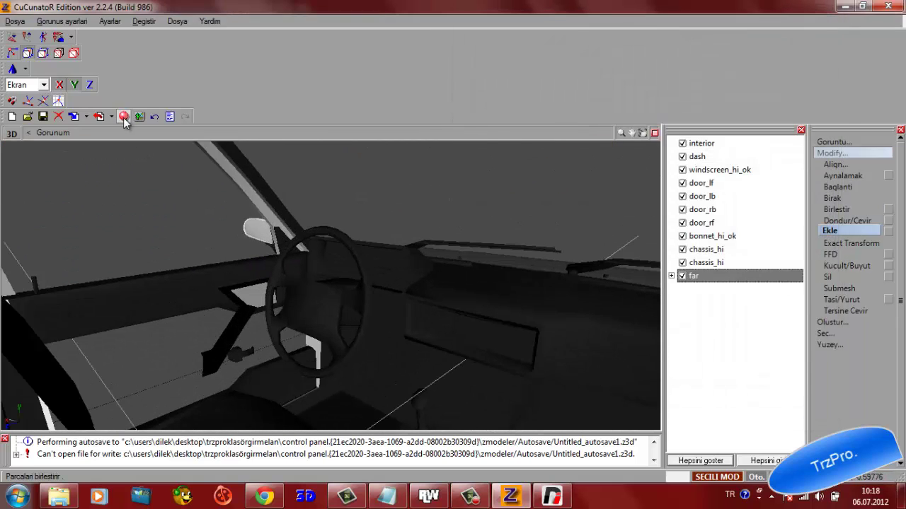
{"action": "left_click", "coordinate": [124, 118]}
{"action": "left_click_drag", "start_coordinate": [817, 68], "coordinate": [821, 94]}
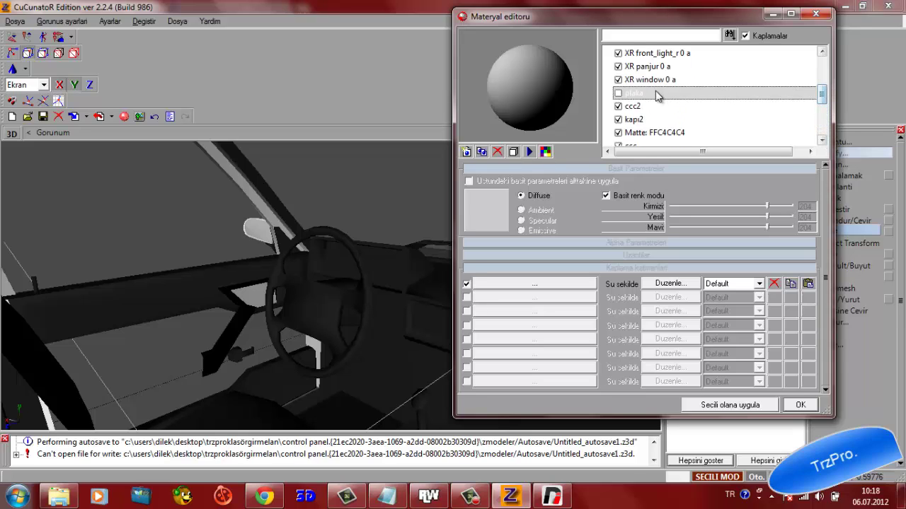
Rename the plaka material to 'XR deri1 0 a'.
{"action": "left_click", "coordinate": [640, 92]}
{"action": "left_click", "coordinate": [640, 79]}
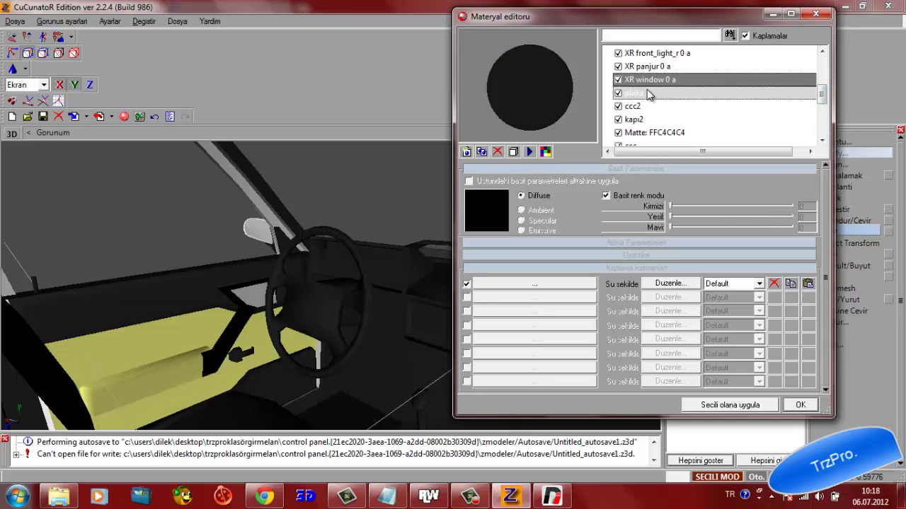
{"action": "left_click", "coordinate": [641, 92]}
{"action": "double_click", "coordinate": [619, 94]}
{"action": "left_click", "coordinate": [679, 90]}
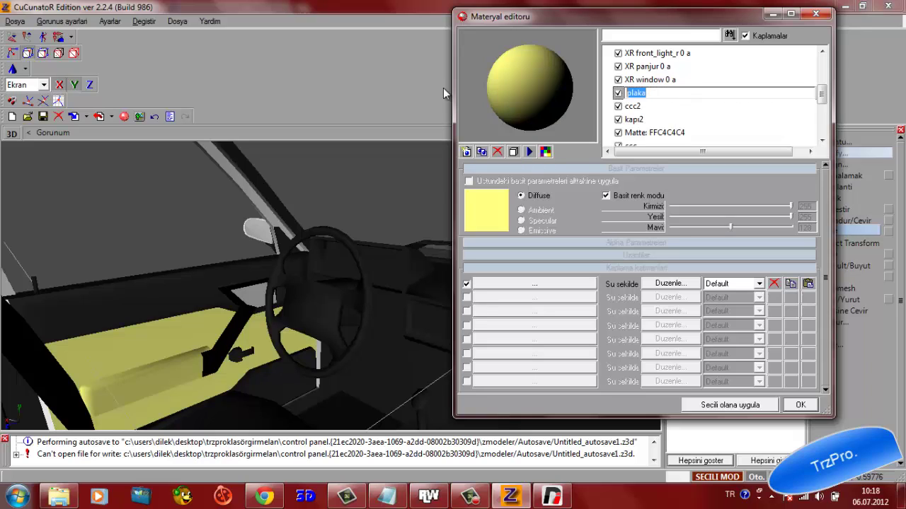
{"action": "key", "text": "Caps_Lock"}
{"action": "type", "text": "XR"}
{"action": "key", "text": "Caps_Lock"}
{"action": "type", "text": "der"}
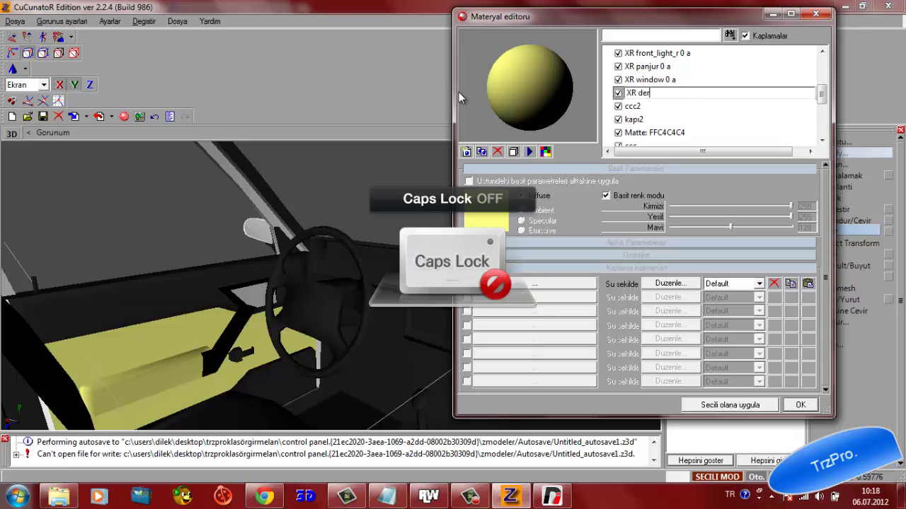
{"action": "type", "text": "i1 0 a"}
{"action": "key", "text": "Return"}
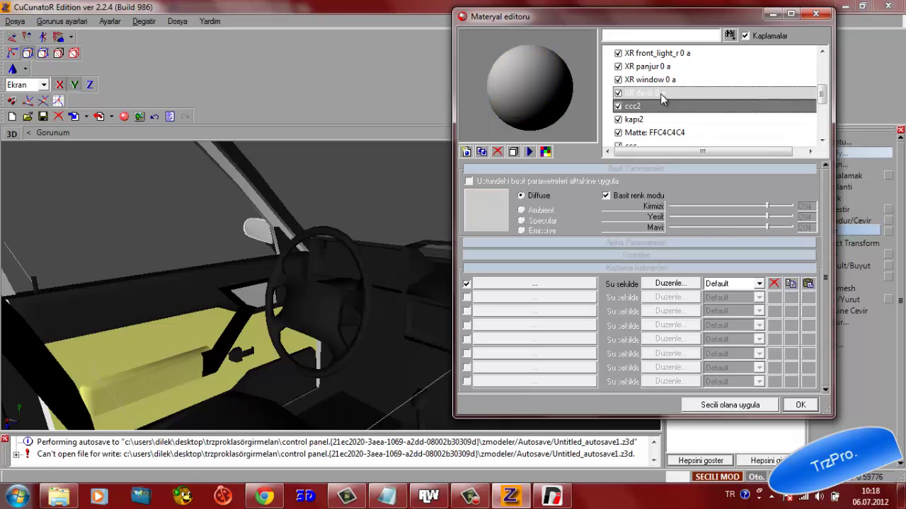
Select the ccc2 material and turn the view to look down on the car.
{"action": "left_click", "coordinate": [620, 108]}
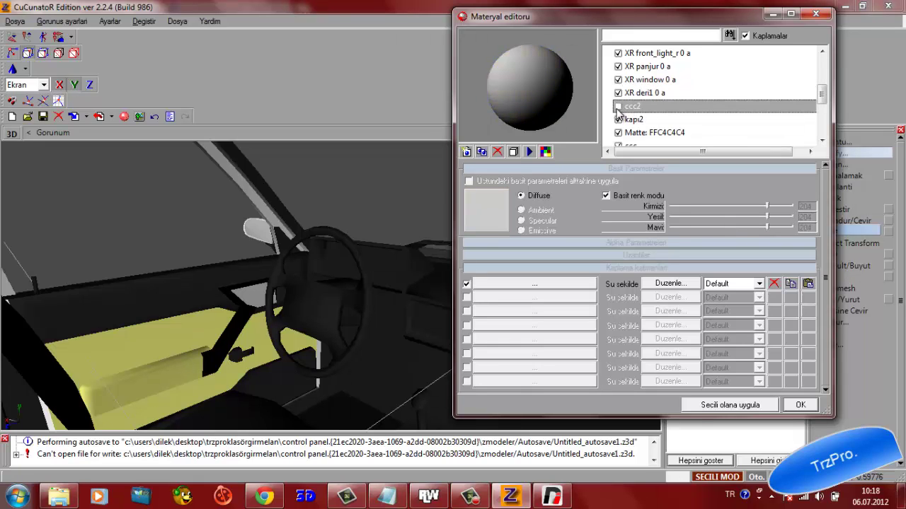
{"action": "scroll", "coordinate": [249, 232], "scroll_direction": "down", "scroll_amount": 10}
{"action": "middle_click_drag", "start_coordinate": [271, 237], "coordinate": [346, 272]}
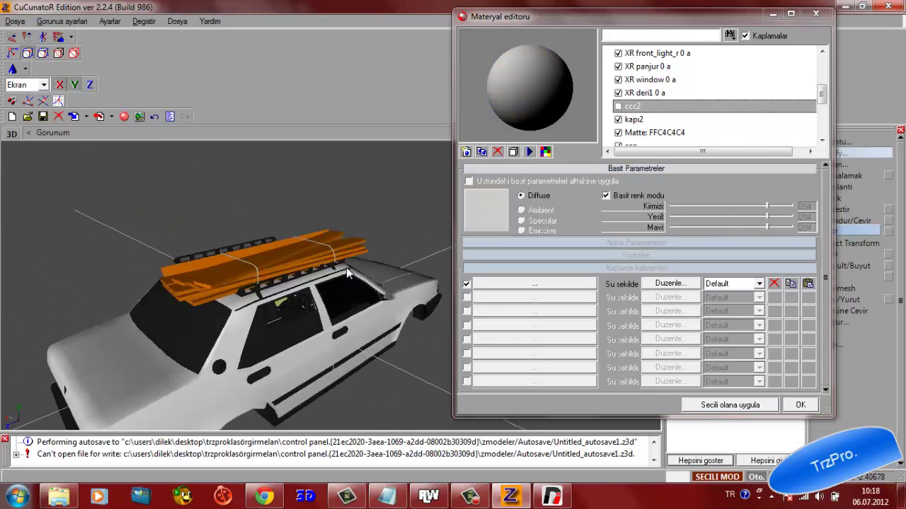
{"action": "scroll", "coordinate": [347, 273], "scroll_direction": "up", "scroll_amount": 10}
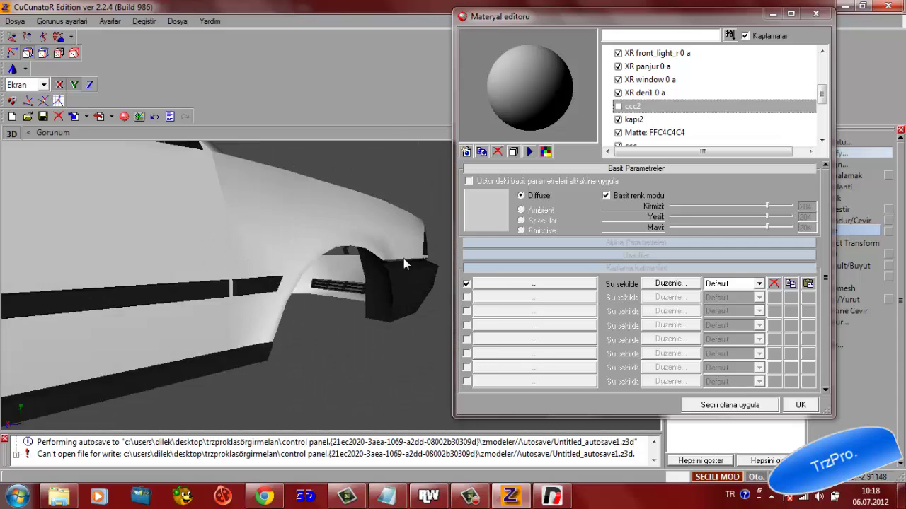
{"action": "scroll", "coordinate": [404, 258], "scroll_direction": "down", "scroll_amount": 6}
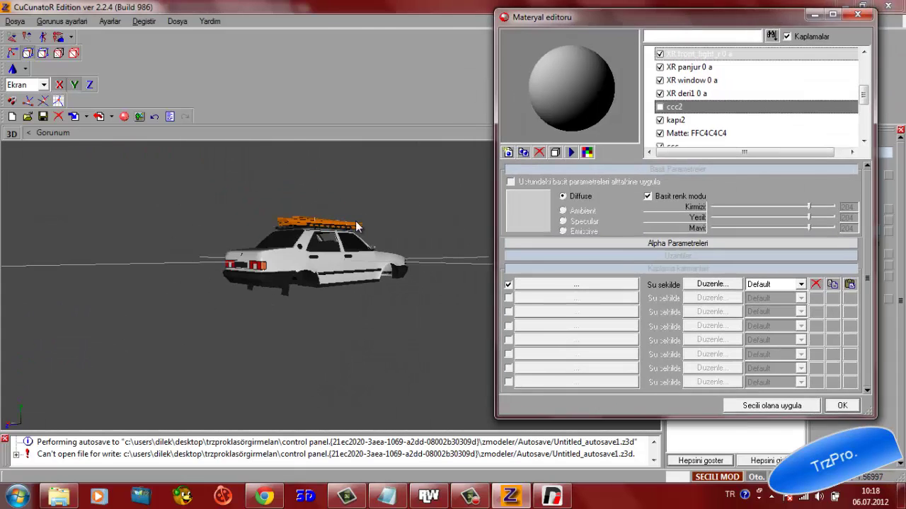
{"action": "middle_click_drag", "start_coordinate": [358, 226], "coordinate": [409, 231]}
{"action": "scroll", "coordinate": [409, 232], "scroll_direction": "up", "scroll_amount": 10}
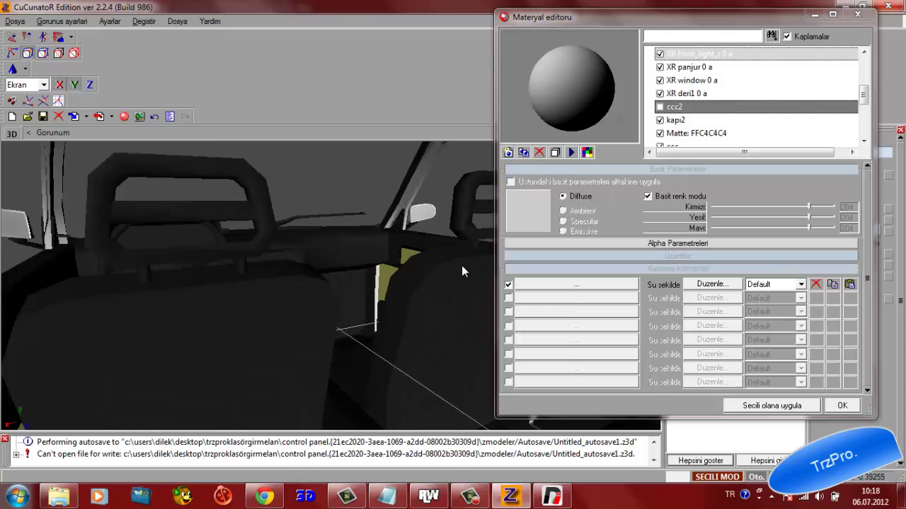
{"action": "scroll", "coordinate": [461, 271], "scroll_direction": "up", "scroll_amount": 5}
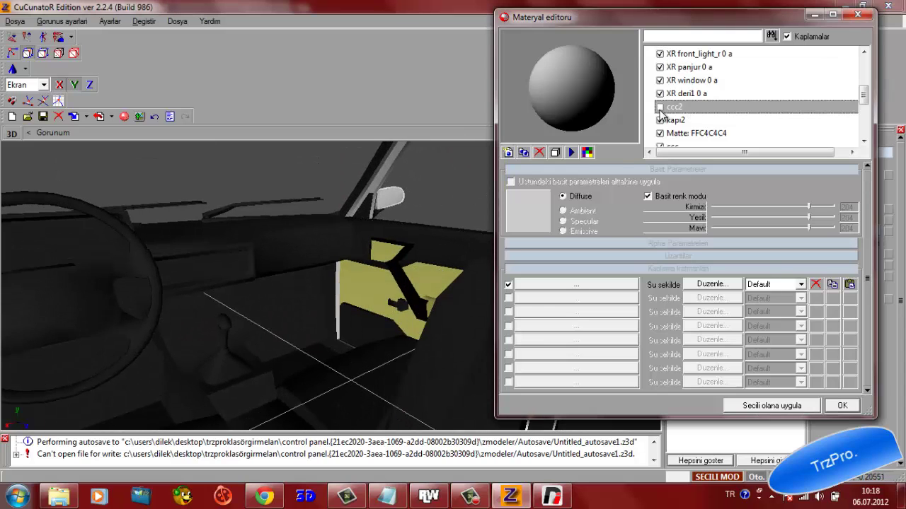
Rename ccc2 to 'XR panjur 0 a'.
{"action": "left_click", "coordinate": [697, 109]}
{"action": "key", "text": "Caps_Lock"}
{"action": "type", "text": "XR"}
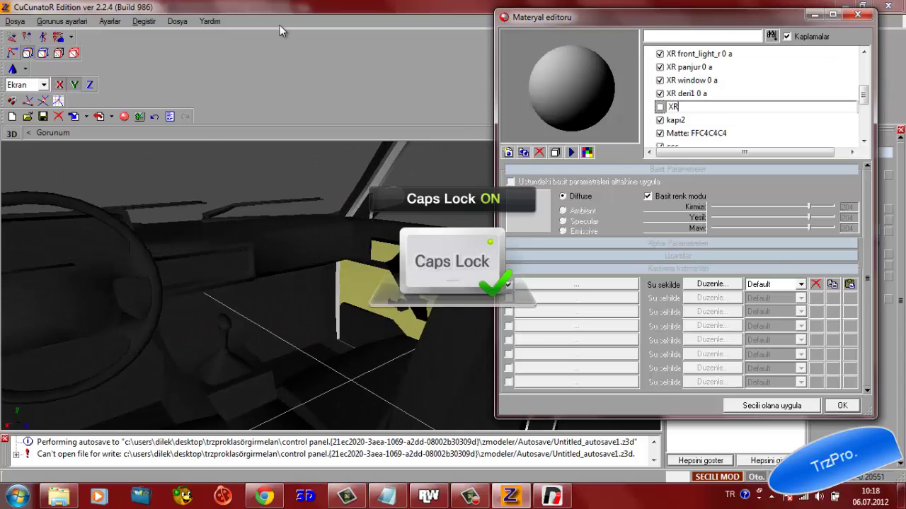
{"action": "key", "text": "Caps_Lock"}
{"action": "type", "text": "deri1 0"}
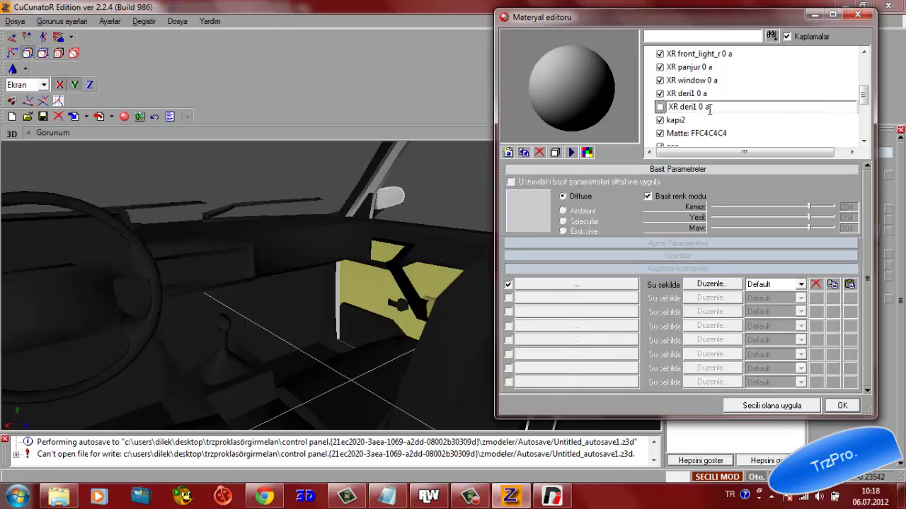
{"action": "type", "text": " a"}
{"action": "key", "text": "ctrl+a"}
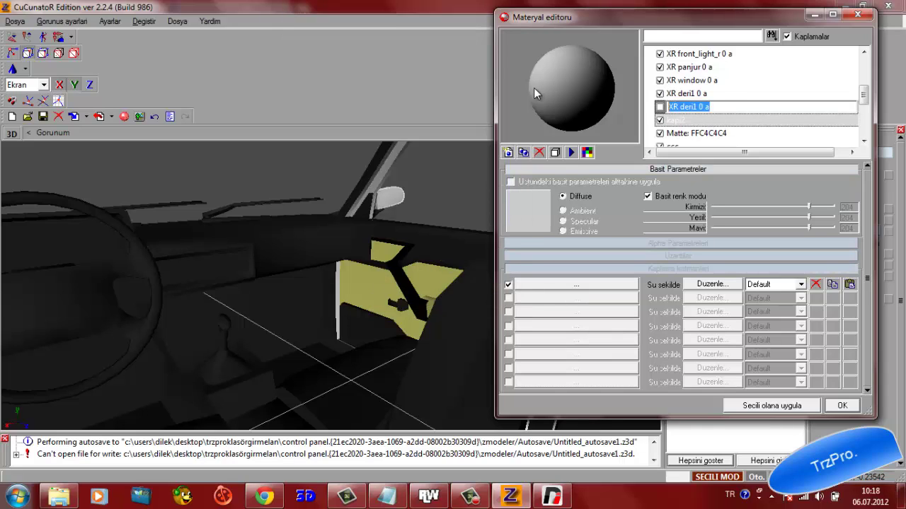
{"action": "key", "text": "Caps_Lock"}
{"action": "type", "text": "XR"}
{"action": "key", "text": "Caps_Lock"}
{"action": "type", "text": "panjur 0"}
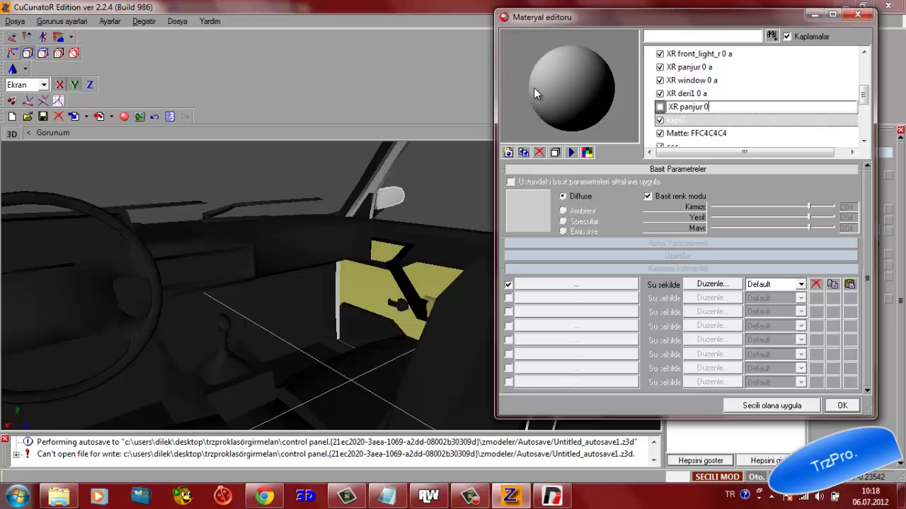
{"action": "type", "text": " a"}
{"action": "key", "text": "Return"}
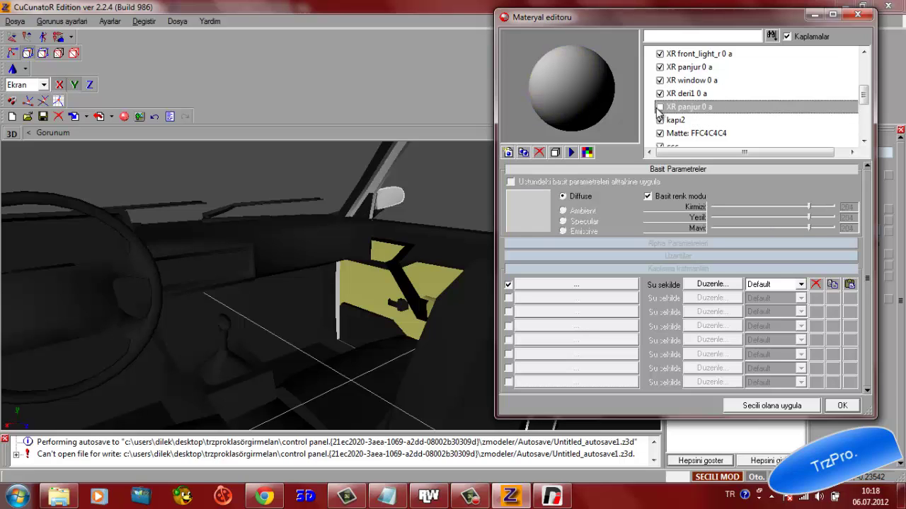
Give XR panjur 0 a a dark diffuse colour of 35 and apply it to the selected polygons.
{"action": "left_click", "coordinate": [658, 107]}
{"action": "left_click", "coordinate": [528, 210]}
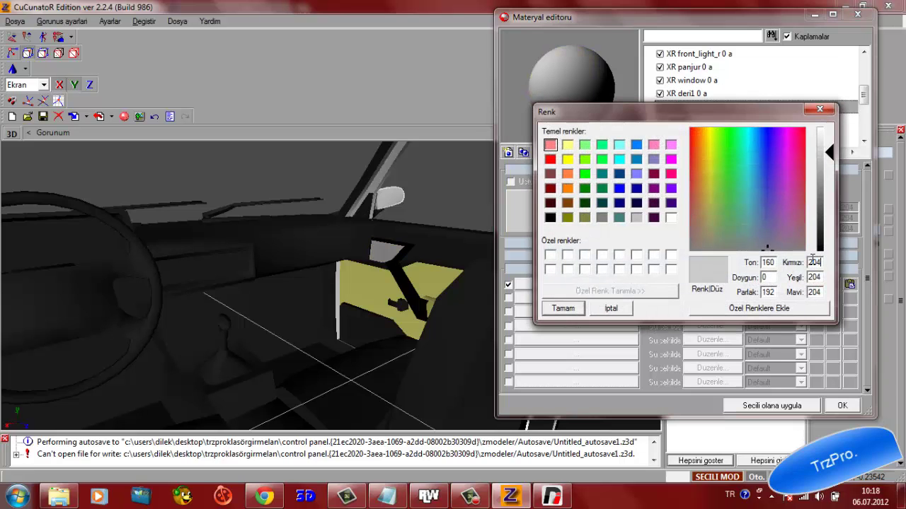
{"action": "type", "text": "3535"}
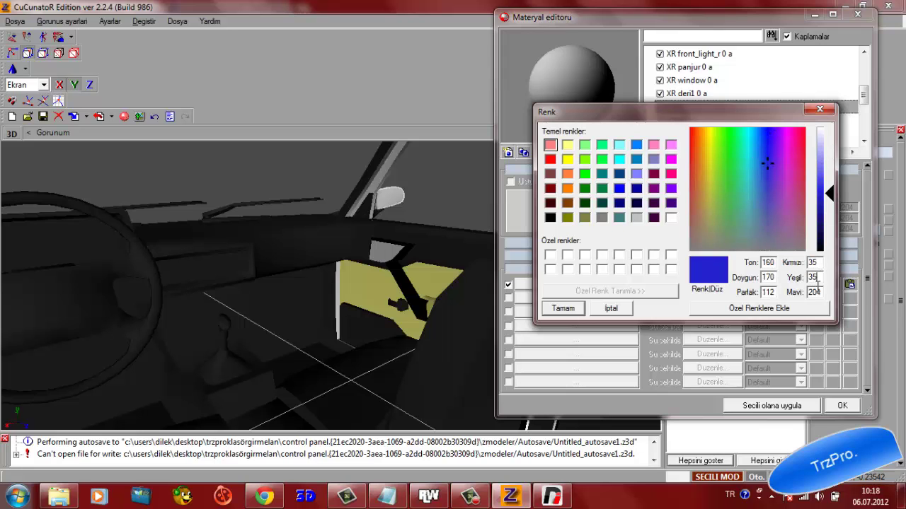
{"action": "double_click", "coordinate": [813, 291]}
{"action": "type", "text": "35"}
{"action": "left_click", "coordinate": [563, 309]}
{"action": "left_click", "coordinate": [771, 412]}
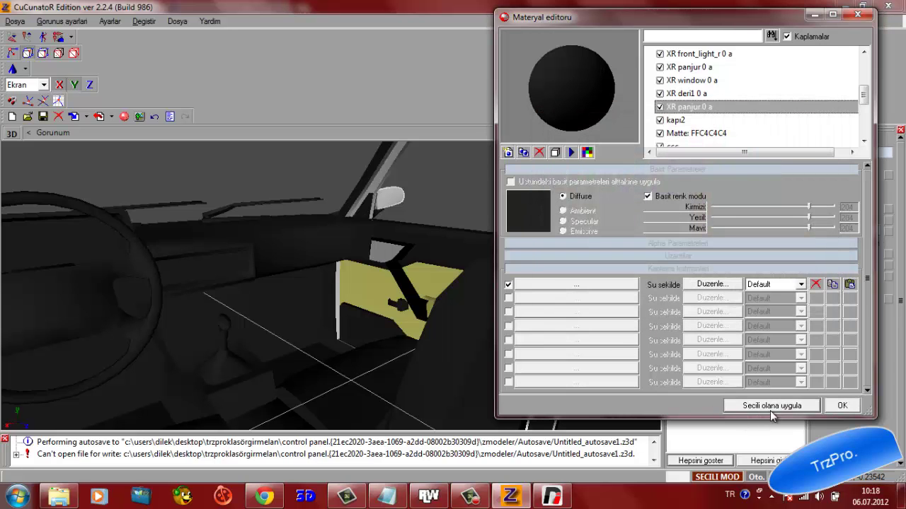
{"action": "middle_click_drag", "start_coordinate": [493, 367], "coordinate": [309, 322]}
{"action": "middle_click_drag", "start_coordinate": [293, 325], "coordinate": [177, 212]}
Rename the kapi2 material to 'XR panjur 0 a'.
{"action": "left_click", "coordinate": [676, 120]}
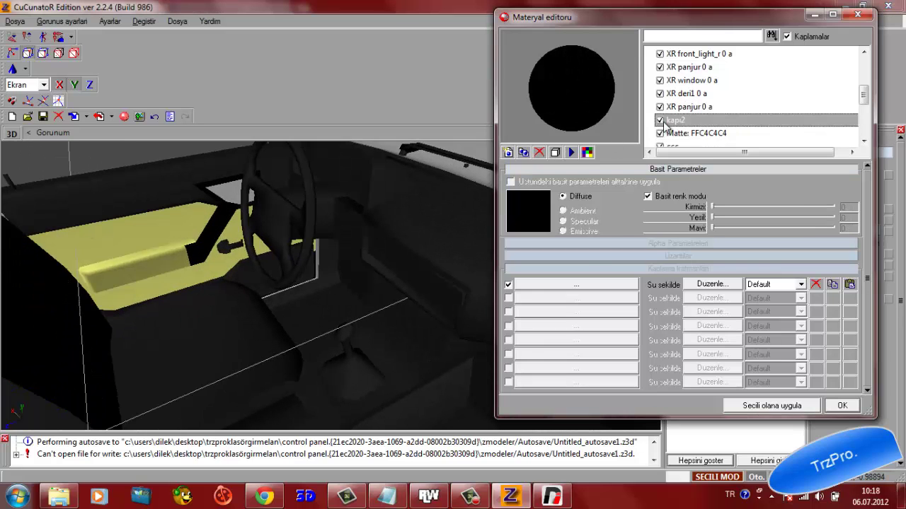
{"action": "left_click", "coordinate": [676, 121]}
{"action": "key", "text": "Caps_Lock"}
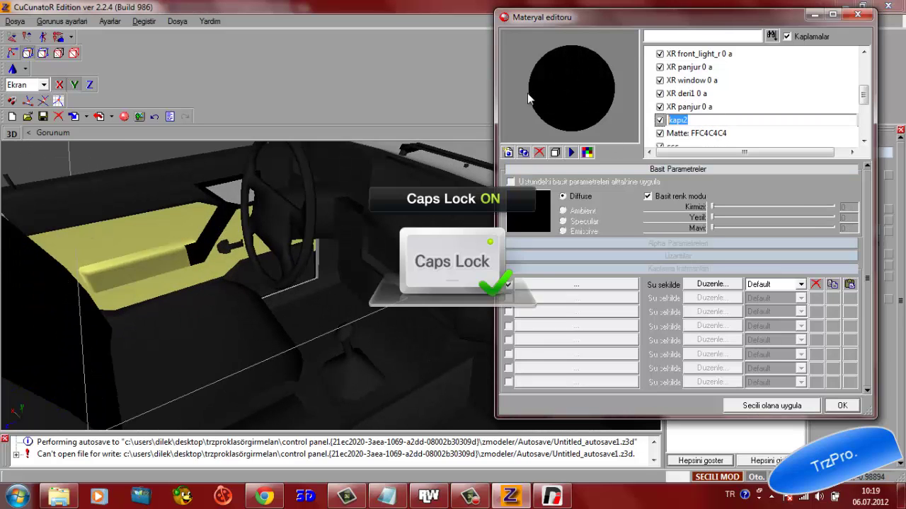
{"action": "type", "text": "XR"}
{"action": "key", "text": "Caps_Lock"}
{"action": "type", "text": "pan"}
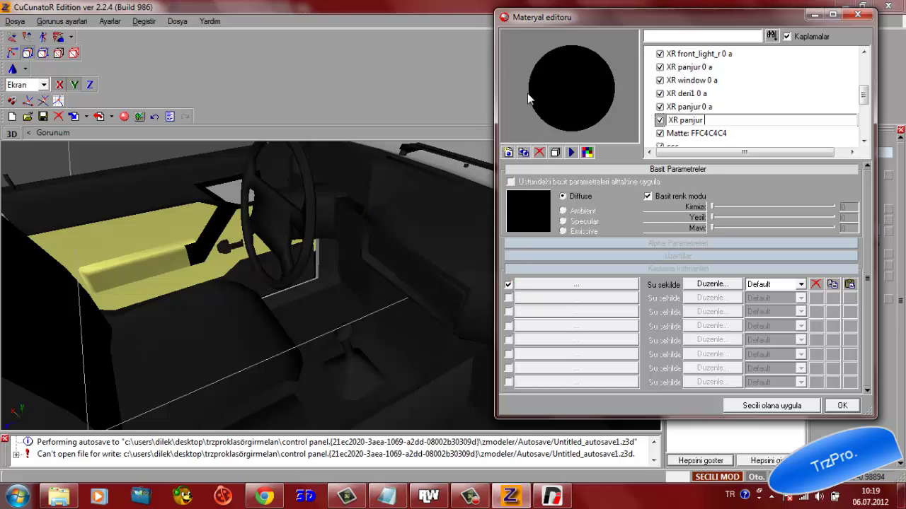
{"action": "type", "text": "jur"}
{"action": "key", "text": "Return"}
Set the renamed kapi2 material's diffuse colour to a dark grey.
{"action": "left_click", "coordinate": [773, 108]}
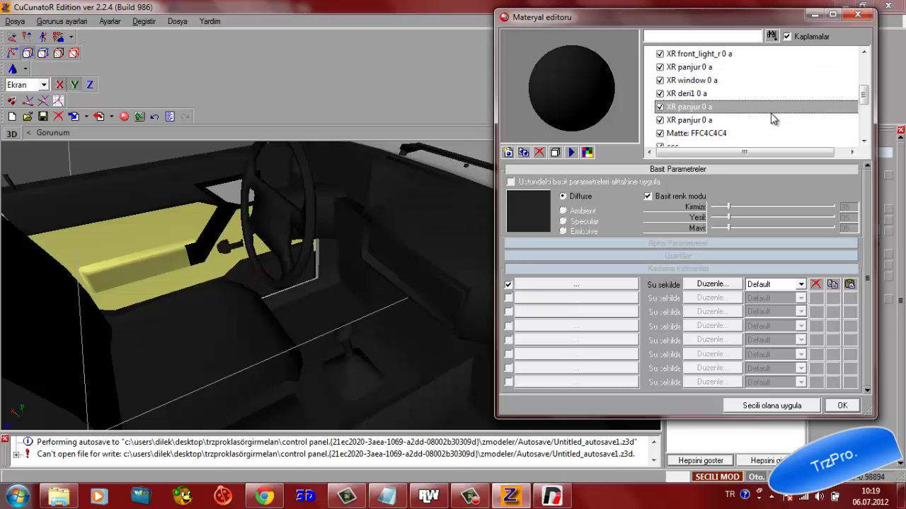
{"action": "left_click", "coordinate": [528, 210]}
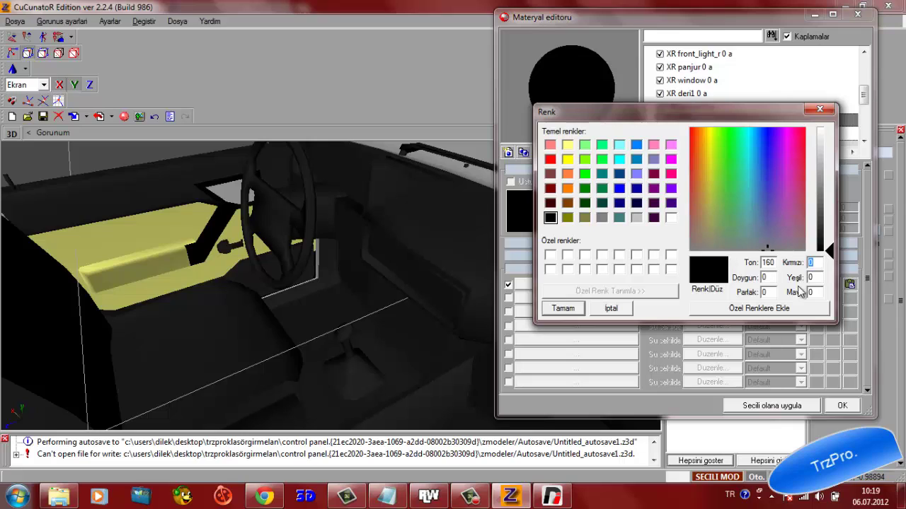
{"action": "type", "text": "35"}
{"action": "type", "text": "255"}
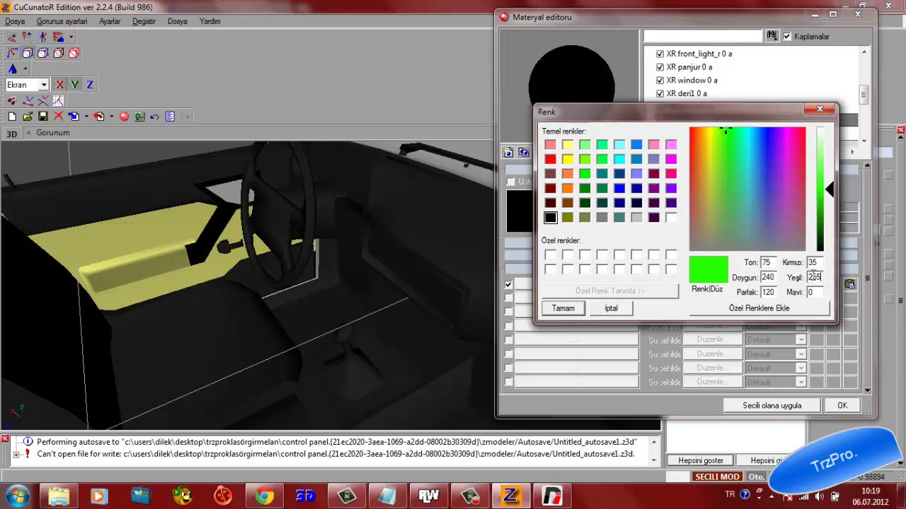
{"action": "type", "text": "35"}
{"action": "key", "text": "Tab"}
{"action": "type", "text": "5"}
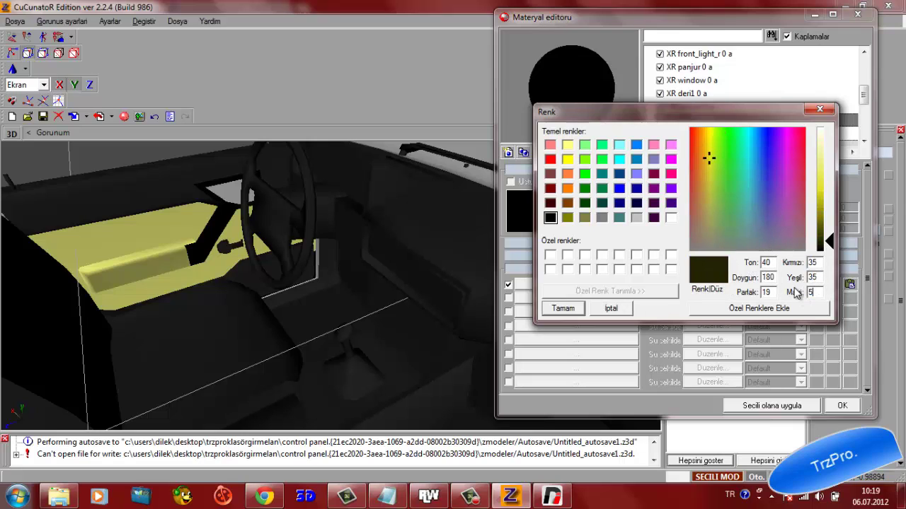
{"action": "left_click", "coordinate": [564, 308]}
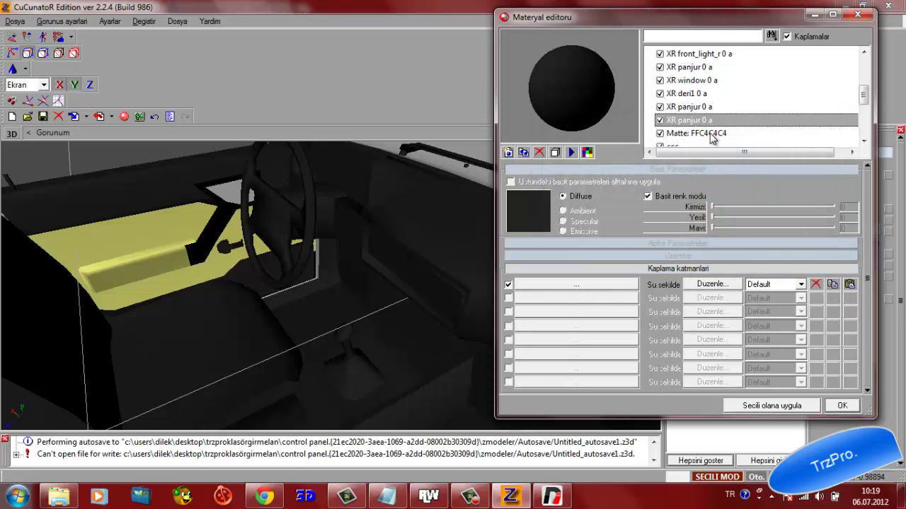
Rename the Matte: FFC4C4C4 material to 'XR panjur 0 a'.
{"action": "left_click", "coordinate": [674, 133]}
{"action": "left_click", "coordinate": [660, 134]}
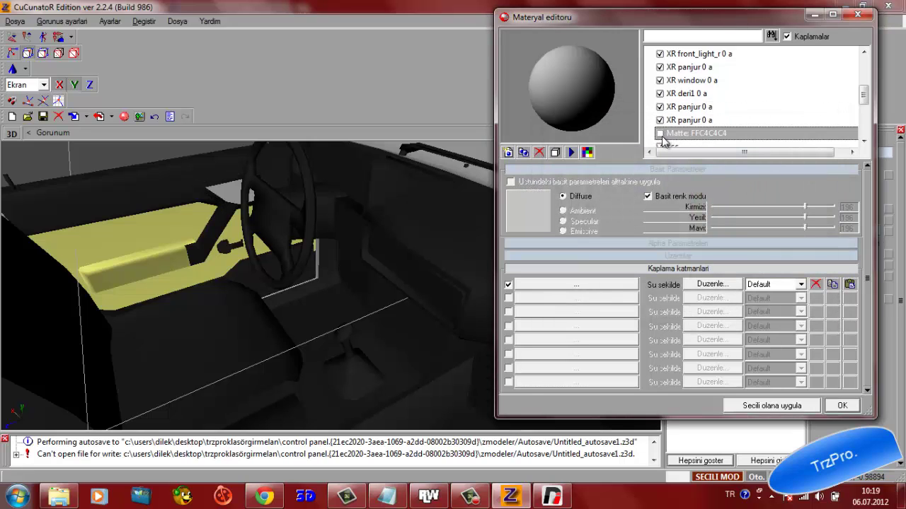
{"action": "left_click", "coordinate": [661, 134]}
{"action": "left_click", "coordinate": [669, 134]}
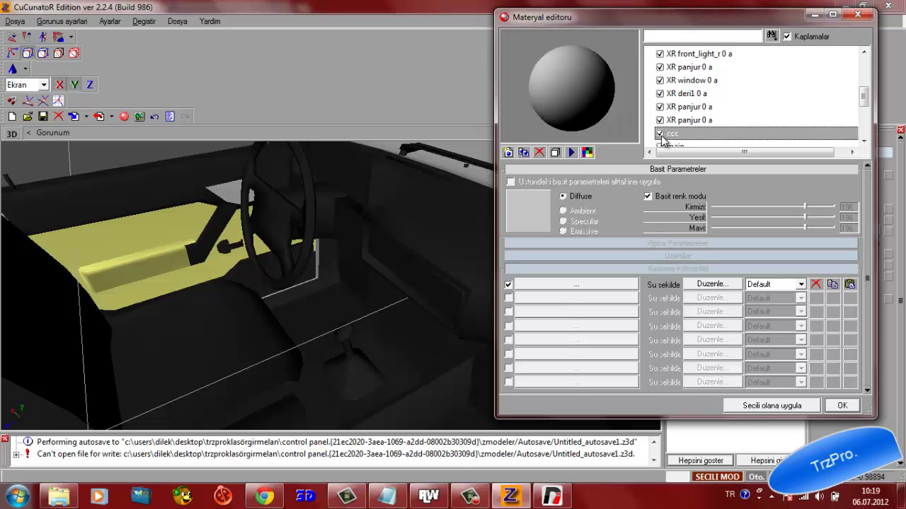
{"action": "type", "text": "ccc"}
{"action": "key", "text": "BackSpace"}
{"action": "key", "text": "BackSpace"}
{"action": "key", "text": "BackSpace"}
{"action": "key", "text": "Caps_Lock"}
{"action": "type", "text": "XR"}
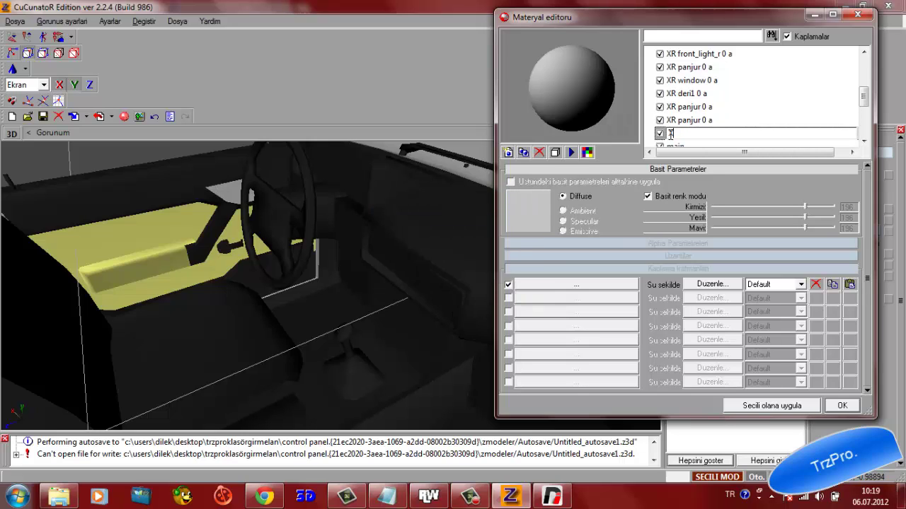
{"action": "key", "text": "Caps_Lock"}
{"action": "type", "text": "ga"}
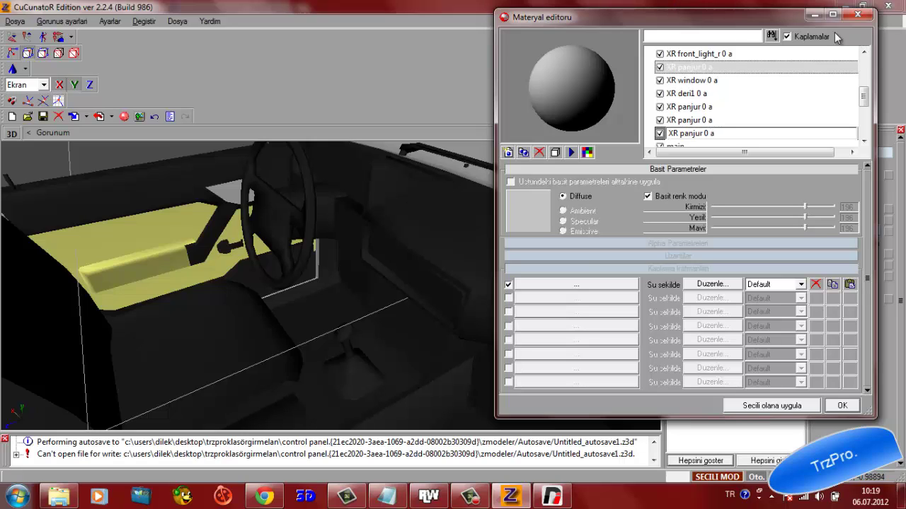
{"action": "left_click", "coordinate": [738, 126]}
Set its diffuse colour to dark grey 35, 35, 35.
{"action": "left_click", "coordinate": [543, 216]}
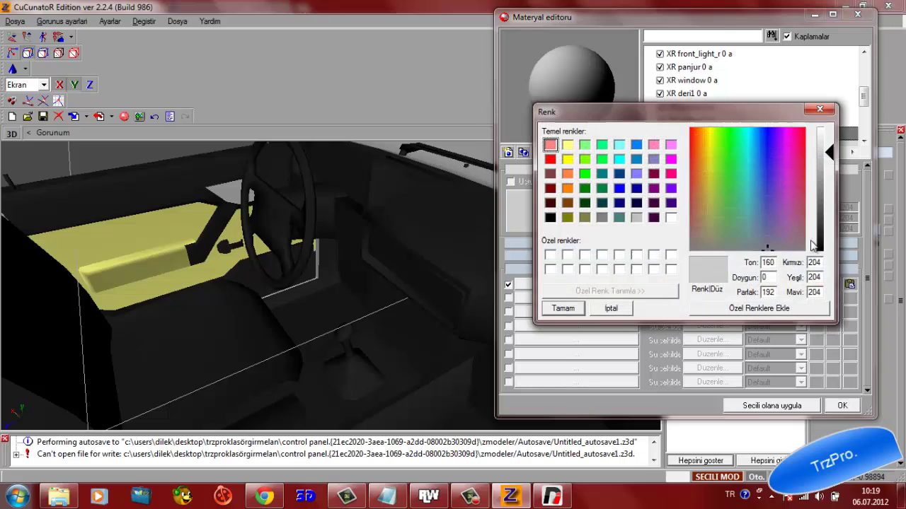
{"action": "type", "text": "35"}
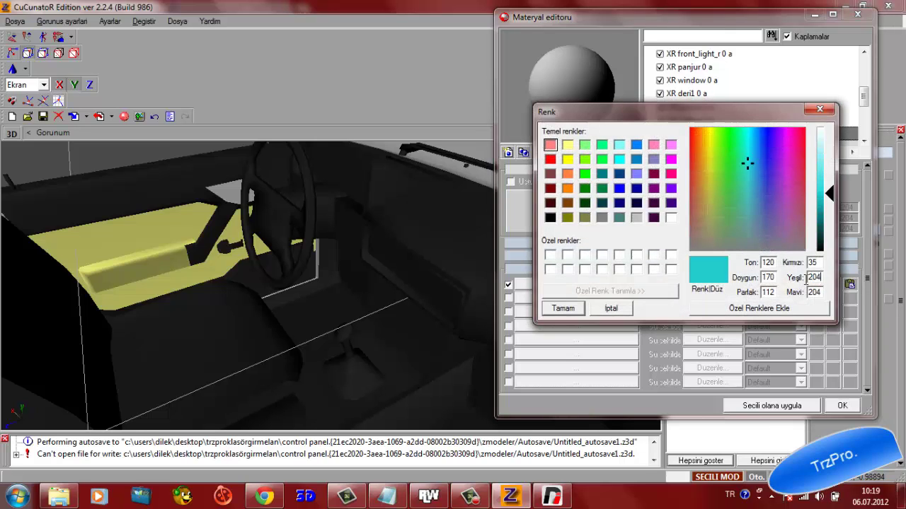
{"action": "double_click", "coordinate": [813, 278]}
{"action": "type", "text": "3535"}
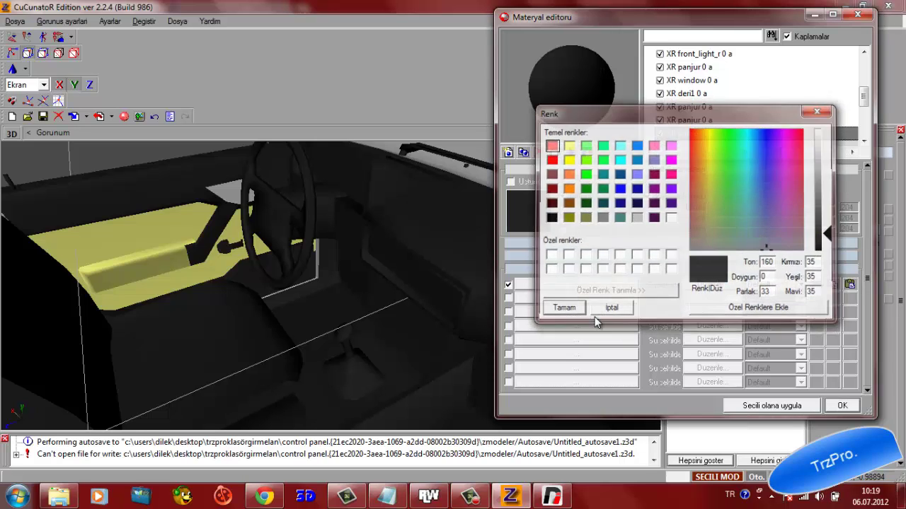
{"action": "left_click", "coordinate": [563, 308]}
{"action": "left_click", "coordinate": [690, 106]}
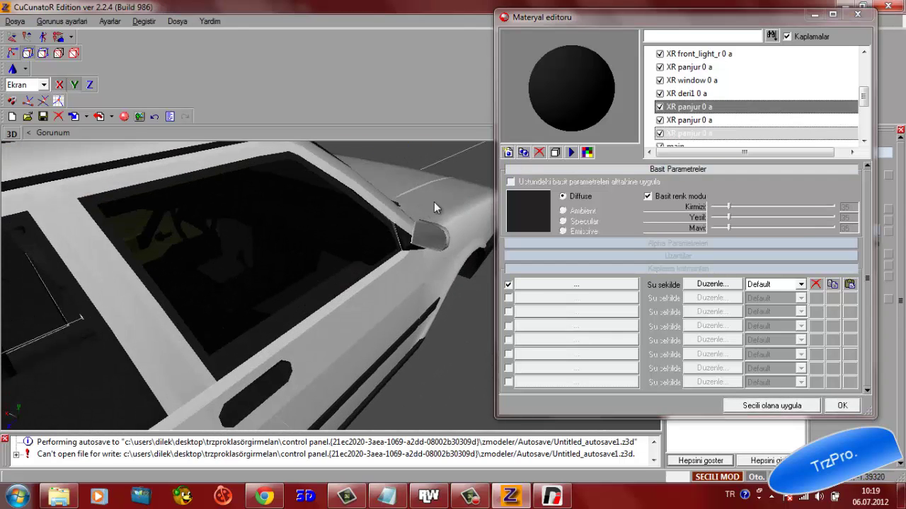
Delete the main, povorotnik [spec] and far2 materials.
{"action": "left_click", "coordinate": [693, 119]}
{"action": "scroll", "coordinate": [701, 131], "scroll_direction": "down", "scroll_amount": 1}
{"action": "left_click", "coordinate": [676, 106]}
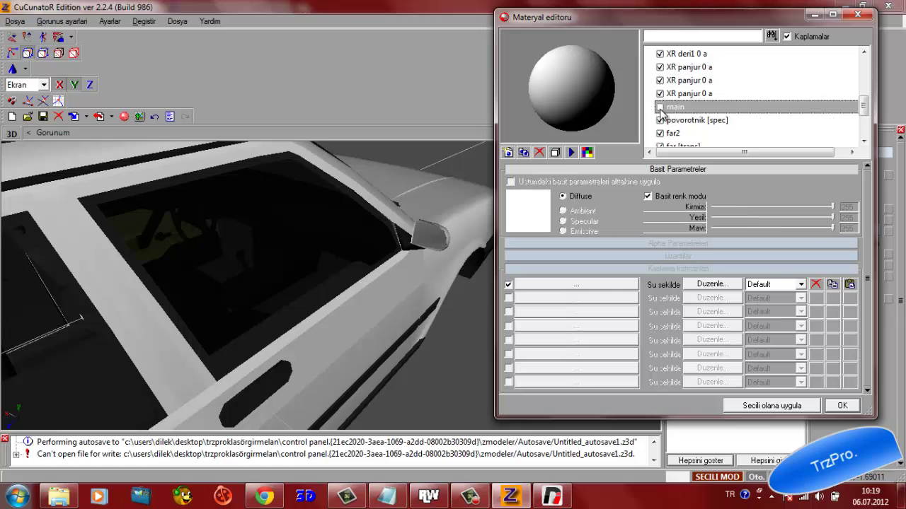
{"action": "left_click", "coordinate": [540, 152]}
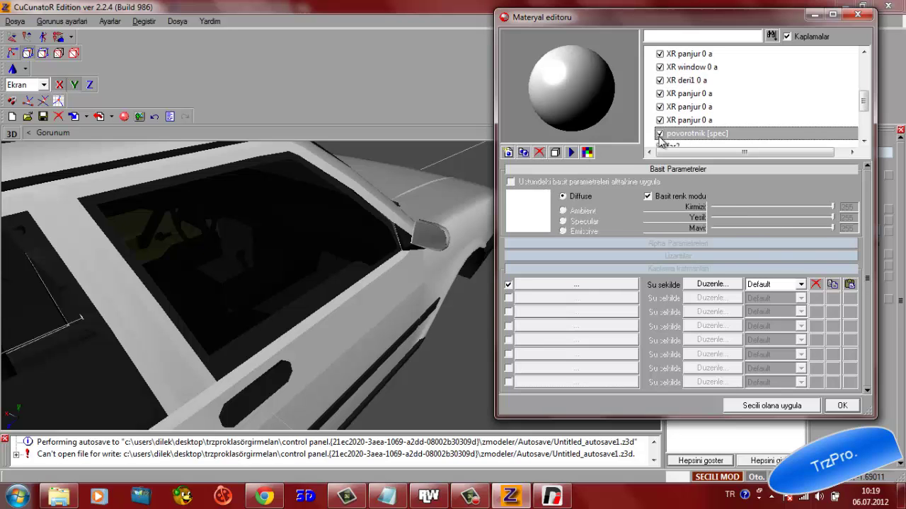
{"action": "left_click", "coordinate": [659, 133]}
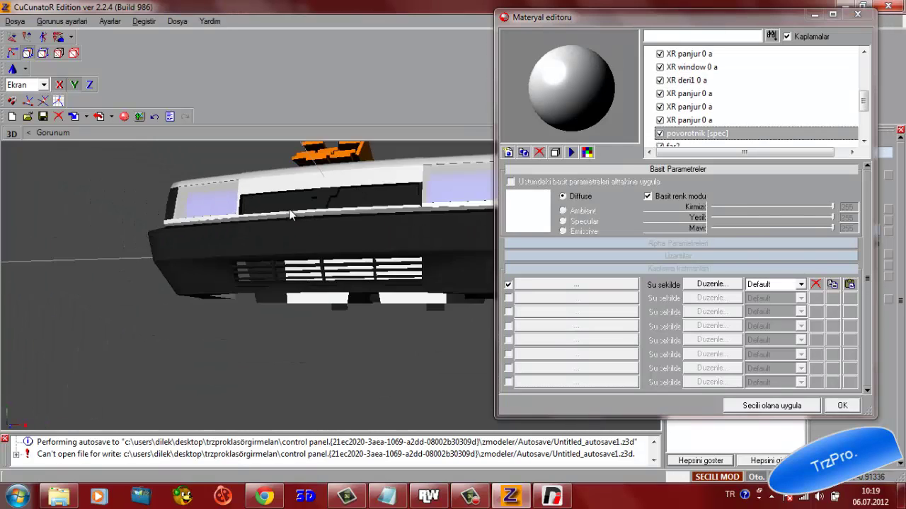
{"action": "middle_click_drag", "start_coordinate": [419, 194], "coordinate": [339, 207]}
{"action": "left_click", "coordinate": [662, 136]}
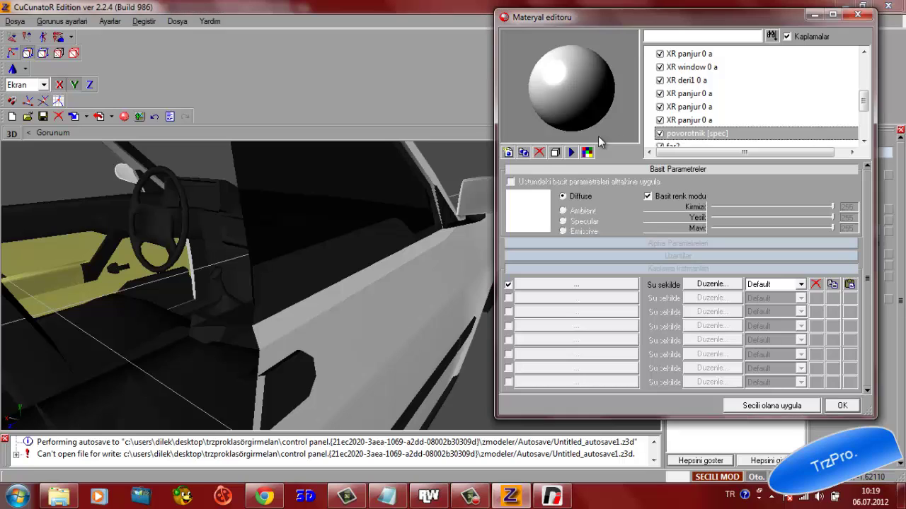
{"action": "left_click", "coordinate": [539, 152]}
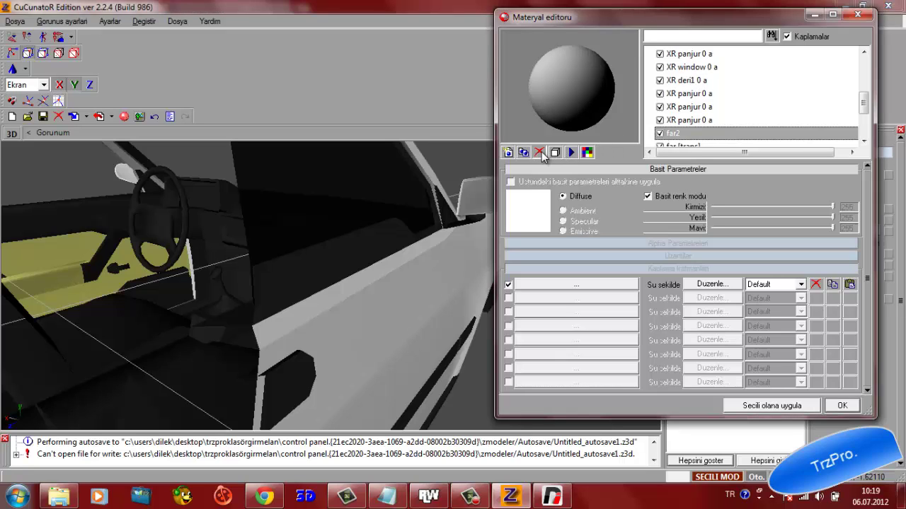
{"action": "left_click", "coordinate": [541, 152]}
Begin renaming the far [trans] material to 'XR window 0 a'.
{"action": "left_click", "coordinate": [660, 133]}
{"action": "scroll", "coordinate": [341, 184], "scroll_direction": "down", "scroll_amount": 10}
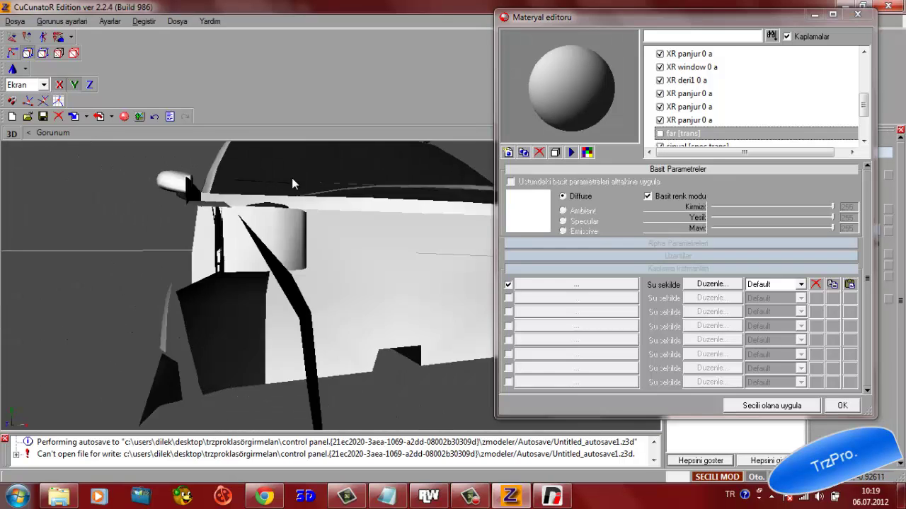
{"action": "scroll", "coordinate": [270, 190], "scroll_direction": "down", "scroll_amount": 3}
{"action": "left_click", "coordinate": [718, 133]}
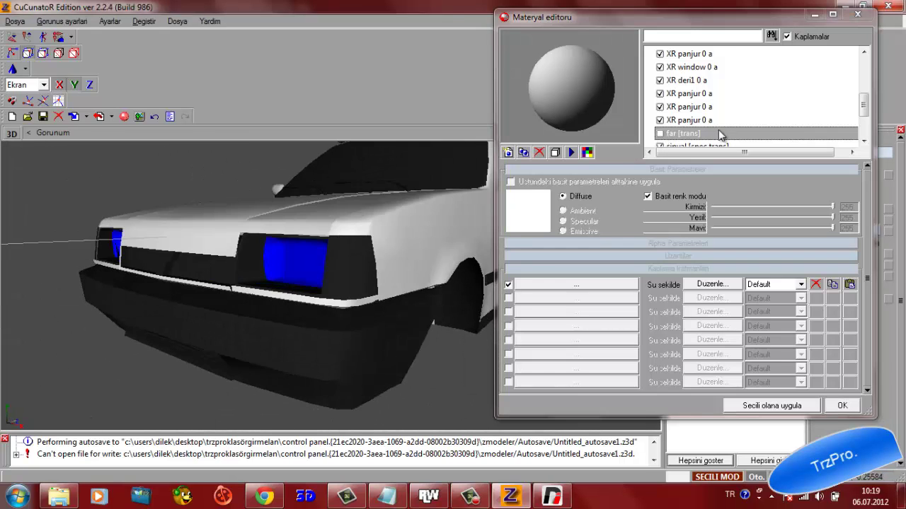
{"action": "left_click", "coordinate": [660, 134]}
{"action": "key", "text": "Caps_Lock"}
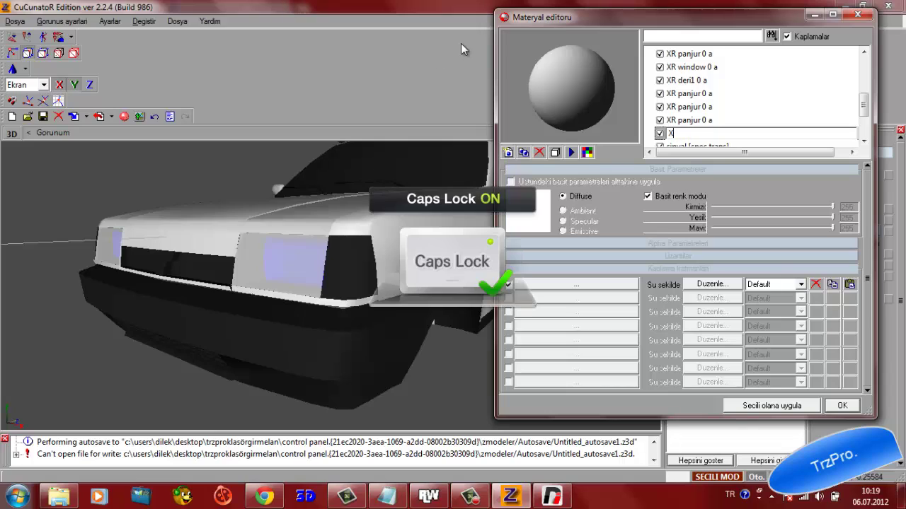
{"action": "type", "text": "XR"}
{"action": "key", "text": "Caps_Lock"}
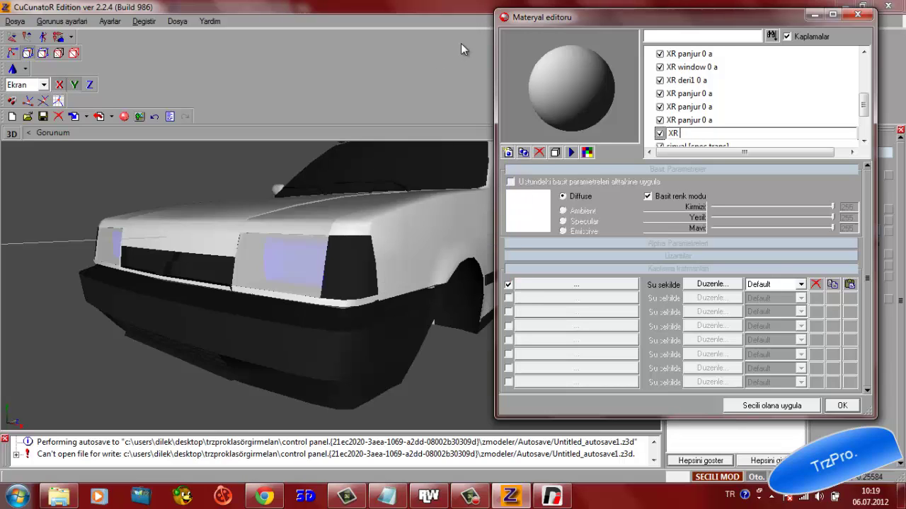
{"action": "key", "text": "Caps_Lock"}
{"action": "key", "text": "Caps_Lock"}
{"action": "key", "text": "Caps_Lock"}
{"action": "type", "text": "W"}
{"action": "key", "text": "Caps_Lock"}
{"action": "type", "text": "indow 0 a"}
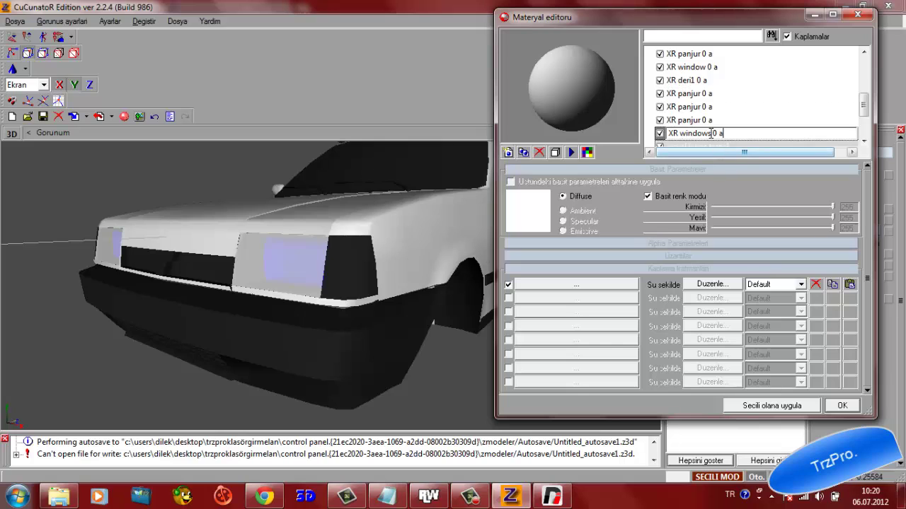
Confirm the name 'XR window 0 a' and set its diffuse colour to black.
{"action": "key", "text": "Return"}
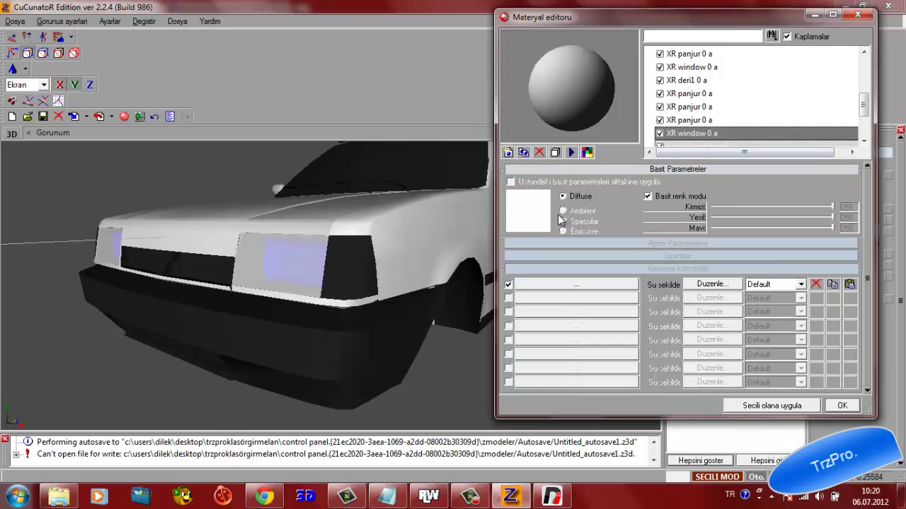
{"action": "left_click", "coordinate": [532, 210]}
{"action": "left_click", "coordinate": [549, 212]}
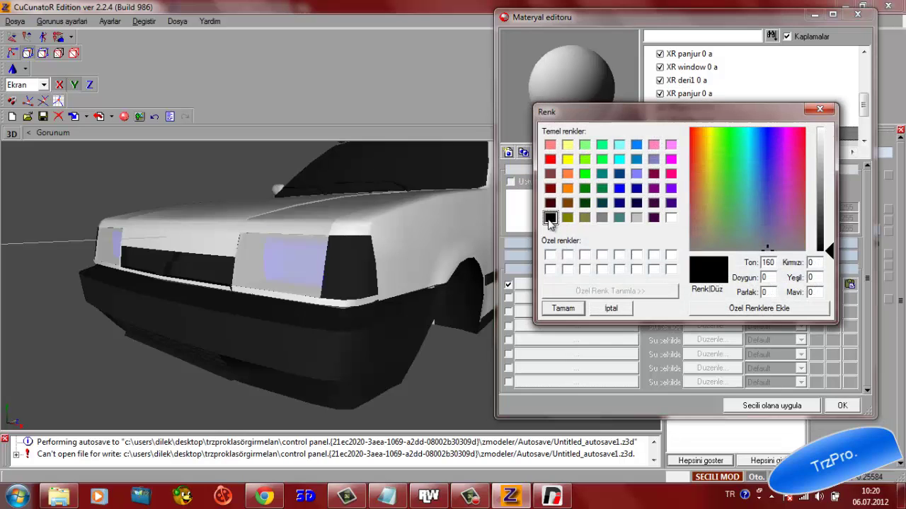
{"action": "left_click", "coordinate": [564, 309]}
Enable alpha transparency, lower the opacity, and apply it to the selected headlight polygons.
{"action": "left_click", "coordinate": [559, 257]}
{"action": "left_click", "coordinate": [560, 255]}
{"action": "left_click", "coordinate": [567, 244]}
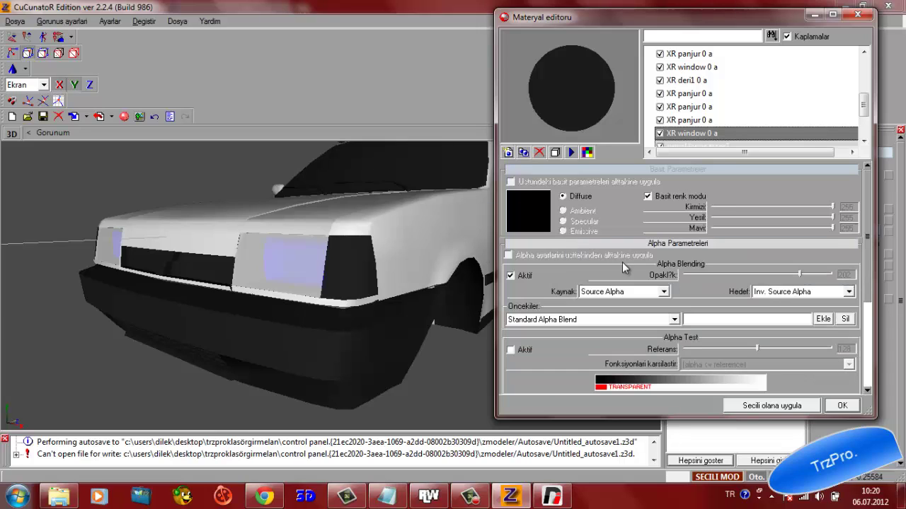
{"action": "left_click", "coordinate": [811, 275]}
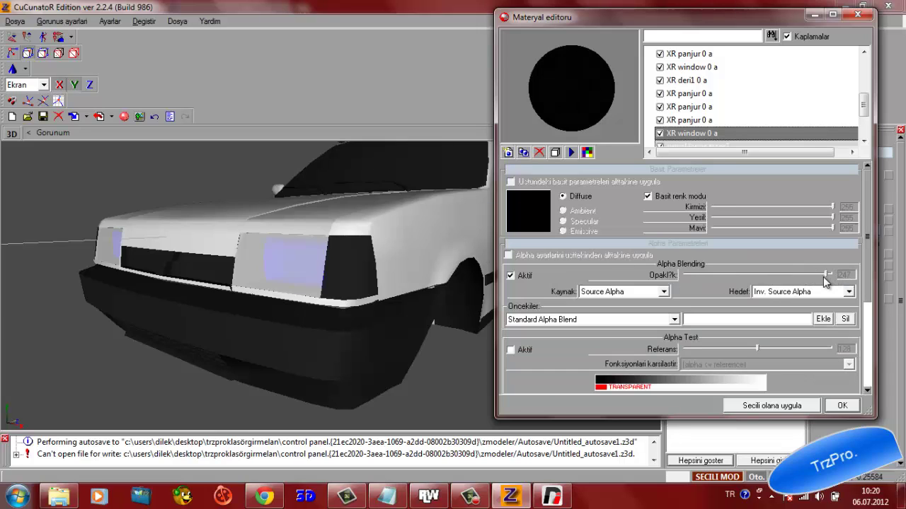
{"action": "left_click_drag", "start_coordinate": [825, 276], "coordinate": [815, 276]}
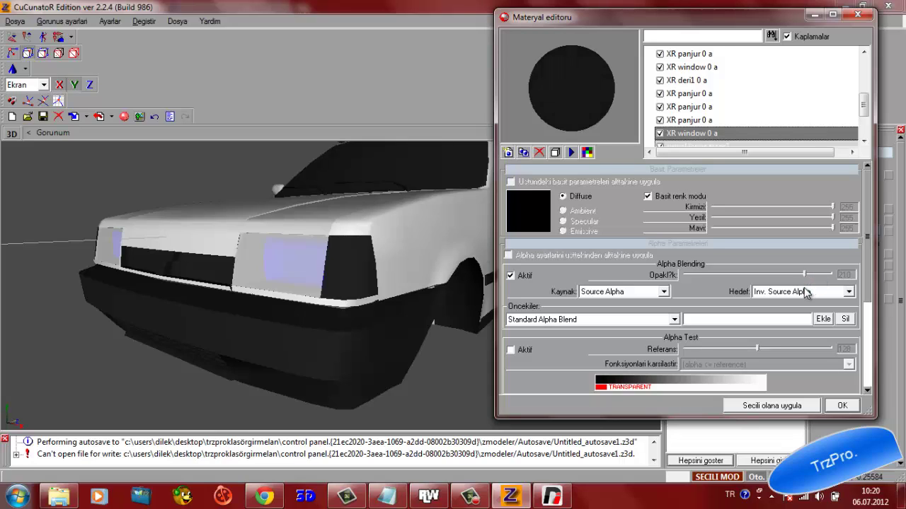
{"action": "left_click", "coordinate": [806, 405]}
{"action": "middle_click_drag", "start_coordinate": [196, 229], "coordinate": [207, 219]}
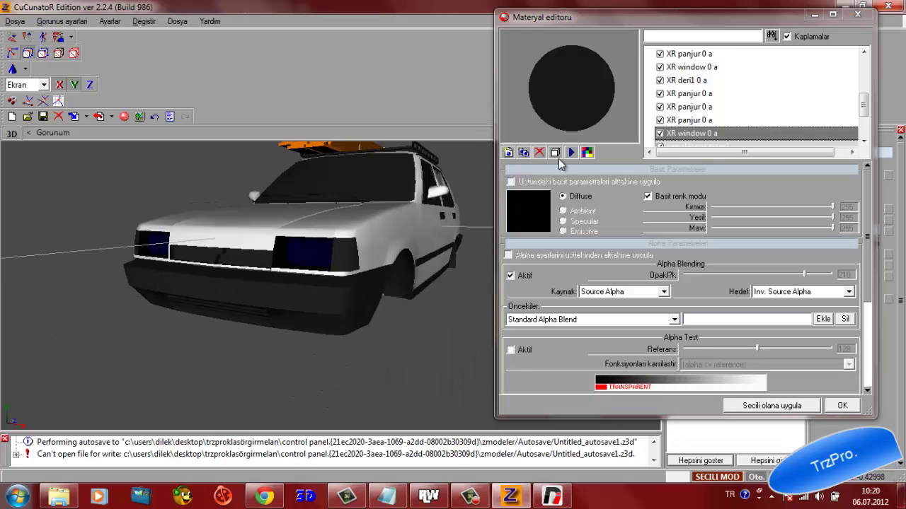
Delete the unneeded material listed below XR window 0 a.
{"action": "left_click", "coordinate": [671, 147]}
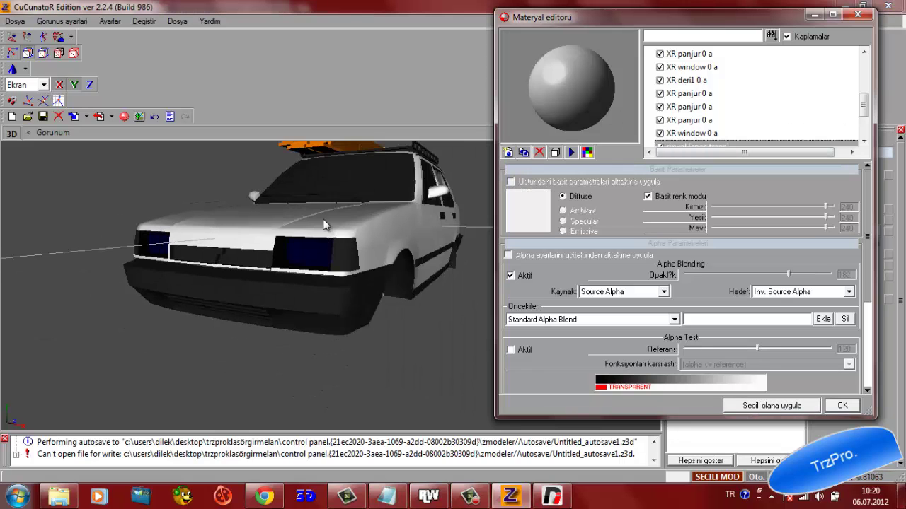
{"action": "middle_click_drag", "start_coordinate": [324, 226], "coordinate": [226, 216]}
{"action": "left_click", "coordinate": [539, 153]}
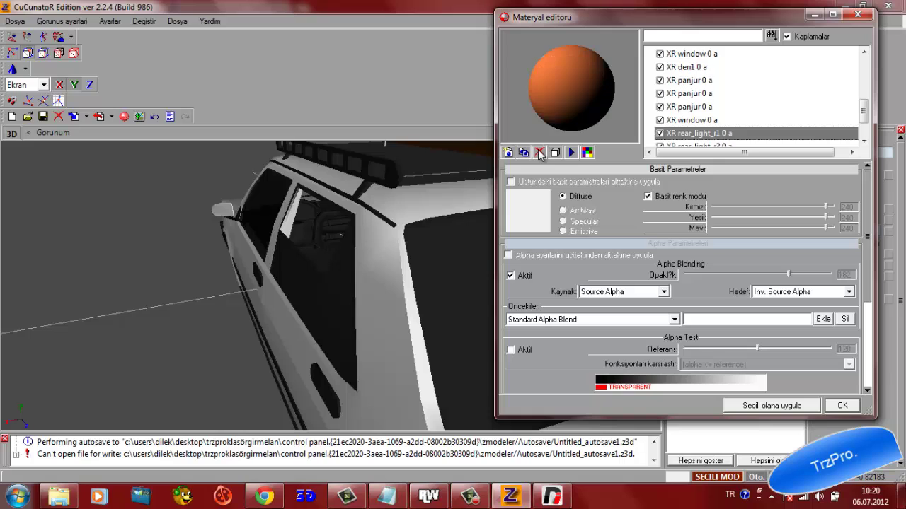
{"action": "scroll", "coordinate": [745, 131], "scroll_direction": "down", "scroll_amount": 1}
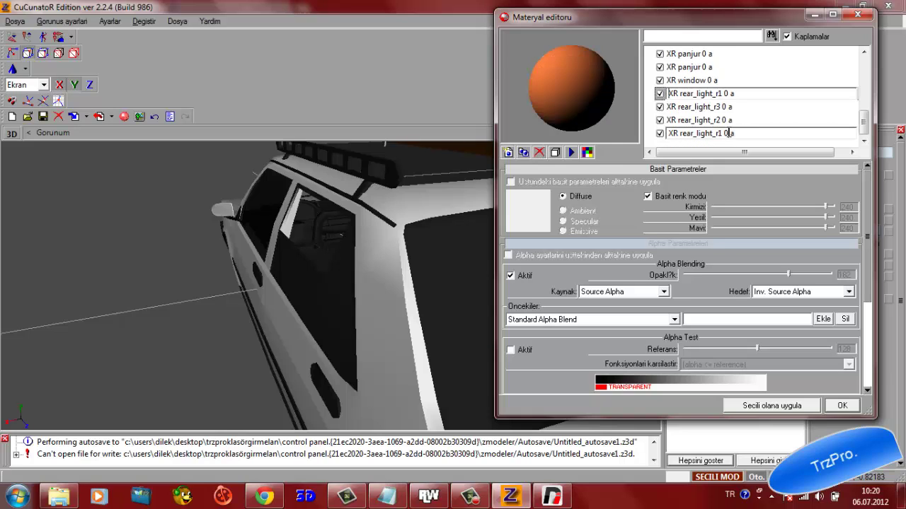
{"action": "left_click", "coordinate": [737, 66]}
{"action": "scroll", "coordinate": [738, 87], "scroll_direction": "up", "scroll_amount": 3}
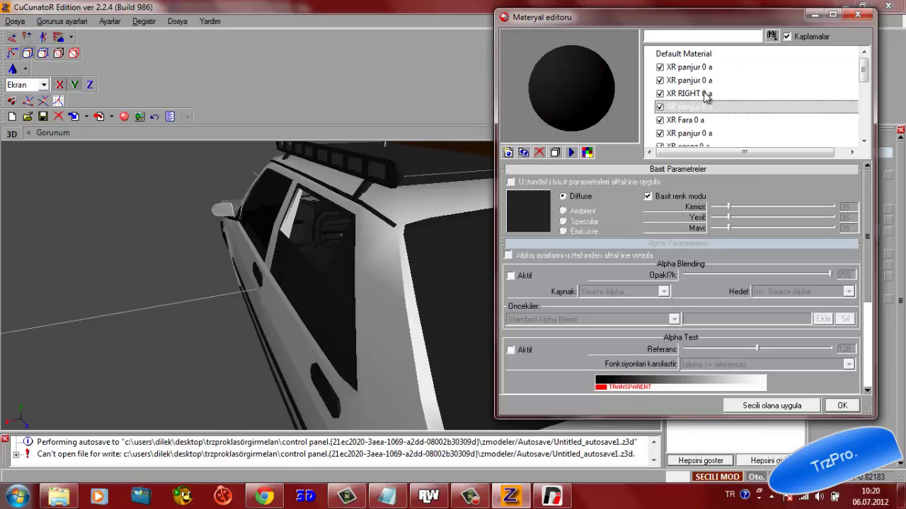
Review the XR panjur 0 a and XR egsoz 0 a materials, then switch to Notepad.
{"action": "mouse_move", "coordinate": [707, 106]}
{"action": "left_mouse_down"}
{"action": "mouse_move", "coordinate": [702, 137]}
{"action": "mouse_move", "coordinate": [705, 114]}
{"action": "left_mouse_up"}
{"action": "left_click", "coordinate": [706, 107]}
{"action": "scroll", "coordinate": [706, 113], "scroll_direction": "down", "scroll_amount": 3}
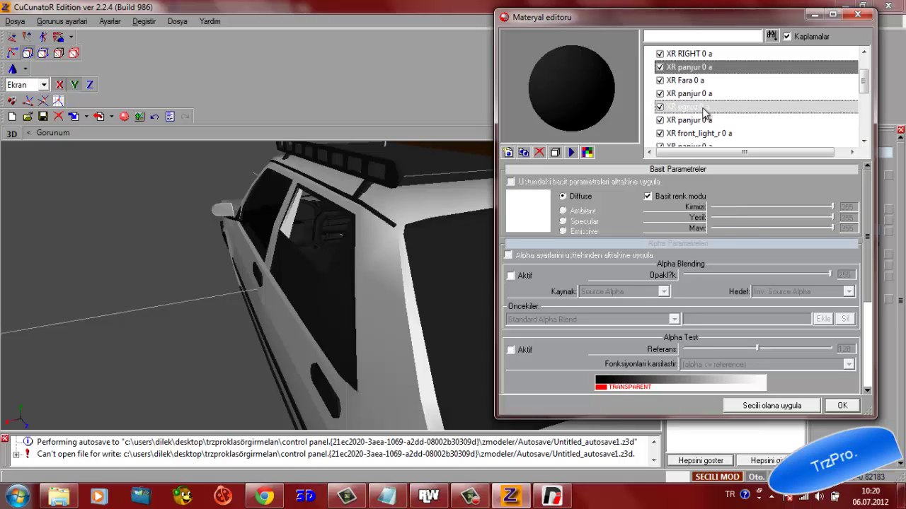
{"action": "left_click", "coordinate": [703, 109]}
{"action": "left_click", "coordinate": [660, 109]}
{"action": "scroll", "coordinate": [677, 129], "scroll_direction": "down", "scroll_amount": 5}
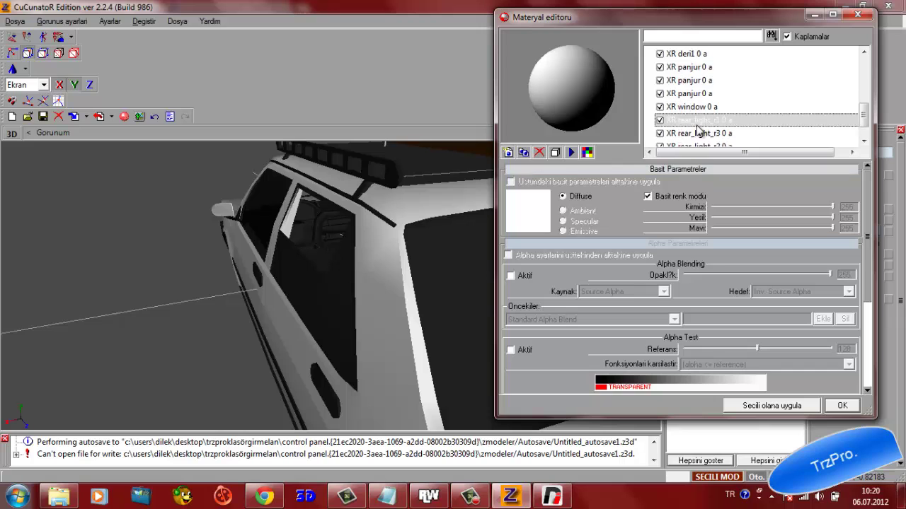
{"action": "left_click", "coordinate": [388, 497]}
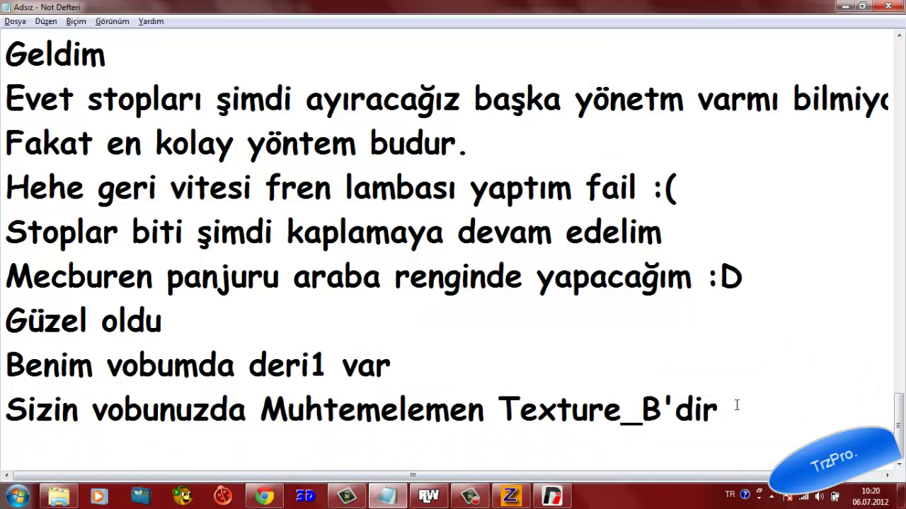
Start a new Notepad line reading 'Ayna Kaplama Adı'.
{"action": "key", "text": "Return"}
{"action": "type", "text": "A"}
{"action": "key", "text": "Caps_Lock"}
{"action": "type", "text": "yna"}
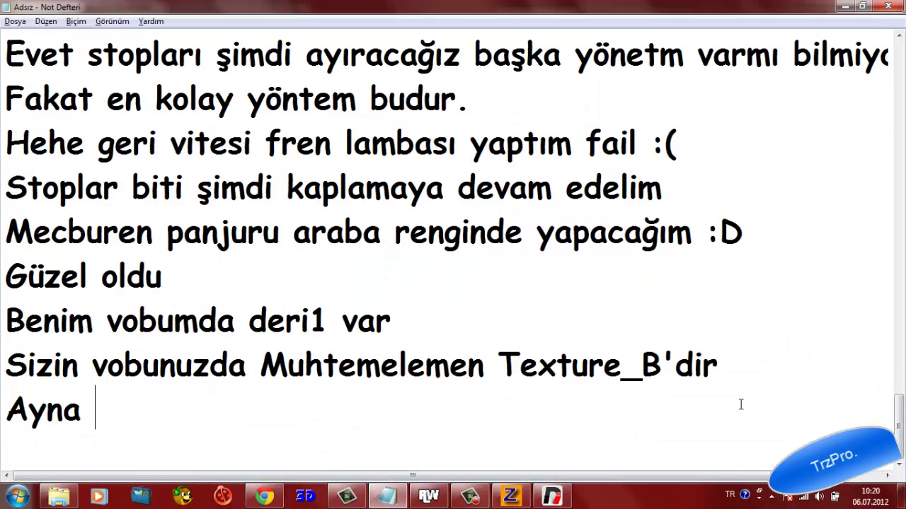
{"action": "key", "text": "Caps_Lock"}
{"action": "type", "text": "K"}
{"action": "key", "text": "Caps_Lock"}
{"action": "type", "text": "aplama"}
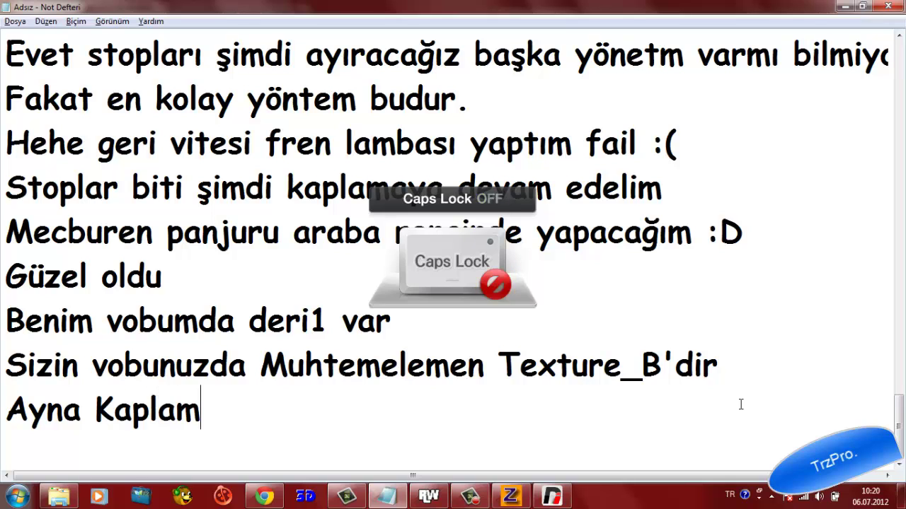
{"action": "key", "text": "Caps_Lock"}
{"action": "type", "text": "A"}
{"action": "key", "text": "Caps_Lock"}
{"action": "type", "text": "dı"}
Complete the line with 'XR S_MIRROR 0 a'dır' and return to ZModeler.
{"action": "key", "text": "Caps_Lock"}
{"action": "type", "text": "S"}
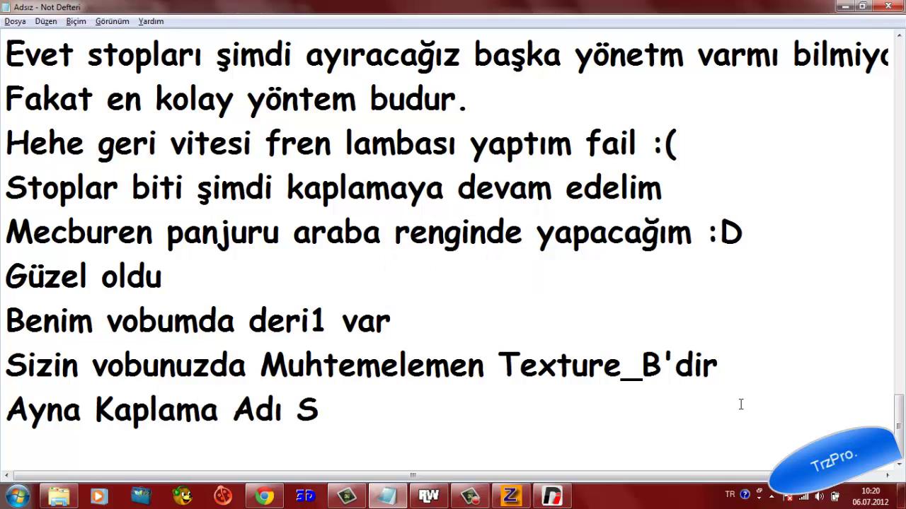
{"action": "key", "text": "BackSpace"}
{"action": "type", "text": "XR"}
{"action": "key", "text": "Caps_Lock"}
{"action": "type", "text": "s"}
{"action": "key", "text": "BackSpace"}
{"action": "key", "text": "Caps_Lock"}
{"action": "type", "text": "S-"}
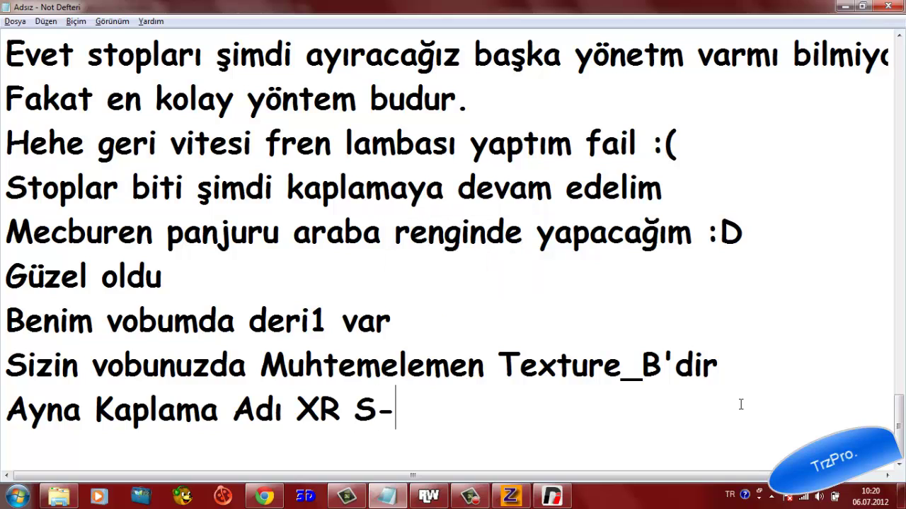
{"action": "type", "text": "MIRROR 0"}
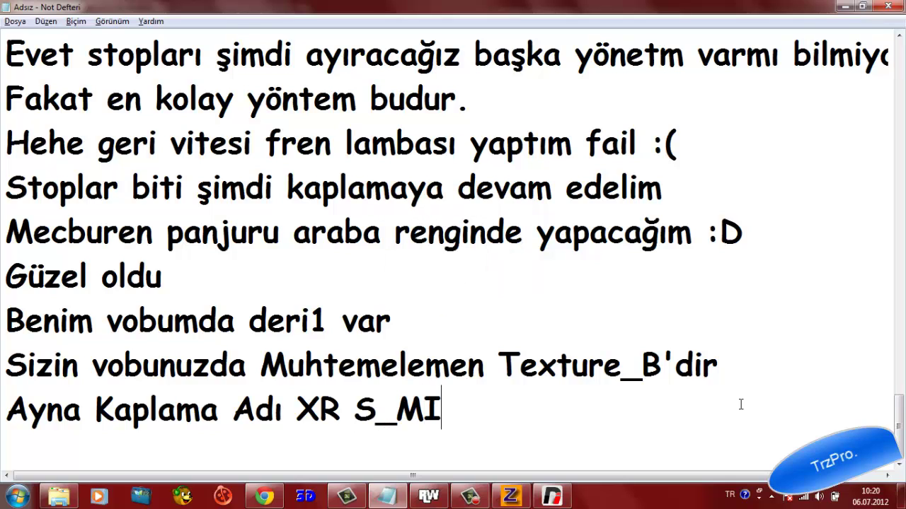
{"action": "key", "text": "Caps_Lock"}
{"action": "type", "text": "a' "}
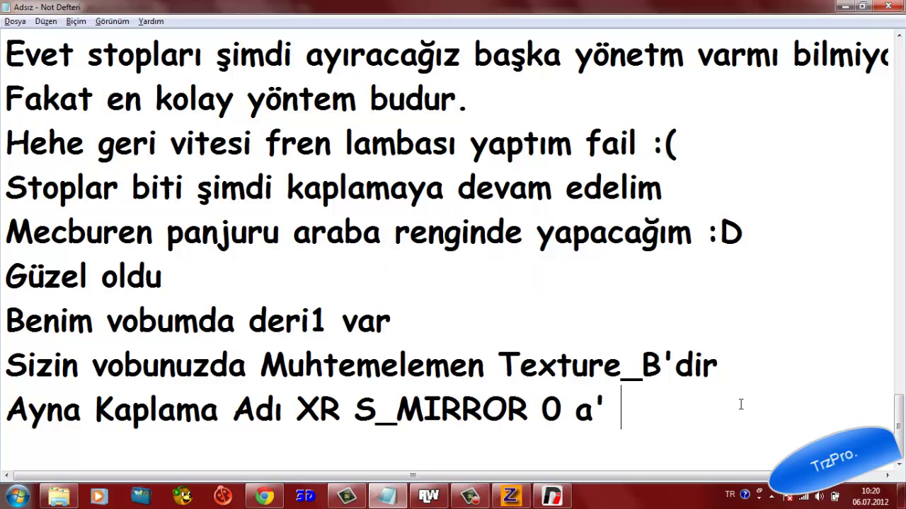
{"action": "type", "text": "dır"}
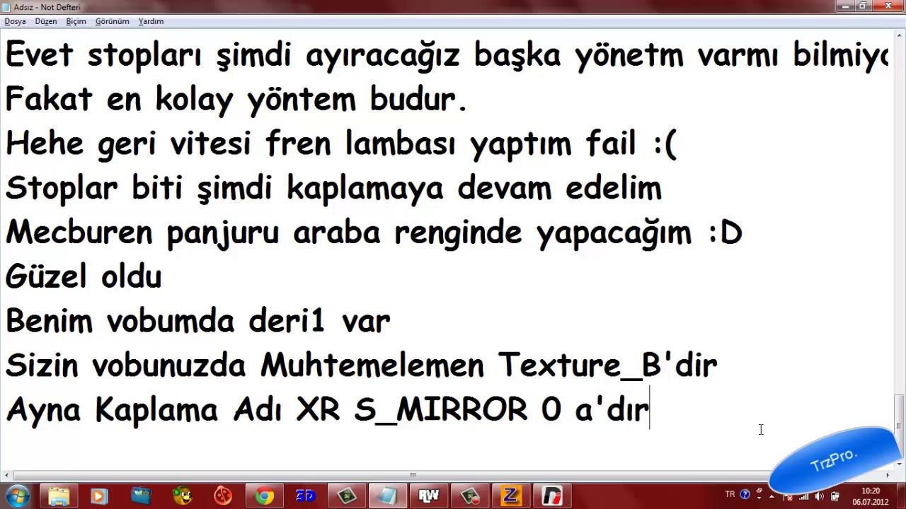
{"action": "left_click", "coordinate": [511, 495]}
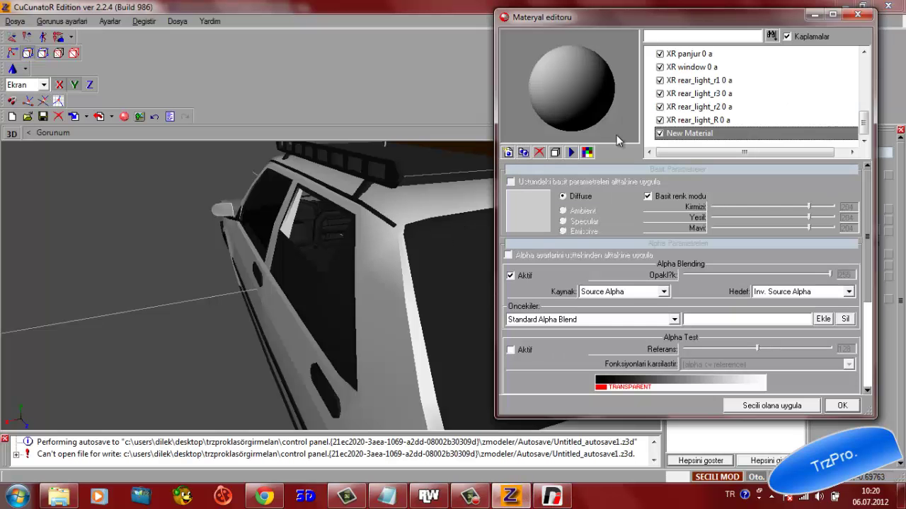
Rename the New Material to 'XR S_MIRROR 0 a'.
{"action": "left_click", "coordinate": [788, 135]}
{"action": "key", "text": "Caps_Lock"}
{"action": "type", "text": "ZR"}
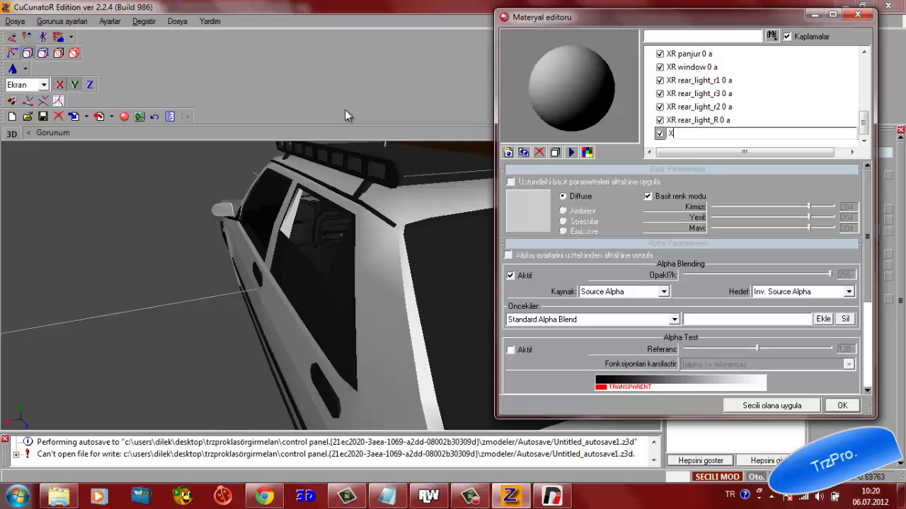
{"action": "type", "text": "R"}
{"action": "key", "text": "Caps_Lock"}
{"action": "type", "text": "S?"}
{"action": "key", "text": "Caps_Lock"}
{"action": "type", "text": "MIRROR"}
{"action": "key", "text": "Caps_Lock"}
{"action": "key", "text": "Return"}
{"action": "key", "text": "Up"}
{"action": "key", "text": "Down"}
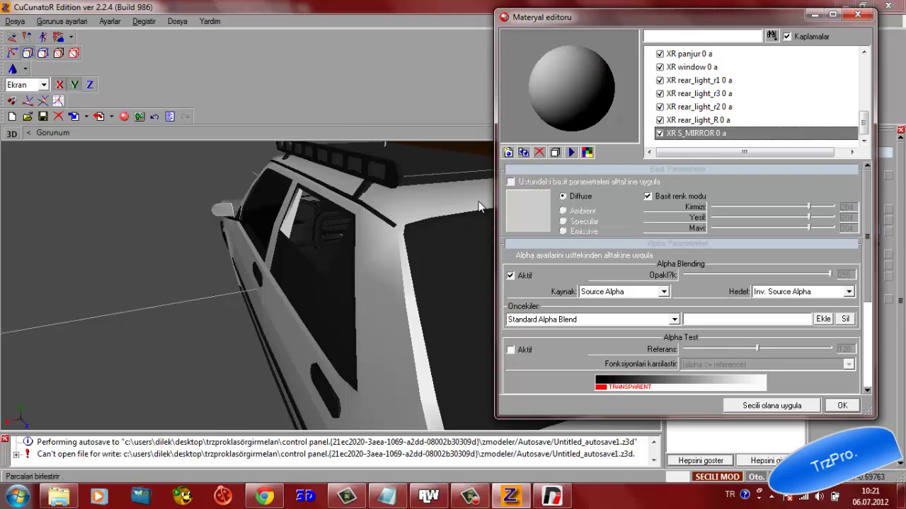
Give it a lime-green diffuse colour (128, 255, 0), close the editor, and select interior.
{"action": "left_click", "coordinate": [527, 210]}
{"action": "left_click", "coordinate": [584, 173]}
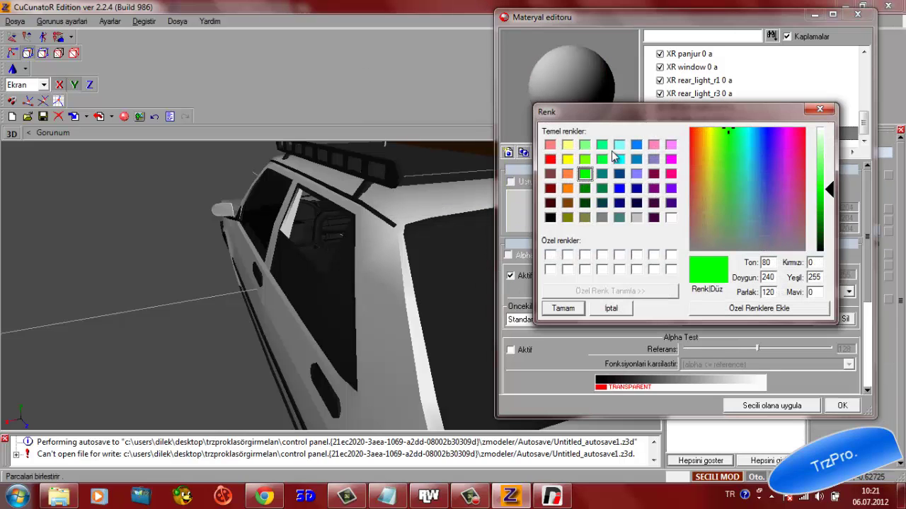
{"action": "left_click", "coordinate": [602, 144]}
{"action": "left_click", "coordinate": [566, 145]}
{"action": "left_click", "coordinate": [585, 144]}
{"action": "left_click", "coordinate": [585, 159]}
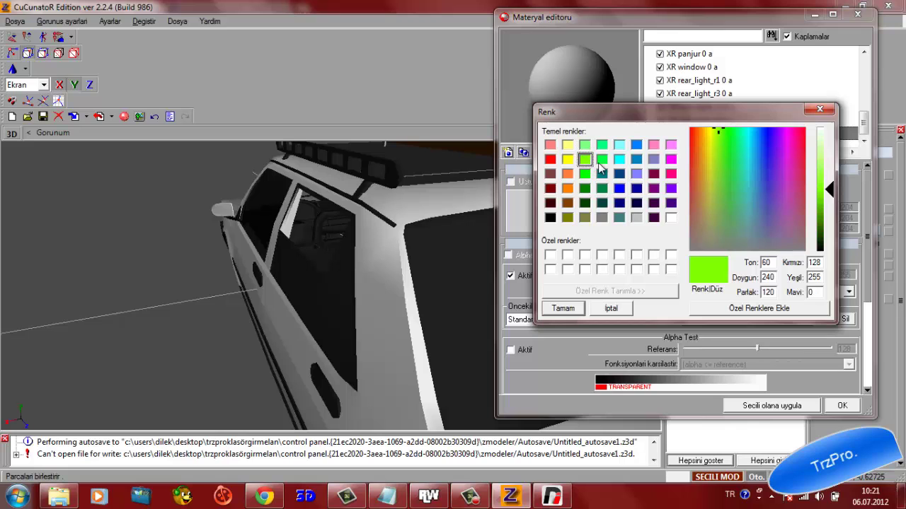
{"action": "left_click", "coordinate": [564, 308]}
{"action": "left_click", "coordinate": [840, 405]}
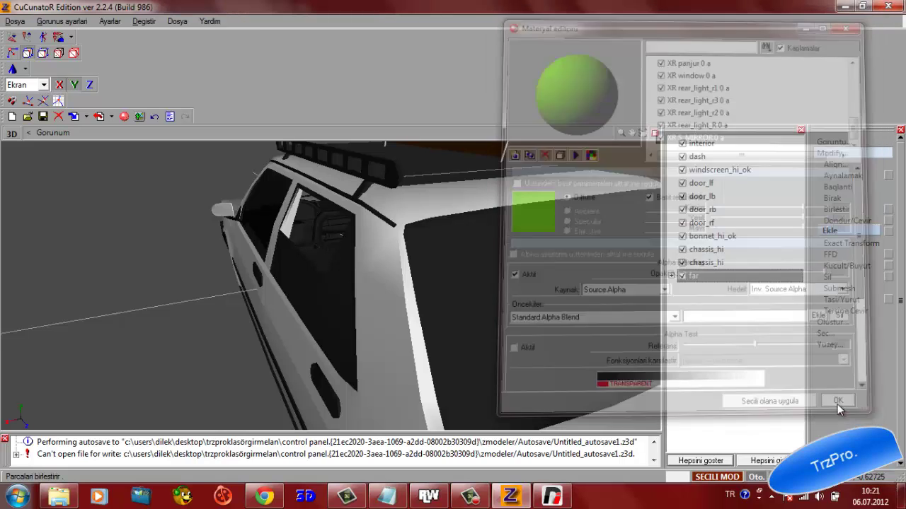
{"action": "left_click", "coordinate": [674, 138]}
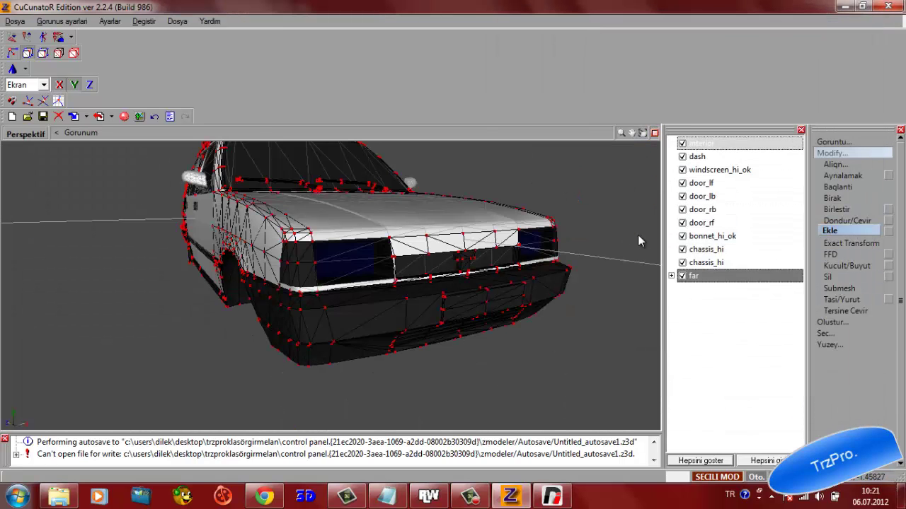
Select the door_rf mirror-glass polygons and set their material to XR S_MIRROR 0 a.
{"action": "left_click", "coordinate": [74, 52]}
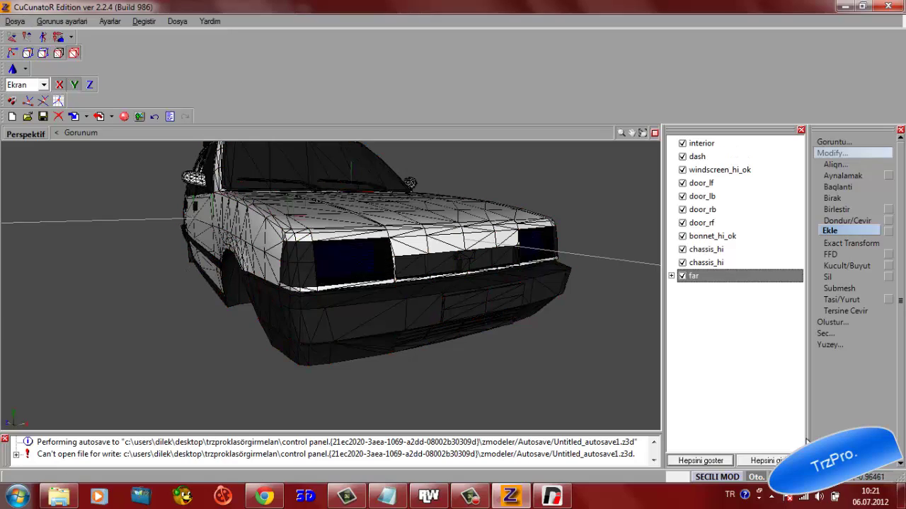
{"action": "middle_click_drag", "start_coordinate": [450, 334], "coordinate": [458, 211]}
{"action": "scroll", "coordinate": [470, 170], "scroll_direction": "up", "scroll_amount": 3}
{"action": "left_click", "coordinate": [471, 170]}
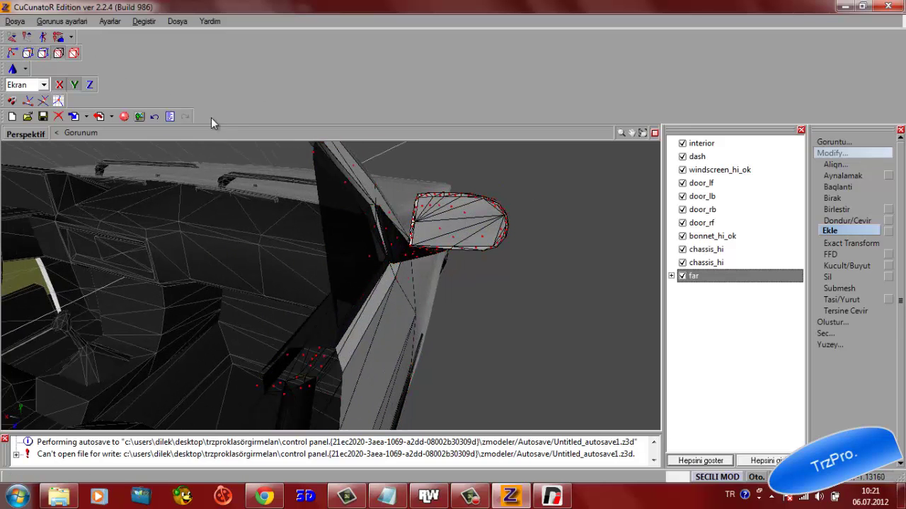
{"action": "left_click", "coordinate": [461, 210]}
{"action": "right_click", "coordinate": [471, 221]}
{"action": "left_click", "coordinate": [496, 242]}
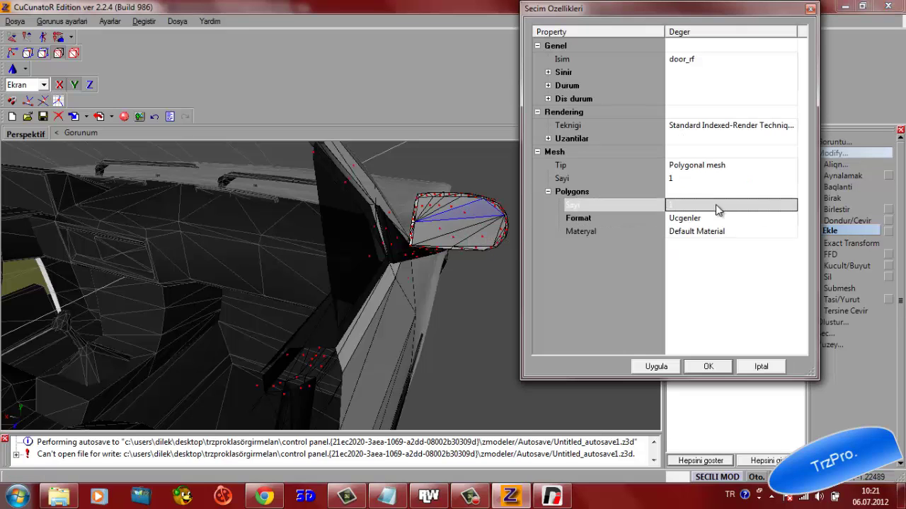
{"action": "left_click", "coordinate": [790, 232]}
{"action": "scroll", "coordinate": [764, 318], "scroll_direction": "down", "scroll_amount": 5}
{"action": "left_click", "coordinate": [707, 425]}
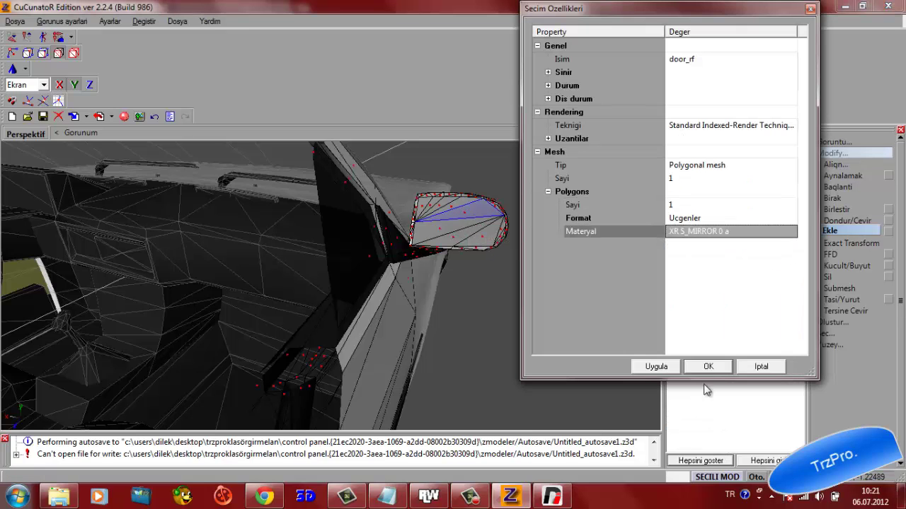
{"action": "left_click", "coordinate": [706, 367]}
Apply XR S_MIRROR 0 a to the next mirror polygon selection through Özellikler.
{"action": "right_click", "coordinate": [453, 203]}
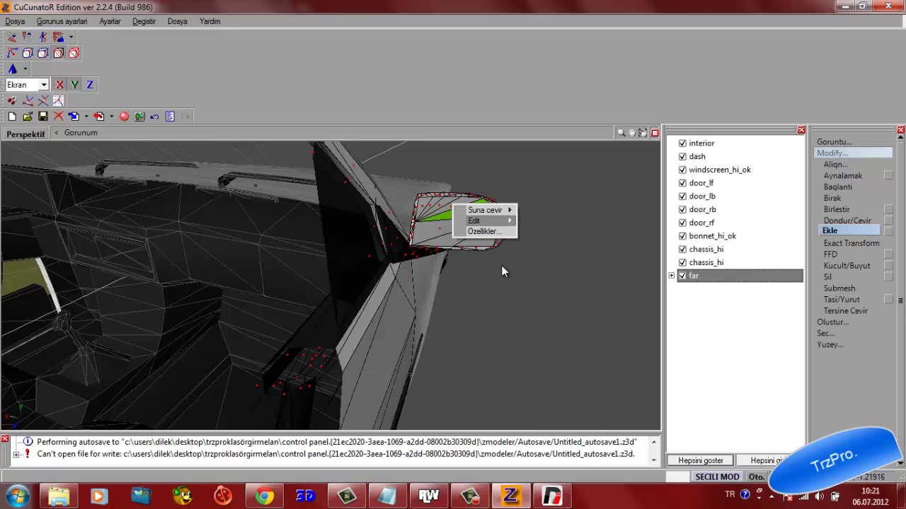
{"action": "left_click", "coordinate": [472, 218]}
{"action": "right_click", "coordinate": [447, 222]}
{"action": "left_click", "coordinate": [466, 247]}
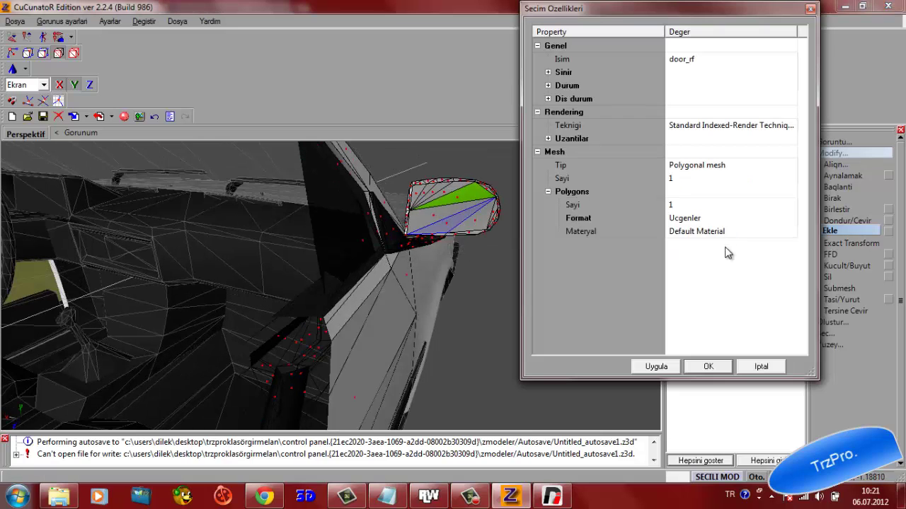
{"action": "left_click", "coordinate": [727, 241]}
{"action": "left_click", "coordinate": [726, 241]}
{"action": "scroll", "coordinate": [728, 353], "scroll_direction": "down", "scroll_amount": 2}
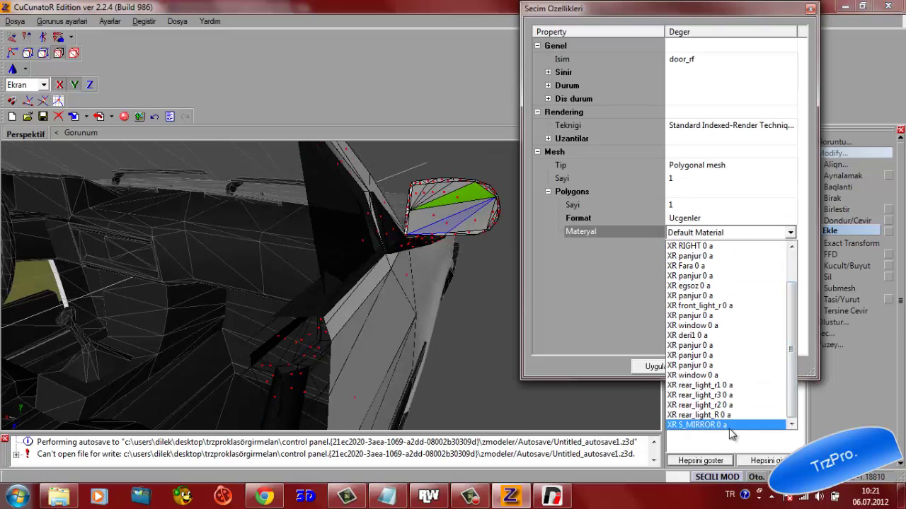
{"action": "left_click", "coordinate": [708, 423]}
{"action": "left_click", "coordinate": [709, 369]}
Assign XR S_MIRROR 0 a to two more mirror-glass polygon selections.
{"action": "right_click", "coordinate": [443, 208]}
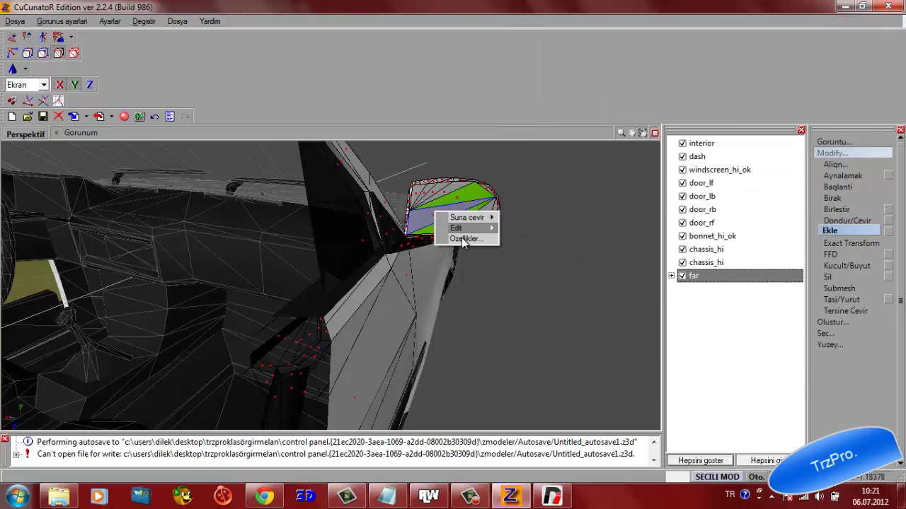
{"action": "left_click", "coordinate": [467, 238]}
{"action": "left_click", "coordinate": [729, 231]}
{"action": "scroll", "coordinate": [793, 304], "scroll_direction": "down", "scroll_amount": 2}
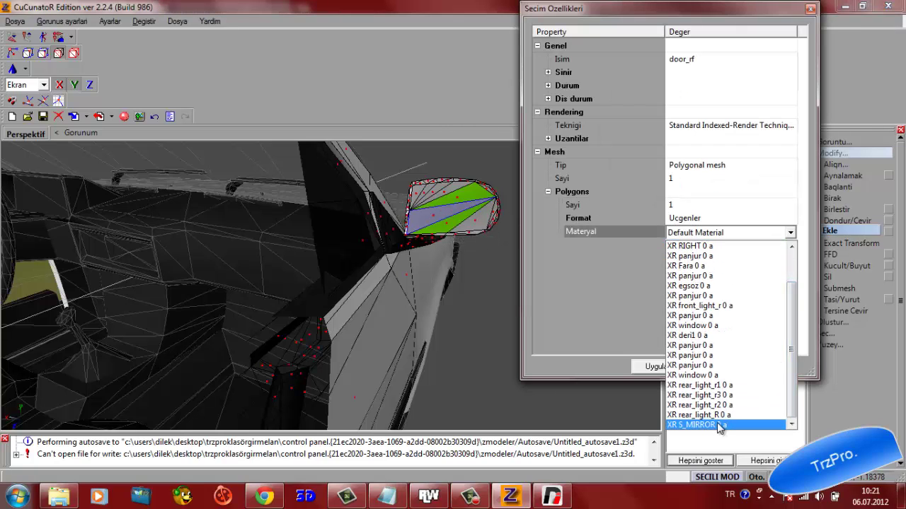
{"action": "left_click", "coordinate": [715, 425]}
{"action": "left_click", "coordinate": [707, 366]}
{"action": "right_click", "coordinate": [470, 223]}
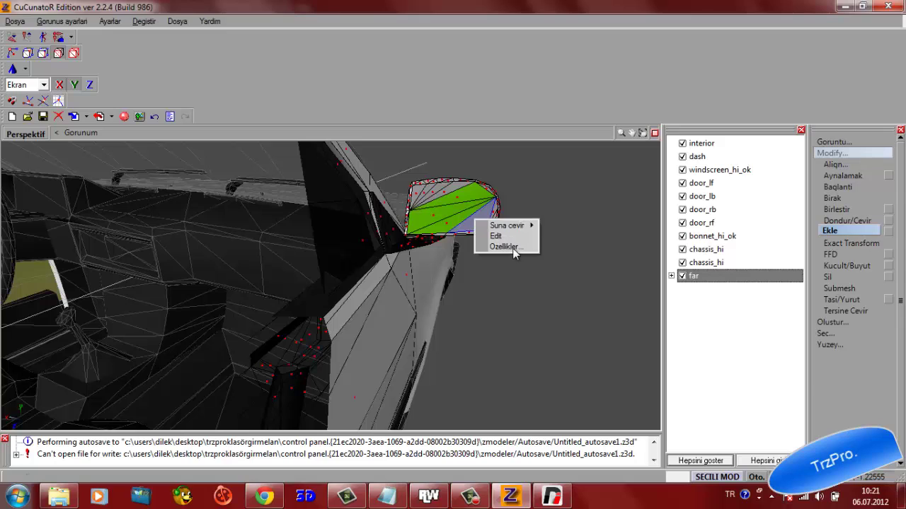
{"action": "left_click", "coordinate": [499, 246]}
{"action": "left_click", "coordinate": [729, 232]}
{"action": "scroll", "coordinate": [796, 305], "scroll_direction": "down", "scroll_amount": 2}
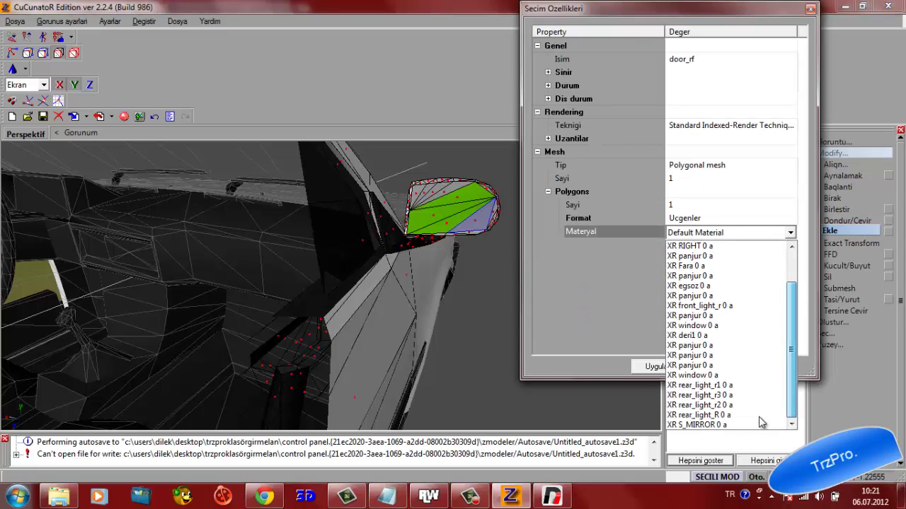
{"action": "left_click", "coordinate": [707, 421]}
{"action": "left_click", "coordinate": [709, 366]}
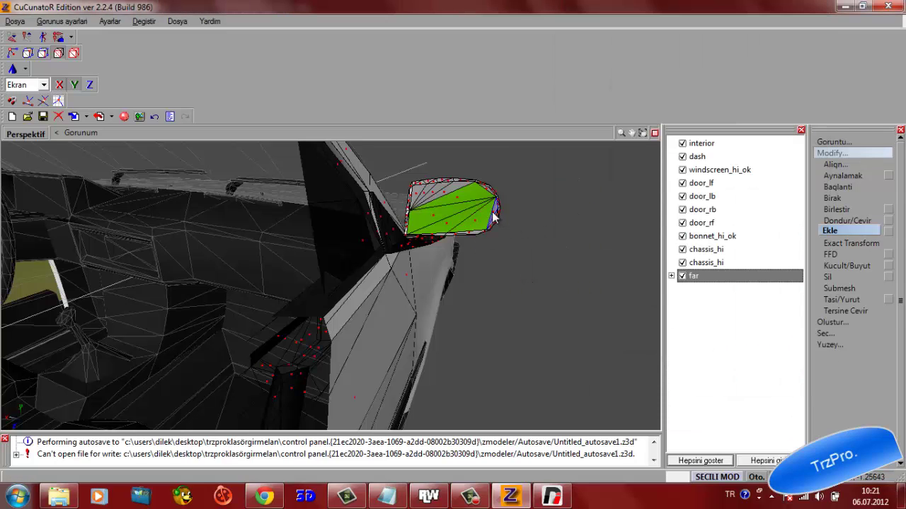
Set the Materyal property of another mirror selection to XR S_MIRROR 0 a.
{"action": "right_click", "coordinate": [494, 216]}
{"action": "left_click", "coordinate": [522, 239]}
{"action": "left_click", "coordinate": [663, 234]}
{"action": "left_click", "coordinate": [729, 232]}
{"action": "scroll", "coordinate": [770, 413], "scroll_direction": "down", "scroll_amount": 3}
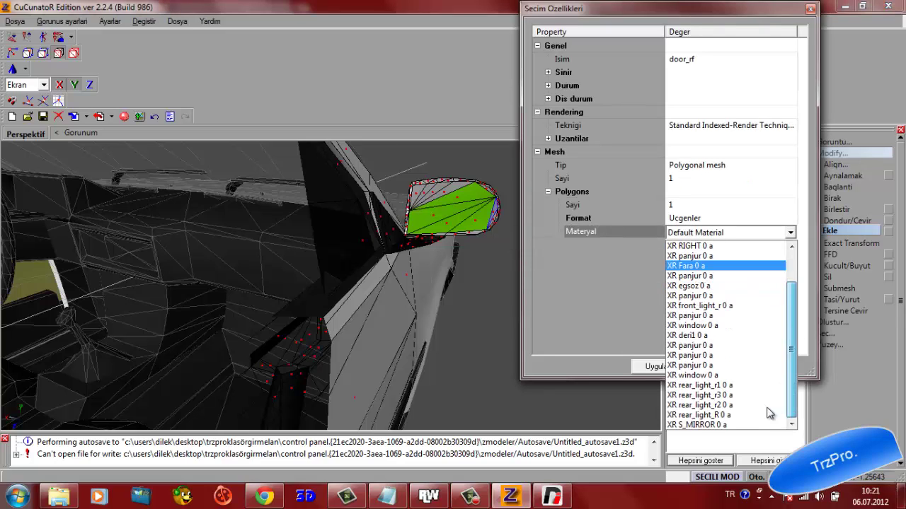
{"action": "left_click", "coordinate": [729, 424]}
{"action": "left_click", "coordinate": [708, 367]}
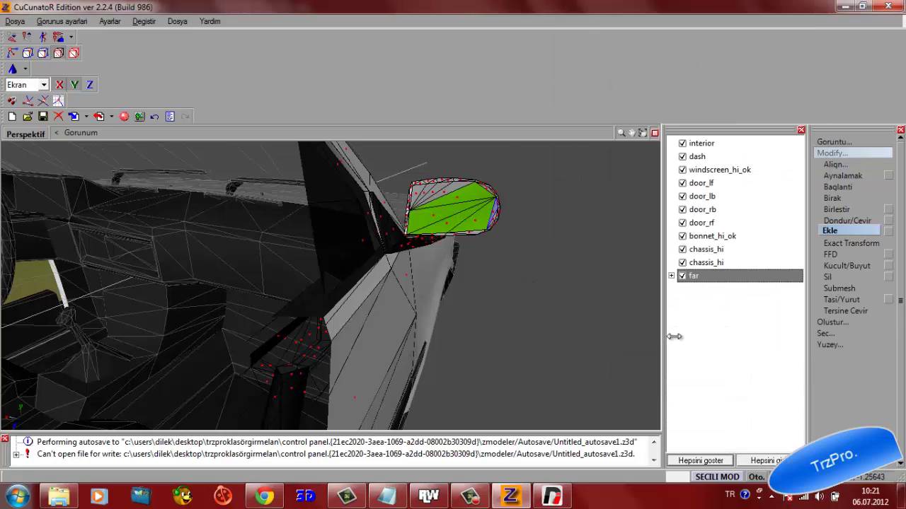
Check the material list for the current mirror selection and close its properties.
{"action": "right_click", "coordinate": [494, 224]}
{"action": "left_click", "coordinate": [522, 244]}
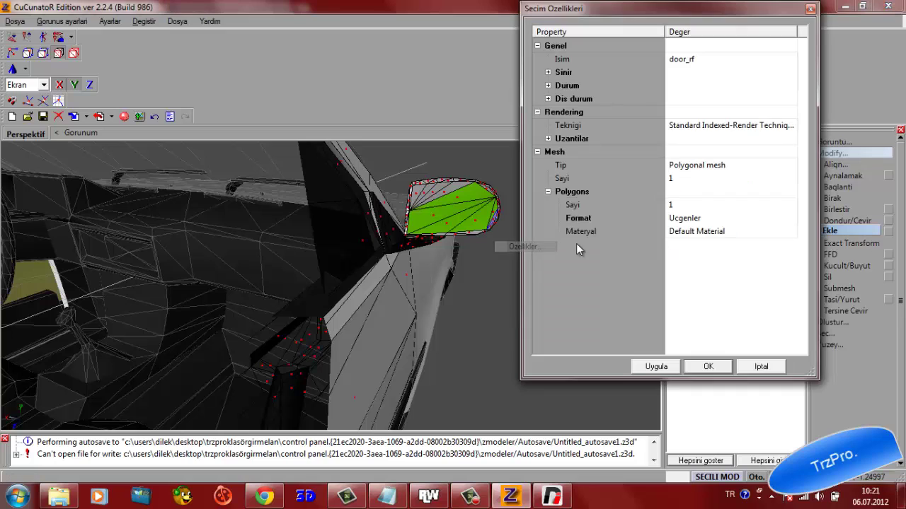
{"action": "left_click", "coordinate": [665, 232]}
{"action": "left_click", "coordinate": [729, 232]}
{"action": "key", "text": "Down"}
{"action": "key", "text": "Down"}
{"action": "key", "text": "Down"}
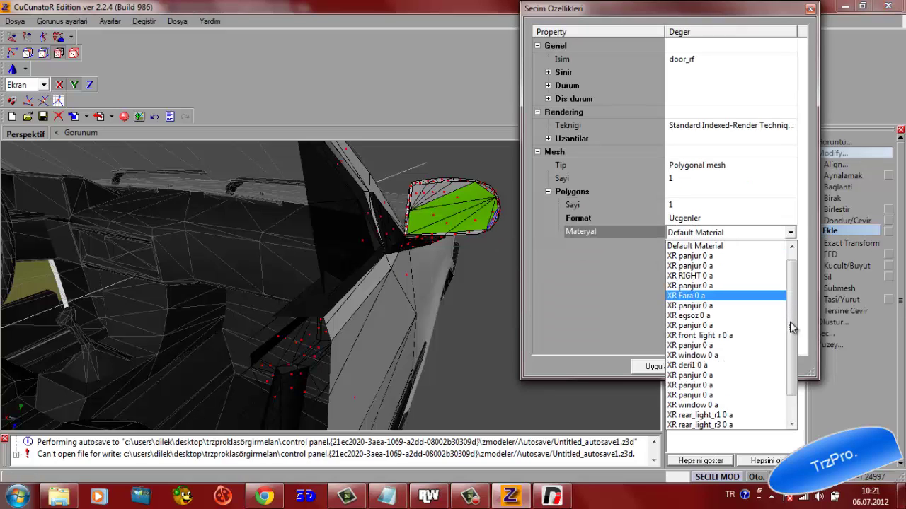
{"action": "scroll", "coordinate": [731, 421], "scroll_direction": "down", "scroll_amount": 1}
{"action": "left_click", "coordinate": [731, 420]}
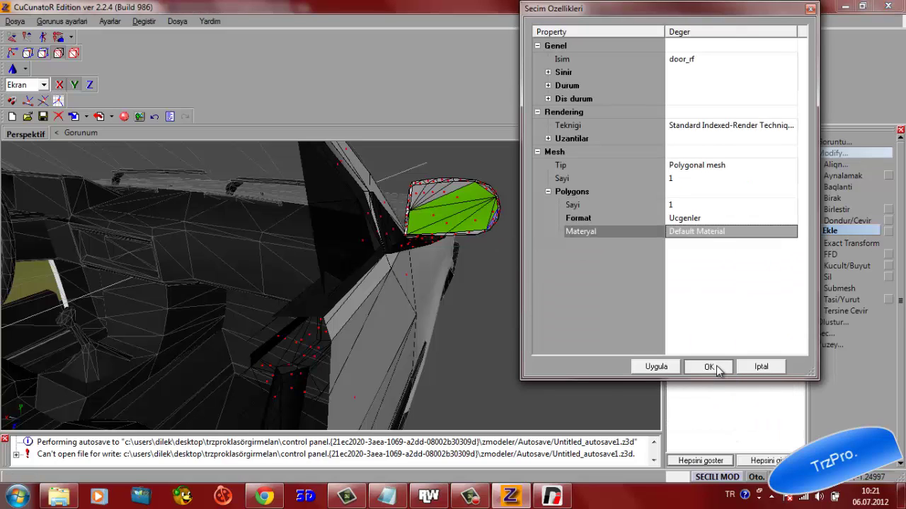
{"action": "left_click", "coordinate": [708, 367]}
Turn the view slightly and give the next mirror polygons XR S_MIRROR 0 a.
{"action": "right_click", "coordinate": [494, 216]}
{"action": "middle_click_drag", "start_coordinate": [506, 228], "coordinate": [487, 227]}
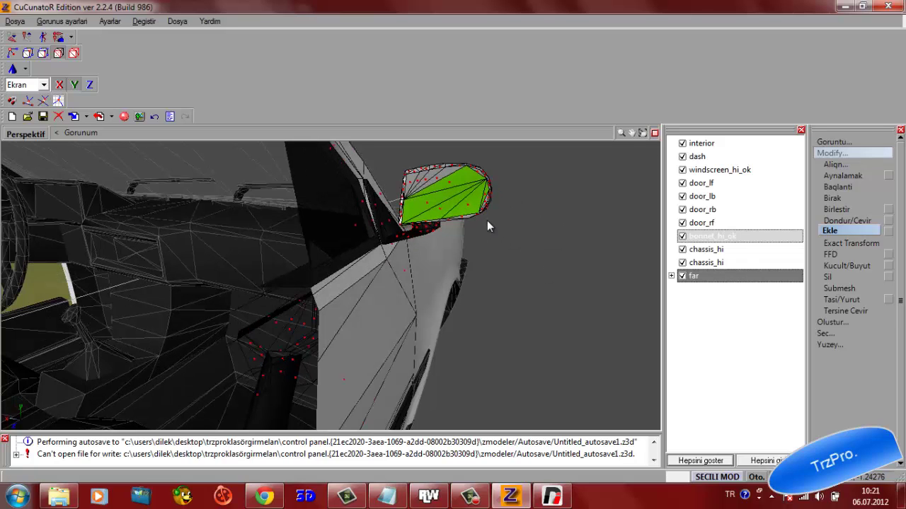
{"action": "right_click", "coordinate": [487, 205]}
{"action": "left_click", "coordinate": [504, 228]}
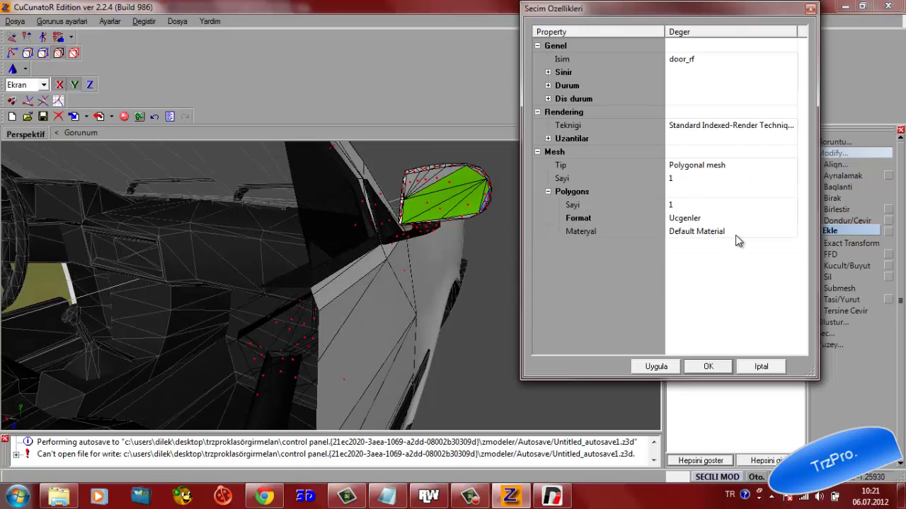
{"action": "left_click", "coordinate": [681, 233]}
{"action": "scroll", "coordinate": [757, 405], "scroll_direction": "down", "scroll_amount": 1}
{"action": "left_click", "coordinate": [757, 425]}
{"action": "left_click", "coordinate": [708, 367]}
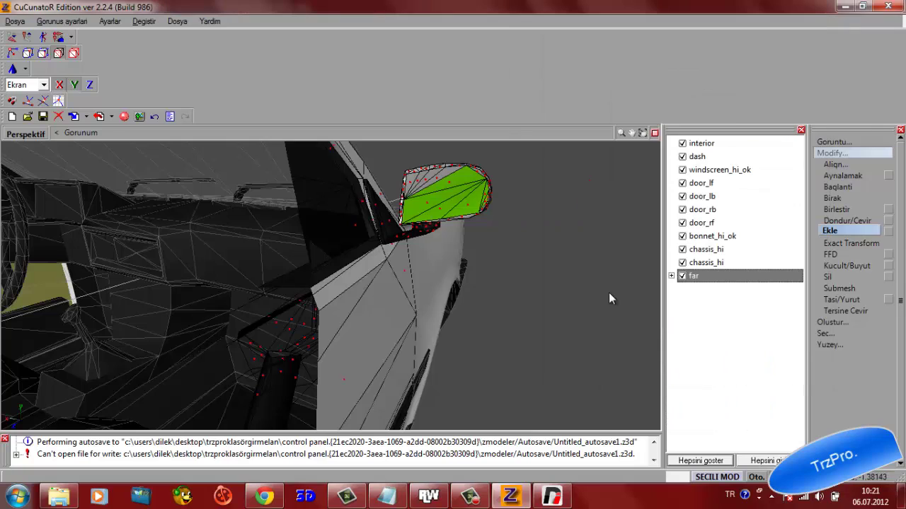
Zoom in on the mirror and apply XR S_MIRROR 0 a to its visible glass polygons.
{"action": "middle_click_drag", "start_coordinate": [609, 293], "coordinate": [445, 180]}
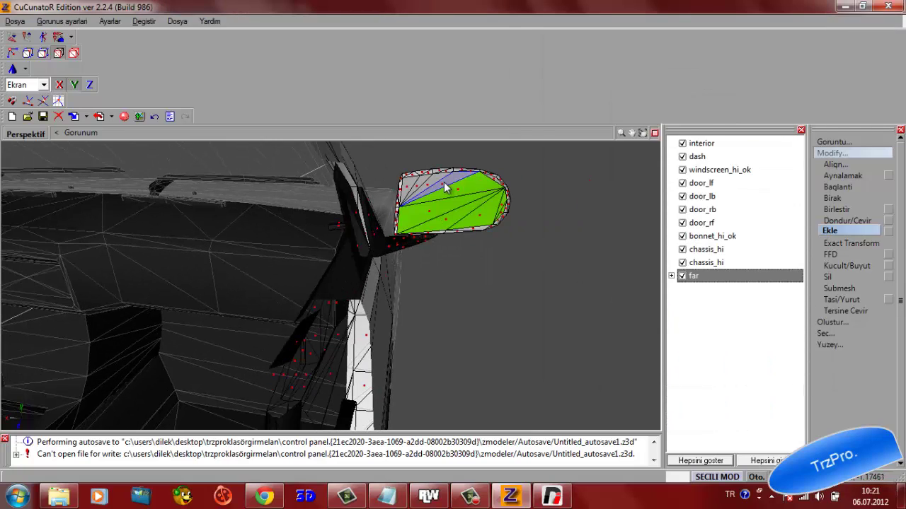
{"action": "right_click", "coordinate": [445, 182]}
{"action": "left_click", "coordinate": [464, 208]}
{"action": "left_click", "coordinate": [711, 233]}
{"action": "left_click", "coordinate": [713, 235]}
{"action": "scroll", "coordinate": [796, 297], "scroll_direction": "down", "scroll_amount": 2}
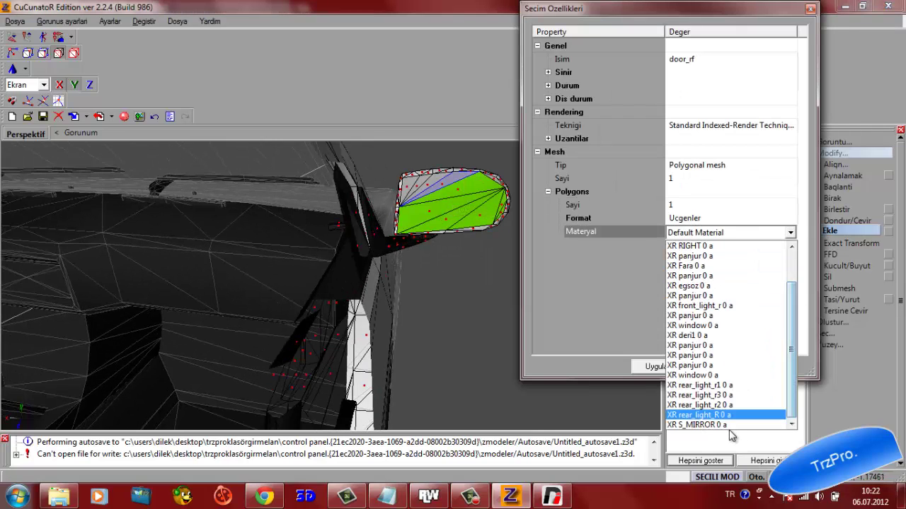
{"action": "left_click", "coordinate": [705, 424]}
{"action": "left_click", "coordinate": [708, 366]}
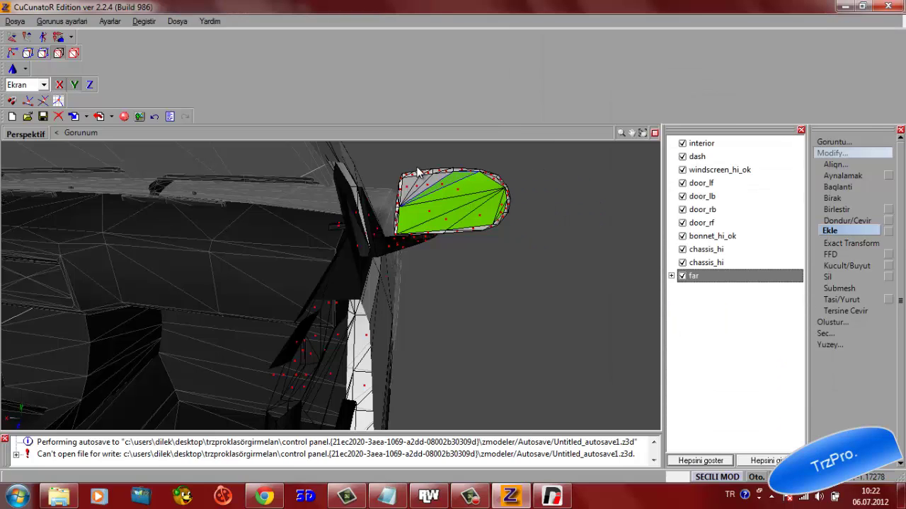
Assign XR S_MIRROR 0 a to a further mirror-glass polygon.
{"action": "right_click", "coordinate": [439, 181]}
{"action": "left_click", "coordinate": [460, 209]}
{"action": "left_click", "coordinate": [711, 232]}
{"action": "left_click", "coordinate": [712, 234]}
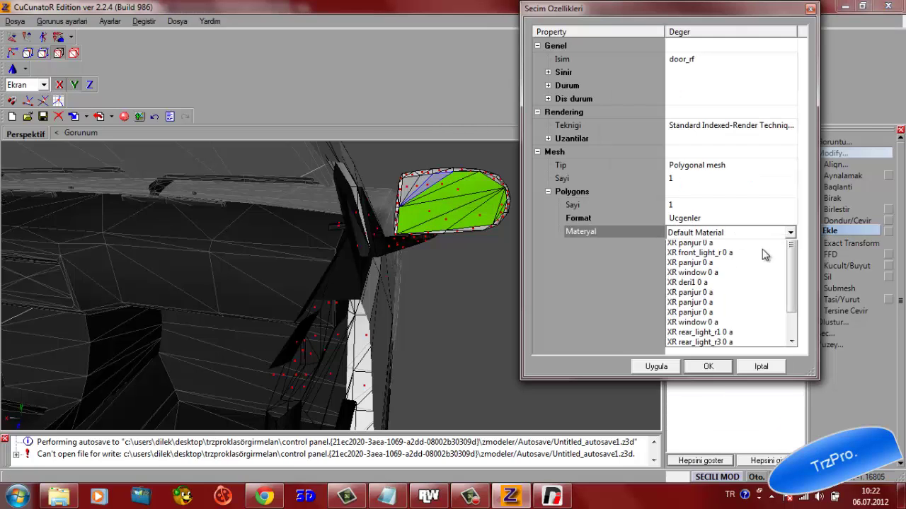
{"action": "scroll", "coordinate": [790, 403], "scroll_direction": "down", "scroll_amount": 2}
{"action": "scroll", "coordinate": [790, 403], "scroll_direction": "down", "scroll_amount": 1}
{"action": "left_click", "coordinate": [728, 426]}
{"action": "left_click", "coordinate": [707, 368]}
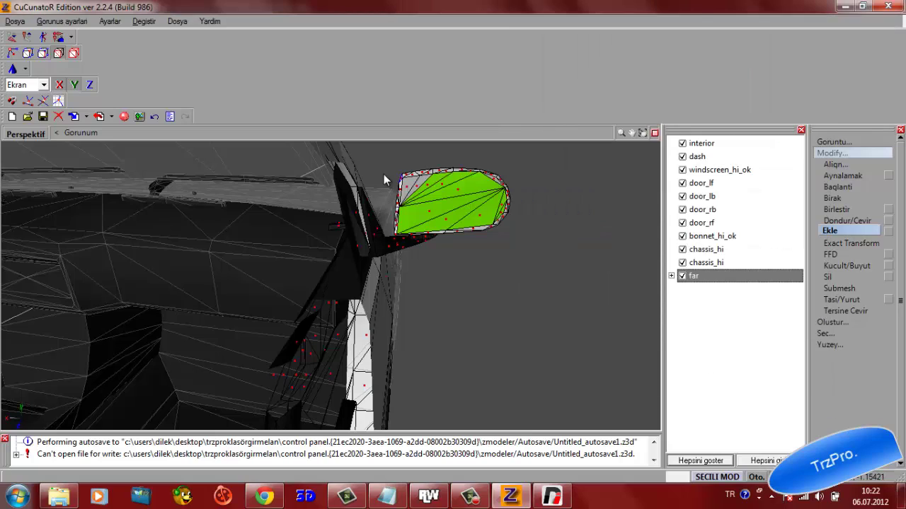
Change another mirror polygon's material to XR S_MIRROR 0 a.
{"action": "right_click", "coordinate": [422, 184]}
{"action": "mouse_move", "coordinate": [477, 200]}
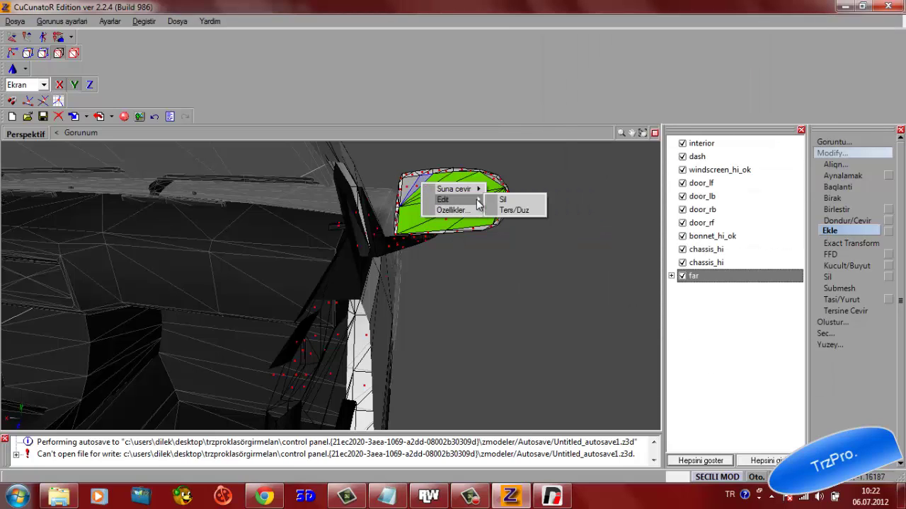
{"action": "left_click", "coordinate": [453, 211]}
{"action": "left_click", "coordinate": [789, 233]}
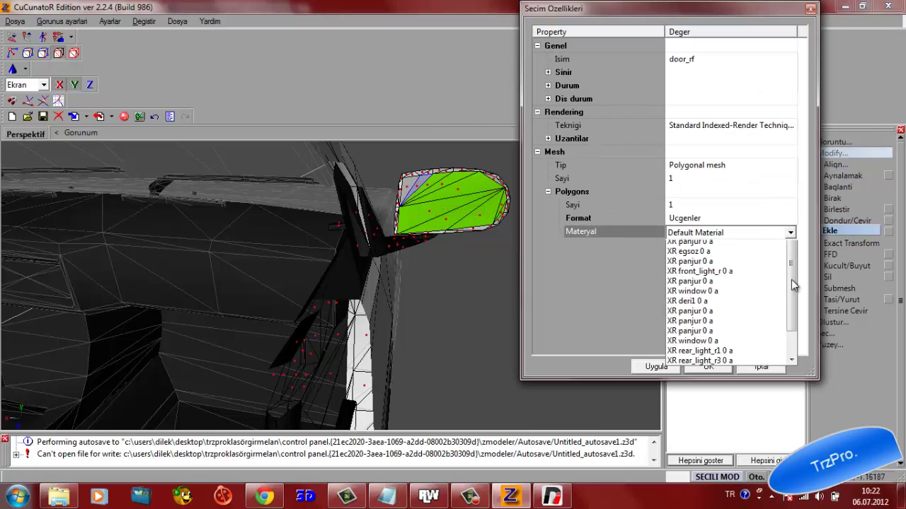
{"action": "scroll", "coordinate": [785, 352], "scroll_direction": "down", "scroll_amount": 3}
{"action": "scroll", "coordinate": [784, 351], "scroll_direction": "down", "scroll_amount": 1}
{"action": "left_click", "coordinate": [718, 425]}
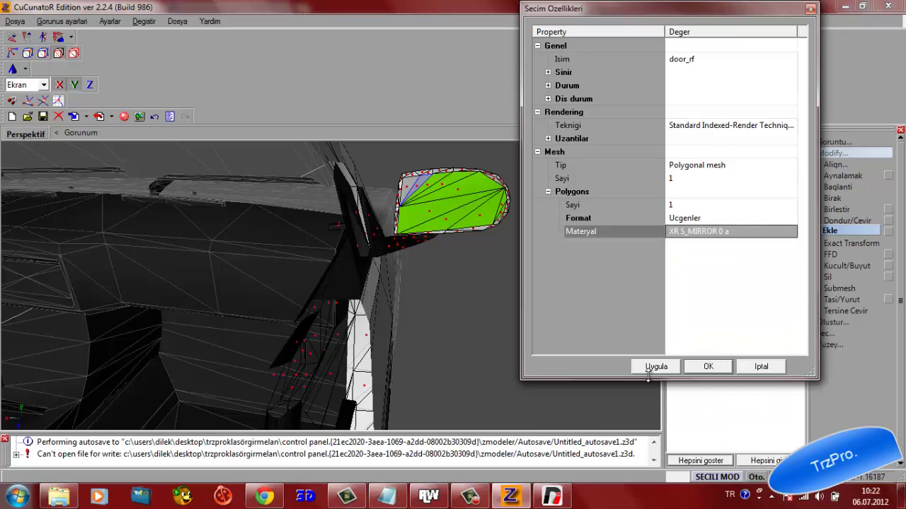
{"action": "left_click", "coordinate": [709, 366]}
Give the last door_rf mirror polygons XR S_MIRROR 0 a, then orbit toward the other mirror.
{"action": "right_click", "coordinate": [417, 189]}
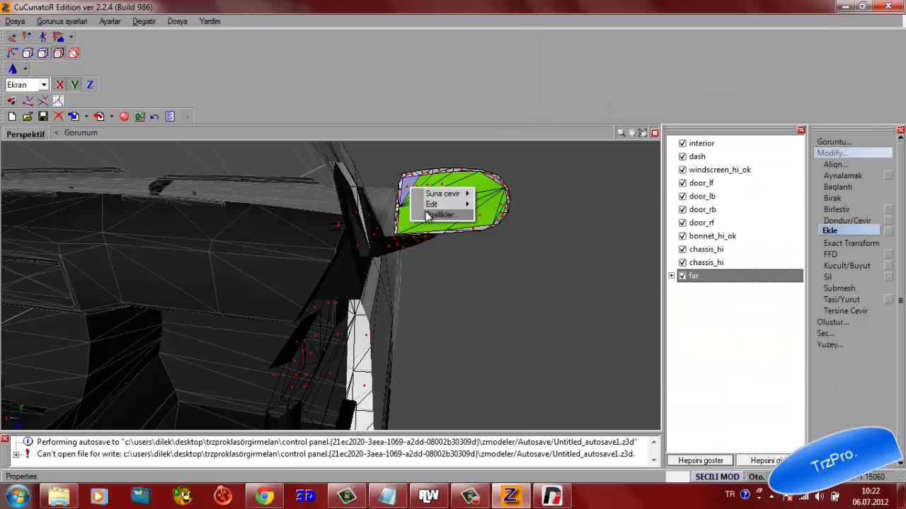
{"action": "left_click", "coordinate": [452, 196]}
{"action": "left_click", "coordinate": [719, 232]}
{"action": "left_click", "coordinate": [747, 396]}
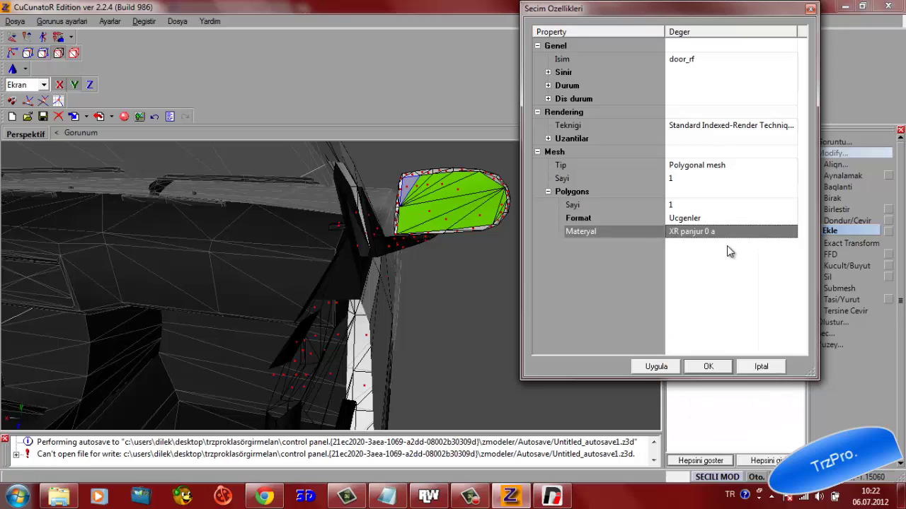
{"action": "left_click", "coordinate": [727, 238]}
{"action": "left_click", "coordinate": [721, 425]}
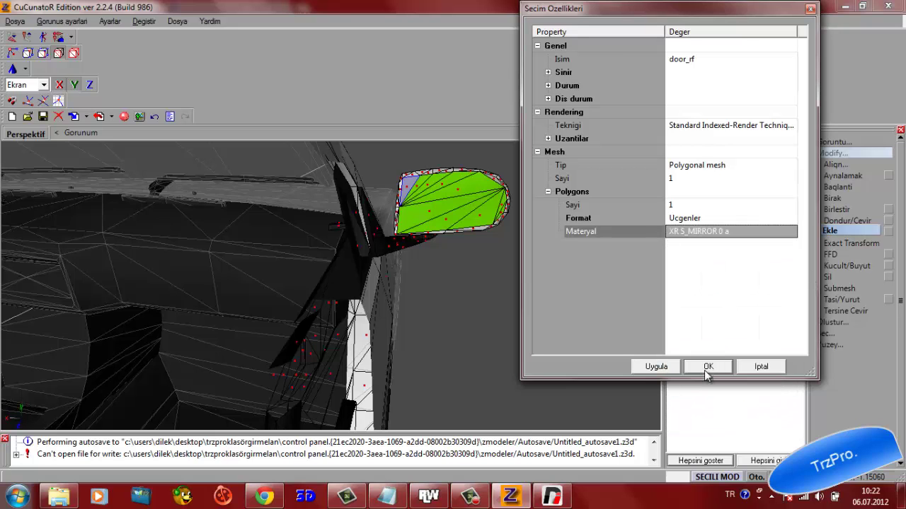
{"action": "left_click", "coordinate": [704, 367]}
{"action": "scroll", "coordinate": [357, 227], "scroll_direction": "up", "scroll_amount": 5}
{"action": "middle_click_drag", "start_coordinate": [337, 237], "coordinate": [94, 7]}
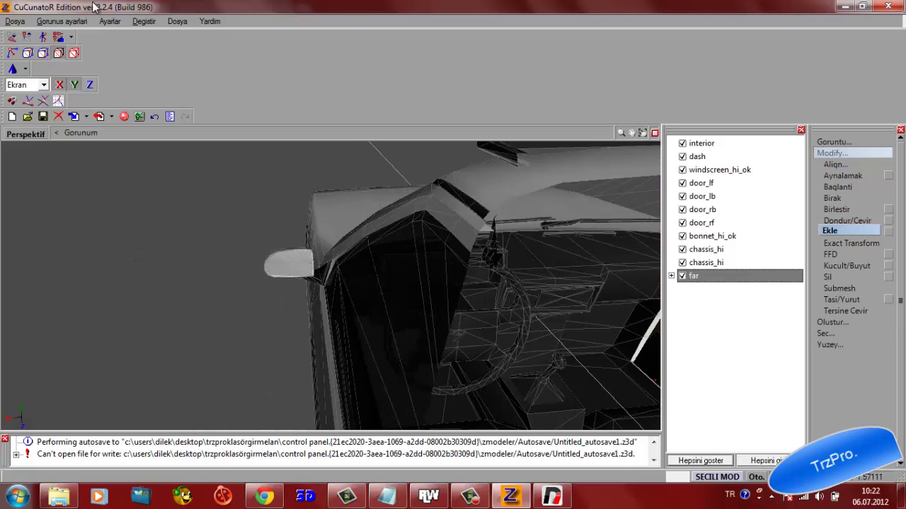
Select the first door_lf mirror polygons and give them the XR S_MIRROR 0 a material.
{"action": "left_click", "coordinate": [59, 53]}
{"action": "left_click", "coordinate": [297, 245]}
{"action": "middle_click_drag", "start_coordinate": [297, 245], "coordinate": [242, 237]}
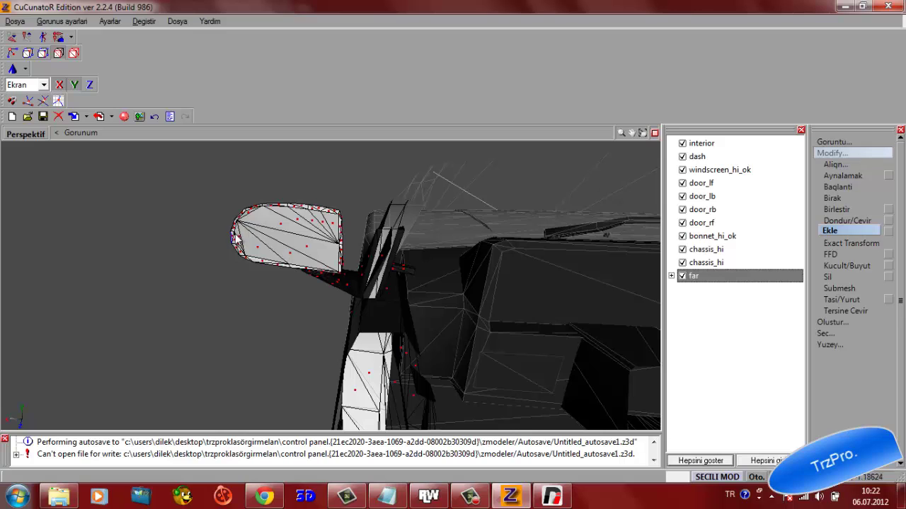
{"action": "right_click", "coordinate": [237, 241]}
{"action": "left_click", "coordinate": [266, 268]}
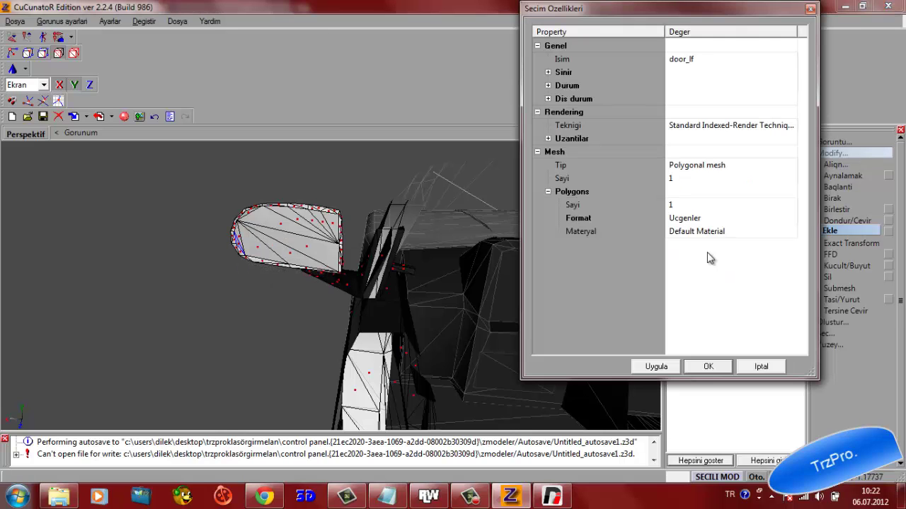
{"action": "left_click", "coordinate": [733, 234]}
{"action": "scroll", "coordinate": [728, 418], "scroll_direction": "down", "scroll_amount": 5}
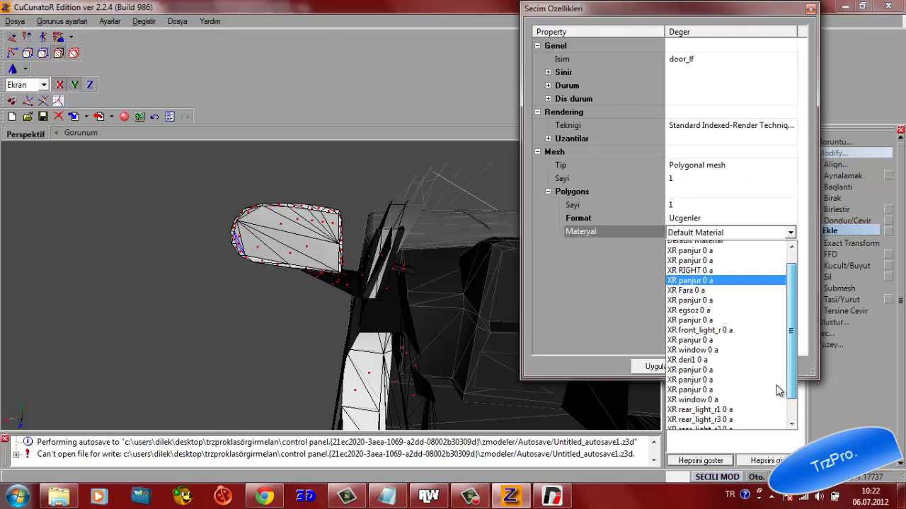
{"action": "left_click", "coordinate": [725, 424]}
{"action": "left_click", "coordinate": [708, 366]}
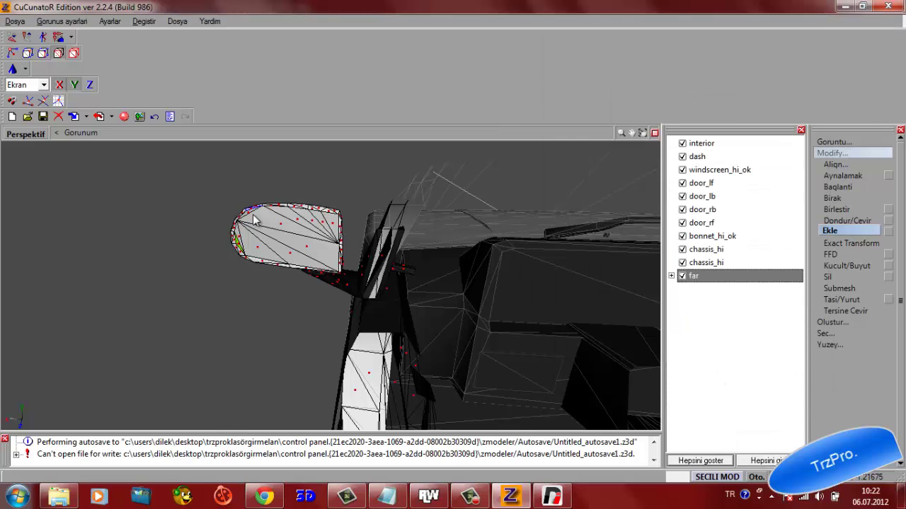
Assign XR S_MIRROR 0 a to another set of left-mirror polygons.
{"action": "right_click", "coordinate": [247, 249]}
{"action": "right_click", "coordinate": [255, 240]}
{"action": "left_click", "coordinate": [238, 240]}
{"action": "right_click", "coordinate": [238, 236]}
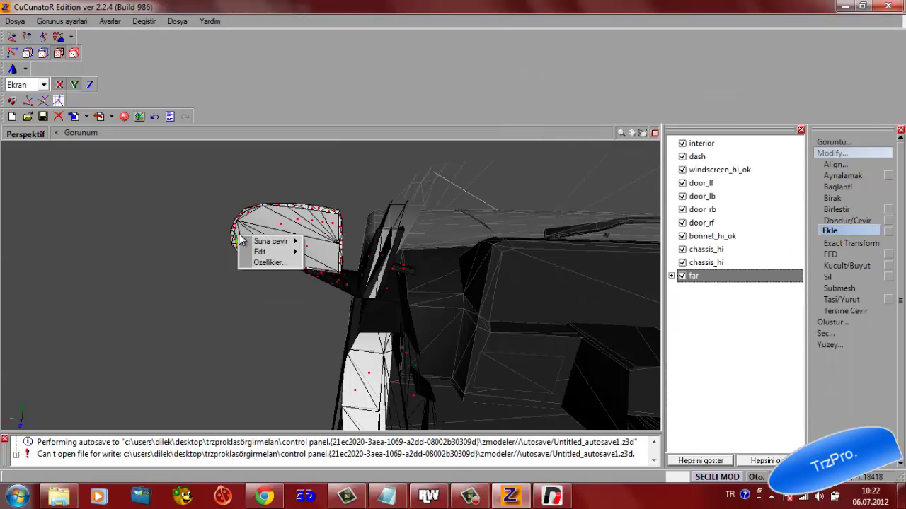
{"action": "left_click", "coordinate": [238, 230]}
{"action": "right_click", "coordinate": [238, 227]}
{"action": "left_click", "coordinate": [260, 261]}
{"action": "left_click", "coordinate": [791, 232]}
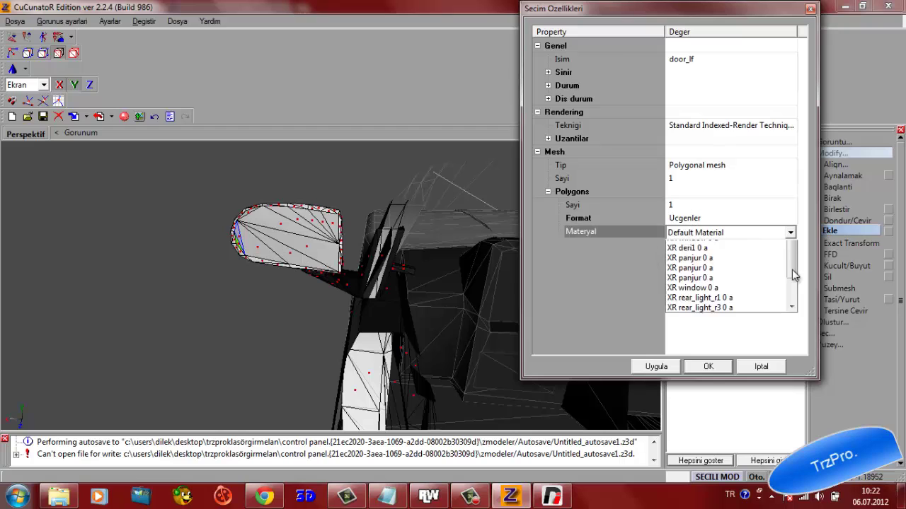
{"action": "scroll", "coordinate": [792, 347], "scroll_direction": "down", "scroll_amount": 1}
{"action": "left_click", "coordinate": [718, 424]}
{"action": "left_click", "coordinate": [707, 366]}
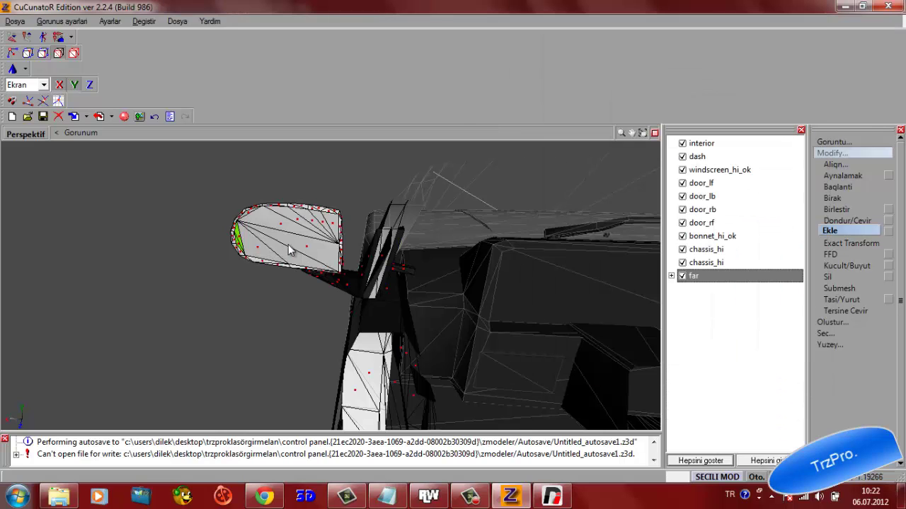
Select a mirror-glass triangle and set its material to XR S_MIRROR 0 a.
{"action": "right_click", "coordinate": [249, 246]}
{"action": "left_click", "coordinate": [261, 253]}
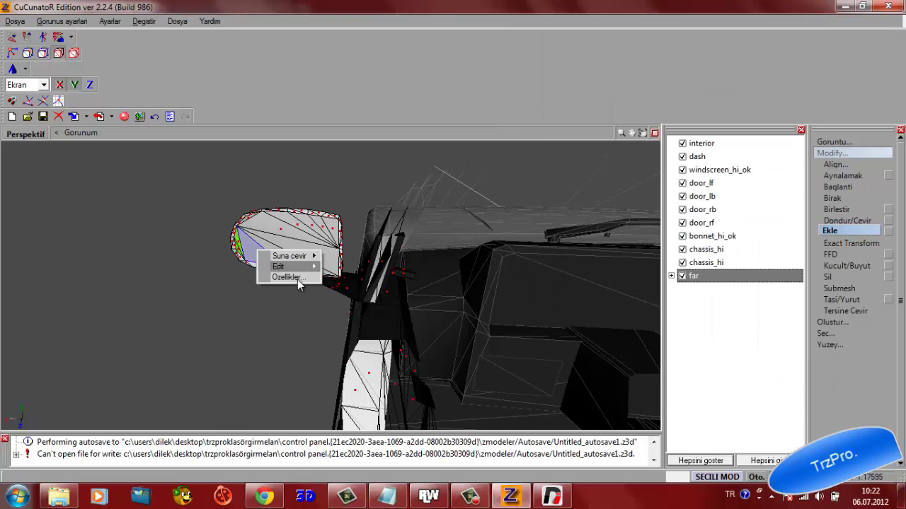
{"action": "left_click", "coordinate": [297, 278]}
{"action": "left_click", "coordinate": [673, 232]}
{"action": "left_click", "coordinate": [790, 232]}
{"action": "scroll", "coordinate": [773, 385], "scroll_direction": "down", "scroll_amount": 1}
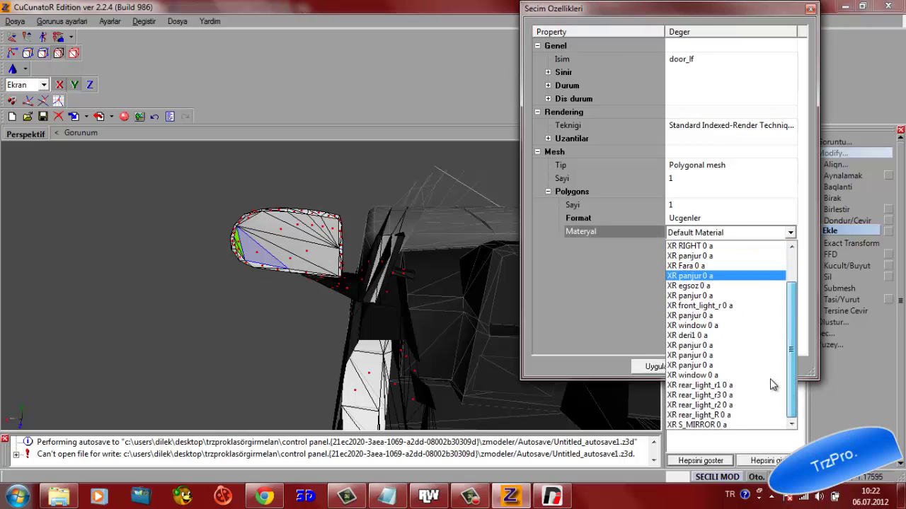
{"action": "scroll", "coordinate": [772, 385], "scroll_direction": "down", "scroll_amount": 1}
{"action": "left_click", "coordinate": [700, 425]}
{"action": "left_click", "coordinate": [707, 367]}
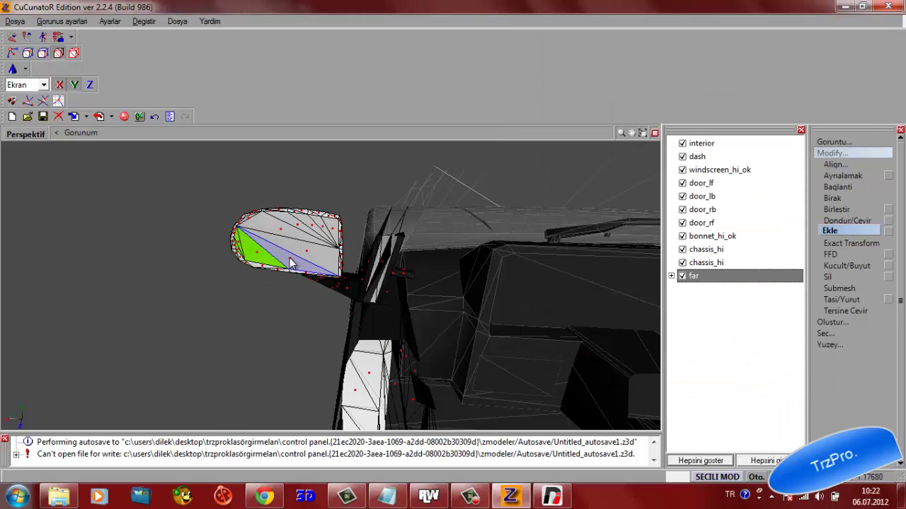
Set the next selected triangles' material to XR S_MIRROR 0 a.
{"action": "right_click", "coordinate": [290, 264]}
{"action": "left_click", "coordinate": [316, 284]}
{"action": "left_click", "coordinate": [711, 232]}
{"action": "left_click", "coordinate": [790, 232]}
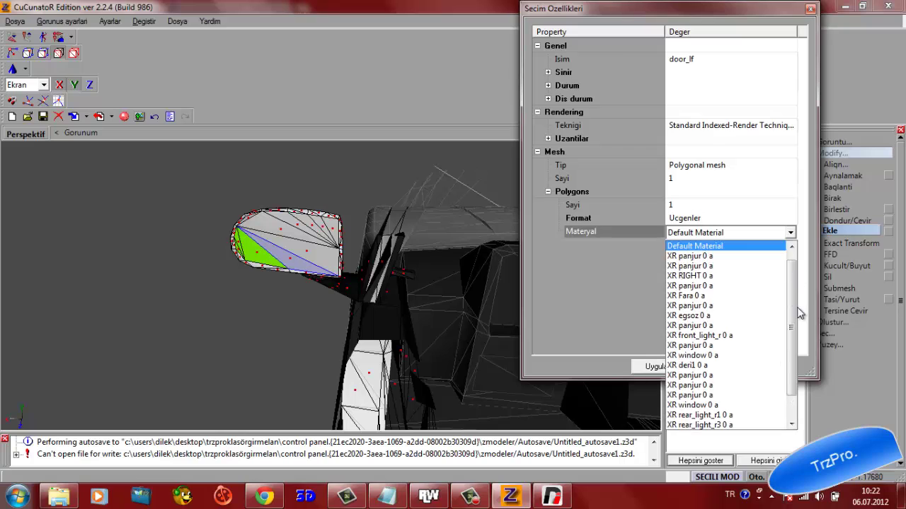
{"action": "scroll", "coordinate": [800, 313], "scroll_direction": "down", "scroll_amount": 1}
{"action": "left_click", "coordinate": [684, 437]}
{"action": "left_click", "coordinate": [704, 232]}
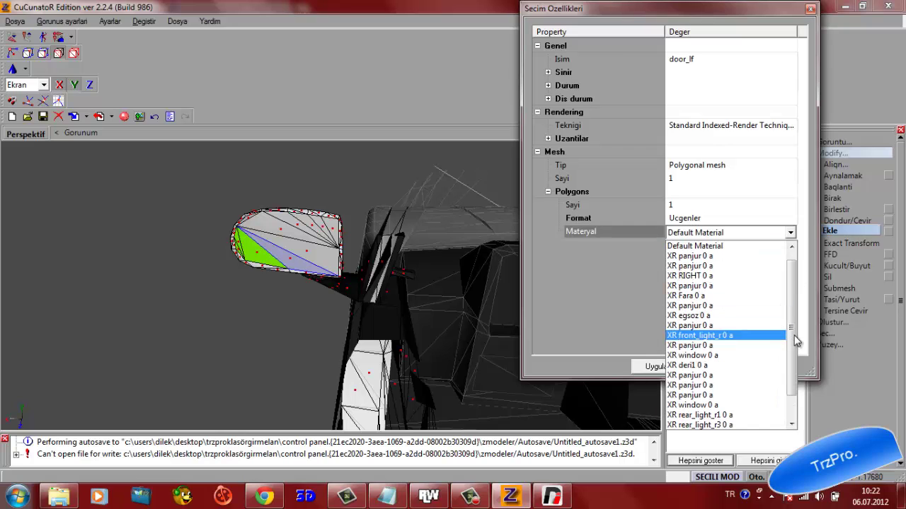
{"action": "scroll", "coordinate": [740, 354], "scroll_direction": "down", "scroll_amount": 1}
{"action": "left_click", "coordinate": [707, 468]}
{"action": "left_click", "coordinate": [709, 366]}
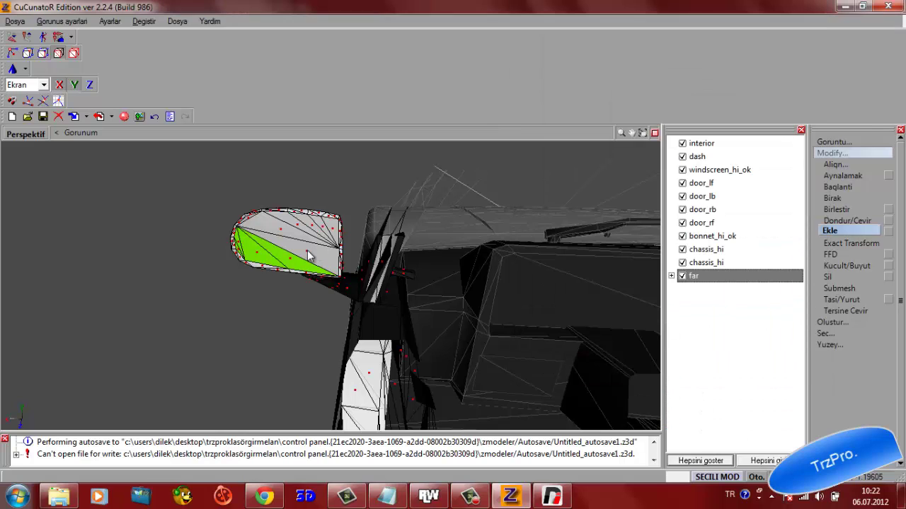
Apply XR S_MIRROR 0 a to more mirror polygons, correcting the ones left red.
{"action": "right_click", "coordinate": [306, 253]}
{"action": "left_click", "coordinate": [334, 278]}
{"action": "left_click", "coordinate": [775, 232]}
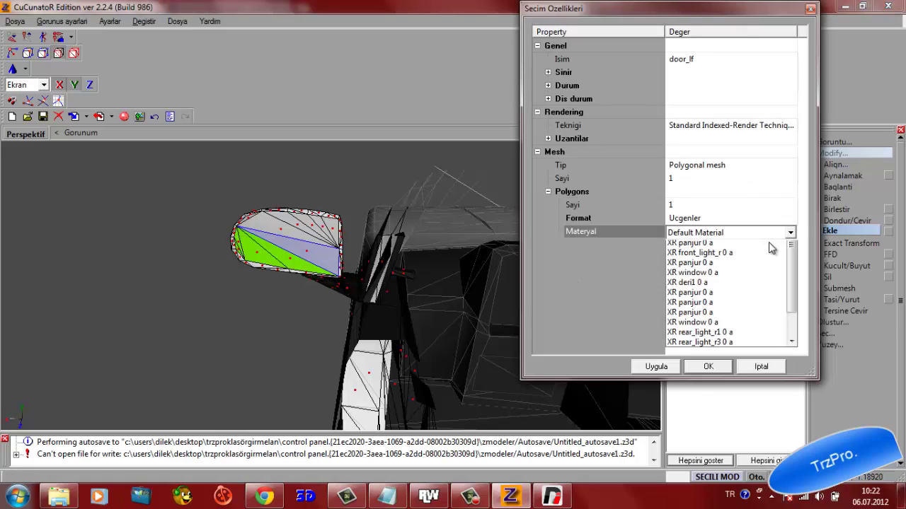
{"action": "scroll", "coordinate": [771, 361], "scroll_direction": "down", "scroll_amount": 3}
{"action": "left_click", "coordinate": [701, 414]}
{"action": "left_click", "coordinate": [708, 366]}
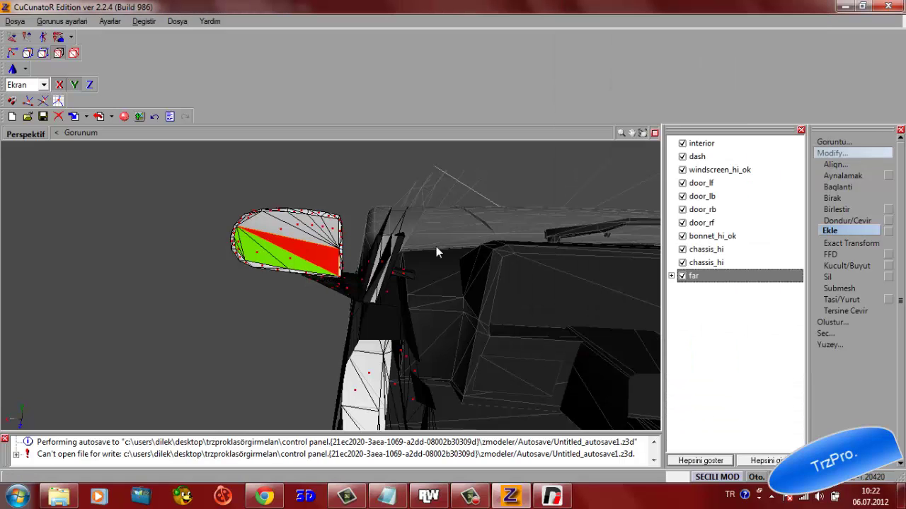
{"action": "right_click", "coordinate": [305, 251]}
{"action": "left_click", "coordinate": [336, 279]}
{"action": "left_click", "coordinate": [667, 233]}
{"action": "left_click", "coordinate": [790, 232]}
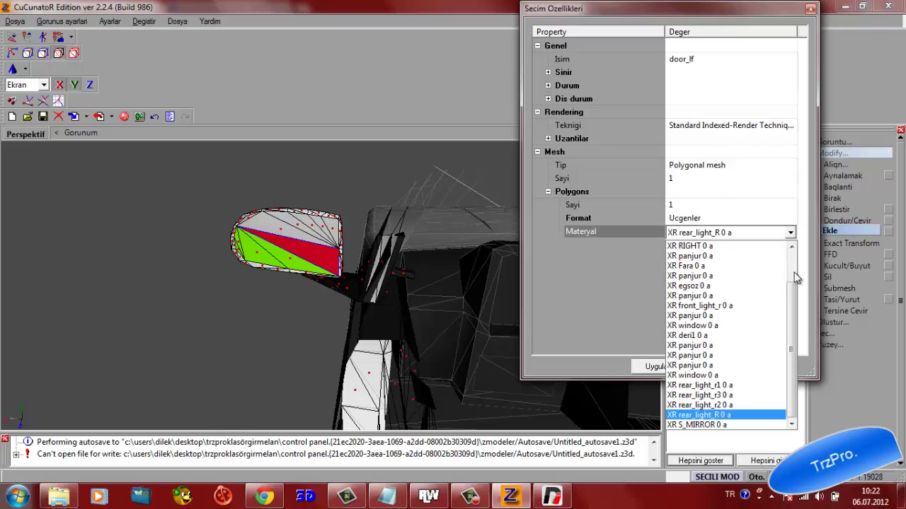
{"action": "left_click", "coordinate": [720, 424]}
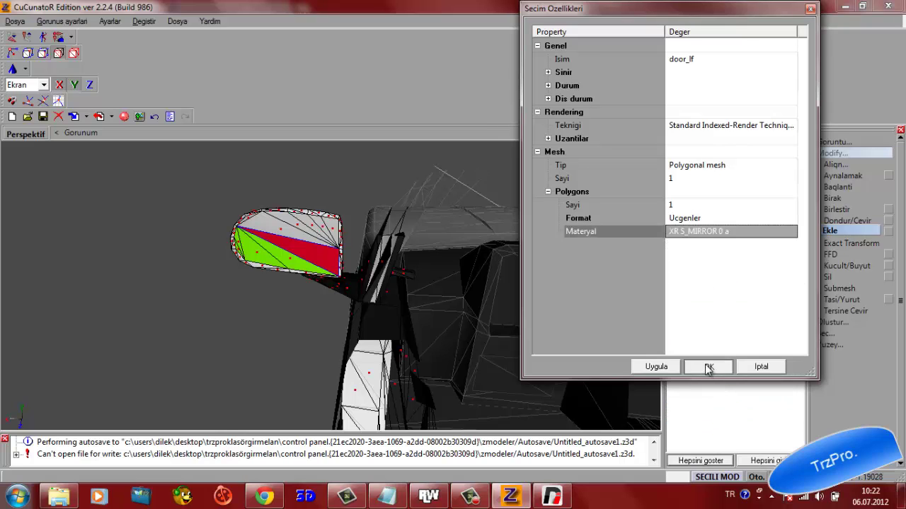
{"action": "left_click", "coordinate": [708, 366]}
Switch the last selected mirror polygons to XR S_MIRROR 0 a.
{"action": "right_click", "coordinate": [283, 235]}
{"action": "left_click", "coordinate": [317, 259]}
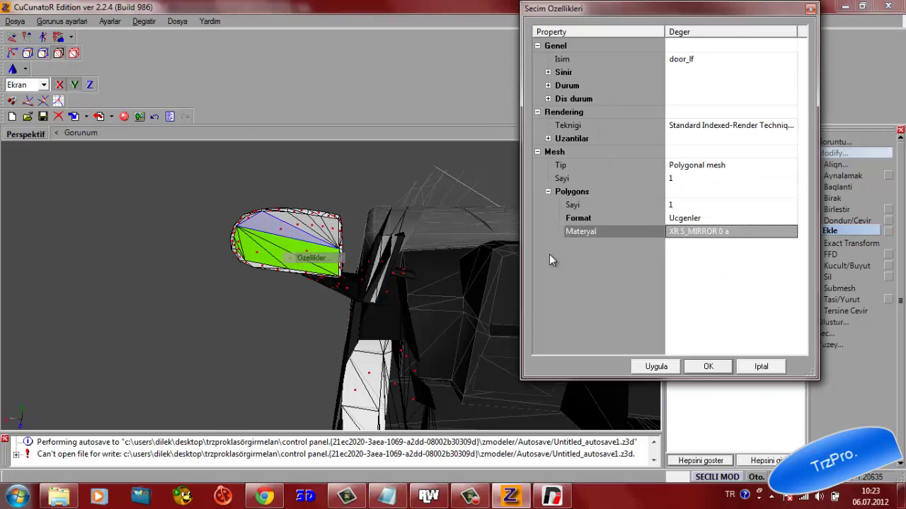
{"action": "left_click", "coordinate": [704, 232]}
{"action": "left_click", "coordinate": [790, 232]}
{"action": "left_click", "coordinate": [778, 345]}
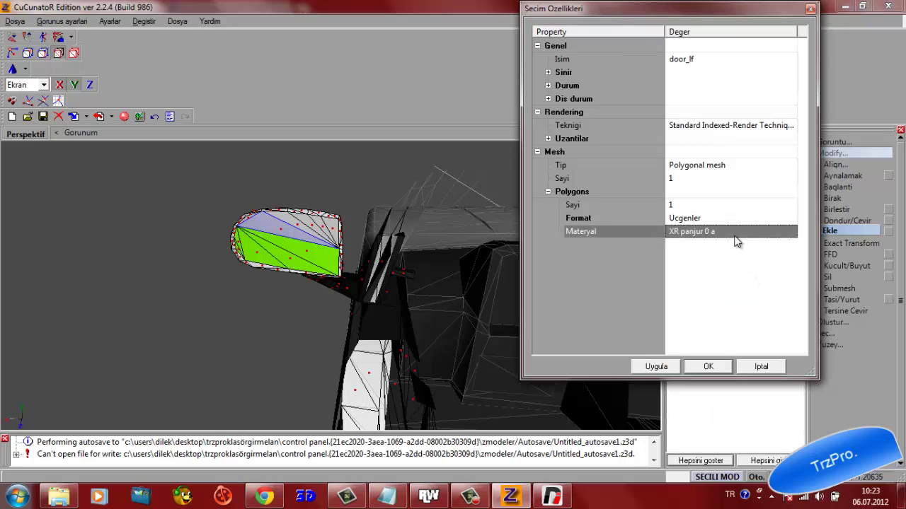
{"action": "left_click", "coordinate": [790, 233]}
{"action": "left_click", "coordinate": [699, 424]}
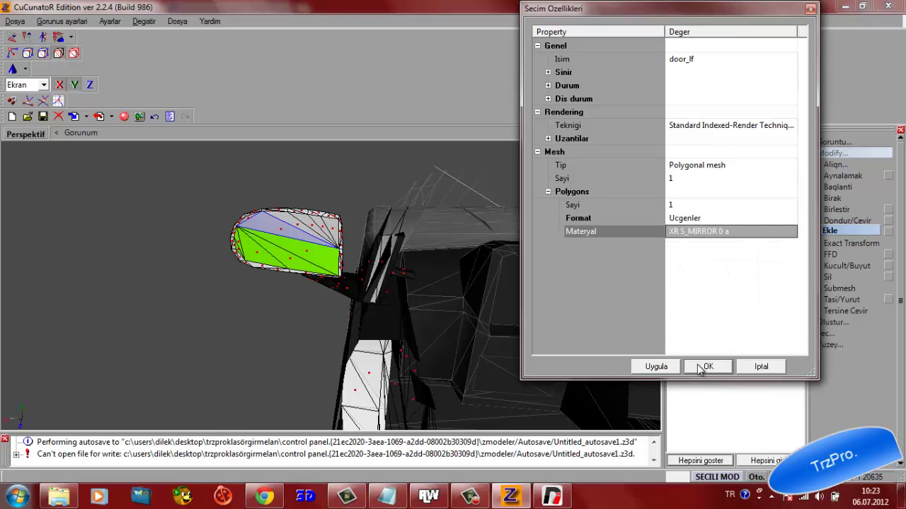
{"action": "left_click", "coordinate": [706, 366]}
Set the first group of green mirror polygons to XR S_MIRROR 0 a.
{"action": "right_click", "coordinate": [248, 222]}
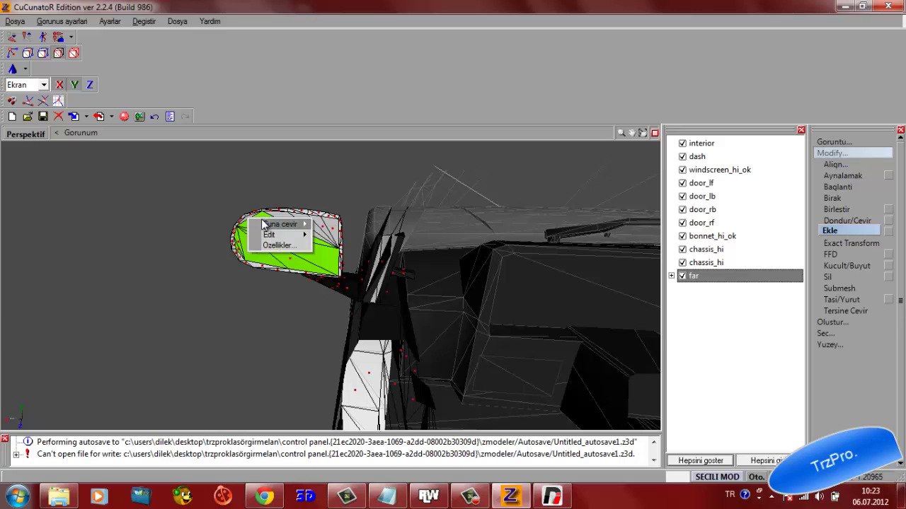
{"action": "right_click_drag", "start_coordinate": [249, 221], "coordinate": [256, 221]}
{"action": "right_click", "coordinate": [251, 219]}
{"action": "mouse_move", "coordinate": [279, 227]}
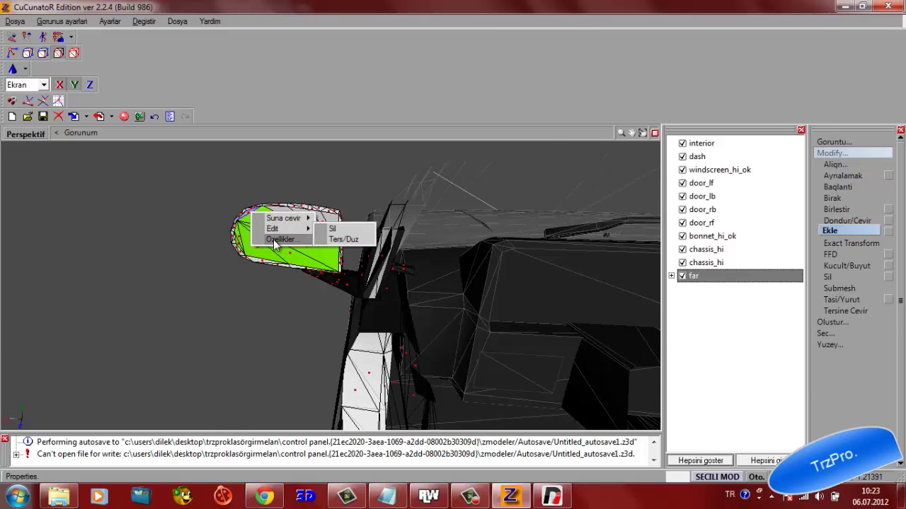
{"action": "left_click", "coordinate": [329, 228]}
{"action": "left_click", "coordinate": [652, 232]}
{"action": "left_click", "coordinate": [791, 232]}
{"action": "scroll", "coordinate": [777, 293], "scroll_direction": "down", "scroll_amount": 3}
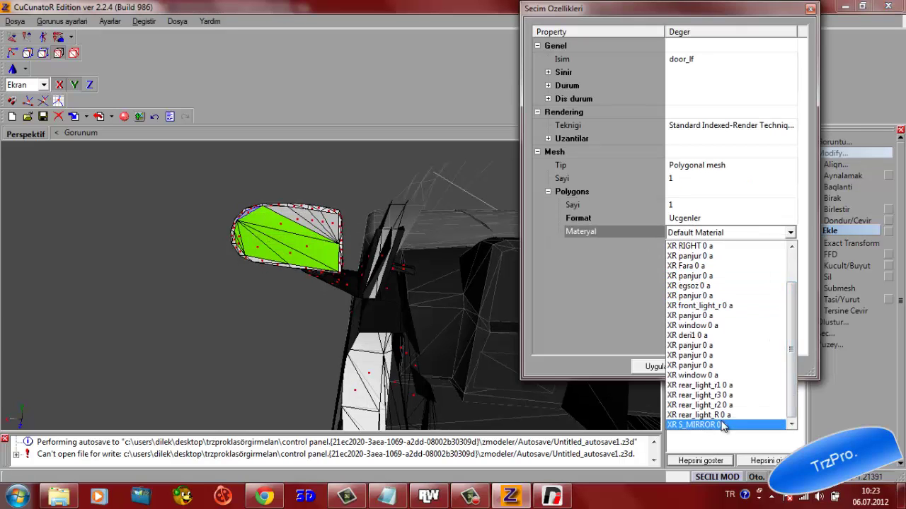
{"action": "left_click", "coordinate": [697, 417]}
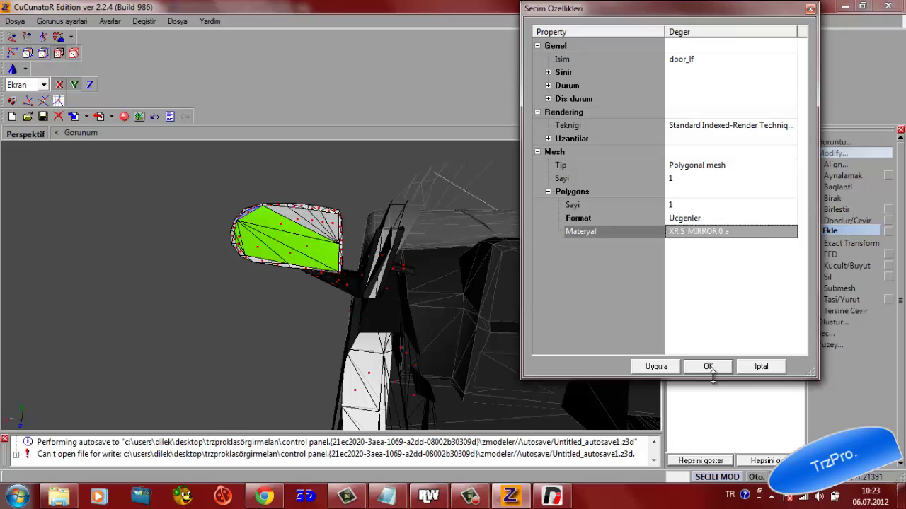
{"action": "left_click", "coordinate": [652, 364]}
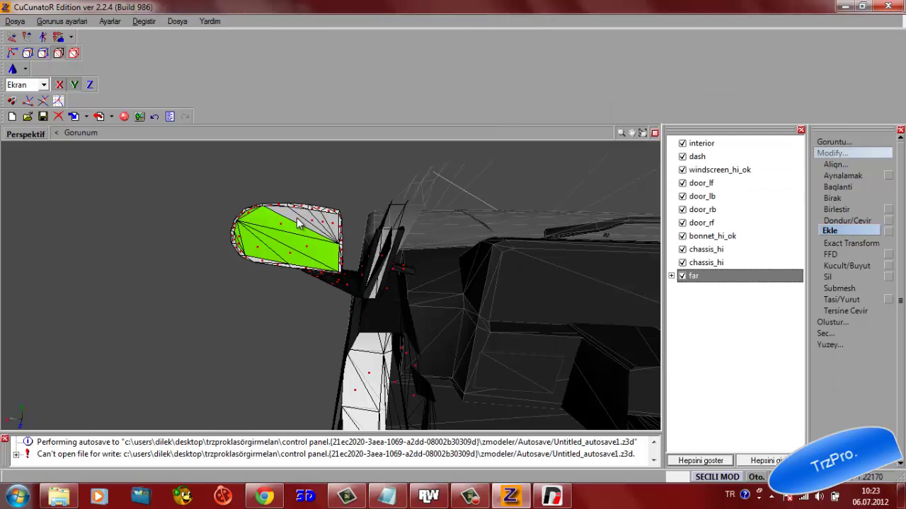
Assign XR S_MIRROR 0 a to the remaining mirror polygons.
{"action": "right_click", "coordinate": [298, 223]}
{"action": "left_click", "coordinate": [320, 244]}
{"action": "left_click", "coordinate": [790, 232]}
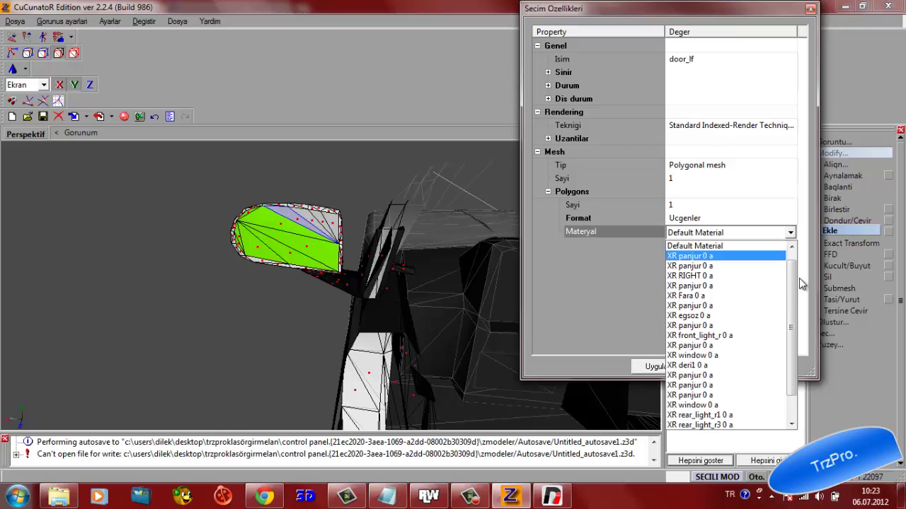
{"action": "scroll", "coordinate": [756, 396], "scroll_direction": "down", "scroll_amount": 5}
{"action": "scroll", "coordinate": [756, 401], "scroll_direction": "down", "scroll_amount": 2}
{"action": "left_click", "coordinate": [754, 424]}
{"action": "left_click", "coordinate": [707, 368]}
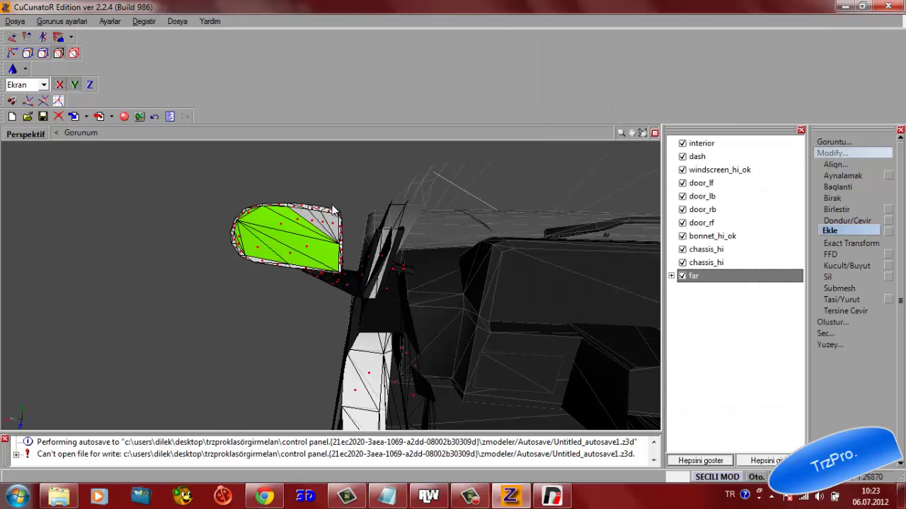
Give the mirror mesh polygons XR S_MIRROR 0 a, then reapply it once more.
{"action": "right_click", "coordinate": [315, 221]}
{"action": "left_click", "coordinate": [329, 244]}
{"action": "left_click", "coordinate": [791, 232]}
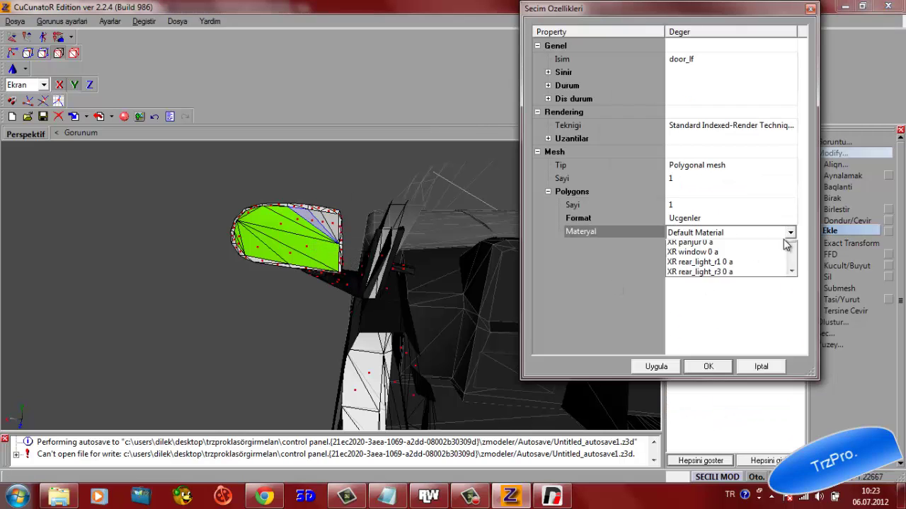
{"action": "scroll", "coordinate": [785, 310], "scroll_direction": "down", "scroll_amount": 5}
{"action": "left_click", "coordinate": [708, 414]}
{"action": "left_click", "coordinate": [707, 366]}
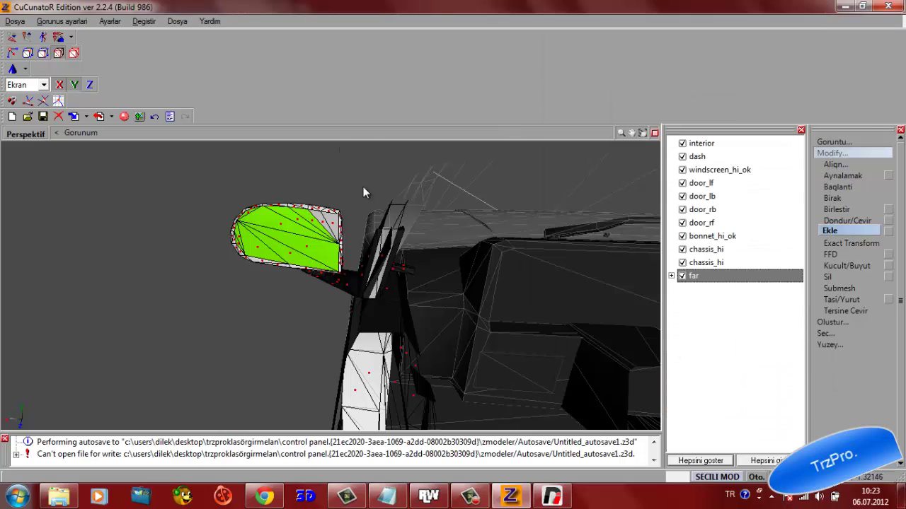
{"action": "left_click", "coordinate": [352, 252]}
{"action": "left_click", "coordinate": [729, 232]}
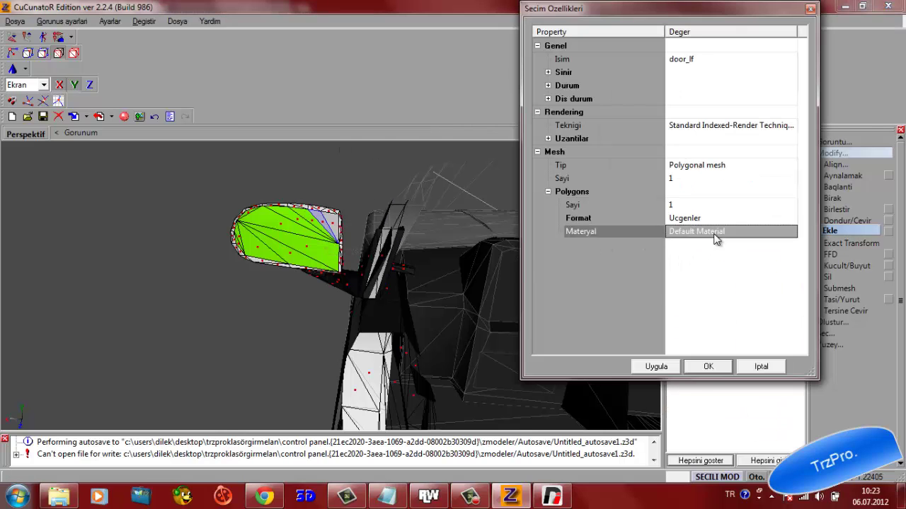
{"action": "left_click", "coordinate": [790, 232]}
{"action": "scroll", "coordinate": [720, 407], "scroll_direction": "down", "scroll_amount": 3}
{"action": "left_click", "coordinate": [707, 425]}
{"action": "left_click", "coordinate": [706, 366]}
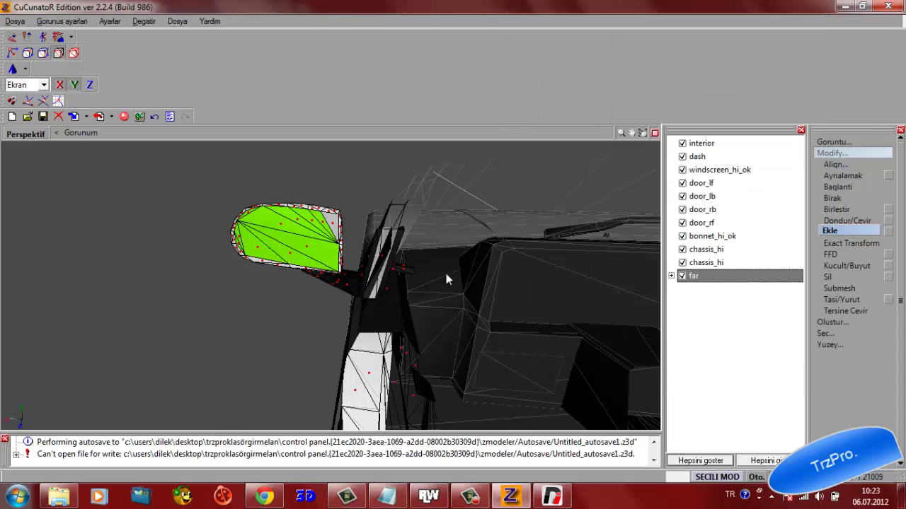
Set the door_lf green mirror mesh material to XR S_MIRROR 0 a.
{"action": "right_click", "coordinate": [337, 222]}
{"action": "left_click", "coordinate": [357, 247]}
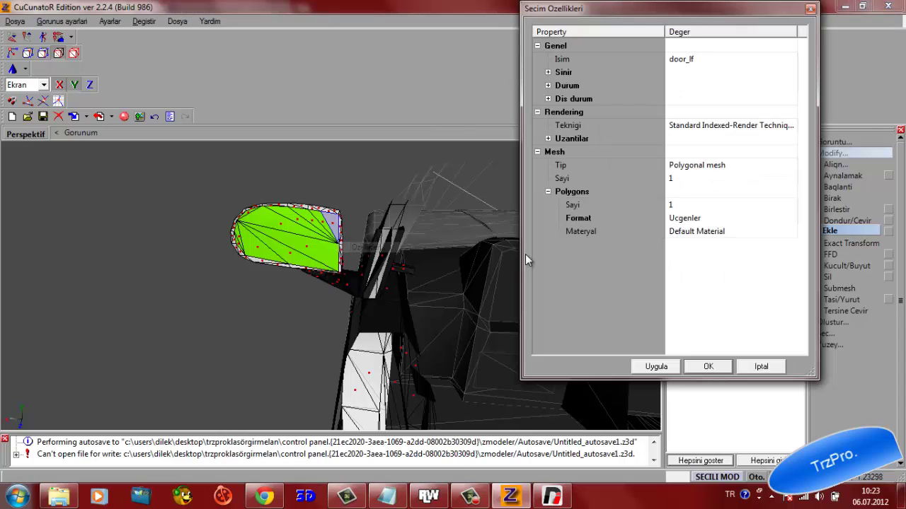
{"action": "left_click", "coordinate": [728, 231]}
{"action": "left_click", "coordinate": [791, 231]}
{"action": "scroll", "coordinate": [720, 396], "scroll_direction": "down", "scroll_amount": 3}
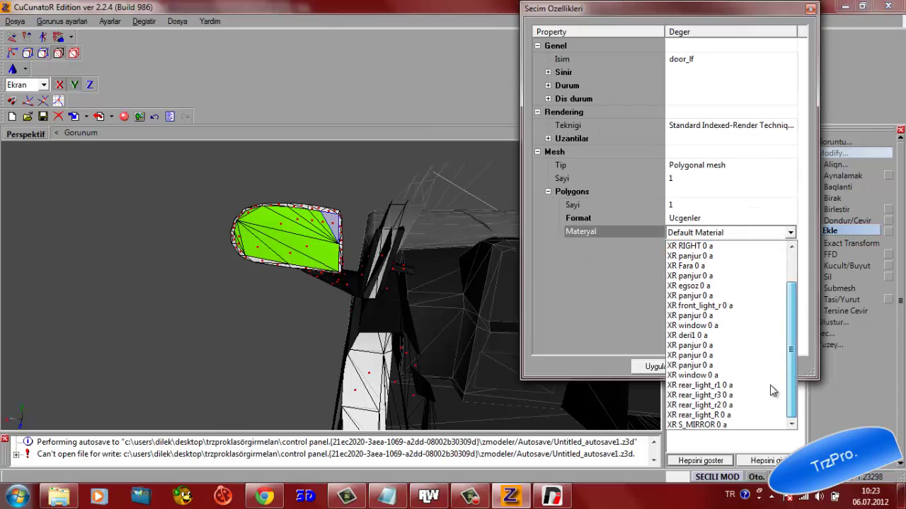
{"action": "left_click", "coordinate": [708, 424]}
{"action": "left_click", "coordinate": [709, 370]}
Clear the mirror selection and orbit out to a front view of the whole car.
{"action": "middle_click_drag", "start_coordinate": [455, 259], "coordinate": [49, 352]}
{"action": "scroll", "coordinate": [46, 354], "scroll_direction": "up", "scroll_amount": 2}
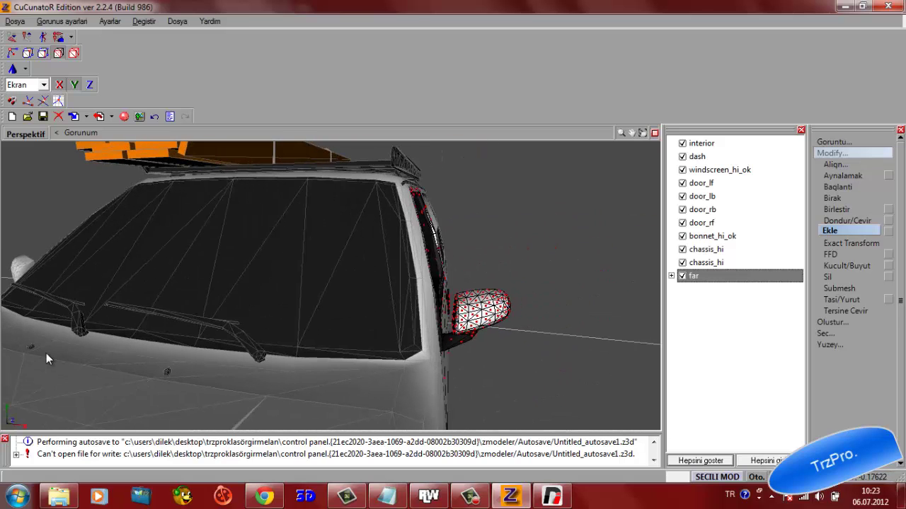
{"action": "left_click", "coordinate": [74, 52]}
{"action": "middle_click_drag", "start_coordinate": [559, 334], "coordinate": [377, 261]}
{"action": "left_click", "coordinate": [399, 346]}
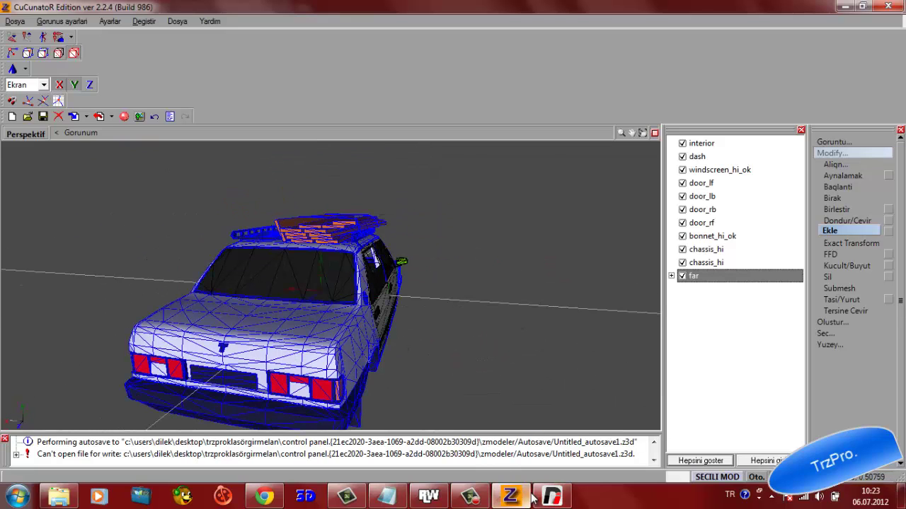
In Notepad, add the front-glass line 'Camları Yapalım Ön Cam vb. XR window 0 a'.
{"action": "left_click", "coordinate": [387, 496]}
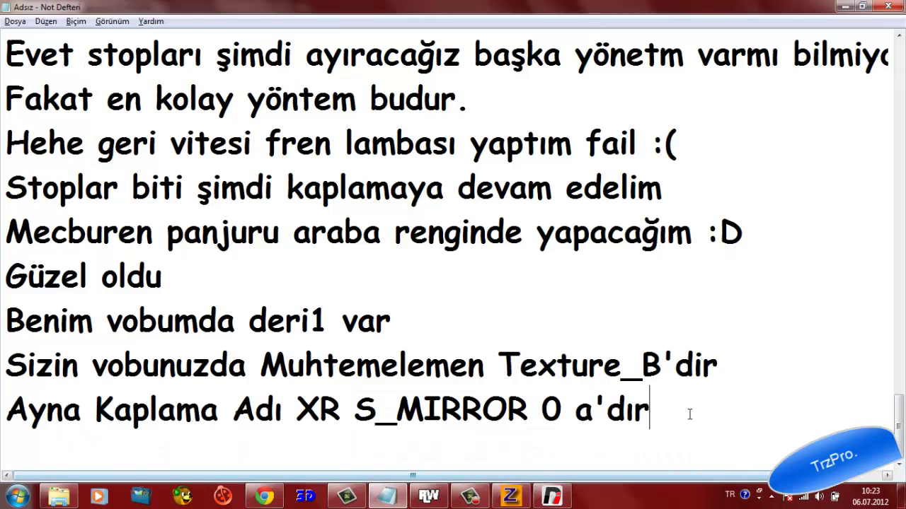
{"action": "key", "text": "Return"}
{"action": "key", "text": "Caps_Lock"}
{"action": "type", "text": "C"}
{"action": "key", "text": "Caps_Lock"}
{"action": "type", "text": "amları"}
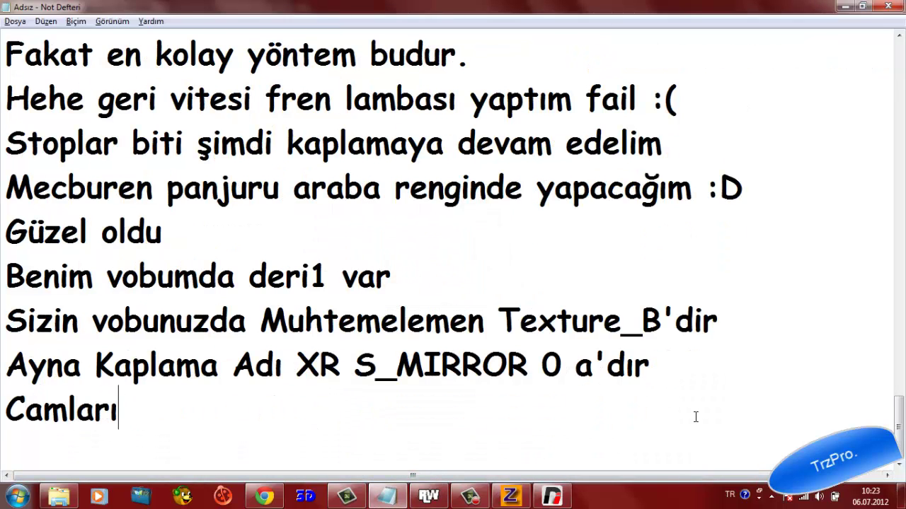
{"action": "key", "text": "Caps_Lock"}
{"action": "type", "text": "Y"}
{"action": "key", "text": "Caps_Lock"}
{"action": "type", "text": "a"}
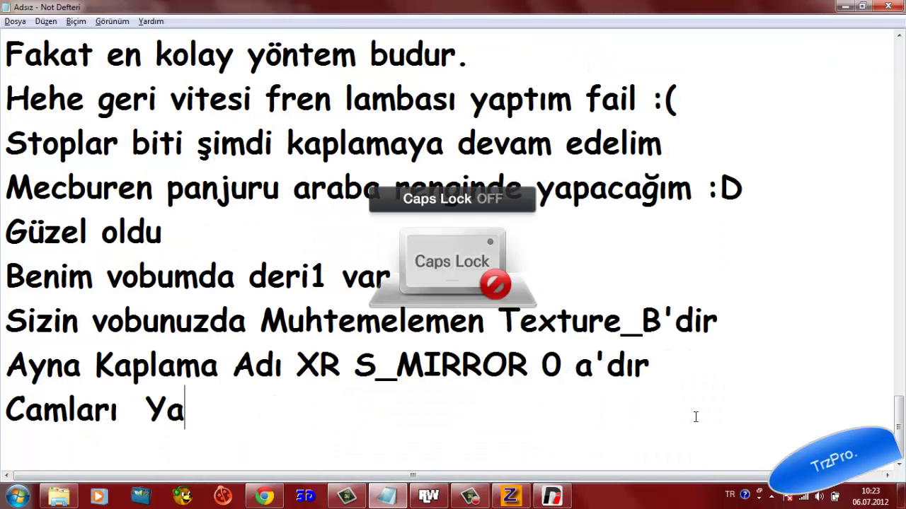
{"action": "type", "text": "palım"}
{"action": "key", "text": "Caps_Lock"}
{"action": "type", "text": "Ö"}
{"action": "key", "text": "Caps_Lock"}
{"action": "type", "text": "n"}
{"action": "key", "text": "Caps_Lock"}
{"action": "type", "text": "C"}
{"action": "key", "text": "Caps_Lock"}
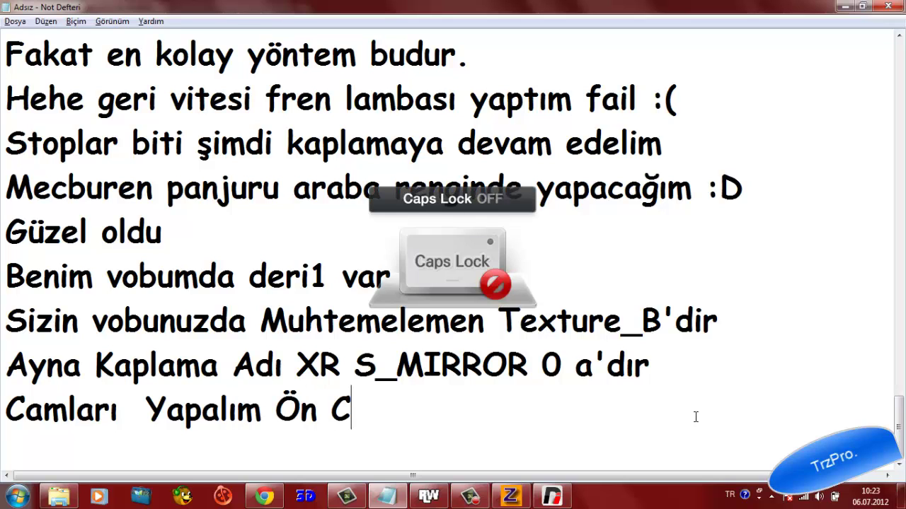
{"action": "type", "text": "am vb."}
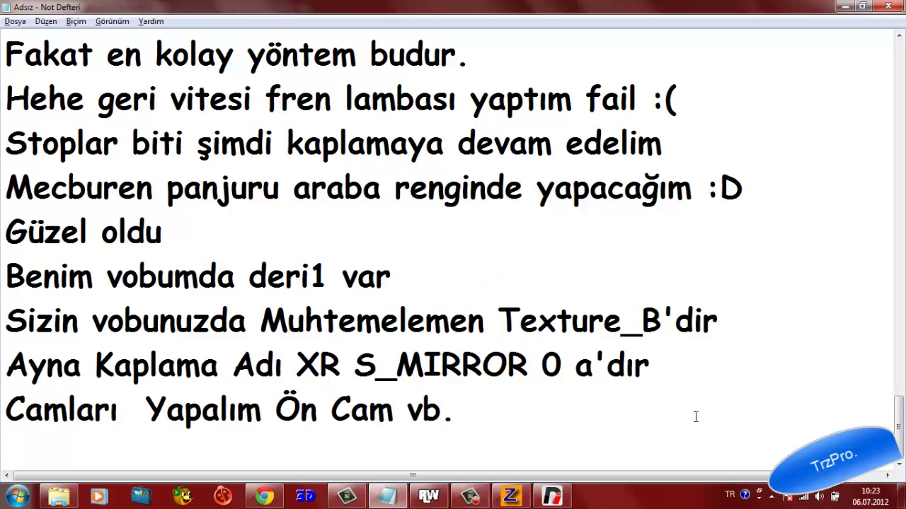
{"action": "key", "text": "Caps_Lock"}
{"action": "type", "text": "XR"}
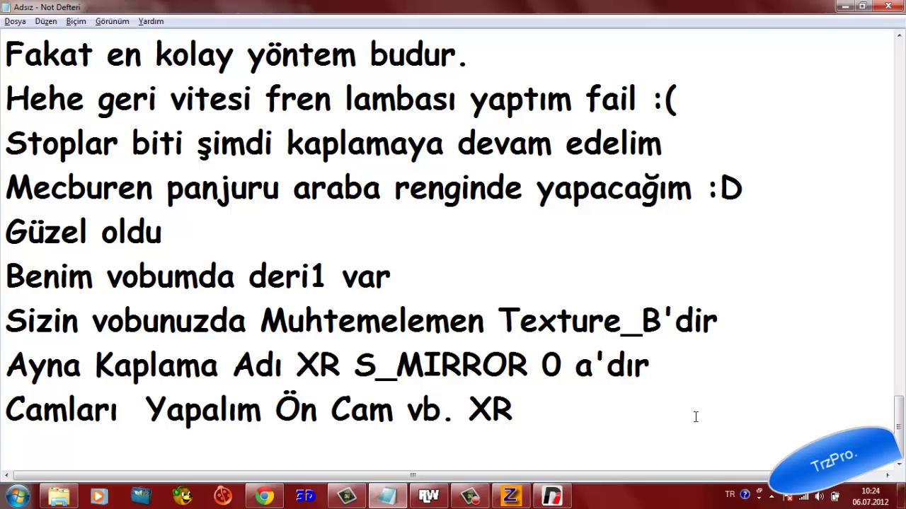
{"action": "key", "text": "Caps_Lock"}
{"action": "type", "text": "window"}
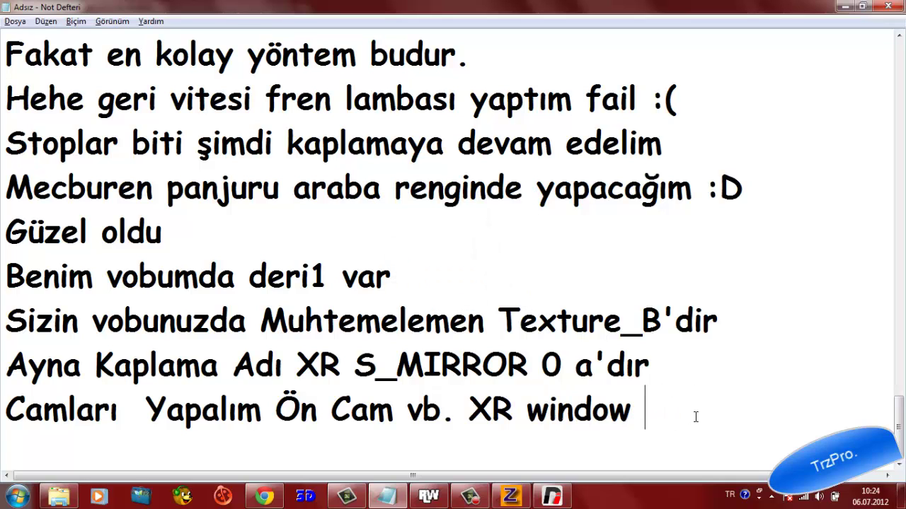
{"action": "type", "text": " 0 a"}
Add the rear-glass line 'Arka Cam XR Resin_T2' below it, fixing the typos.
{"action": "key", "text": "Return"}
{"action": "key", "text": "Caps_Lock"}
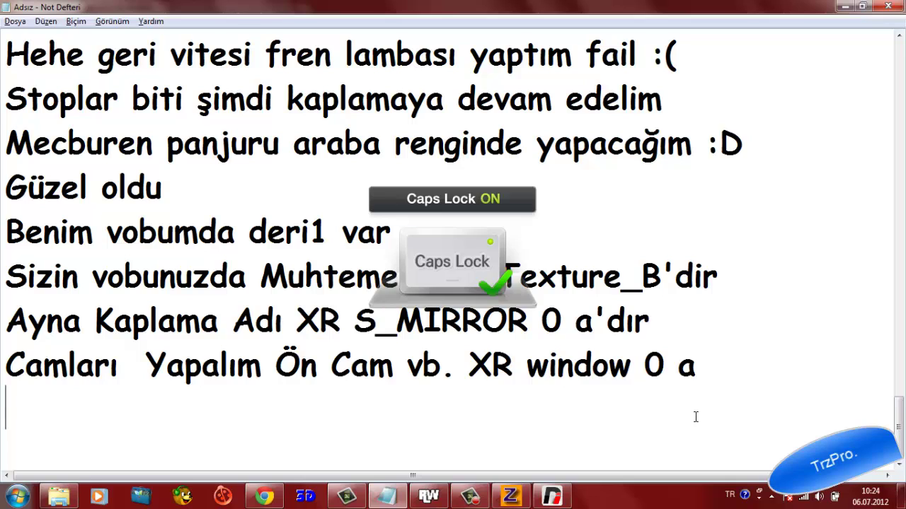
{"action": "type", "text": "A"}
{"action": "key", "text": "Caps_Lock"}
{"action": "type", "text": "rka"}
{"action": "key", "text": "Caps_Lock"}
{"action": "type", "text": "C"}
{"action": "key", "text": "Caps_Lock"}
{"action": "type", "text": "am"}
{"action": "key", "text": "Caps_Lock"}
{"action": "type", "text": "XR "}
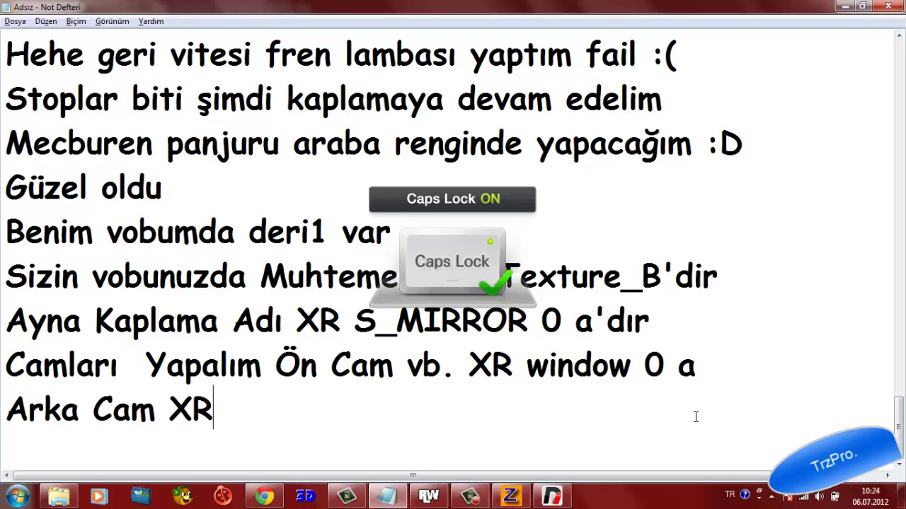
{"action": "type", "text": "R"}
{"action": "key", "text": "Caps_Lock"}
{"action": "type", "text": "esin"}
{"action": "key", "text": "Caps_Lock"}
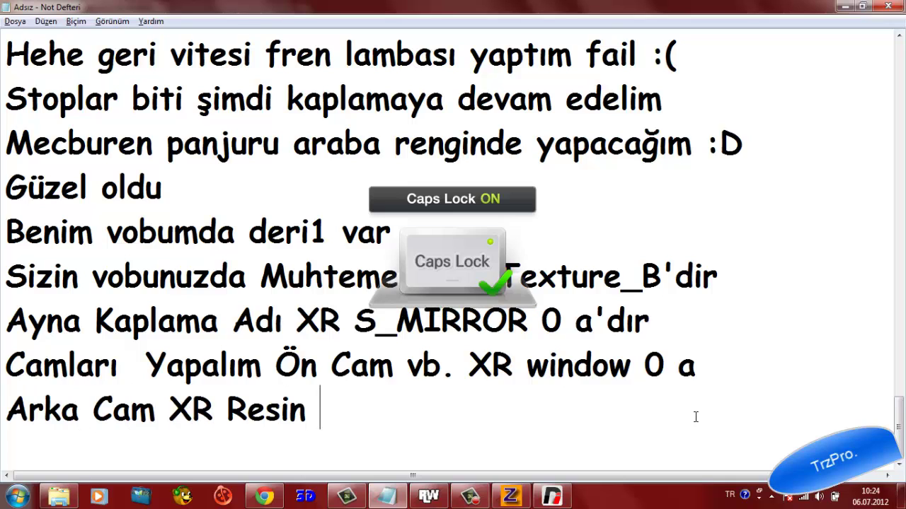
{"action": "type", "text": "T2"}
{"action": "key", "text": "Caps_Lock"}
{"action": "key", "text": "BackSpace"}
{"action": "key", "text": "BackSpace"}
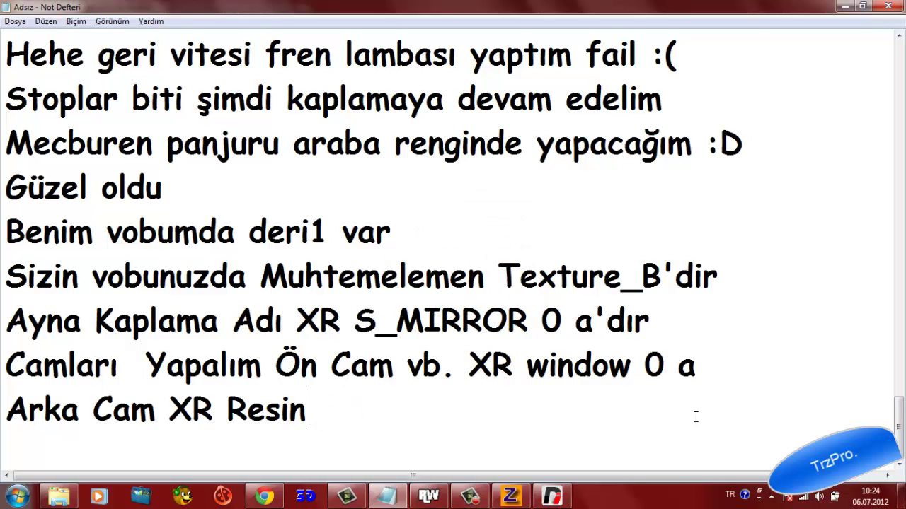
{"action": "key", "text": "Caps_Lock"}
{"action": "type", "text": "T"}
{"action": "key", "text": "BackSpace"}
{"action": "key", "text": "BackSpace"}
{"action": "type", "text": "_"}
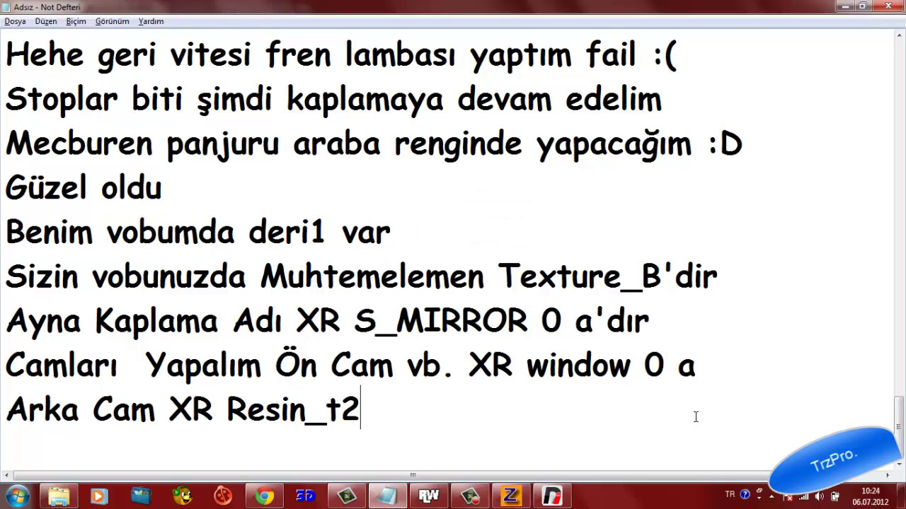
{"action": "key", "text": "Caps_Lock"}
{"action": "type", "text": "t"}
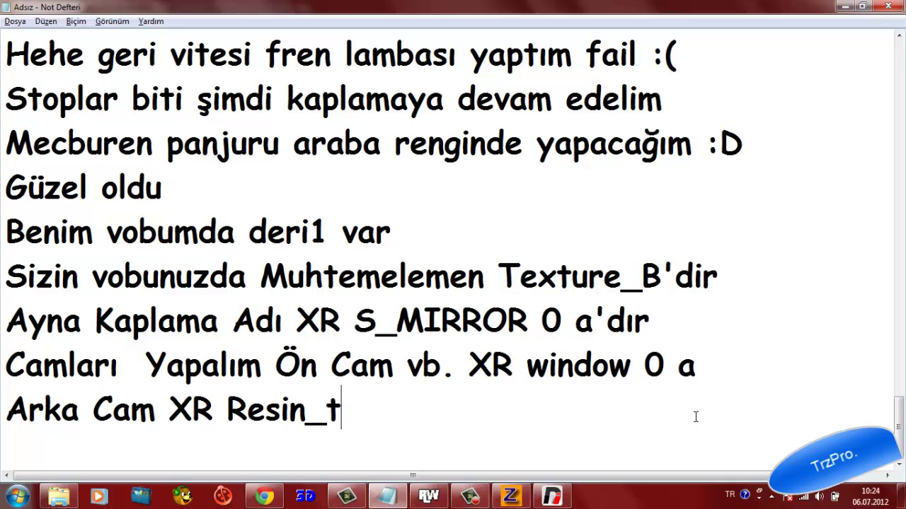
{"action": "key", "text": "BackSpace"}
{"action": "key", "text": "Caps_Lock"}
{"action": "type", "text": "T"}
{"action": "key", "text": "Caps_Lock"}
{"action": "key", "text": "BackSpace"}
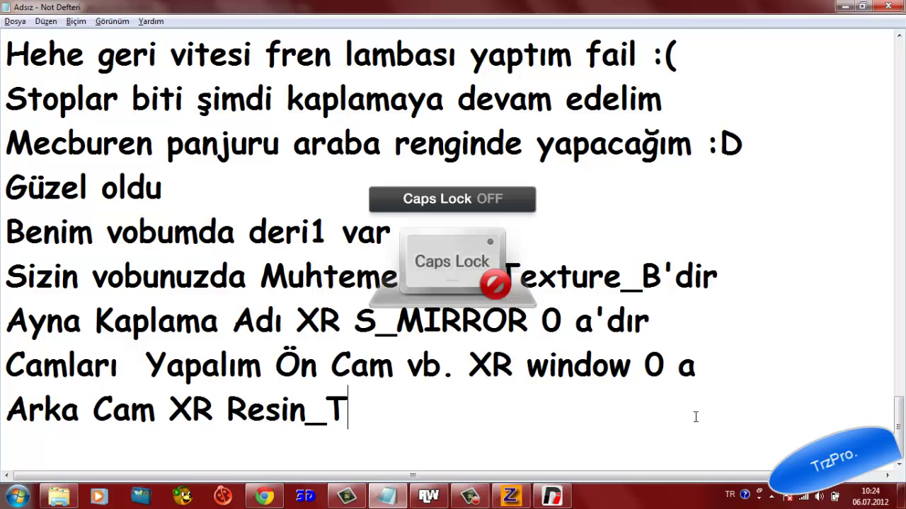
{"action": "type", "text": "2'yi"}
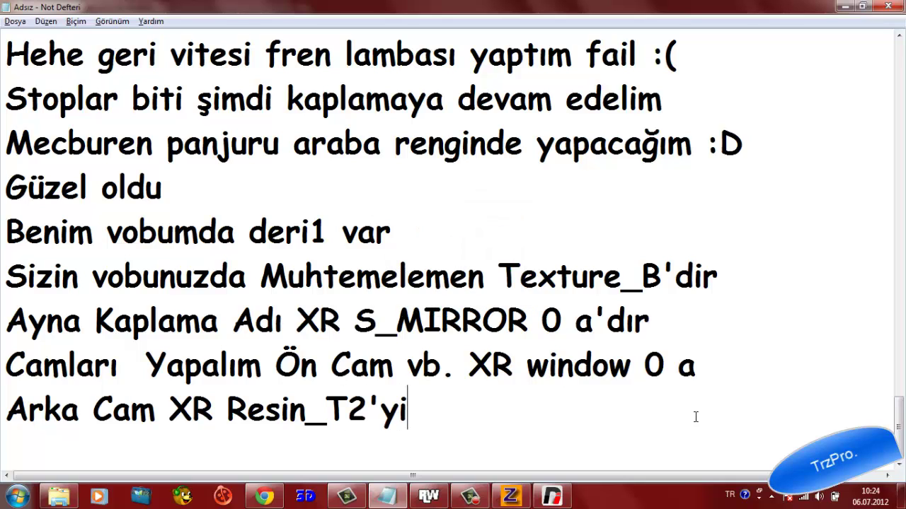
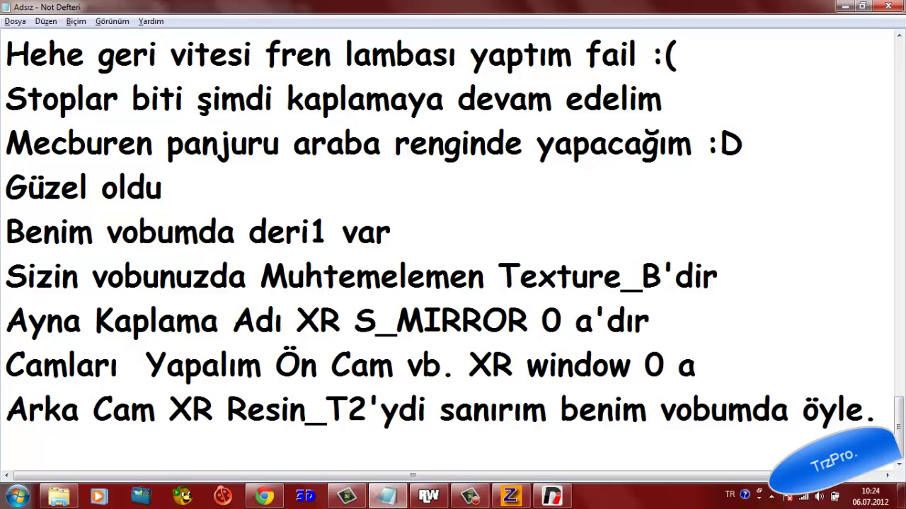
Leave the material notes in Notepad and return to the ZModeler car model.
{"action": "key", "text": "alt+Tab"}
Add a new material in the material editor and name it XR Resin_T2.
{"action": "left_click", "coordinate": [139, 116]}
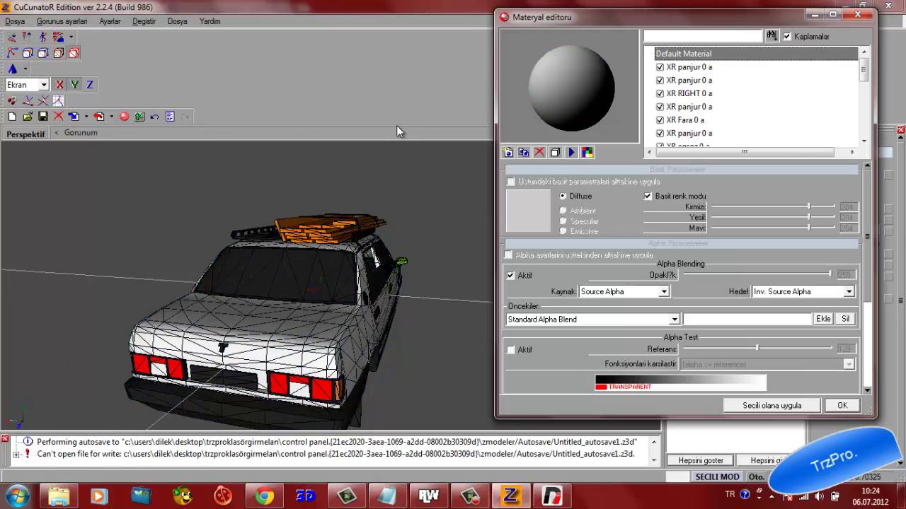
{"action": "left_click", "coordinate": [507, 153]}
{"action": "key", "text": "Caps_Lock"}
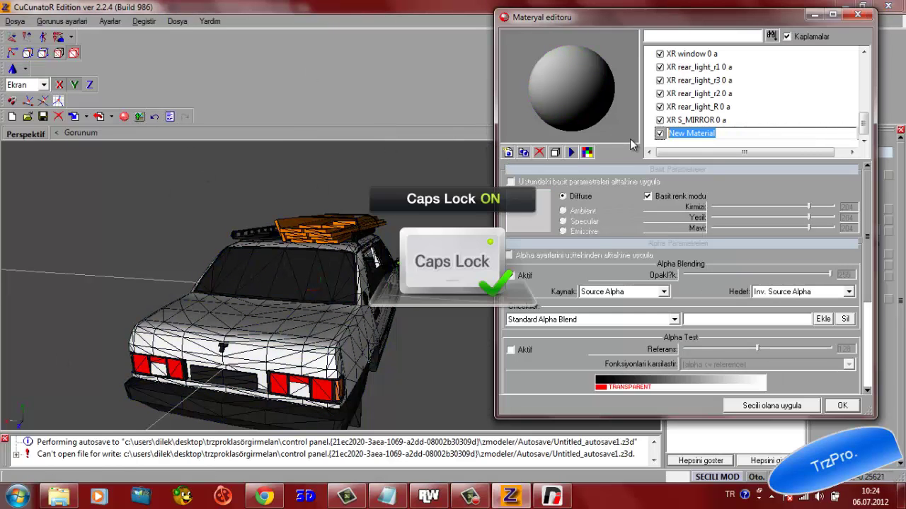
{"action": "type", "text": "XR R"}
{"action": "key", "text": "Caps_Lock"}
{"action": "type", "text": "ess"}
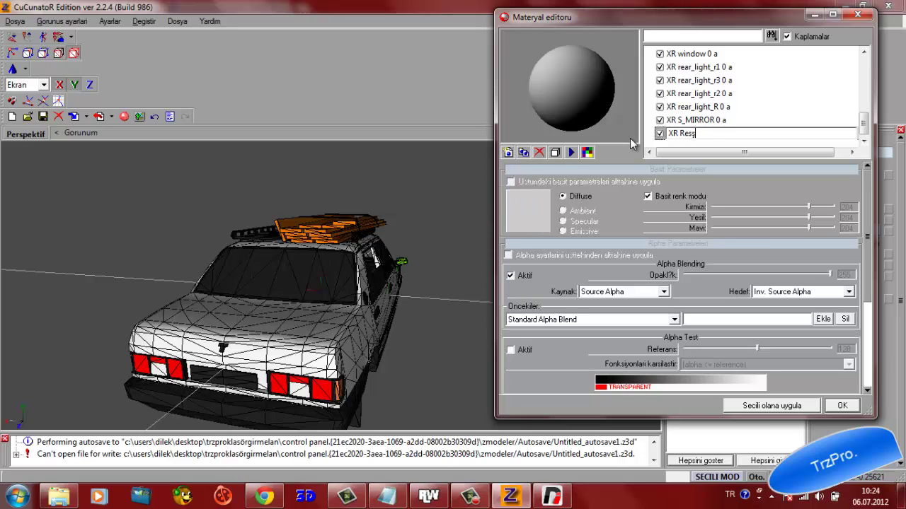
{"action": "type", "text": "n_"}
{"action": "key", "text": "Caps_Lock"}
{"action": "type", "text": "T2"}
{"action": "key", "text": "Caps_Lock"}
{"action": "key", "text": "Return"}
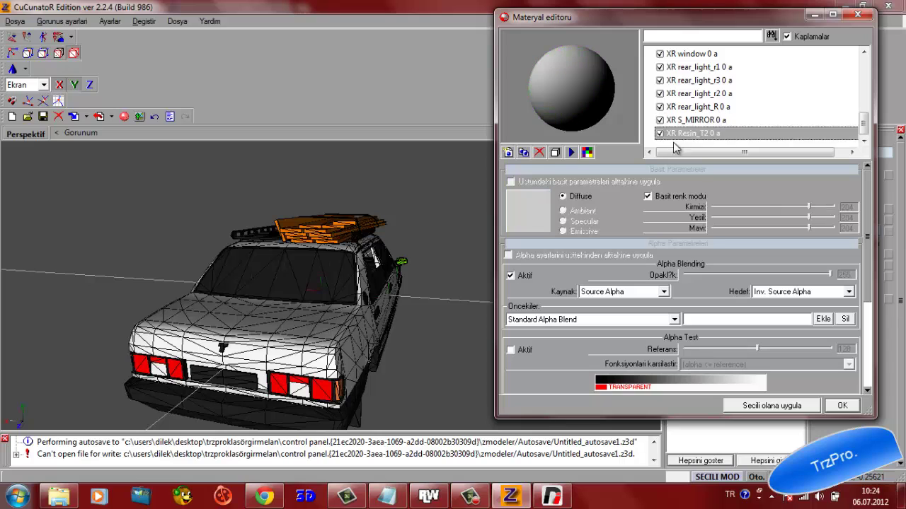
Give XR Resin_T2 a black diffuse colour and opacity about 161, then apply and close.
{"action": "left_click", "coordinate": [527, 210]}
{"action": "left_click", "coordinate": [551, 217]}
{"action": "left_click", "coordinate": [564, 308]}
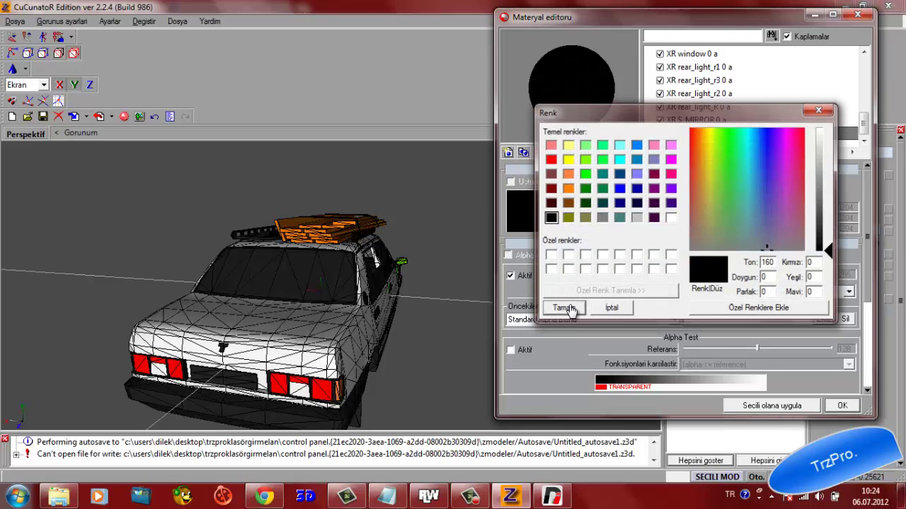
{"action": "left_click_drag", "start_coordinate": [830, 274], "coordinate": [776, 274]}
{"action": "left_click", "coordinate": [771, 405]}
{"action": "left_click", "coordinate": [841, 405]}
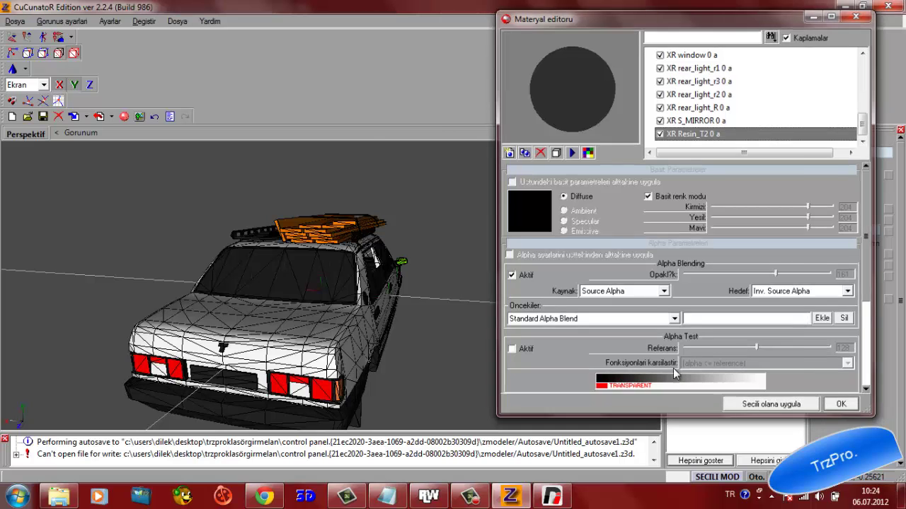
{"action": "scroll", "coordinate": [296, 279], "scroll_direction": "up", "scroll_amount": 2}
{"action": "scroll", "coordinate": [297, 277], "scroll_direction": "up", "scroll_amount": 1}
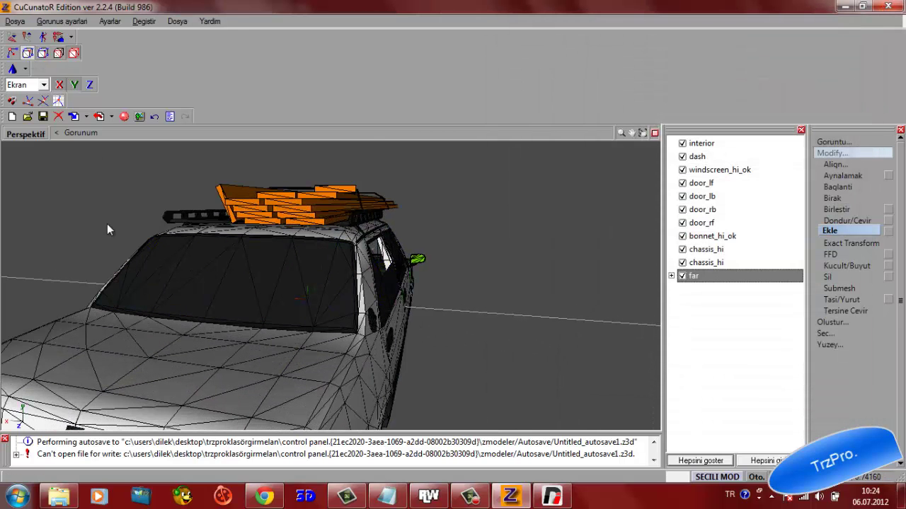
Assign XR Resin_T2 0 a to the first selected rear-window triangle.
{"action": "left_click", "coordinate": [128, 279]}
{"action": "scroll", "coordinate": [177, 262], "scroll_direction": "up", "scroll_amount": 2}
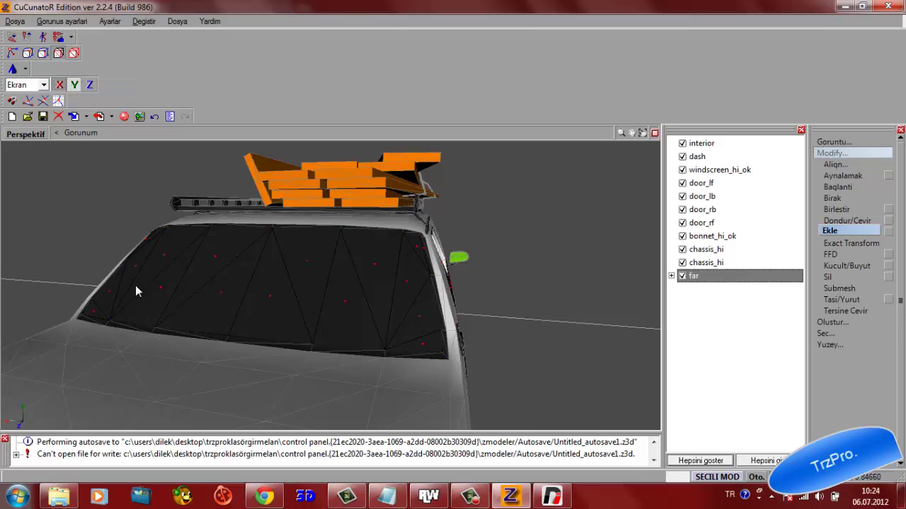
{"action": "right_click", "coordinate": [161, 288]}
{"action": "left_click", "coordinate": [182, 317]}
{"action": "left_click", "coordinate": [729, 232]}
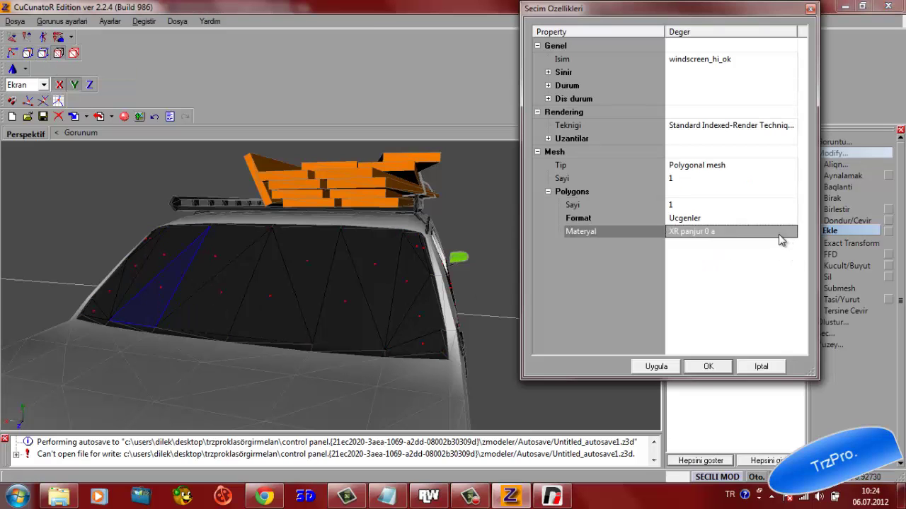
{"action": "left_click", "coordinate": [790, 232]}
{"action": "left_click", "coordinate": [693, 424]}
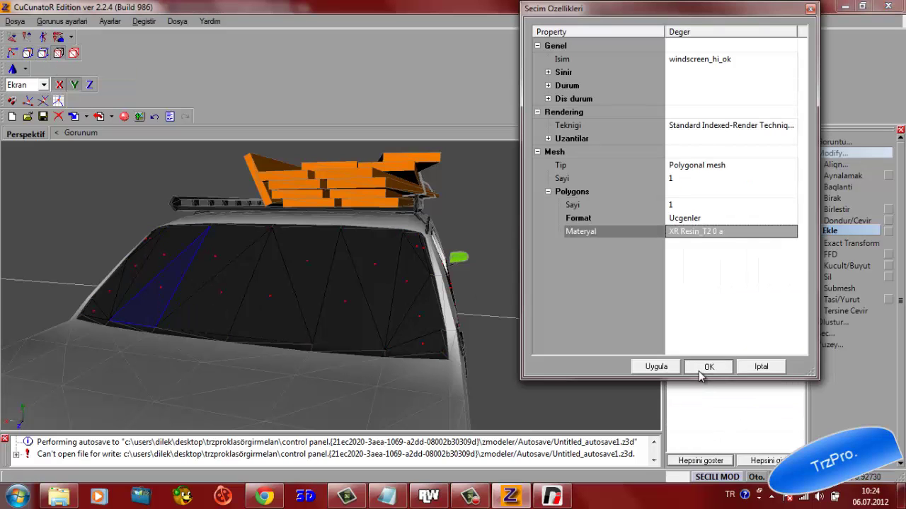
{"action": "left_click", "coordinate": [700, 372]}
Set the next rear-window triangle to XR Resin_T2 0 a, correcting a wrong material pick.
{"action": "right_click", "coordinate": [215, 258]}
{"action": "left_click", "coordinate": [248, 286]}
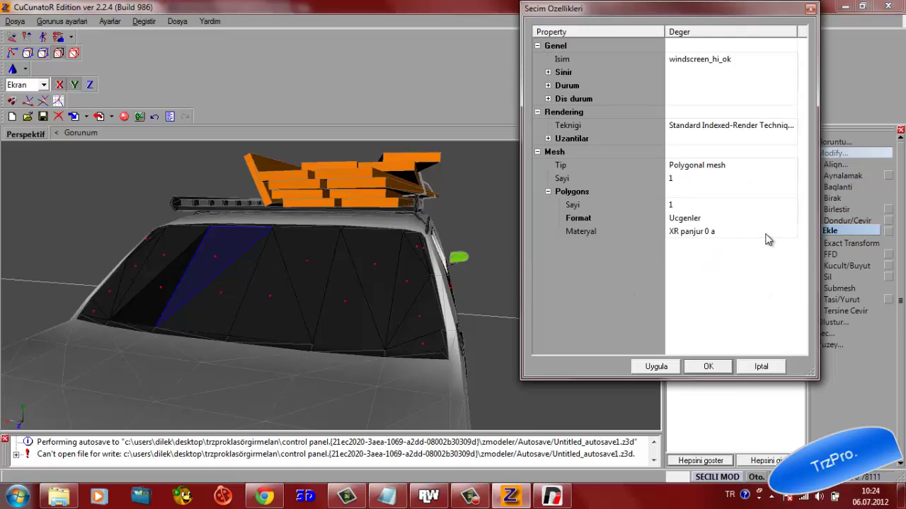
{"action": "left_click", "coordinate": [729, 232]}
{"action": "left_click", "coordinate": [791, 232]}
{"action": "left_click", "coordinate": [704, 412]}
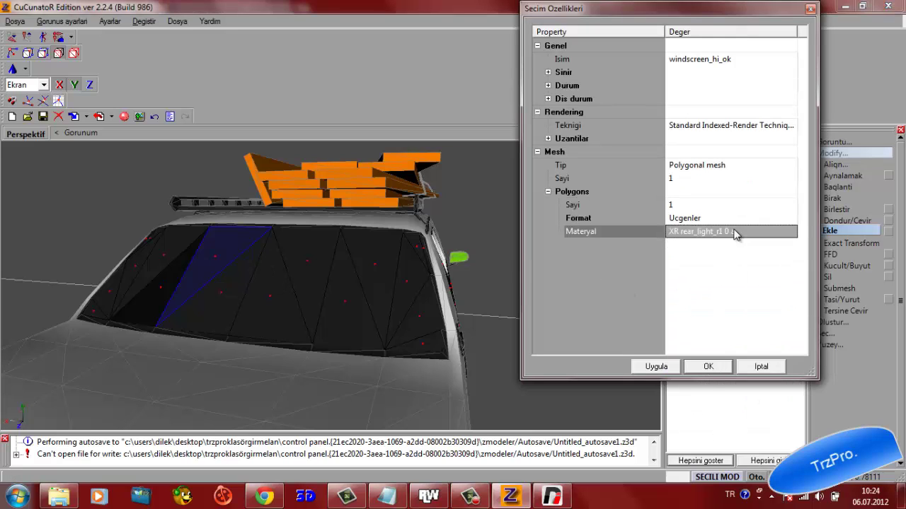
{"action": "left_click", "coordinate": [790, 232]}
{"action": "left_click", "coordinate": [700, 423]}
{"action": "left_click", "coordinate": [709, 366]}
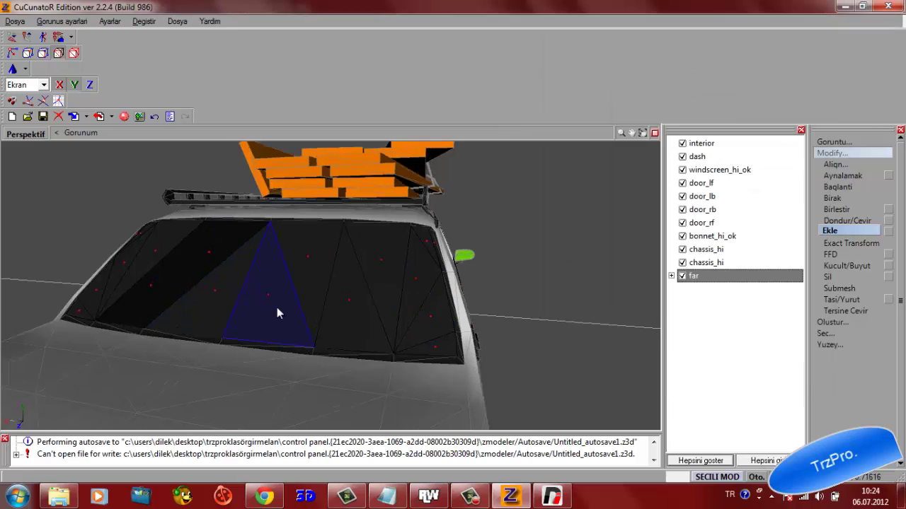
Give two more rear-window triangles the XR Resin_T2 0 a material.
{"action": "right_click", "coordinate": [220, 292]}
{"action": "left_click", "coordinate": [242, 319]}
{"action": "left_click", "coordinate": [743, 233]}
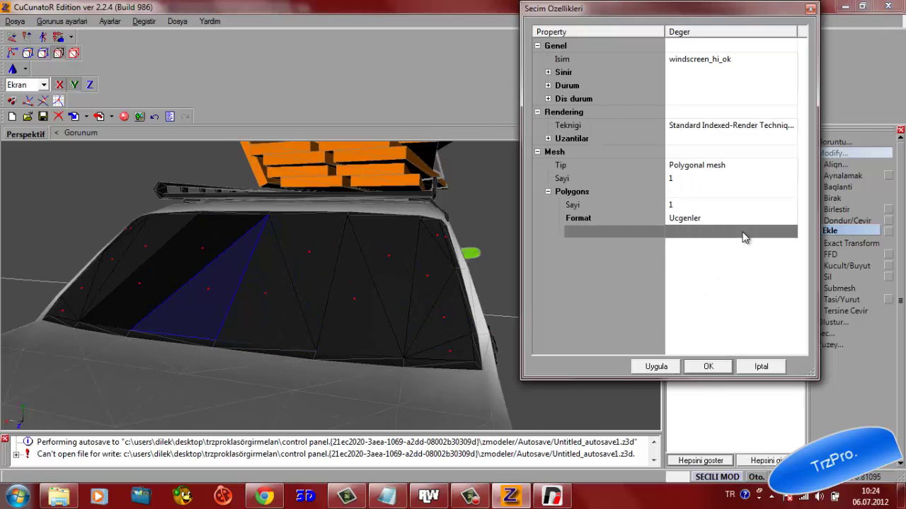
{"action": "left_click", "coordinate": [790, 233]}
{"action": "left_click", "coordinate": [701, 423]}
{"action": "left_click", "coordinate": [708, 367]}
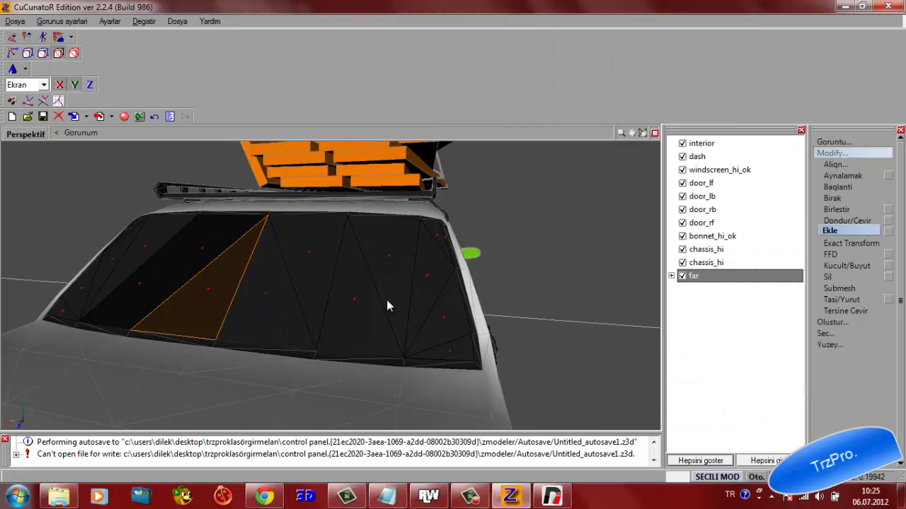
{"action": "left_click", "coordinate": [261, 307]}
{"action": "left_click", "coordinate": [296, 328]}
{"action": "left_click", "coordinate": [708, 232]}
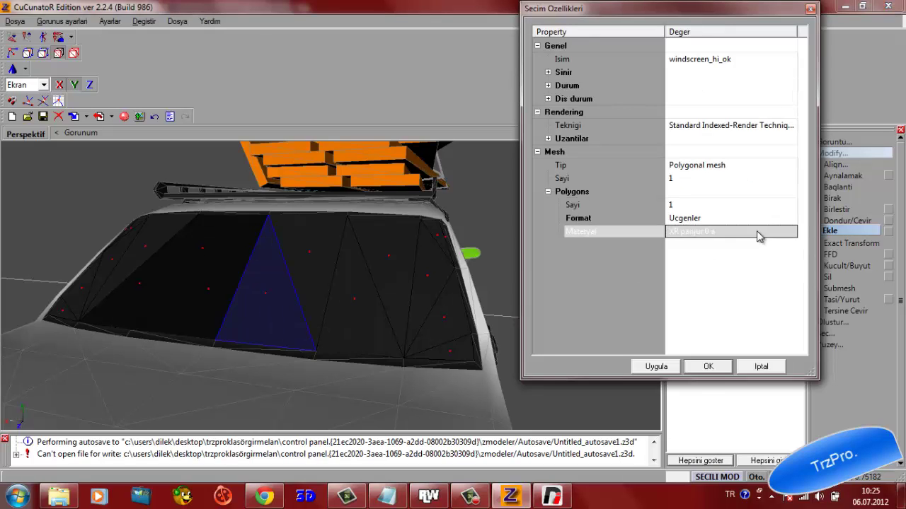
{"action": "left_click", "coordinate": [791, 232]}
{"action": "left_click", "coordinate": [700, 424]}
{"action": "left_click", "coordinate": [709, 366]}
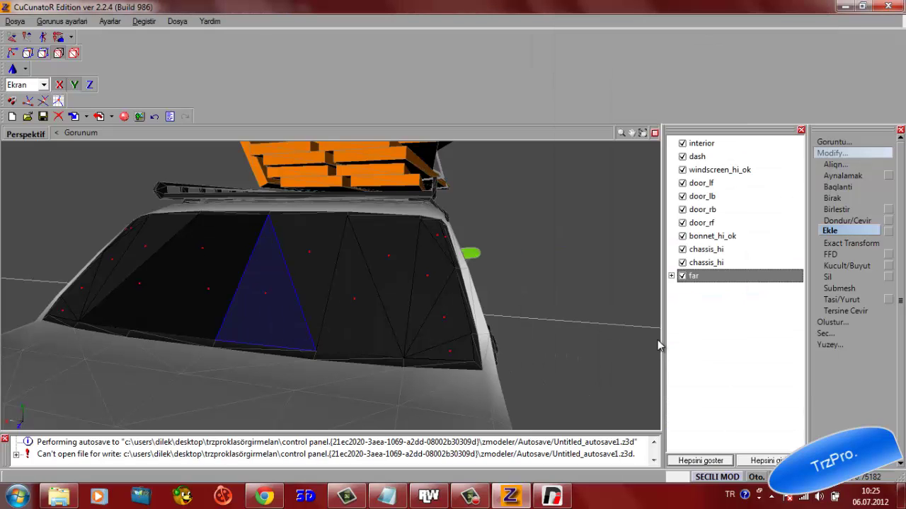
Assign XR Resin_T2 0 a to another rear-window triangle and open the next one's material list.
{"action": "left_click", "coordinate": [307, 254]}
{"action": "right_click", "coordinate": [309, 252]}
{"action": "left_click", "coordinate": [334, 281]}
{"action": "left_click", "coordinate": [707, 232]}
{"action": "left_click", "coordinate": [790, 232]}
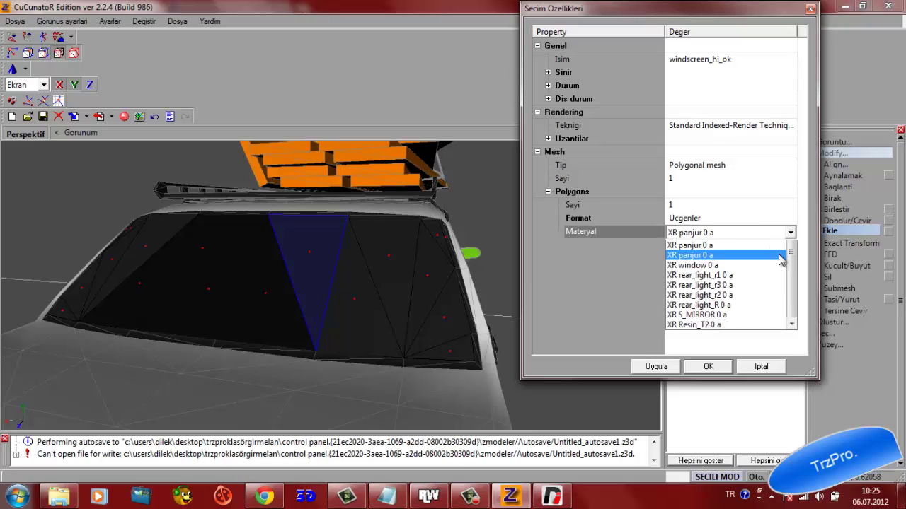
{"action": "left_click", "coordinate": [701, 424]}
{"action": "left_click", "coordinate": [708, 367]}
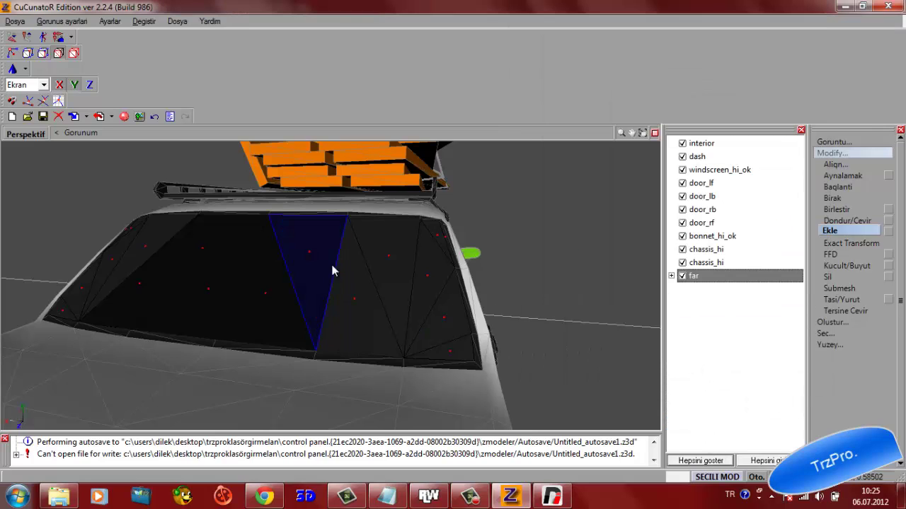
{"action": "right_click", "coordinate": [350, 300]}
{"action": "left_click", "coordinate": [377, 328]}
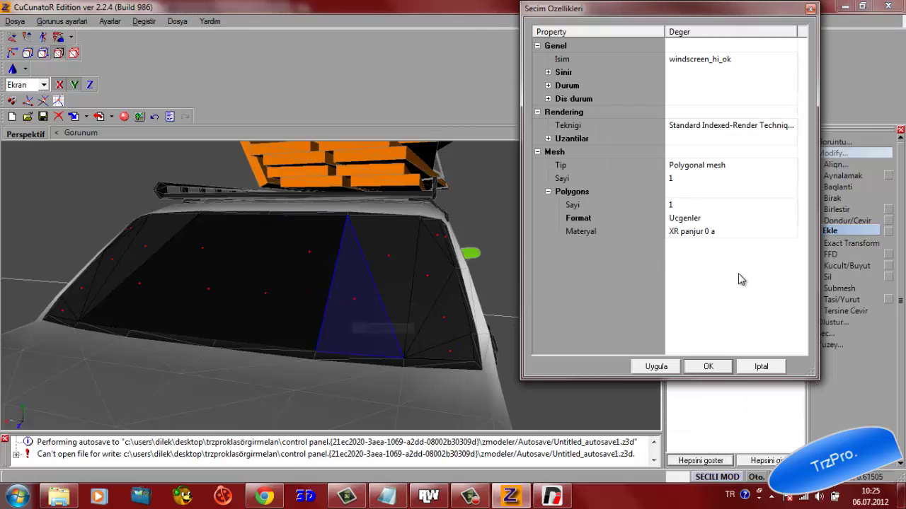
{"action": "left_click", "coordinate": [751, 233]}
Finish the pending triangle and give the next rear-window triangle XR Resin_T2 0 a.
{"action": "left_click", "coordinate": [707, 421]}
{"action": "left_click", "coordinate": [709, 366]}
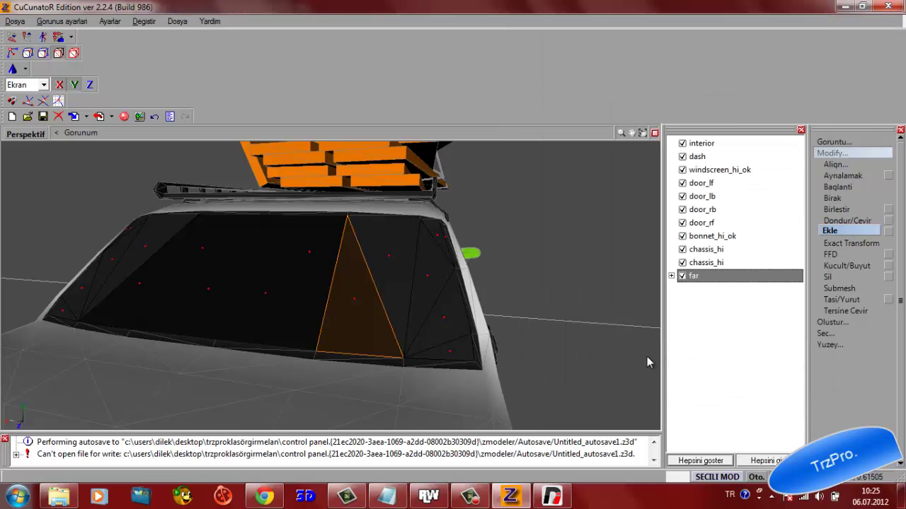
{"action": "left_click", "coordinate": [390, 262]}
{"action": "right_click", "coordinate": [390, 263]}
{"action": "left_click", "coordinate": [417, 281]}
{"action": "left_click", "coordinate": [732, 233]}
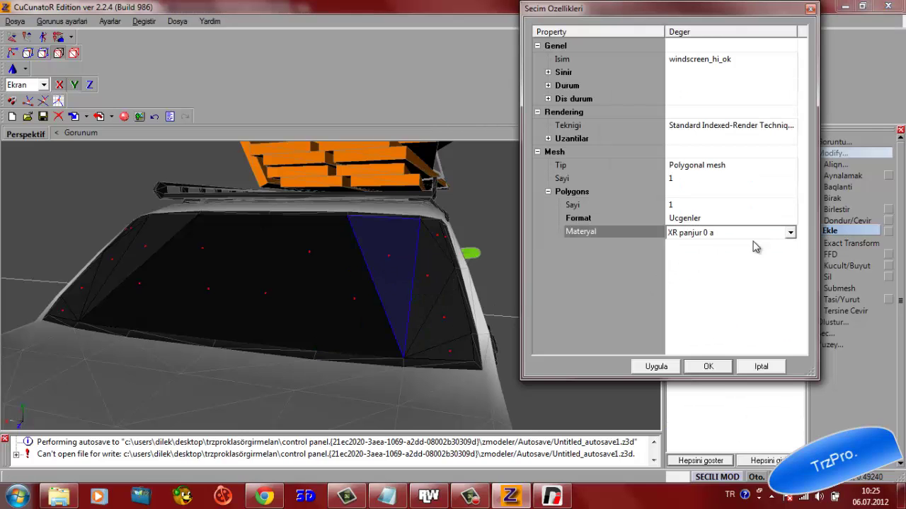
{"action": "left_click", "coordinate": [708, 233]}
{"action": "left_click", "coordinate": [697, 425]}
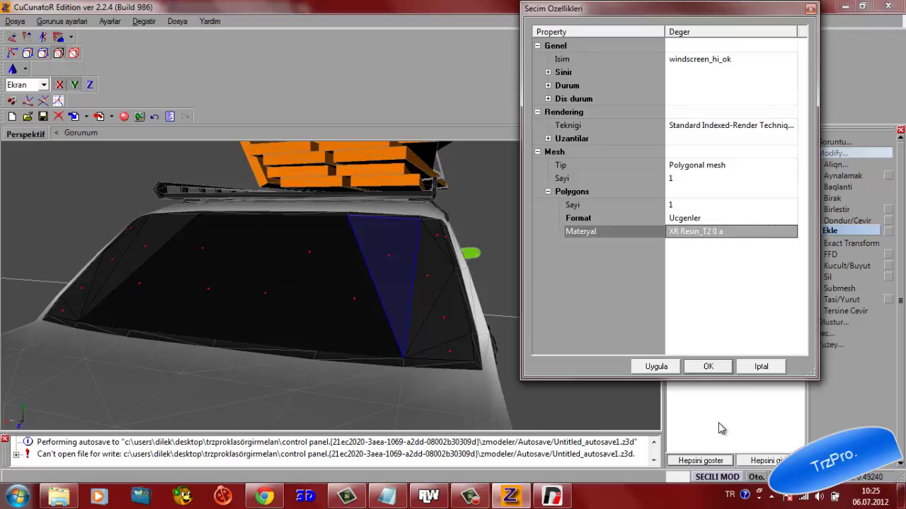
{"action": "left_click", "coordinate": [709, 367]}
Assign XR Resin_T2 0 a to the right-hand rear-window triangle.
{"action": "left_click", "coordinate": [447, 284]}
{"action": "right_click", "coordinate": [442, 280]}
{"action": "left_click", "coordinate": [469, 300]}
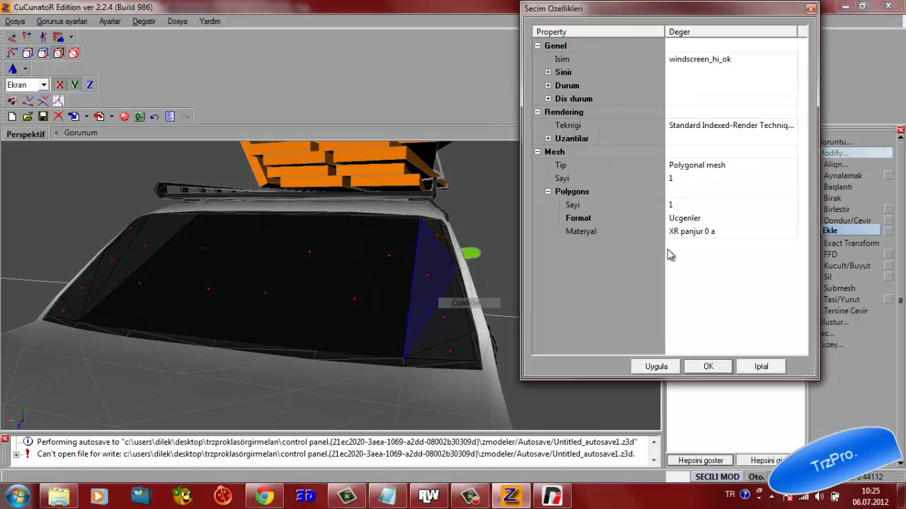
{"action": "left_click", "coordinate": [709, 237]}
{"action": "left_click", "coordinate": [710, 234]}
{"action": "left_click", "coordinate": [701, 423]}
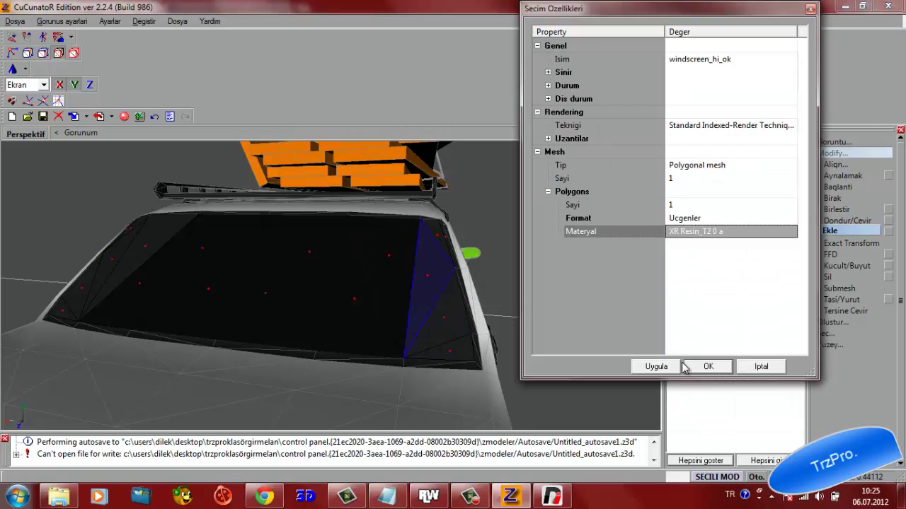
{"action": "left_click", "coordinate": [709, 367]}
Set the corner triangle of the window to XR Resin_T2 0 a.
{"action": "right_click", "coordinate": [443, 326]}
{"action": "left_click", "coordinate": [469, 347]}
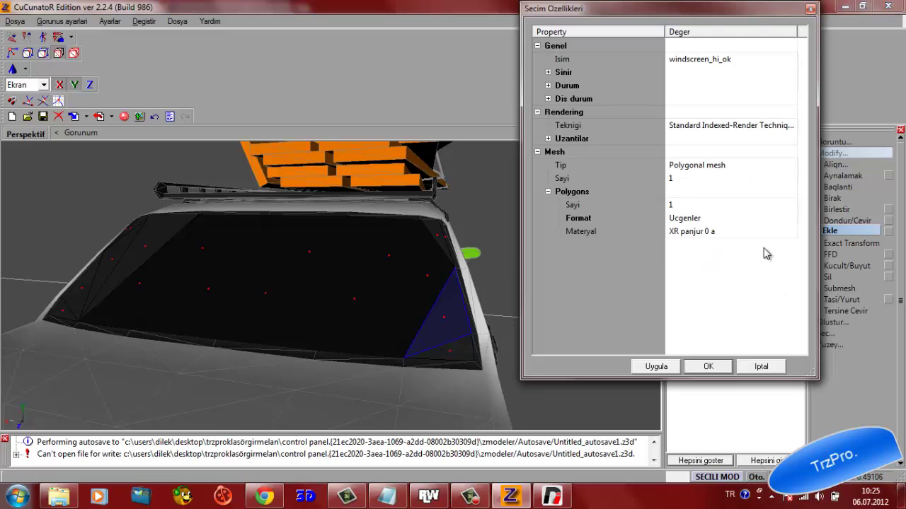
{"action": "left_click", "coordinate": [691, 233]}
{"action": "left_click", "coordinate": [707, 233]}
{"action": "left_click", "coordinate": [793, 293]}
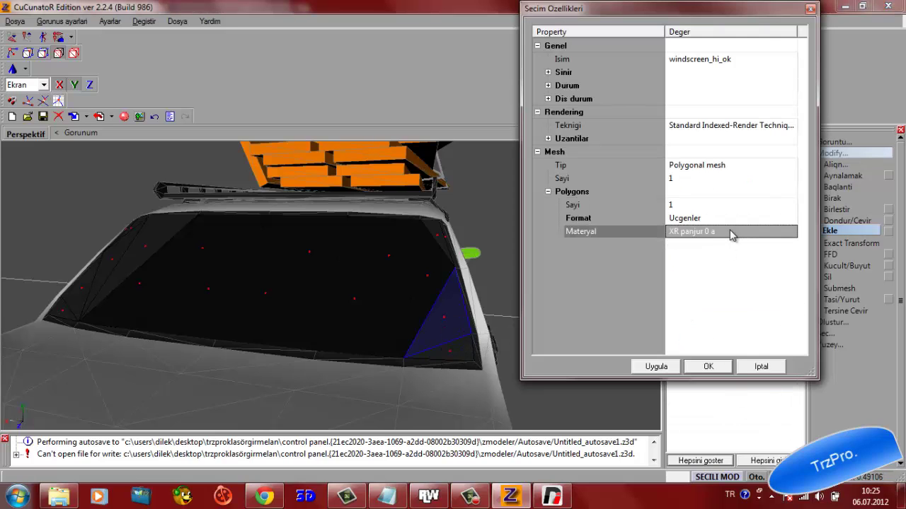
{"action": "left_click", "coordinate": [679, 234]}
{"action": "left_click", "coordinate": [694, 424]}
{"action": "left_click", "coordinate": [709, 367]}
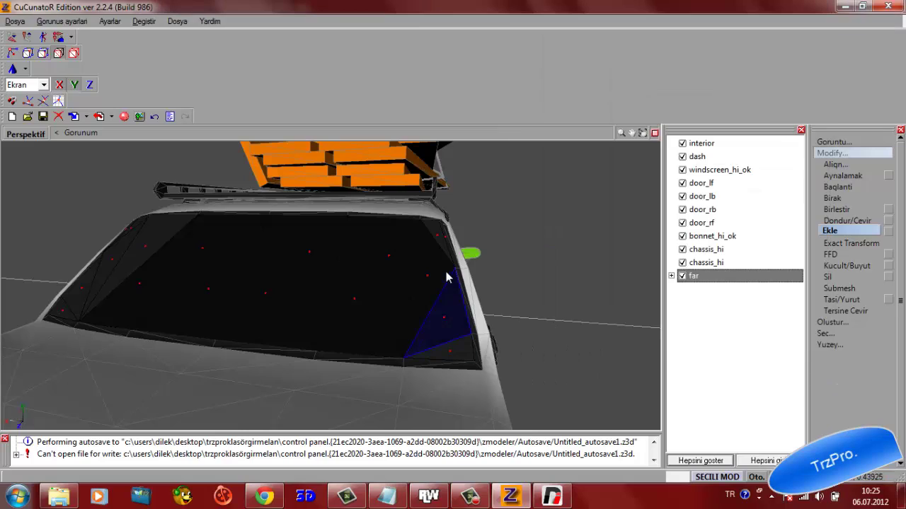
Give two more windscreen_hi_ok faces the XR Resin_T2 0 a material.
{"action": "right_click", "coordinate": [440, 241]}
{"action": "left_click", "coordinate": [466, 261]}
{"action": "left_click", "coordinate": [697, 233]}
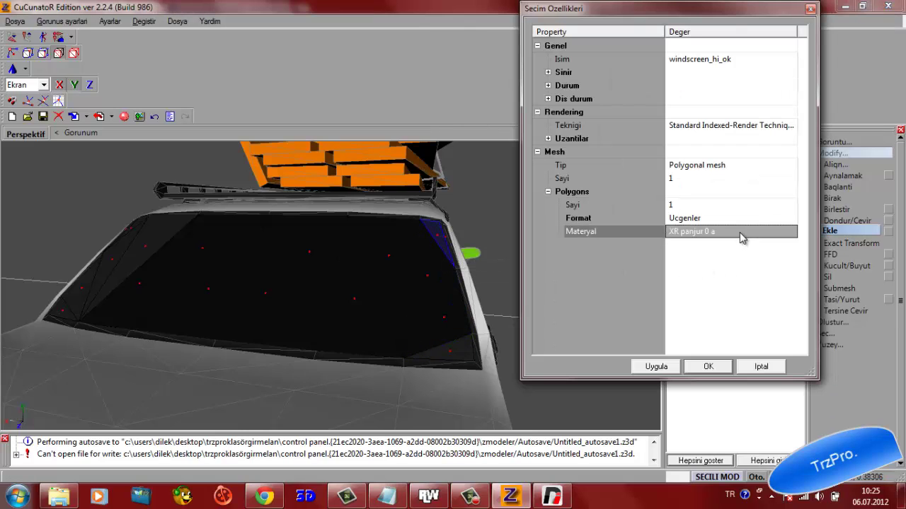
{"action": "left_click", "coordinate": [708, 233]}
{"action": "left_click", "coordinate": [693, 424]}
{"action": "left_click", "coordinate": [708, 367]}
{"action": "right_click", "coordinate": [451, 347]}
{"action": "left_click", "coordinate": [475, 376]}
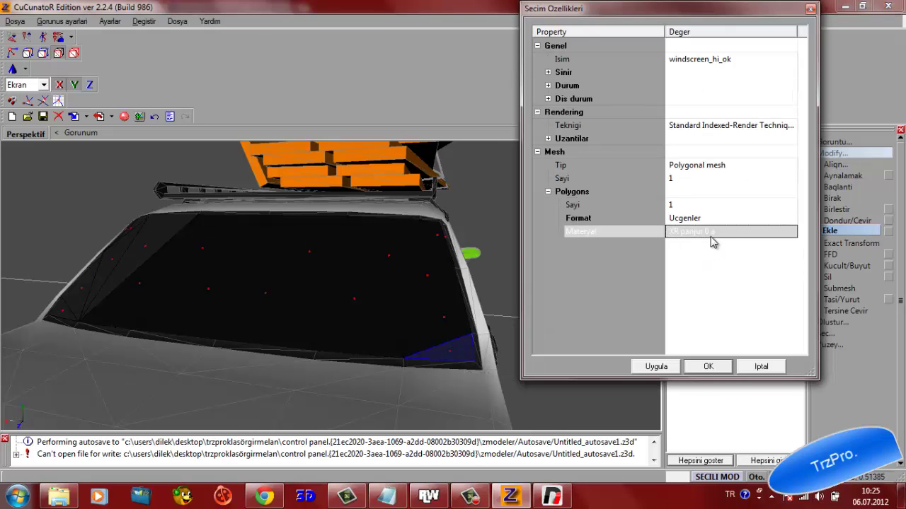
{"action": "left_click", "coordinate": [712, 233]}
{"action": "left_click", "coordinate": [790, 233]}
{"action": "left_click", "coordinate": [693, 425]}
{"action": "left_click", "coordinate": [708, 366]}
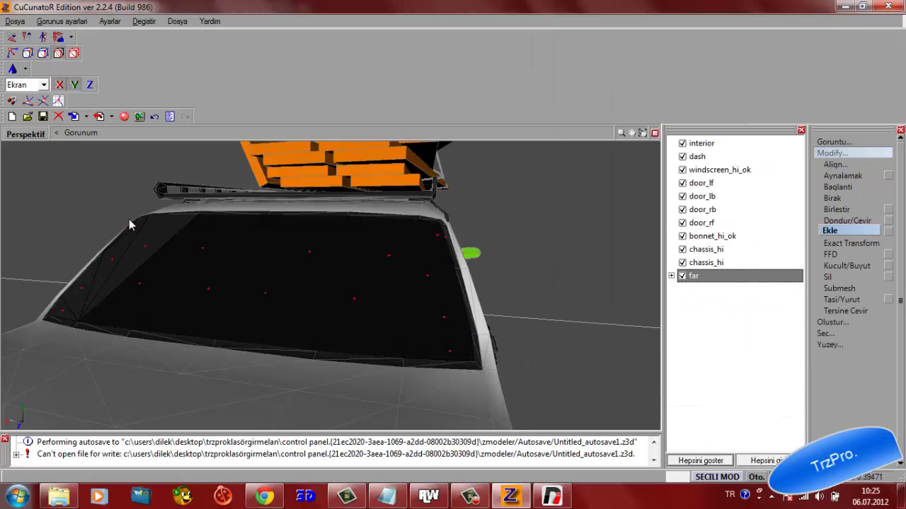
Set one more windscreen face to the XR Resin_T2 0 a glass material.
{"action": "left_click", "coordinate": [729, 231]}
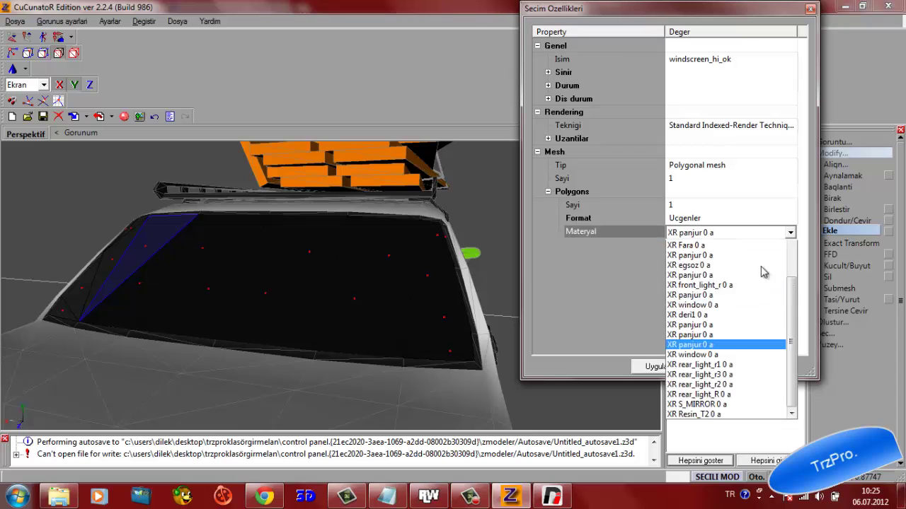
{"action": "scroll", "coordinate": [764, 269], "scroll_direction": "up", "scroll_amount": 1}
{"action": "left_click", "coordinate": [774, 413]}
{"action": "left_click", "coordinate": [708, 366]}
{"action": "middle_click_drag", "start_coordinate": [292, 312], "coordinate": [164, 282]}
Change a window face mistakenly set to XR S_MIRROR 0 a over to XR Resin_T2 0 a.
{"action": "right_click", "coordinate": [164, 277]}
{"action": "left_click", "coordinate": [184, 301]}
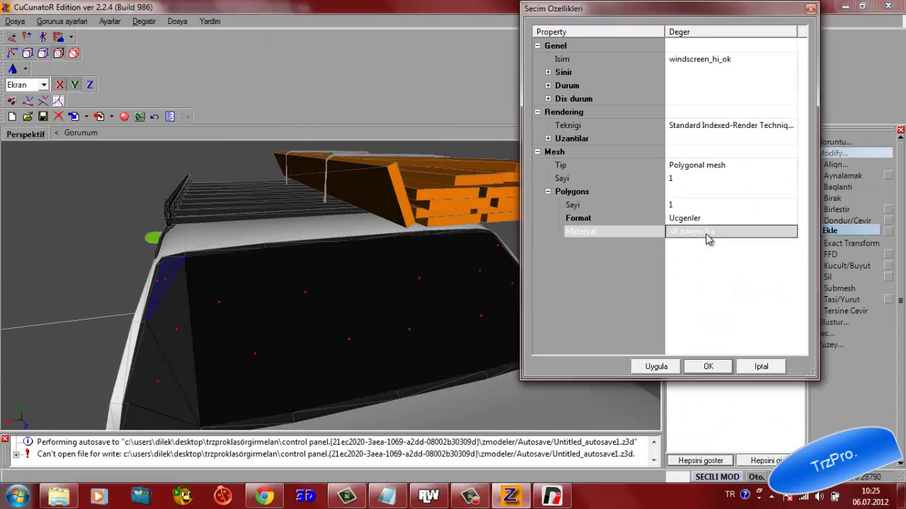
{"action": "left_click", "coordinate": [729, 232]}
{"action": "scroll", "coordinate": [792, 304], "scroll_direction": "down", "scroll_amount": 3}
{"action": "left_click", "coordinate": [698, 416]}
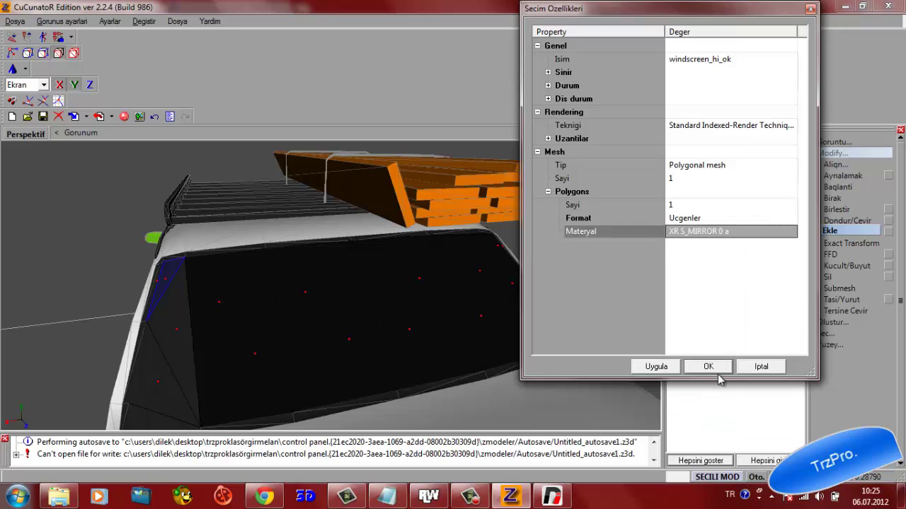
{"action": "left_click", "coordinate": [708, 233]}
{"action": "left_click", "coordinate": [695, 423]}
{"action": "left_click", "coordinate": [709, 367]}
Give the next two windscreen_hi_ok faces the XR Resin_T2 0 a material.
{"action": "right_click", "coordinate": [181, 328]}
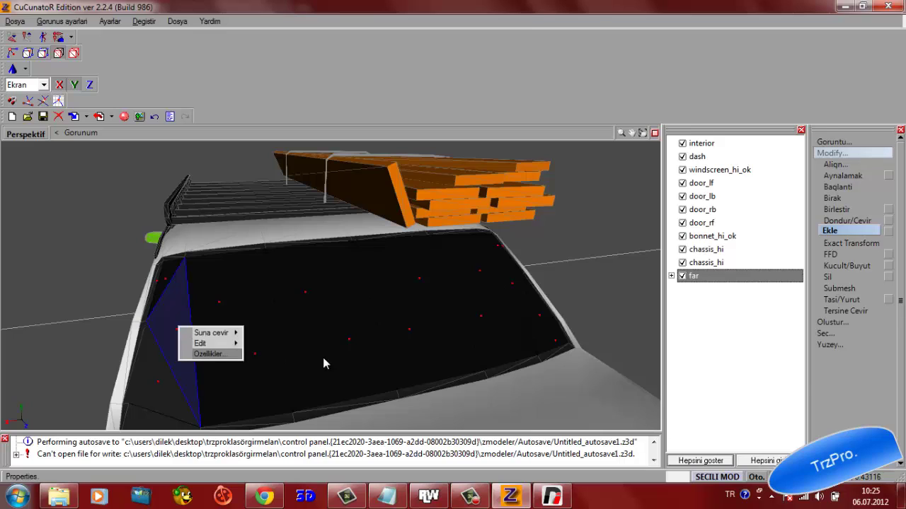
{"action": "left_click", "coordinate": [209, 354]}
{"action": "left_click", "coordinate": [707, 233]}
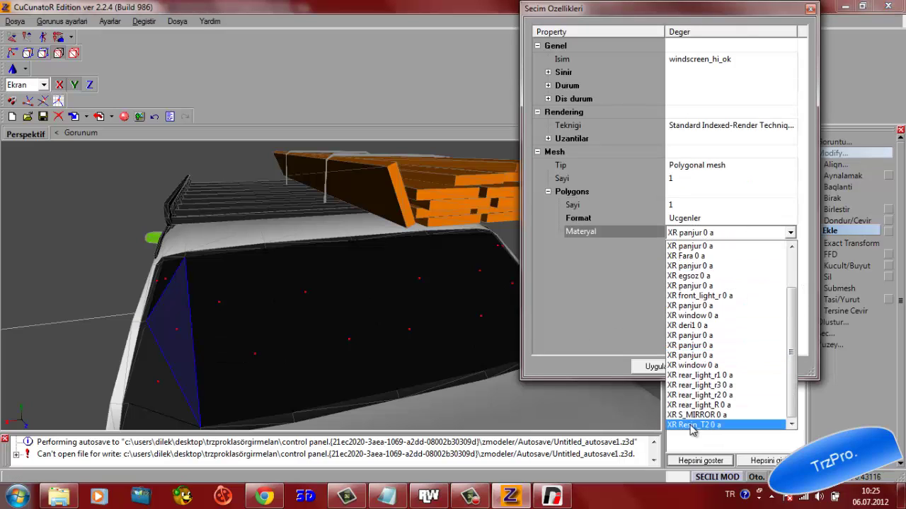
{"action": "left_click", "coordinate": [693, 425]}
{"action": "left_click", "coordinate": [707, 366]}
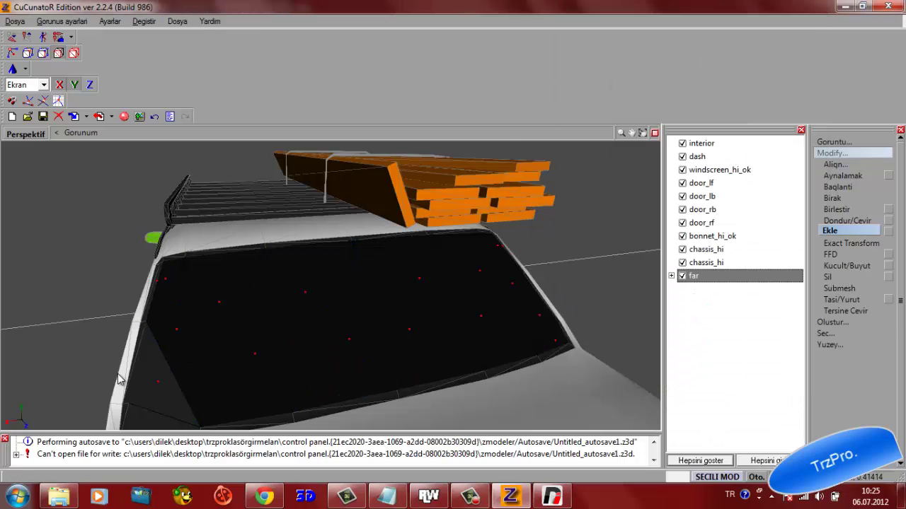
{"action": "right_click", "coordinate": [159, 383]}
{"action": "left_click", "coordinate": [187, 409]}
{"action": "left_click", "coordinate": [707, 232]}
{"action": "left_click", "coordinate": [791, 233]}
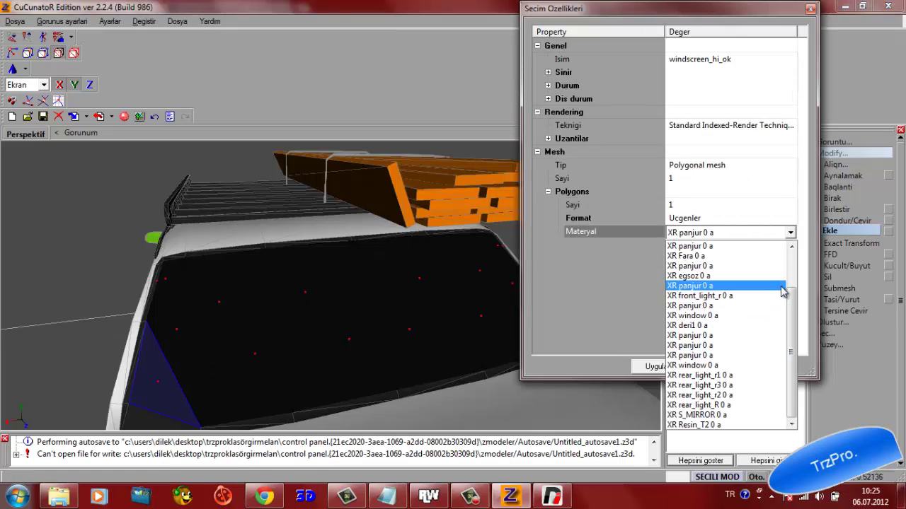
{"action": "left_click", "coordinate": [729, 425]}
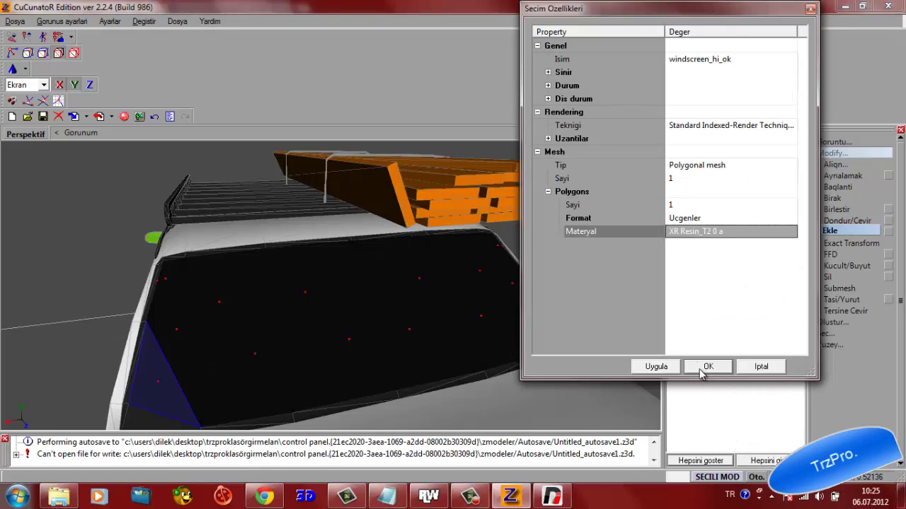
{"action": "left_click", "coordinate": [707, 367]}
{"action": "scroll", "coordinate": [242, 342], "scroll_direction": "up", "scroll_amount": 3}
Assign XR Resin_T2 0 a to a corner triangle of the windscreen.
{"action": "right_click", "coordinate": [183, 391]}
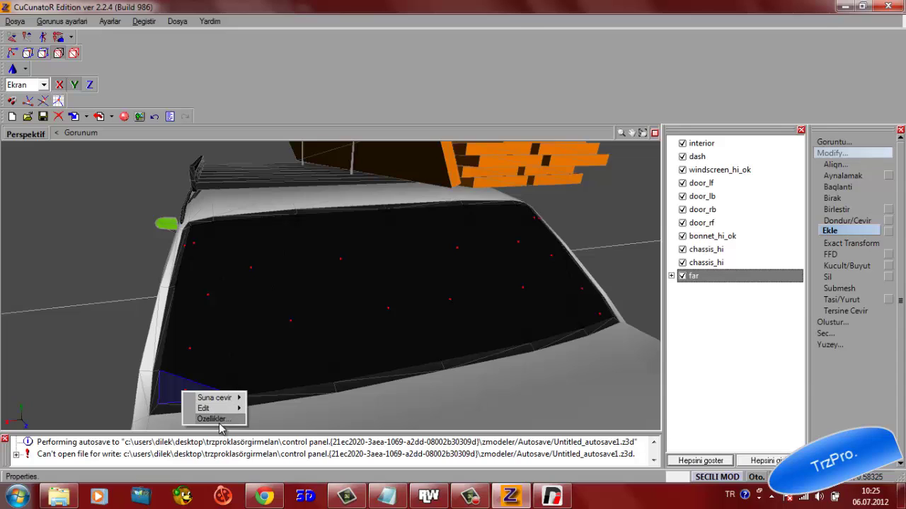
{"action": "left_click", "coordinate": [212, 419]}
{"action": "left_click", "coordinate": [729, 233]}
{"action": "left_click", "coordinate": [790, 233]}
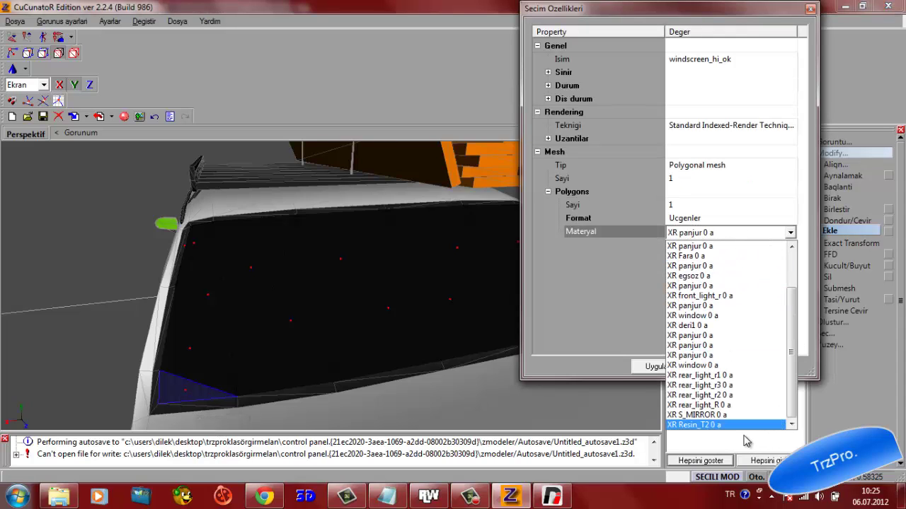
{"action": "left_click", "coordinate": [729, 424]}
{"action": "left_click", "coordinate": [707, 369]}
{"action": "middle_click_drag", "start_coordinate": [396, 312], "coordinate": [84, 306]}
Check another window face's current material in its properties without changing it.
{"action": "right_click", "coordinate": [72, 321]}
{"action": "left_click", "coordinate": [85, 326]}
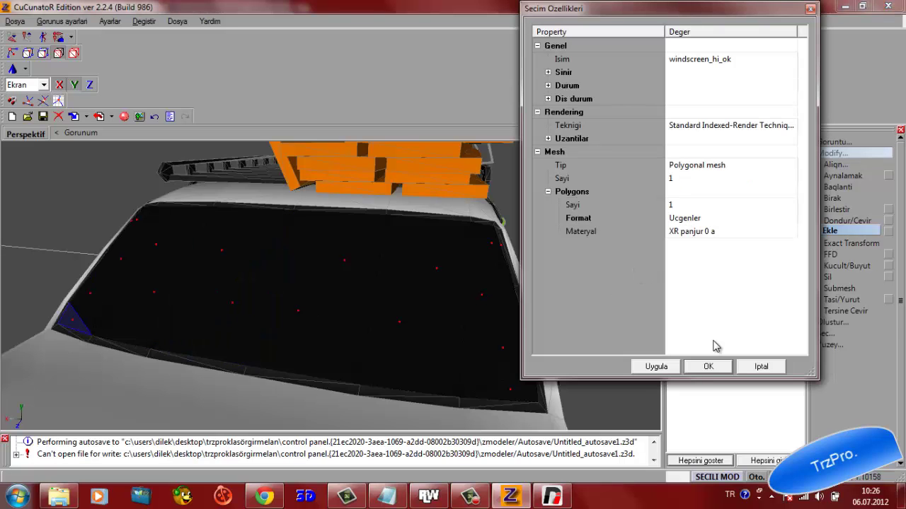
{"action": "left_click", "coordinate": [708, 369]}
{"action": "left_click", "coordinate": [380, 316]}
{"action": "middle_click_drag", "start_coordinate": [380, 316], "coordinate": [44, 292]}
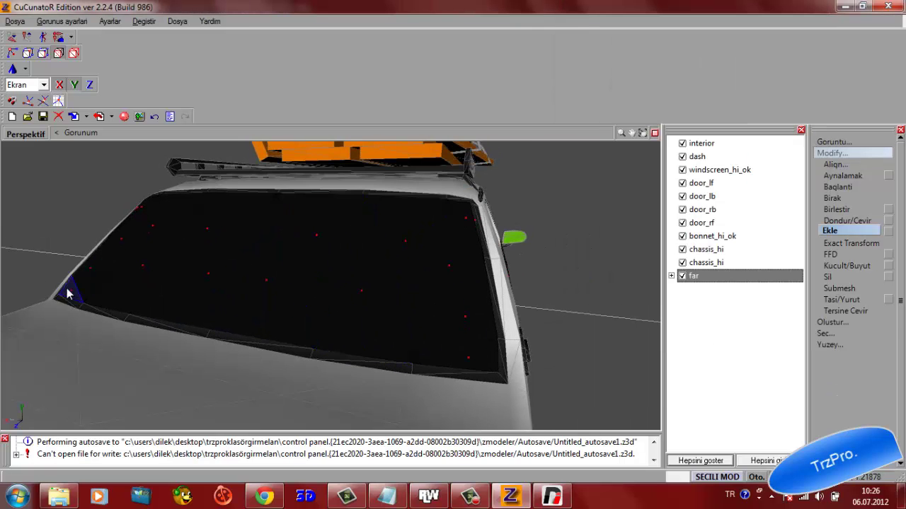
Set the last corner triangle to XR Resin_T2 0 a and view the whole car.
{"action": "right_click", "coordinate": [68, 293]}
{"action": "left_click", "coordinate": [92, 318]}
{"action": "left_click", "coordinate": [736, 233]}
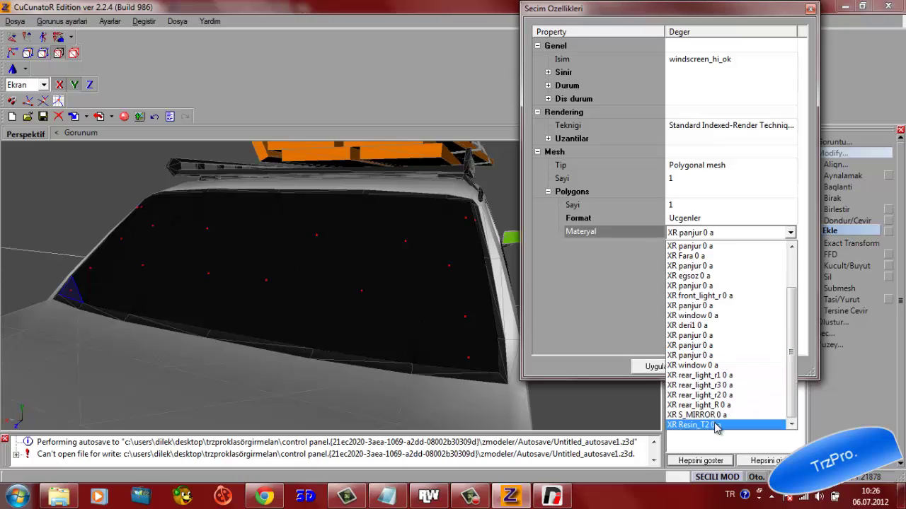
{"action": "left_click", "coordinate": [716, 424]}
{"action": "left_click", "coordinate": [707, 369]}
{"action": "middle_click_drag", "start_coordinate": [183, 295], "coordinate": [358, 282]}
{"action": "scroll", "coordinate": [369, 338], "scroll_direction": "down", "scroll_amount": 3}
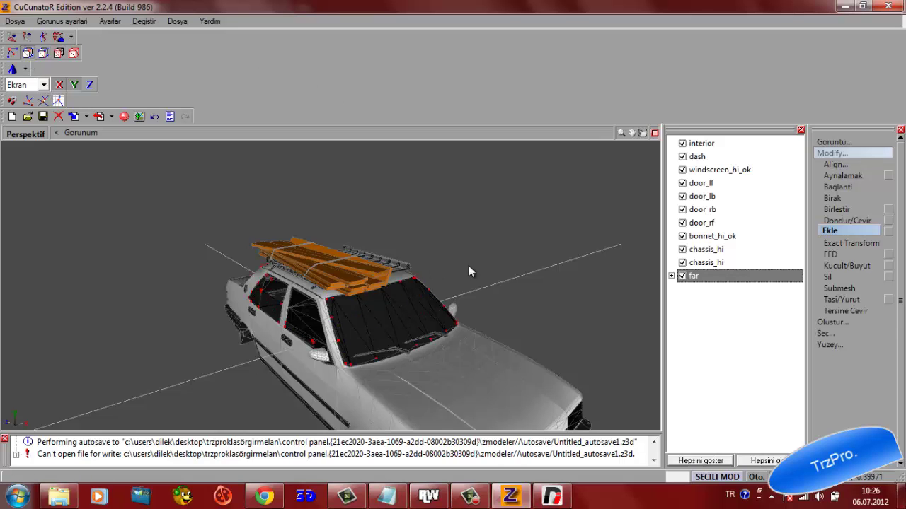
Append the line 'Şimdi Daha Basit Halini Yapıca' to the Notepad notes, then return to ZModeler.
{"action": "left_click", "coordinate": [386, 495]}
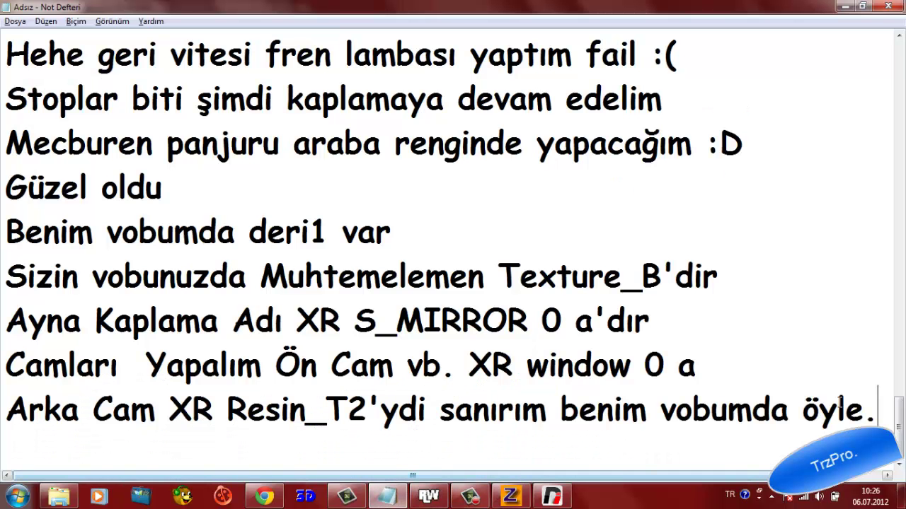
{"action": "left_click", "coordinate": [902, 439]}
{"action": "type", "text": "Şimdi "}
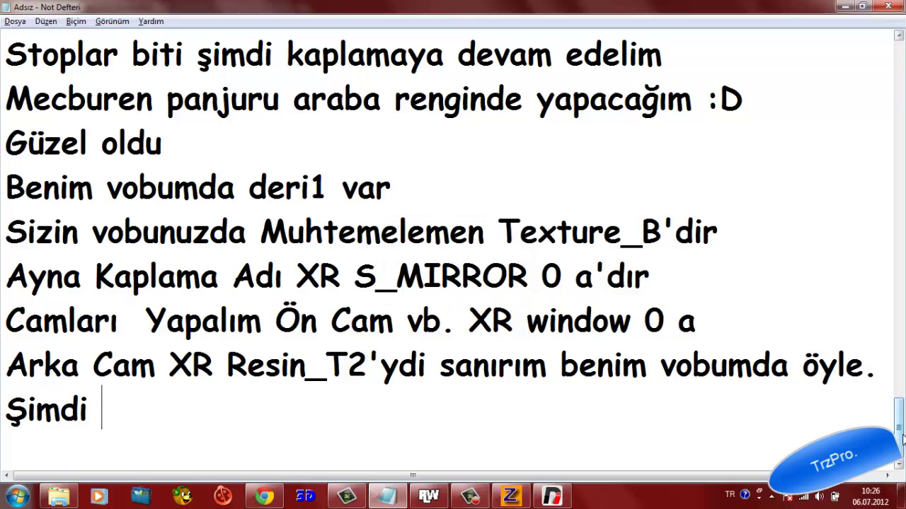
{"action": "type", "text": "Daha Basit "}
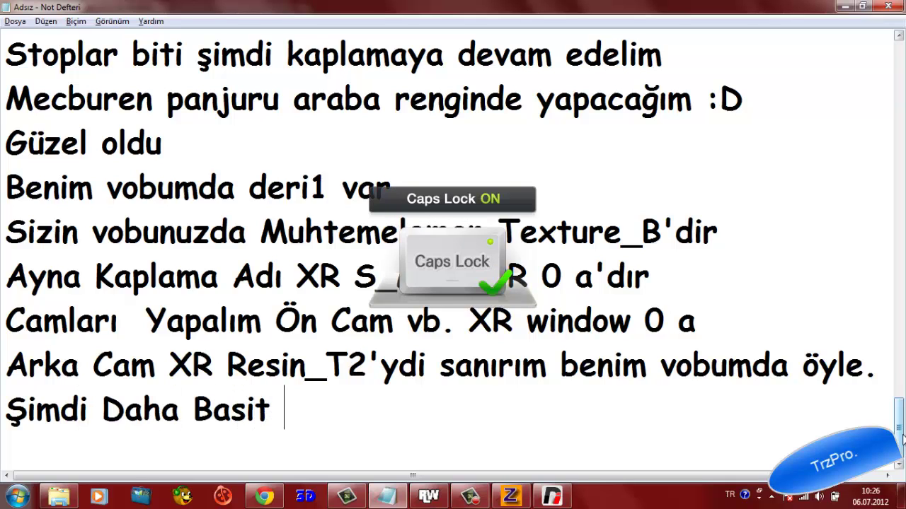
{"action": "type", "text": "Halini Yapıca"}
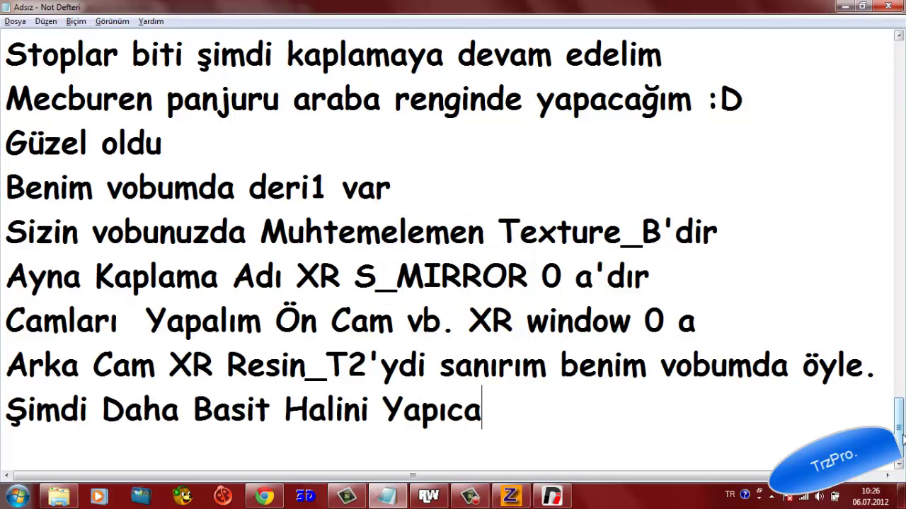
{"action": "key", "text": "alt+Tab"}
Lasso-select the windscreen_hi_ok side window faces in the enlarged side view and restrict editing to them.
{"action": "left_click", "coordinate": [655, 134]}
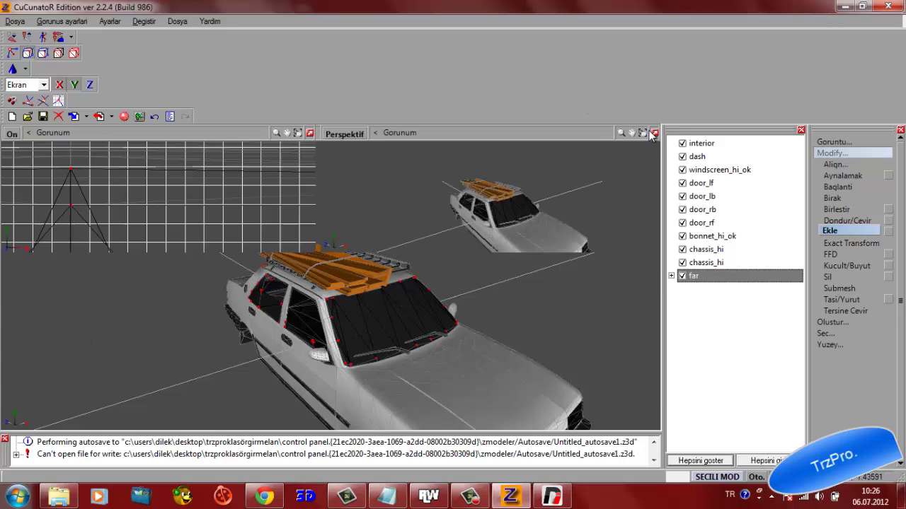
{"action": "left_click", "coordinate": [310, 266]}
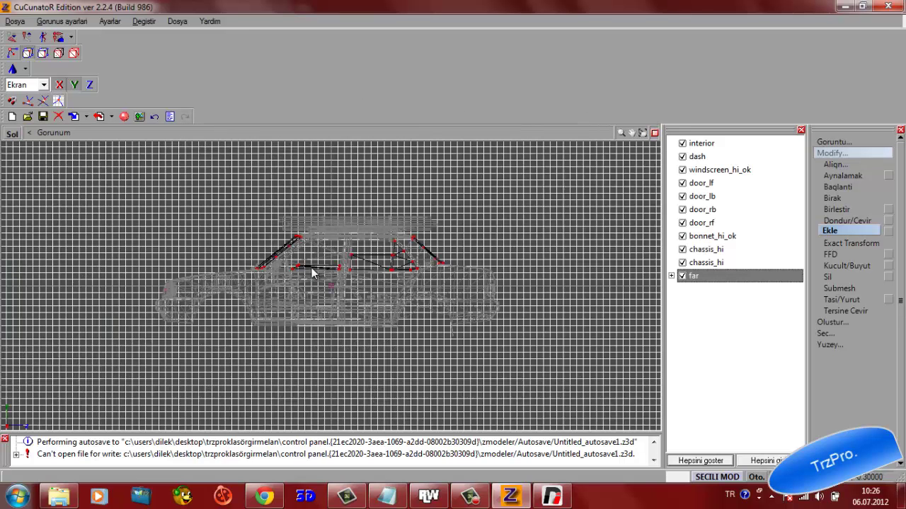
{"action": "scroll", "coordinate": [544, 303], "scroll_direction": "up", "scroll_amount": 8}
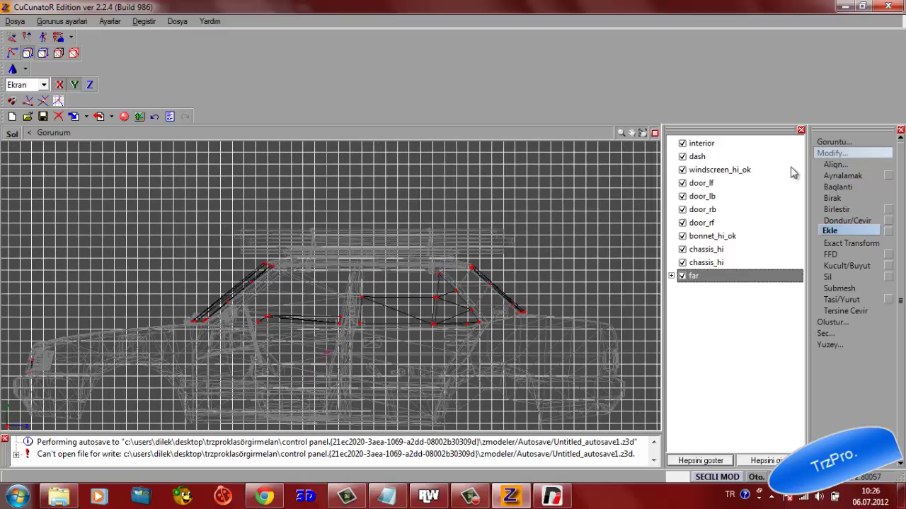
{"action": "left_click", "coordinate": [825, 333]}
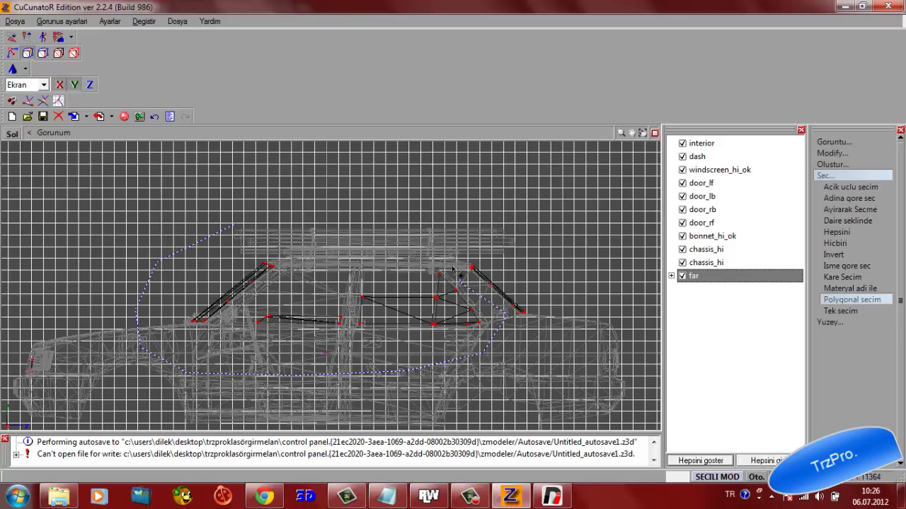
{"action": "left_click", "coordinate": [231, 226]}
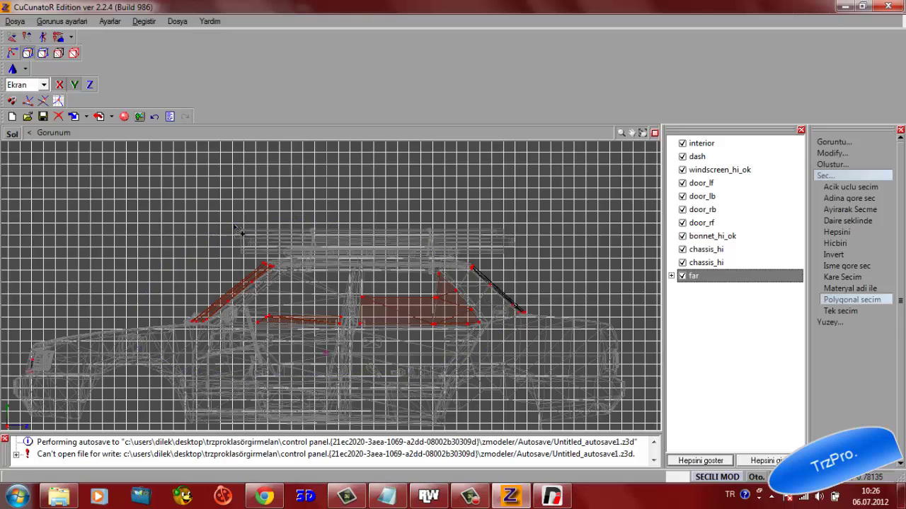
{"action": "left_click", "coordinate": [827, 175]}
{"action": "left_click", "coordinate": [717, 477]}
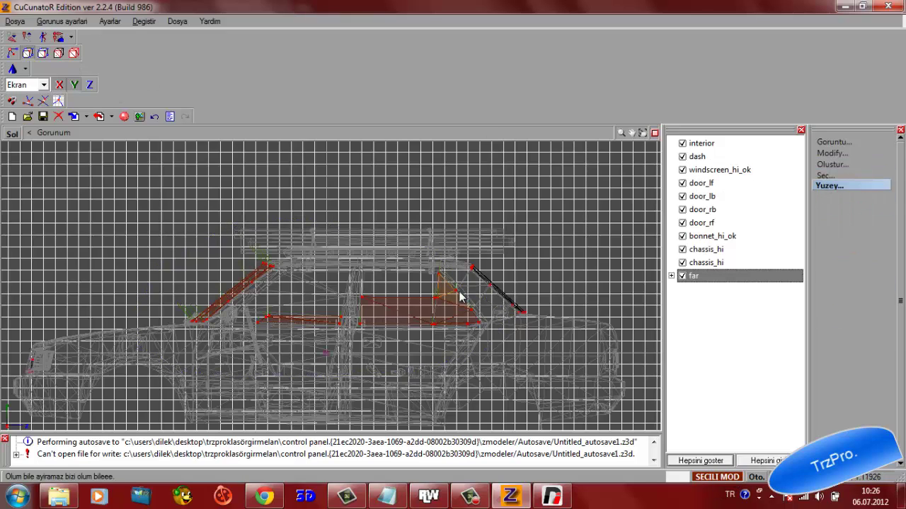
In Ozellikleri, set the selected polygons' Materyal to a different material from the list and confirm.
{"action": "right_click", "coordinate": [439, 276]}
{"action": "left_click", "coordinate": [464, 302]}
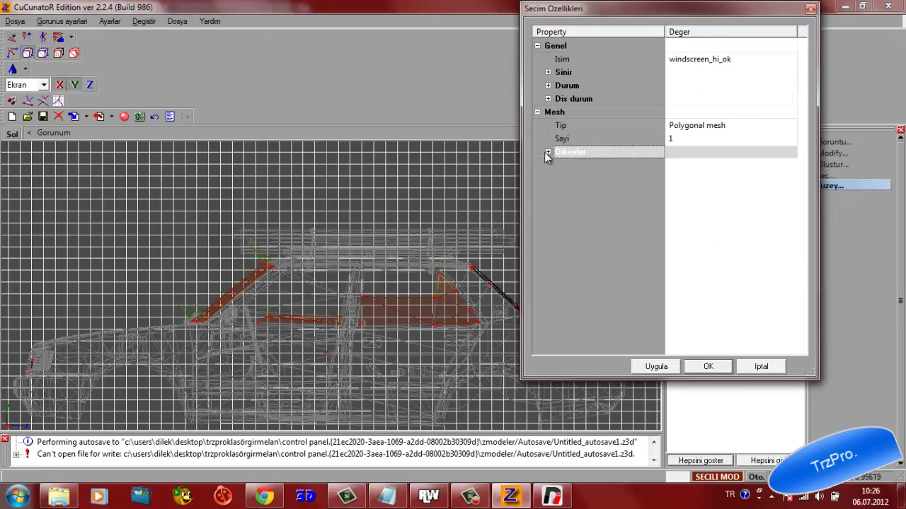
{"action": "left_click", "coordinate": [761, 367]}
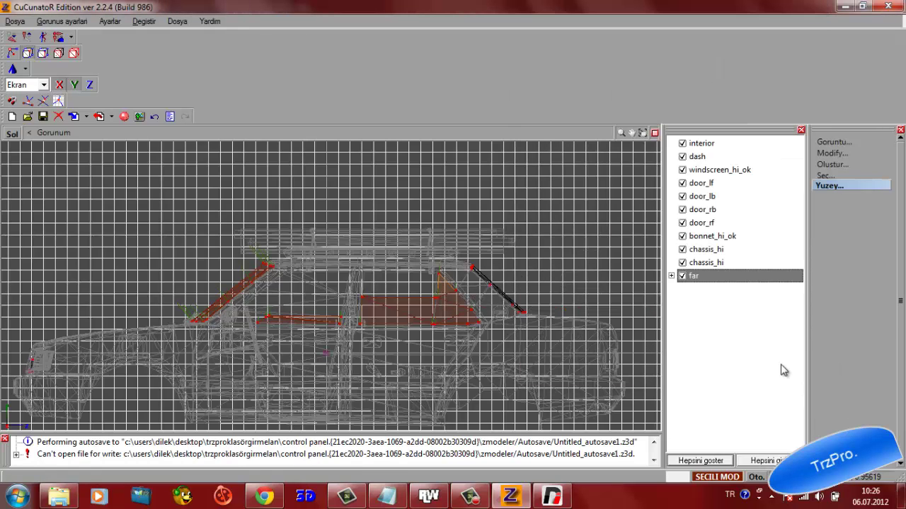
{"action": "right_click", "coordinate": [417, 285]}
{"action": "left_click", "coordinate": [445, 304]}
{"action": "left_click", "coordinate": [550, 193]}
{"action": "left_click", "coordinate": [549, 193]}
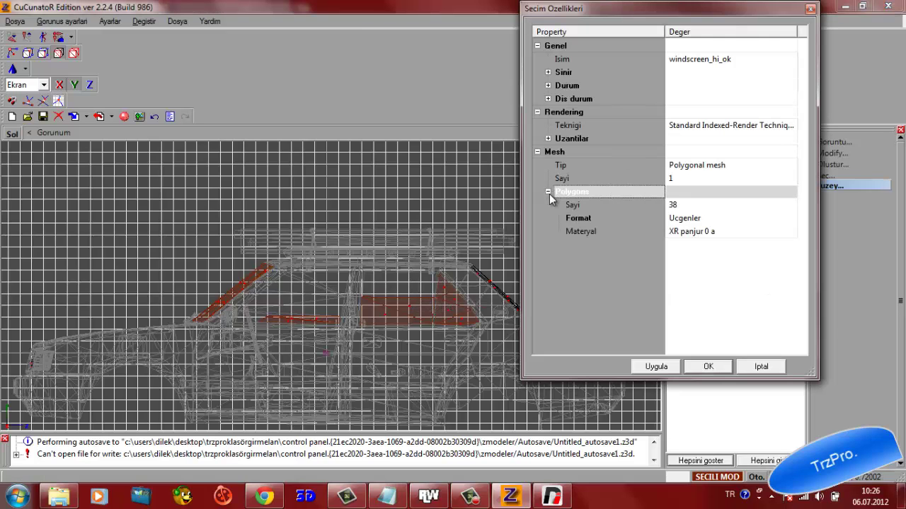
{"action": "left_click", "coordinate": [689, 233]}
{"action": "left_click", "coordinate": [791, 233]}
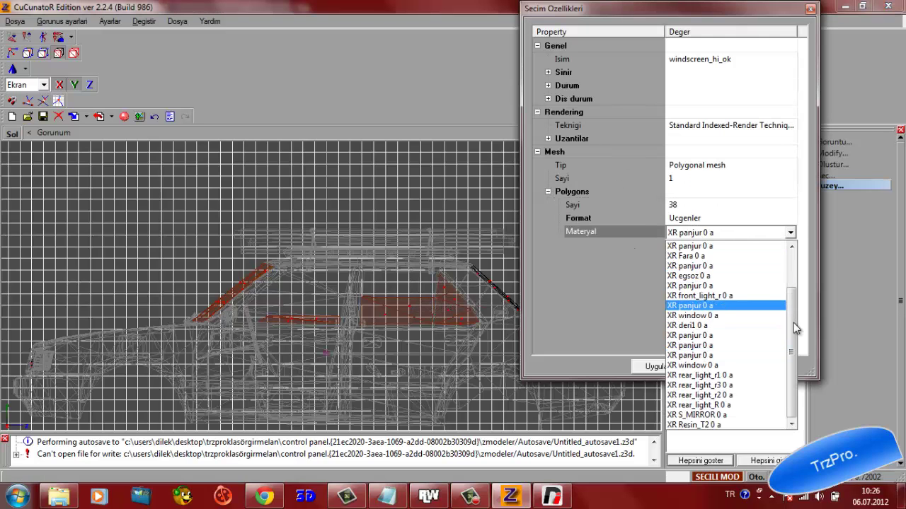
{"action": "left_click_drag", "start_coordinate": [793, 322], "coordinate": [787, 302]}
{"action": "left_click", "coordinate": [748, 344]}
{"action": "left_click", "coordinate": [717, 370]}
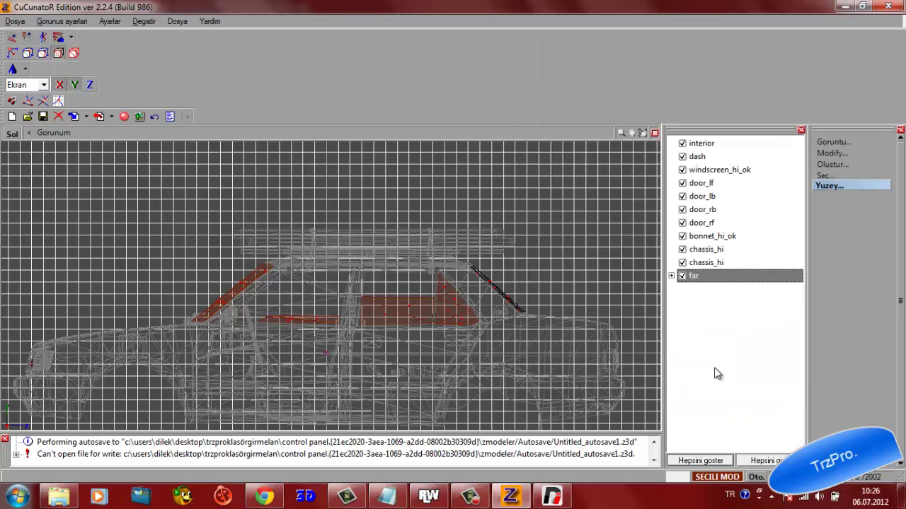
Return to four views and inspect the XR Resin_T2 0 a material in the material editor.
{"action": "left_click", "coordinate": [654, 133]}
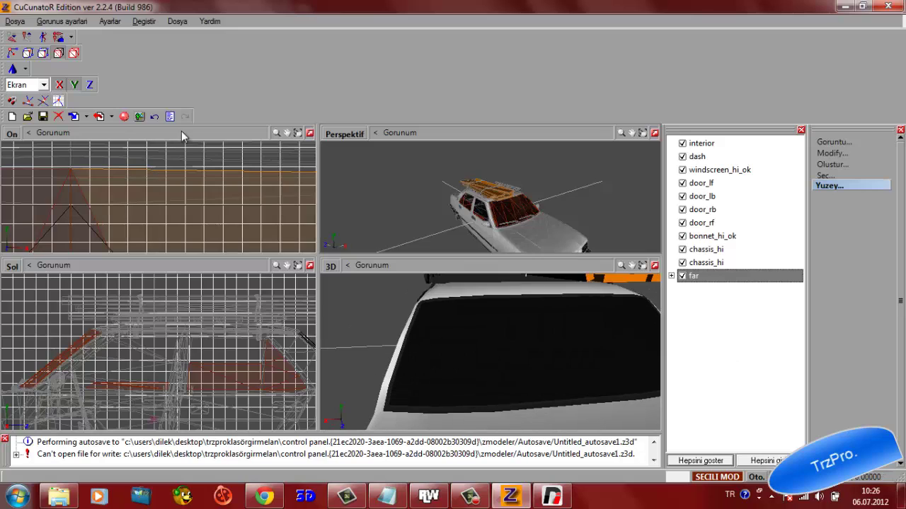
{"action": "left_click", "coordinate": [124, 116]}
{"action": "scroll", "coordinate": [814, 121], "scroll_direction": "down", "scroll_amount": 5}
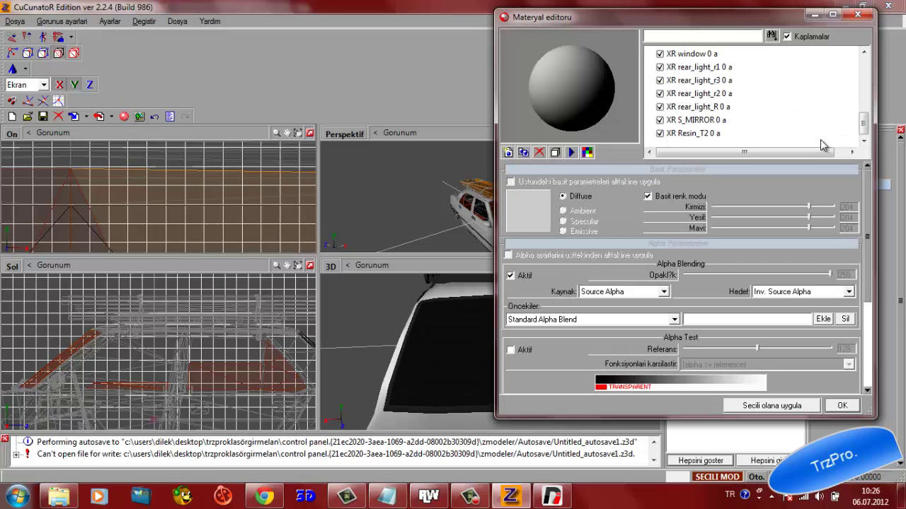
{"action": "left_click", "coordinate": [819, 134]}
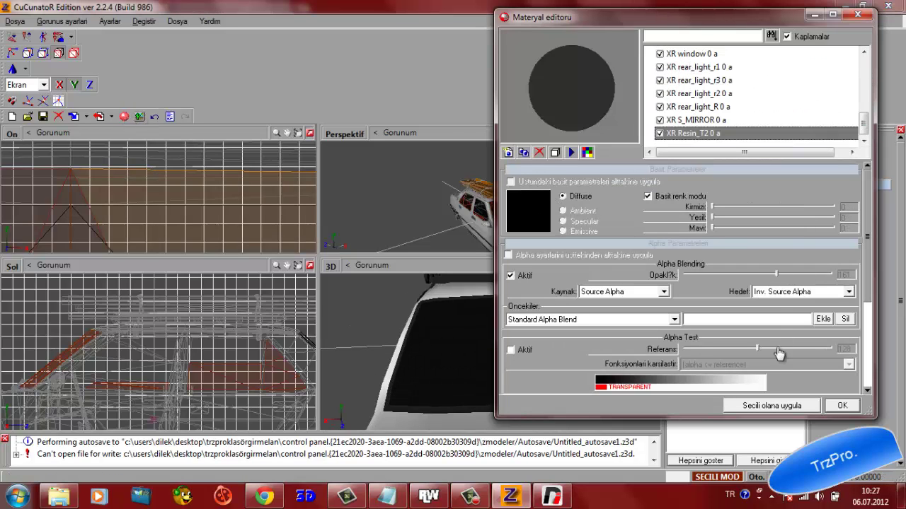
{"action": "left_click", "coordinate": [842, 406]}
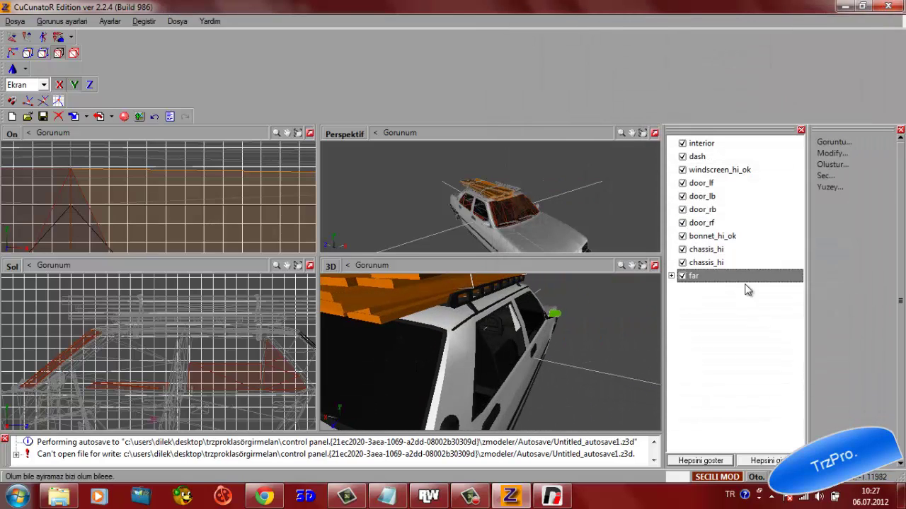
Drag both ön farlar children out of the far group to the root of the object list.
{"action": "left_click", "coordinate": [671, 276]}
{"action": "left_click", "coordinate": [729, 290]}
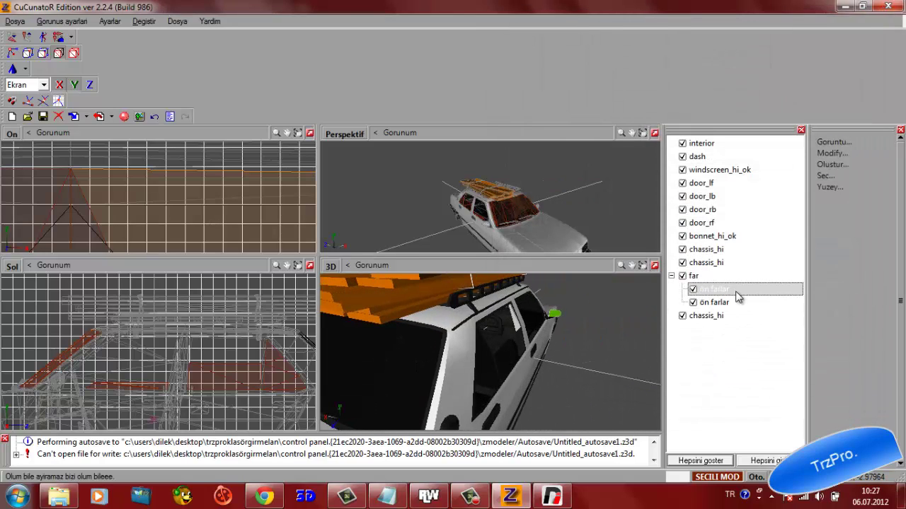
{"action": "left_click_drag", "start_coordinate": [736, 297], "coordinate": [717, 418]}
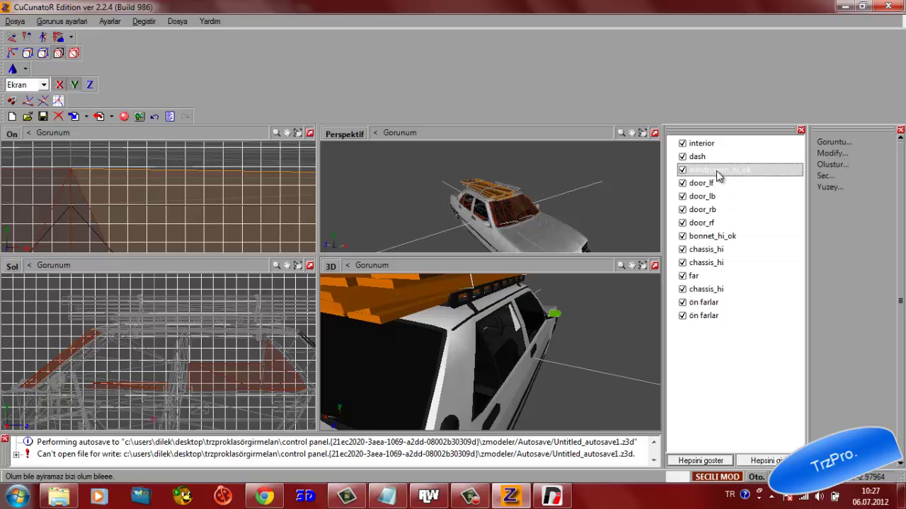
{"action": "left_click_drag", "start_coordinate": [717, 176], "coordinate": [540, 356]}
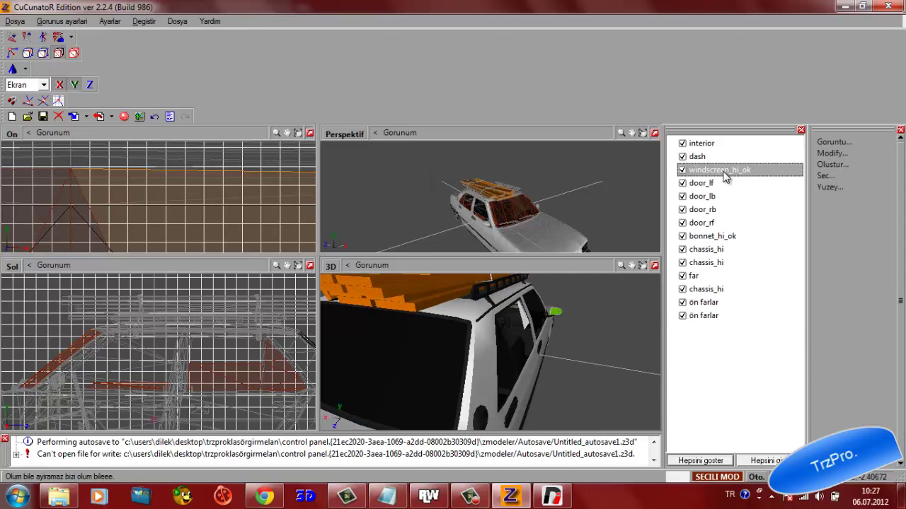
{"action": "left_click_drag", "start_coordinate": [725, 177], "coordinate": [707, 328]}
{"action": "left_click_drag", "start_coordinate": [567, 336], "coordinate": [493, 304]}
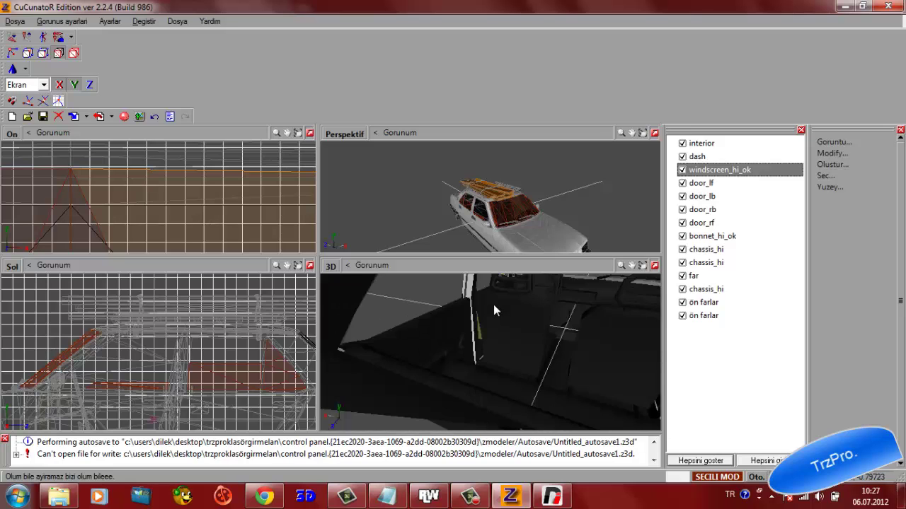
{"action": "scroll", "coordinate": [494, 304], "scroll_direction": "down", "scroll_amount": 2}
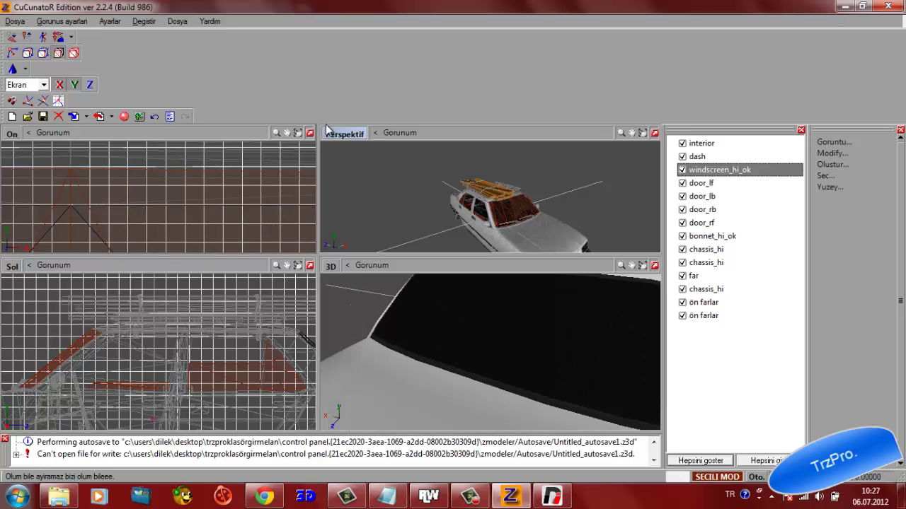
Attempt freehand outline selections of the windscreen polygons in the enlarged side view.
{"action": "left_click", "coordinate": [310, 266]}
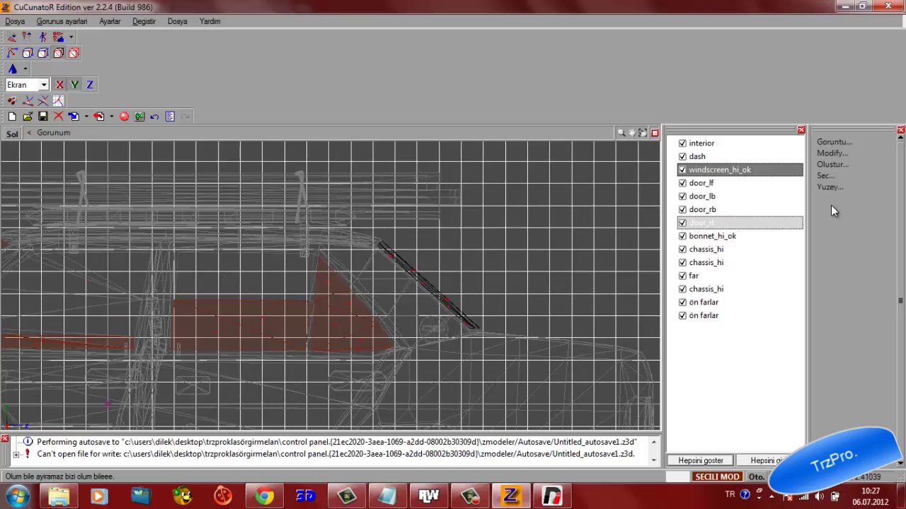
{"action": "left_click", "coordinate": [840, 188]}
{"action": "left_click", "coordinate": [852, 177]}
{"action": "left_click", "coordinate": [851, 298]}
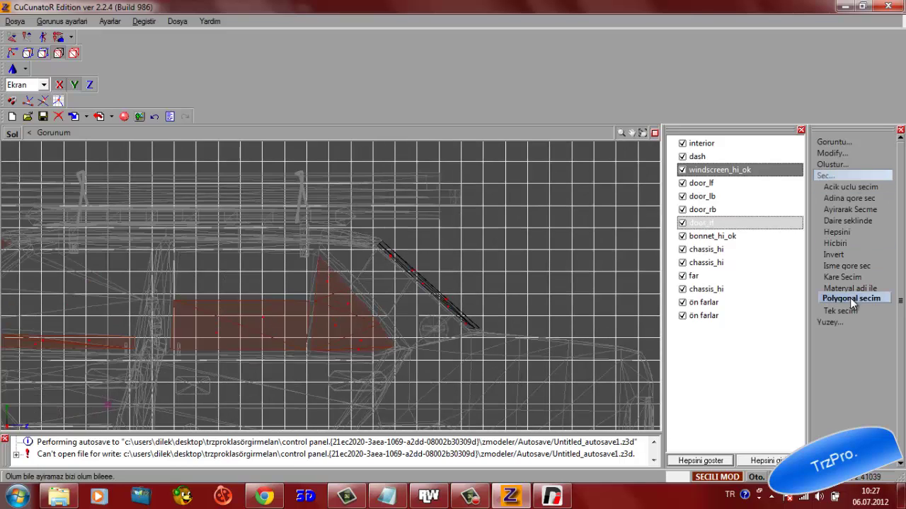
{"action": "left_click", "coordinate": [585, 328]}
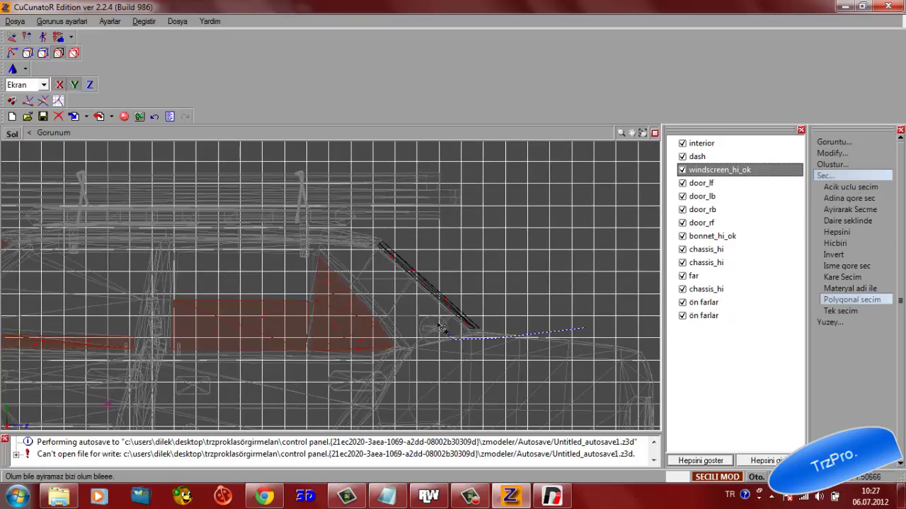
{"action": "left_click", "coordinate": [581, 329]}
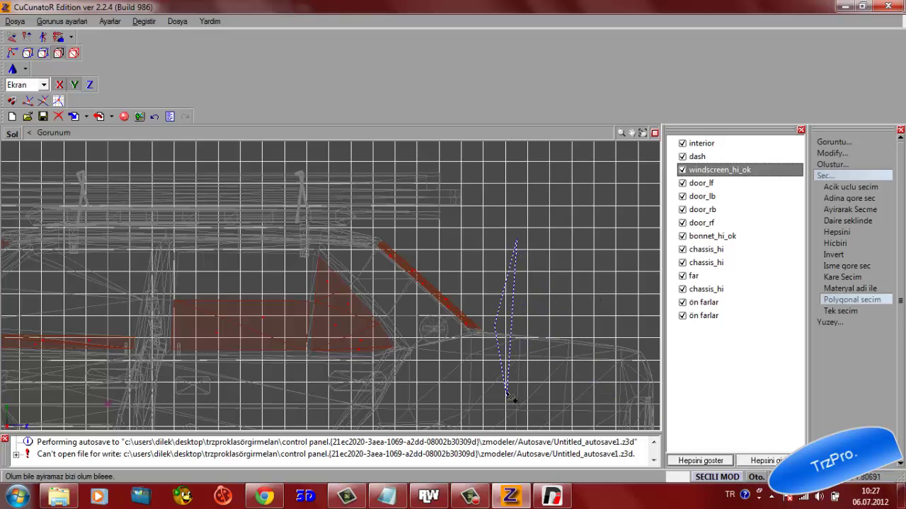
{"action": "left_click", "coordinate": [559, 351]}
{"action": "left_click", "coordinate": [74, 52]}
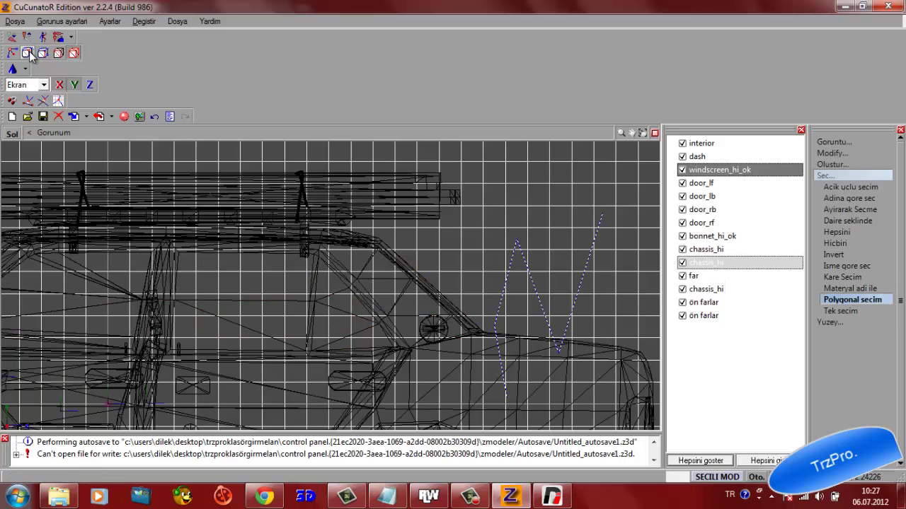
{"action": "left_click", "coordinate": [508, 402]}
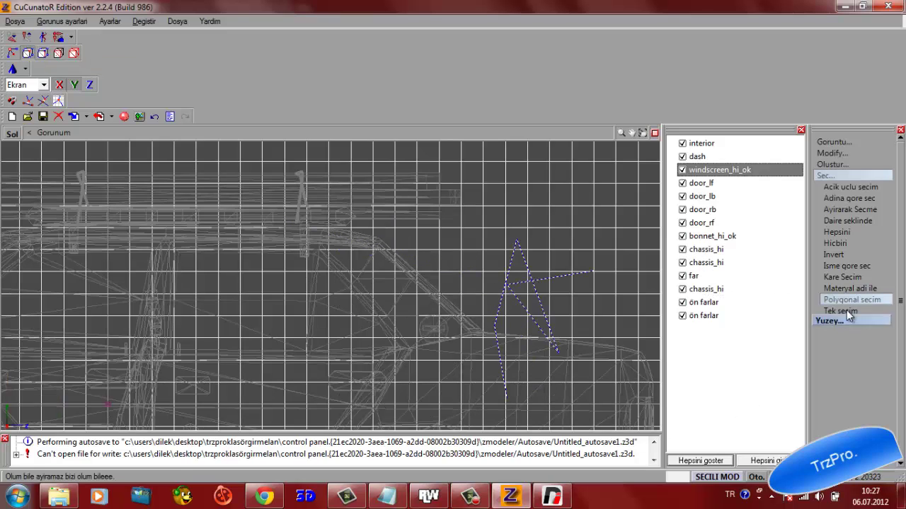
Make windscreen_hi_ok the edited object and outline-select its faces.
{"action": "left_click", "coordinate": [841, 277]}
{"action": "left_click", "coordinate": [706, 262]}
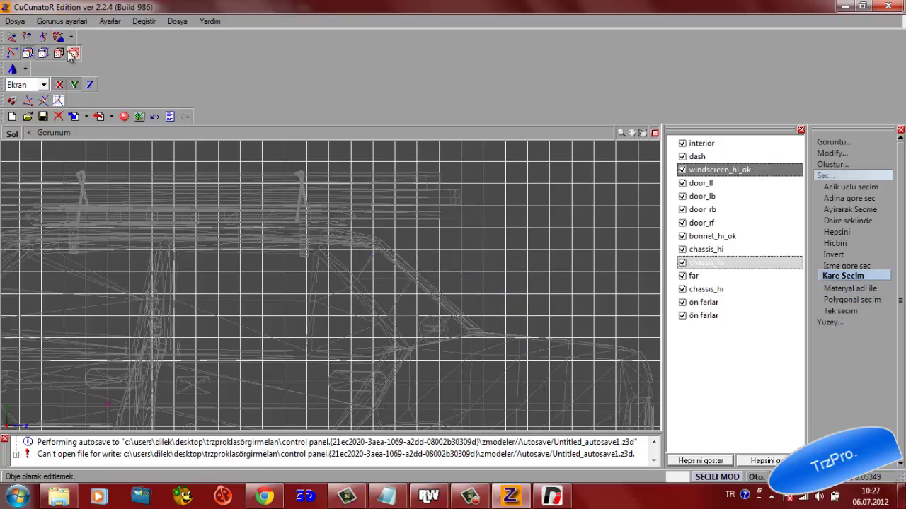
{"action": "left_click", "coordinate": [505, 370]}
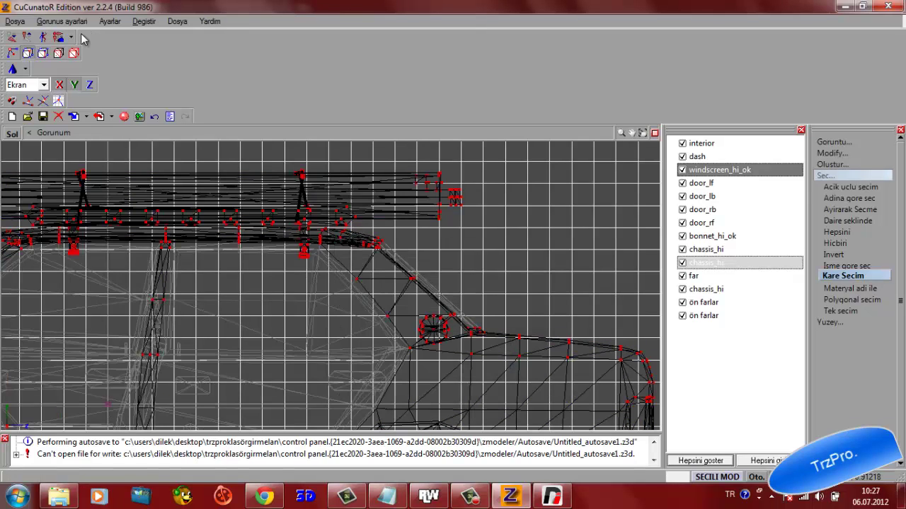
{"action": "left_click", "coordinate": [269, 279]}
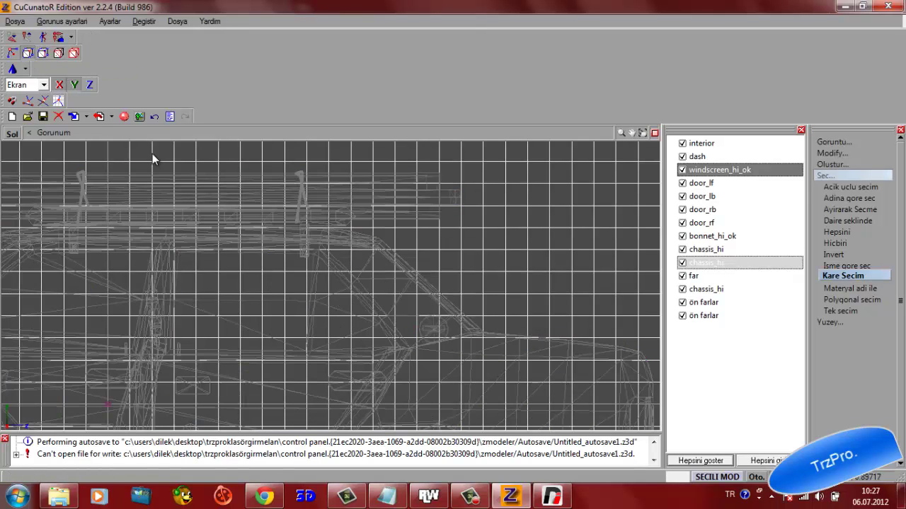
{"action": "left_click", "coordinate": [74, 54]}
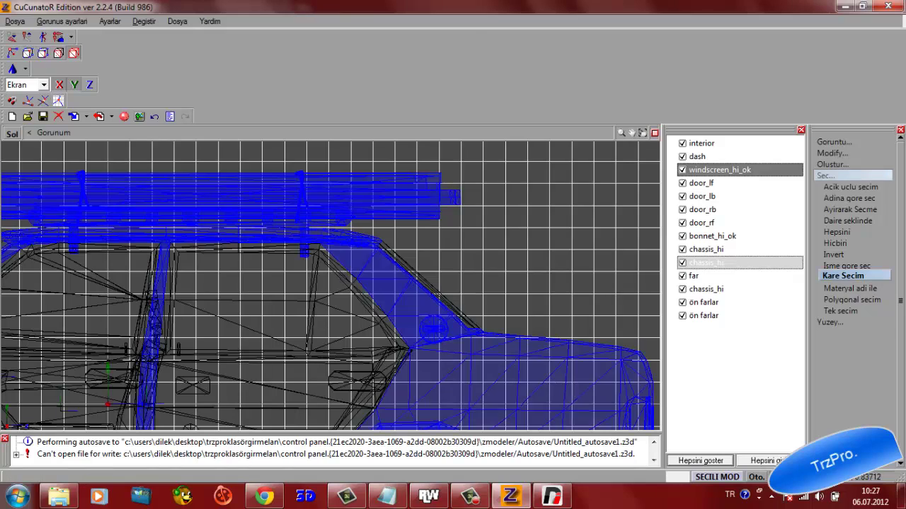
{"action": "left_click", "coordinate": [27, 53]}
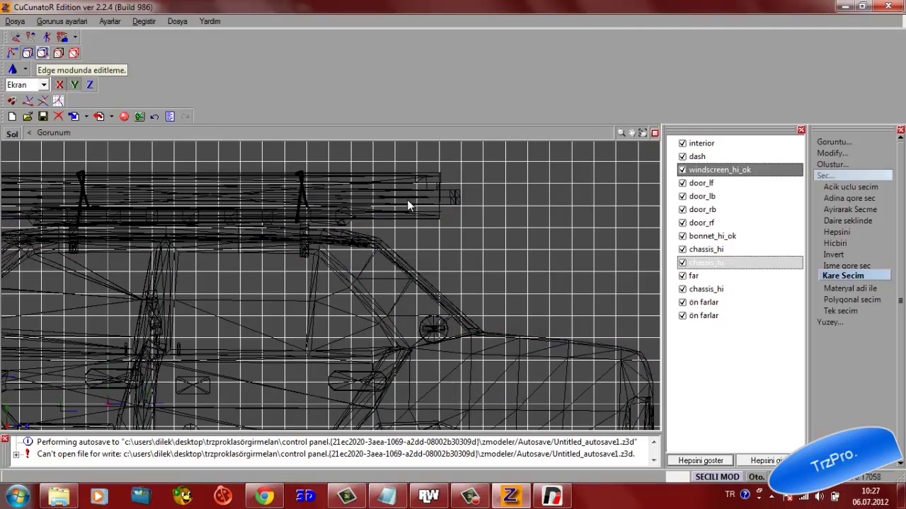
{"action": "left_click", "coordinate": [406, 266]}
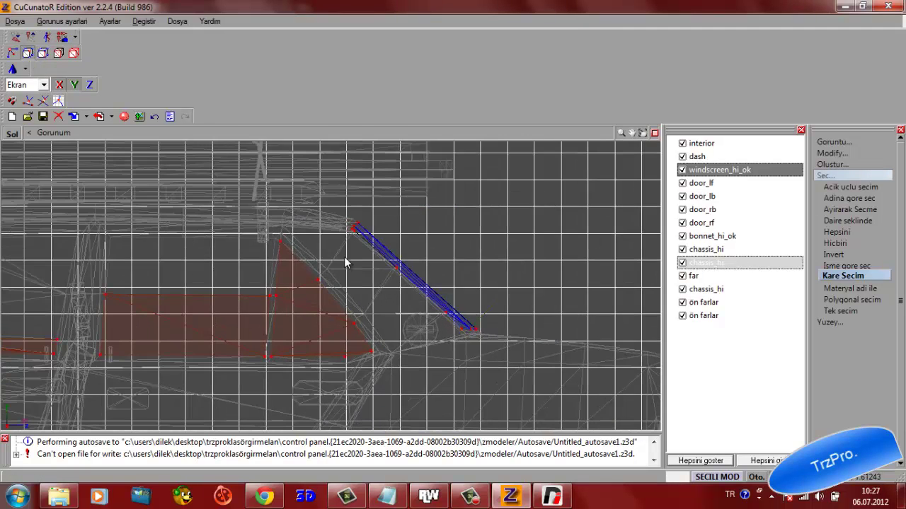
{"action": "left_click", "coordinate": [764, 450]}
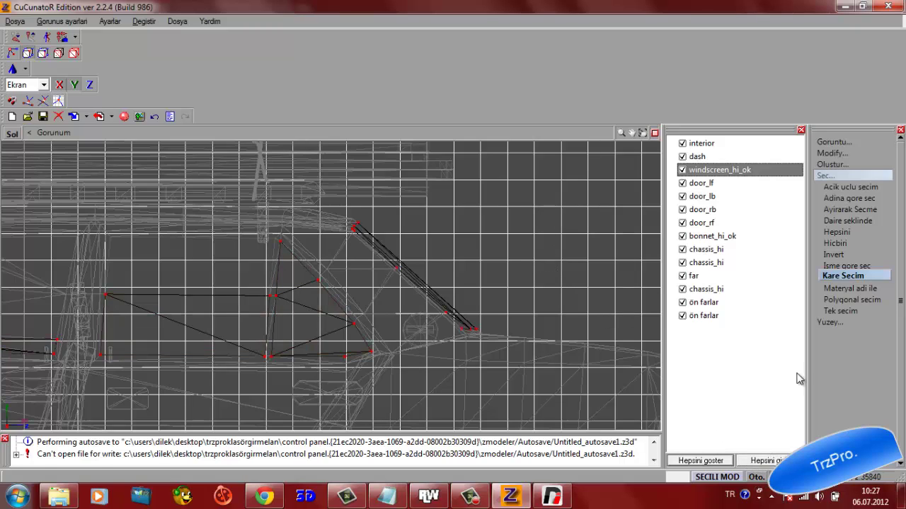
{"action": "left_click", "coordinate": [851, 300]}
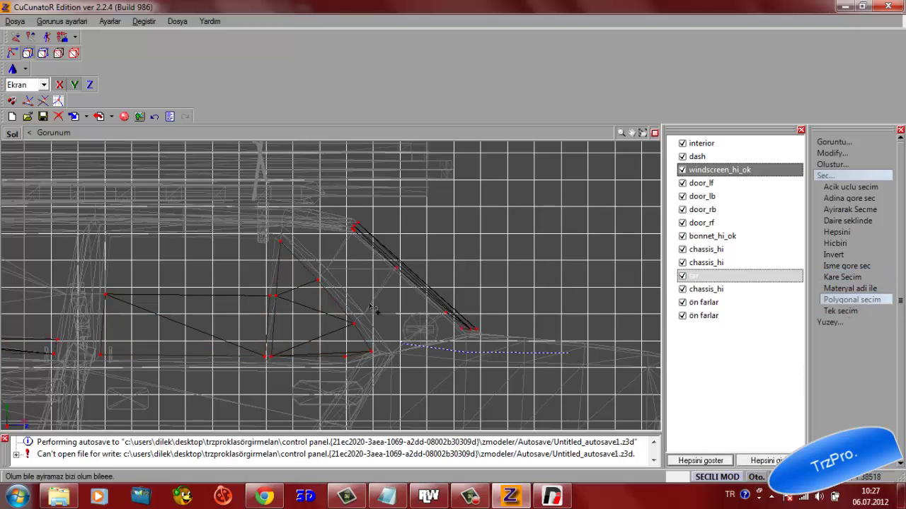
{"action": "left_click", "coordinate": [572, 357]}
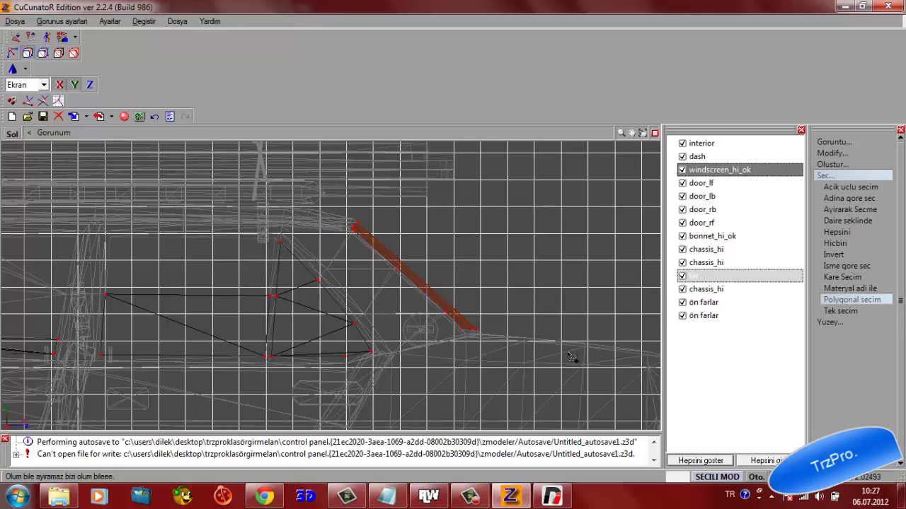
{"action": "left_click", "coordinate": [73, 53]}
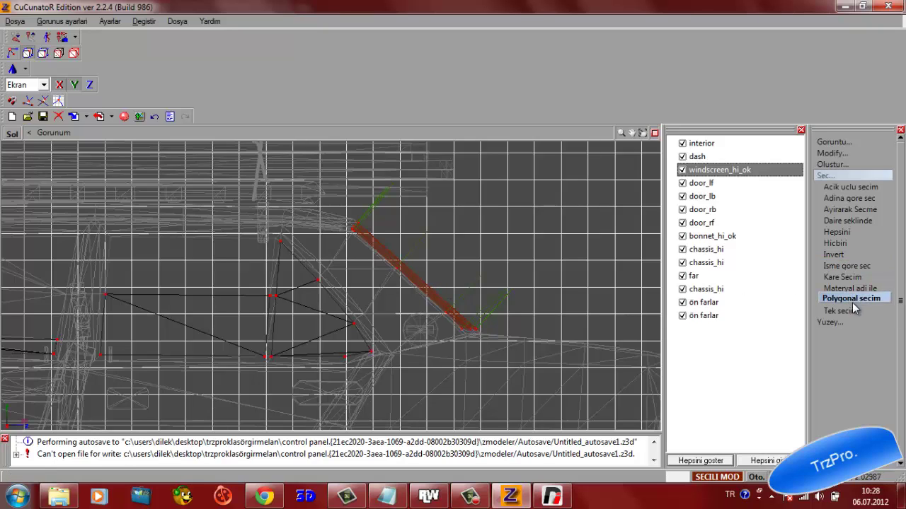
Check the windscreen selection's vertex format in its properties, closing without changes.
{"action": "right_click", "coordinate": [527, 284]}
{"action": "left_click", "coordinate": [569, 314]}
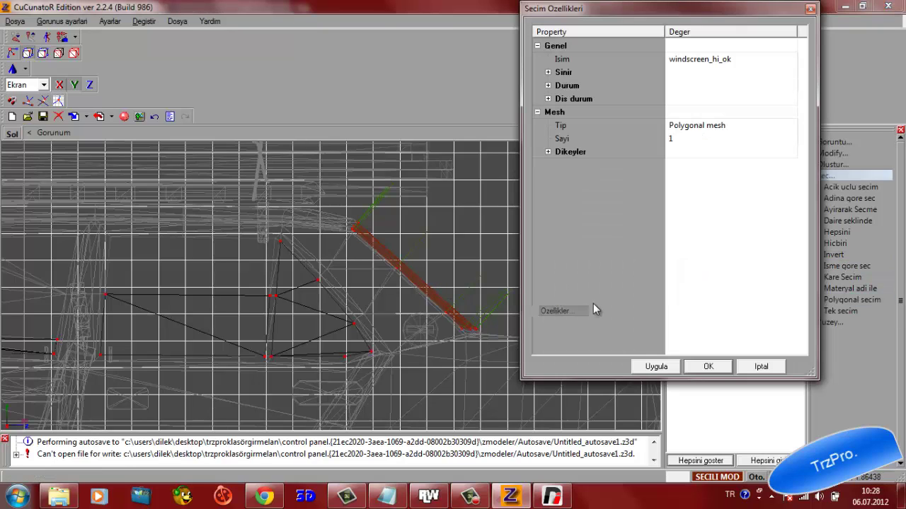
{"action": "left_click", "coordinate": [548, 152]}
{"action": "left_click", "coordinate": [558, 178]}
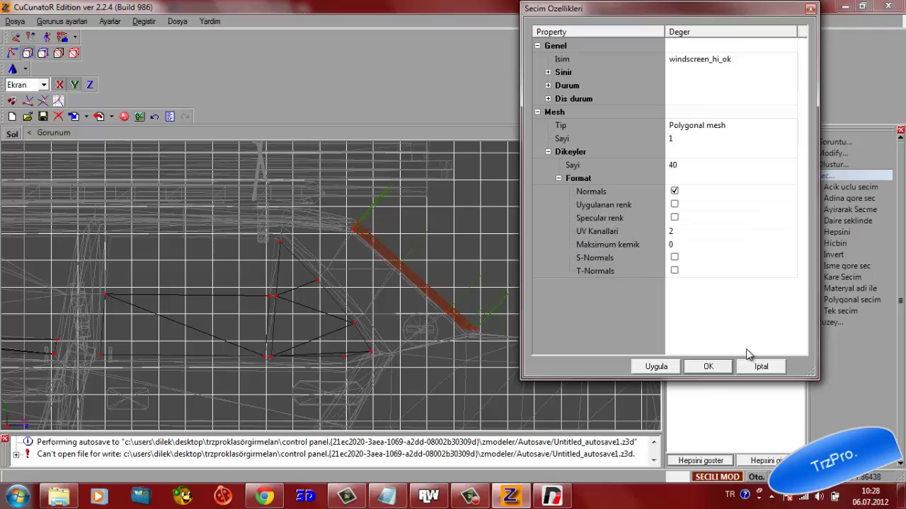
{"action": "left_click", "coordinate": [759, 366]}
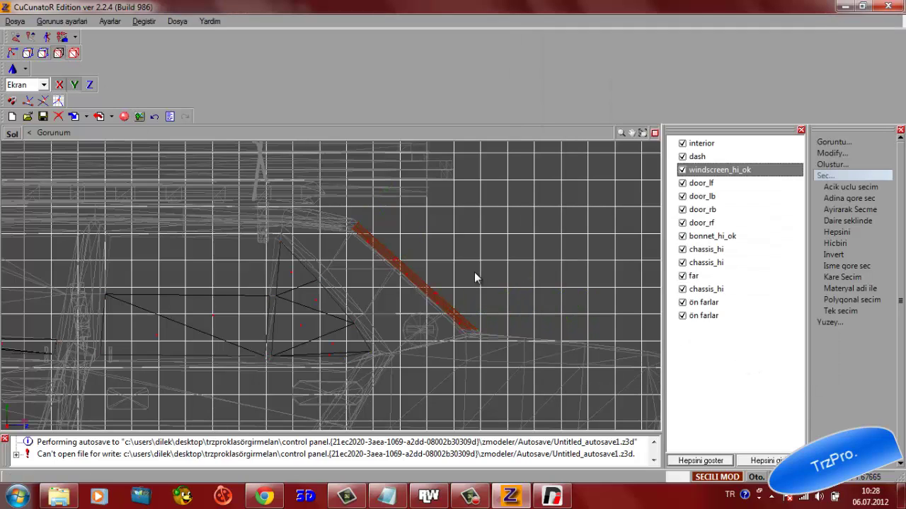
Set the windscreen_hi_ok polygons' Materyal to XR Resin_T2 0 a and confirm.
{"action": "left_click", "coordinate": [504, 300]}
{"action": "left_click", "coordinate": [547, 192]}
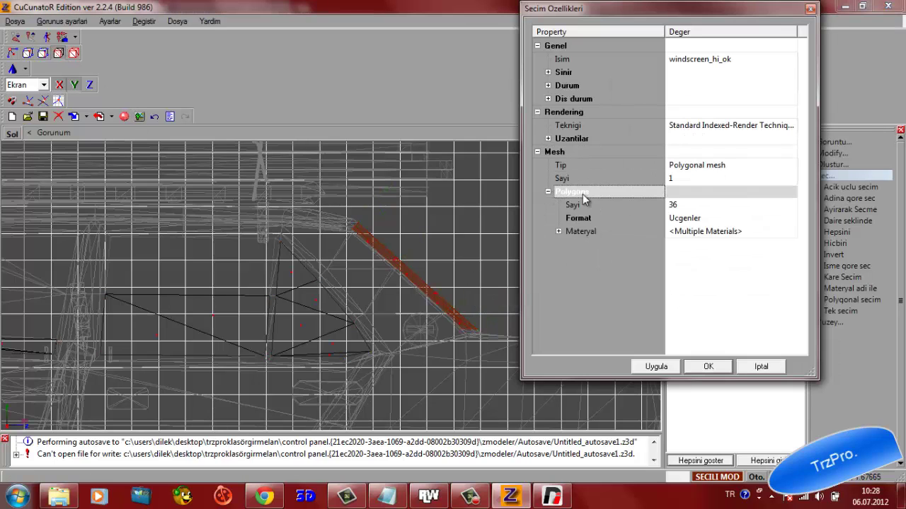
{"action": "left_click", "coordinate": [753, 234]}
{"action": "left_click", "coordinate": [752, 234]}
{"action": "scroll", "coordinate": [732, 333], "scroll_direction": "down", "scroll_amount": 3}
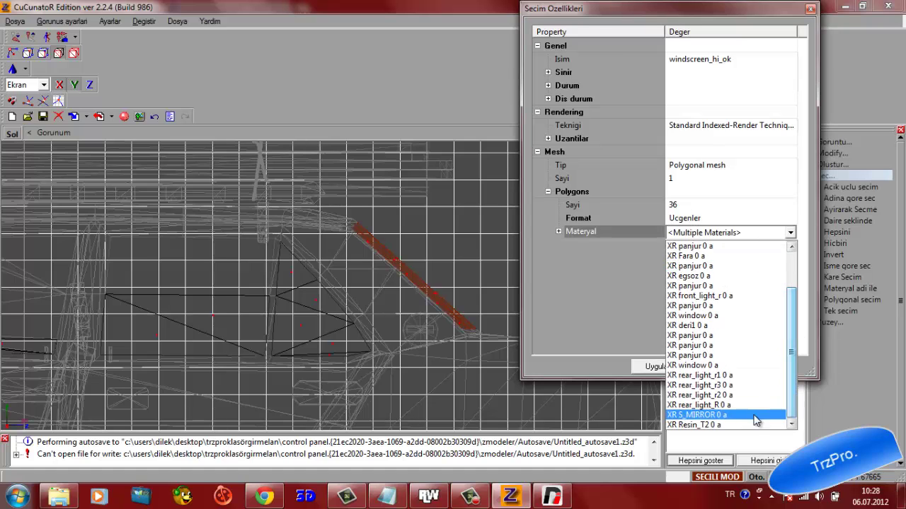
{"action": "left_click", "coordinate": [736, 413]}
{"action": "left_click", "coordinate": [707, 366]}
In the four-view layout, drag windscreen_hi_ok to the bottom of the object list.
{"action": "left_click", "coordinate": [655, 133]}
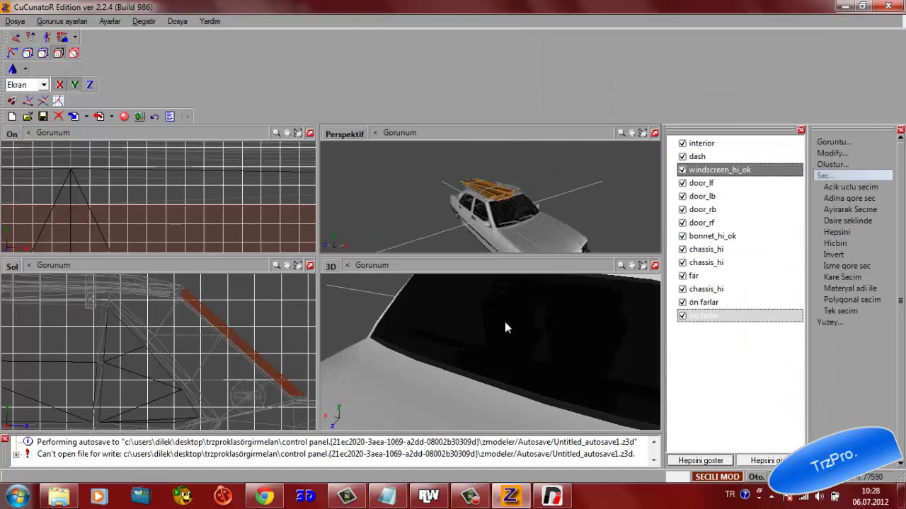
{"action": "scroll", "coordinate": [488, 353], "scroll_direction": "down", "scroll_amount": 5}
{"action": "left_click_drag", "start_coordinate": [719, 170], "coordinate": [707, 326]}
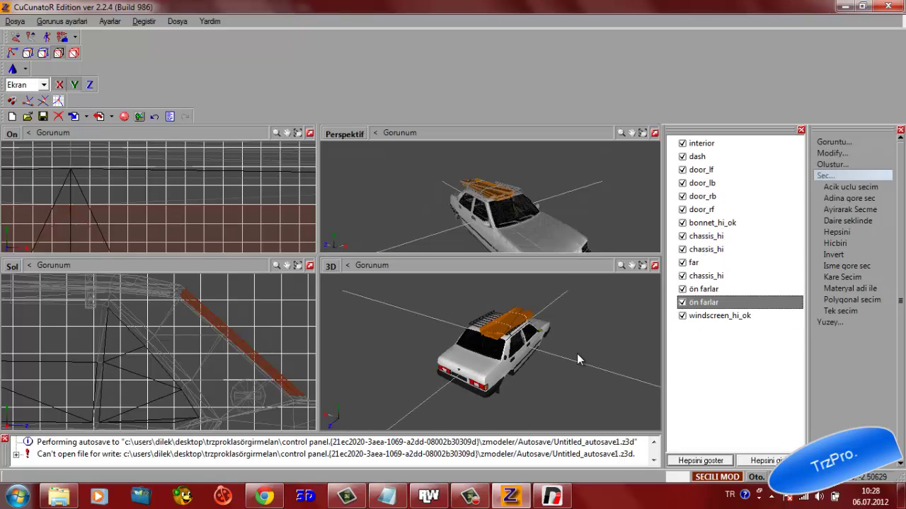
{"action": "middle_click_drag", "start_coordinate": [577, 353], "coordinate": [478, 319]}
{"action": "scroll", "coordinate": [568, 323], "scroll_direction": "up", "scroll_amount": 6}
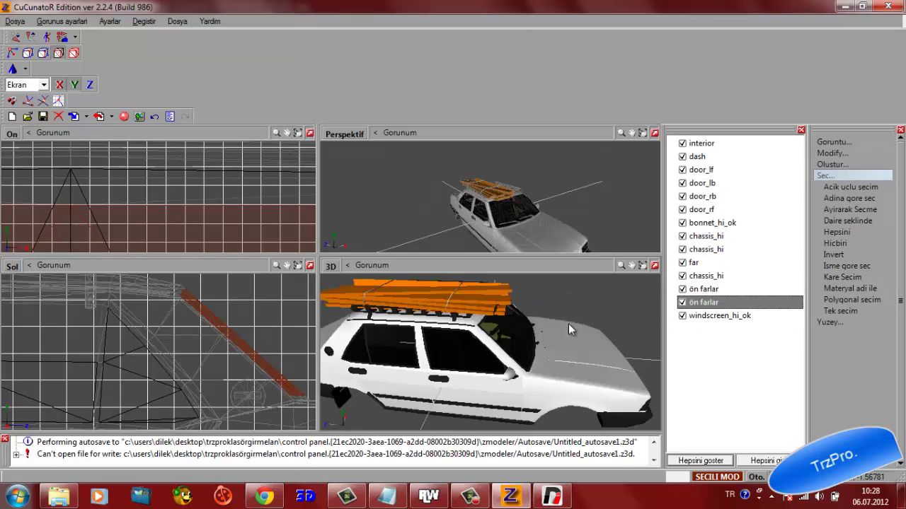
{"action": "scroll", "coordinate": [426, 324], "scroll_direction": "up", "scroll_amount": 6}
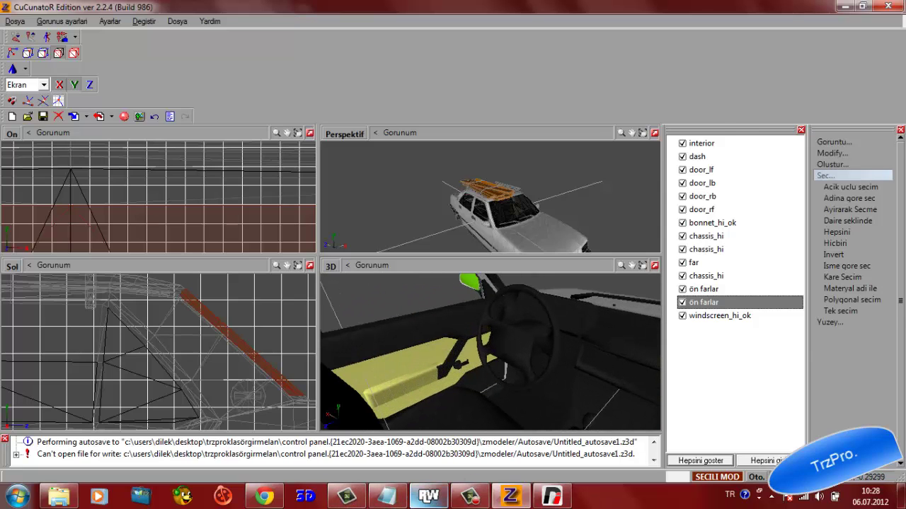
Note that the interior remains and should use Texture_B, with the author using deri1.
{"action": "left_click", "coordinate": [388, 496]}
{"action": "key", "text": "Return"}
{"action": "type", "text": "İç"}
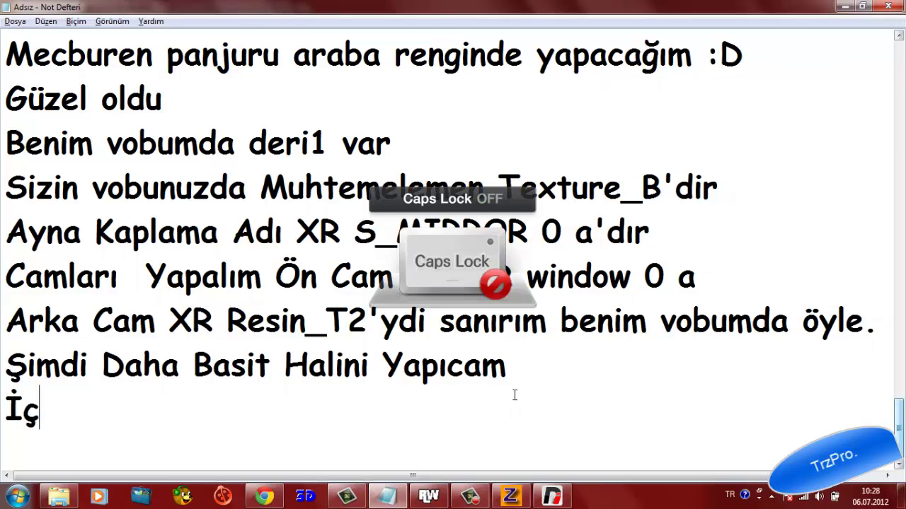
{"action": "type", "text": "i kaldı."}
{"action": "key", "text": "Caps_Lock"}
{"action": "type", "text": "İ"}
{"action": "key", "text": "Caps_Lock"}
{"action": "type", "text": "çi"}
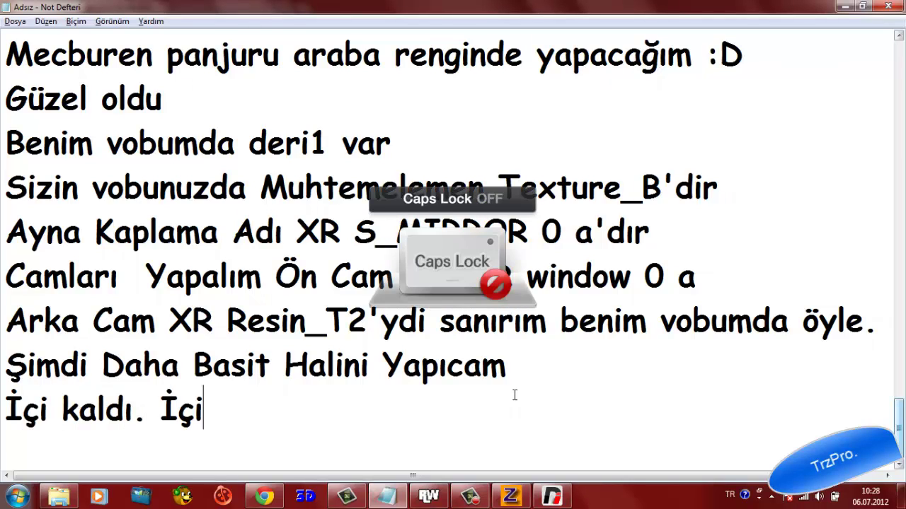
{"action": "type", "text": "ni de"}
{"action": "key", "text": "Caps_Lock"}
{"action": "type", "text": "K"}
{"action": "key", "text": "Caps_Lock"}
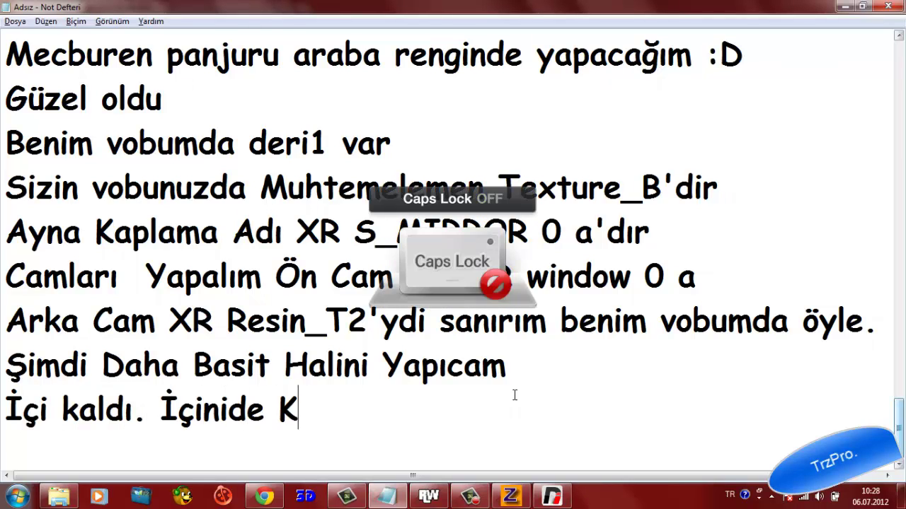
{"action": "type", "text": "afanıza"}
{"action": "key", "text": "Caps_Lock"}
{"action": "type", "text": "G"}
{"action": "key", "text": "Caps_Lock"}
{"action": "type", "text": "ö"}
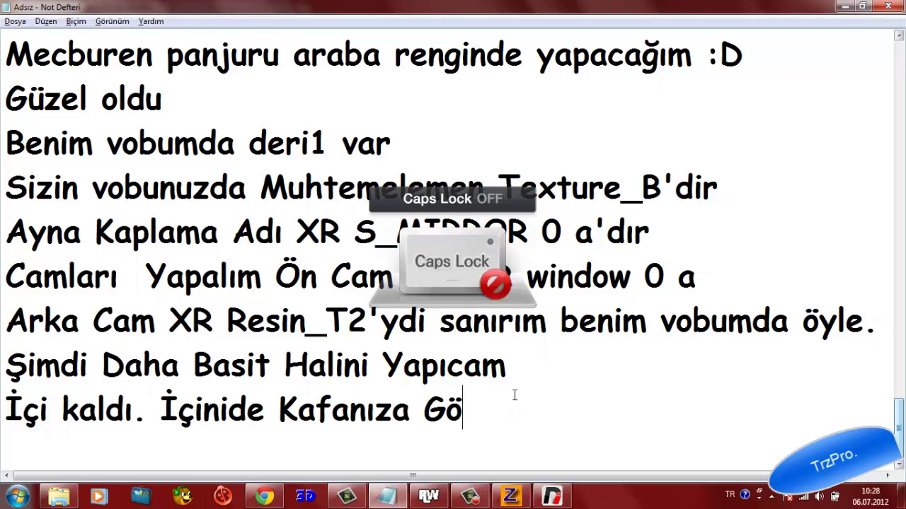
{"action": "type", "text": "re"}
{"action": "key", "text": "Caps_Lock"}
{"action": "type", "text": "Y"}
{"action": "key", "text": "Caps_Lock"}
{"action": "type", "text": "apı"}
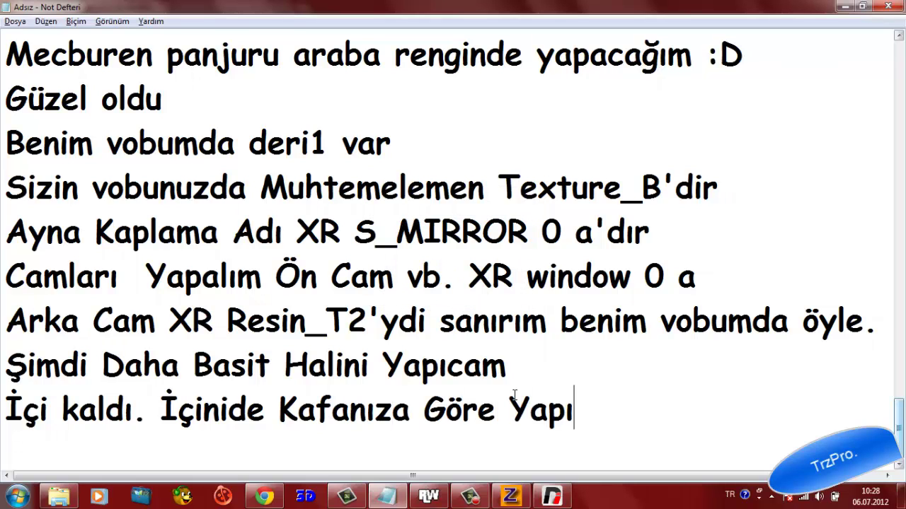
{"action": "key", "text": "BackSpace"}
{"action": "key", "text": "BackSpace"}
{"action": "key", "text": "BackSpace"}
{"action": "key", "text": "BackSpace"}
{"action": "key", "text": "BackSpace"}
{"action": "key", "text": "BackSpace"}
{"action": "key", "text": "BackSpace"}
{"action": "key", "text": "BackSpace"}
{"action": "key", "text": "BackSpace"}
{"action": "key", "text": "BackSpace"}
{"action": "key", "text": "BackSpace"}
{"action": "key", "text": "BackSpace"}
{"action": "key", "text": "BackSpace"}
{"action": "key", "text": "BackSpace"}
{"action": "key", "text": "BackSpace"}
{"action": "key", "text": "BackSpace"}
{"action": "key", "text": "BackSpace"}
{"action": "key", "text": "BackSpace"}
{"action": "key", "text": "BackSpace"}
{"action": "key", "text": "BackSpace"}
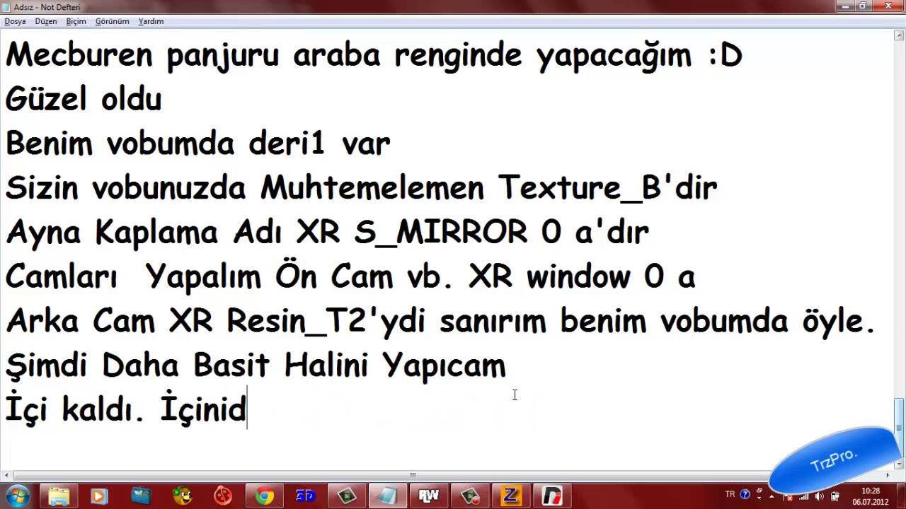
{"action": "key", "text": "Caps_Lock"}
{"action": "type", "text": "T"}
{"action": "key", "text": "Caps_Lock"}
{"action": "type", "text": "exty"}
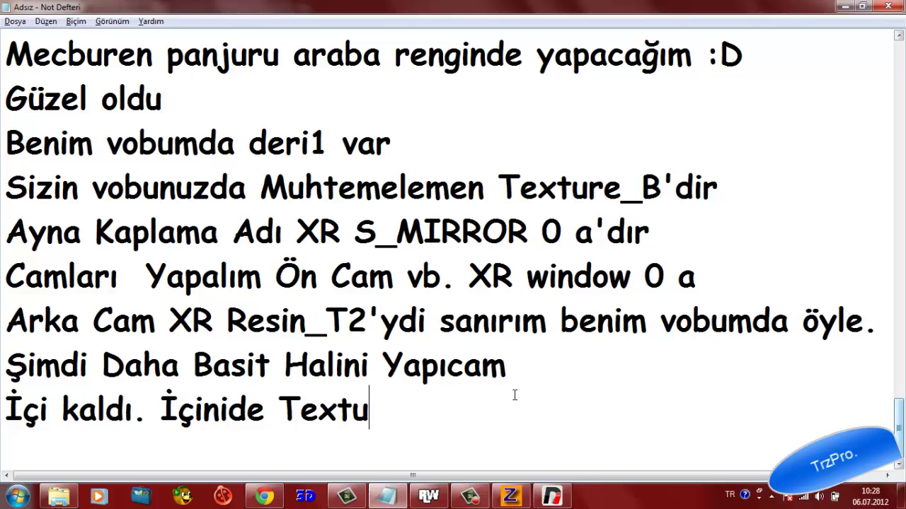
{"action": "key", "text": "Caps_Lock"}
{"action": "type", "text": "B"}
{"action": "key", "text": "BackSpace"}
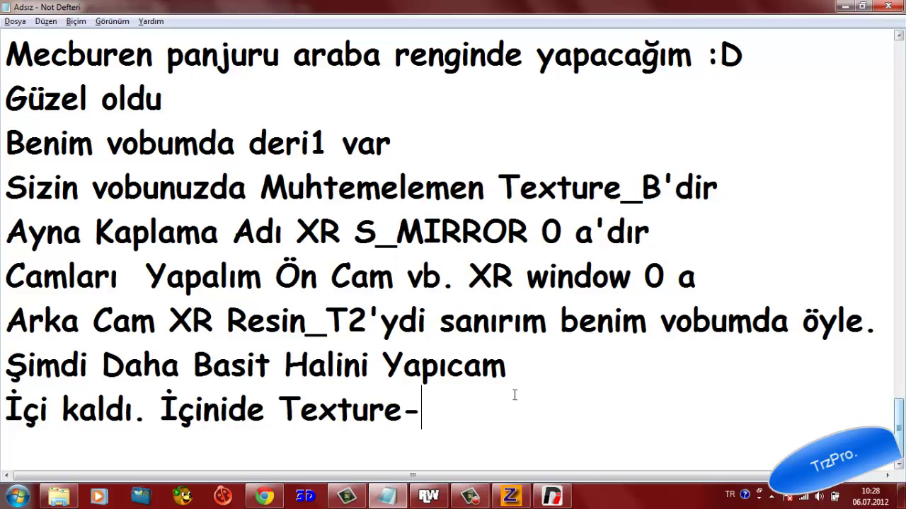
{"action": "key", "text": "Caps_Lock"}
{"action": "type", "text": "yap"}
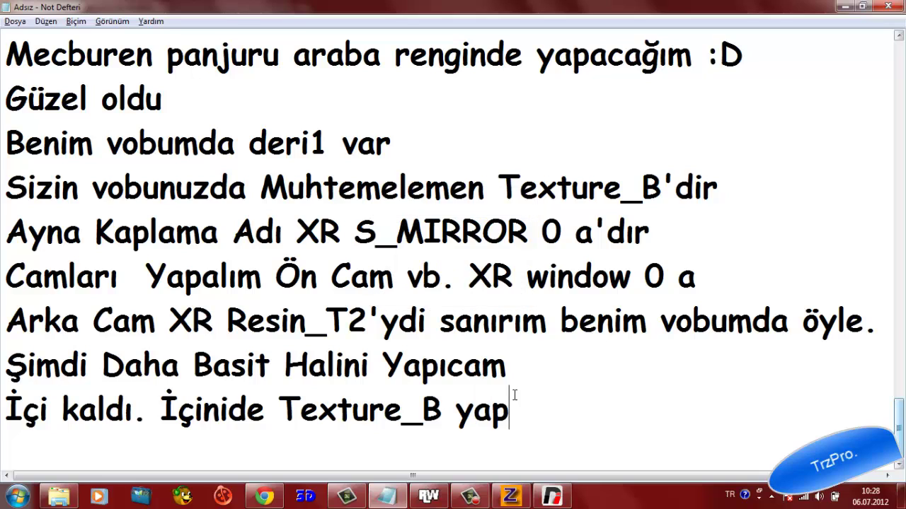
{"action": "type", "text": "in siz be"}
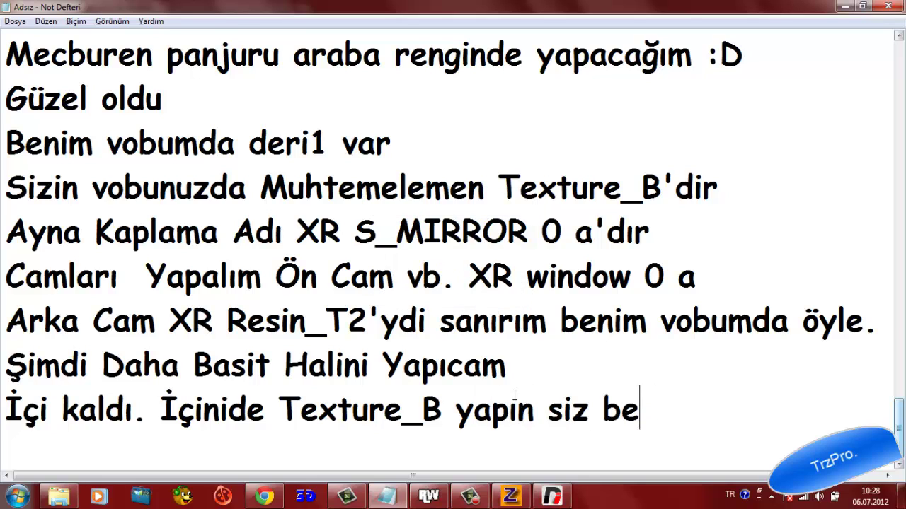
{"action": "type", "text": "n deri1 yapıyorum."}
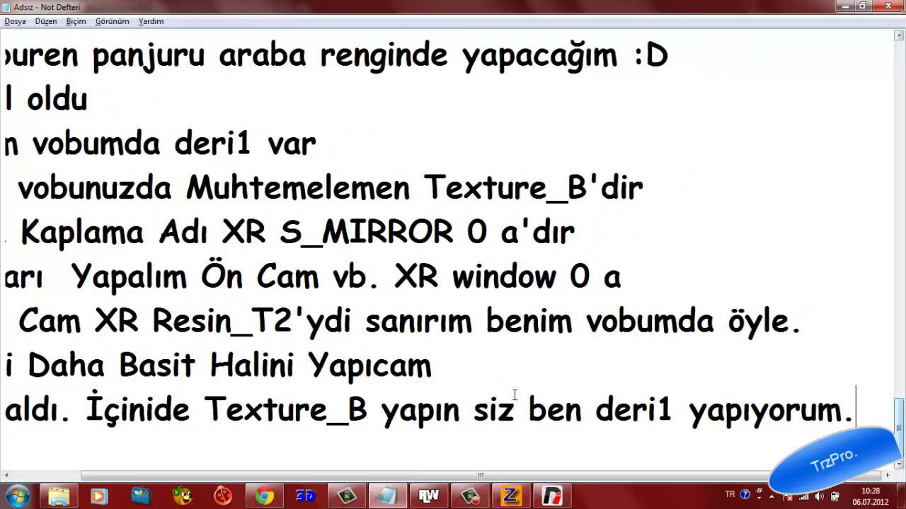
{"action": "key", "text": "alt+Tab"}
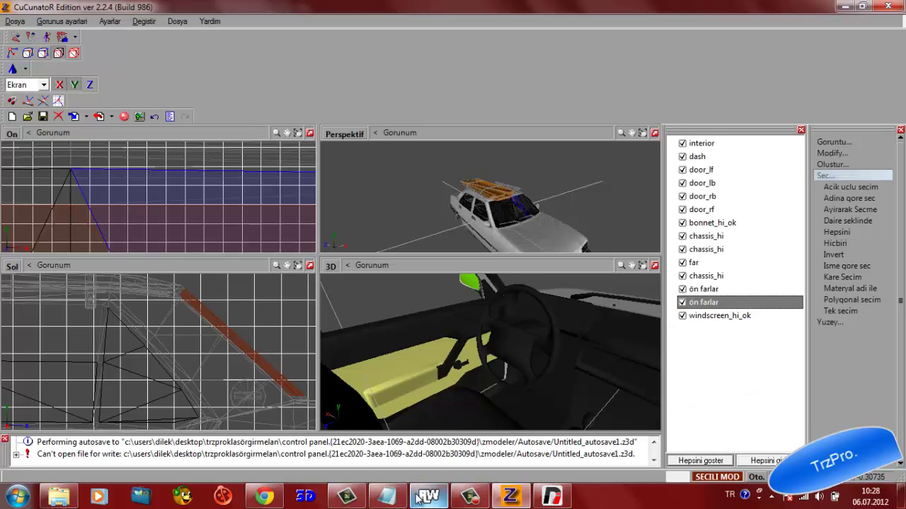
Add the note 'Ama öncelikle Direksiyonu silelim başta yapacaktık bunu :D' and return to ZModeler.
{"action": "left_click", "coordinate": [387, 495]}
{"action": "key", "text": "Caps_Lock"}
{"action": "type", "text": "ma öncelikle"}
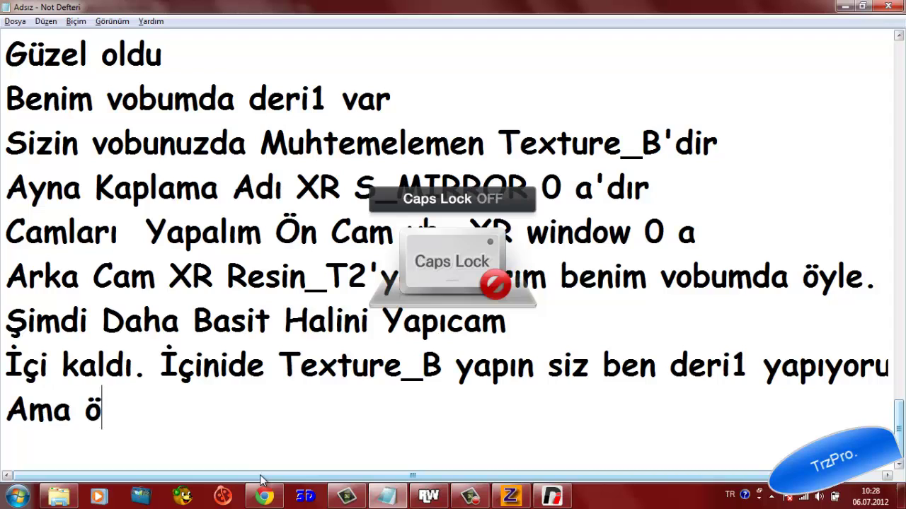
{"action": "key", "text": "Caps_Lock"}
{"action": "type", "text": "D"}
{"action": "key", "text": "Caps_Lock"}
{"action": "type", "text": "ireksi"}
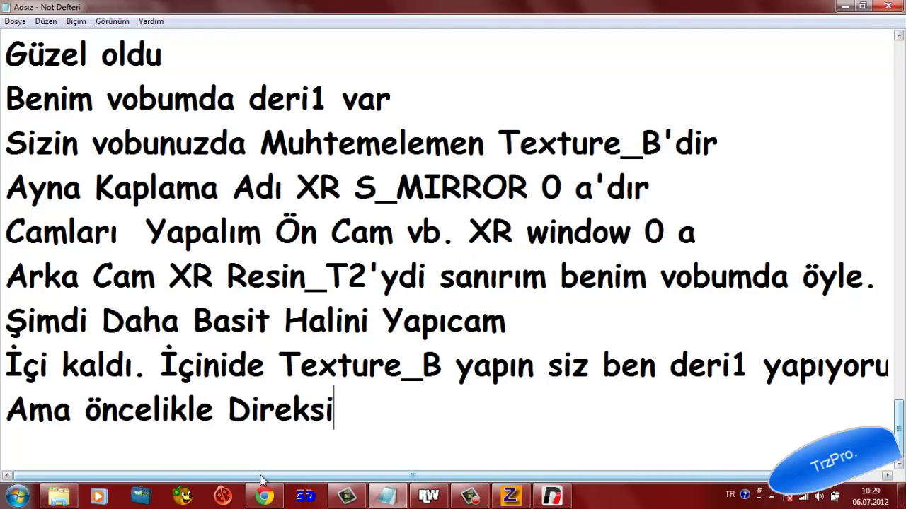
{"action": "type", "text": "yonu sileli"}
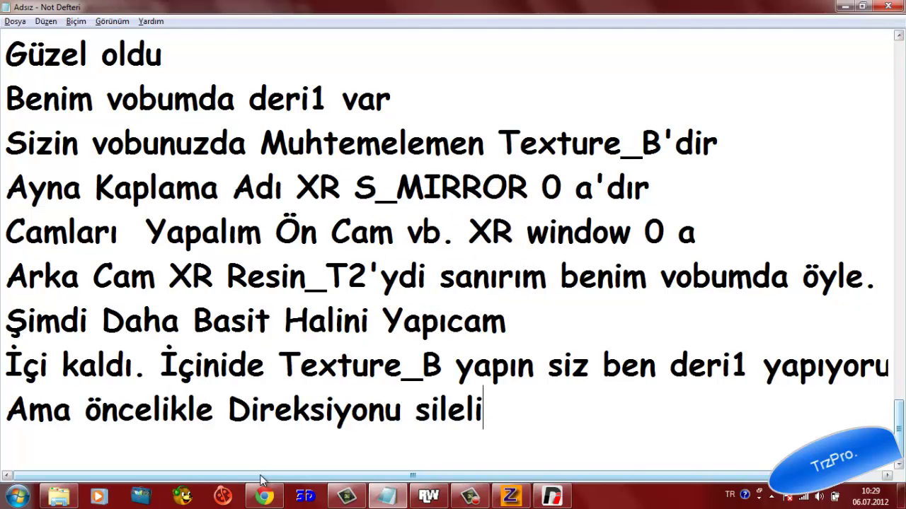
{"action": "type", "text": "m başta "}
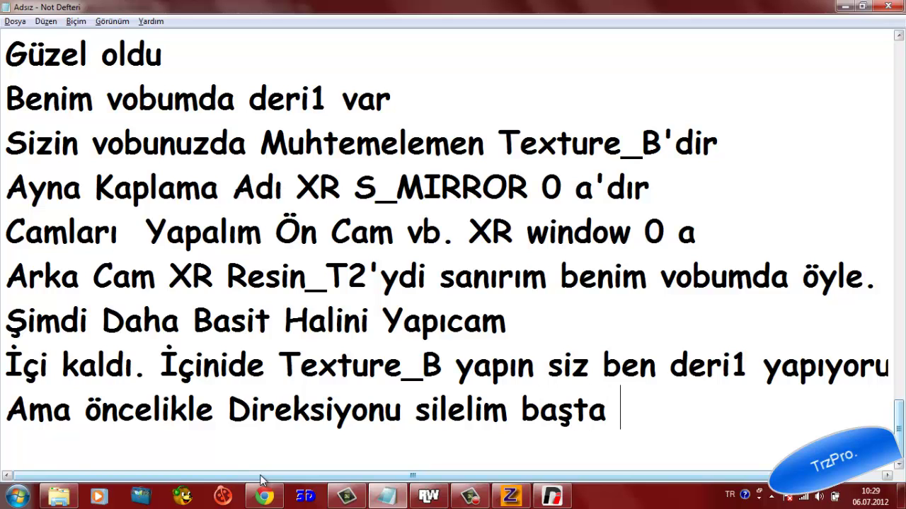
{"action": "type", "text": "yapacaktık bu"}
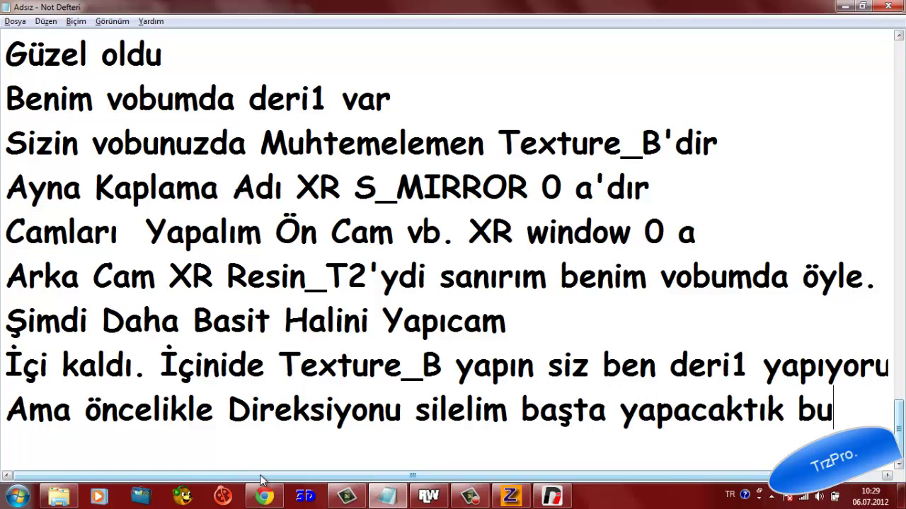
{"action": "type", "text": "nu"}
{"action": "key", "text": "Caps_Lock"}
{"action": "type", "text": ":D"}
{"action": "key", "text": "alt+Tab"}
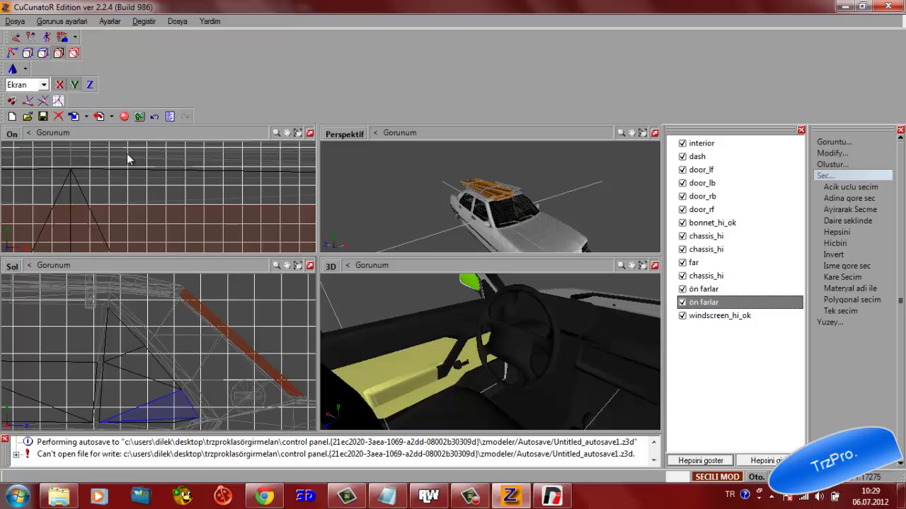
Select the steering wheel in the enlarged side view and delete its first rod piece.
{"action": "left_click", "coordinate": [310, 266]}
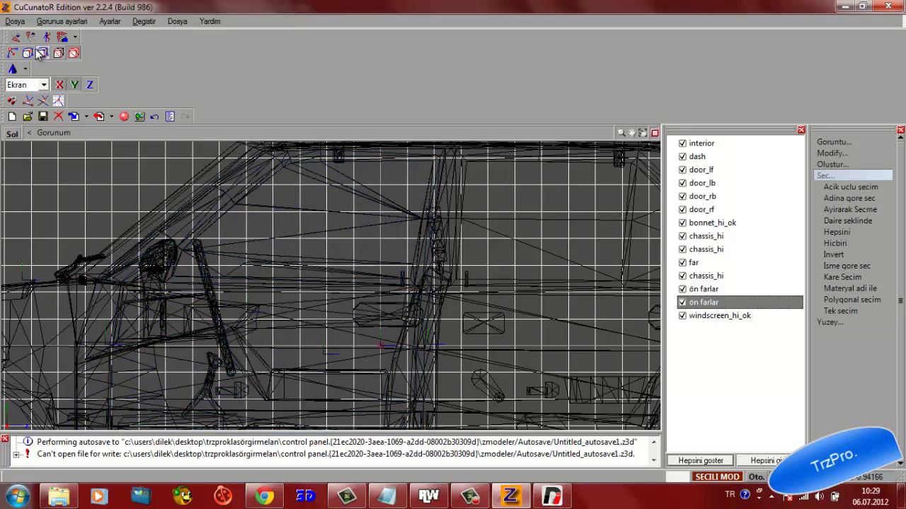
{"action": "left_click", "coordinate": [209, 280]}
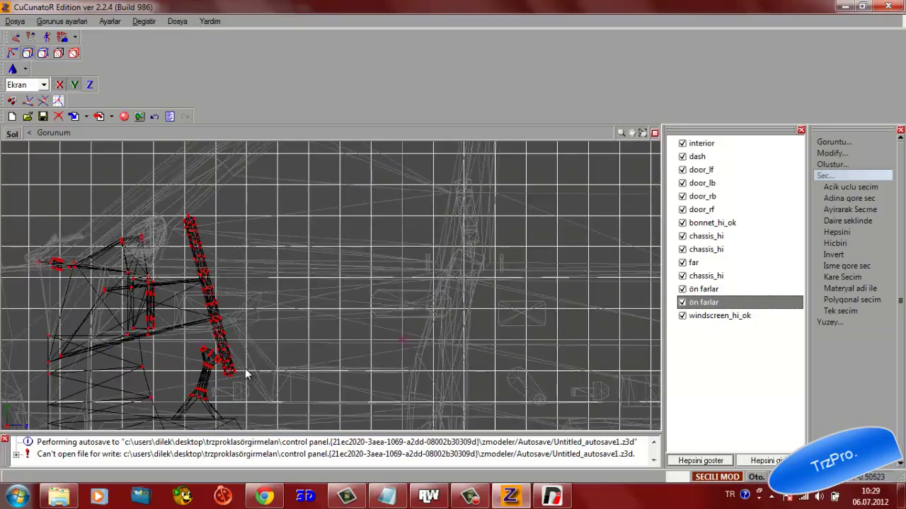
{"action": "scroll", "coordinate": [247, 374], "scroll_direction": "up", "scroll_amount": 2}
{"action": "left_click", "coordinate": [832, 153]}
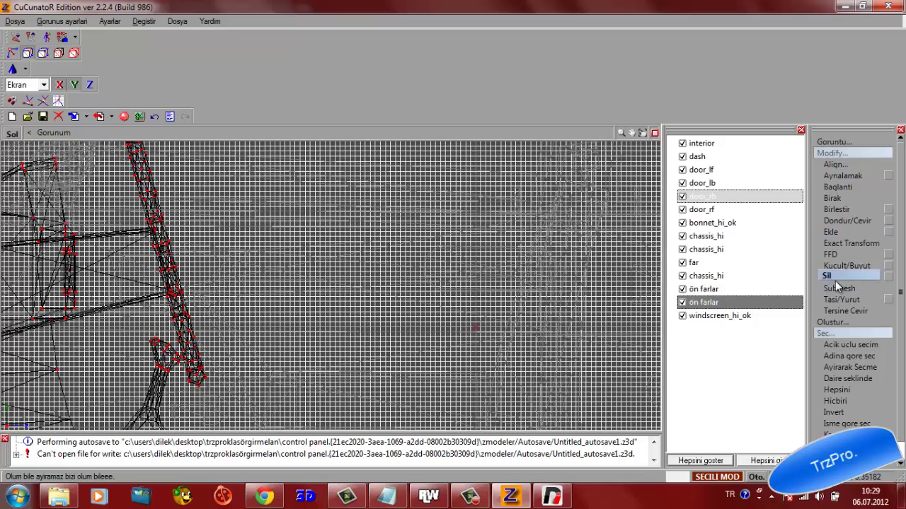
{"action": "left_click", "coordinate": [835, 277]}
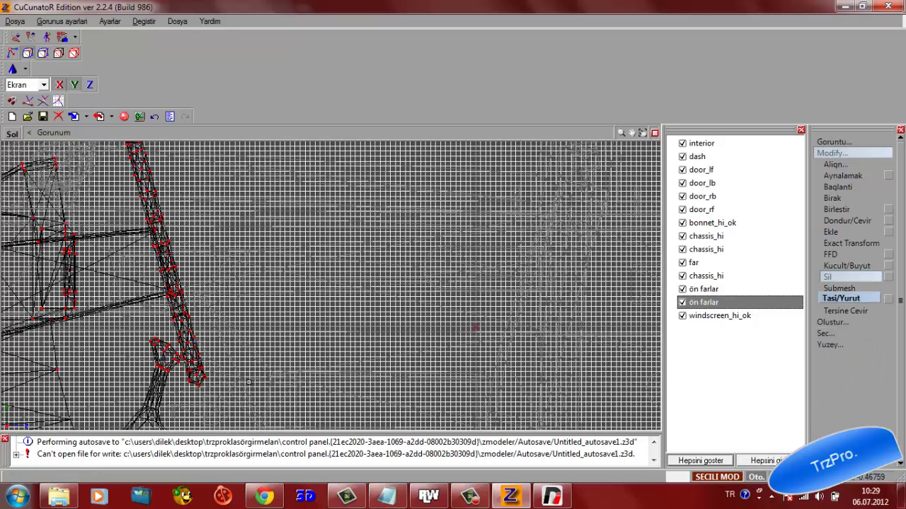
{"action": "scroll", "coordinate": [164, 280], "scroll_direction": "up", "scroll_amount": 3}
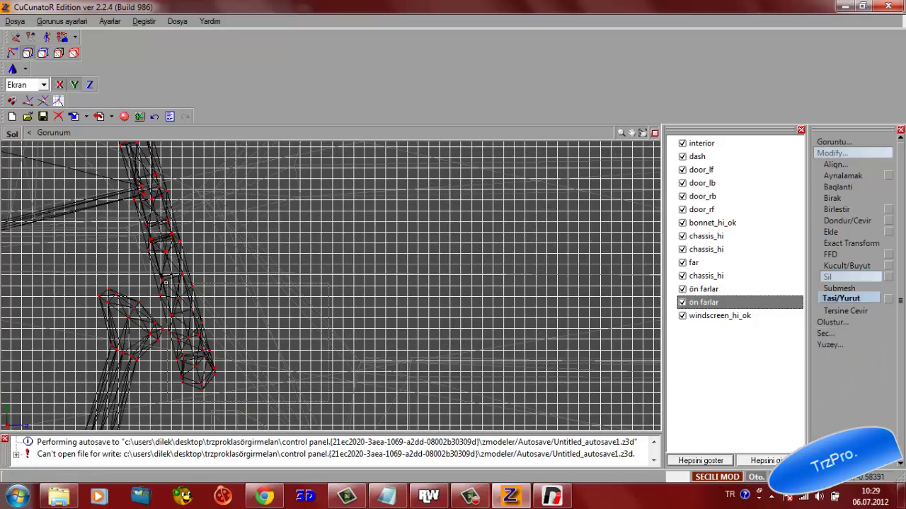
{"action": "right_click", "coordinate": [201, 329]}
{"action": "mouse_move", "coordinate": [244, 339]}
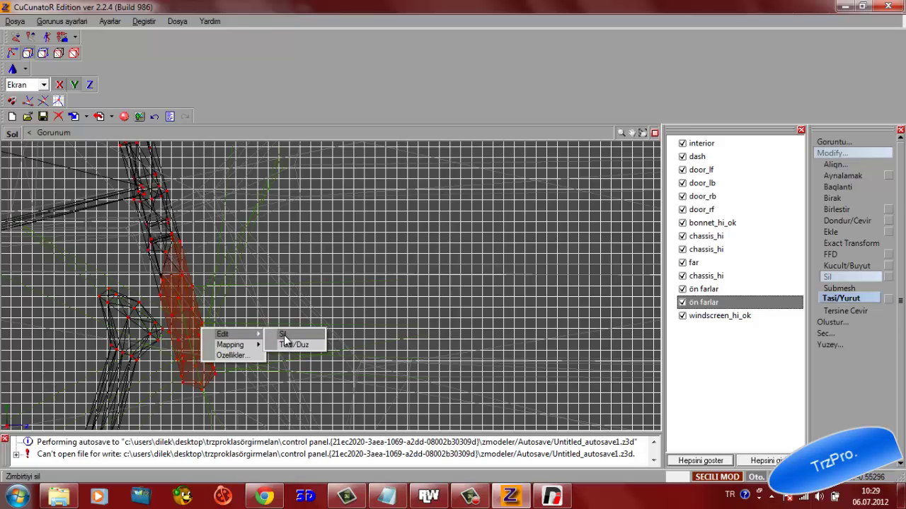
{"action": "left_click", "coordinate": [290, 340]}
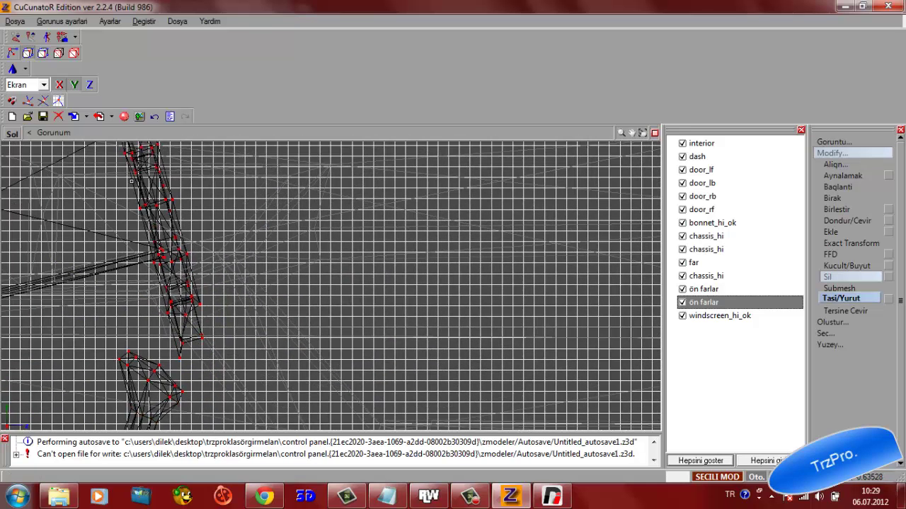
Delete the remaining four steering wheel pieces with Sil, then restore the four-view layout.
{"action": "left_click", "coordinate": [131, 181]}
{"action": "right_click", "coordinate": [206, 252]}
{"action": "mouse_move", "coordinate": [244, 257]}
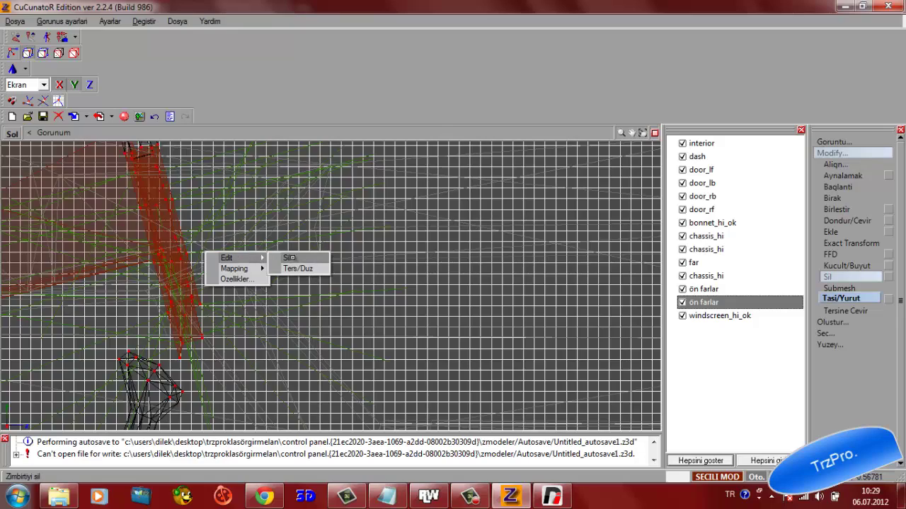
{"action": "left_click", "coordinate": [290, 258]}
{"action": "right_click", "coordinate": [306, 267]}
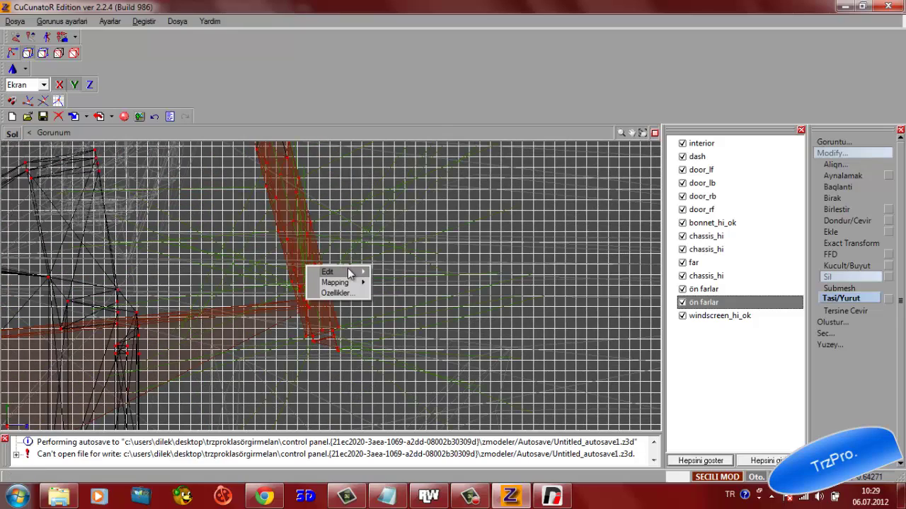
{"action": "mouse_move", "coordinate": [347, 271]}
{"action": "left_click", "coordinate": [391, 272]}
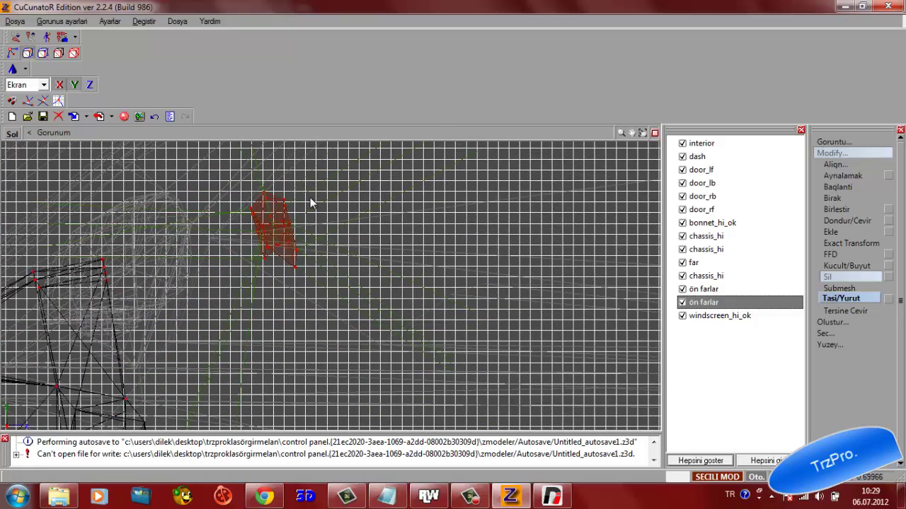
{"action": "right_click", "coordinate": [253, 183]}
{"action": "mouse_move", "coordinate": [311, 188]}
{"action": "left_click", "coordinate": [347, 188]}
{"action": "right_click", "coordinate": [290, 197]}
{"action": "mouse_move", "coordinate": [339, 204]}
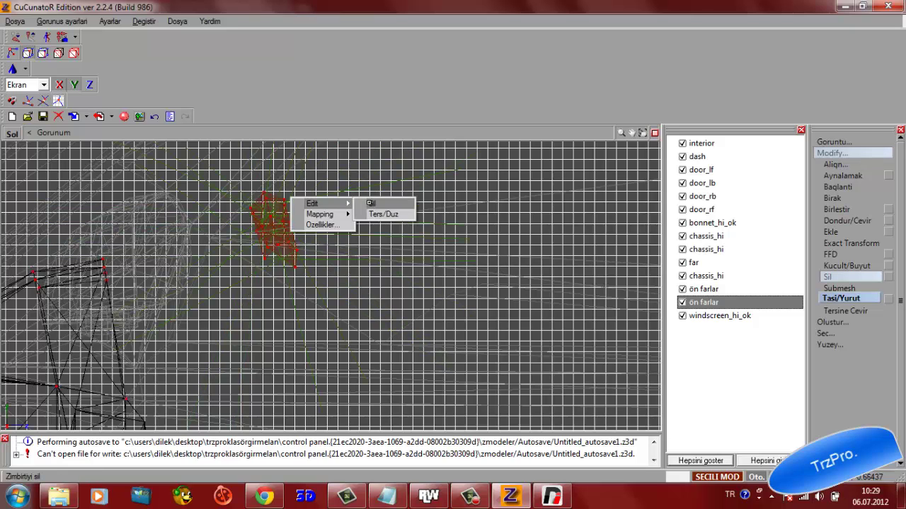
{"action": "left_click", "coordinate": [371, 203]}
{"action": "key", "text": "alt+w"}
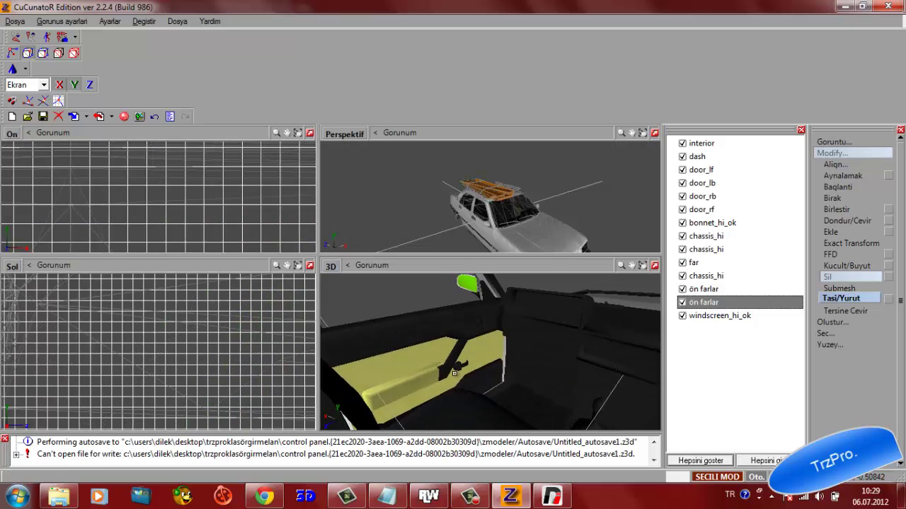
Maximize the side view and give the dash part the XR deri1 0 a material.
{"action": "middle_click_drag", "start_coordinate": [670, 320], "coordinate": [710, 324]}
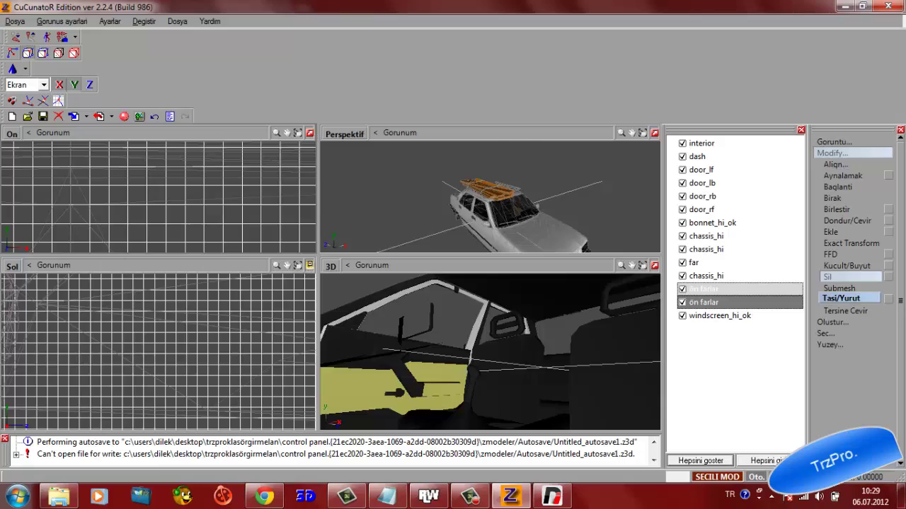
{"action": "key", "text": "alt+w"}
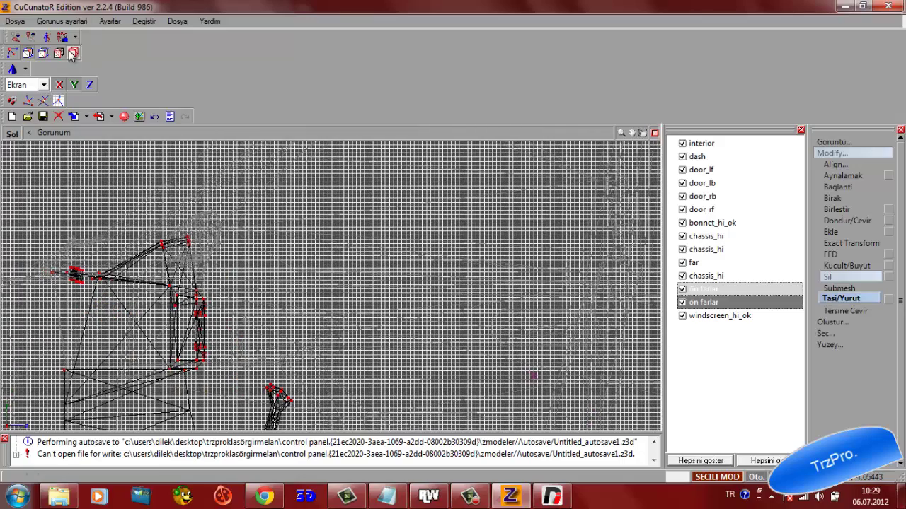
{"action": "left_click", "coordinate": [73, 54]}
{"action": "left_click", "coordinate": [203, 369]}
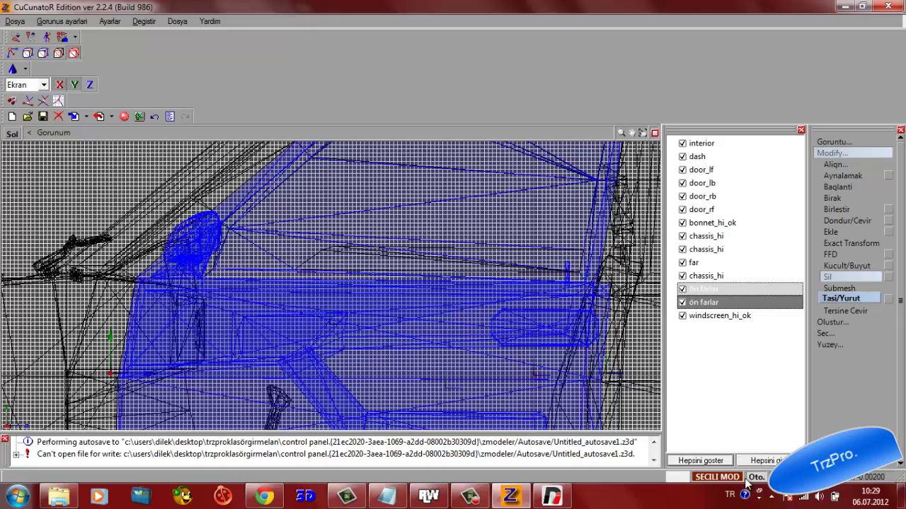
{"action": "left_click", "coordinate": [126, 305]}
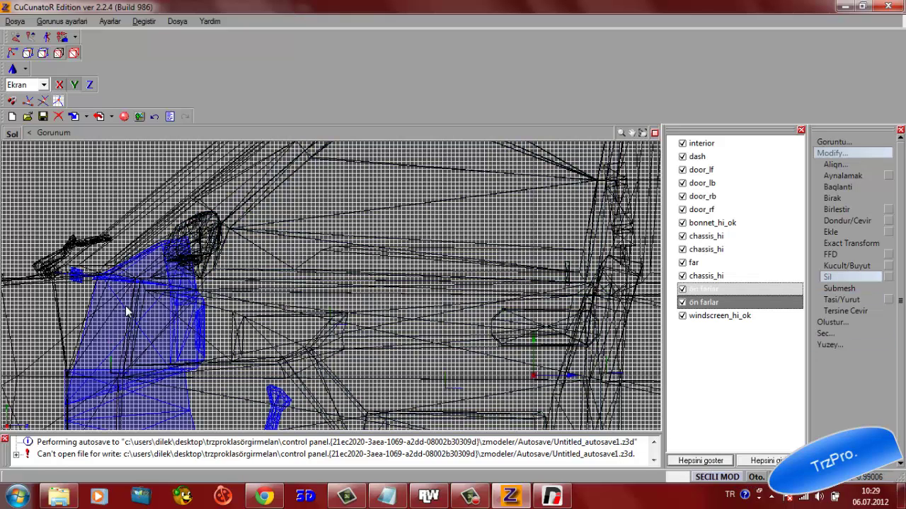
{"action": "right_click", "coordinate": [127, 306]}
{"action": "left_click", "coordinate": [180, 337]}
{"action": "left_click", "coordinate": [716, 232]}
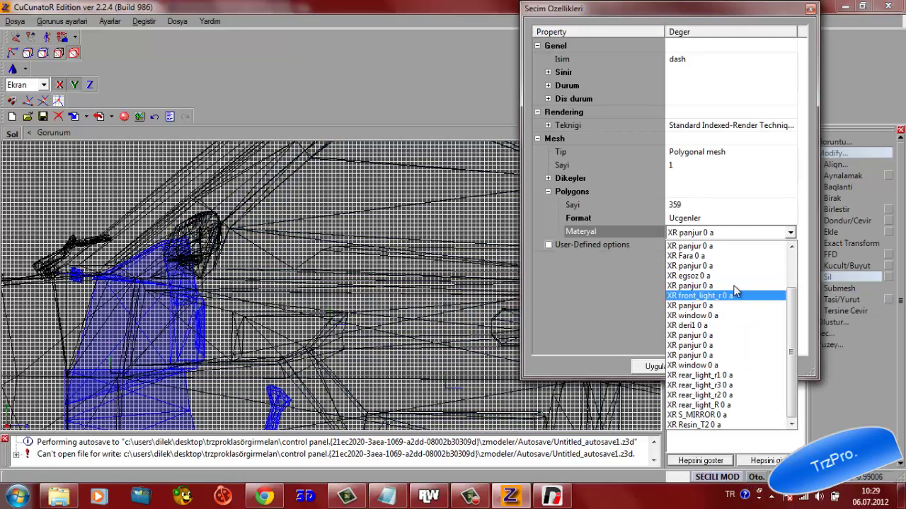
{"action": "left_click", "coordinate": [734, 326]}
{"action": "left_click", "coordinate": [708, 367]}
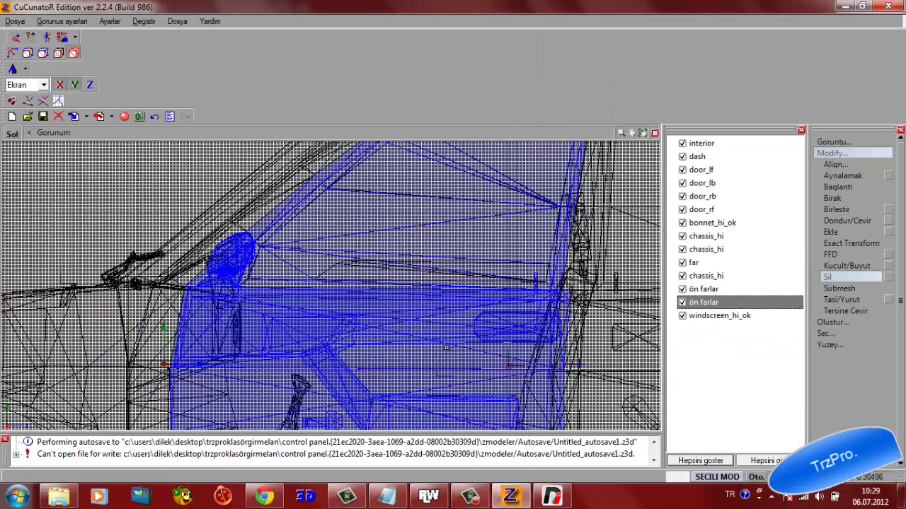
Assign XR deri1 0 a to the interior part too, then restore the four-view layout.
{"action": "right_click", "coordinate": [569, 286]}
{"action": "left_click", "coordinate": [593, 324]}
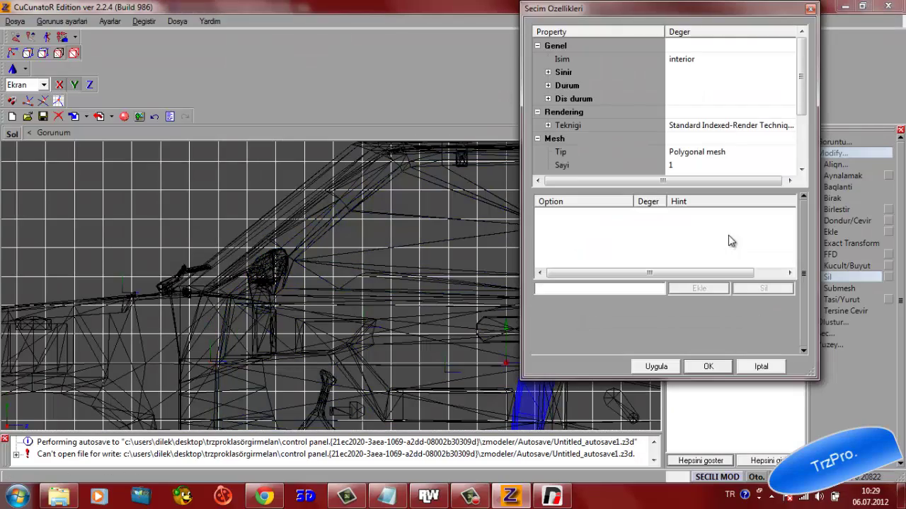
{"action": "scroll", "coordinate": [559, 170], "scroll_direction": "down", "scroll_amount": 2}
{"action": "left_click", "coordinate": [679, 152]}
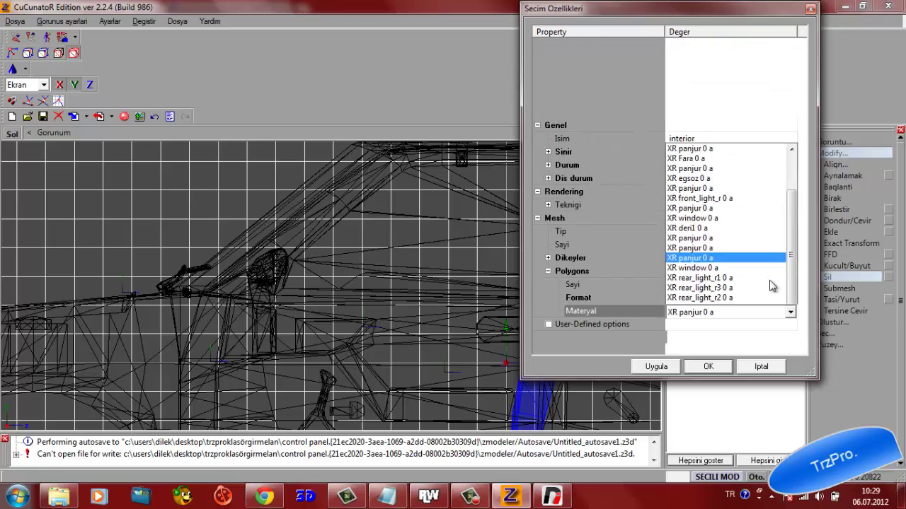
{"action": "scroll", "coordinate": [738, 290], "scroll_direction": "down", "scroll_amount": 1}
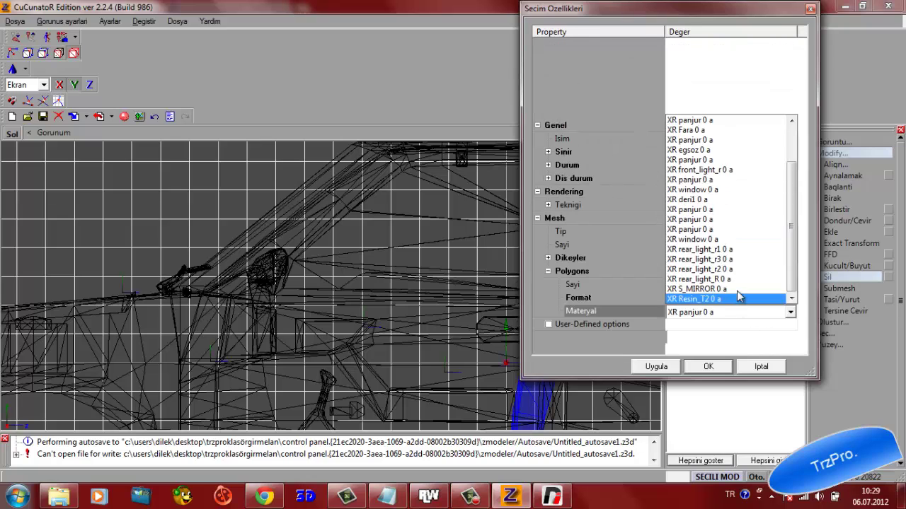
{"action": "left_click", "coordinate": [731, 200]}
{"action": "left_click", "coordinate": [707, 367]}
{"action": "left_click", "coordinate": [654, 132]}
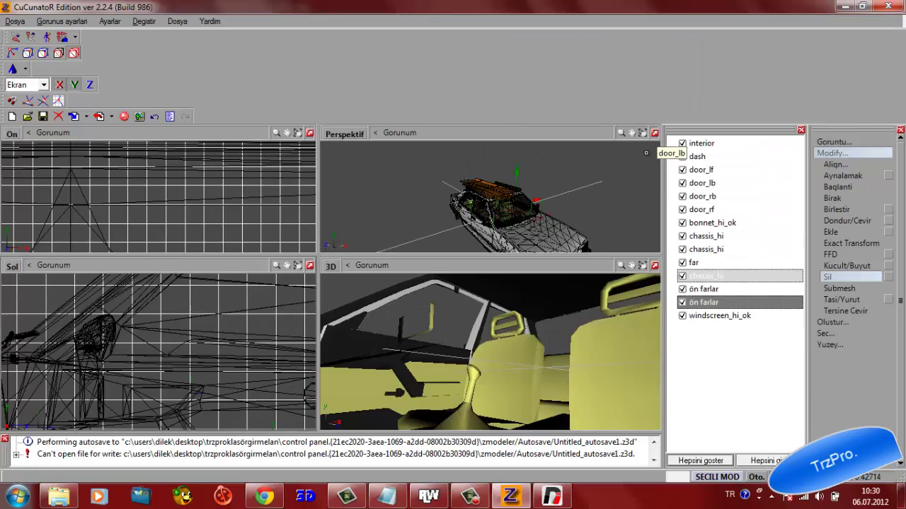
Add the line 'İbre yapmayı bilmiyorum k.b aracımızın kaplaması bitti.' to the Notepad notes.
{"action": "middle_click_drag", "start_coordinate": [525, 385], "coordinate": [464, 335]}
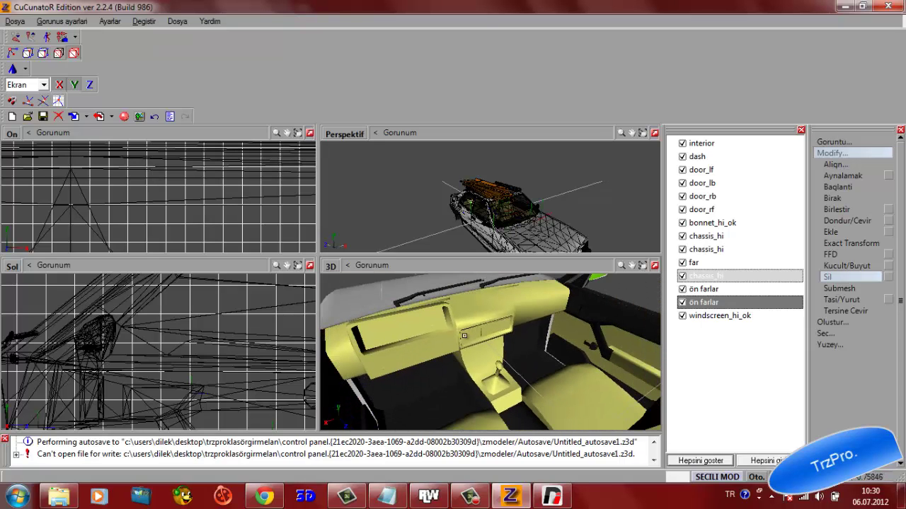
{"action": "left_click", "coordinate": [387, 496]}
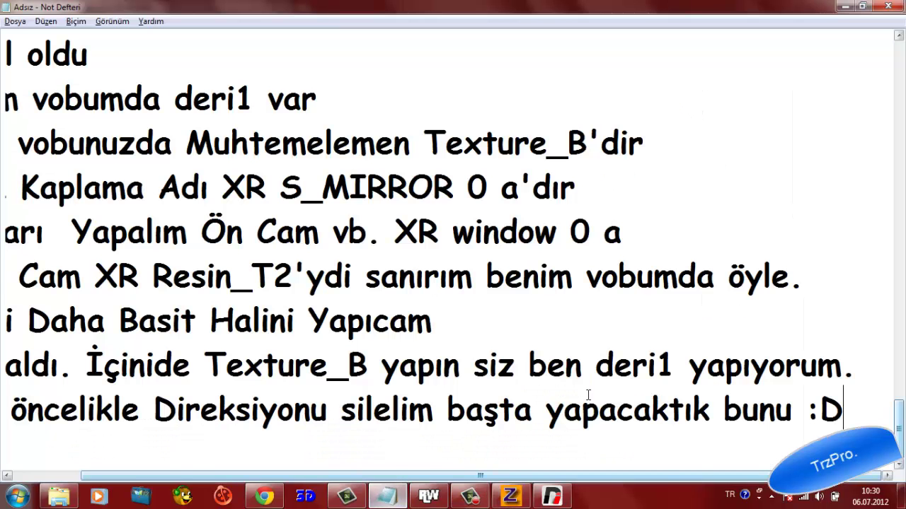
{"action": "key", "text": "Return"}
{"action": "key", "text": "Caps_Lock"}
{"action": "type", "text": "i"}
{"action": "key", "text": "Caps_Lock"}
{"action": "type", "text": "B"}
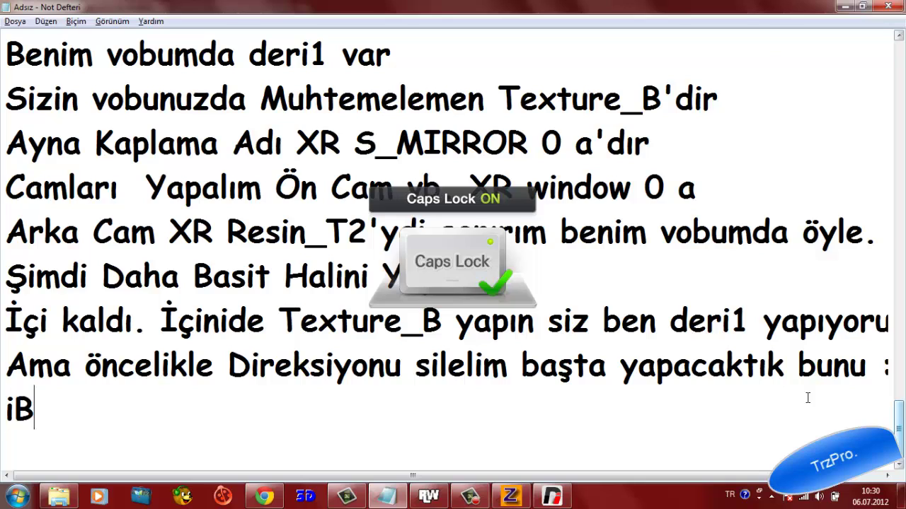
{"action": "key", "text": "BackSpace"}
{"action": "key", "text": "BackSpace"}
{"action": "type", "text": "İ"}
{"action": "key", "text": "Caps_Lock"}
{"action": "type", "text": "bre tap"}
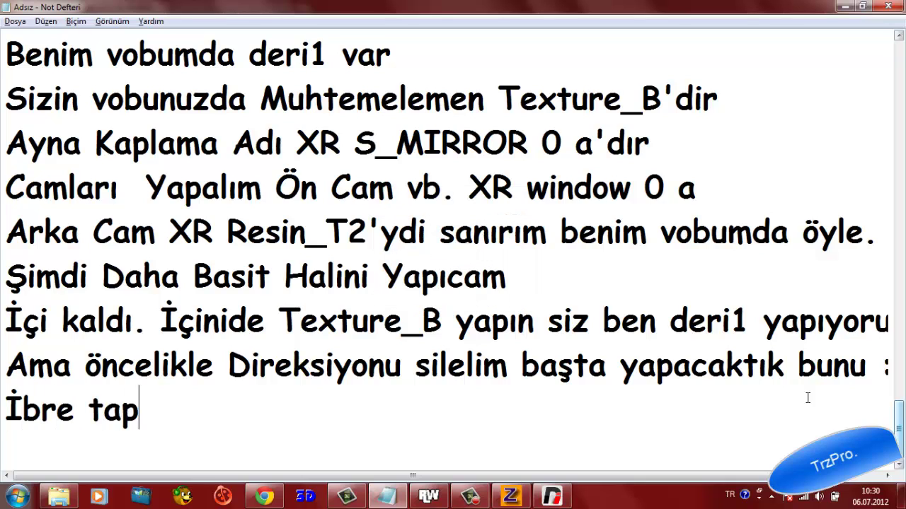
{"action": "key", "text": "BackSpace"}
{"action": "key", "text": "BackSpace"}
{"action": "key", "text": "BackSpace"}
{"action": "type", "text": "yapmayı bilmiuo"}
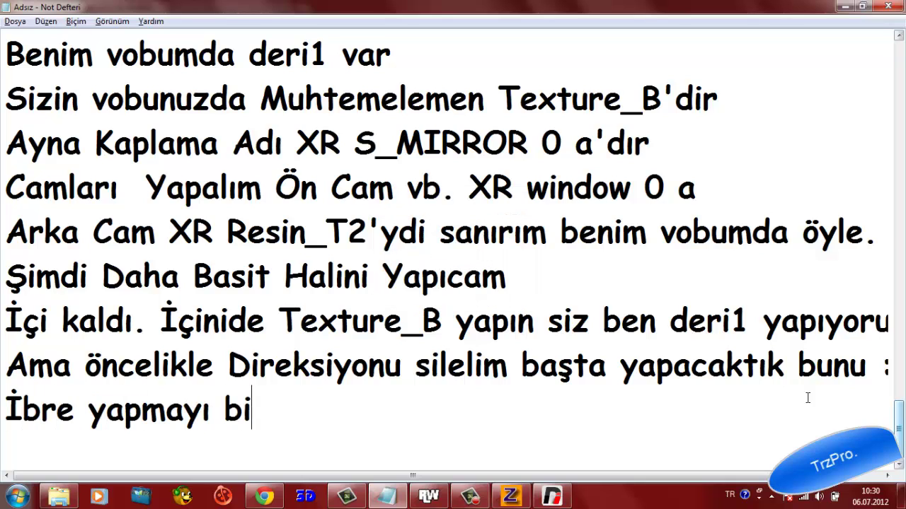
{"action": "key", "text": "BackSpace"}
{"action": "key", "text": "BackSpace"}
{"action": "type", "text": "yorum k.b"}
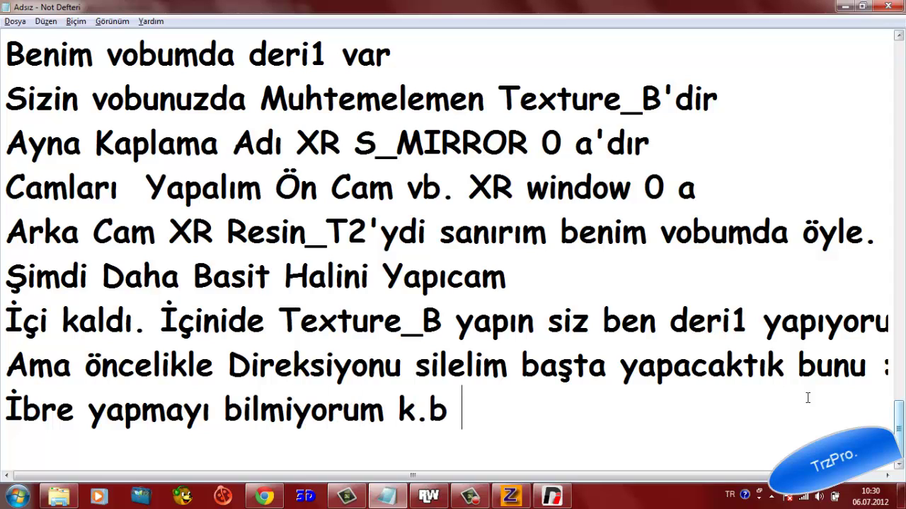
{"action": "type", "text": " aracımızın"}
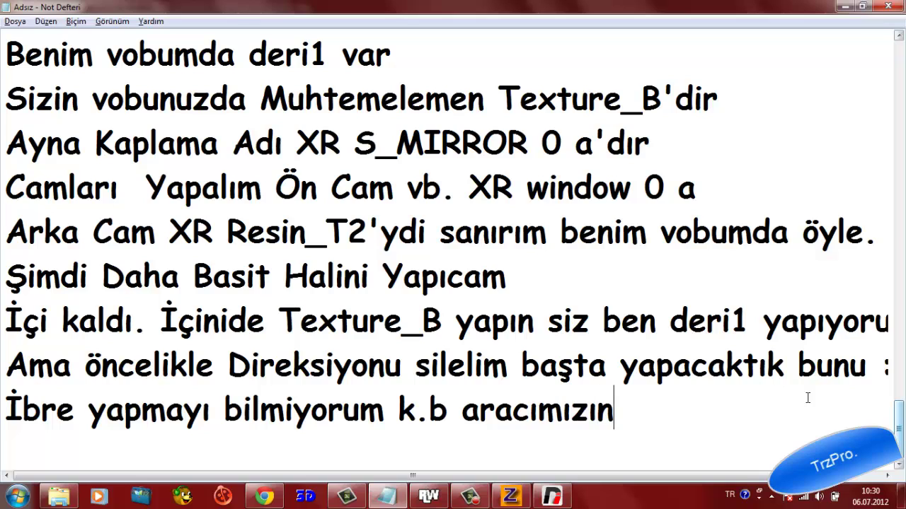
{"action": "type", "text": " kaplaması b"}
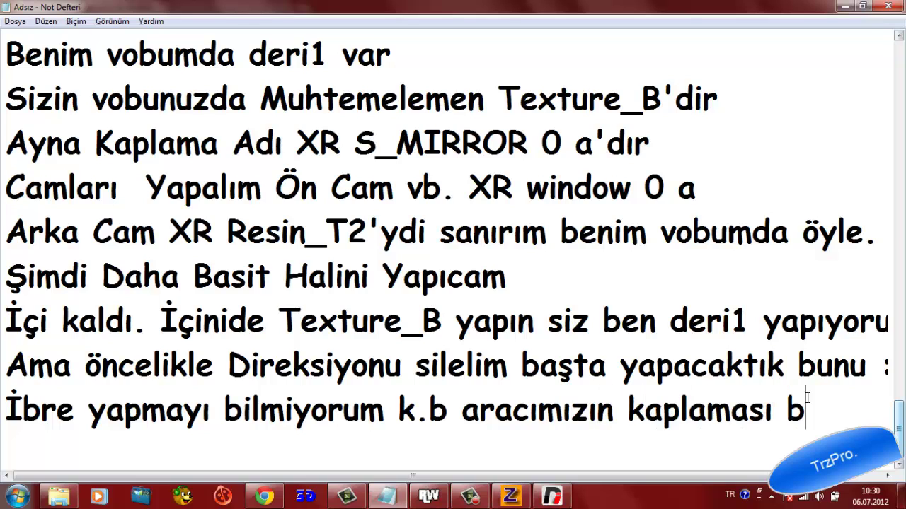
{"action": "type", "text": "itti."}
Add 'Şimdi Kaydedelim.' on a new line of the notes.
{"action": "key", "text": "Caps_Lock"}
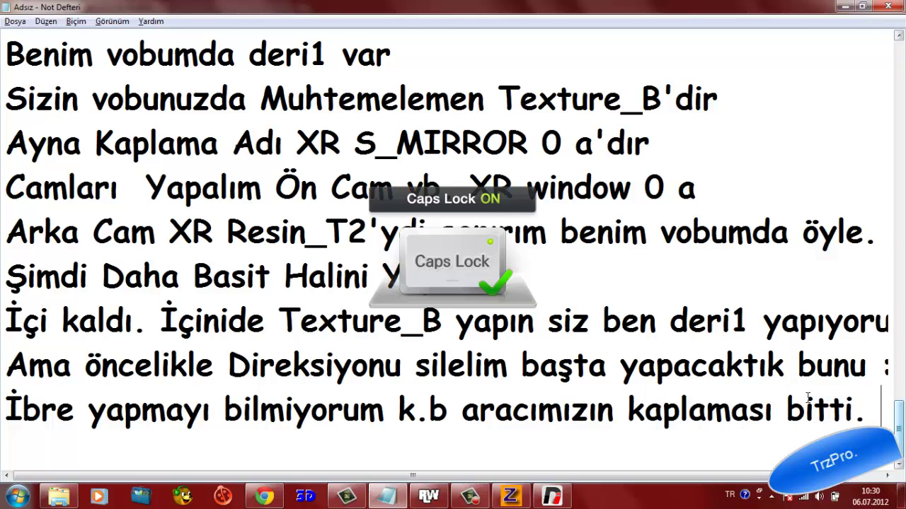
{"action": "key", "text": "Return"}
{"action": "type", "text": "Ş"}
{"action": "key", "text": "Caps_Lock"}
{"action": "type", "text": "imdi"}
{"action": "key", "text": "Caps_Lock"}
{"action": "type", "text": "K"}
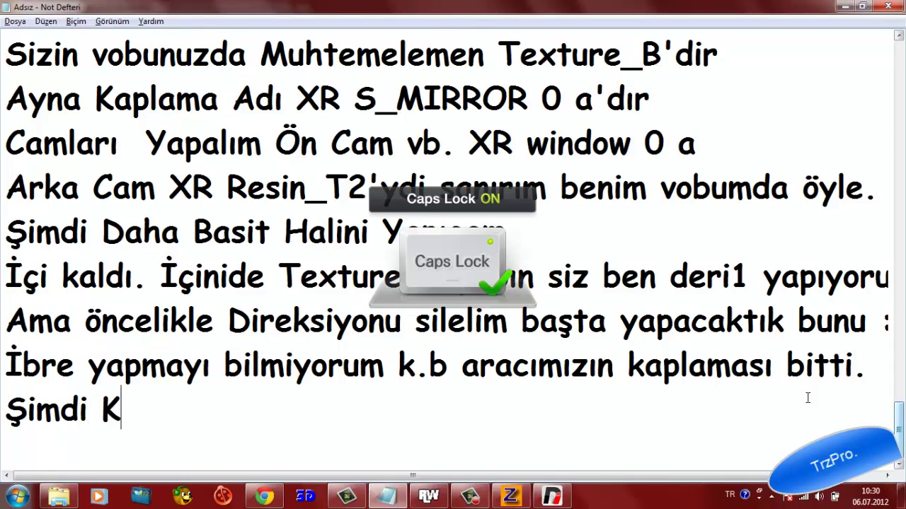
{"action": "key", "text": "Caps_Lock"}
{"action": "type", "text": "aydedel"}
{"action": "type", "text": "imç"}
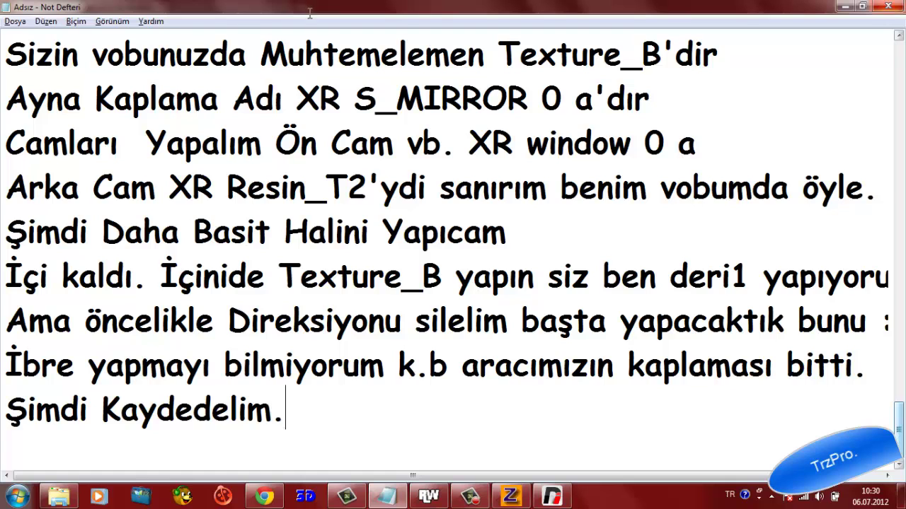
Export the car model as an Old Z3D file under a name beginning 'şahinim'.
{"action": "left_click", "coordinate": [511, 495]}
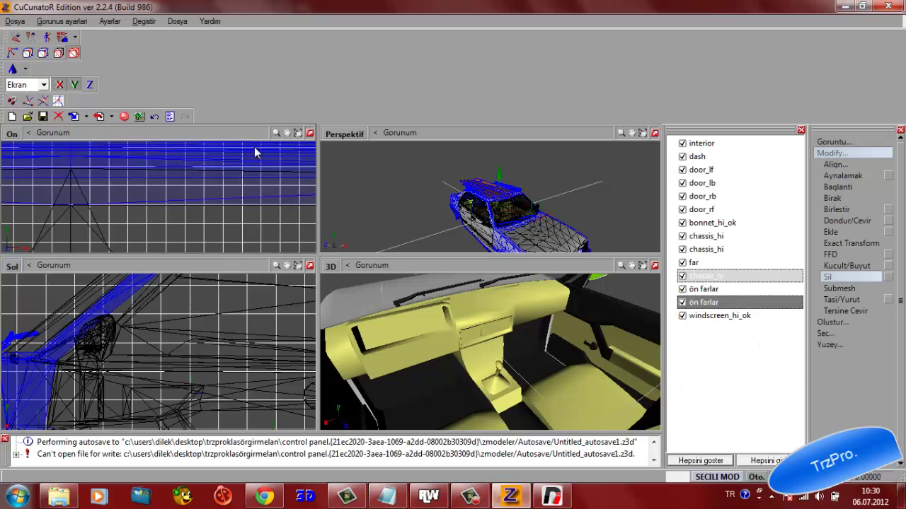
{"action": "left_click", "coordinate": [99, 117]}
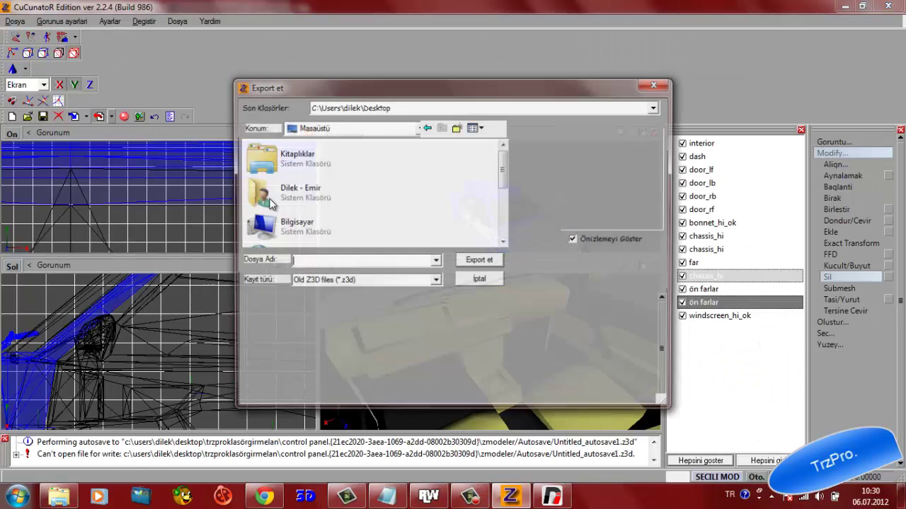
{"action": "left_click", "coordinate": [320, 281]}
{"action": "left_click", "coordinate": [324, 288]}
{"action": "left_click", "coordinate": [328, 260]}
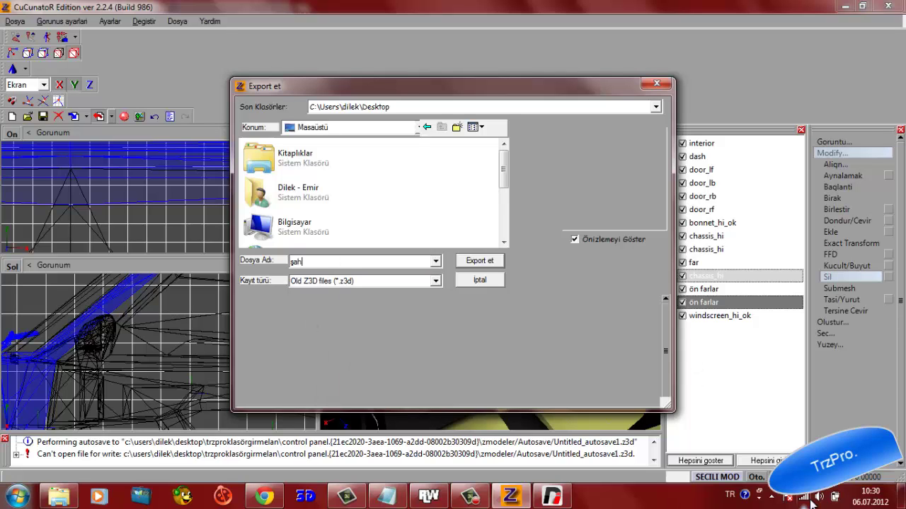
{"action": "type", "text": "şahinimu"}
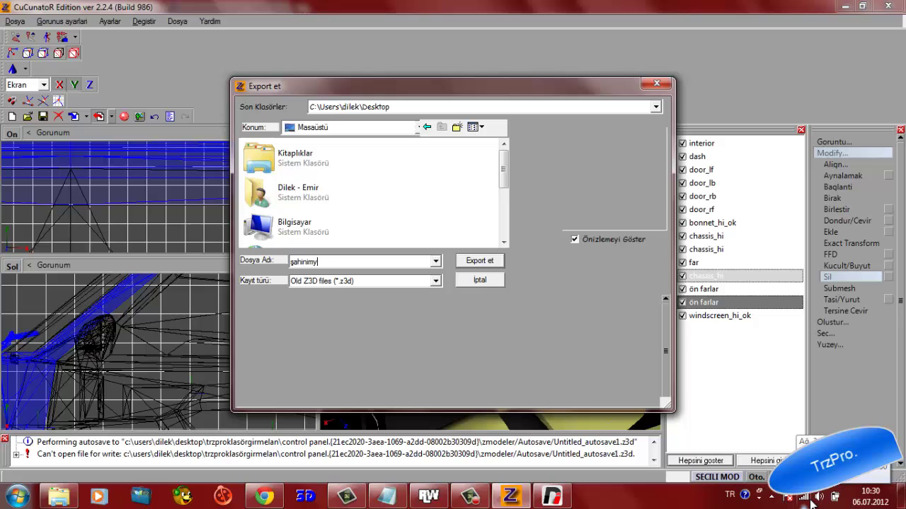
{"action": "key", "text": "Return"}
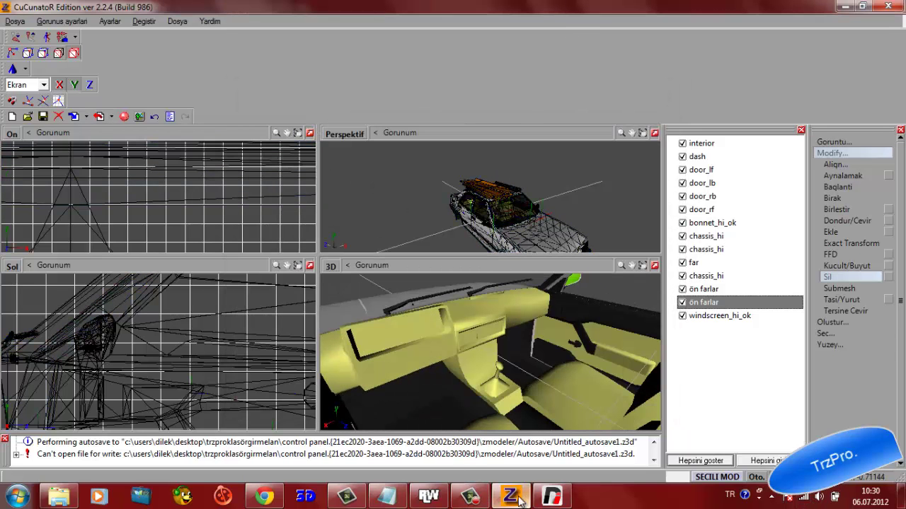
Note 'Ben ayrı parçalı olarak kaydediyorum.' and that car importer errors without merged parts.
{"action": "left_click", "coordinate": [387, 497]}
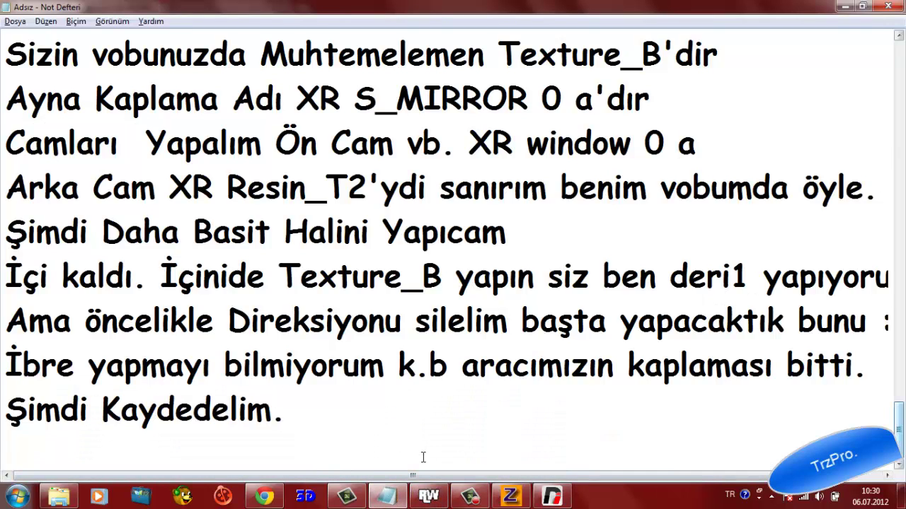
{"action": "key", "text": "Return"}
{"action": "type", "text": "B"}
{"action": "key", "text": "Caps_Lock"}
{"action": "type", "text": "en ay"}
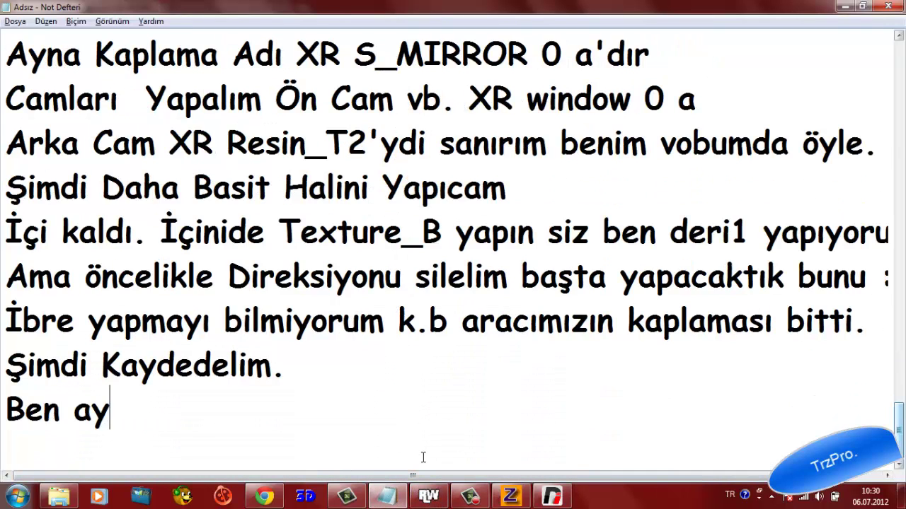
{"action": "type", "text": "rı par"}
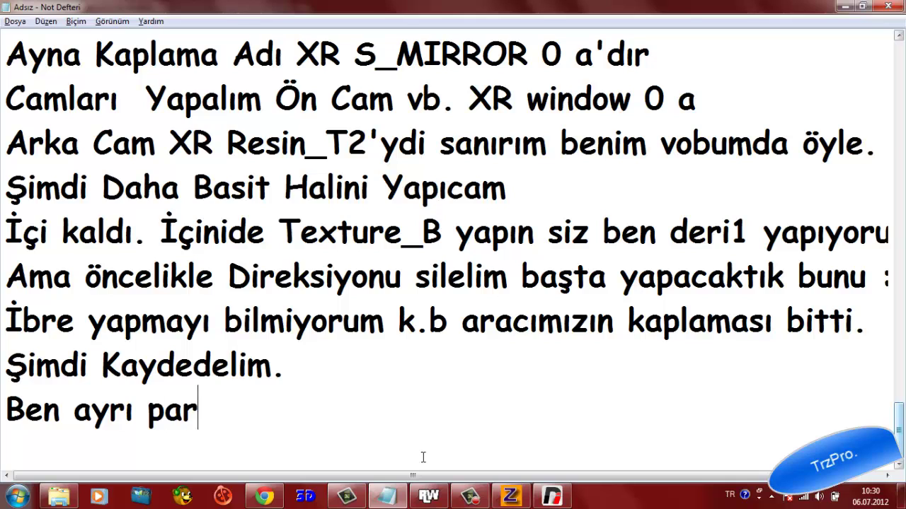
{"action": "type", "text": "çalı olarak kayd"}
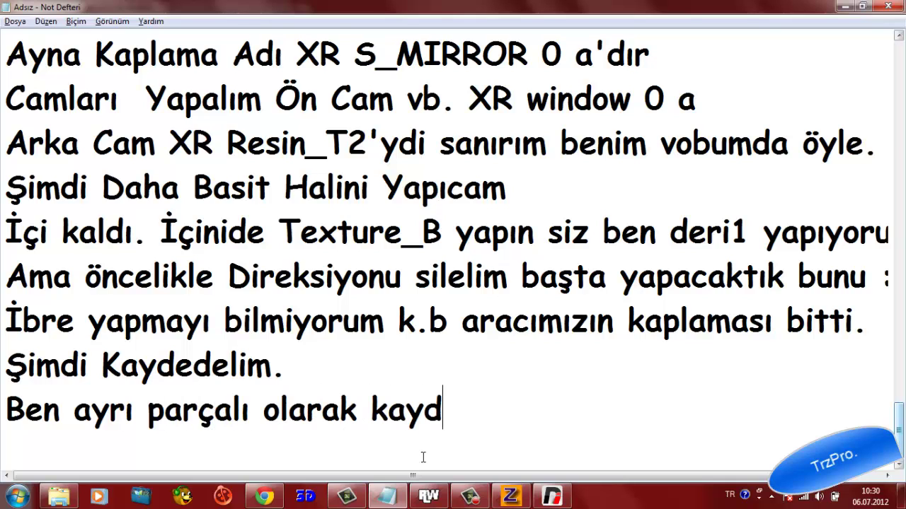
{"action": "type", "text": "ediyorum."}
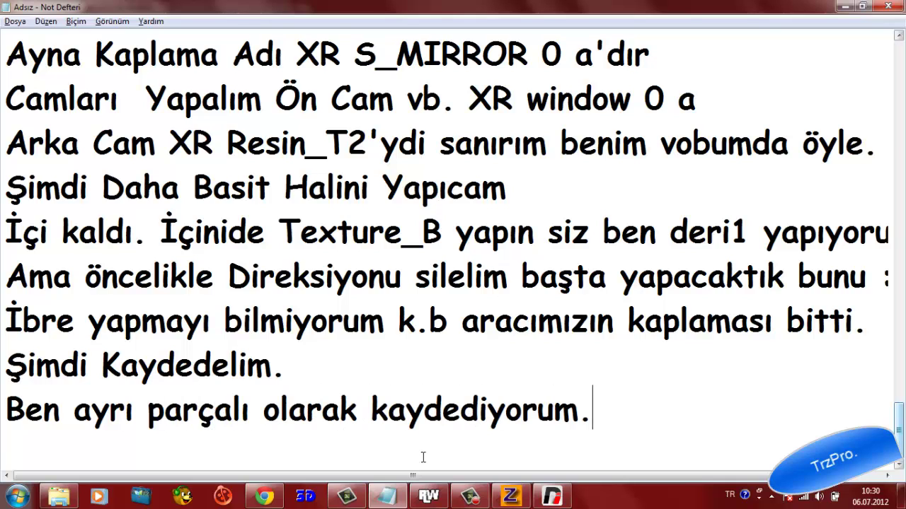
{"action": "key", "text": "Caps_Lock"}
{"action": "key", "text": "Caps_Lock"}
{"action": "type", "text": "Fakat "}
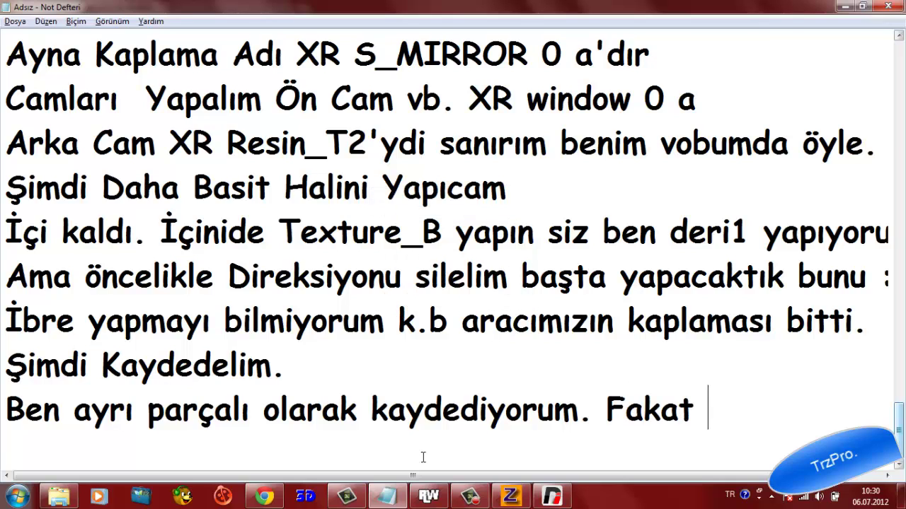
{"action": "type", "text": "birleşi"}
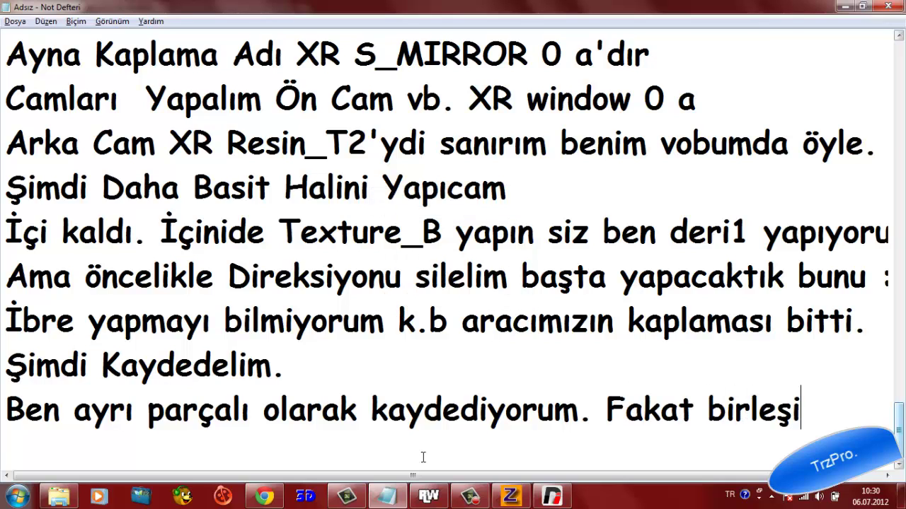
{"action": "type", "text": "k"}
{"action": "key", "text": "Return"}
{"action": "type", "text": "parçal"}
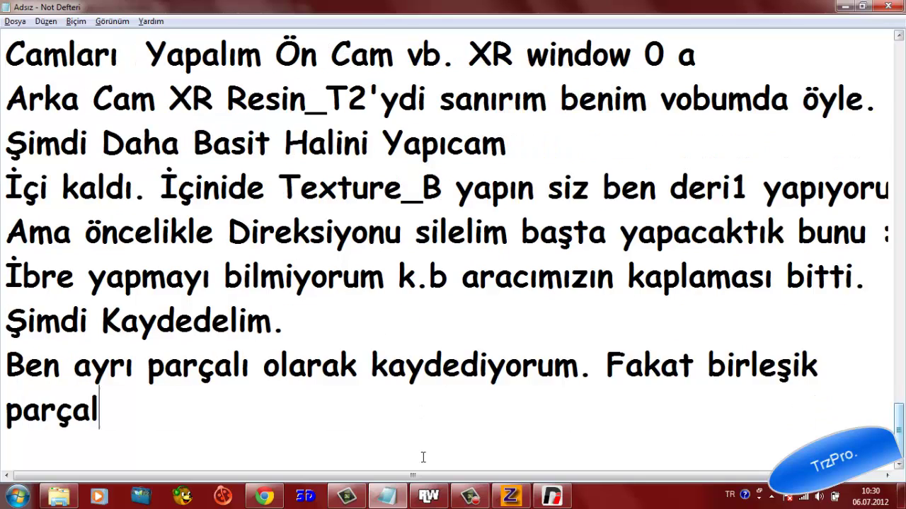
{"action": "type", "text": "ı olma"}
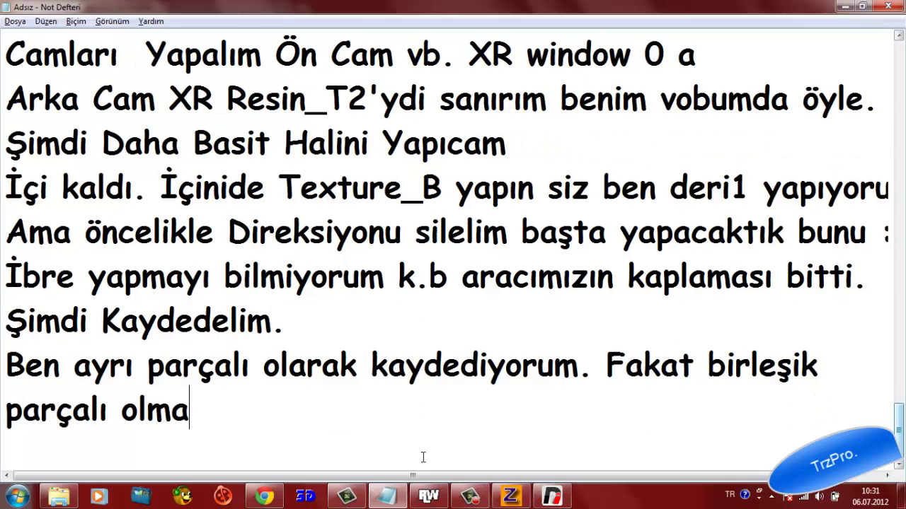
{"action": "type", "text": "yınca car i"}
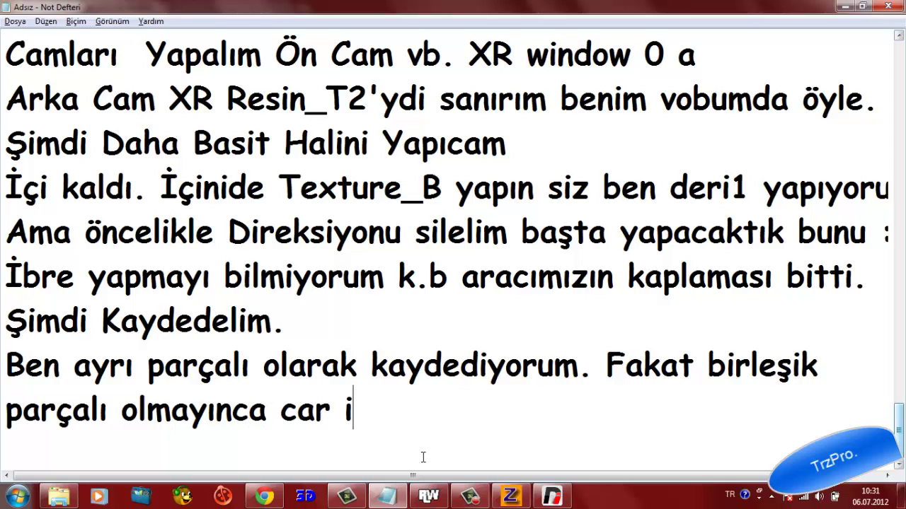
{"action": "type", "text": "mporter b"}
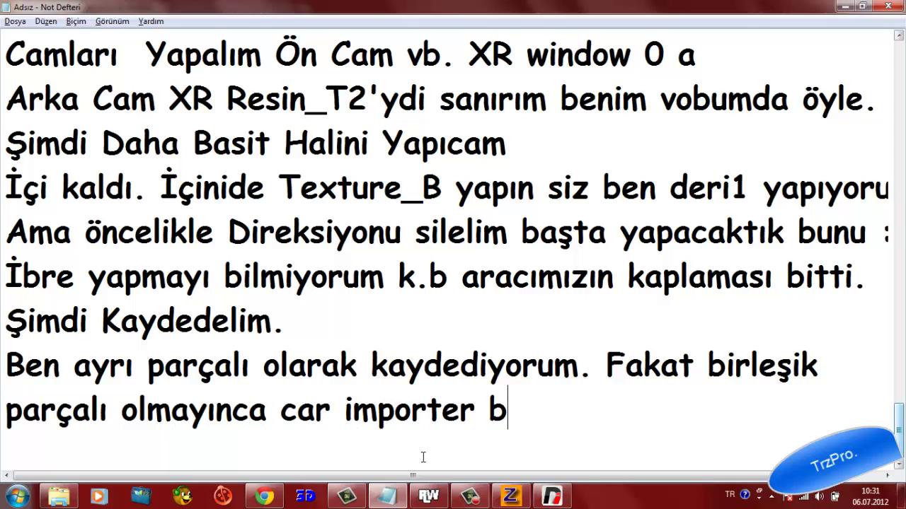
{"action": "type", "text": "ende hata veriyor"}
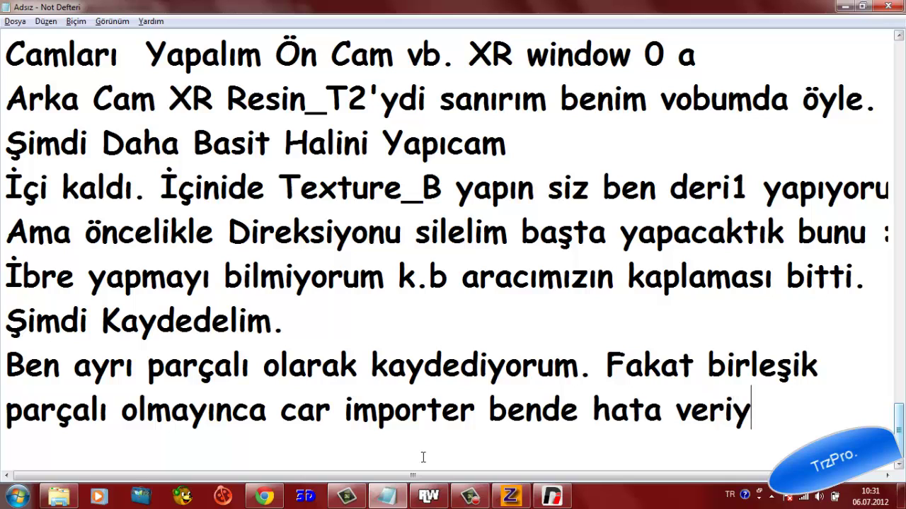
Add the line 'Bir tane parçaları ayrık, bir tanede birleşik olarak kaydediyorum'.
{"action": "key", "text": "Return"}
{"action": "key", "text": "Caps_Lock"}
{"action": "type", "text": "B"}
{"action": "key", "text": "Caps_Lock"}
{"action": "type", "text": "ir t"}
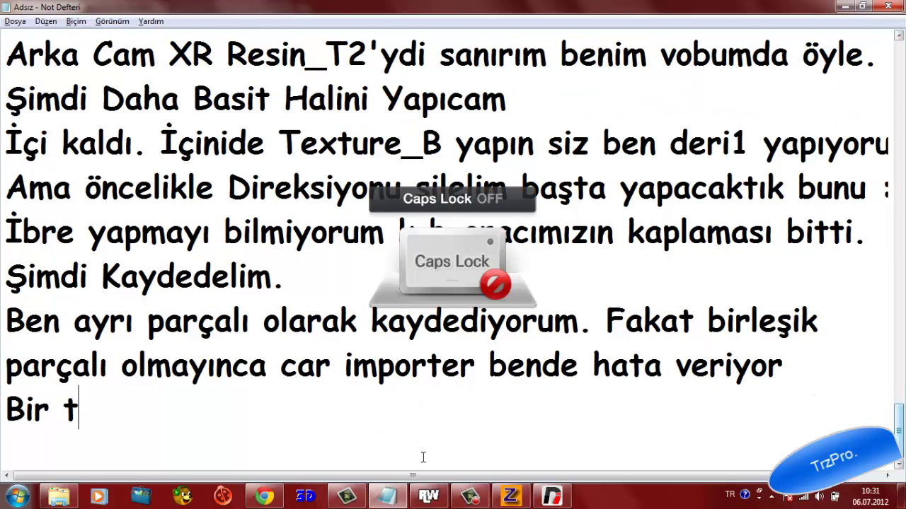
{"action": "type", "text": "ane"}
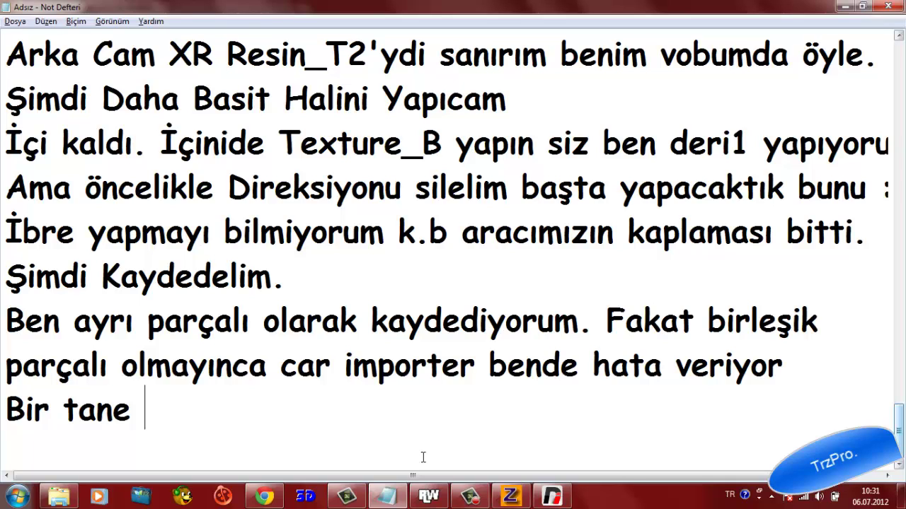
{"action": "type", "text": "parçaları ayrık"}
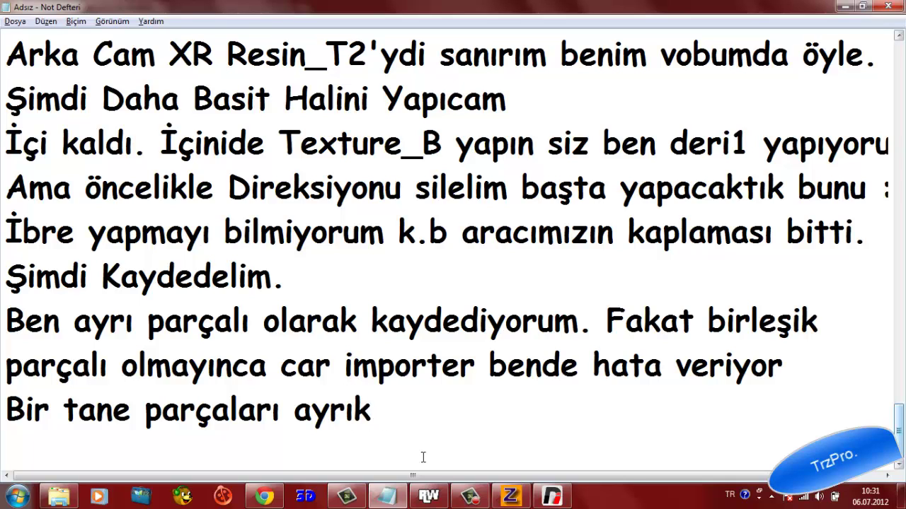
{"action": "type", "text": ", bir tane"}
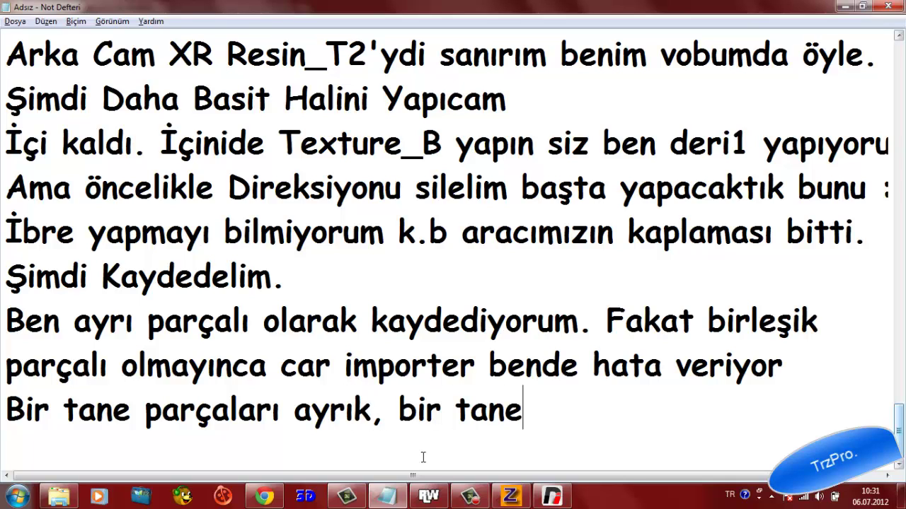
{"action": "type", "text": "de birleşik"}
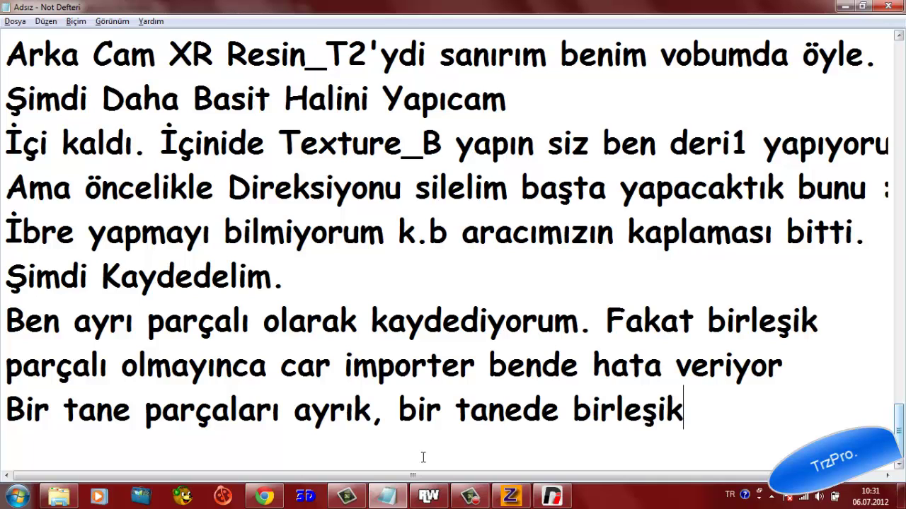
{"action": "type", "text": " olarak kay"}
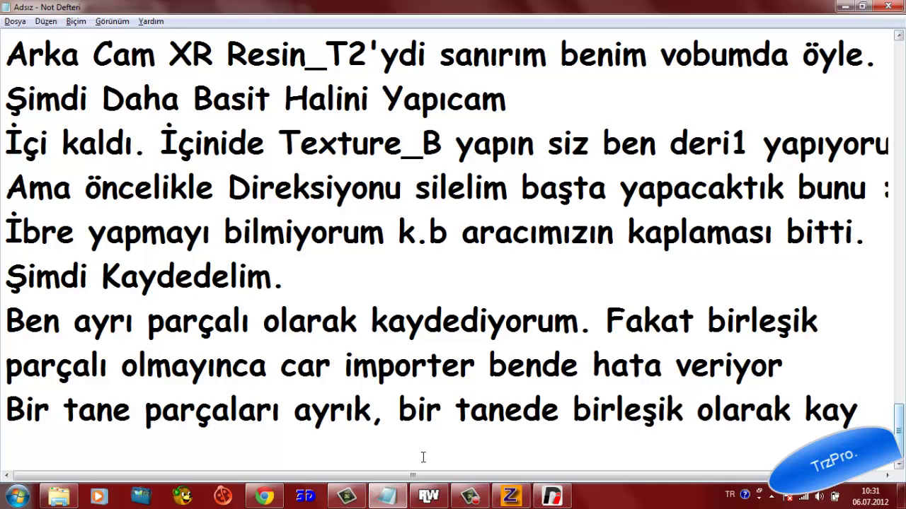
{"action": "key", "text": "BackSpace"}
{"action": "key", "text": "BackSpace"}
{"action": "key", "text": "BackSpace"}
{"action": "key", "text": "Return"}
{"action": "type", "text": "kaydediy"}
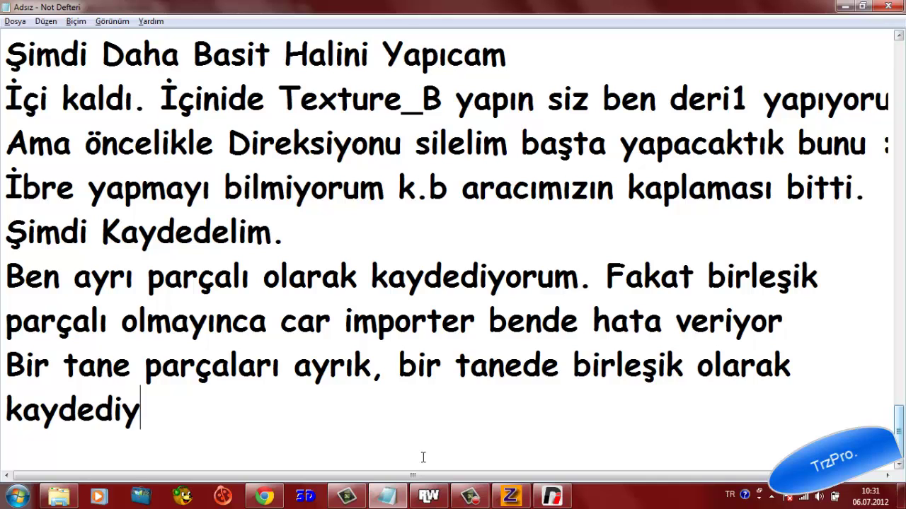
{"action": "type", "text": "r"}
{"action": "key", "text": "BackSpace"}
{"action": "type", "text": "oru"}
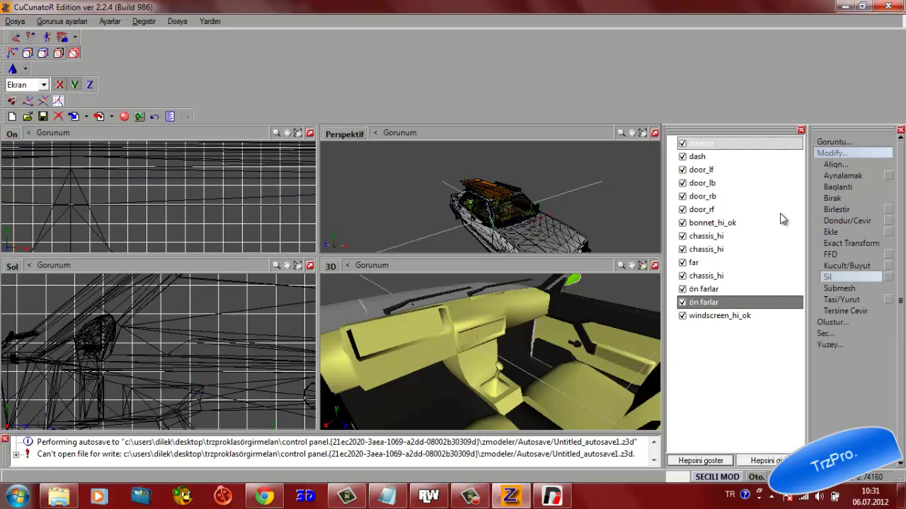
Multi-attach dash and every remaining part into the interior object.
{"action": "right_click", "coordinate": [736, 154]}
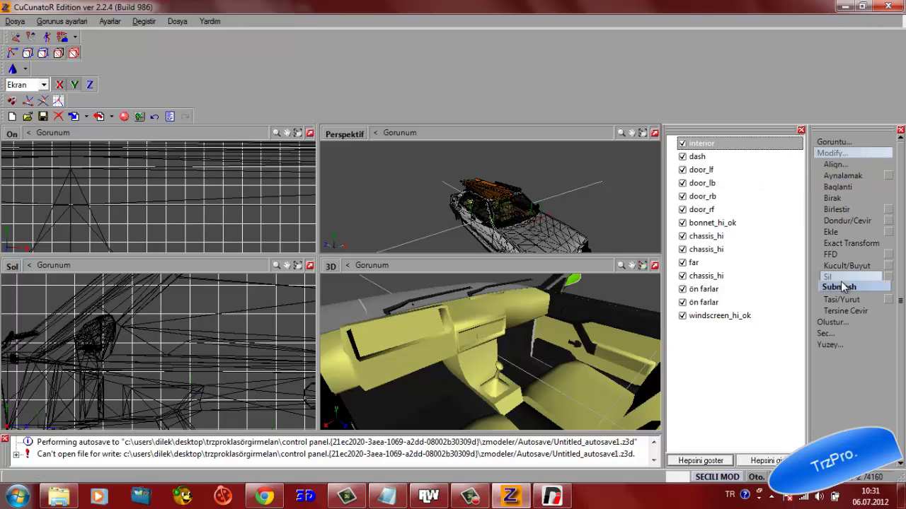
{"action": "left_click", "coordinate": [889, 217]}
{"action": "left_click", "coordinate": [854, 253]}
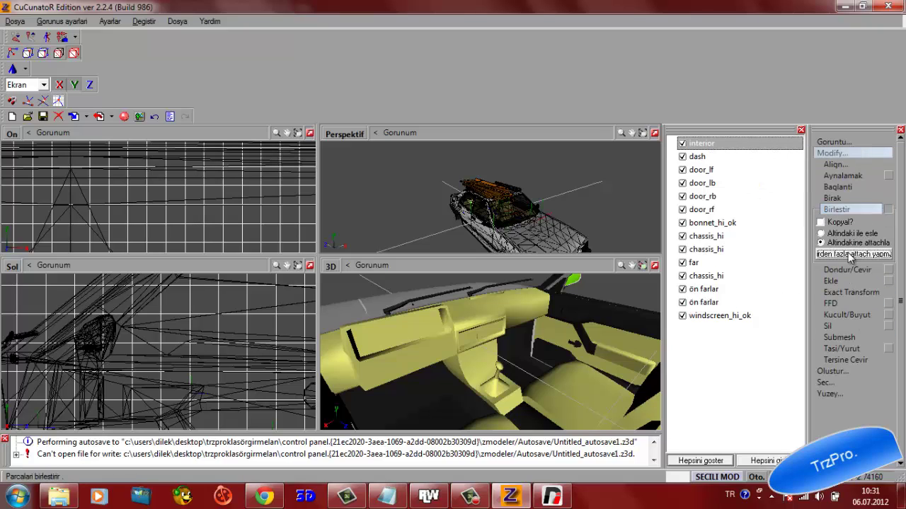
{"action": "left_click", "coordinate": [491, 284]}
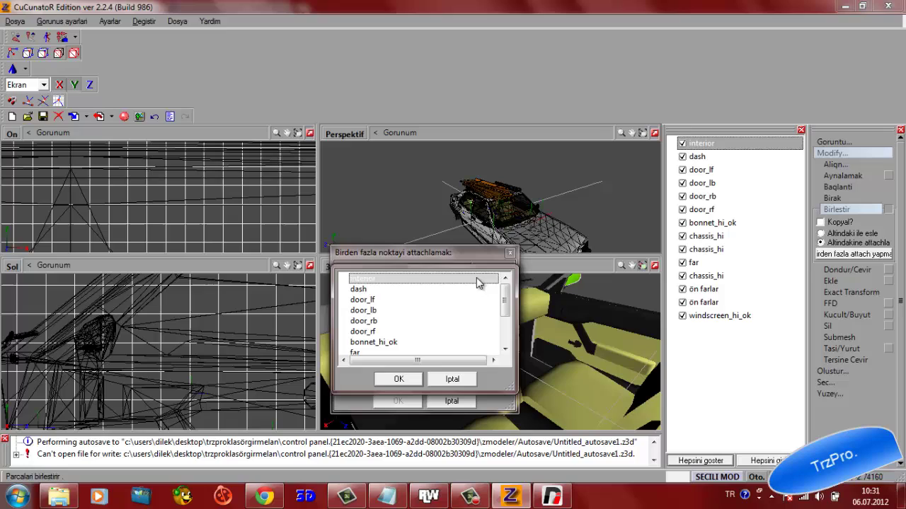
{"action": "left_click", "coordinate": [412, 277]}
{"action": "left_click", "coordinate": [394, 301]}
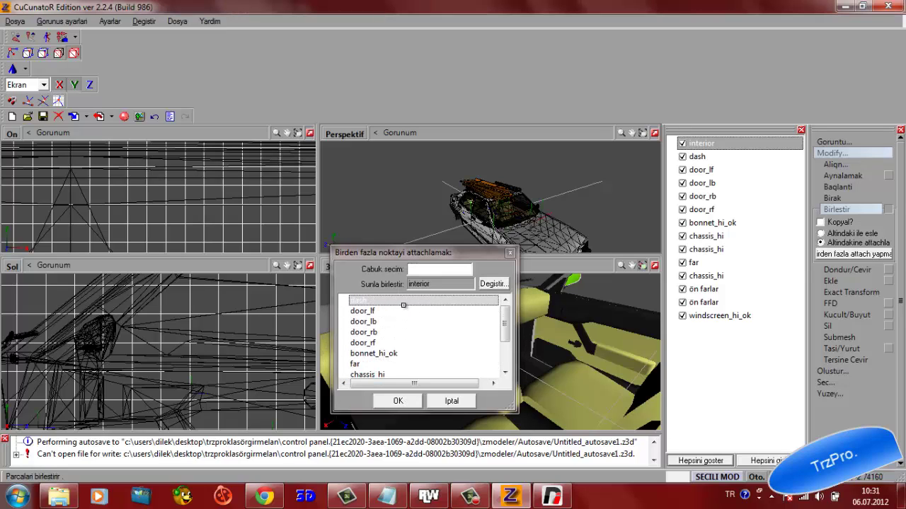
{"action": "left_click_drag", "start_coordinate": [403, 305], "coordinate": [407, 380]}
{"action": "left_click", "coordinate": [398, 400]}
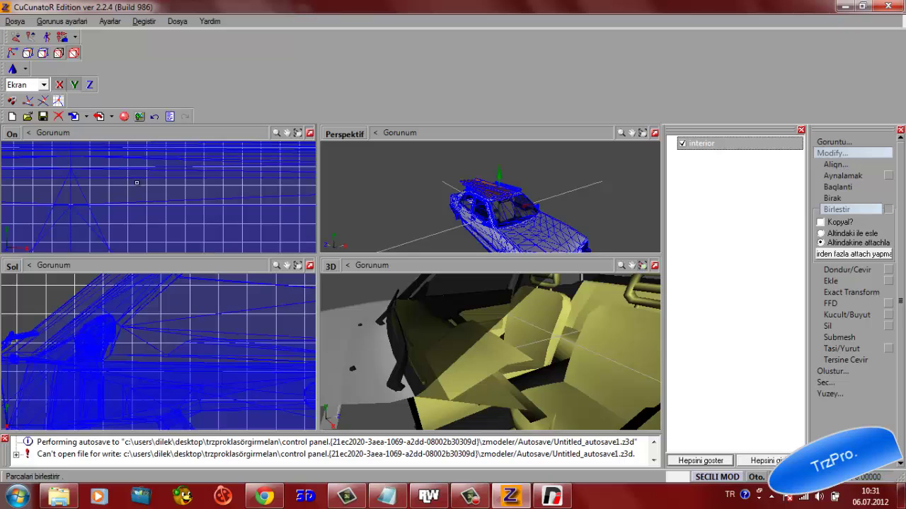
{"action": "right_click", "coordinate": [136, 183]}
Export the merged model as Old Z3D 'parçaları ayrı şahini…' and close ZModeler without saving.
{"action": "left_click", "coordinate": [180, 219]}
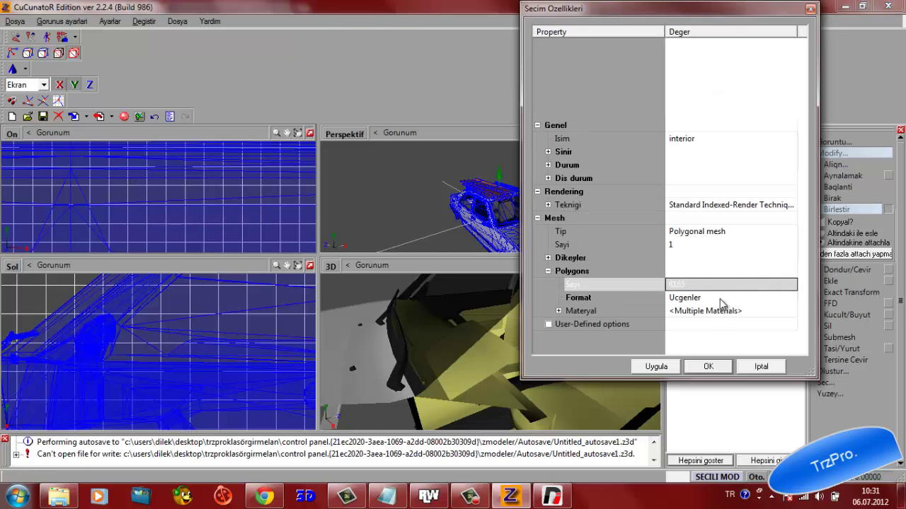
{"action": "left_click", "coordinate": [757, 370]}
{"action": "left_click", "coordinate": [104, 116]}
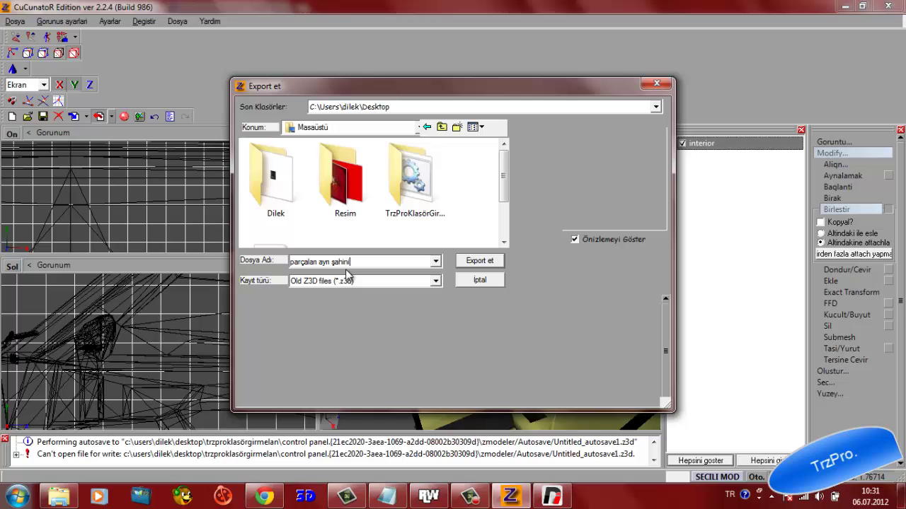
{"action": "key", "text": "Return"}
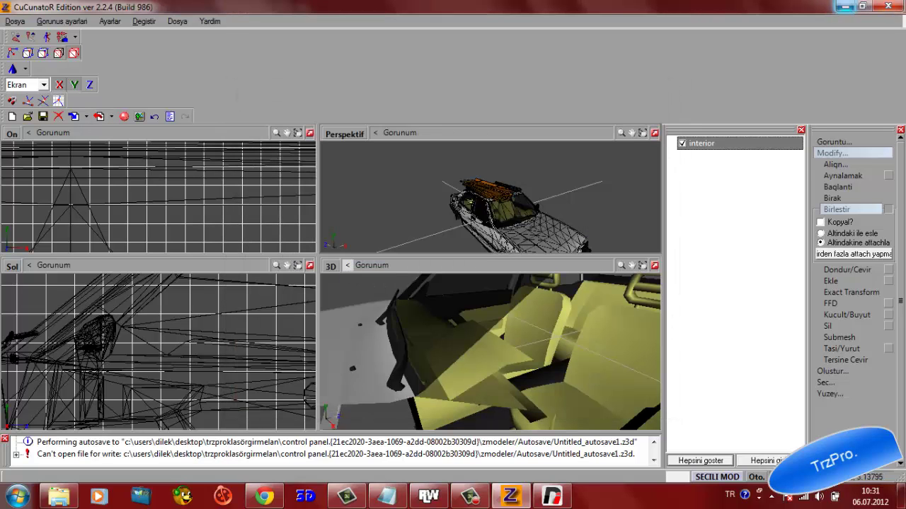
{"action": "left_click", "coordinate": [478, 278]}
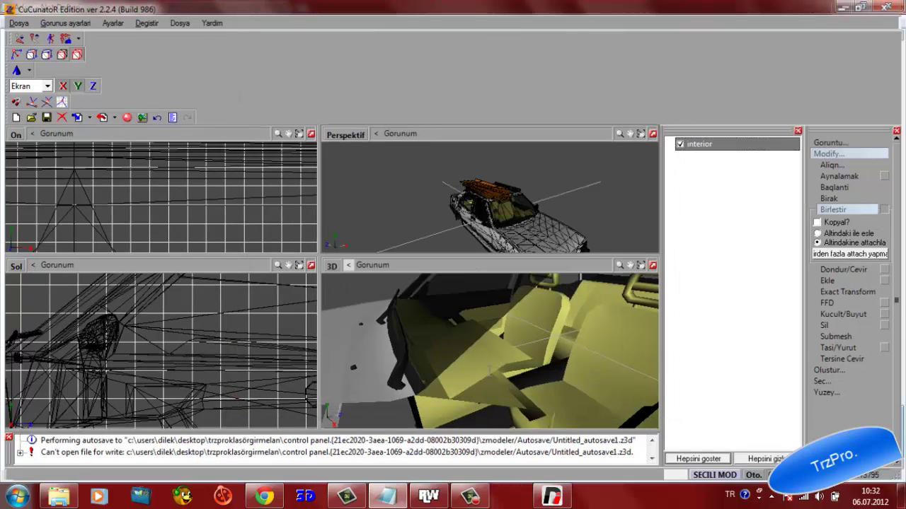
Add the note line 'Şimdi zmodeler 1.0.7 açıyoruz. MTR eklentili'.
{"action": "key", "text": "Return"}
{"action": "key", "text": "Caps_Lock"}
{"action": "type", "text": "Ş"}
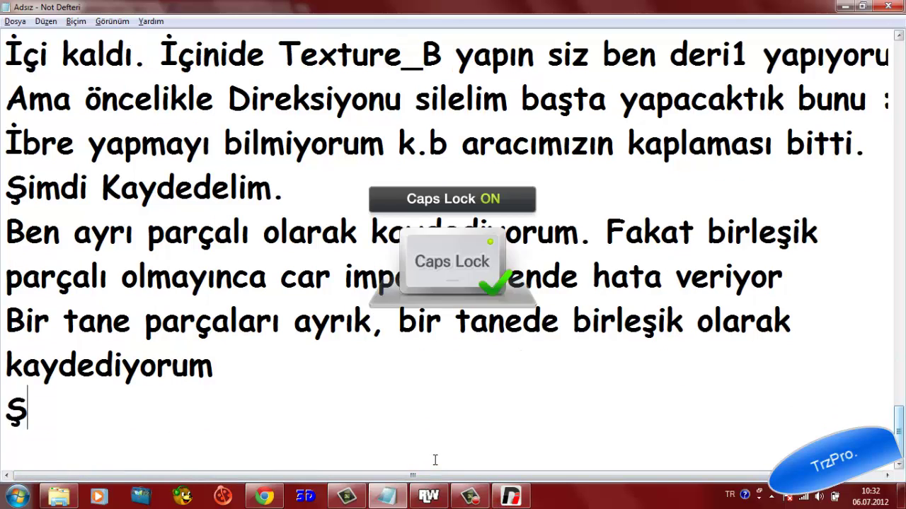
{"action": "key", "text": "Caps_Lock"}
{"action": "type", "text": "imdi <"}
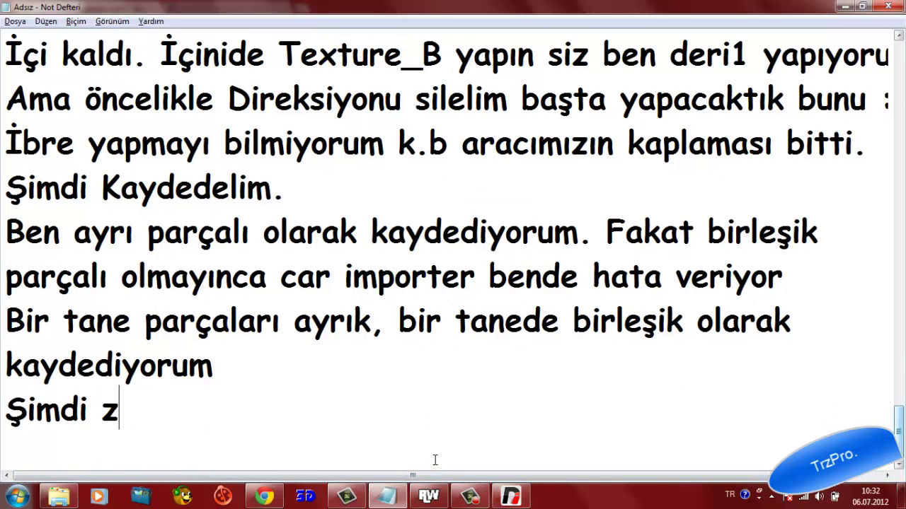
{"action": "type", "text": "o"}
{"action": "key", "text": "BackSpace"}
{"action": "key", "text": "BackSpace"}
{"action": "type", "text": "modeler 1.0.6"}
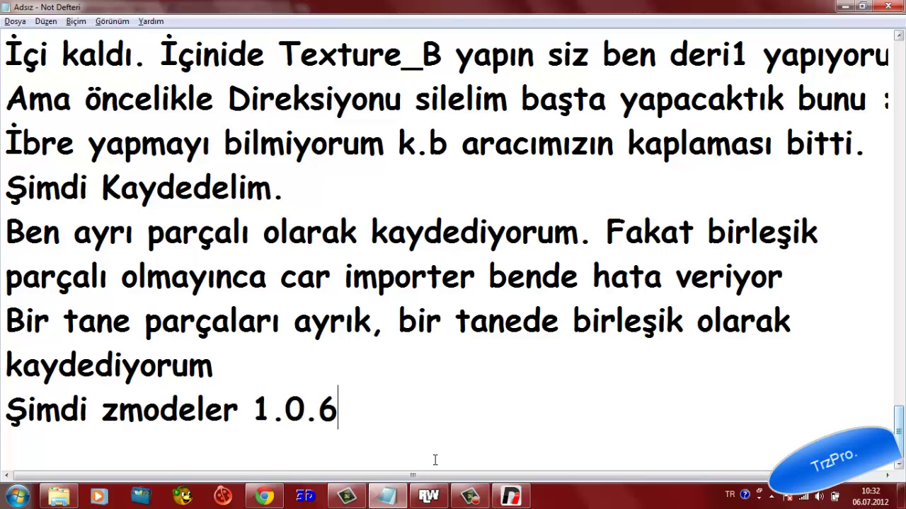
{"action": "key", "text": "BackSpace"}
{"action": "type", "text": "7 açıyoru"}
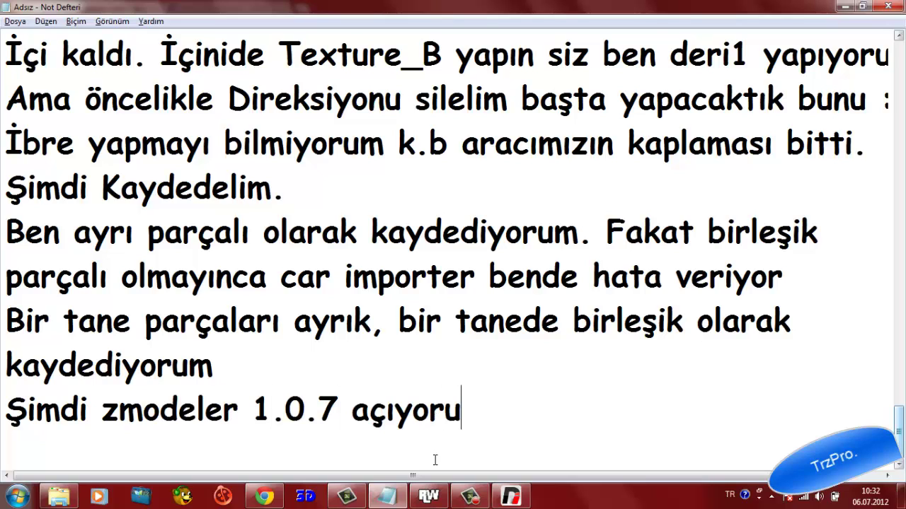
{"action": "type", "text": "z."}
{"action": "key", "text": "Caps_Lock"}
{"action": "type", "text": "MTR"}
{"action": "key", "text": "Caps_Lock"}
{"action": "type", "text": "eklentili"}
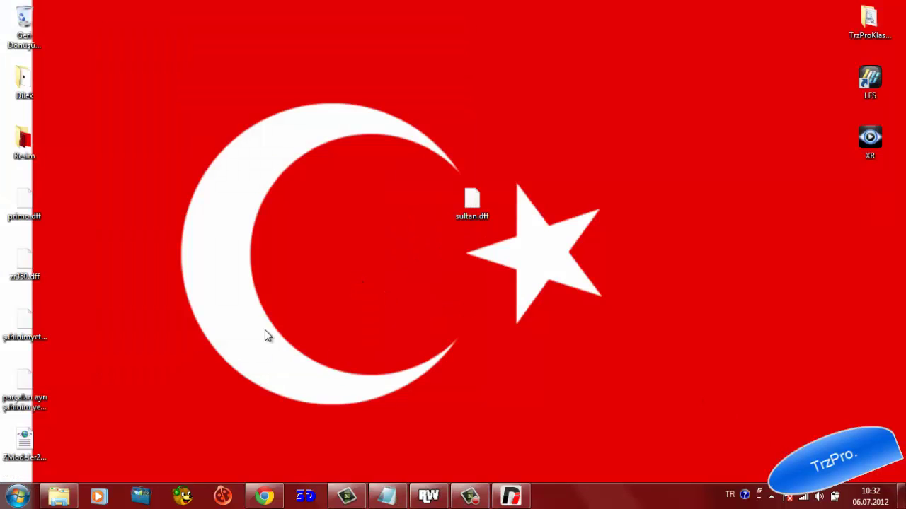
{"action": "left_click_drag", "start_coordinate": [287, 338], "coordinate": [219, 297]}
Refresh the desktop and look inside the Kilitli folder in TrzProKlasörGirmeLan.
{"action": "right_click", "coordinate": [135, 224]}
{"action": "left_click", "coordinate": [148, 224]}
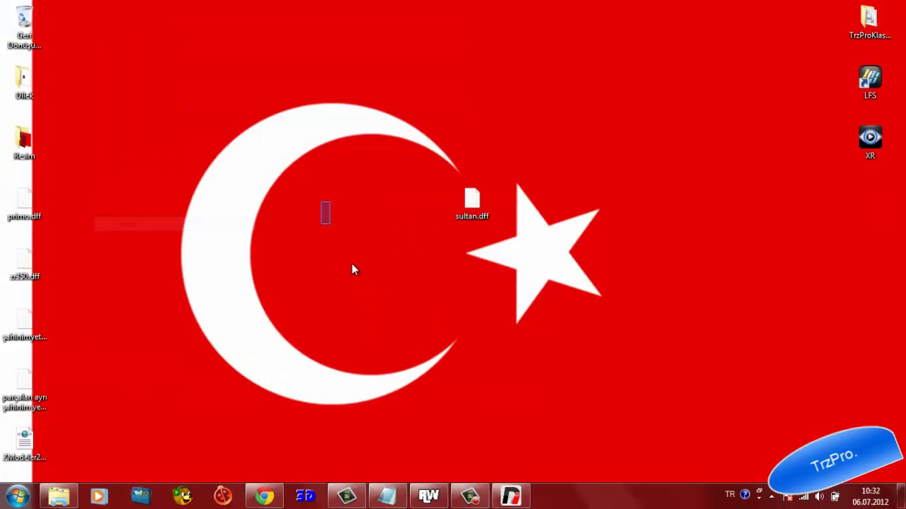
{"action": "double_click", "coordinate": [869, 21]}
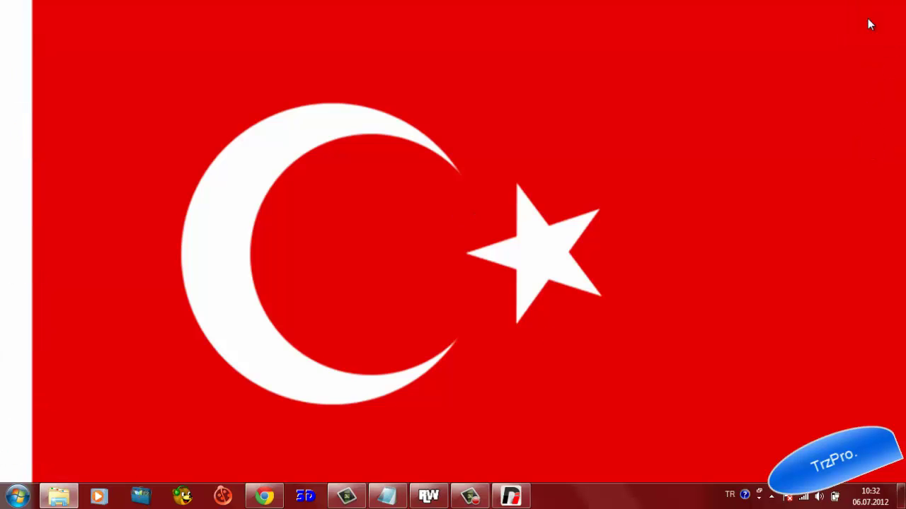
{"action": "double_click", "coordinate": [260, 117]}
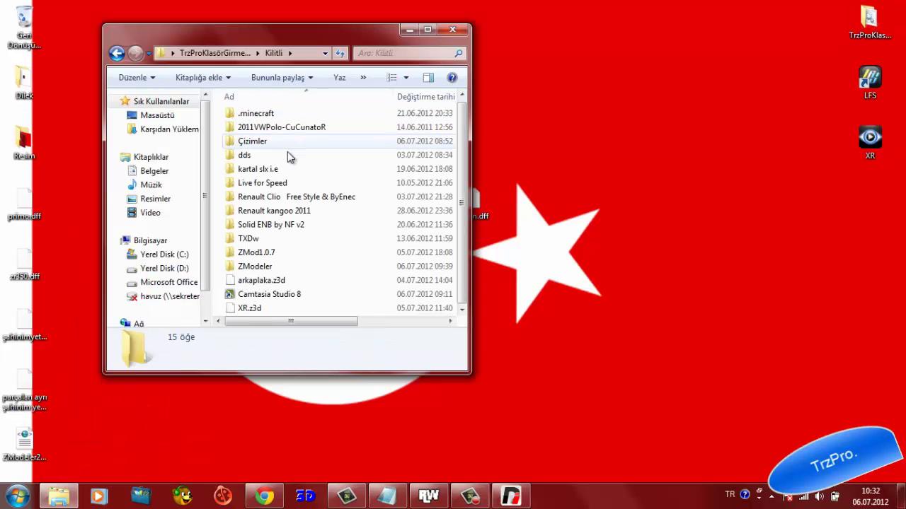
{"action": "left_click", "coordinate": [452, 30]}
Lock the Kilitli folder by running the batch file with answer 'e', then launch Zanoza Modeler.
{"action": "double_click", "coordinate": [868, 21]}
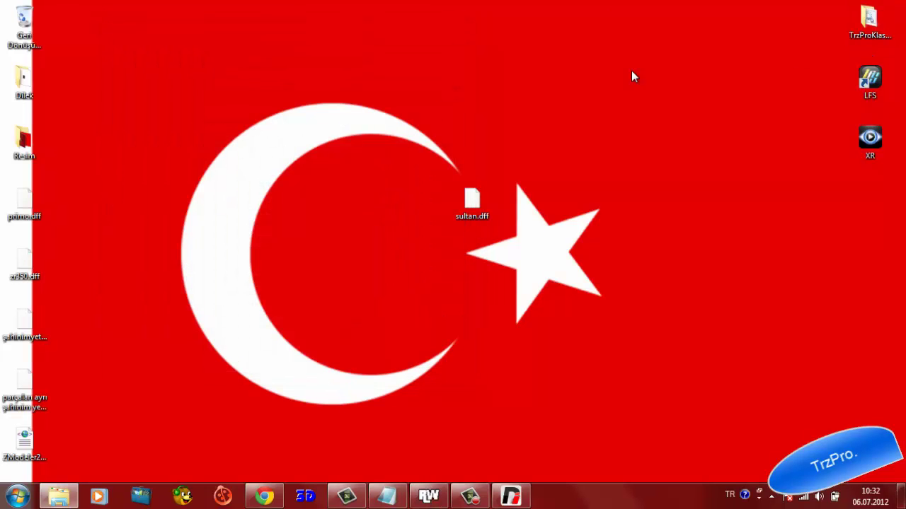
{"action": "double_click", "coordinate": [274, 134]}
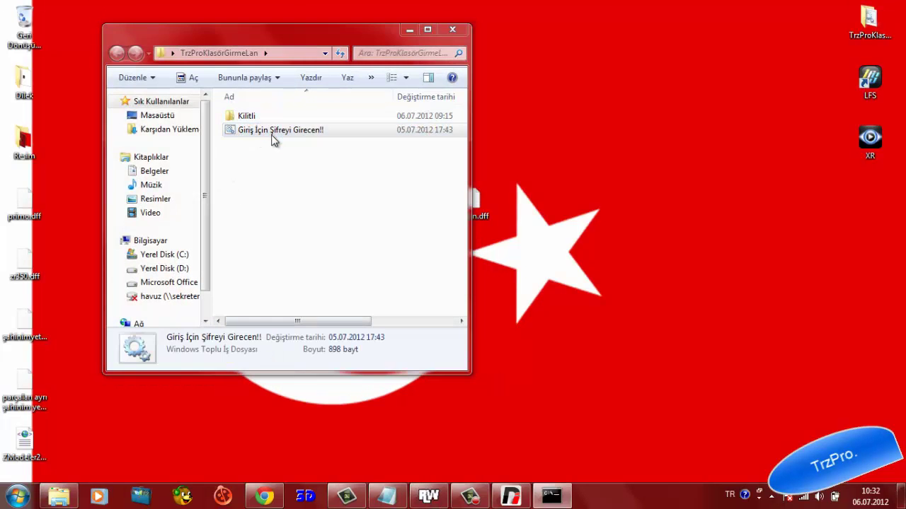
{"action": "type", "text": "e"}
{"action": "key", "text": "Return"}
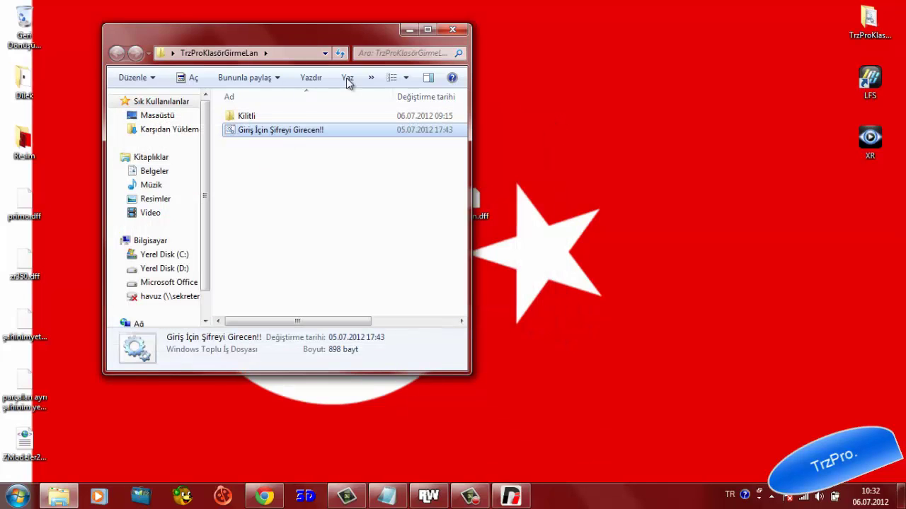
{"action": "left_click", "coordinate": [453, 30]}
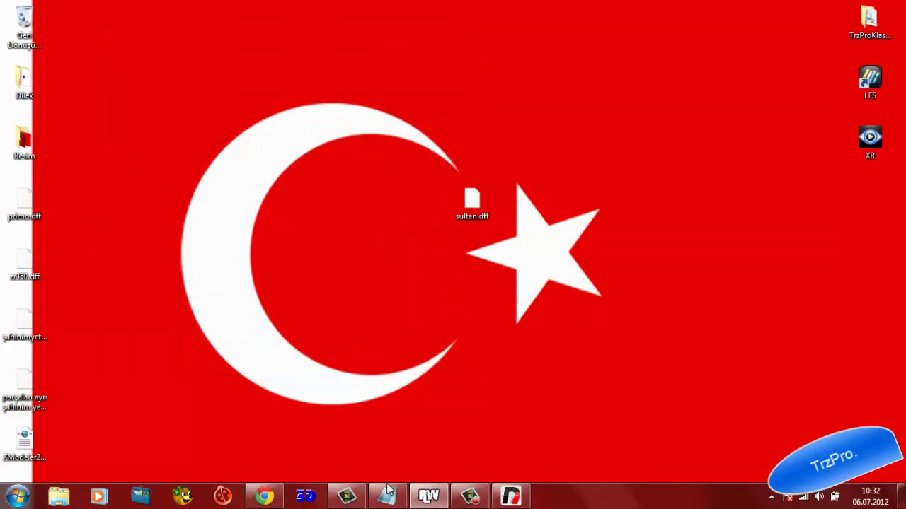
{"action": "left_click", "coordinate": [303, 497]}
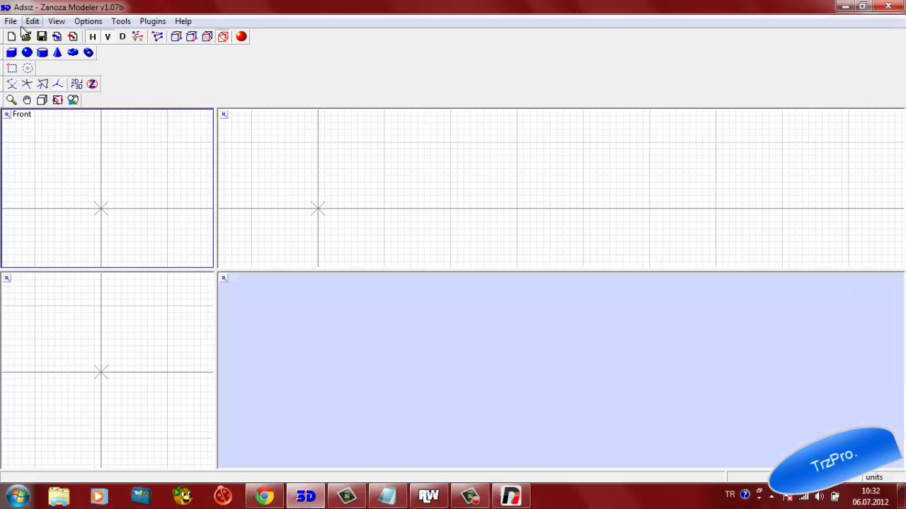
Open şahinimyeter.z3d, then clear the scene and load parçaları ayrı şahinim yeter.z3d instead.
{"action": "left_click", "coordinate": [26, 36]}
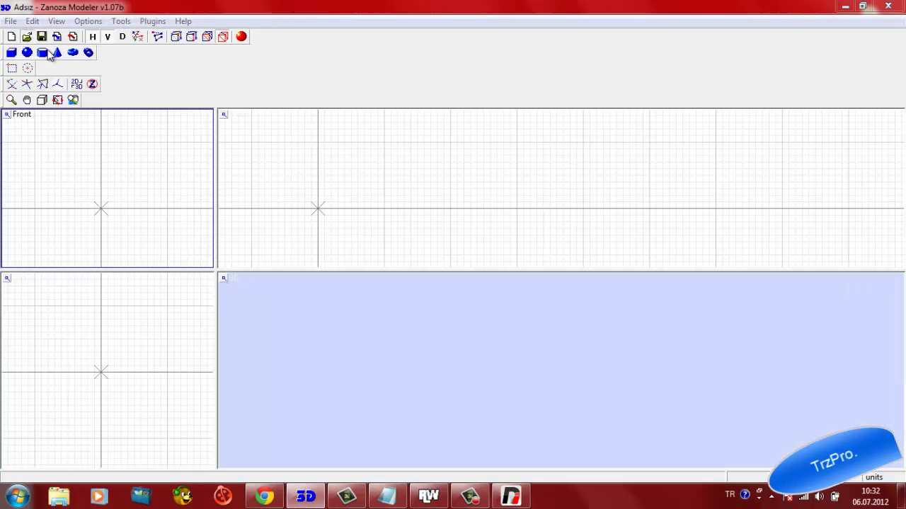
{"action": "scroll", "coordinate": [453, 228], "scroll_direction": "down", "scroll_amount": 3}
{"action": "scroll", "coordinate": [431, 269], "scroll_direction": "up", "scroll_amount": 3}
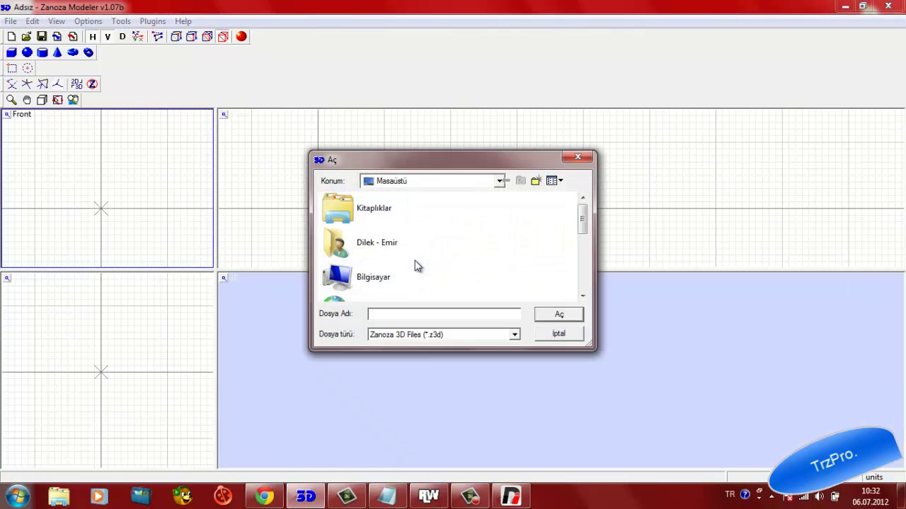
{"action": "scroll", "coordinate": [417, 264], "scroll_direction": "down", "scroll_amount": 3}
{"action": "double_click", "coordinate": [420, 280]}
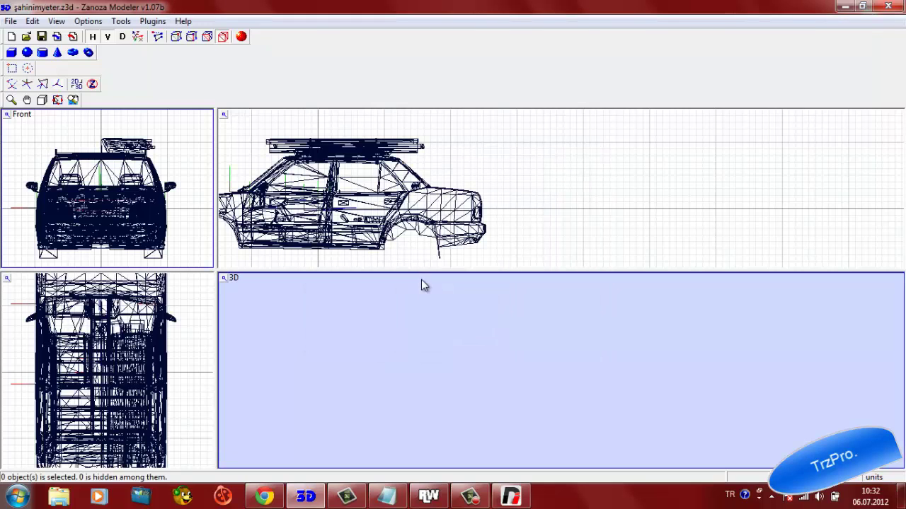
{"action": "left_click", "coordinate": [10, 21]}
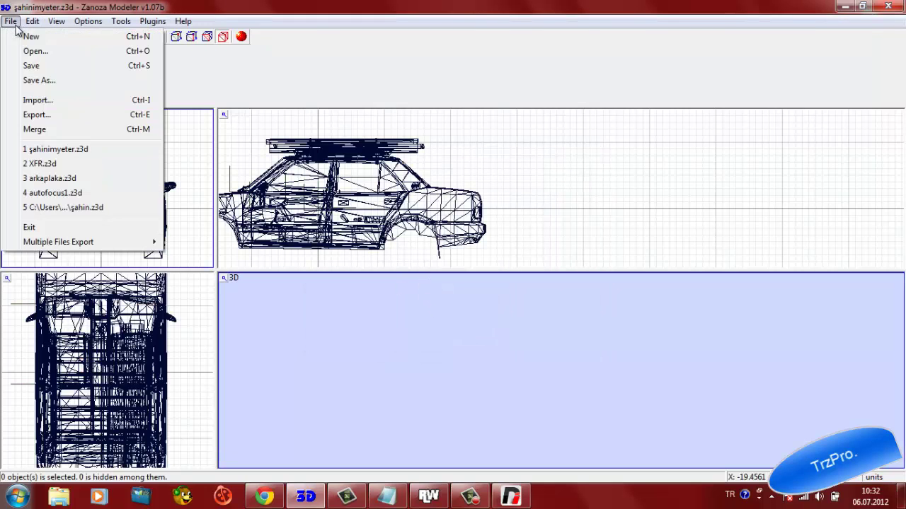
{"action": "left_click", "coordinate": [28, 34]}
{"action": "left_click", "coordinate": [31, 40]}
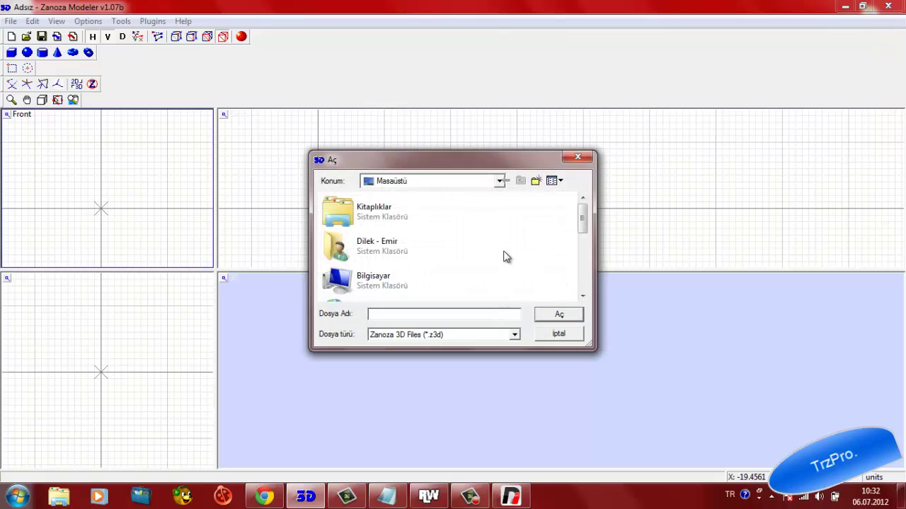
{"action": "scroll", "coordinate": [502, 257], "scroll_direction": "down", "scroll_amount": 3}
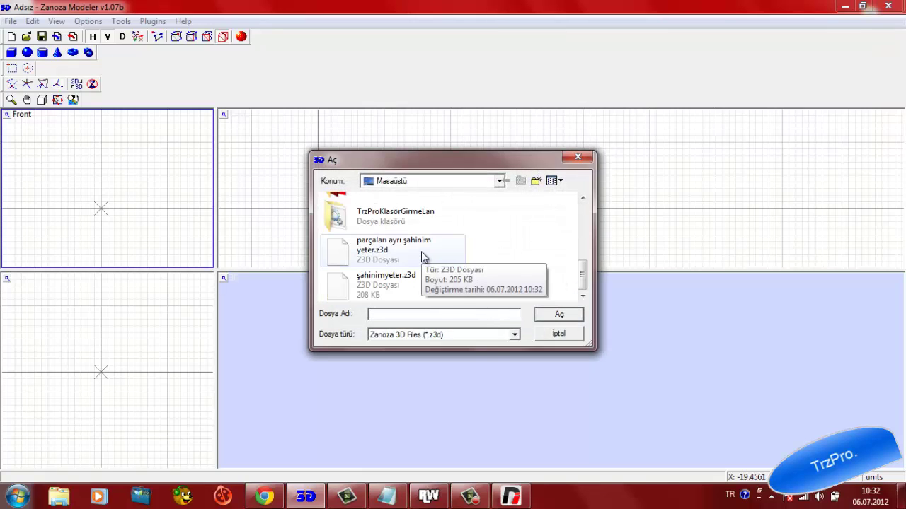
{"action": "double_click", "coordinate": [423, 256]}
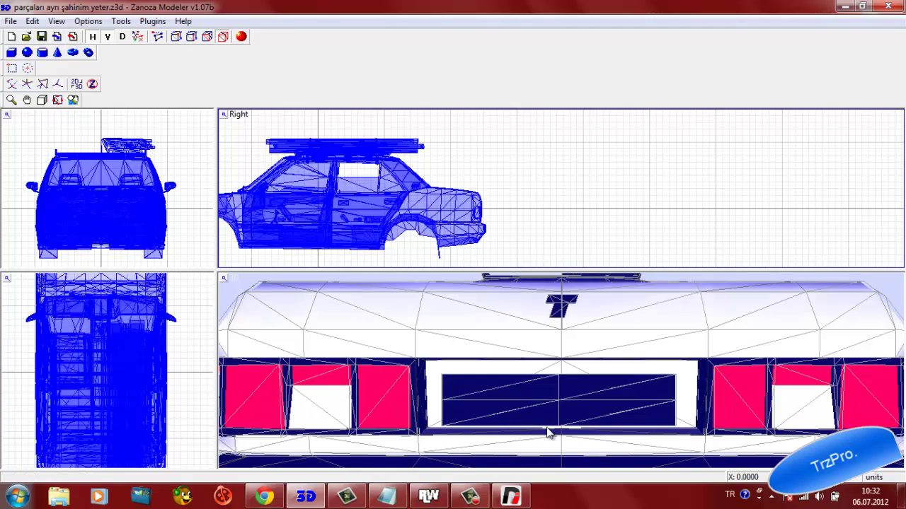
{"action": "left_click_drag", "start_coordinate": [548, 433], "coordinate": [170, 96]}
Export all objects in LFS Raw format as xr.mtr, resetting the origin.
{"action": "left_click", "coordinate": [73, 36]}
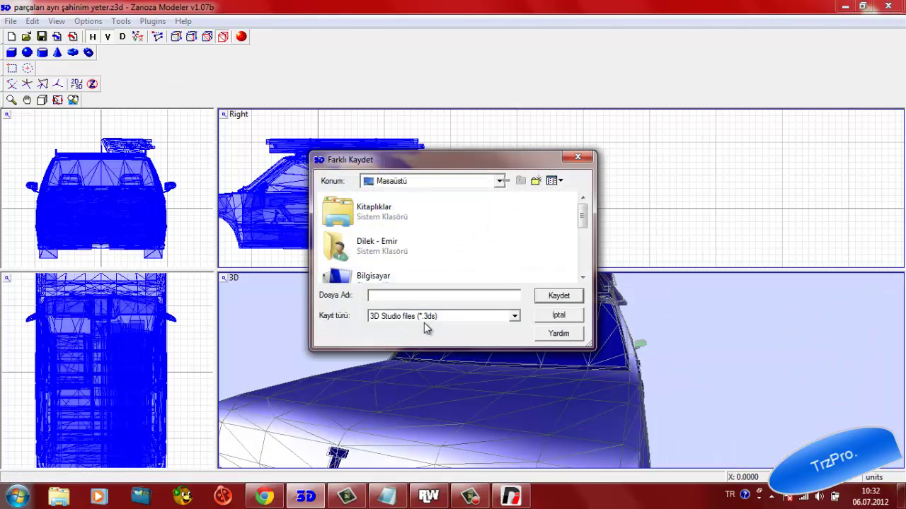
{"action": "left_click", "coordinate": [428, 317]}
{"action": "left_click", "coordinate": [409, 220]}
{"action": "left_click", "coordinate": [411, 297]}
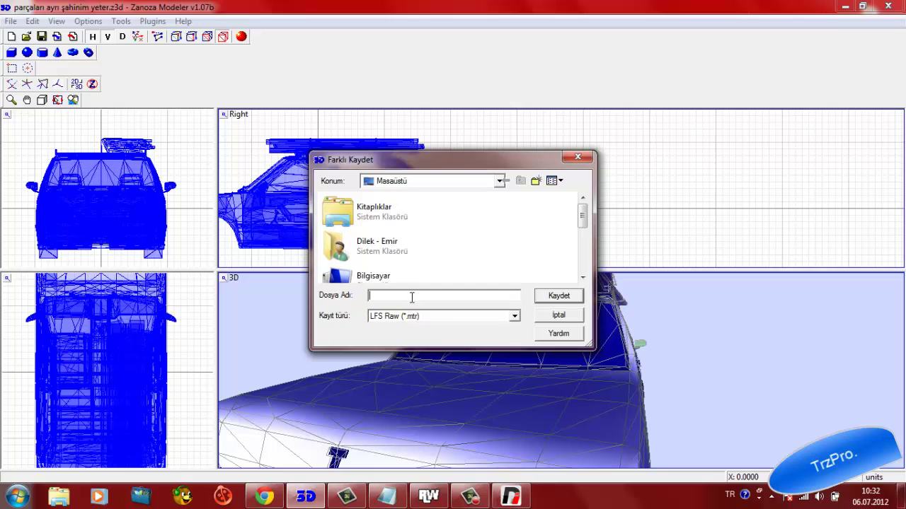
{"action": "type", "text": "a"}
{"action": "key", "text": "Return"}
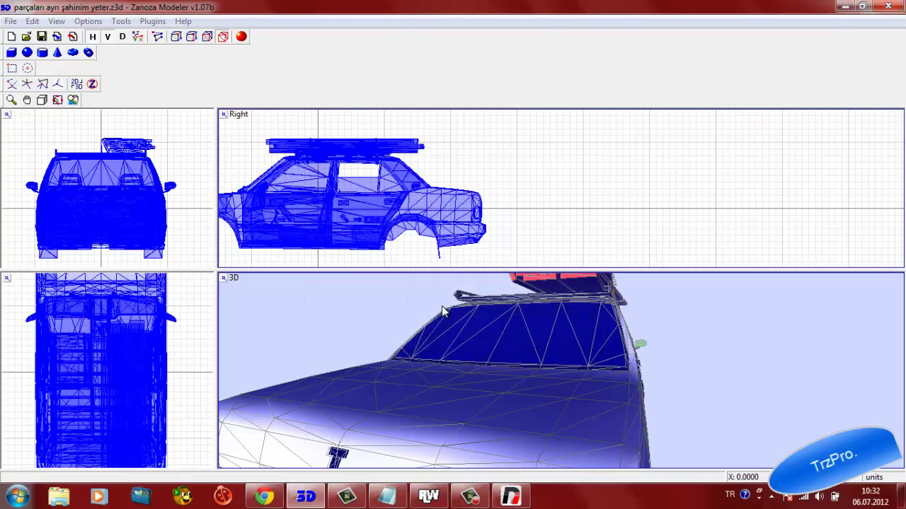
{"action": "left_click", "coordinate": [432, 357]}
{"action": "left_click", "coordinate": [397, 357]}
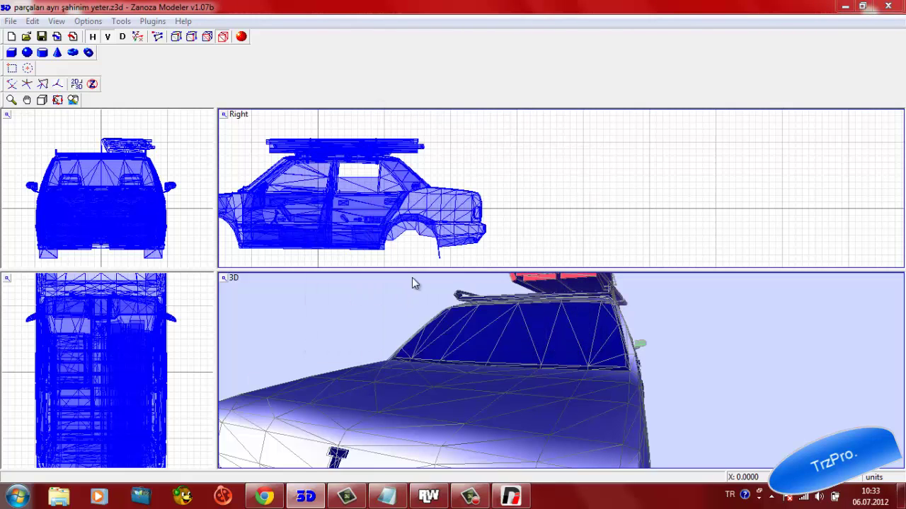
{"action": "left_click", "coordinate": [433, 278]}
{"action": "left_click", "coordinate": [495, 278]}
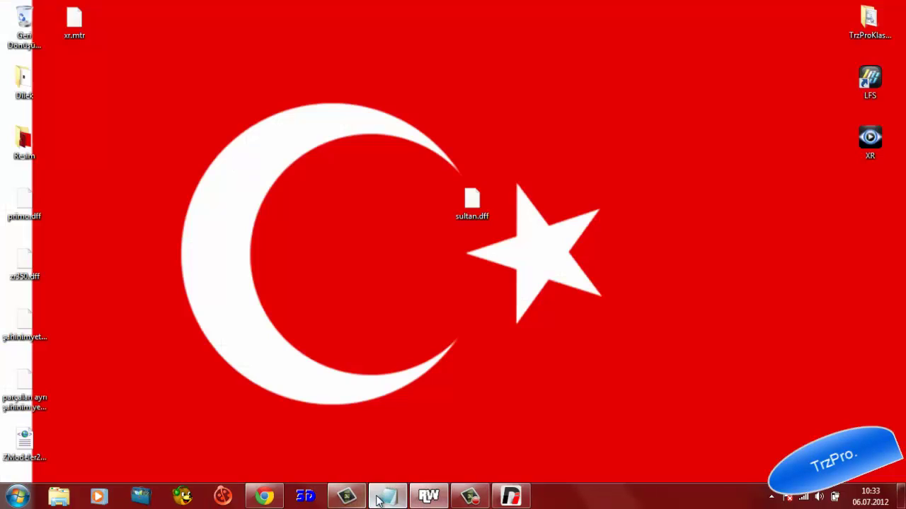
Add the notes line 'Export Edildi! yazdıktan sonra böyle olursa sorun değil'.
{"action": "left_click", "coordinate": [386, 496]}
{"action": "key", "text": "Caps_Lock"}
{"action": "key", "text": "Return"}
{"action": "type", "text": "E"}
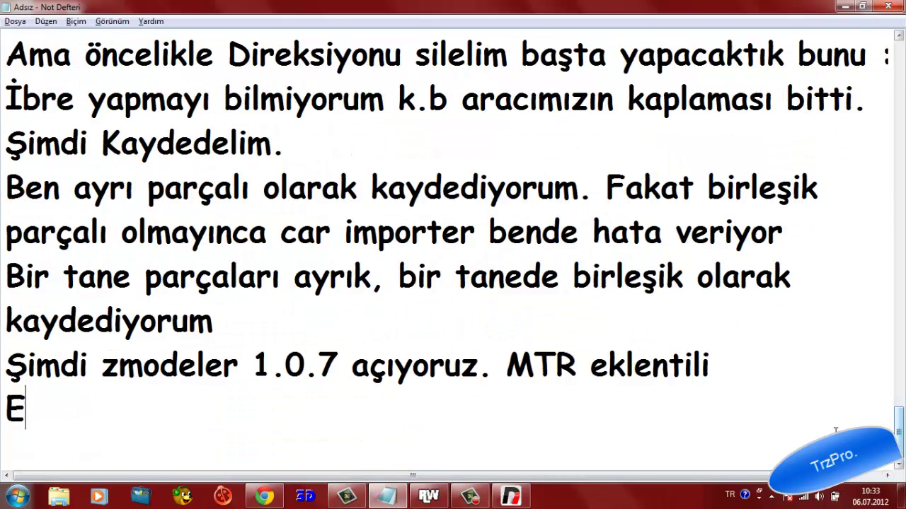
{"action": "type", "text": "xport Edildi"}
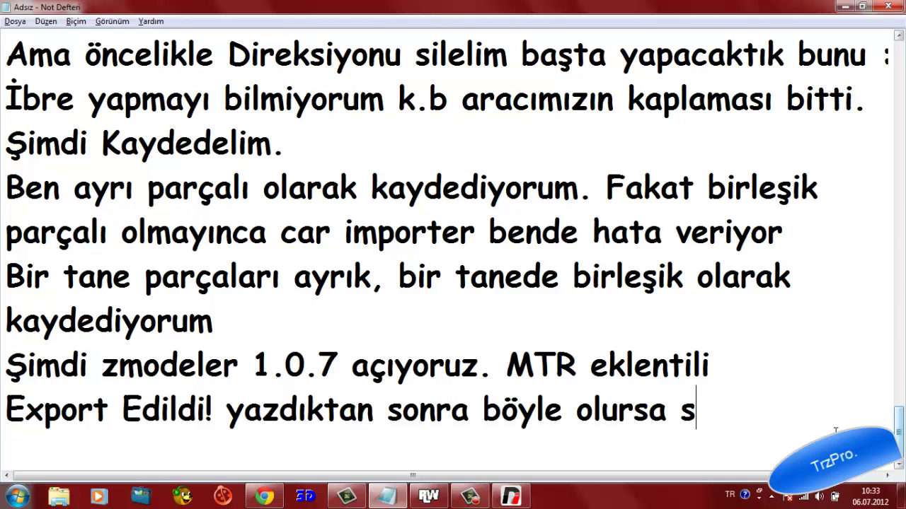
{"action": "type", "text": "l"}
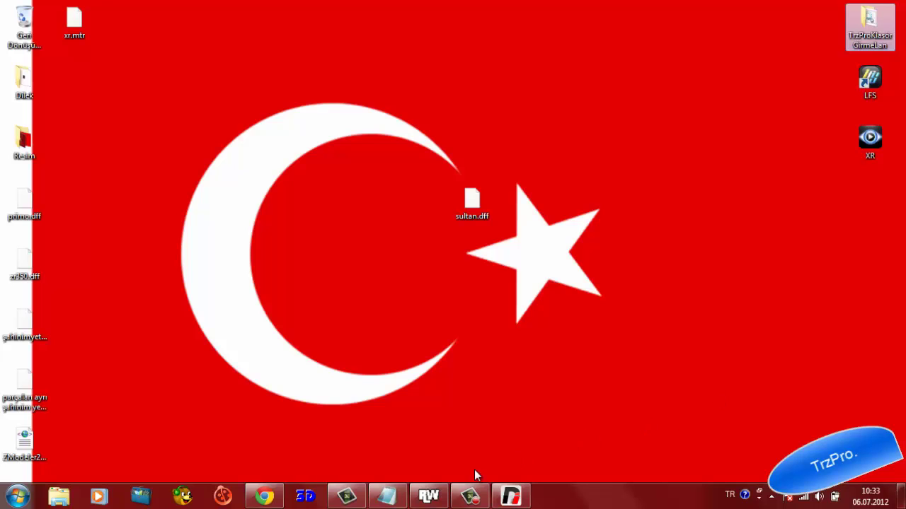
In LFS Car Importer, import the external model xr.mtr and save the car.
{"action": "left_click", "coordinate": [511, 496]}
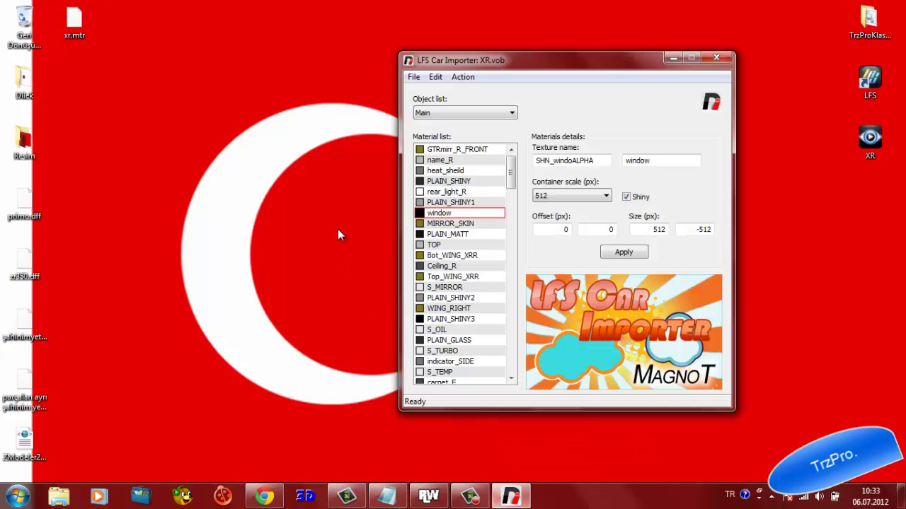
{"action": "left_click", "coordinate": [462, 77]}
{"action": "left_click", "coordinate": [496, 117]}
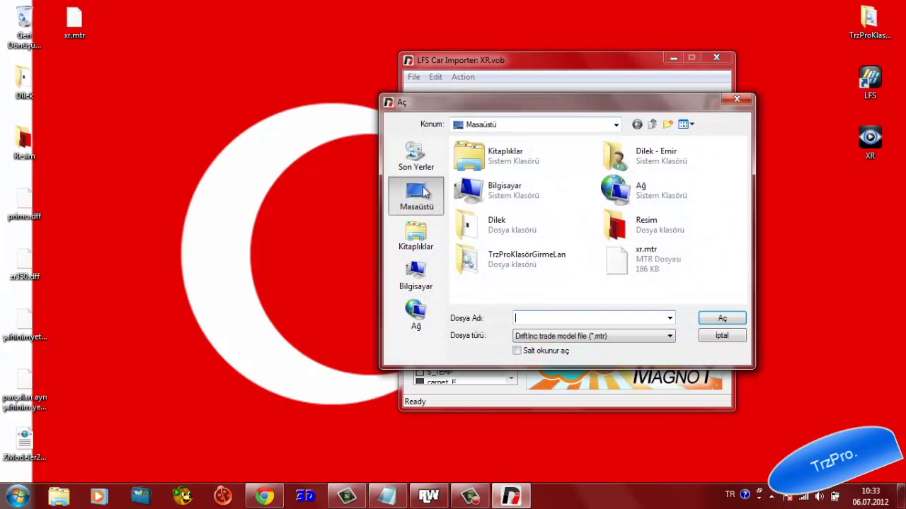
{"action": "double_click", "coordinate": [628, 267]}
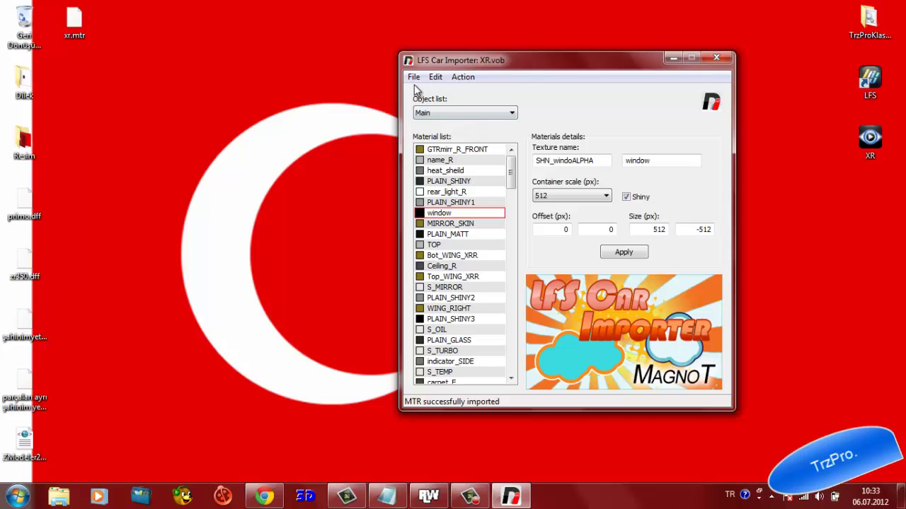
{"action": "left_click", "coordinate": [413, 76]}
{"action": "left_click", "coordinate": [437, 107]}
Open the LFS installation folder from the program's properties and move it to the top-left.
{"action": "key", "text": "super"}
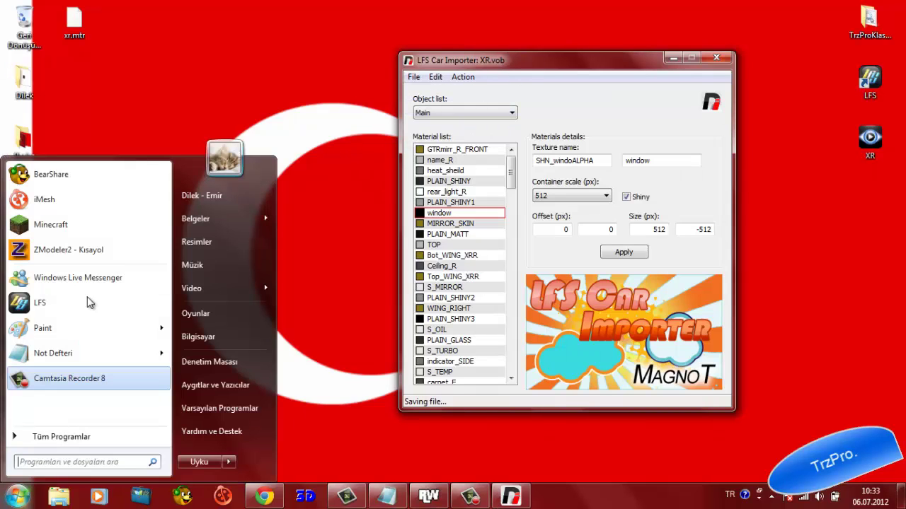
{"action": "right_click", "coordinate": [85, 302]}
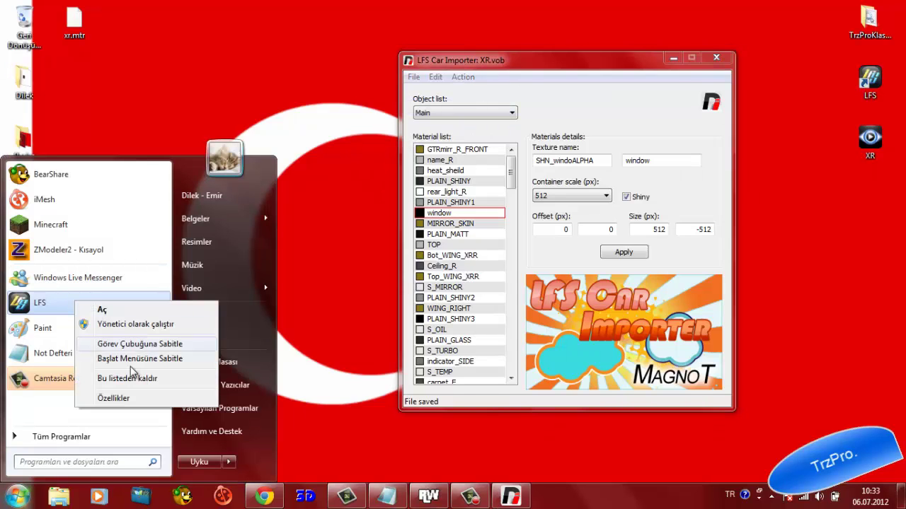
{"action": "left_click", "coordinate": [130, 401]}
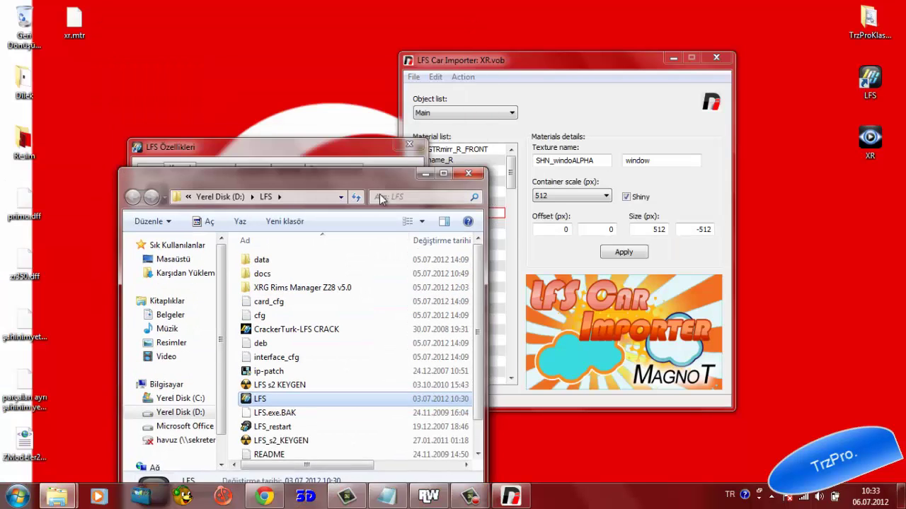
{"action": "left_click", "coordinate": [409, 145]}
{"action": "left_click_drag", "start_coordinate": [366, 186], "coordinate": [263, 61]}
Open XR.vob, import xr.mtr into it, and save it as a VOB file.
{"action": "left_click", "coordinate": [419, 76]}
{"action": "left_click", "coordinate": [432, 93]}
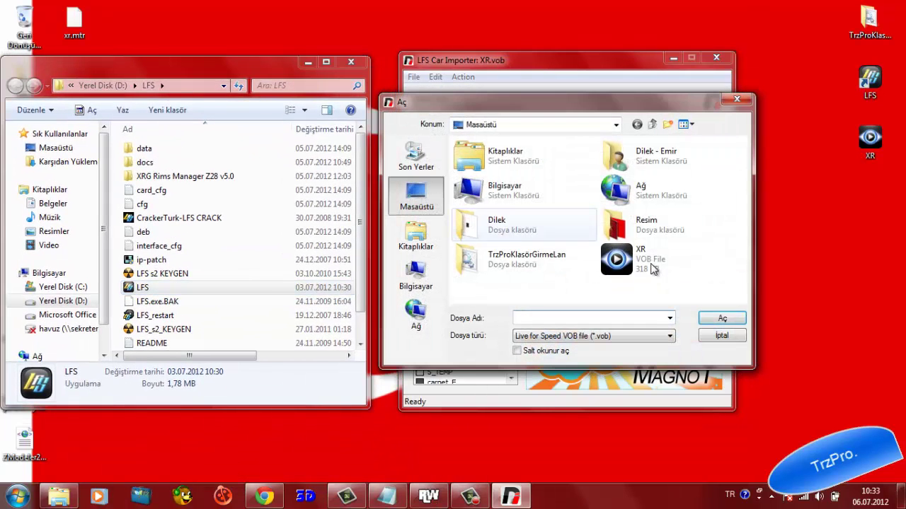
{"action": "double_click", "coordinate": [644, 263]}
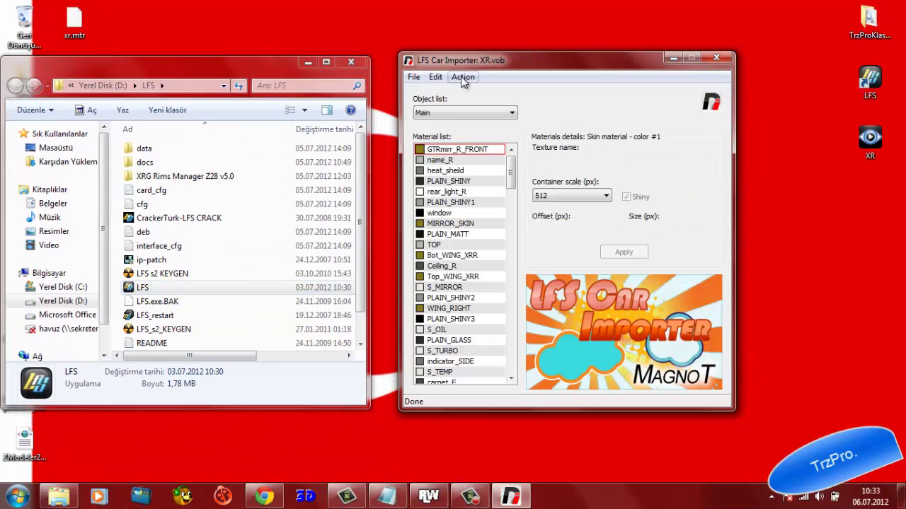
{"action": "left_click", "coordinate": [462, 76]}
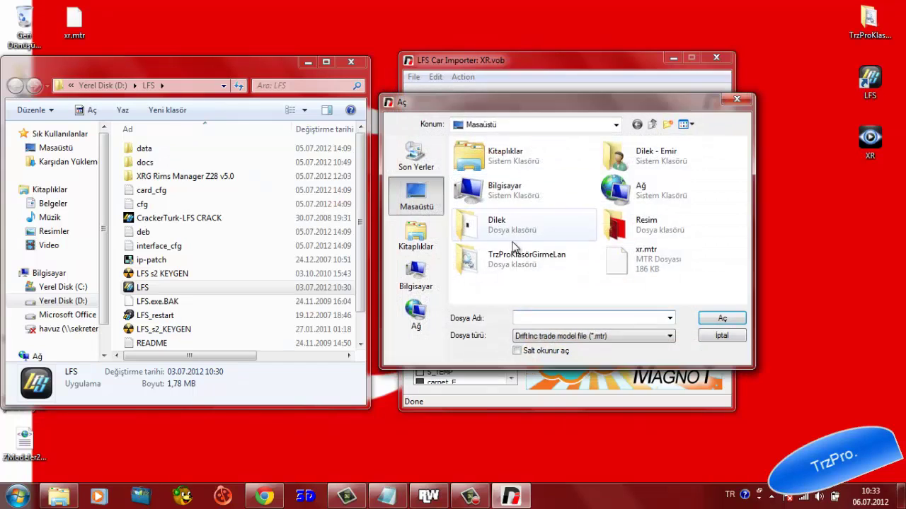
{"action": "left_click", "coordinate": [793, 265]}
{"action": "double_click", "coordinate": [792, 265]}
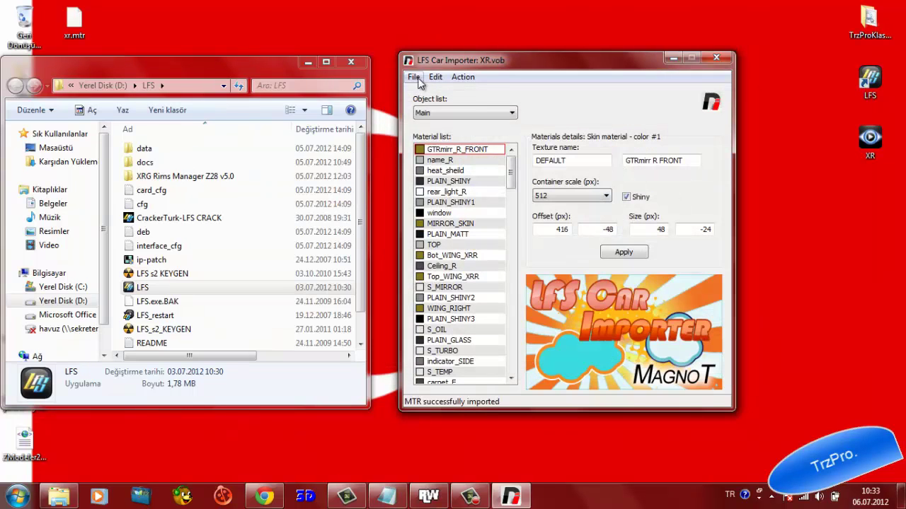
{"action": "left_click", "coordinate": [413, 76]}
{"action": "left_click", "coordinate": [442, 122]}
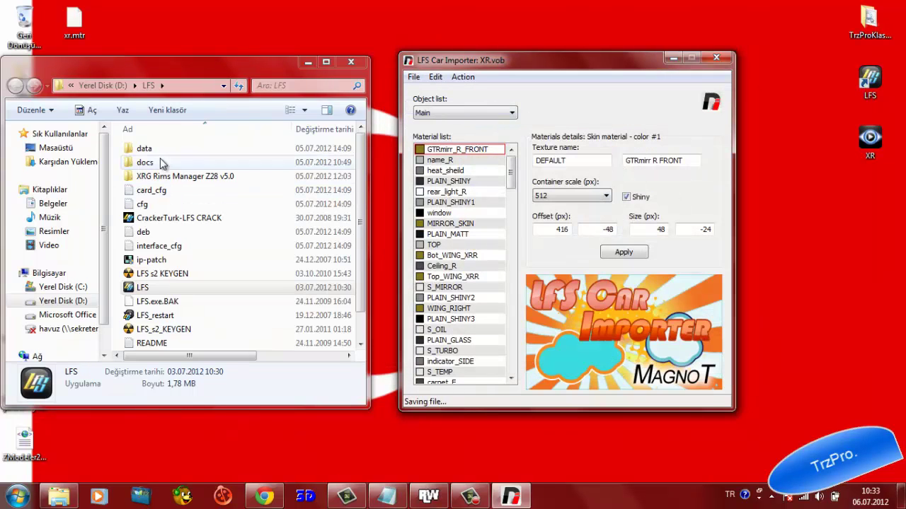
Copy the desktop XR file into LFS data\veh, replacing the existing XR file.
{"action": "double_click", "coordinate": [144, 148]}
{"action": "scroll", "coordinate": [173, 198], "scroll_direction": "down", "scroll_amount": 6}
{"action": "left_click", "coordinate": [167, 299]}
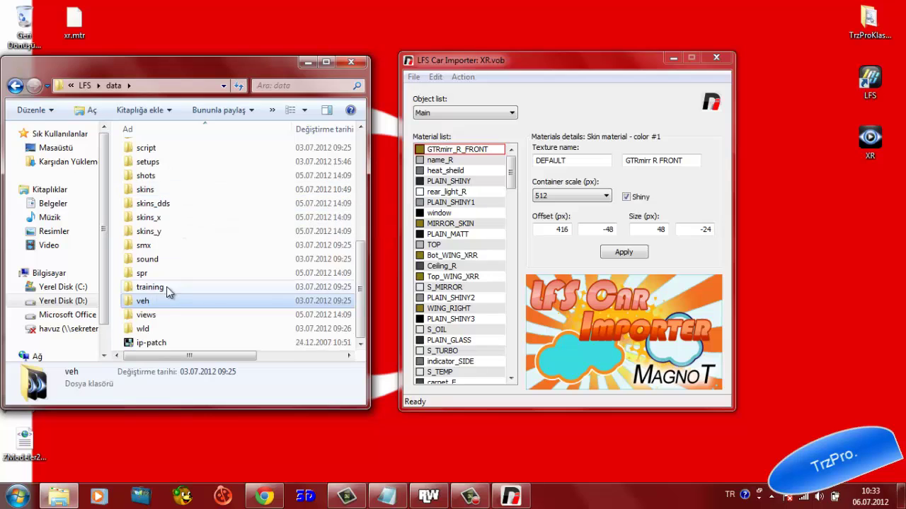
{"action": "double_click", "coordinate": [155, 303]}
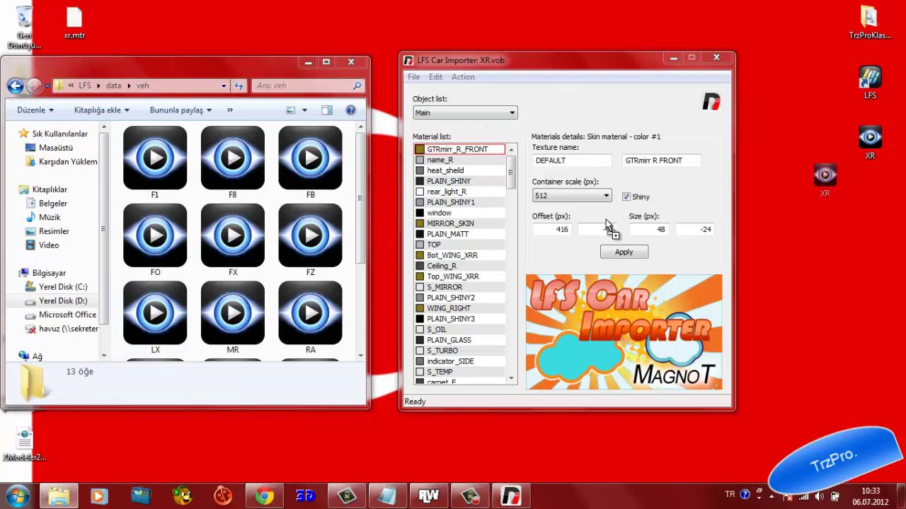
{"action": "left_click_drag", "start_coordinate": [375, 198], "coordinate": [340, 198]}
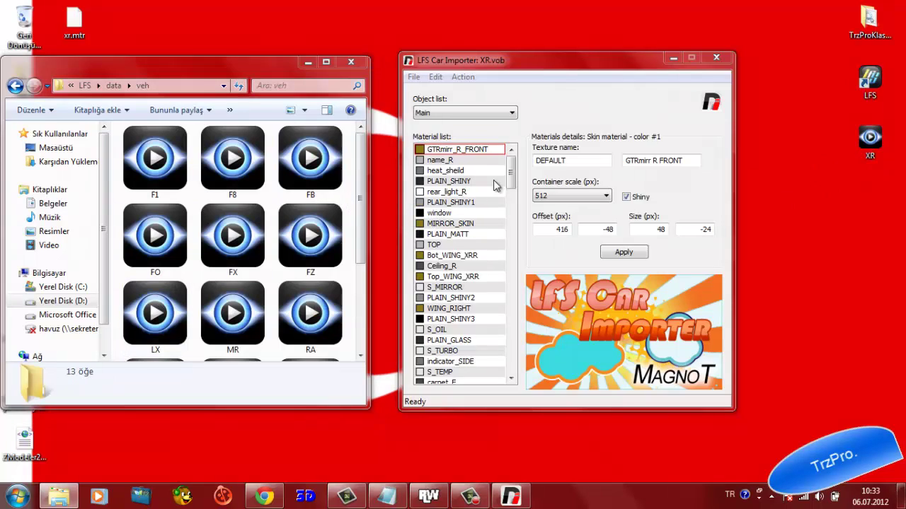
{"action": "left_click", "coordinate": [396, 192]}
{"action": "left_click", "coordinate": [18, 496]}
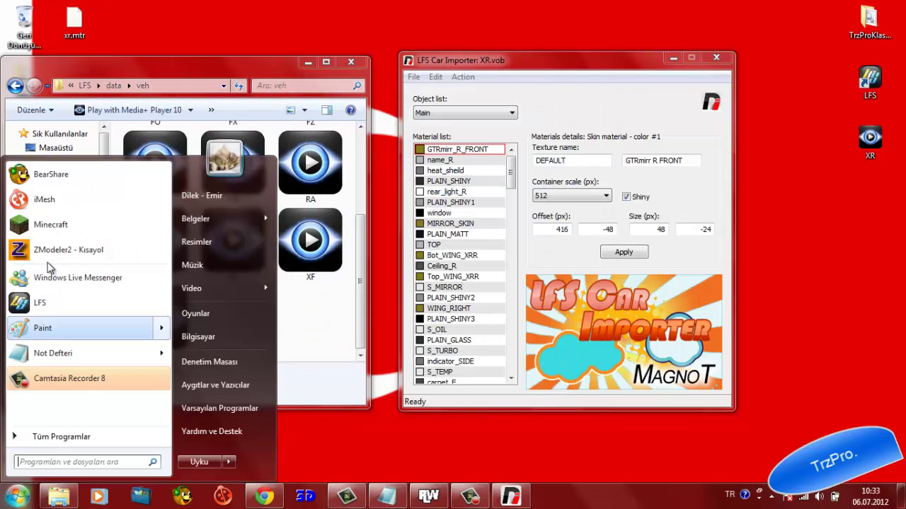
Launch LFS, then select the misspelled last word on Notepad's bottom line.
{"action": "left_click", "coordinate": [64, 301]}
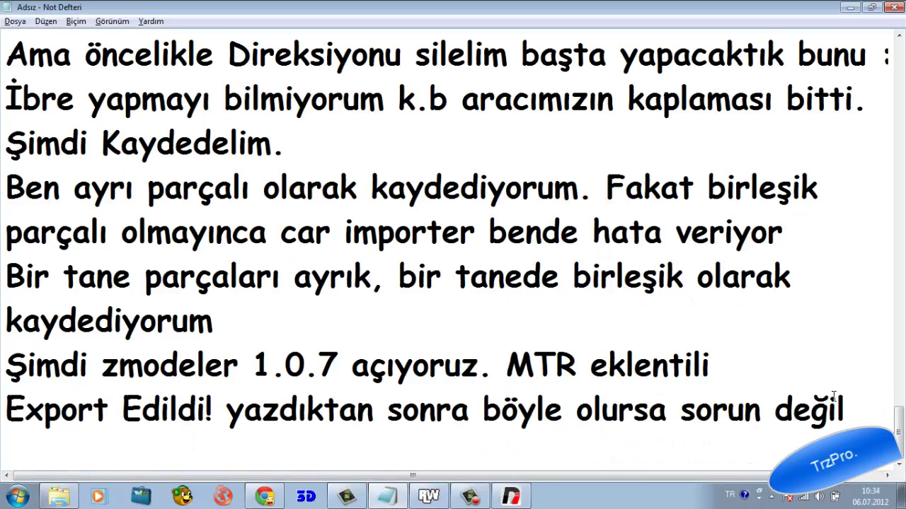
{"action": "double_click", "coordinate": [833, 397]}
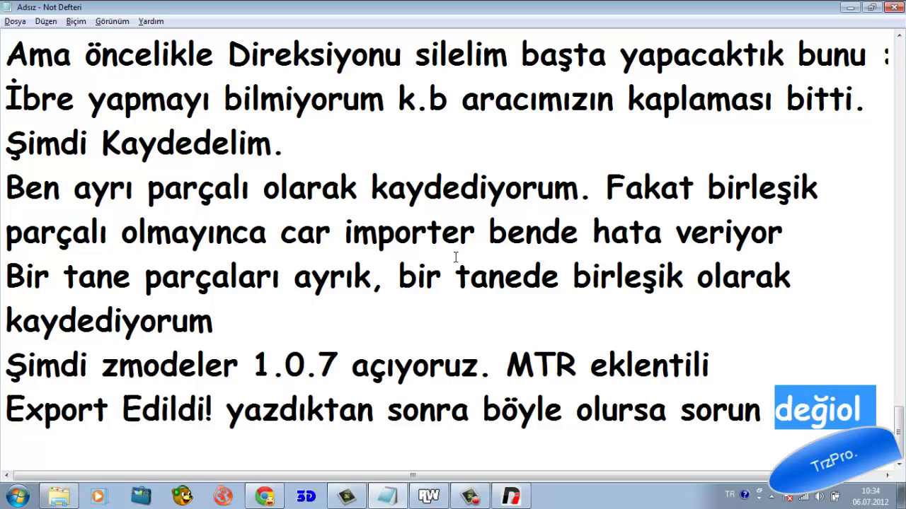
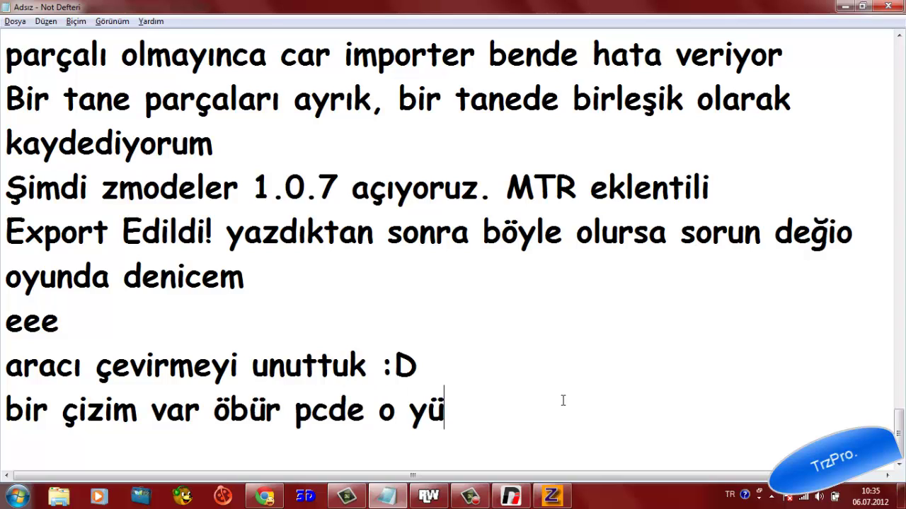
Finish the Notepad note with 'ben şahin çizimine göre', then 'büyütücem' on a new line.
{"action": "type", "text": "en ben"}
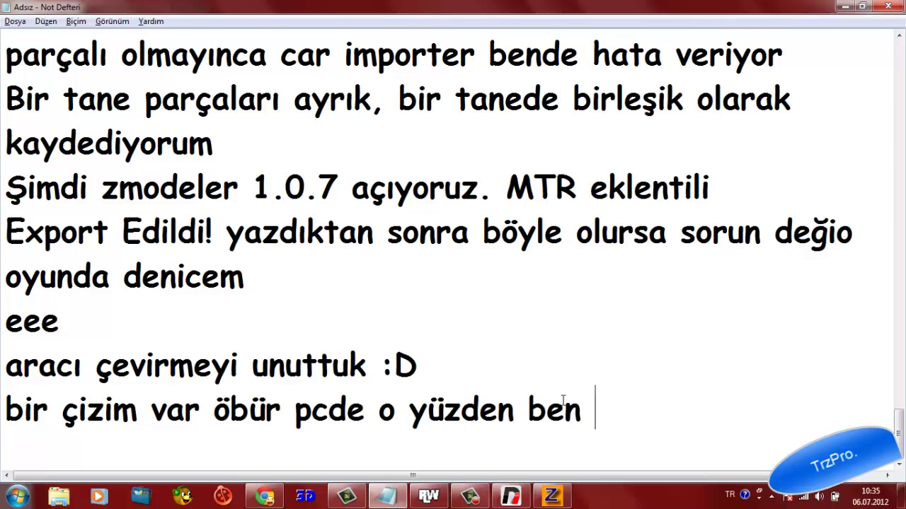
{"action": "type", "text": " şahi"}
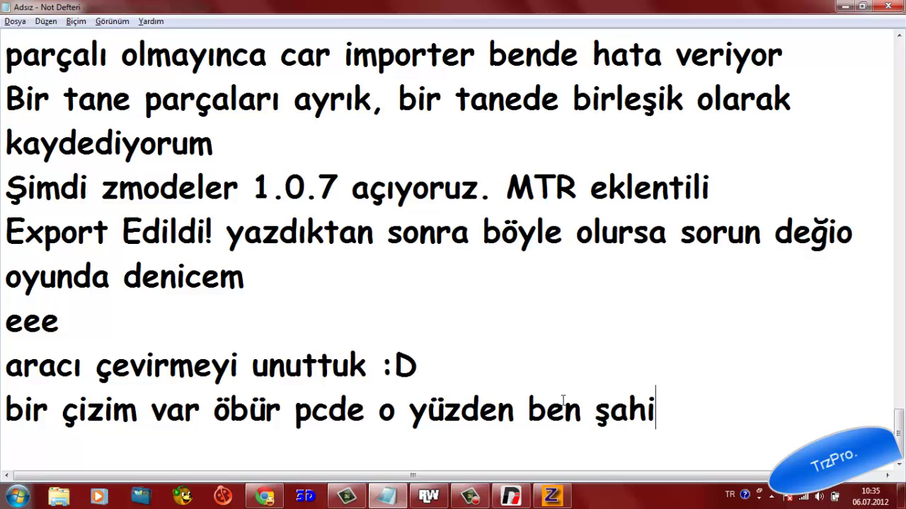
{"action": "type", "text": "n çizimine g"}
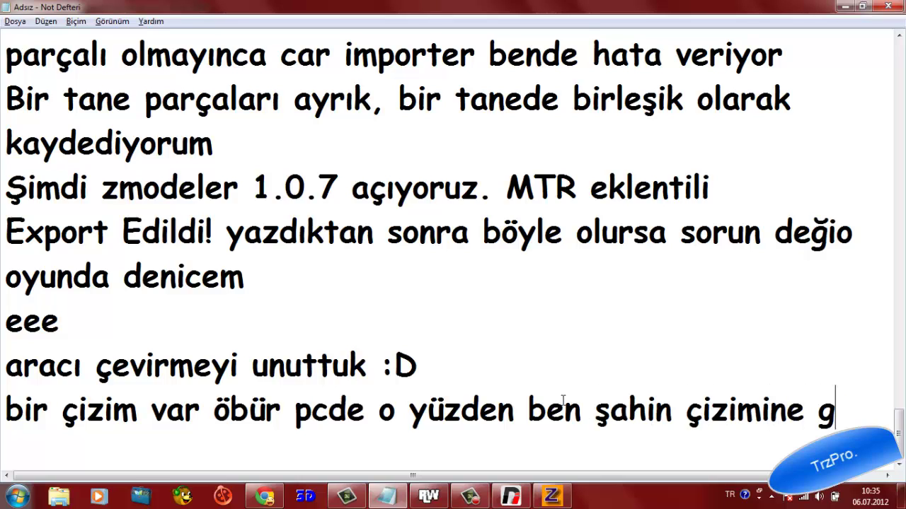
{"action": "type", "text": "öre"}
{"action": "key", "text": "Return"}
{"action": "type", "text": "bü"}
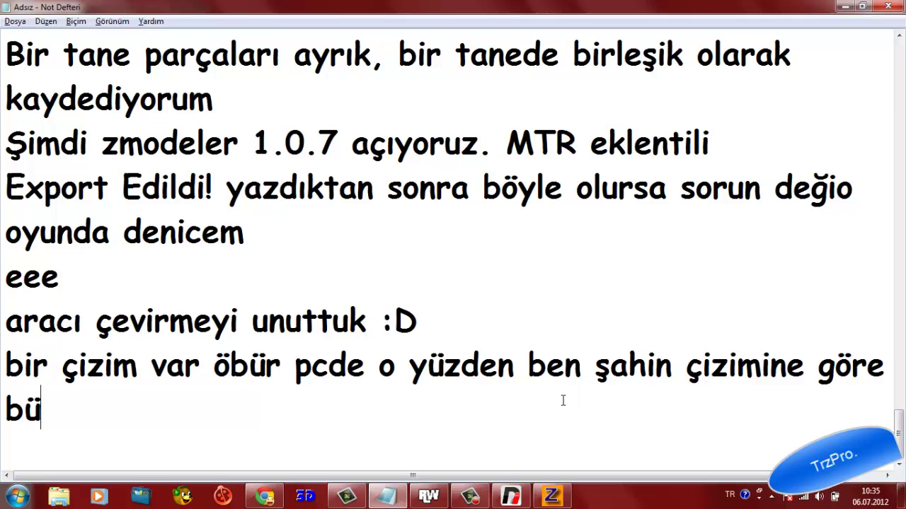
{"action": "type", "text": "yütücem"}
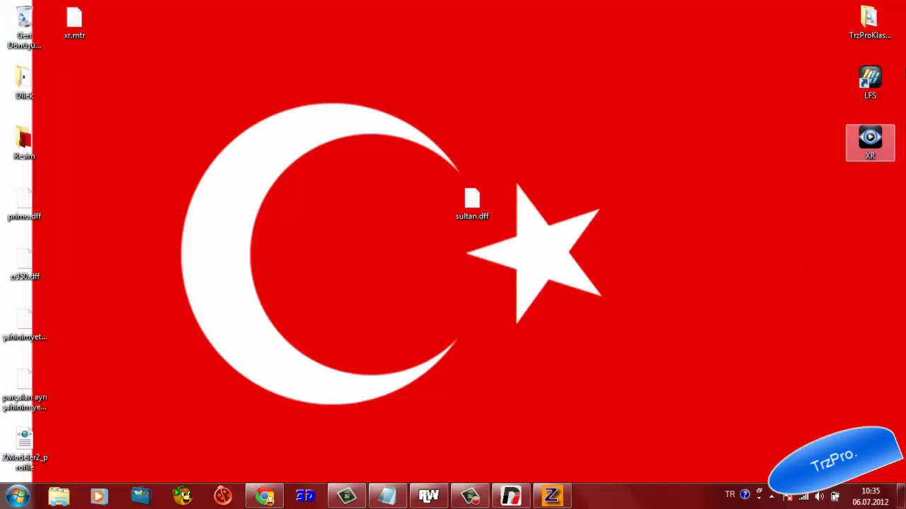
Unlock the protected TrzProKlasörGirmeLan folder by running its batch file and entering the folder password.
{"action": "double_click", "coordinate": [868, 21]}
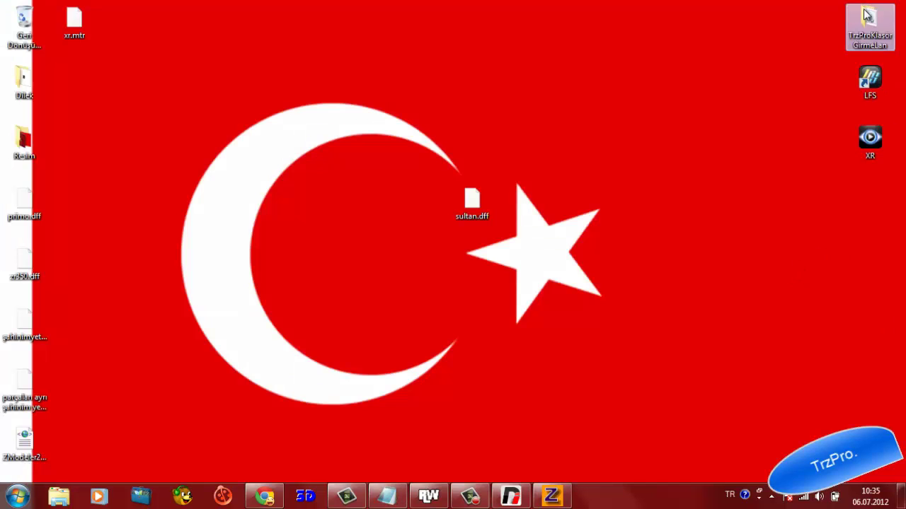
{"action": "double_click", "coordinate": [162, 150]}
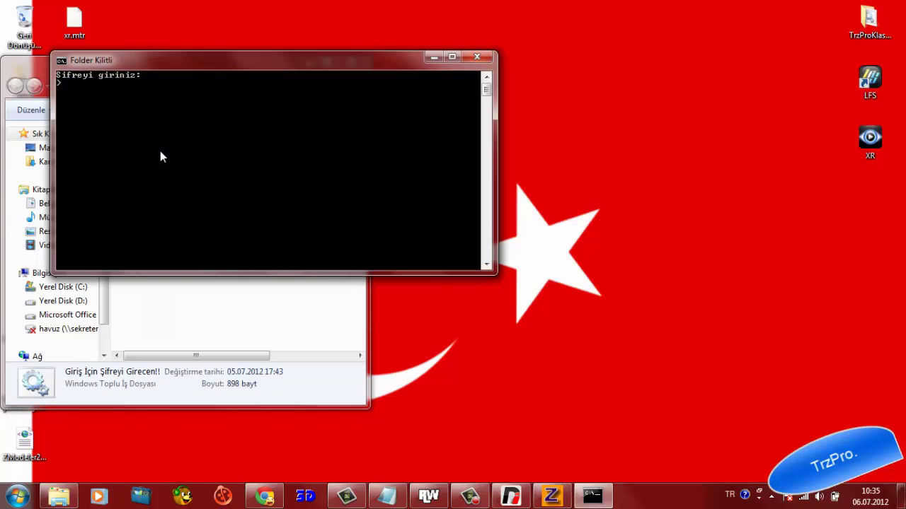
{"action": "key", "text": "Return"}
Go into Kilitli > Çizimler and drag '2d şahin.z3d' into ZModeler.
{"action": "double_click", "coordinate": [159, 148]}
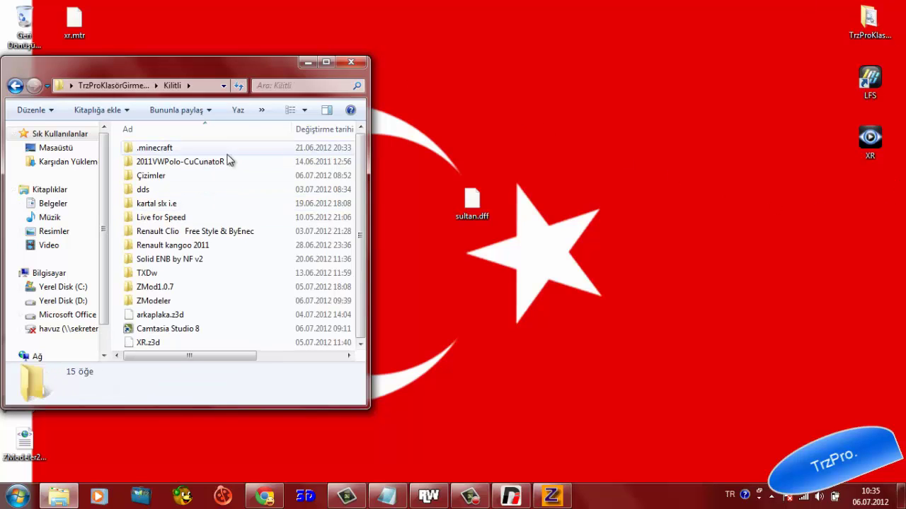
{"action": "left_click", "coordinate": [189, 178]}
{"action": "double_click", "coordinate": [189, 179]}
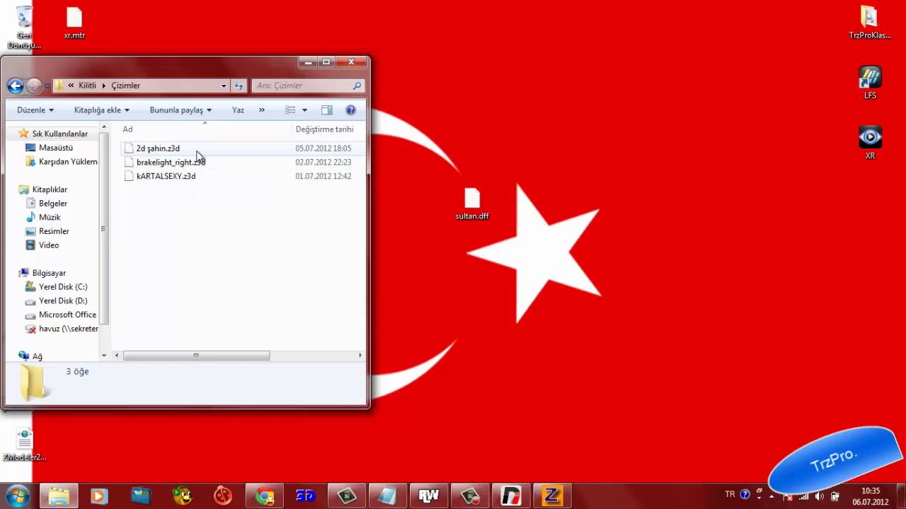
{"action": "left_click_drag", "start_coordinate": [199, 156], "coordinate": [531, 283]}
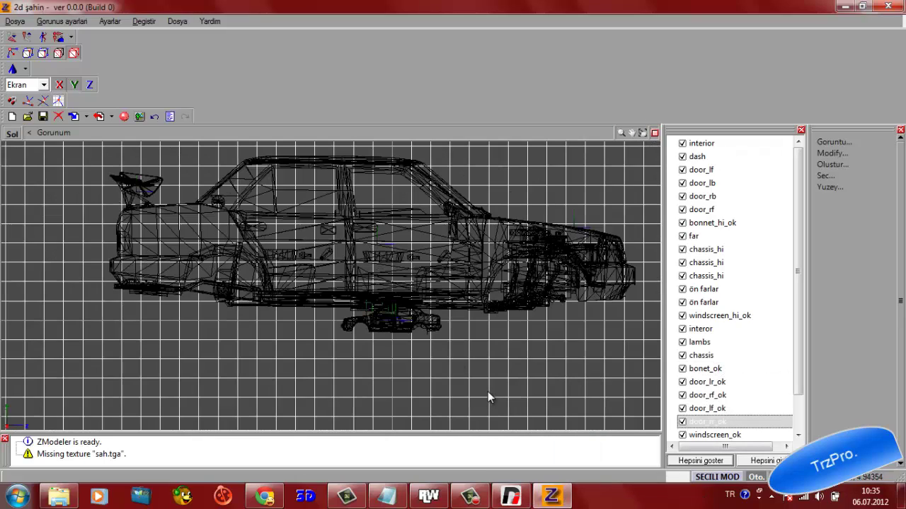
Choose the Dondur/Cevir rotate tool in the top view, then try and undo a rotation.
{"action": "left_click", "coordinate": [833, 153]}
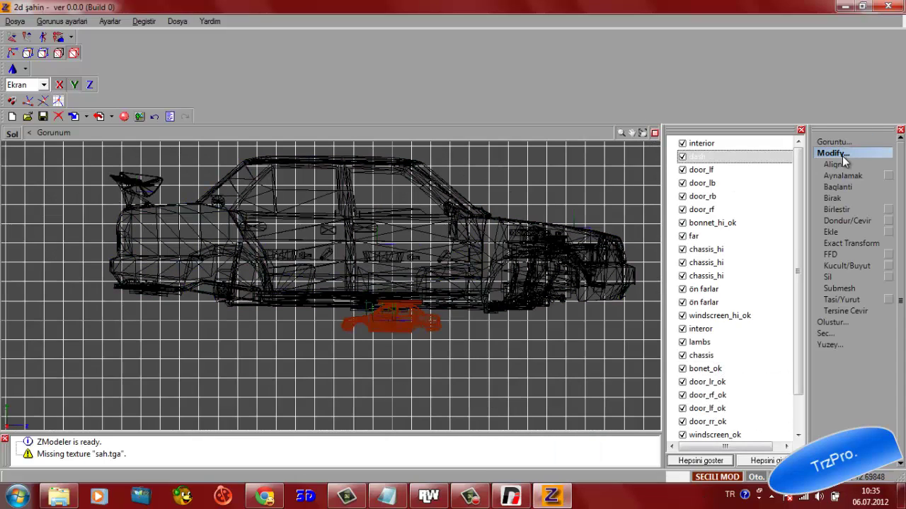
{"action": "left_click", "coordinate": [853, 222]}
{"action": "left_click", "coordinate": [10, 137]}
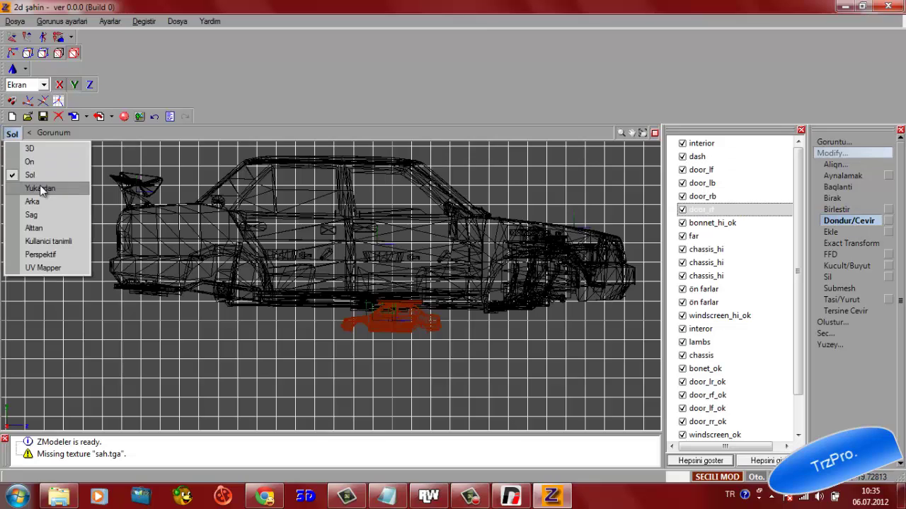
{"action": "left_click", "coordinate": [40, 186]}
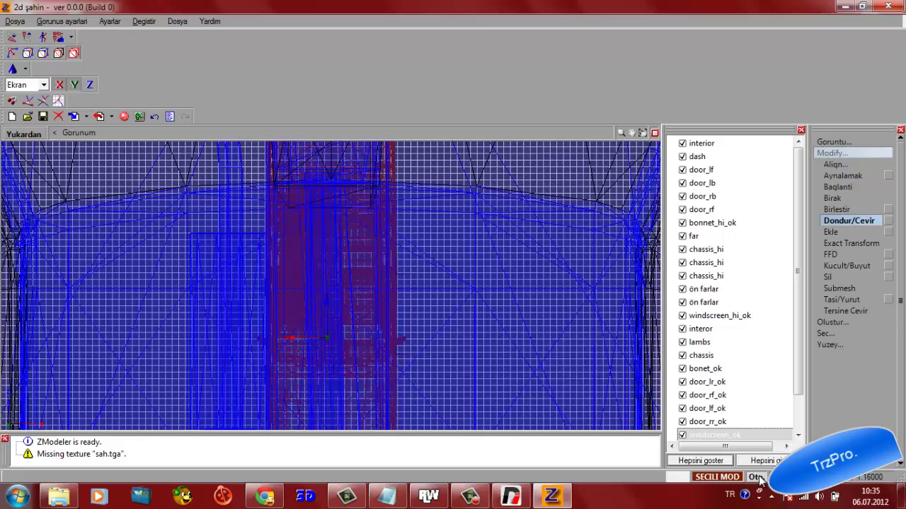
{"action": "left_click_drag", "start_coordinate": [490, 276], "coordinate": [467, 425]}
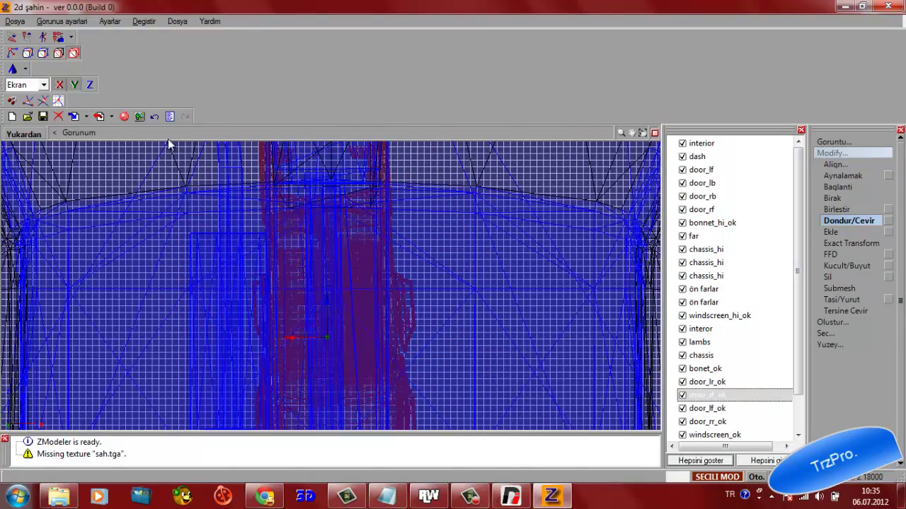
{"action": "left_click", "coordinate": [155, 117]}
Enable rotating sub-parts, normals and relative to the part's angle, then rotate chassis_hi.
{"action": "left_click", "coordinate": [888, 220]}
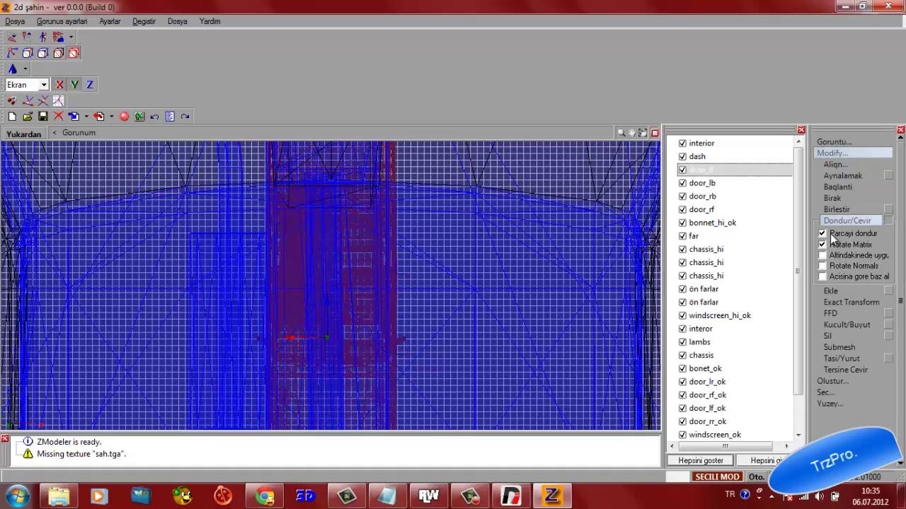
{"action": "left_click", "coordinate": [822, 255]}
{"action": "left_click", "coordinate": [822, 266]}
{"action": "left_click", "coordinate": [822, 277]}
{"action": "left_click", "coordinate": [700, 275]}
{"action": "left_click_drag", "start_coordinate": [330, 270], "coordinate": [363, 480]}
Select bonnet_hi_ok and windscreen_hi_ok, enable the scale tool's part and relative-angle options, and return to Notepad.
{"action": "left_click", "coordinate": [708, 223]}
{"action": "scroll", "coordinate": [424, 283], "scroll_direction": "up", "scroll_amount": 5}
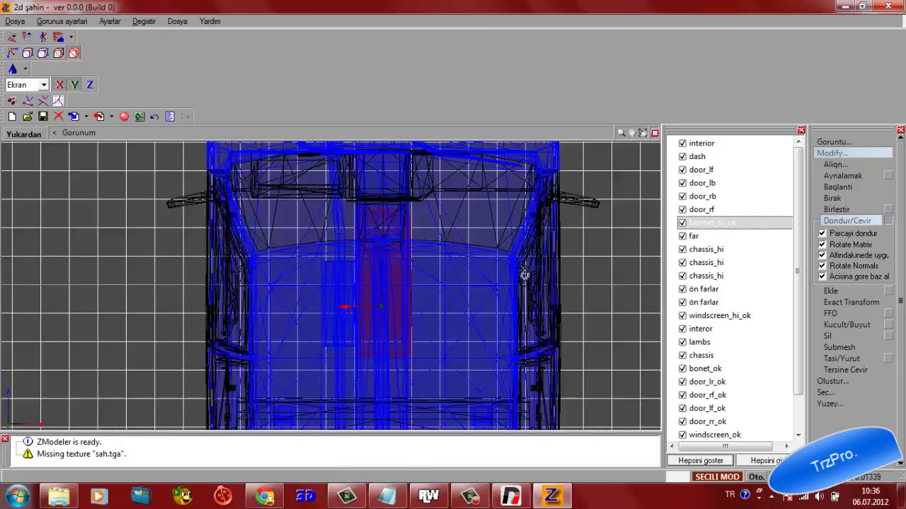
{"action": "scroll", "coordinate": [523, 274], "scroll_direction": "down", "scroll_amount": 4}
{"action": "left_click", "coordinate": [707, 316]}
{"action": "left_click", "coordinate": [889, 327]}
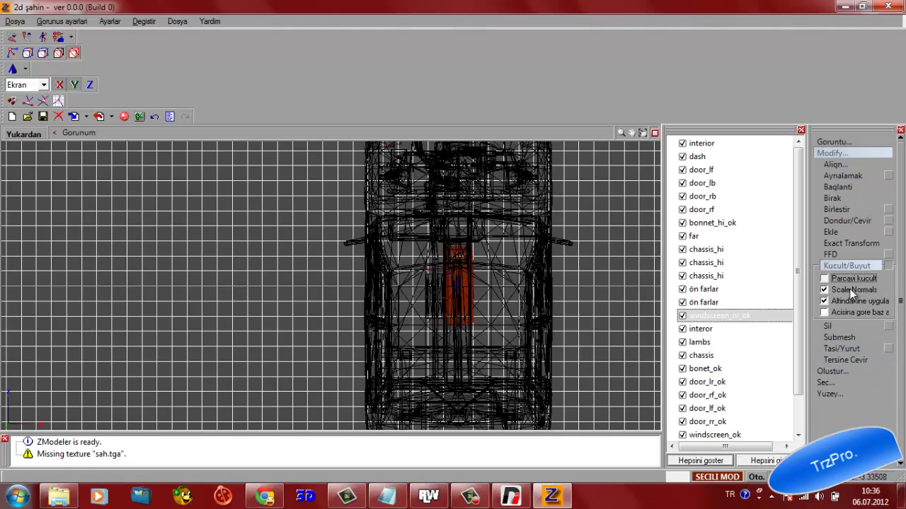
{"action": "left_click", "coordinate": [840, 313]}
{"action": "left_click", "coordinate": [707, 369]}
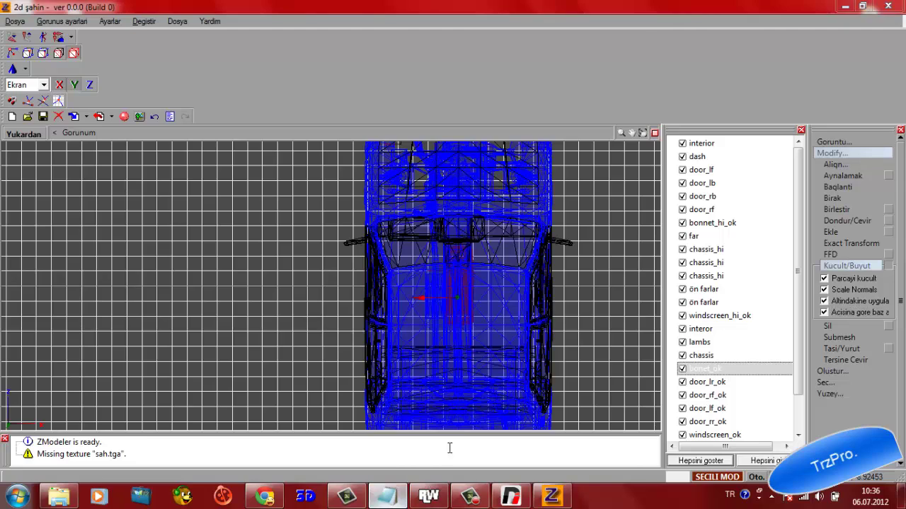
{"action": "key", "text": "alt+Tab"}
{"action": "key", "text": "Return"}
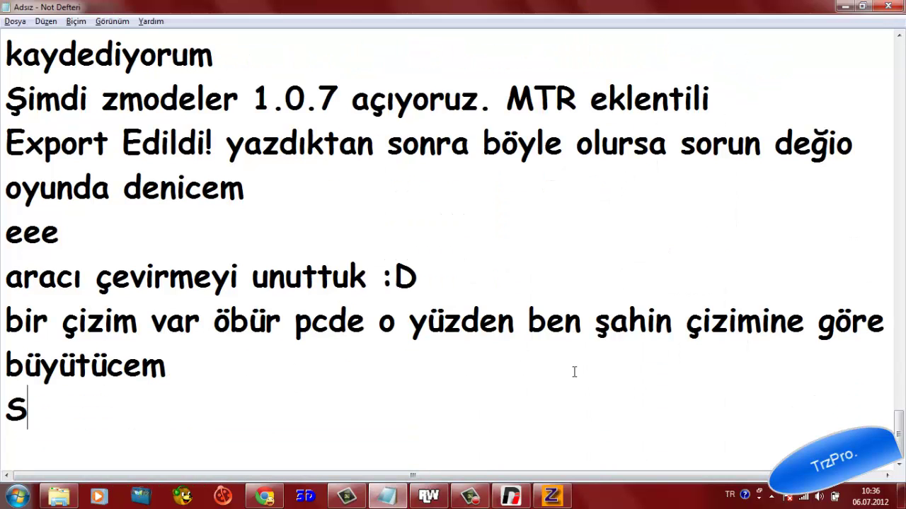
Add the note line 'Döndür de kutucuğa tıklayıp hepsinin tikini açıyoruz'.
{"action": "key", "text": "Caps_Lock"}
{"action": "key", "text": "Caps_Lock"}
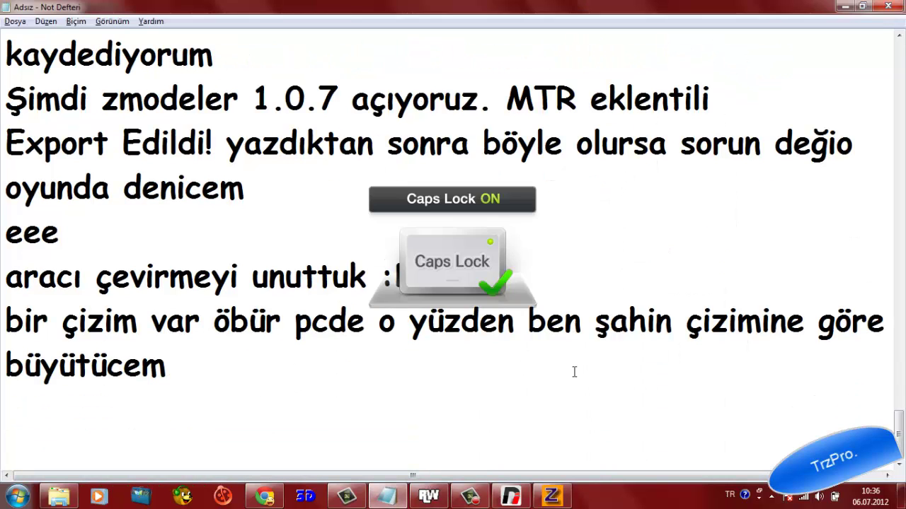
{"action": "type", "text": "D"}
{"action": "key", "text": "Caps_Lock"}
{"action": "type", "text": "öbü"}
{"action": "key", "text": "BackSpace"}
{"action": "key", "text": "BackSpace"}
{"action": "type", "text": "ndür de"}
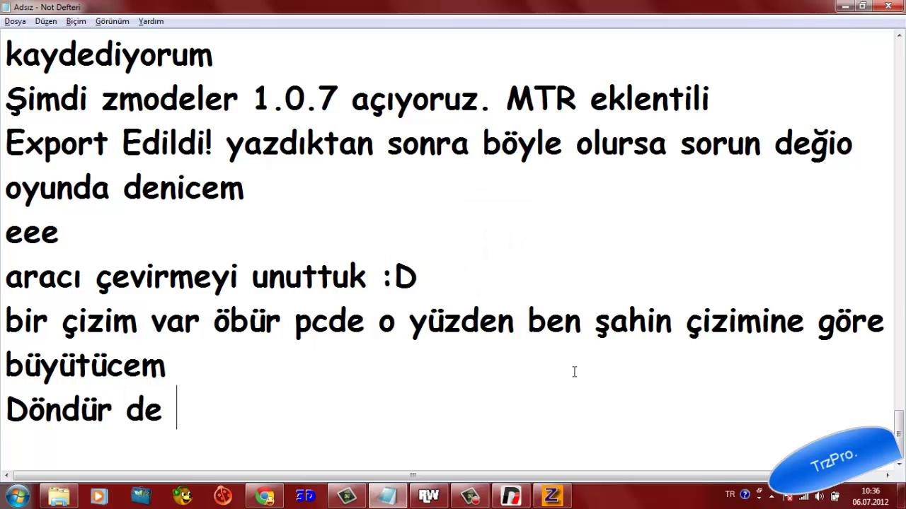
{"action": "type", "text": " kutucuğa t"}
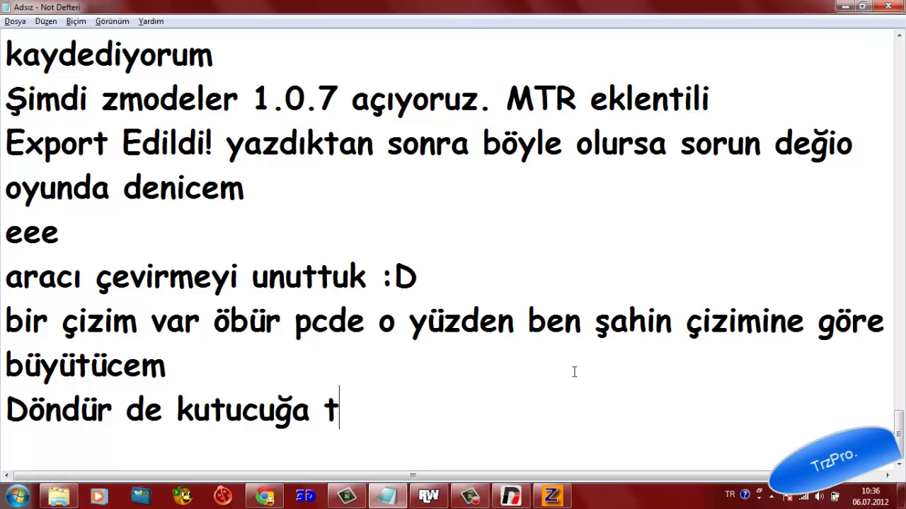
{"action": "type", "text": "ıklayıp hepsinin tikini aç"}
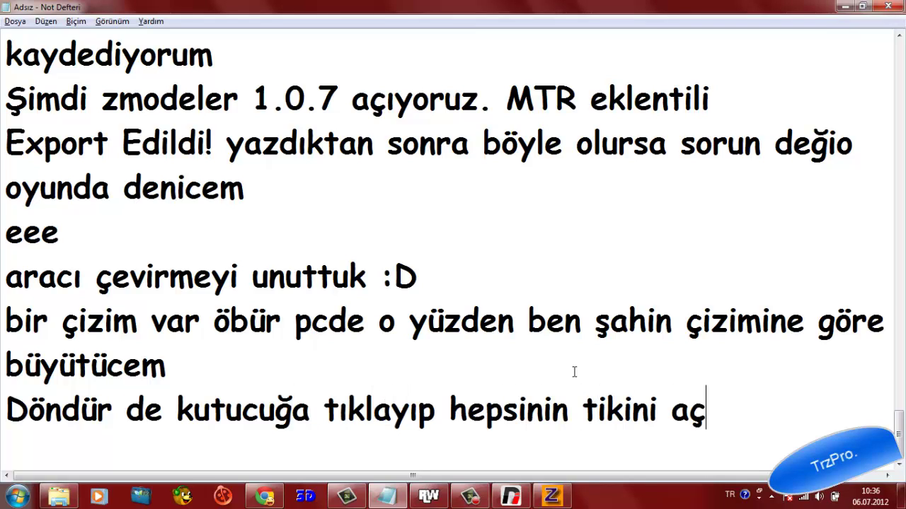
{"action": "type", "text": "ıyoruz"}
{"action": "key", "text": "Return"}
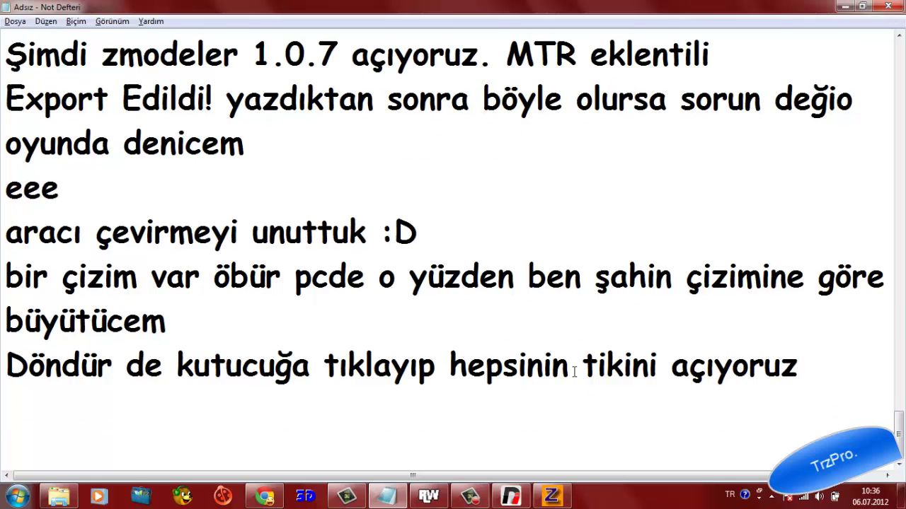
Add the line 'Küçült + Büyült tede ve sonra shifte bsarak büyütüyo' and return to ZModeler.
{"action": "key", "text": "Caps_Lock"}
{"action": "type", "text": "K"}
{"action": "key", "text": "Caps_Lock"}
{"action": "type", "text": "ü"}
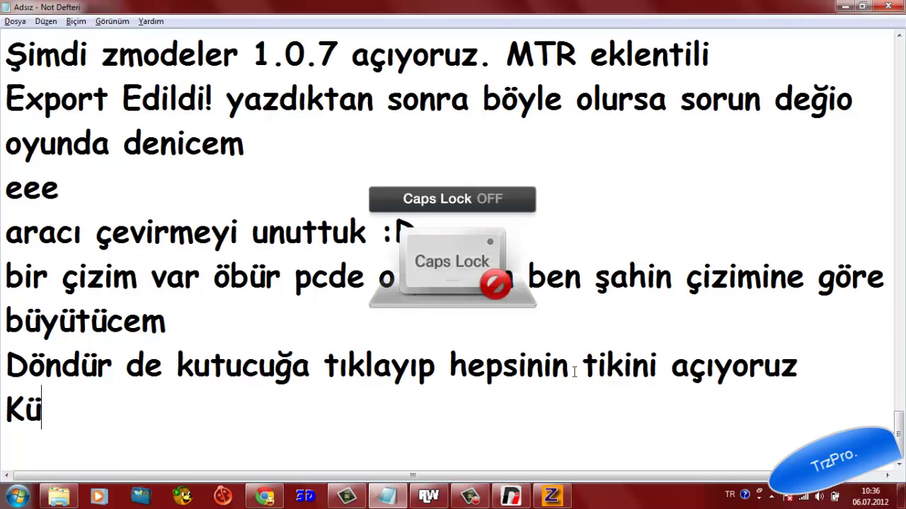
{"action": "type", "text": "çült +"}
{"action": "key", "text": "Caps_Lock"}
{"action": "key", "text": "Caps_Lock"}
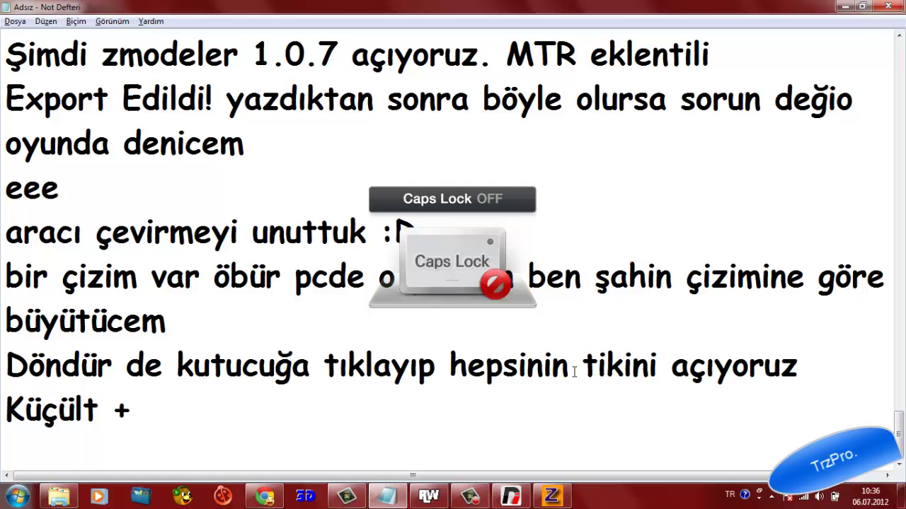
{"action": "key", "text": "Caps_Lock"}
{"action": "type", "text": "B"}
{"action": "key", "text": "Caps_Lock"}
{"action": "type", "text": "üyült"}
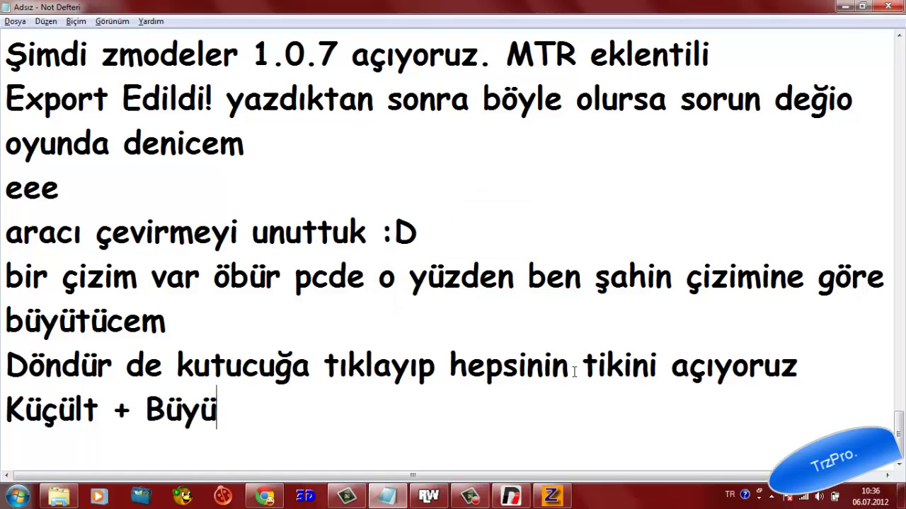
{"action": "type", "text": " tede"}
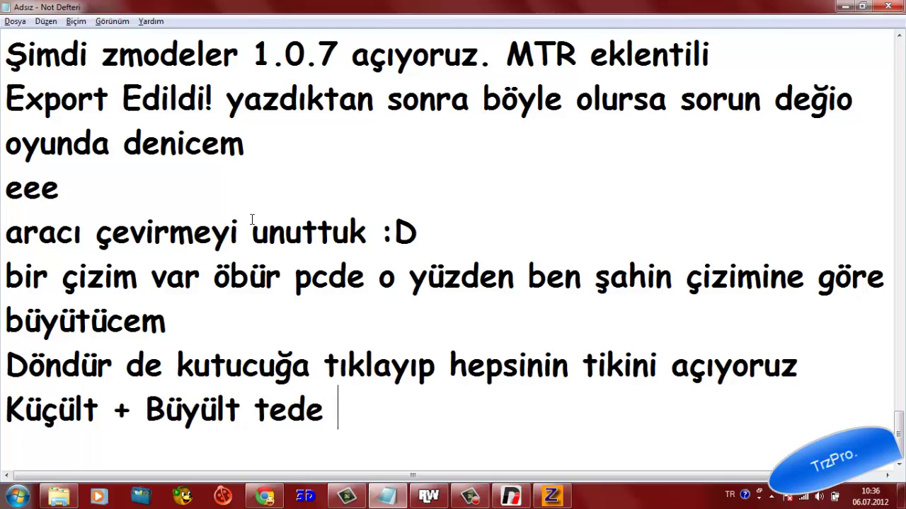
{"action": "type", "text": "ve sonra shifte"}
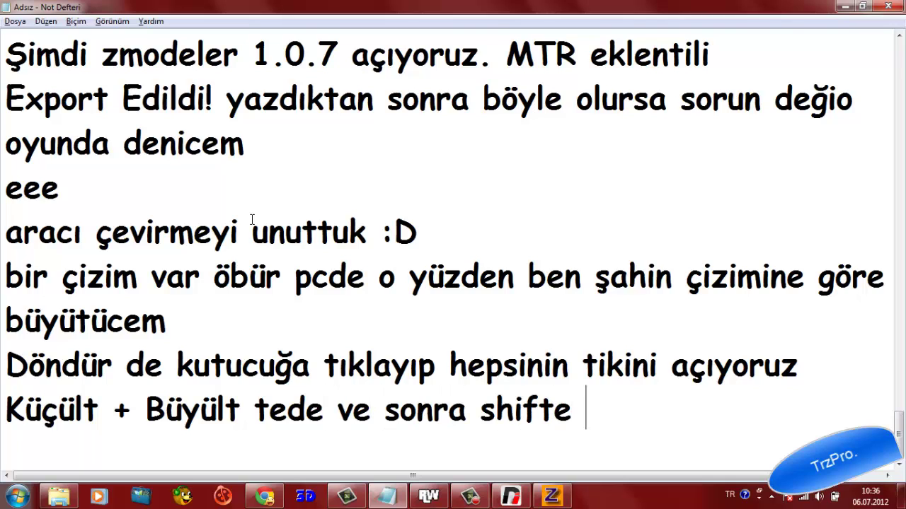
{"action": "type", "text": " bsarak bü"}
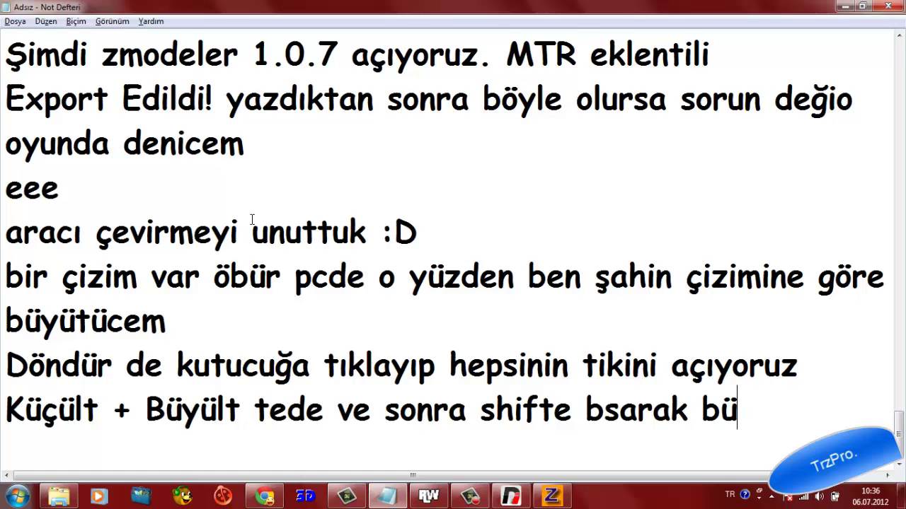
{"action": "type", "text": "yütüyoruz"}
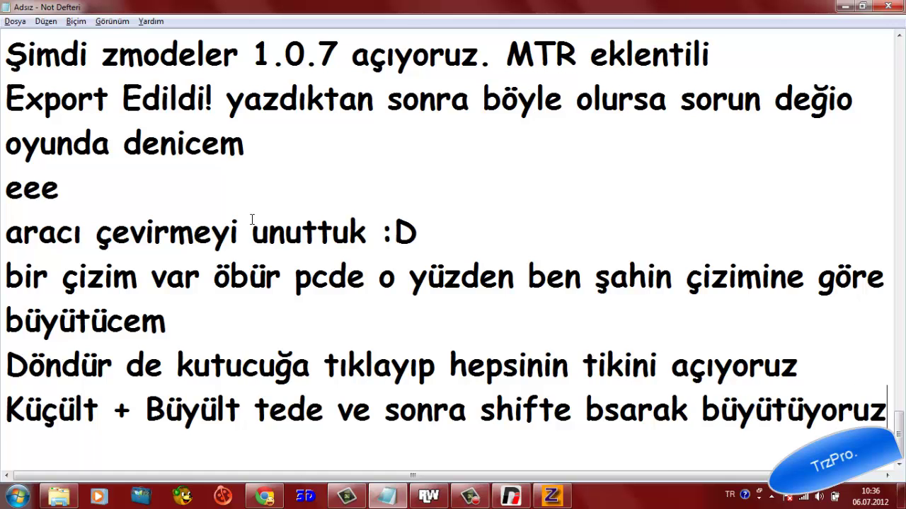
{"action": "key", "text": "alt+Tab"}
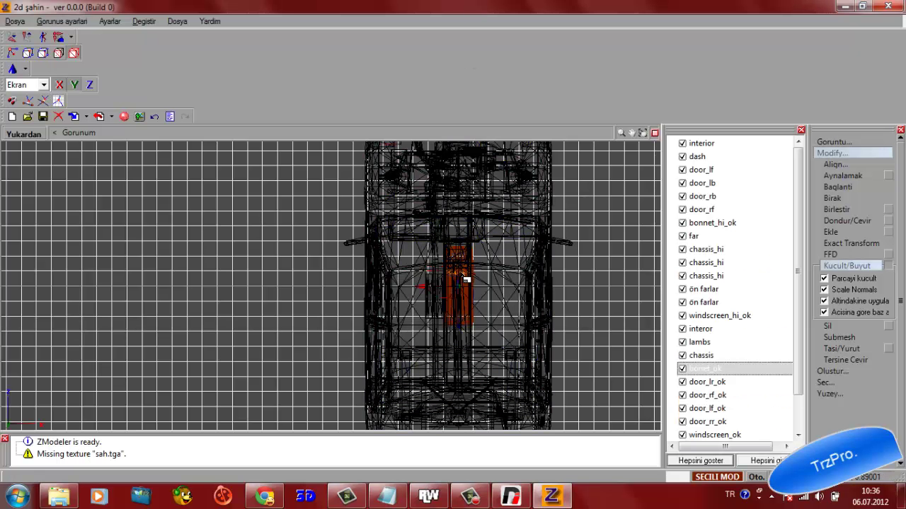
Enlarge the selected Şahin body part to the reference car's size.
{"action": "left_click_drag", "start_coordinate": [465, 271], "coordinate": [467, 154]}
{"action": "scroll", "coordinate": [460, 184], "scroll_direction": "down", "scroll_amount": 3}
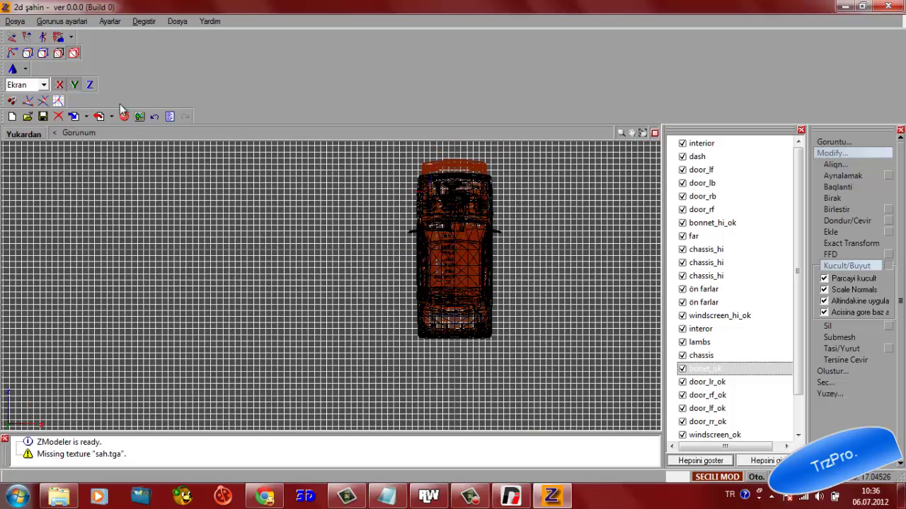
{"action": "left_click_drag", "start_coordinate": [460, 195], "coordinate": [4, 158]}
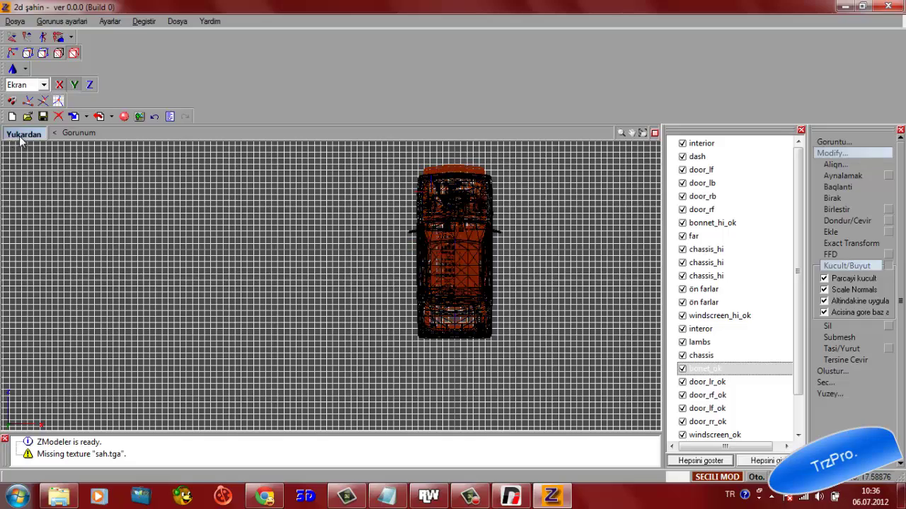
In the side view, move chassis_hi up to line up with the old car.
{"action": "left_click", "coordinate": [21, 142]}
{"action": "left_click", "coordinate": [38, 171]}
{"action": "scroll", "coordinate": [273, 313], "scroll_direction": "down", "scroll_amount": 4}
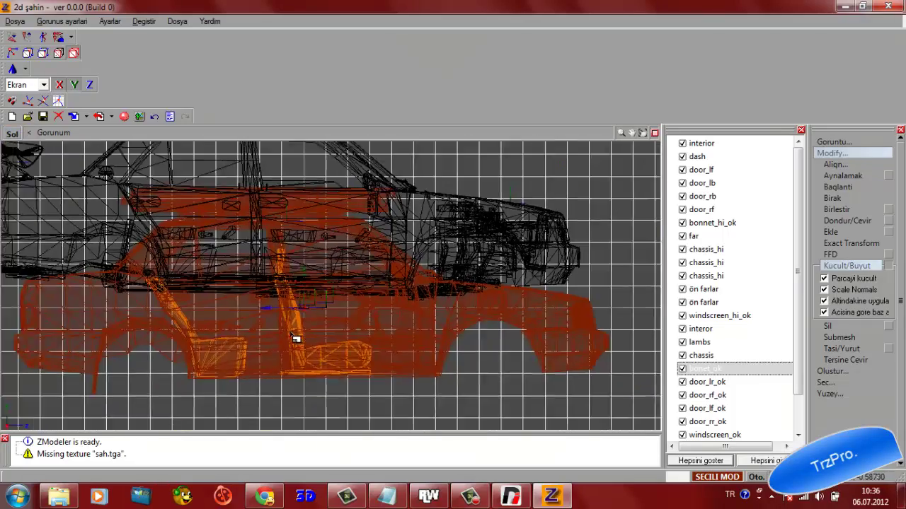
{"action": "scroll", "coordinate": [295, 339], "scroll_direction": "down", "scroll_amount": 3}
{"action": "left_click", "coordinate": [296, 253]}
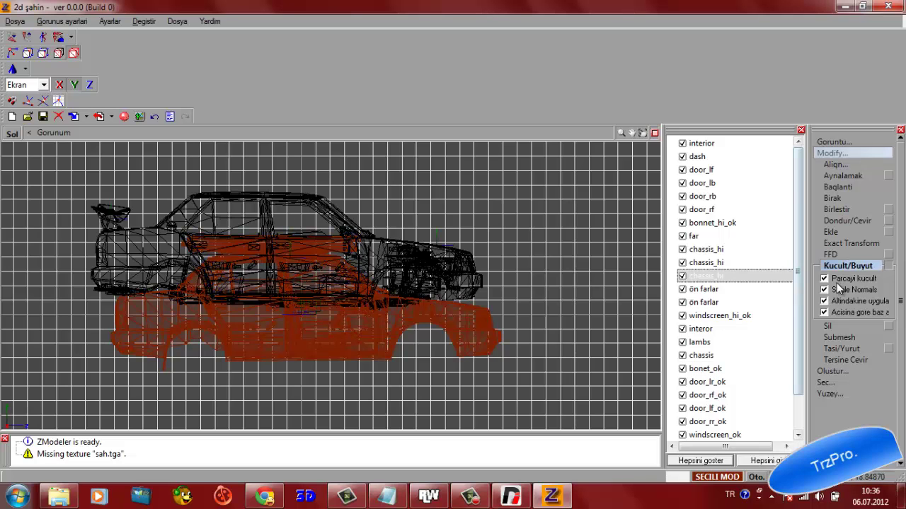
{"action": "left_click", "coordinate": [845, 346]}
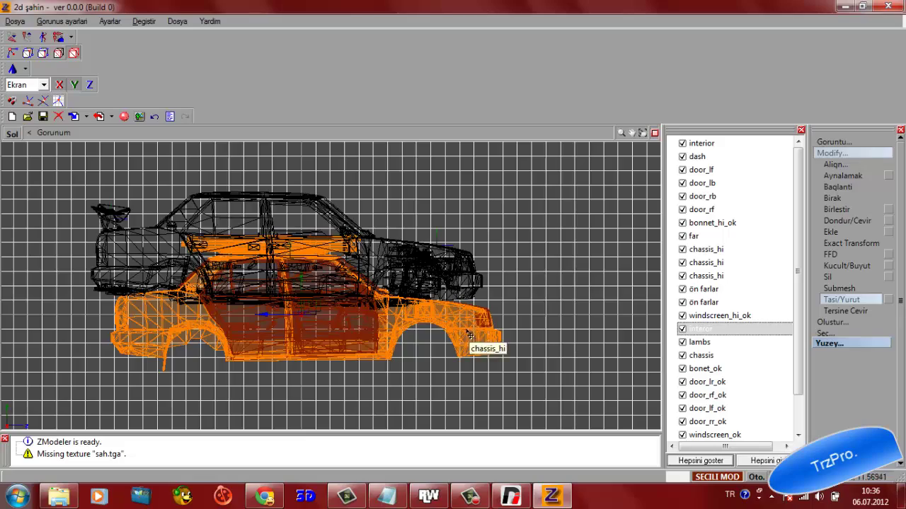
{"action": "left_click_drag", "start_coordinate": [469, 335], "coordinate": [452, 279]}
Select the old car's front, body, roof rack and side meshes and detach them as Detach[0].
{"action": "scroll", "coordinate": [452, 279], "scroll_direction": "up", "scroll_amount": 6}
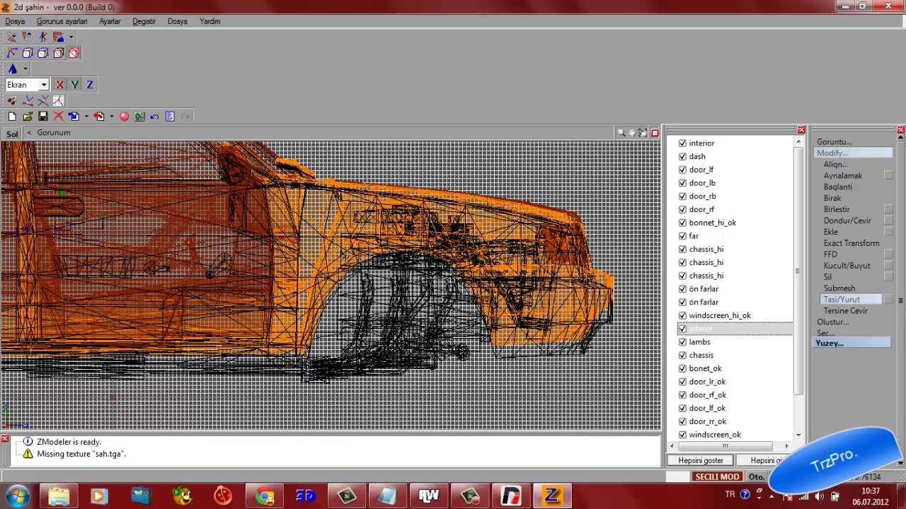
{"action": "left_click", "coordinate": [405, 330]}
{"action": "scroll", "coordinate": [398, 327], "scroll_direction": "down", "scroll_amount": 8}
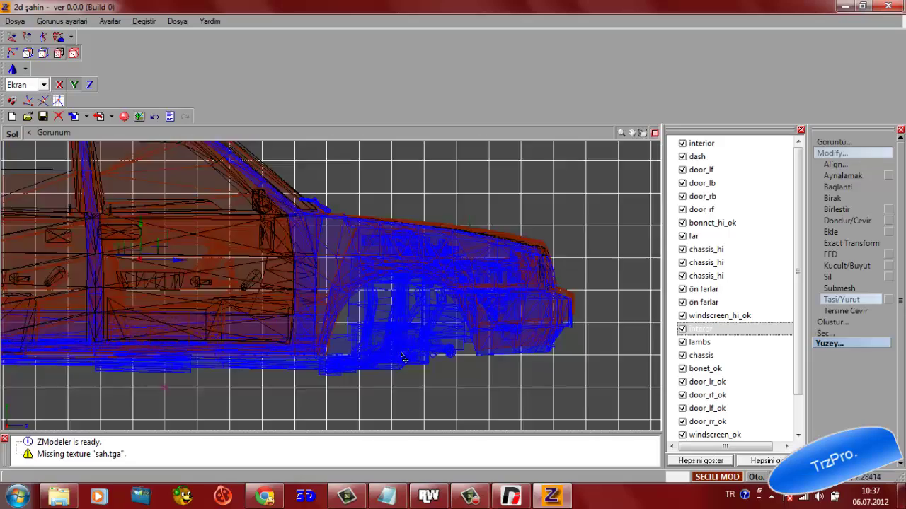
{"action": "scroll", "coordinate": [37, 341], "scroll_direction": "up", "scroll_amount": 4}
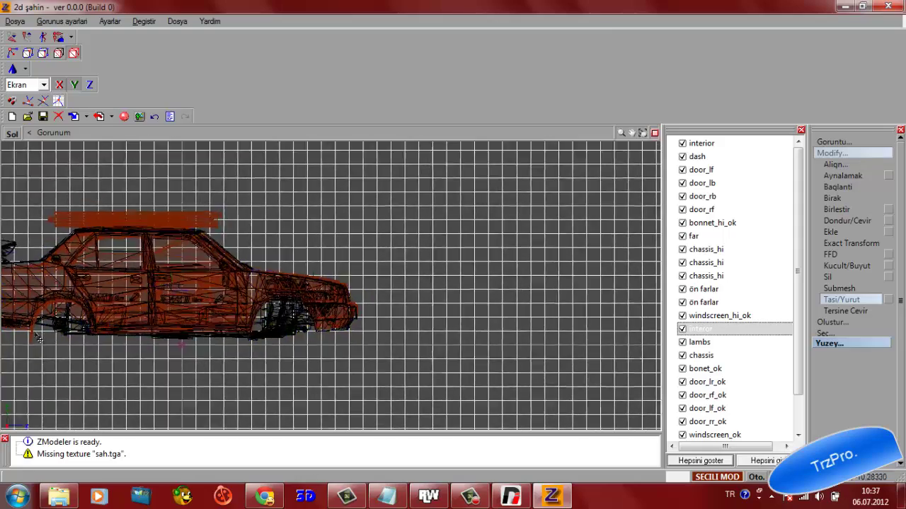
{"action": "left_click", "coordinate": [111, 246]}
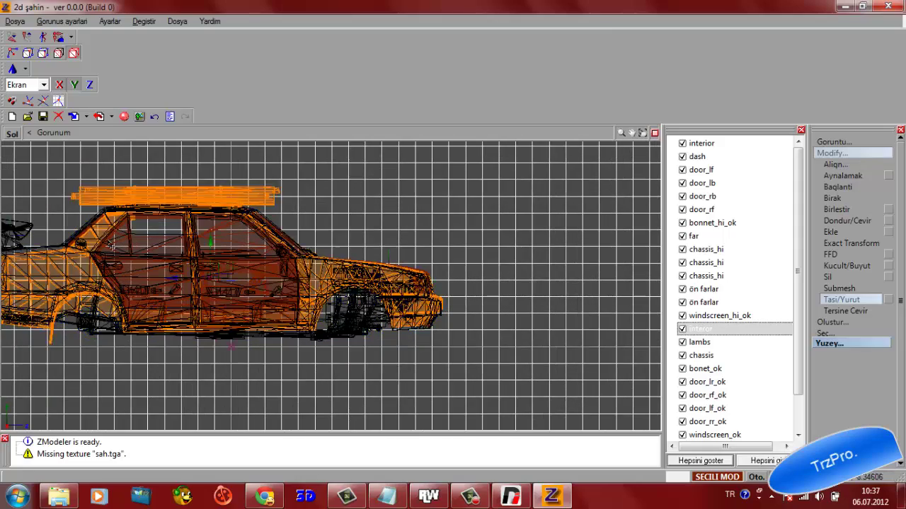
{"action": "left_click", "coordinate": [129, 196]}
{"action": "scroll", "coordinate": [120, 312], "scroll_direction": "up", "scroll_amount": 5}
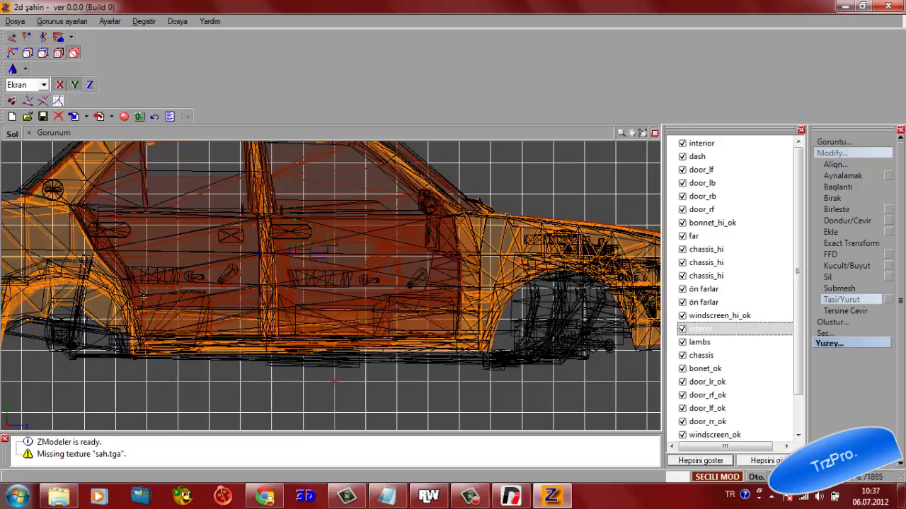
{"action": "left_click", "coordinate": [143, 297]}
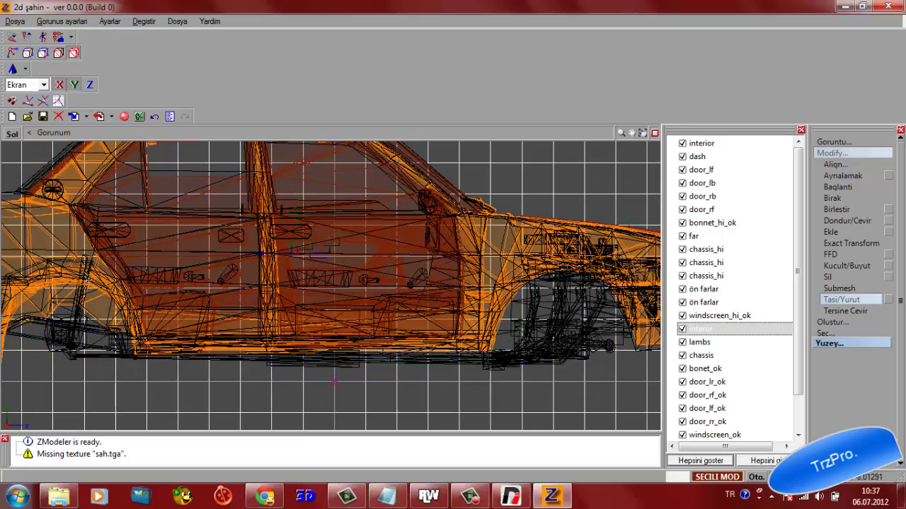
{"action": "left_click", "coordinate": [86, 275]}
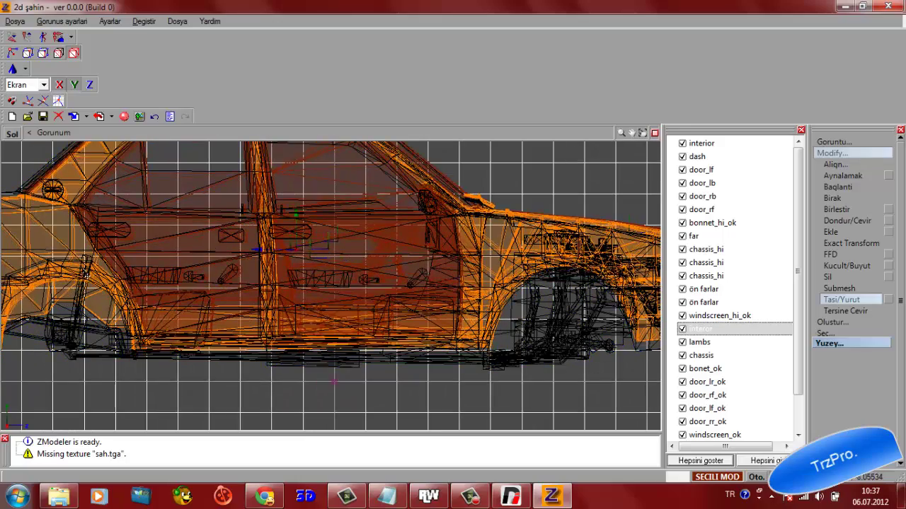
{"action": "left_click", "coordinate": [420, 285]}
Put boot_ok inside Detach[0] and group the old door and bonnet parts together.
{"action": "scroll", "coordinate": [773, 396], "scroll_direction": "down", "scroll_amount": 3}
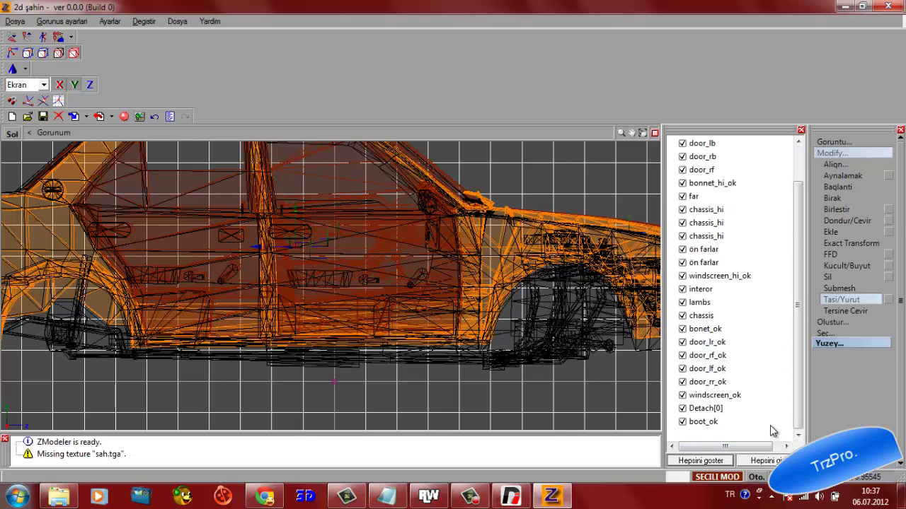
{"action": "left_click_drag", "start_coordinate": [770, 424], "coordinate": [742, 423]}
{"action": "left_click_drag", "start_coordinate": [732, 368], "coordinate": [701, 355]}
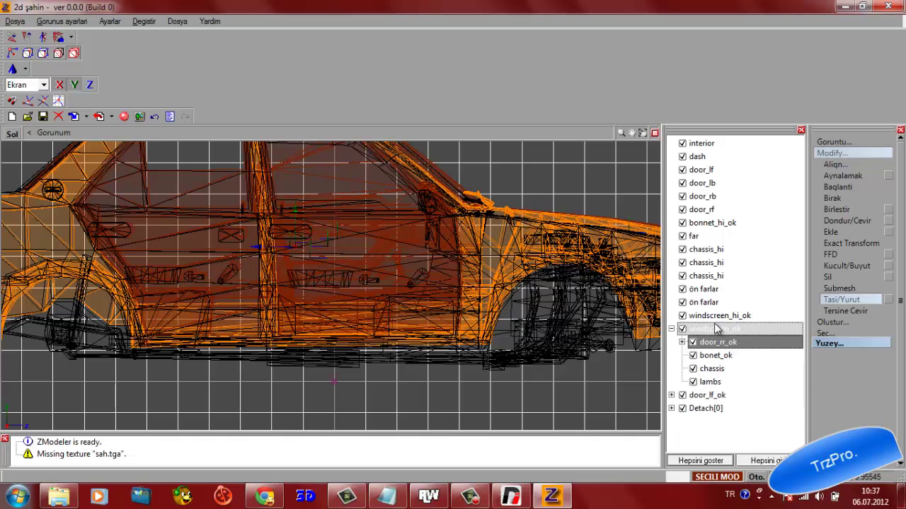
Delete the windscreen_ok group and restore the four-viewport layout.
{"action": "right_click", "coordinate": [691, 328]}
{"action": "mouse_move", "coordinate": [718, 345]}
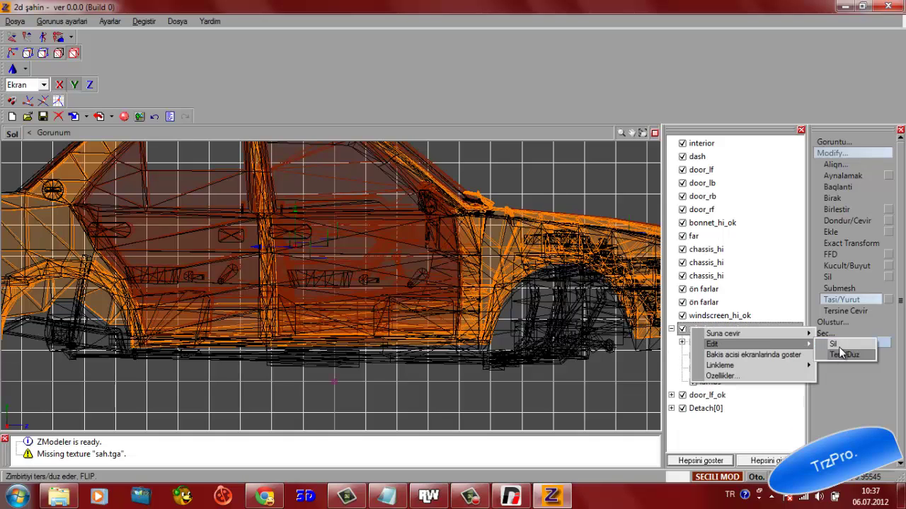
{"action": "left_click", "coordinate": [834, 344]}
{"action": "left_click", "coordinate": [654, 133]}
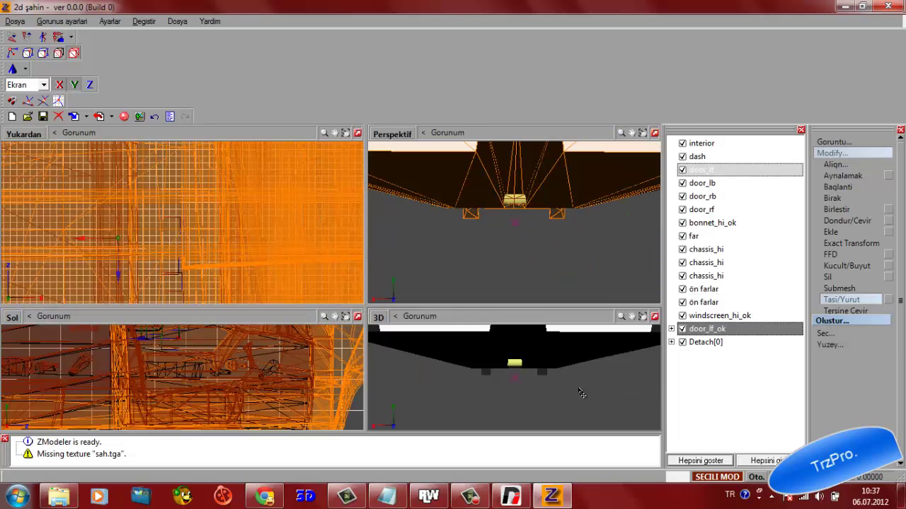
{"action": "scroll", "coordinate": [558, 400], "scroll_direction": "down", "scroll_amount": 10}
{"action": "middle_click_drag", "start_coordinate": [558, 400], "coordinate": [495, 396]}
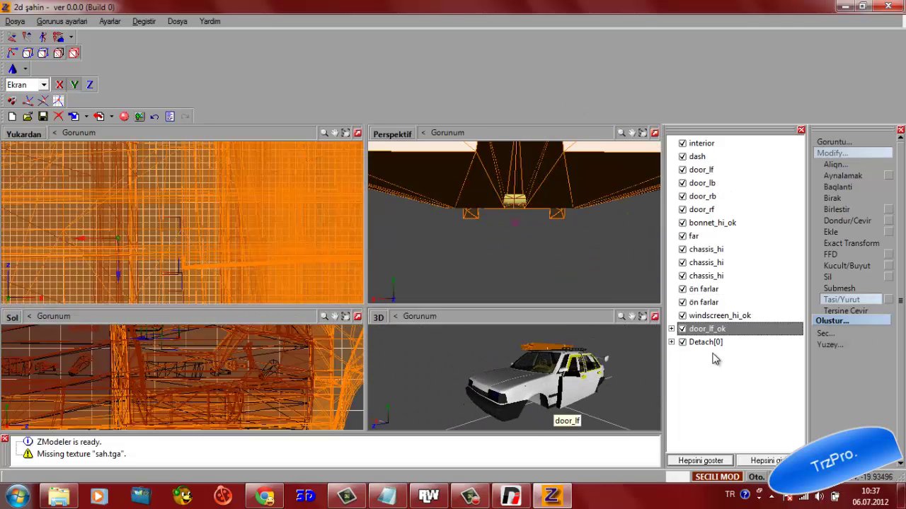
Delete Detach[0] and door_lf_ok, then bring the Notepad notes forward.
{"action": "right_click", "coordinate": [740, 342]}
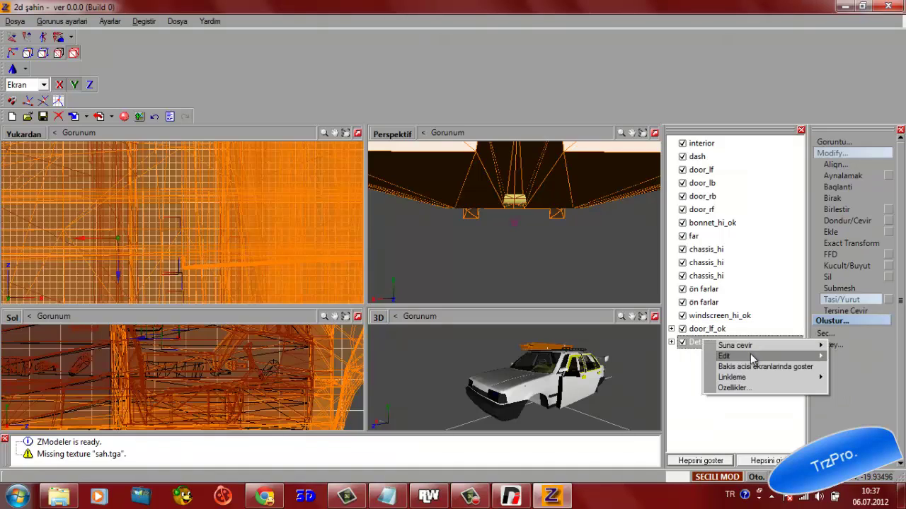
{"action": "mouse_move", "coordinate": [750, 354]}
{"action": "left_click", "coordinate": [859, 358]}
{"action": "right_click", "coordinate": [716, 336]}
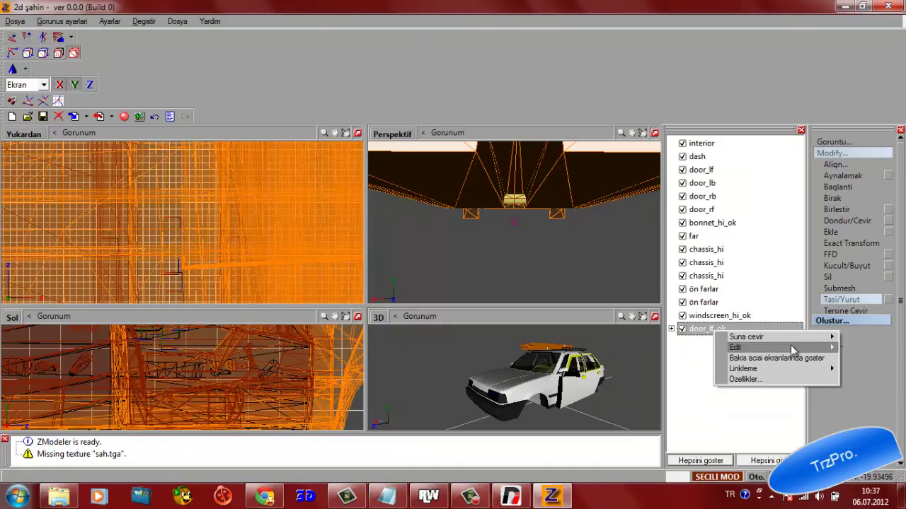
{"action": "mouse_move", "coordinate": [791, 345]}
{"action": "left_click", "coordinate": [867, 351]}
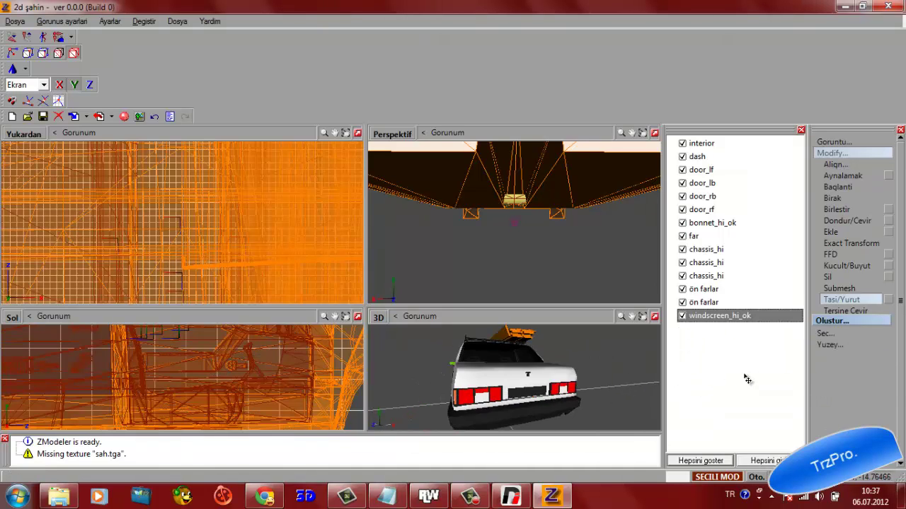
{"action": "middle_click_drag", "start_coordinate": [483, 388], "coordinate": [608, 425]}
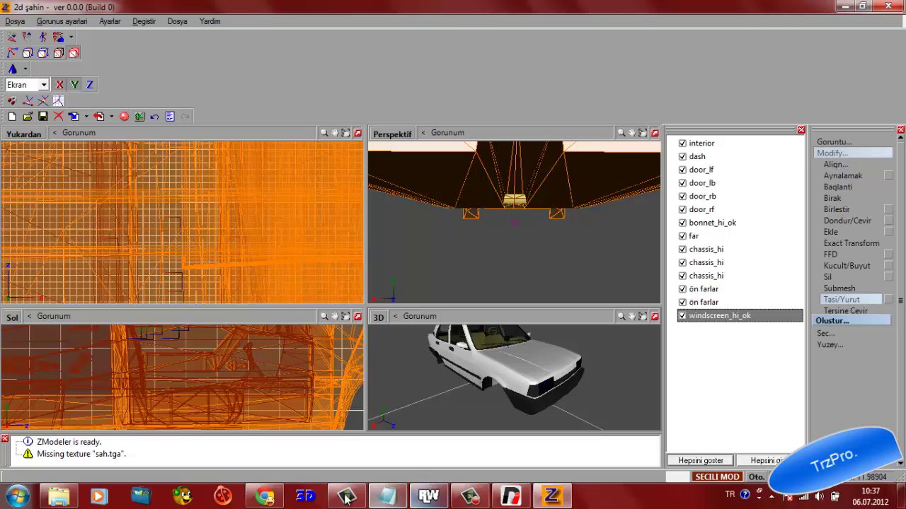
{"action": "left_click", "coordinate": [400, 497]}
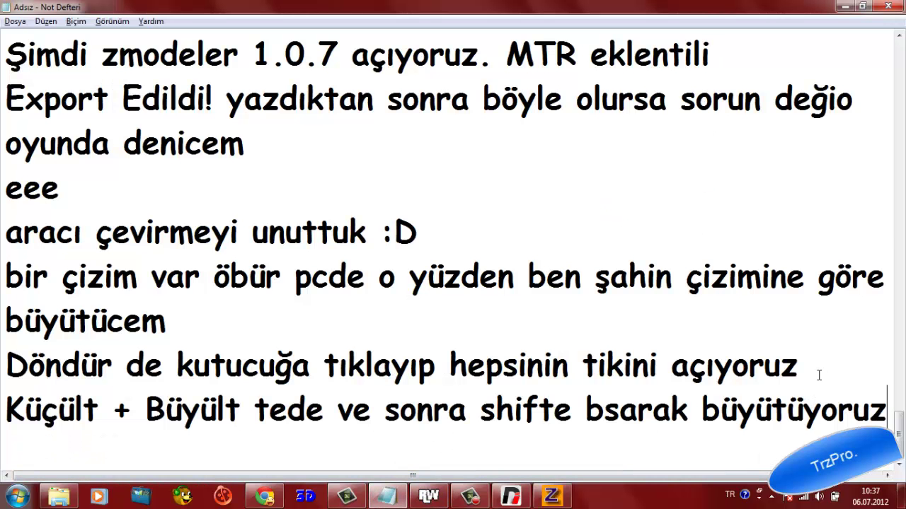
Add the note 'Oturttuk (tekerleği ona göre yapın çünkü tekerlek ve' and continue it on the next line, correcting typos.
{"action": "key", "text": "Return"}
{"action": "key", "text": "Caps_Lock"}
{"action": "type", "text": "O"}
{"action": "key", "text": "Caps_Lock"}
{"action": "type", "text": "turttu"}
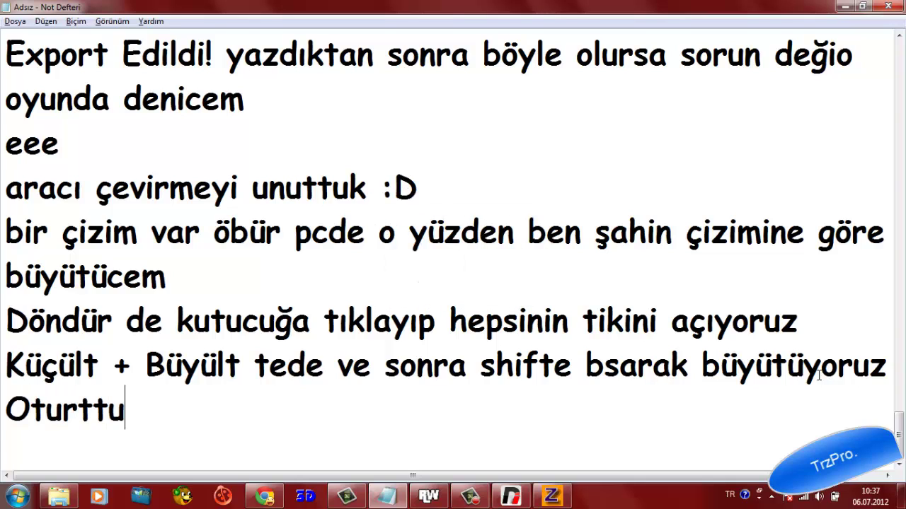
{"action": "type", "text": "k (t"}
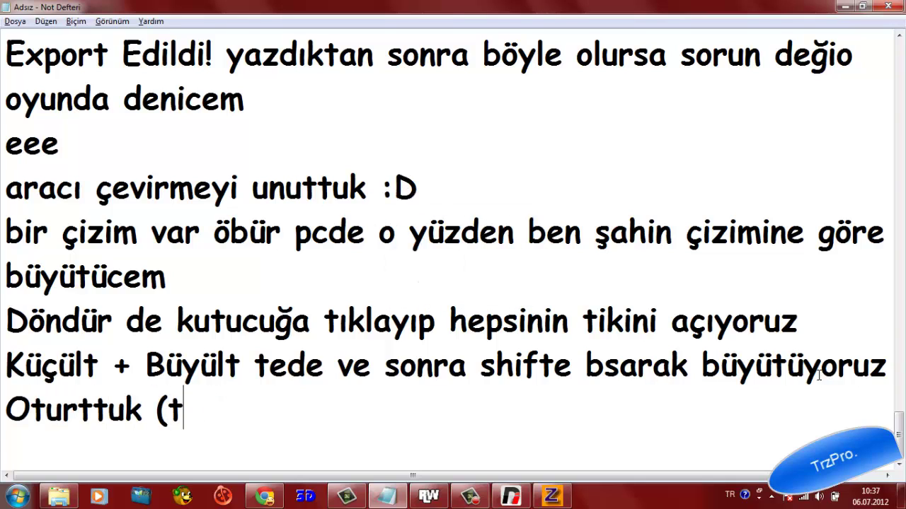
{"action": "type", "text": "ekerlek"}
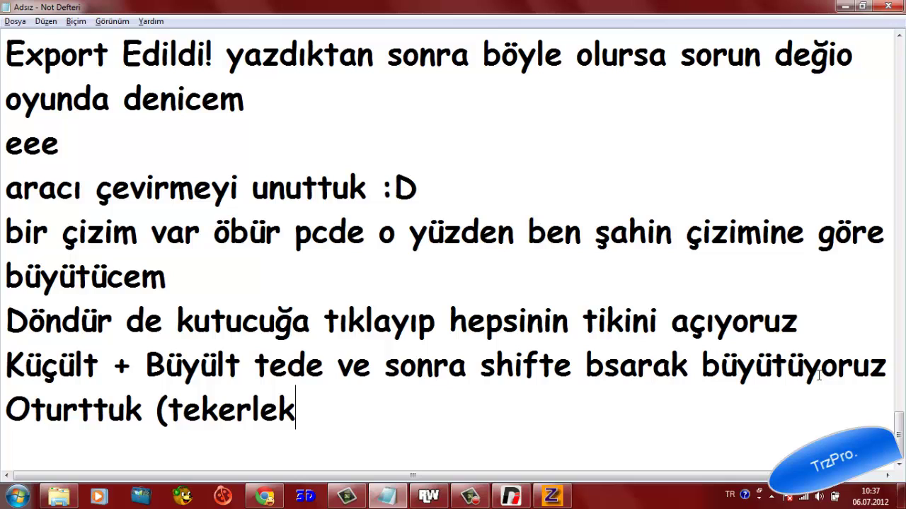
{"action": "key", "text": "BackSpace"}
{"action": "type", "text": "ği ona gör"}
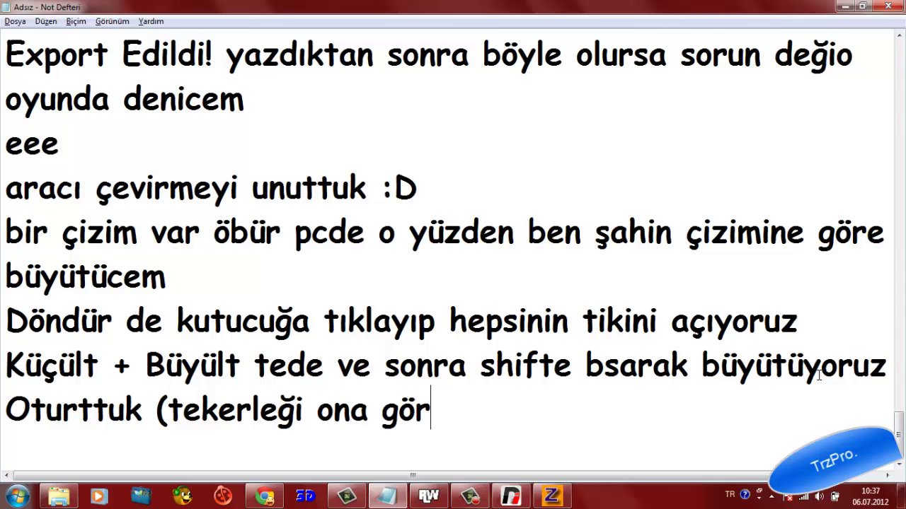
{"action": "type", "text": "e yapın çü"}
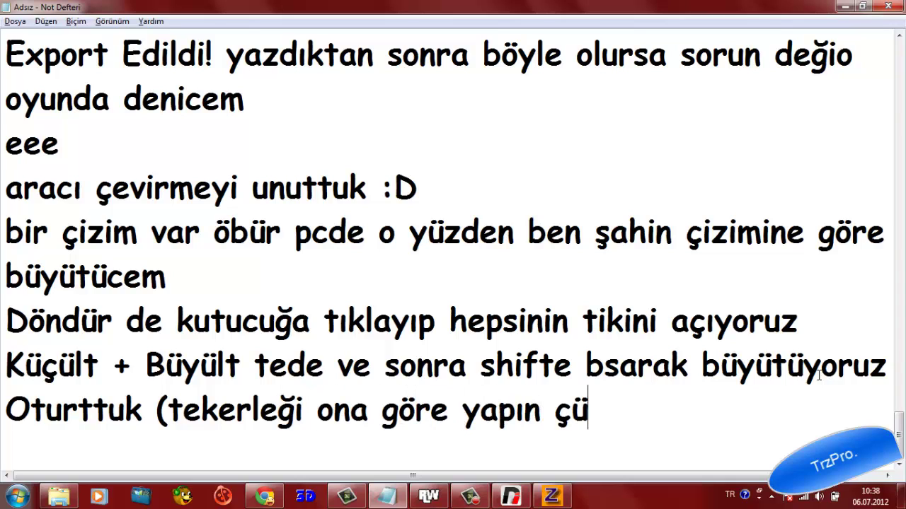
{"action": "type", "text": "nkü tek"}
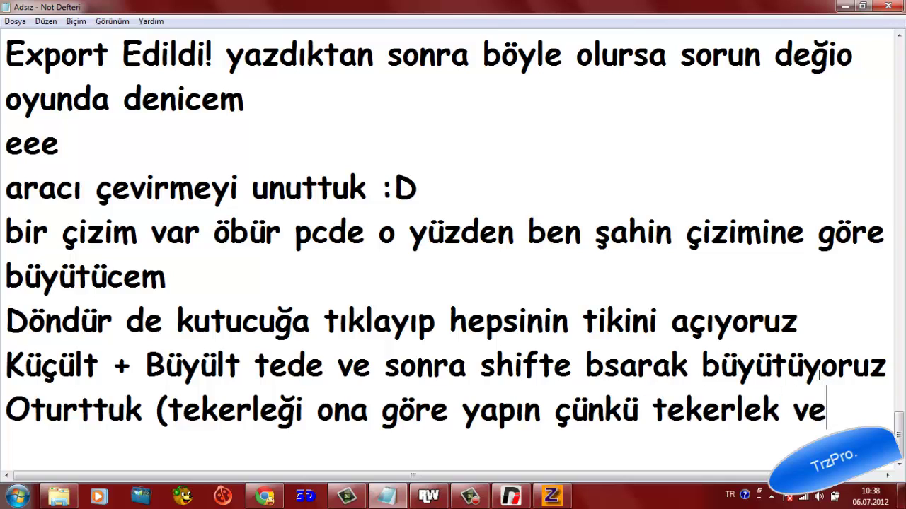
{"action": "type", "text": "erlek ve"}
{"action": "key", "text": "Return"}
{"action": "type", "text": "diek"}
{"action": "key", "text": "BackSpace"}
{"action": "key", "text": "BackSpace"}
{"action": "type", "text": "rde ç"}
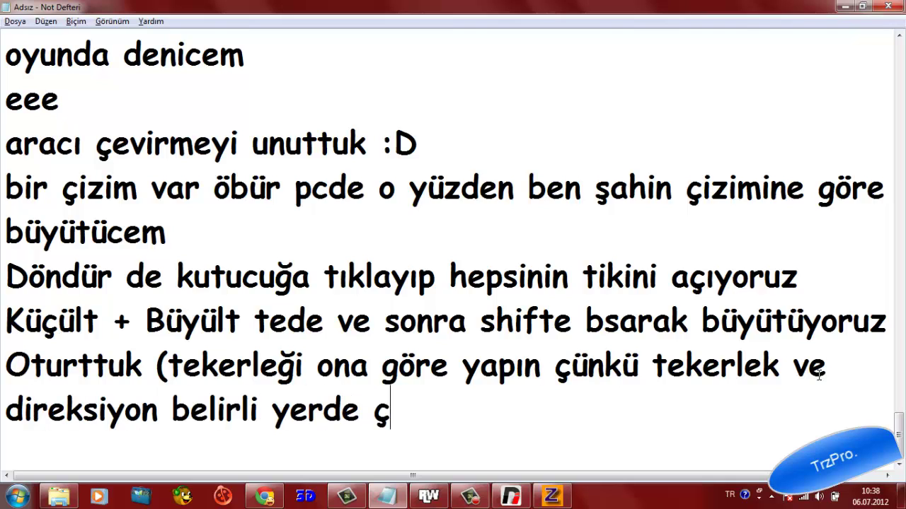
{"action": "type", "text": "ıkabilir "}
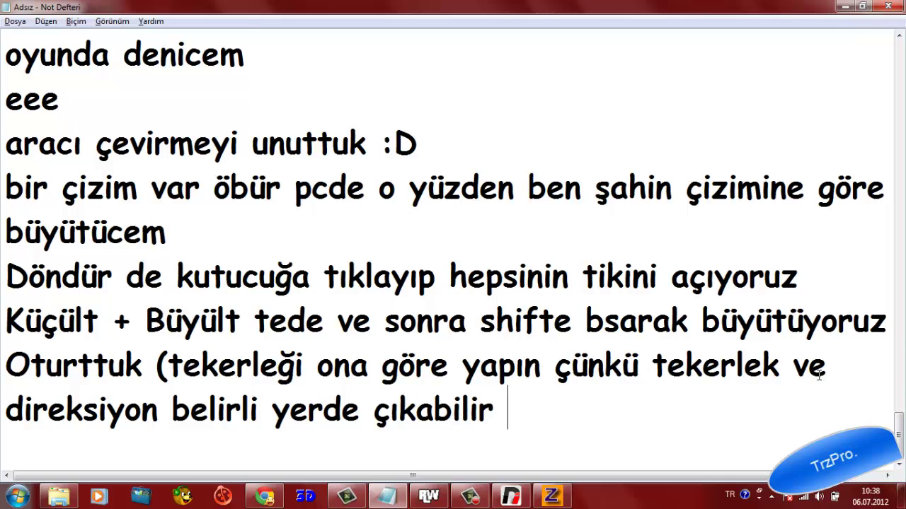
{"action": "type", "text": "buda size k"}
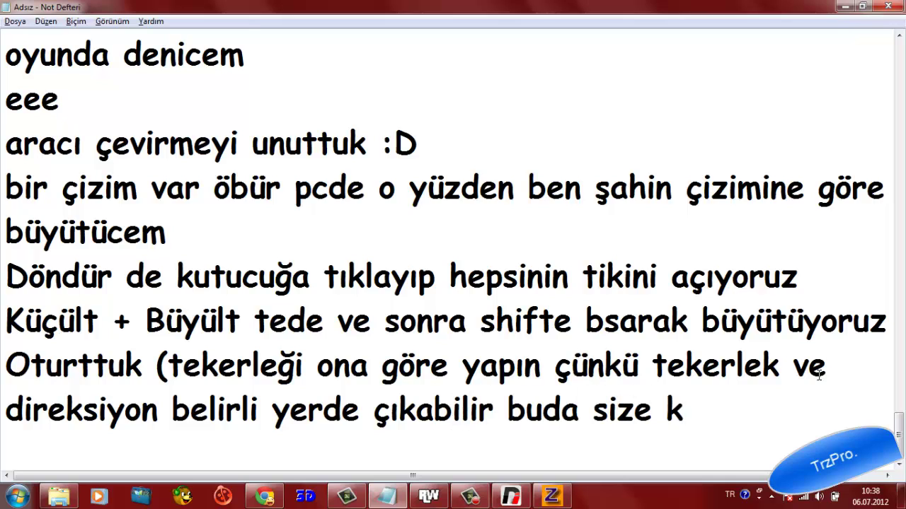
{"action": "key", "text": "BackSpace"}
{"action": "key", "text": "BackSpace"}
{"action": "key", "text": "BackSpace"}
{"action": "key", "text": "BackSpace"}
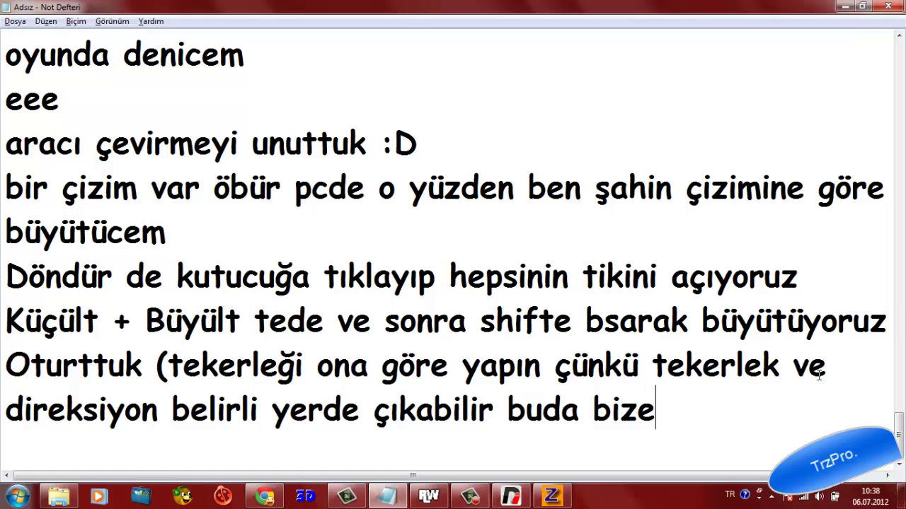
{"action": "type", "text": "bize koyabilir"}
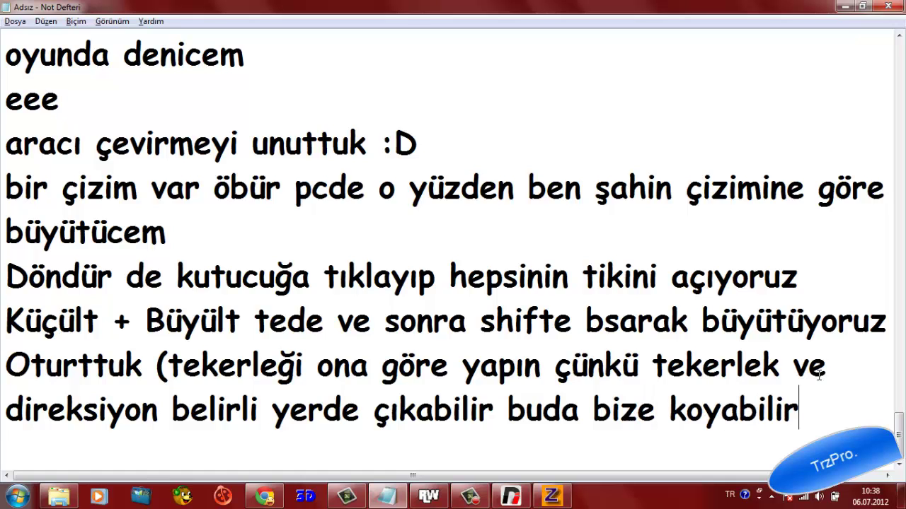
{"action": "scroll", "coordinate": [819, 375], "scroll_direction": "right", "scroll_amount": 2}
{"action": "key", "text": "alt+Tab"}
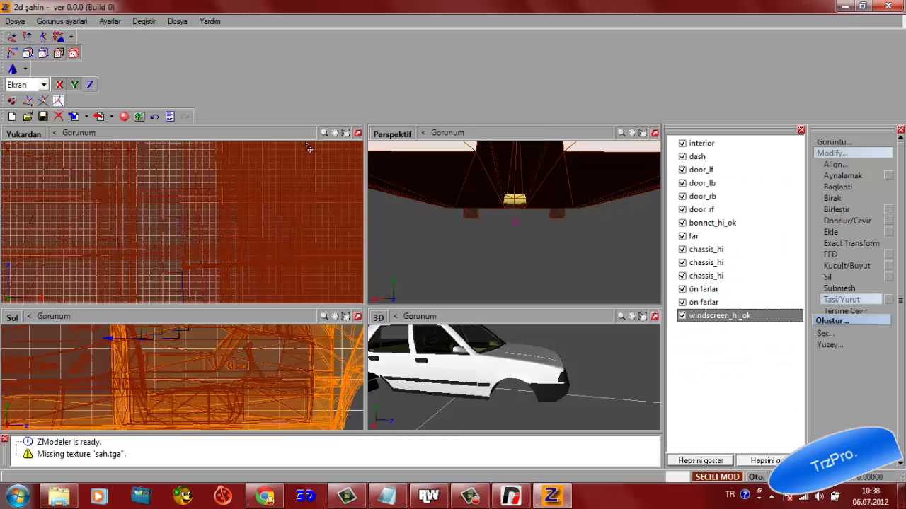
Export the model over 'parçaları ayrı şahinim yeter.z3d'.
{"action": "left_click", "coordinate": [99, 116]}
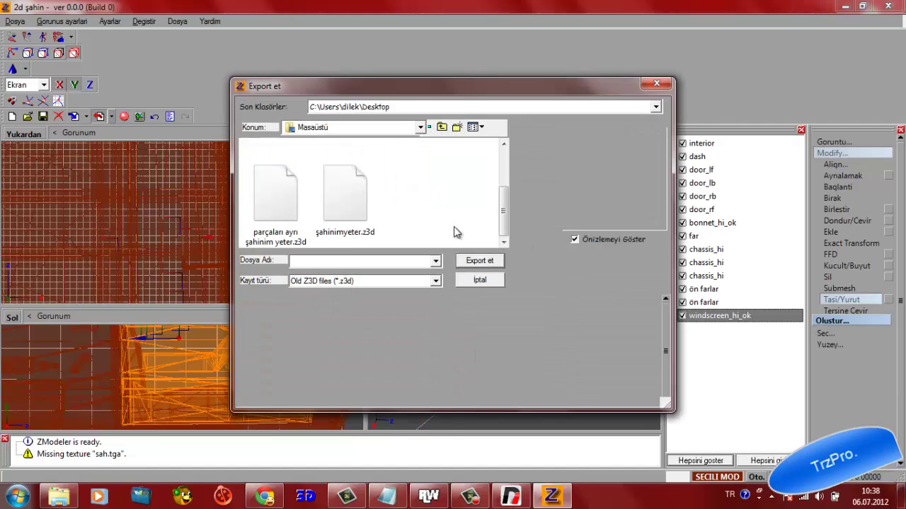
{"action": "left_click", "coordinate": [283, 216]}
{"action": "left_click", "coordinate": [476, 258]}
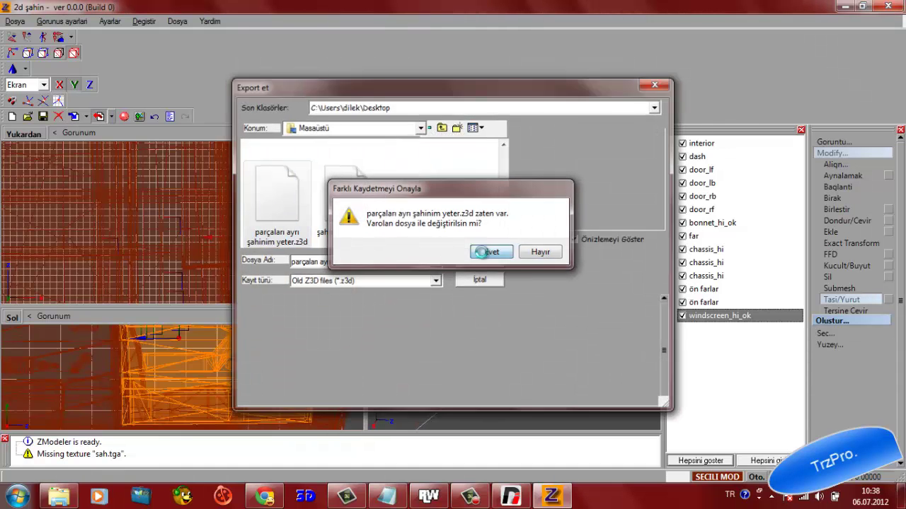
{"action": "left_click", "coordinate": [482, 252]}
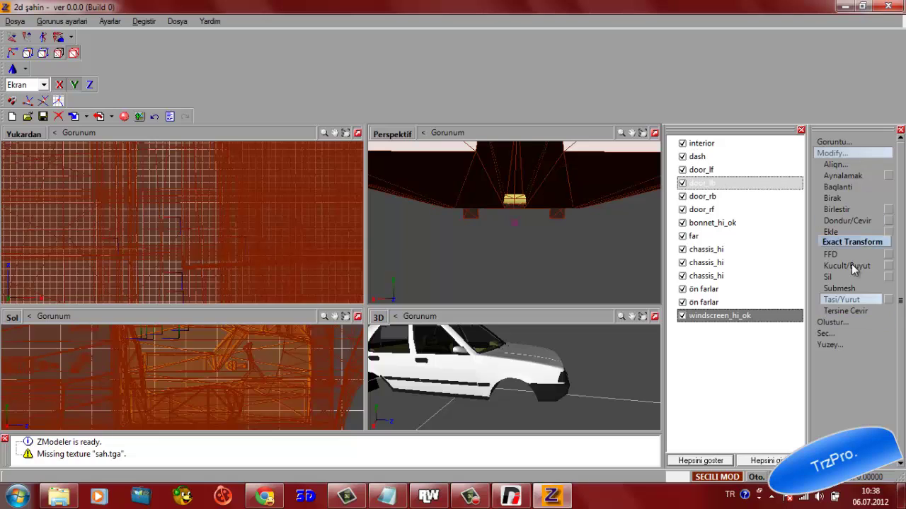
Attach all car parts into the interior object with Birlestir multiple attach.
{"action": "left_click", "coordinate": [884, 210]}
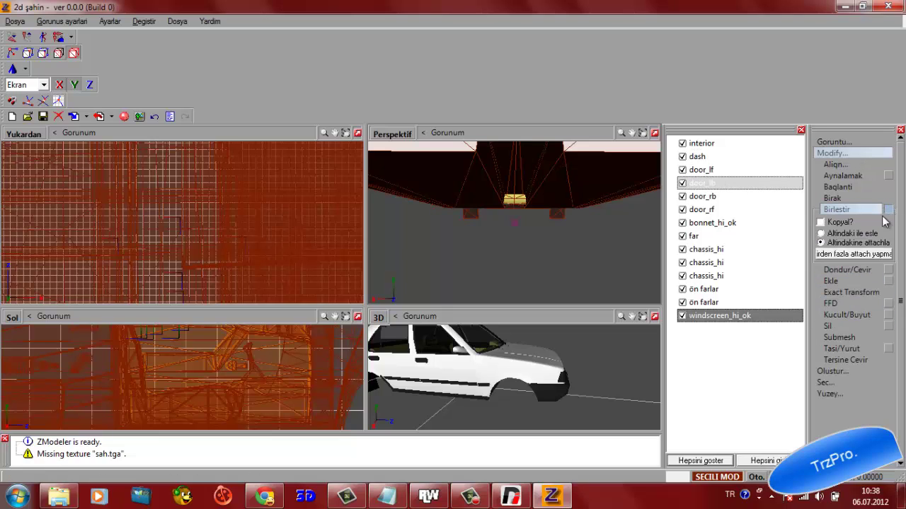
{"action": "left_click", "coordinate": [852, 254]}
{"action": "left_click", "coordinate": [493, 285]}
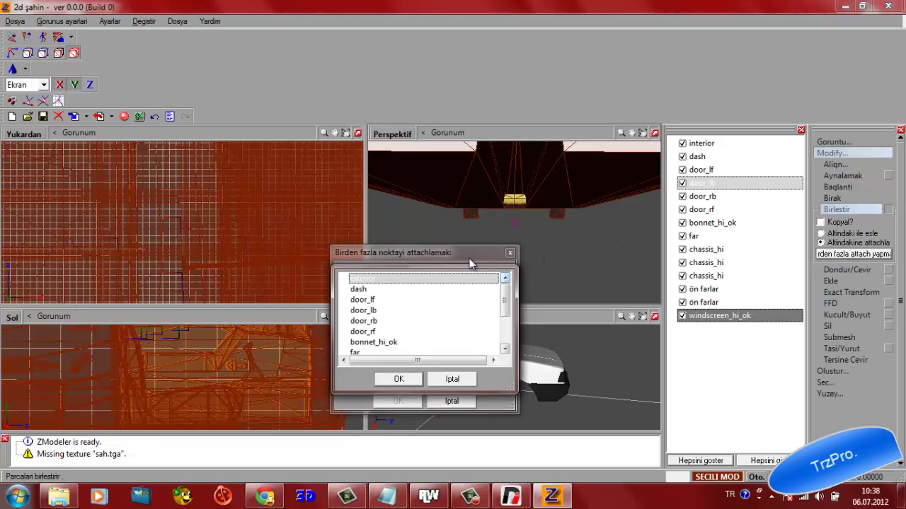
{"action": "left_click", "coordinate": [399, 380]}
{"action": "left_click_drag", "start_coordinate": [409, 337], "coordinate": [417, 361]}
{"action": "left_click", "coordinate": [397, 401]}
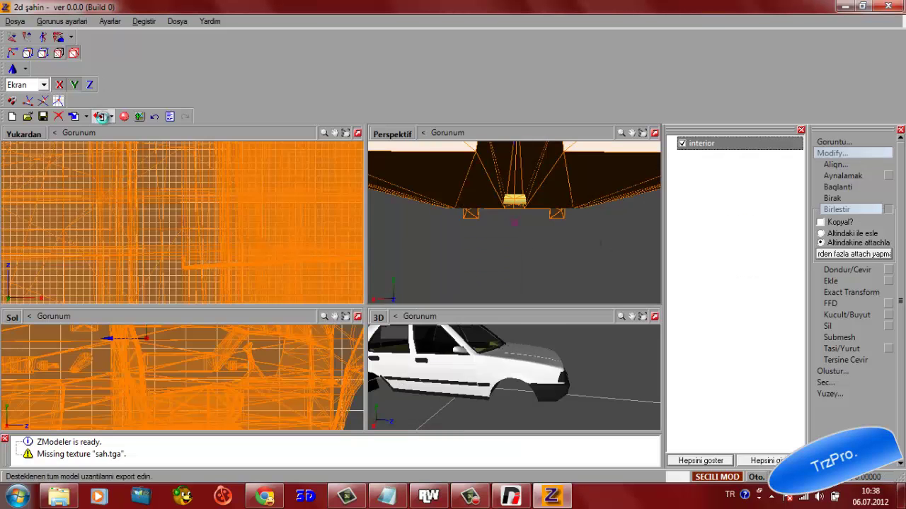
Export the merged model over şahinimyeter.z3d.
{"action": "left_click", "coordinate": [100, 116]}
{"action": "scroll", "coordinate": [441, 243], "scroll_direction": "down", "scroll_amount": 5}
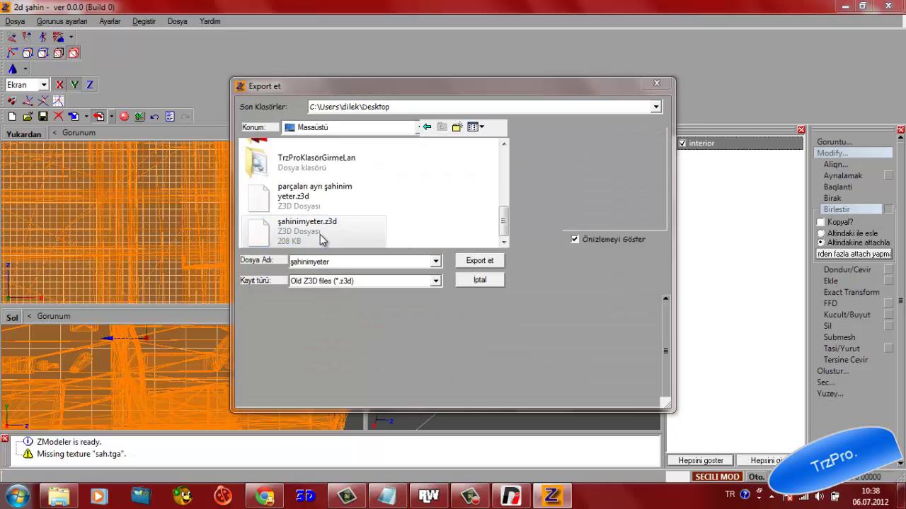
{"action": "double_click", "coordinate": [322, 239]}
{"action": "left_click", "coordinate": [489, 253]}
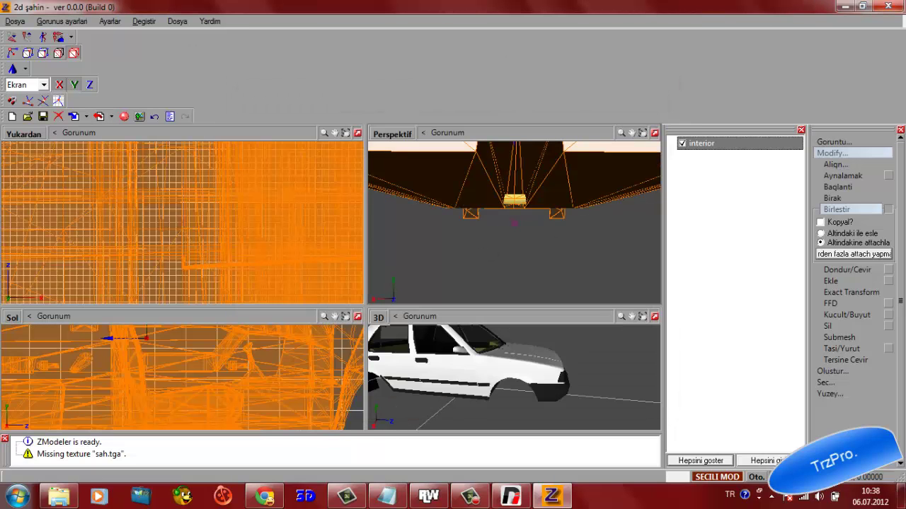
Close the old ZModeler and launch Zanoza Modeler from the taskbar.
{"action": "left_click", "coordinate": [464, 280]}
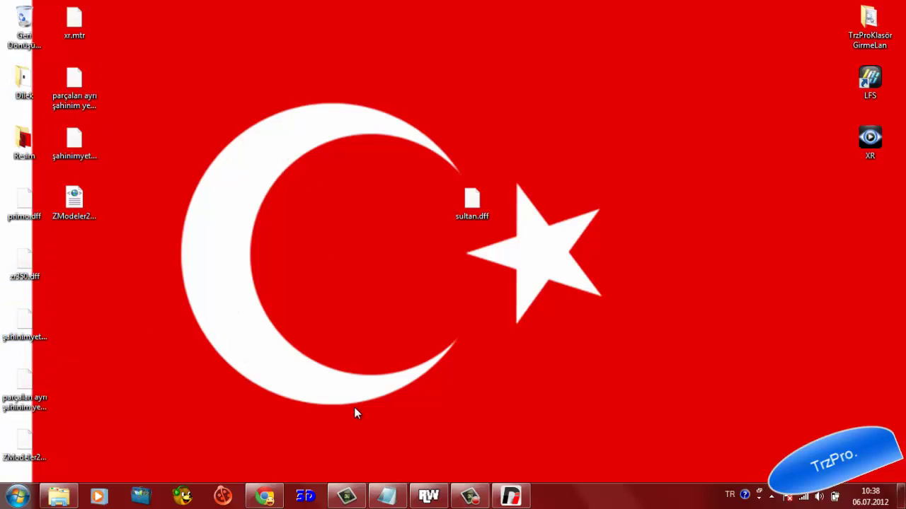
{"action": "left_click", "coordinate": [307, 497]}
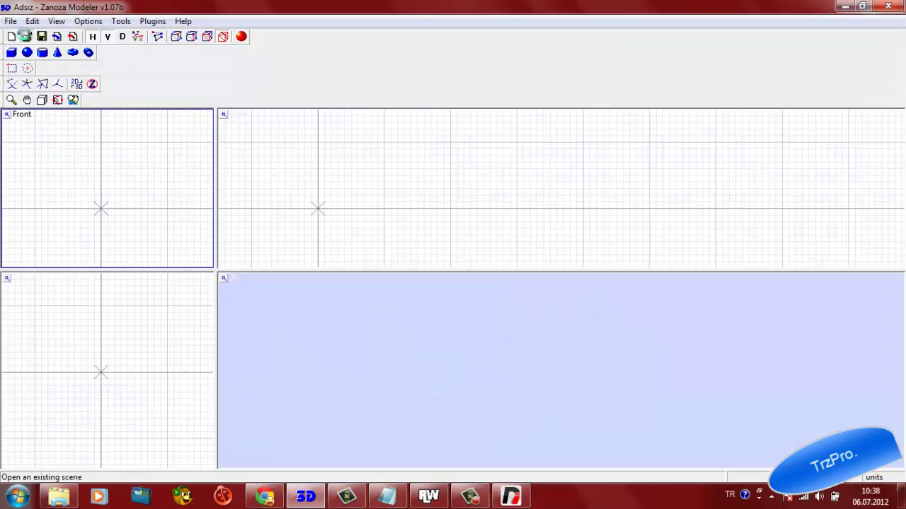
Open şahinimyeter.z3d in Zanoza Modeler.
{"action": "left_click", "coordinate": [25, 36]}
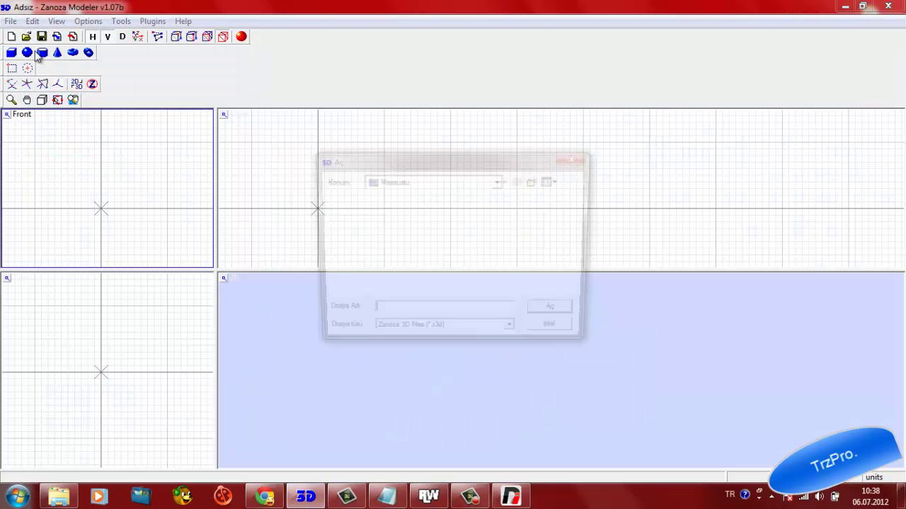
{"action": "scroll", "coordinate": [467, 245], "scroll_direction": "down", "scroll_amount": 5}
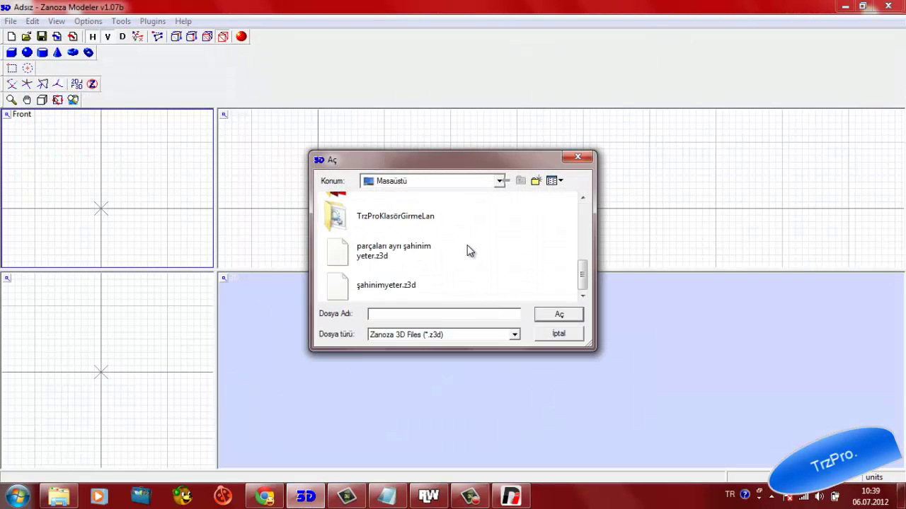
{"action": "left_click", "coordinate": [416, 251]}
{"action": "double_click", "coordinate": [416, 290]}
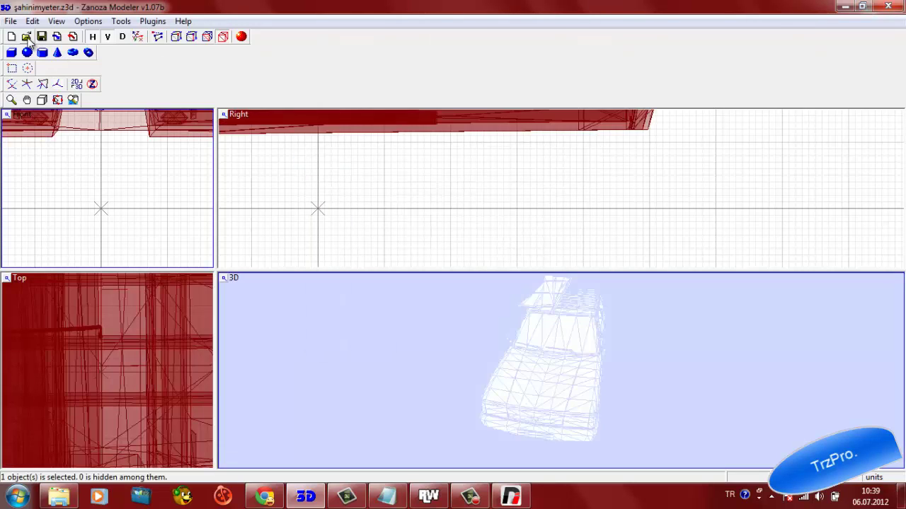
Start a new scene, load 'parçaları ayrı şahinim yeter.z3d' and orbit the 3D view to see the car.
{"action": "key", "text": "ctrl+n"}
{"action": "left_click", "coordinate": [26, 36]}
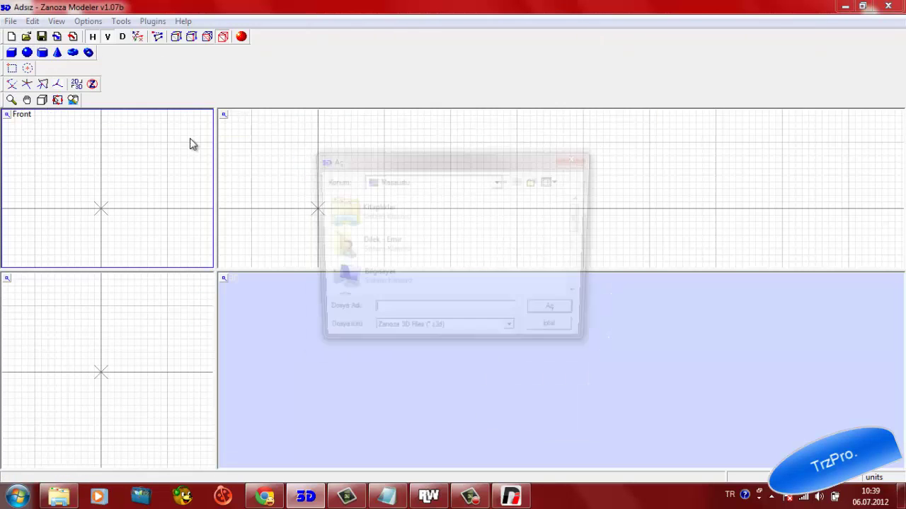
{"action": "scroll", "coordinate": [472, 240], "scroll_direction": "down", "scroll_amount": 5}
{"action": "left_click", "coordinate": [394, 254]}
{"action": "double_click", "coordinate": [394, 260]}
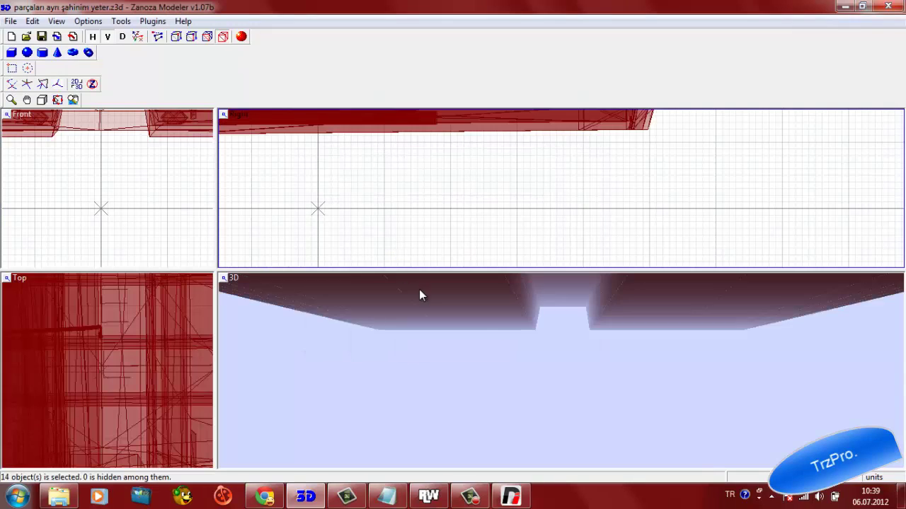
{"action": "left_click_drag", "start_coordinate": [420, 295], "coordinate": [566, 382]}
{"action": "scroll", "coordinate": [446, 344], "scroll_direction": "down", "scroll_amount": 3}
{"action": "key", "text": "ctrl+o"}
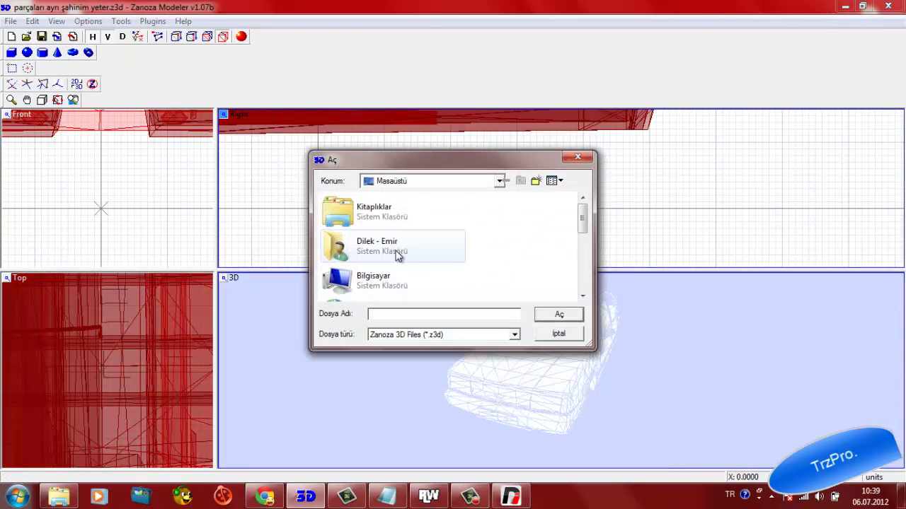
{"action": "scroll", "coordinate": [481, 252], "scroll_direction": "down", "scroll_amount": 5}
Load şahinimyeter.z3d and pick LFS Raw (*.mtr) format with xr.mtr as the target.
{"action": "double_click", "coordinate": [401, 287]}
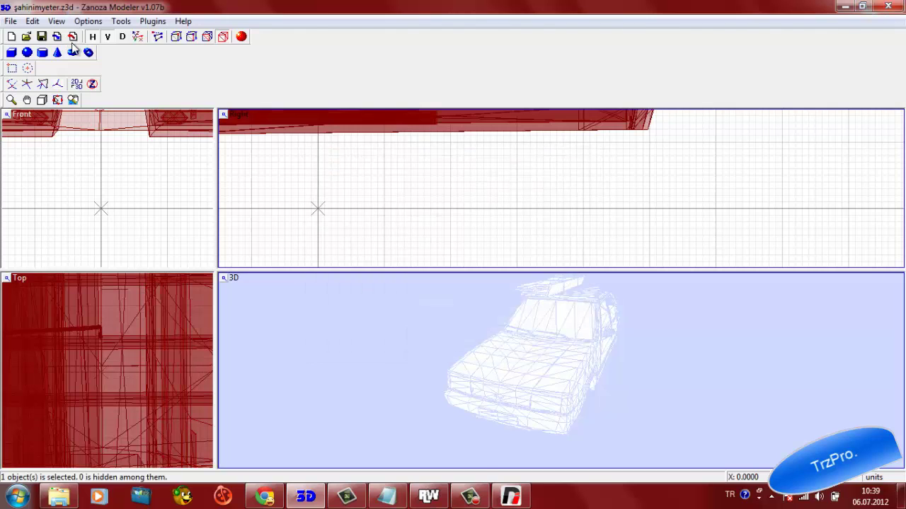
{"action": "key", "text": "ctrl+shift+s"}
{"action": "left_click", "coordinate": [404, 317]}
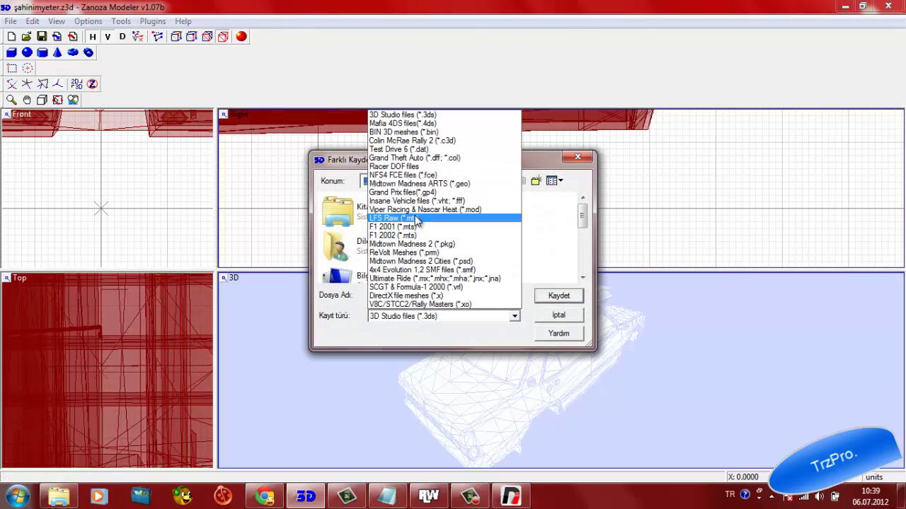
{"action": "left_click", "coordinate": [393, 218]}
{"action": "scroll", "coordinate": [453, 262], "scroll_direction": "down", "scroll_amount": 5}
{"action": "left_click", "coordinate": [393, 273]}
Overwrite xr.mtr, reset the object to origin, then close the modeler.
{"action": "double_click", "coordinate": [393, 272]}
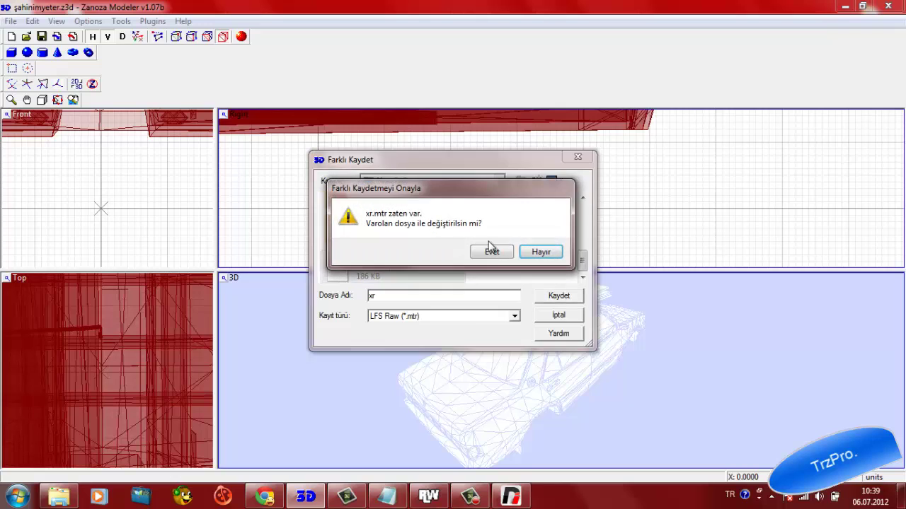
{"action": "left_click", "coordinate": [490, 251]}
{"action": "left_click", "coordinate": [406, 360]}
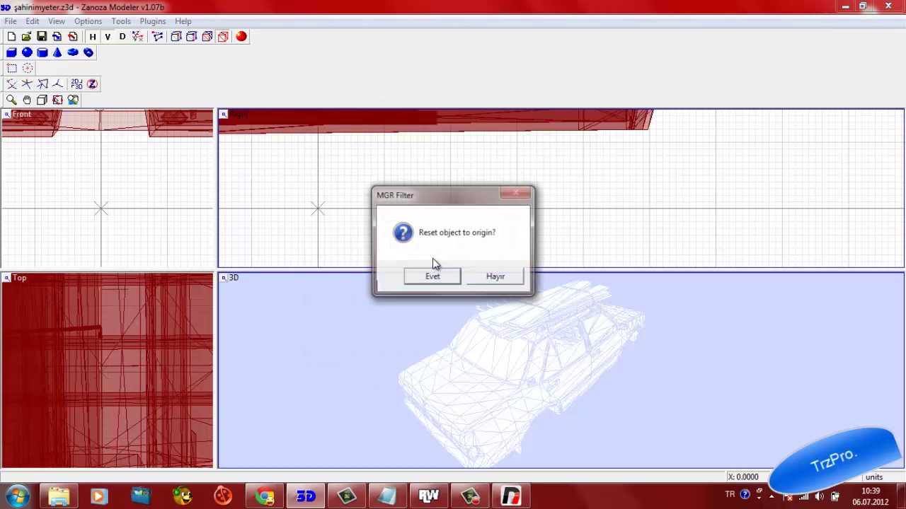
{"action": "left_click", "coordinate": [434, 276]}
{"action": "left_click", "coordinate": [494, 271]}
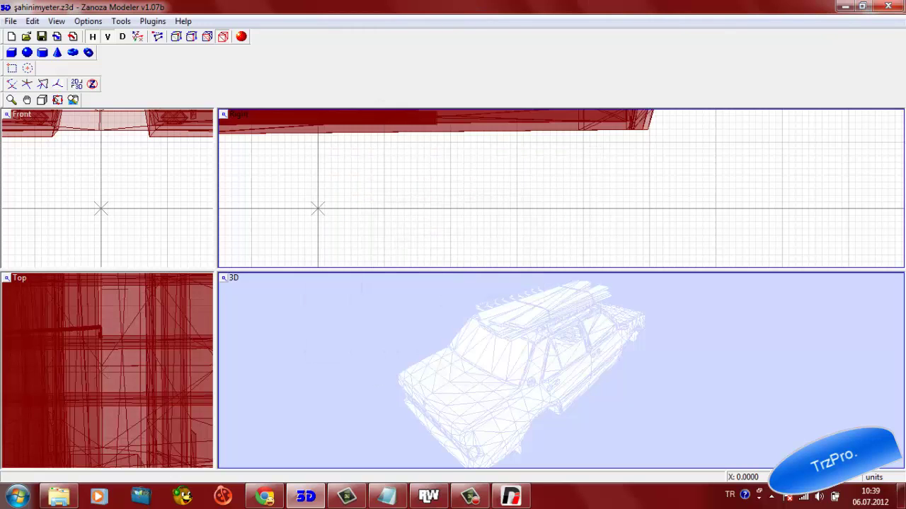
{"action": "left_click", "coordinate": [889, 7]}
{"action": "left_click", "coordinate": [542, 283]}
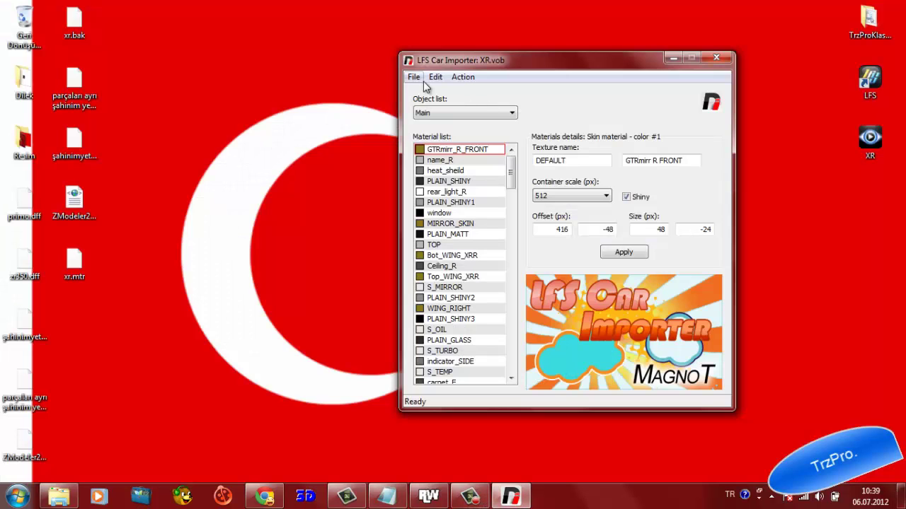
Open the XR car file in LFS Car Importer.
{"action": "left_click", "coordinate": [462, 77]}
{"action": "left_click", "coordinate": [503, 121]}
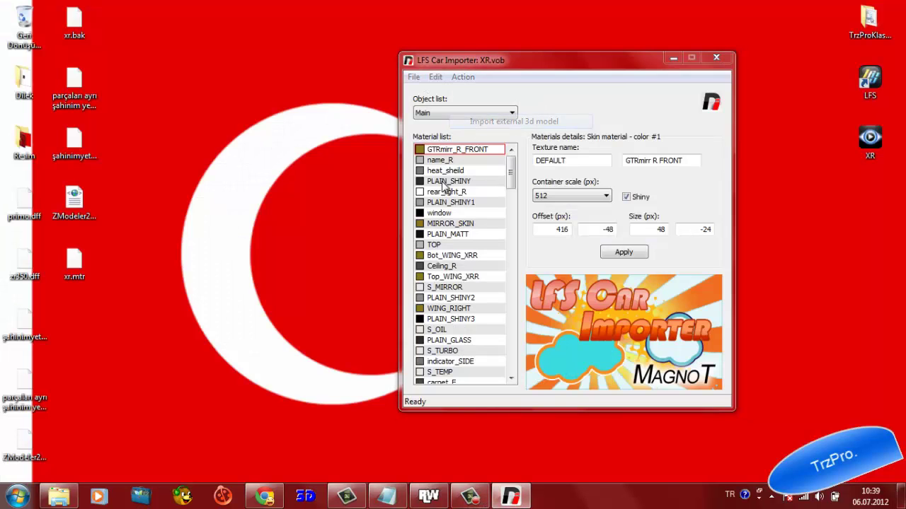
{"action": "left_click", "coordinate": [708, 337]}
{"action": "left_click", "coordinate": [413, 77]}
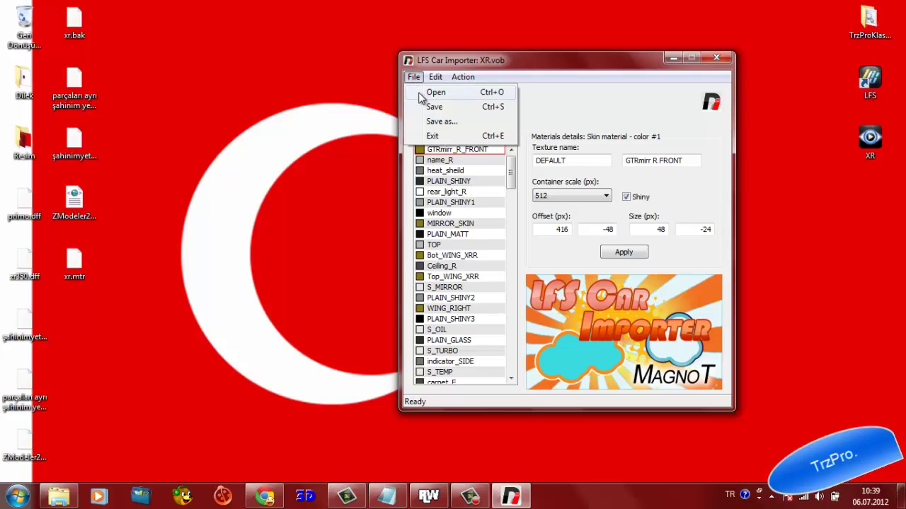
{"action": "left_click", "coordinate": [421, 97]}
{"action": "double_click", "coordinate": [637, 254]}
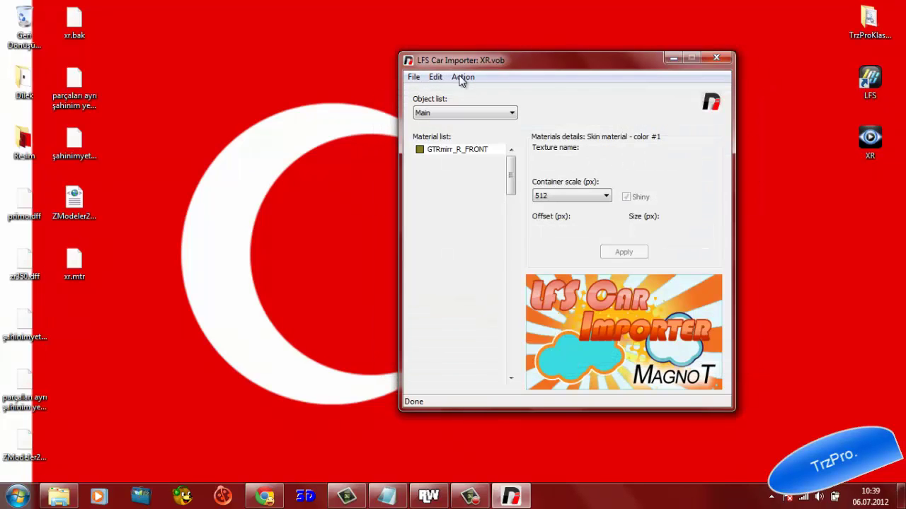
Run Build for release on the XR car.
{"action": "left_click", "coordinate": [463, 77]}
{"action": "left_click", "coordinate": [488, 107]}
{"action": "left_click", "coordinate": [462, 76]}
{"action": "left_click", "coordinate": [488, 107]}
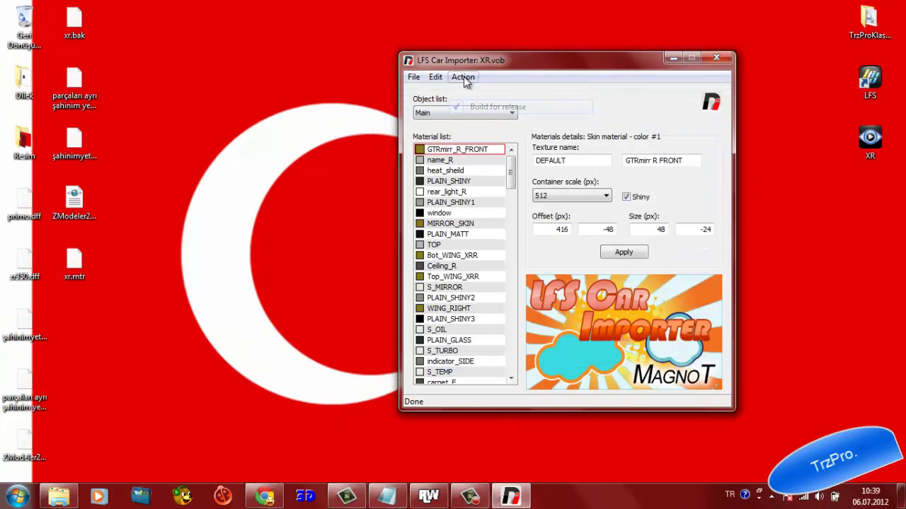
Import xr.mtr as the external 3D model, save XR.vob, and return to Notepad.
{"action": "left_click", "coordinate": [463, 76]}
{"action": "left_click", "coordinate": [523, 121]}
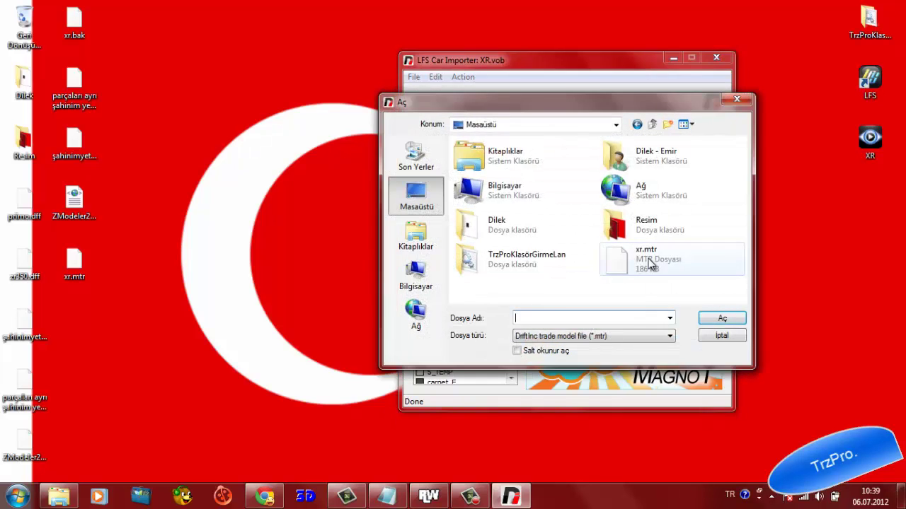
{"action": "double_click", "coordinate": [650, 263]}
{"action": "left_click", "coordinate": [413, 77]}
{"action": "left_click", "coordinate": [447, 106]}
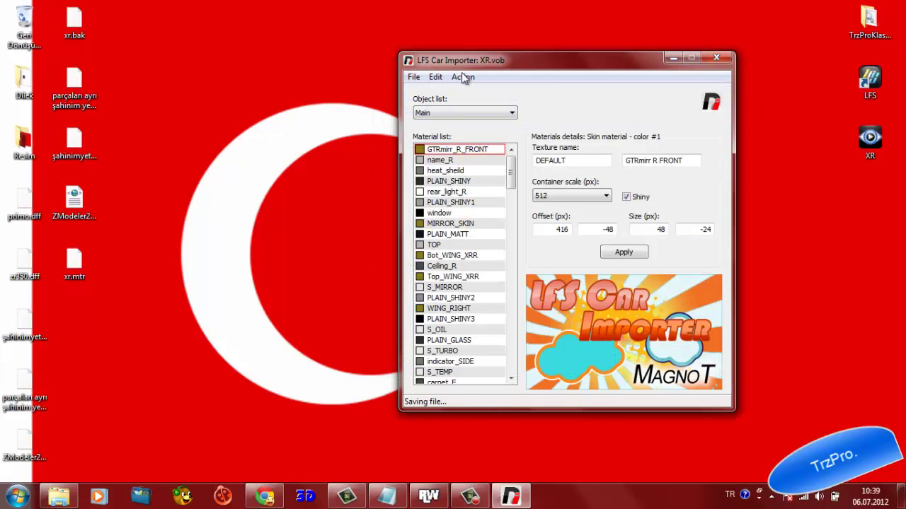
{"action": "left_click", "coordinate": [387, 497]}
Begin a new note line with 'Build For'.
{"action": "key", "text": "Return"}
{"action": "key", "text": "Caps_Lock"}
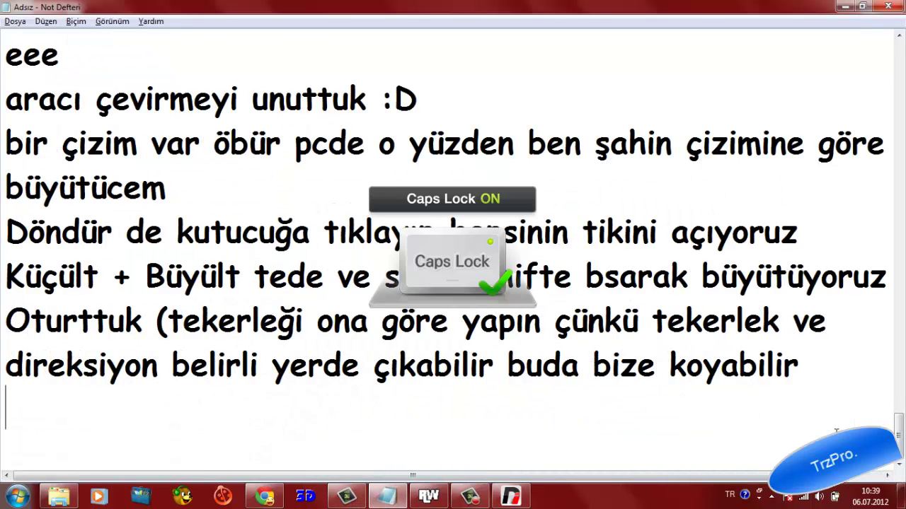
{"action": "type", "text": "B"}
{"action": "key", "text": "Caps_Lock"}
{"action": "type", "text": "uşl"}
{"action": "key", "text": "Caps_Lock"}
{"action": "type", "text": "F"}
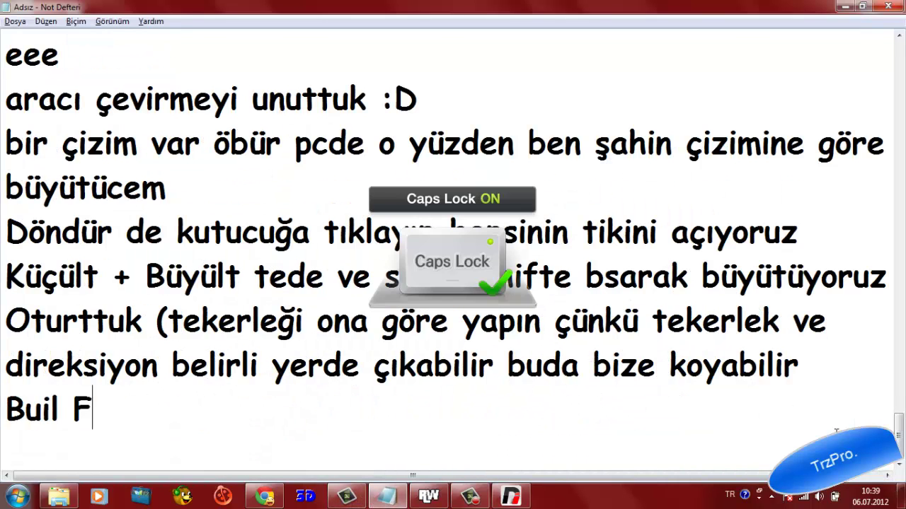
{"action": "key", "text": "Caps_Lock"}
{"action": "type", "text": "o"}
{"action": "key", "text": "BackSpace"}
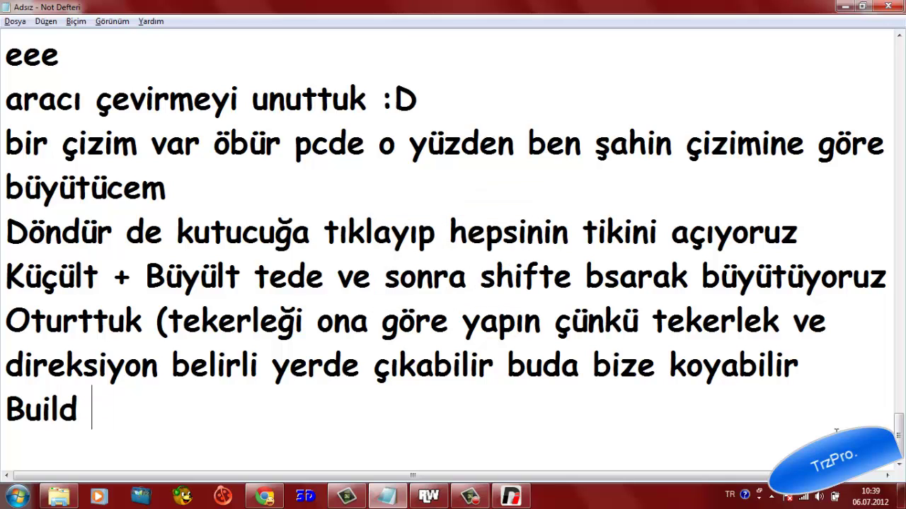
{"action": "key", "text": "Caps_Lock"}
{"action": "type", "text": "F"}
{"action": "key", "text": "Caps_Lock"}
{"action": "type", "text": "or"}
{"action": "key", "text": "Caps_Lock"}
{"action": "key", "text": "Caps_Lock"}
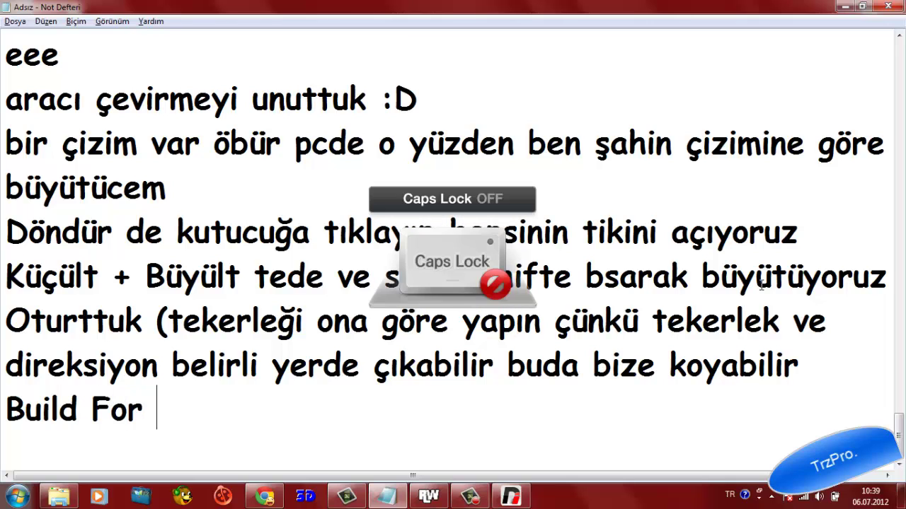
Check the importer's Action menu, finish the note 'releaseyi seçersiniz vob kitlenmiş gibi birşey olur'.
{"action": "key", "text": "alt+Tab"}
{"action": "left_click", "coordinate": [463, 77]}
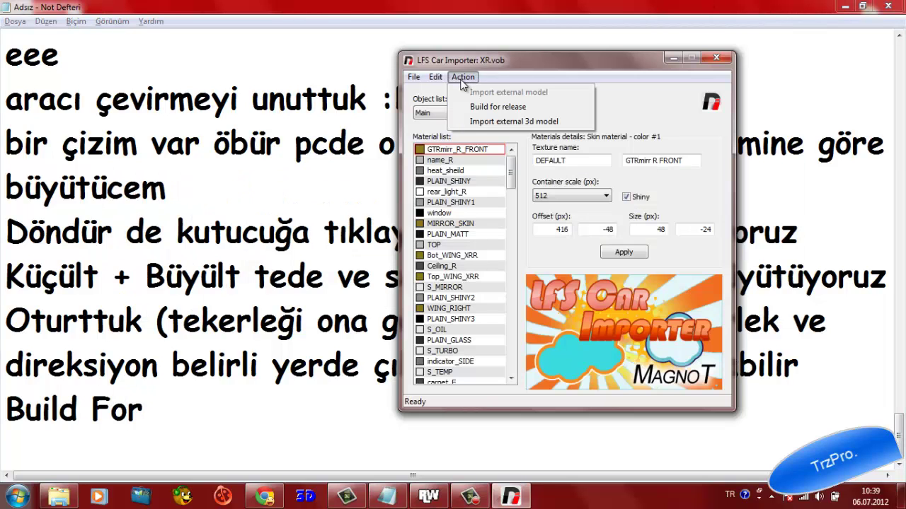
{"action": "left_click", "coordinate": [212, 348]}
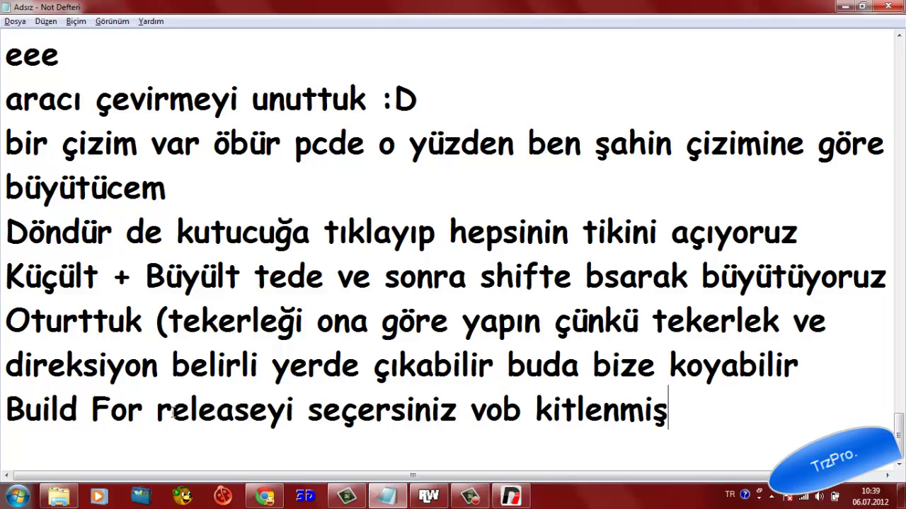
{"action": "type", "text": "ib"}
{"action": "key", "text": "Return"}
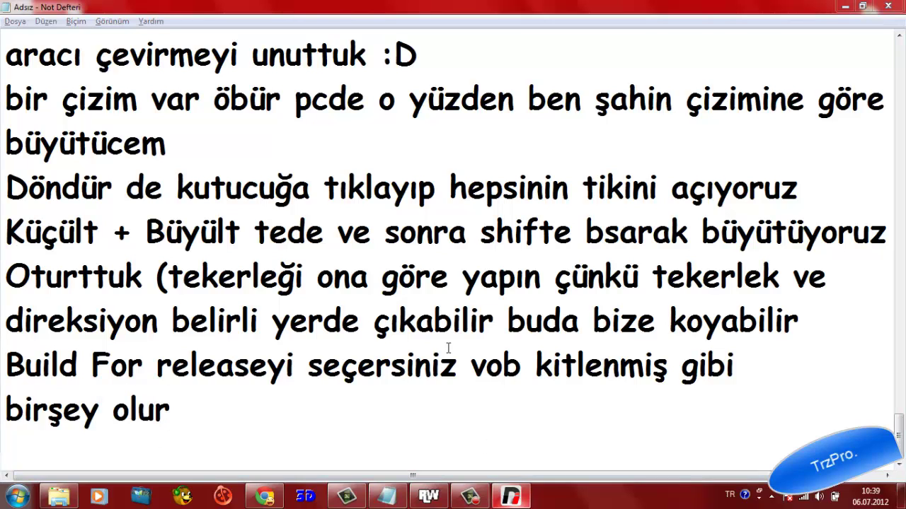
{"action": "left_click", "coordinate": [473, 459]}
Save XR.vob and open the LFS install folder from the shortcut's properties.
{"action": "left_click", "coordinate": [413, 77]}
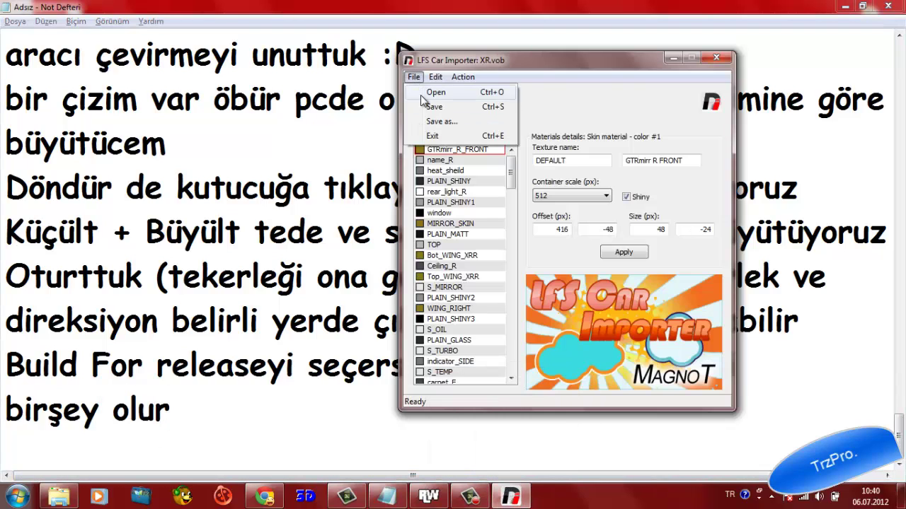
{"action": "left_click", "coordinate": [434, 106]}
{"action": "key", "text": "super"}
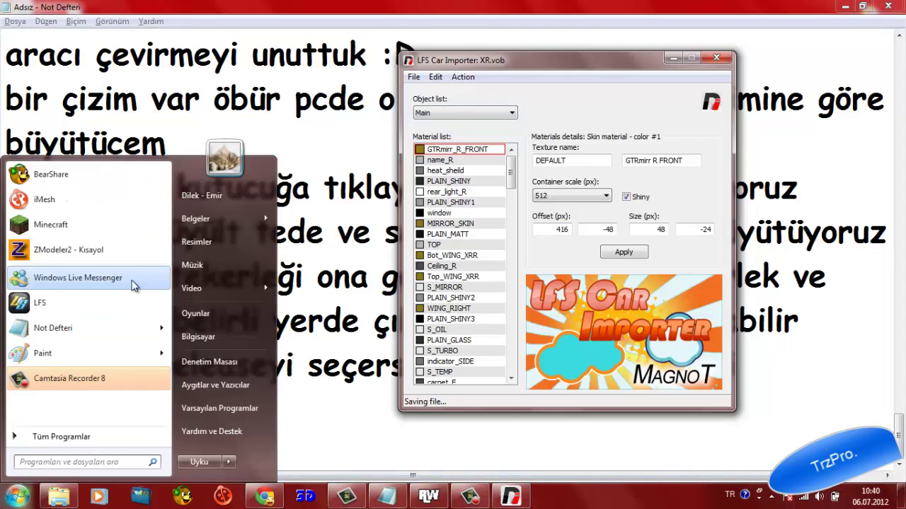
{"action": "right_click", "coordinate": [91, 306]}
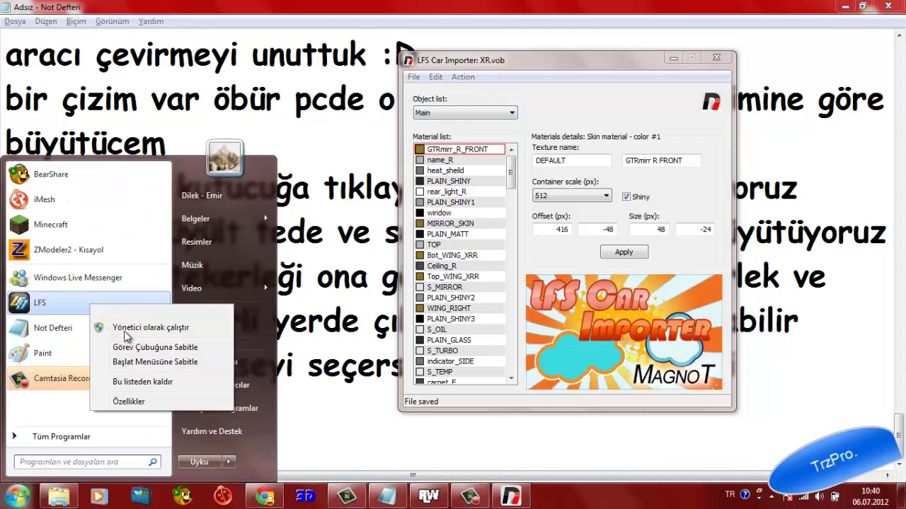
{"action": "left_click", "coordinate": [128, 401]}
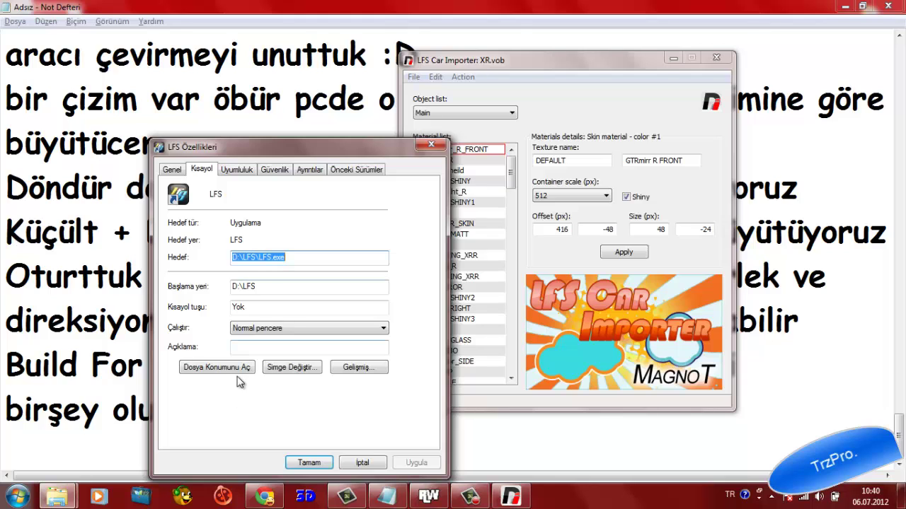
{"action": "left_click", "coordinate": [239, 380]}
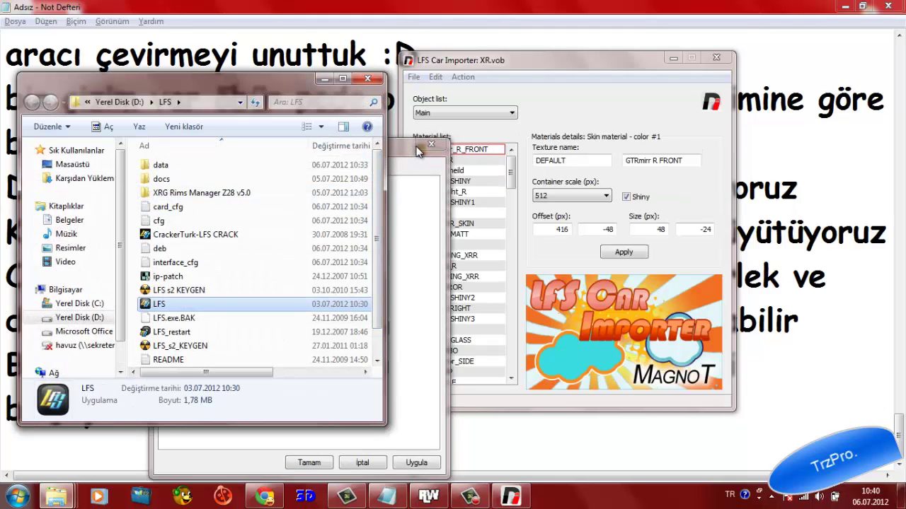
Copy XR.vob from the desktop into data\veh, replacing the old file, and launch Live for Speed.
{"action": "double_click", "coordinate": [198, 165]}
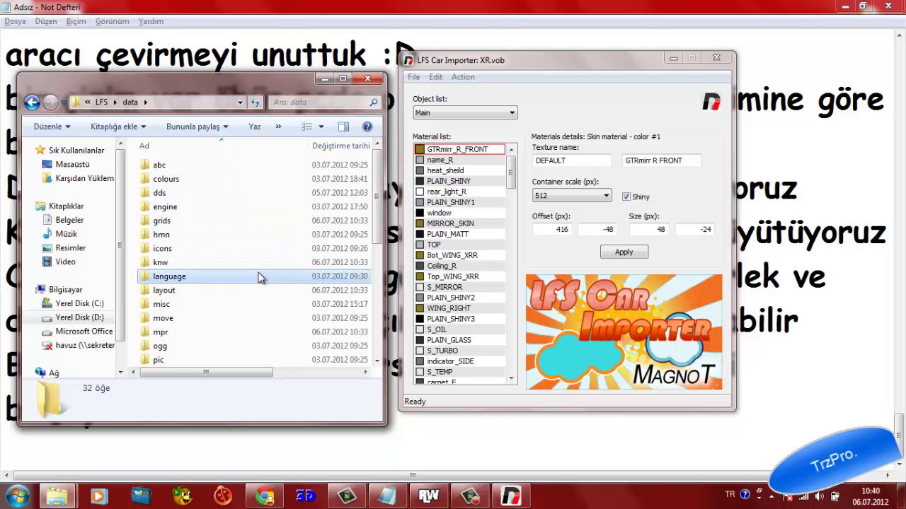
{"action": "key", "text": "v"}
{"action": "double_click", "coordinate": [178, 317]}
{"action": "key", "text": "super+d"}
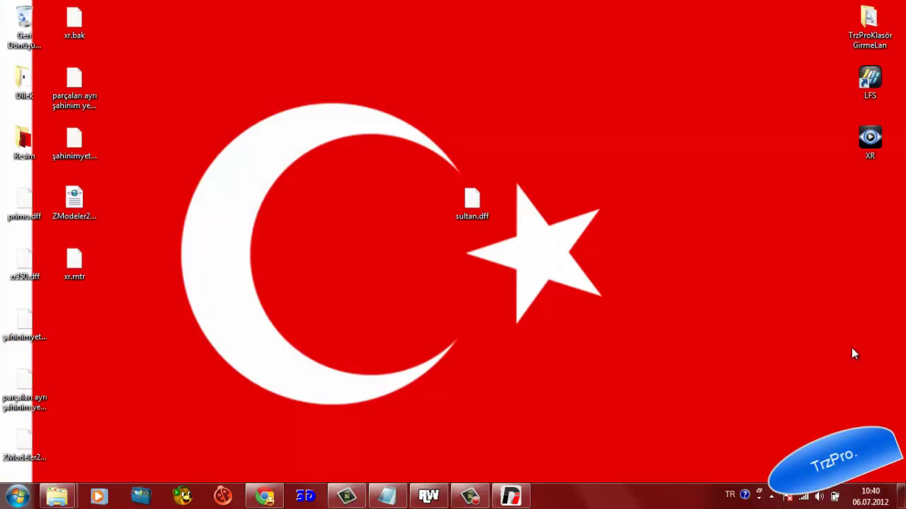
{"action": "left_click_drag", "start_coordinate": [886, 145], "coordinate": [373, 222]}
{"action": "key", "text": "alt+Tab"}
{"action": "key", "text": "Tab"}
{"action": "key", "text": "Tab"}
{"action": "key", "text": "Tab"}
{"action": "key", "text": "alt+Tab"}
{"action": "key", "text": "Tab"}
{"action": "key", "text": "Tab"}
{"action": "key", "text": "Tab"}
{"action": "key", "text": "Tab"}
{"action": "key", "text": "Tab"}
{"action": "key", "text": "Tab"}
{"action": "key", "text": "Tab"}
{"action": "key", "text": "Tab"}
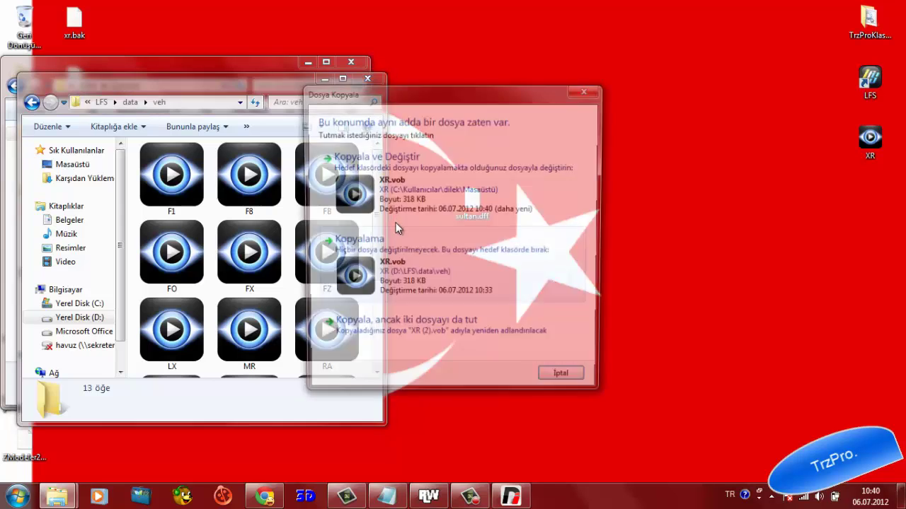
{"action": "left_click", "coordinate": [394, 192]}
{"action": "left_click", "coordinate": [15, 495]}
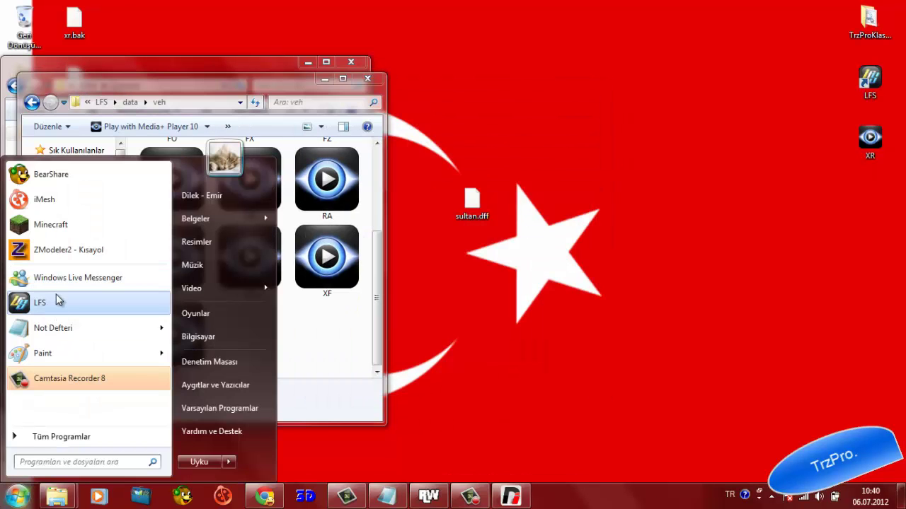
{"action": "left_click", "coordinate": [58, 302]}
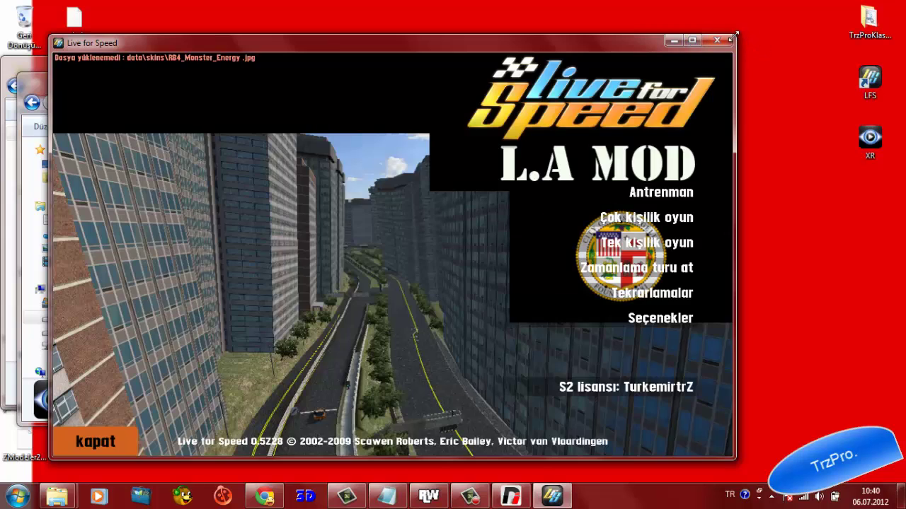
Start a Westhill hotlap session in the maximized game and choose the XR GT car.
{"action": "left_click", "coordinate": [692, 40]}
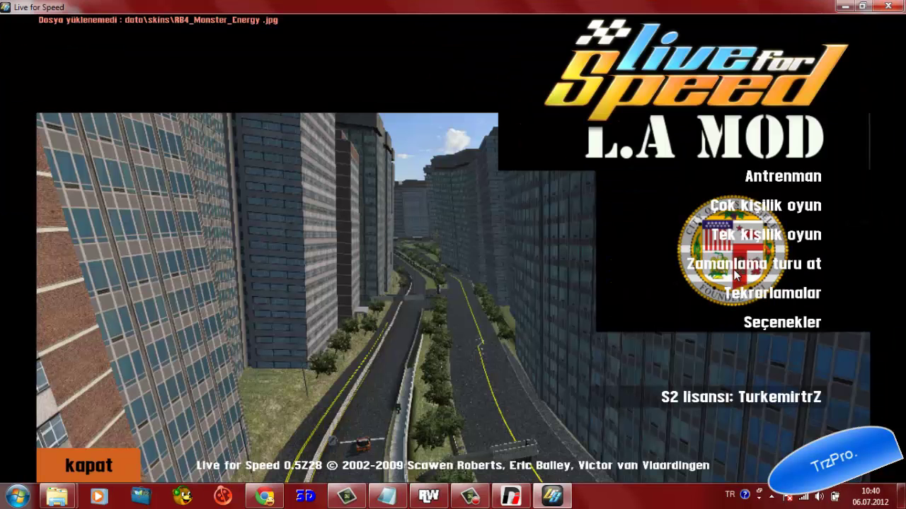
{"action": "left_click", "coordinate": [738, 266]}
{"action": "left_click", "coordinate": [123, 419]}
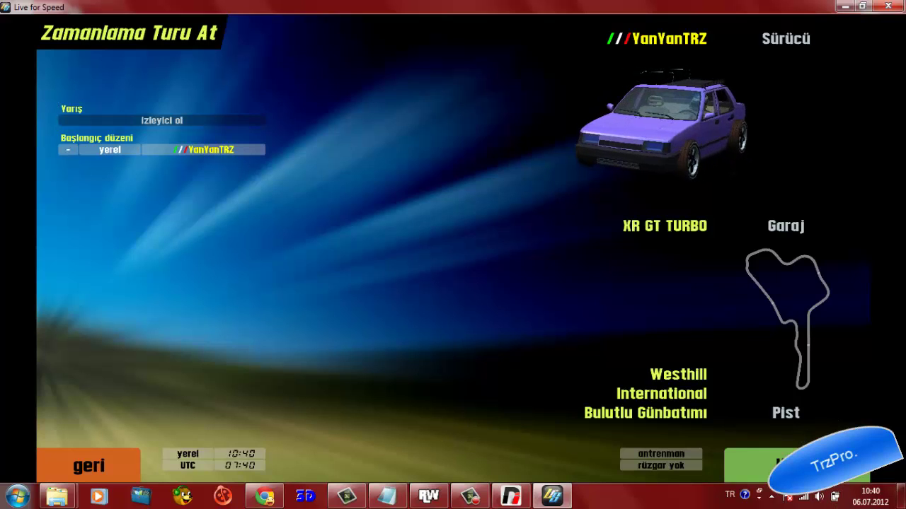
{"action": "left_click", "coordinate": [787, 227]}
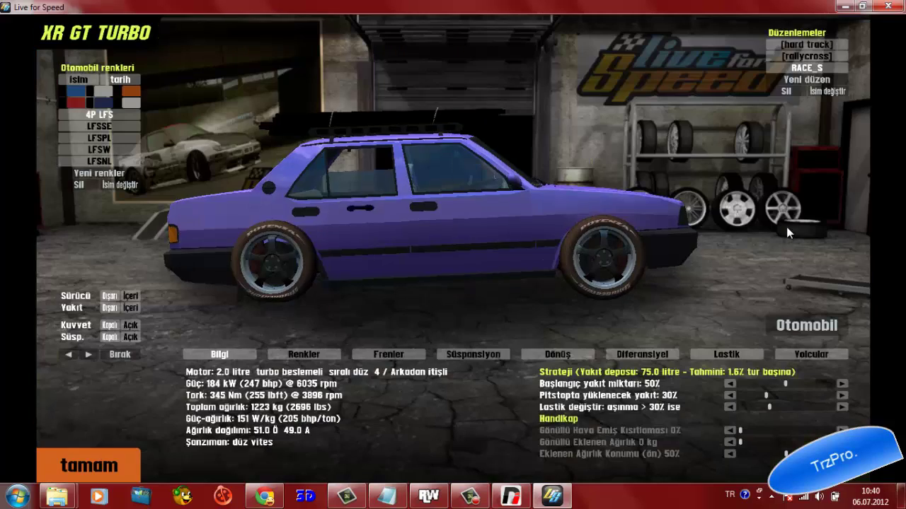
{"action": "left_click", "coordinate": [775, 325]}
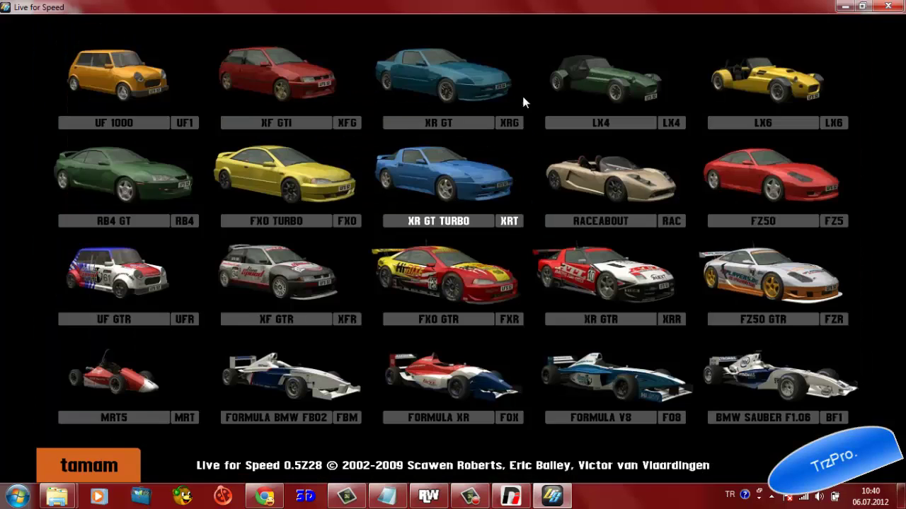
{"action": "left_click", "coordinate": [440, 122]}
{"action": "left_click", "coordinate": [112, 461]}
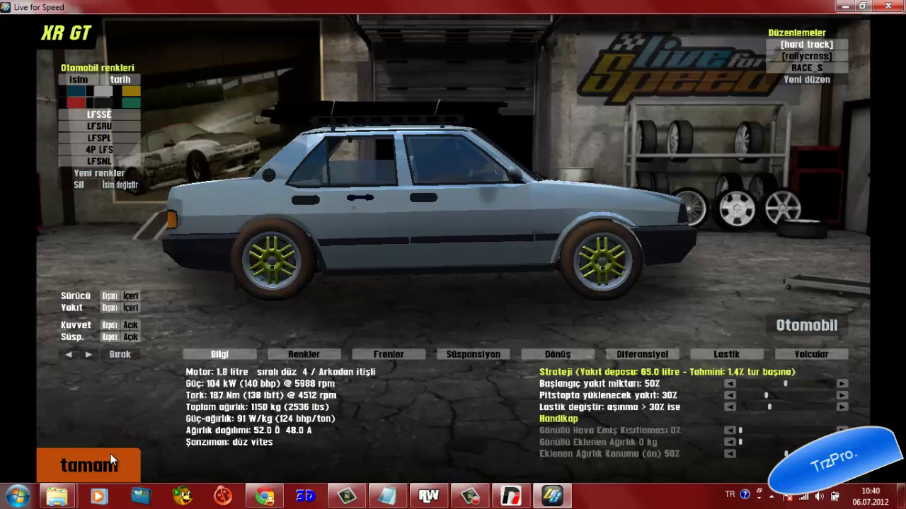
Drive the XR GT at Westhill while cycling through the camera views.
{"action": "left_click", "coordinate": [756, 464]}
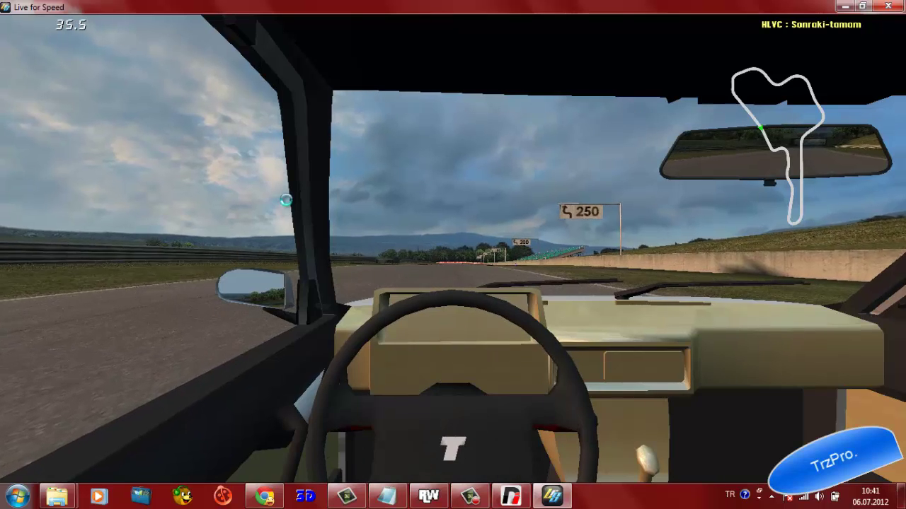
{"action": "key", "text": "v"}
{"action": "key", "text": "v"}
{"action": "key", "text": "Tab"}
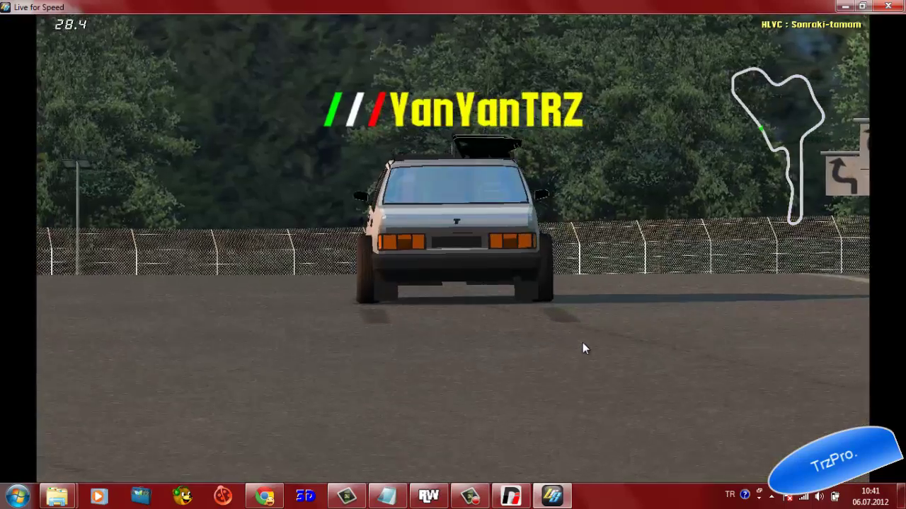
{"action": "key", "text": "v"}
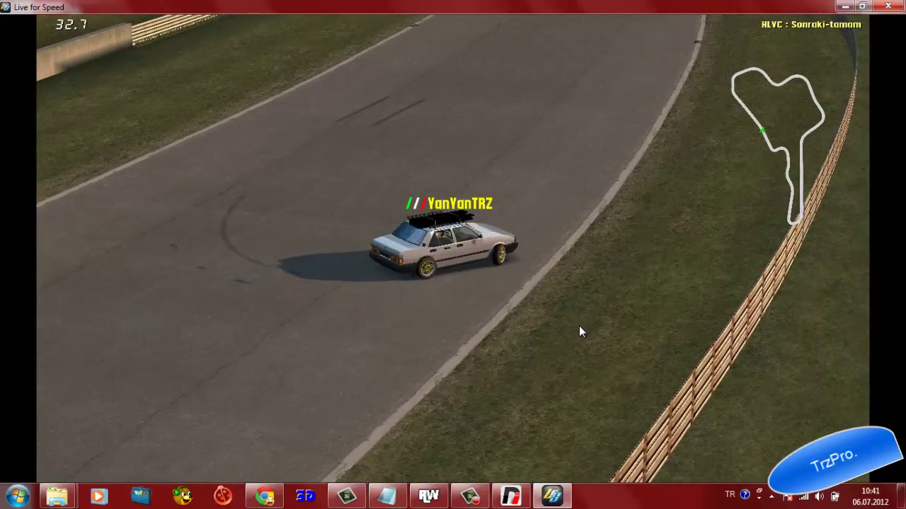
{"action": "key", "text": "v"}
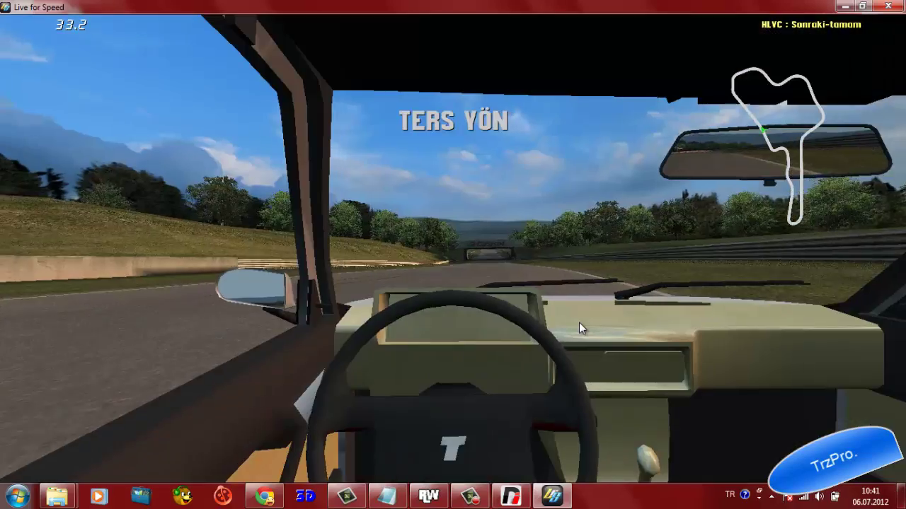
{"action": "key", "text": "v"}
{"action": "key", "text": "v"}
{"action": "key", "text": "v"}
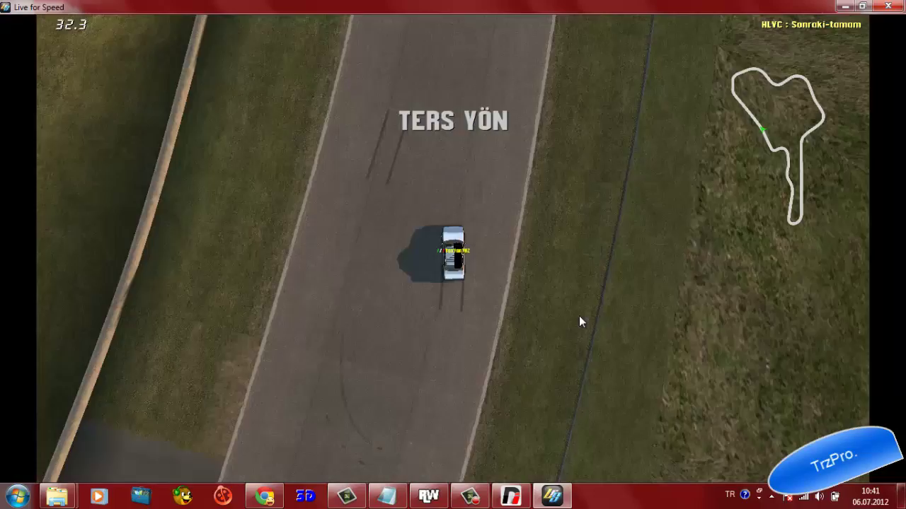
{"action": "key", "text": "v"}
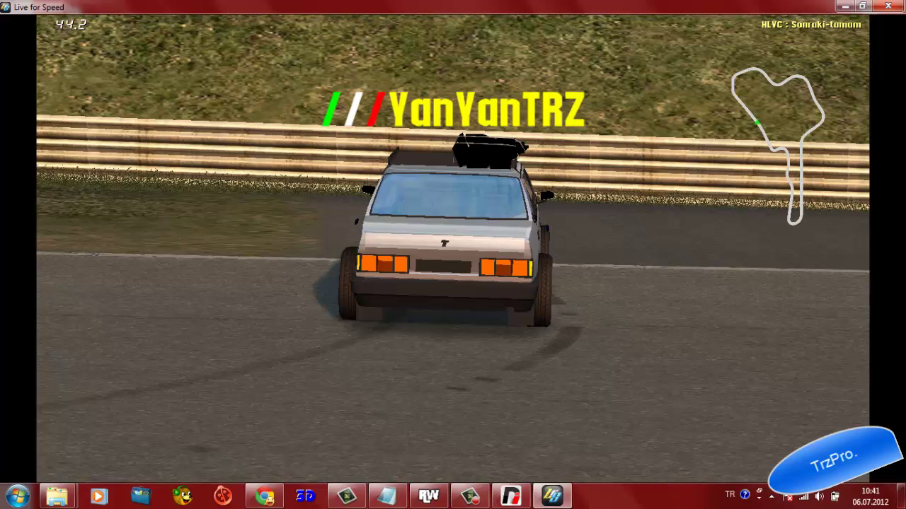
Back in Notepad, start a new note line with 'Stopl'.
{"action": "left_click", "coordinate": [387, 495]}
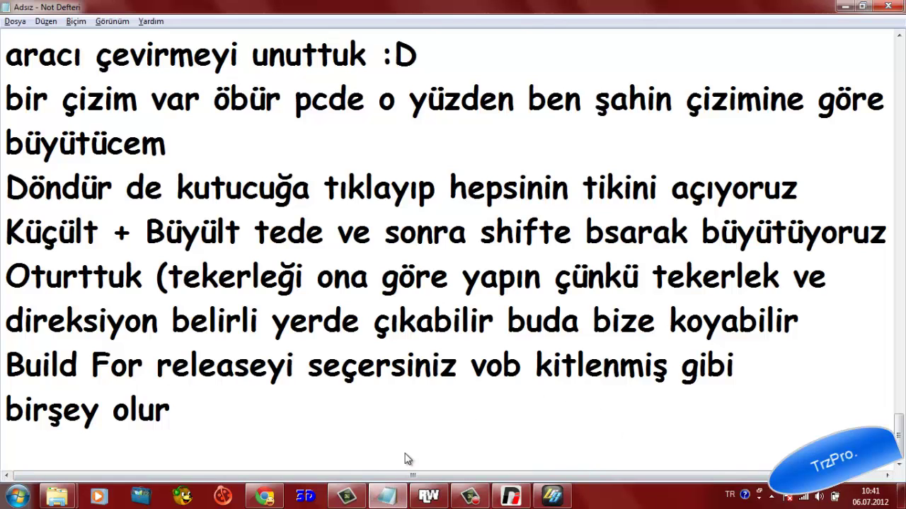
{"action": "key", "text": "Return"}
{"action": "key", "text": "Caps_Lock"}
{"action": "type", "text": "Stopl"}
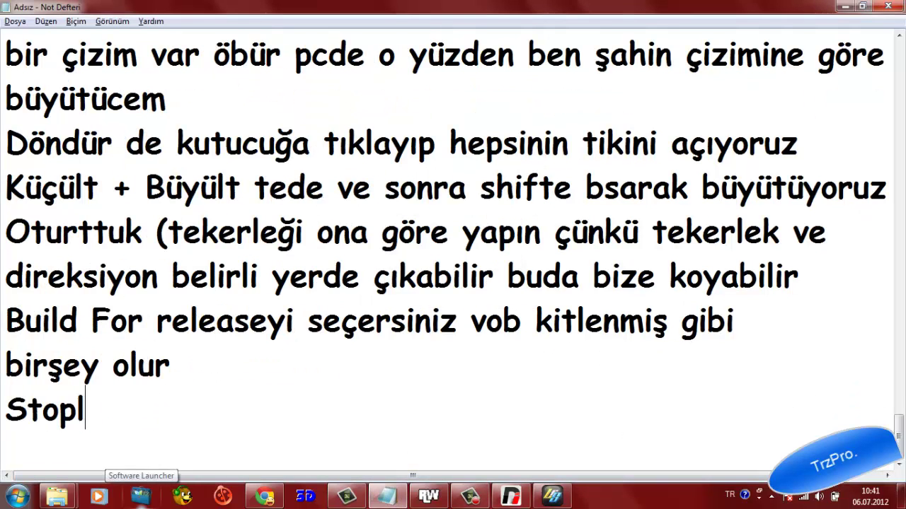